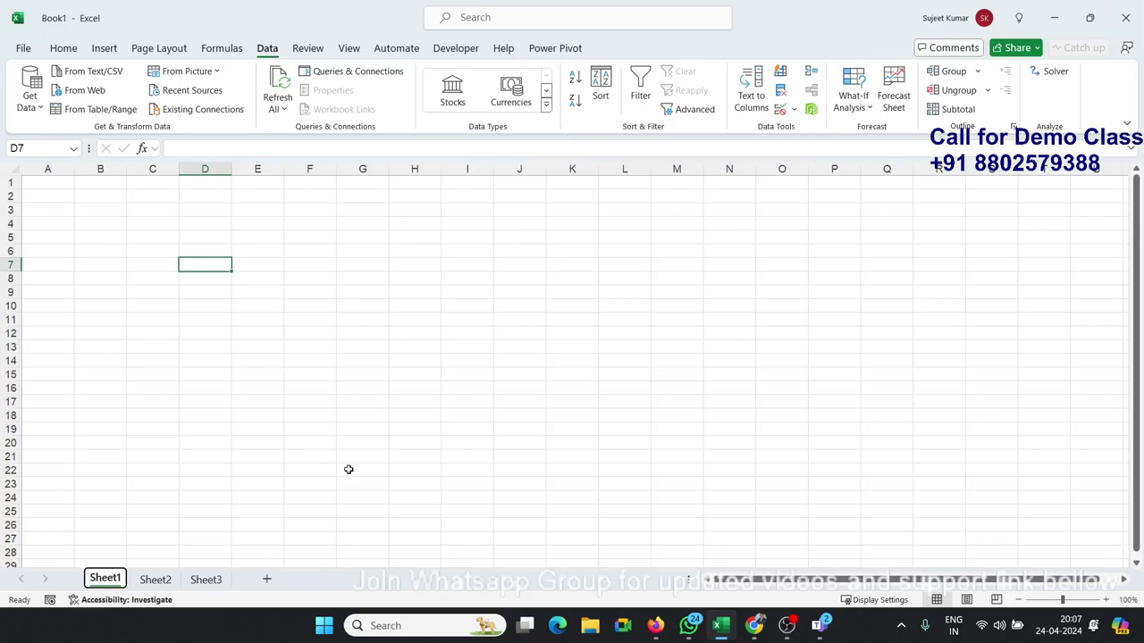
Step: Scroll around the empty sheet and select cell A3
left_click(327, 374)
scroll(327, 396, "up", 3)
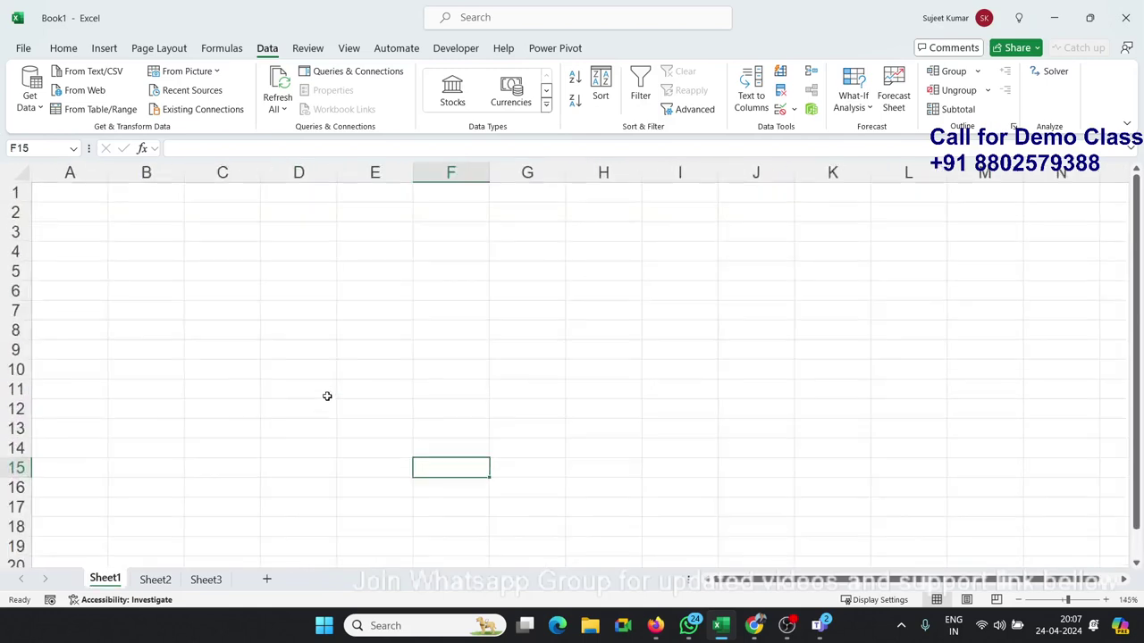
scroll(327, 395, "up", 5)
scroll(327, 396, "up", 1)
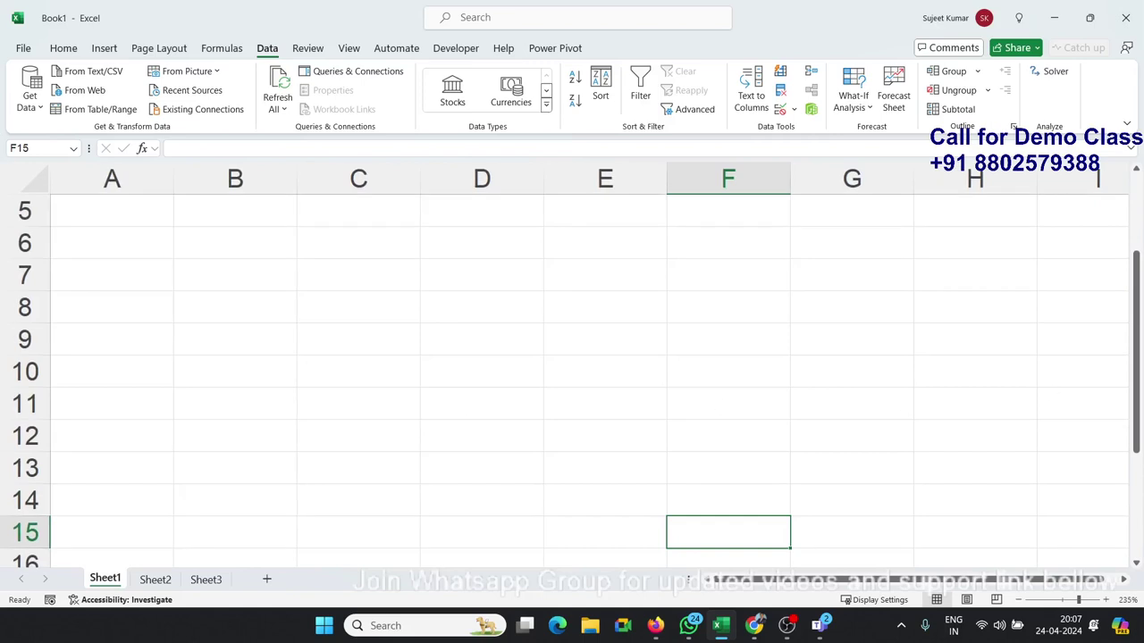
scroll(571, 375, "down", 5)
scroll(572, 375, "down", 3)
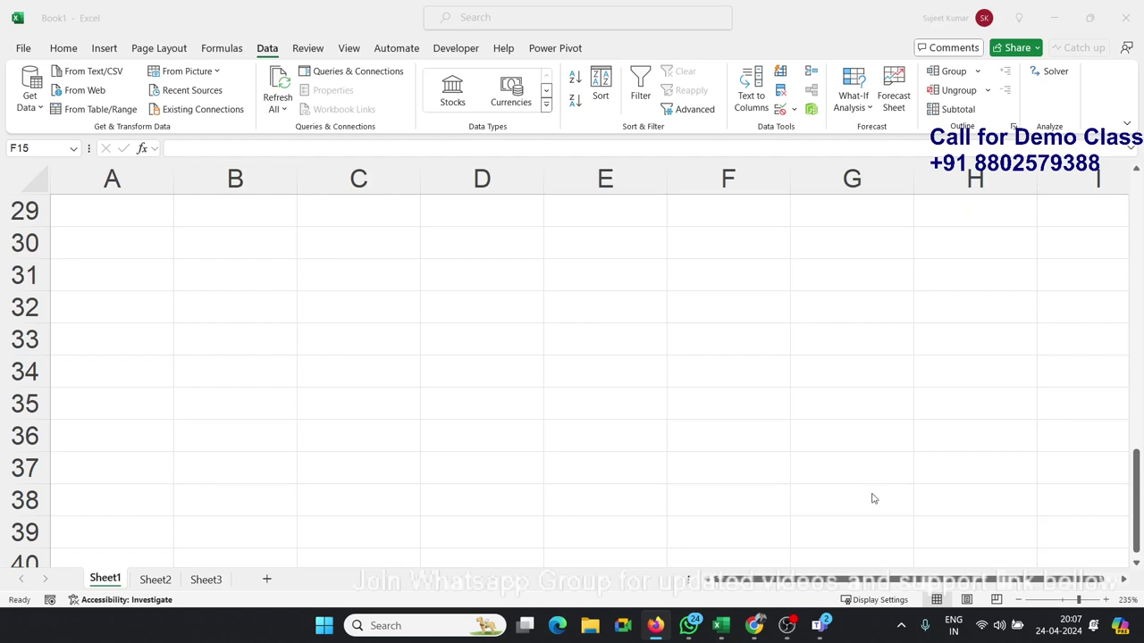
scroll(235, 420, "up", 3)
scroll(235, 421, "up", 7)
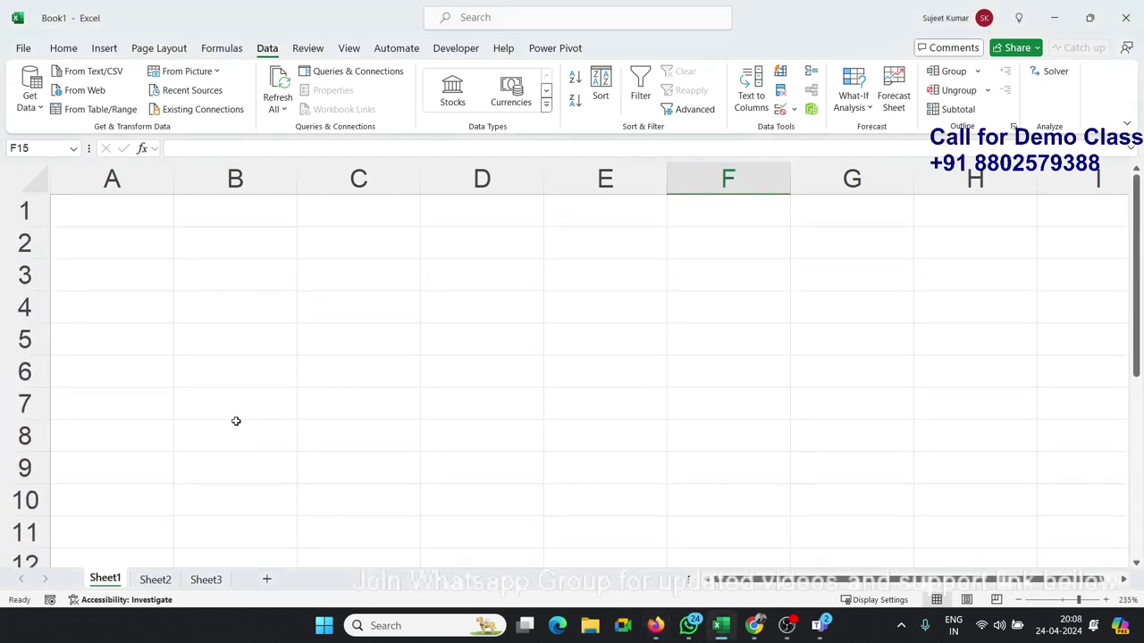
left_click(110, 268)
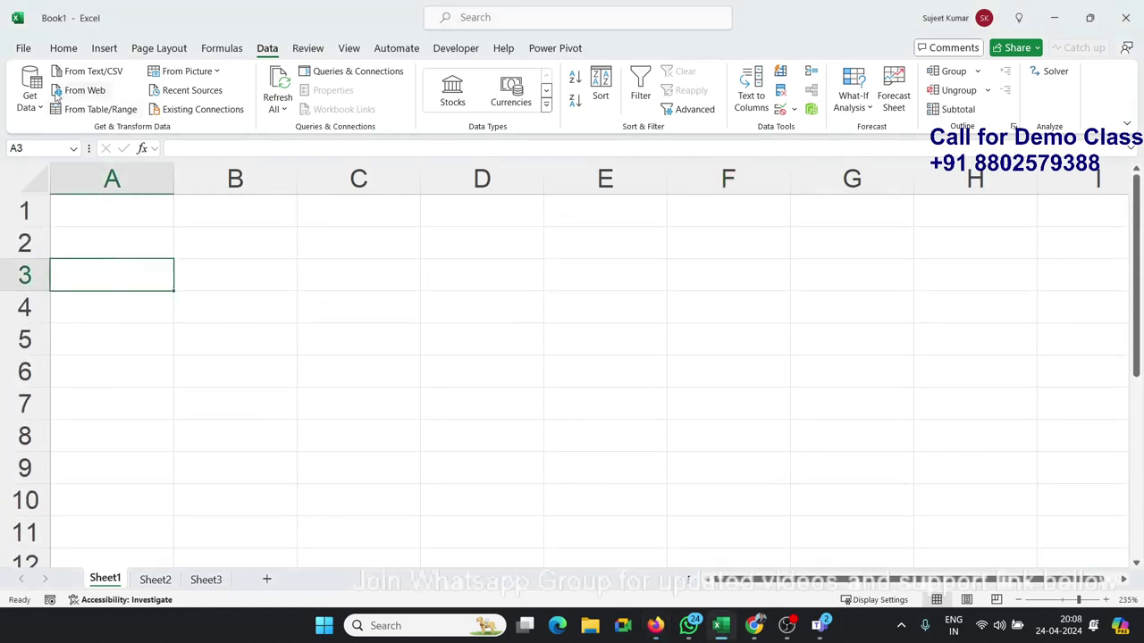
Step: Open the new-workbook template gallery and browse through the available templates
left_click(23, 48)
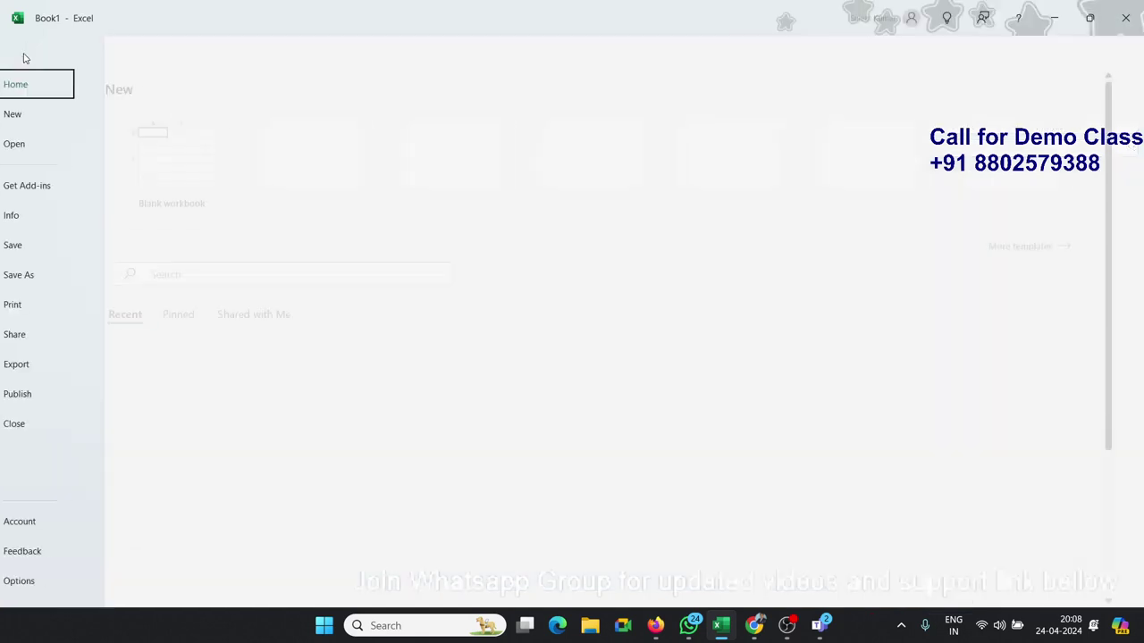
left_click(41, 116)
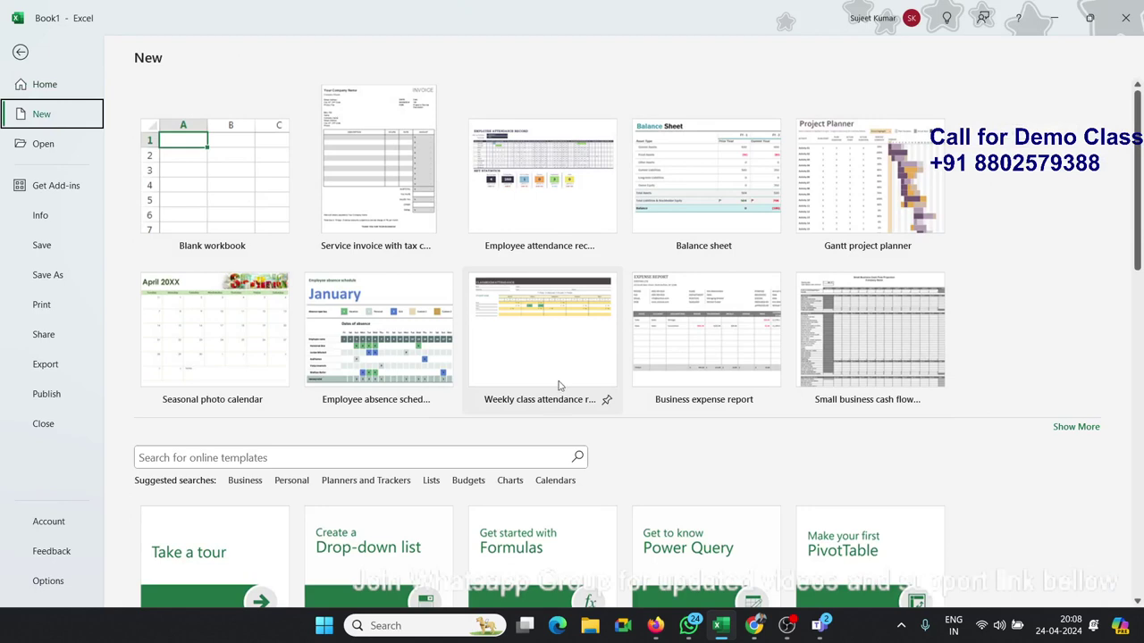
scroll(548, 411, "down", 1)
scroll(551, 418, "down", 1)
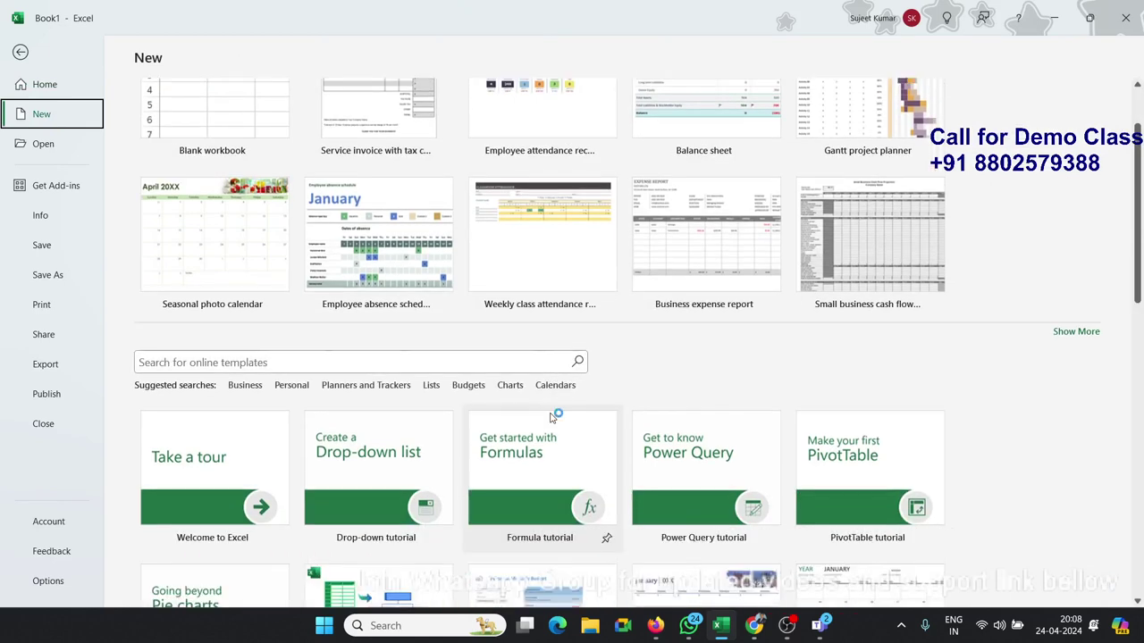
scroll(552, 417, "up", 1)
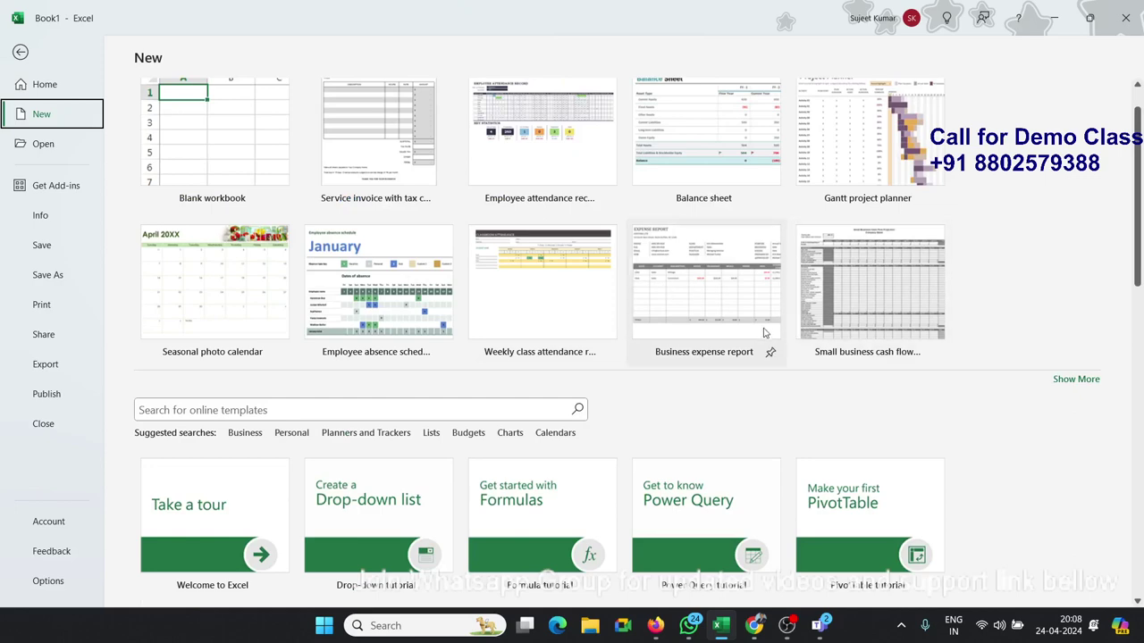
scroll(768, 353, "down", 3)
scroll(759, 366, "down", 2)
scroll(753, 380, "down", 2)
scroll(753, 379, "down", 3)
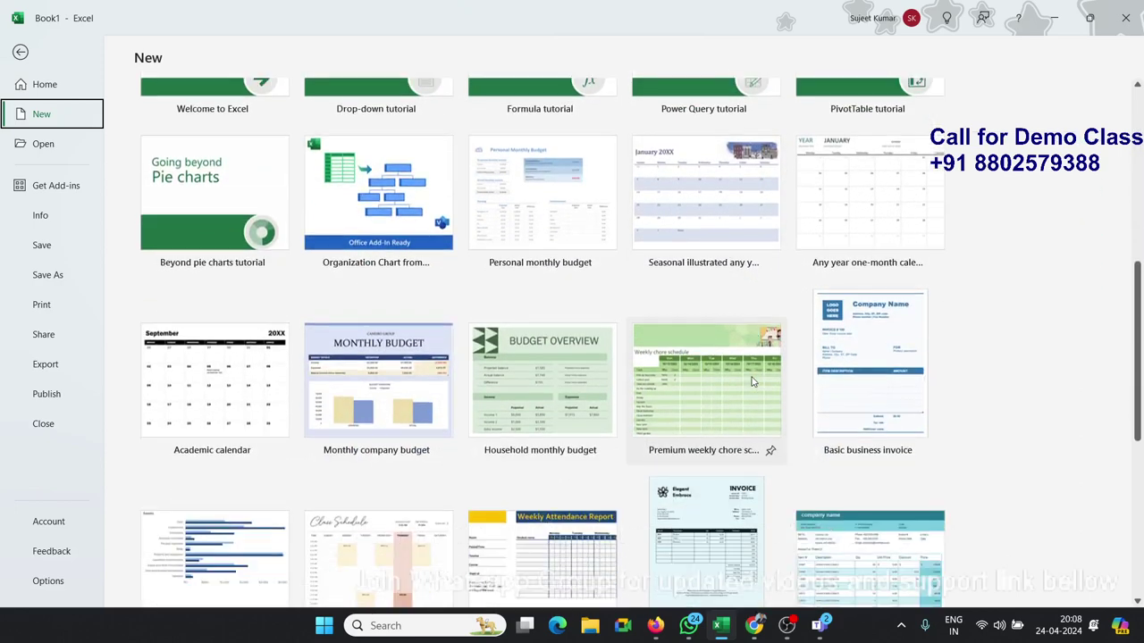
scroll(751, 380, "down", 2)
scroll(751, 383, "down", 3)
scroll(751, 382, "down", 2)
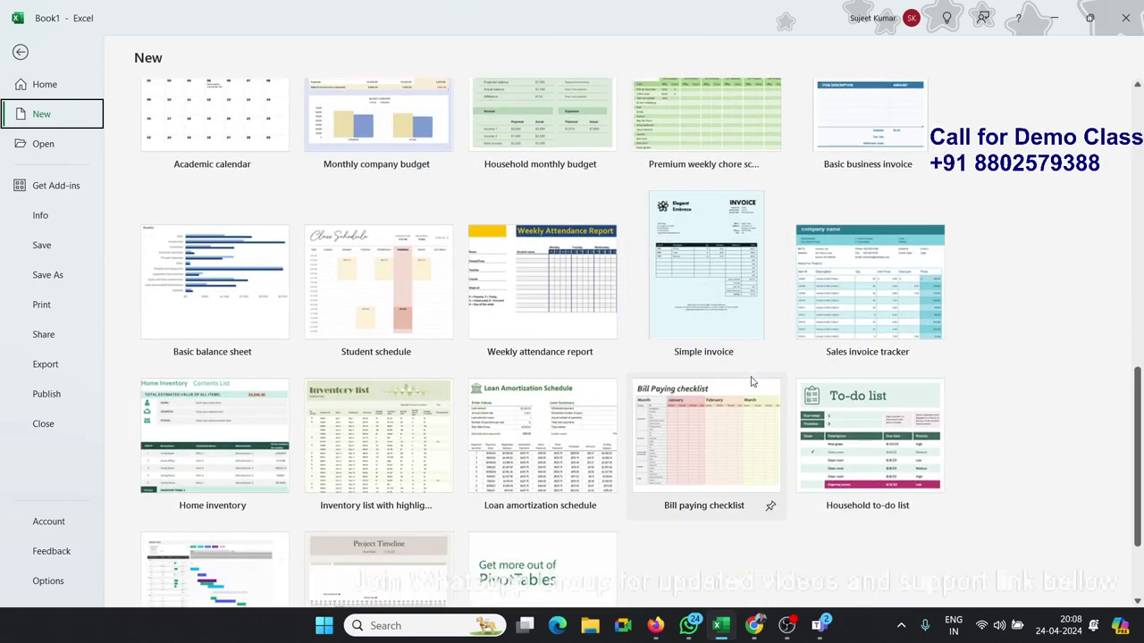
scroll(750, 382, "down", 2)
scroll(750, 383, "down", 1)
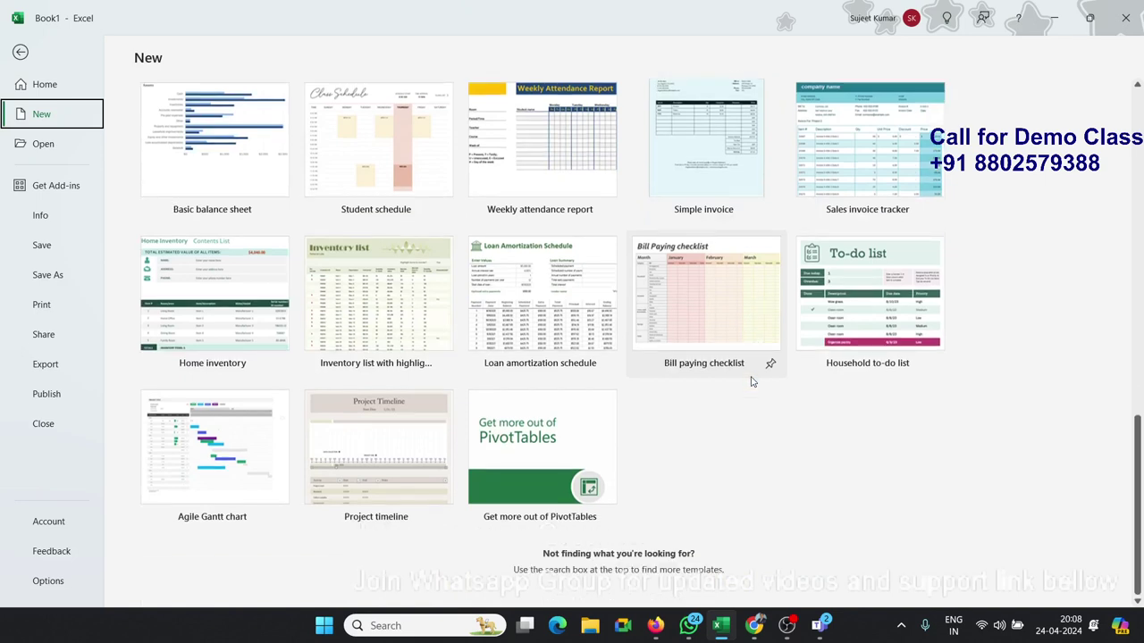
Step: Create a workbook from the Employee attendance record template
scroll(750, 382, "up", 1)
scroll(750, 382, "up", 2)
scroll(751, 382, "up", 2)
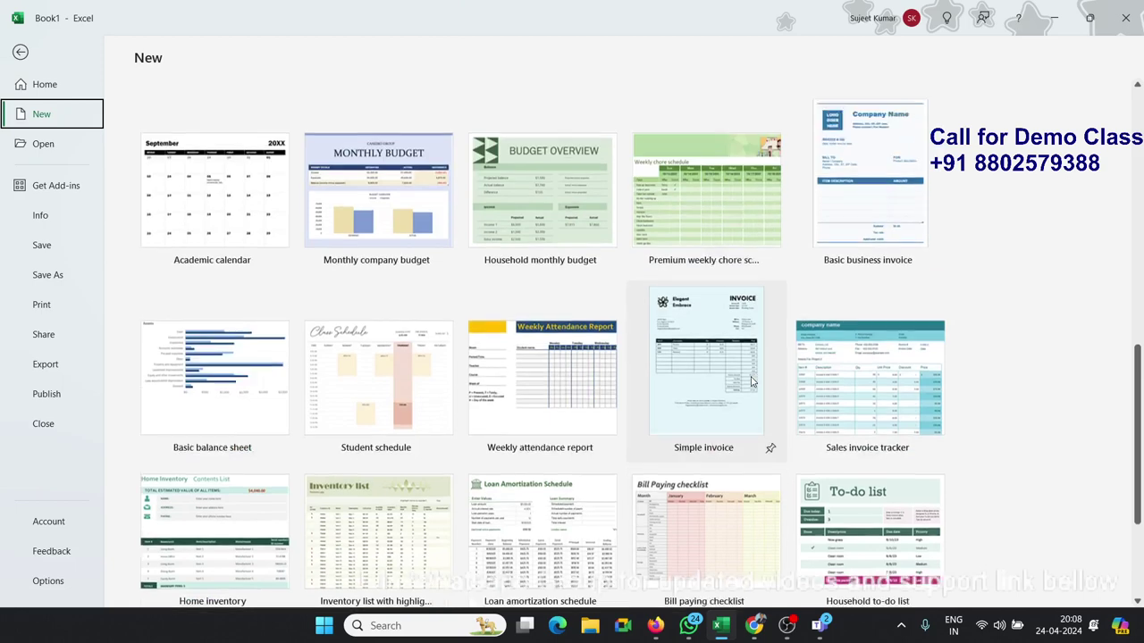
scroll(750, 382, "up", 3)
scroll(750, 382, "up", 3)
scroll(751, 383, "up", 4)
scroll(750, 383, "up", 2)
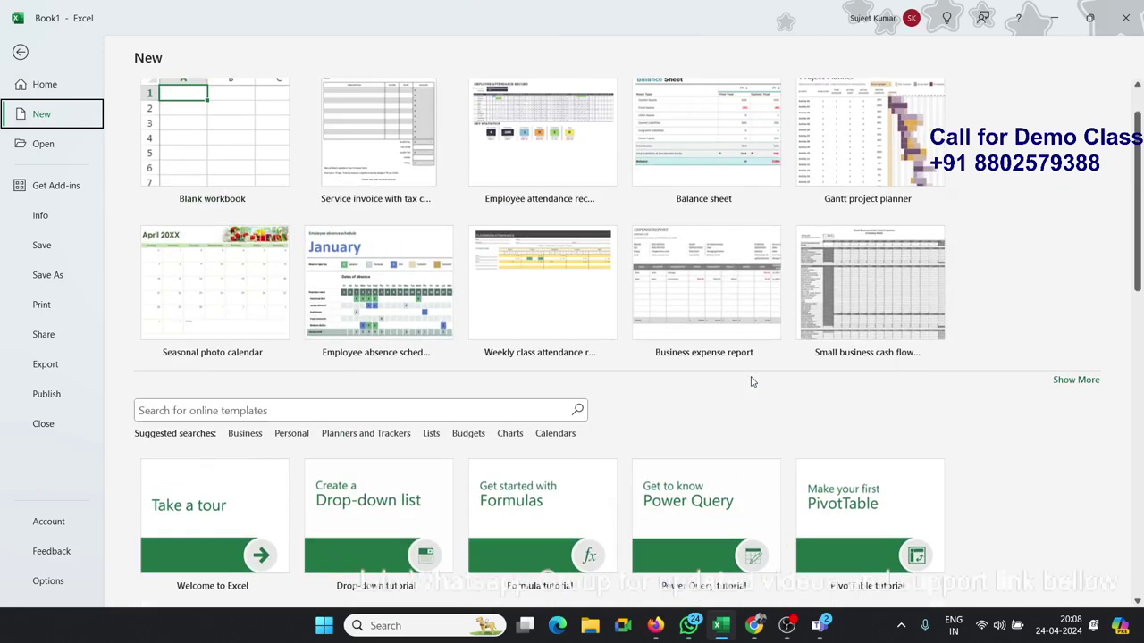
scroll(751, 383, "up", 2)
left_click(532, 208)
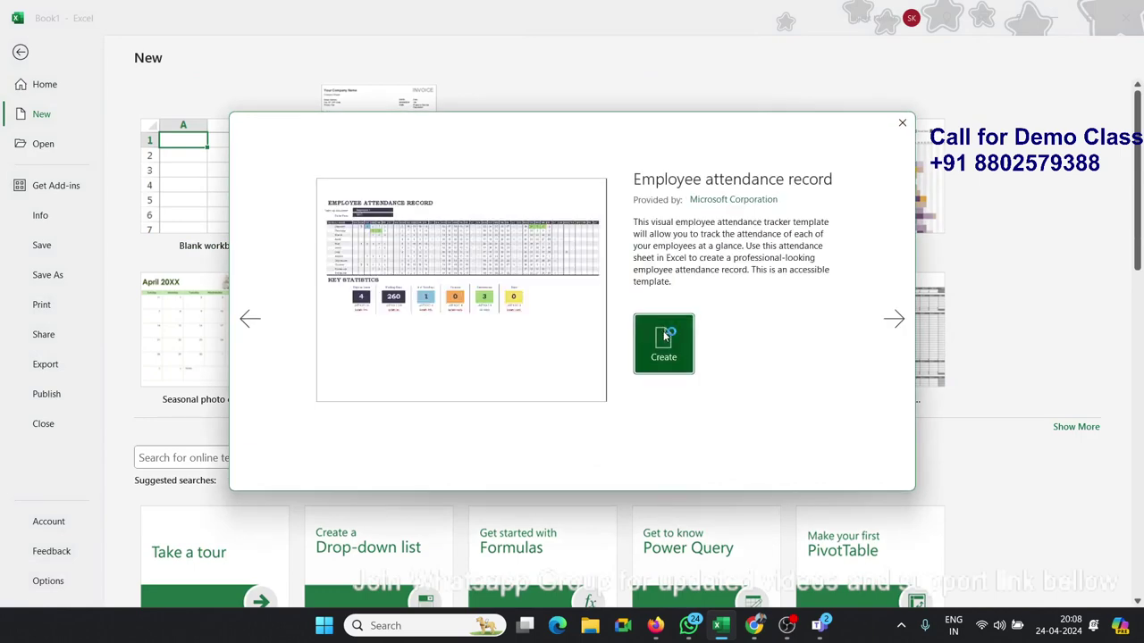
left_click(664, 339)
left_click(376, 328)
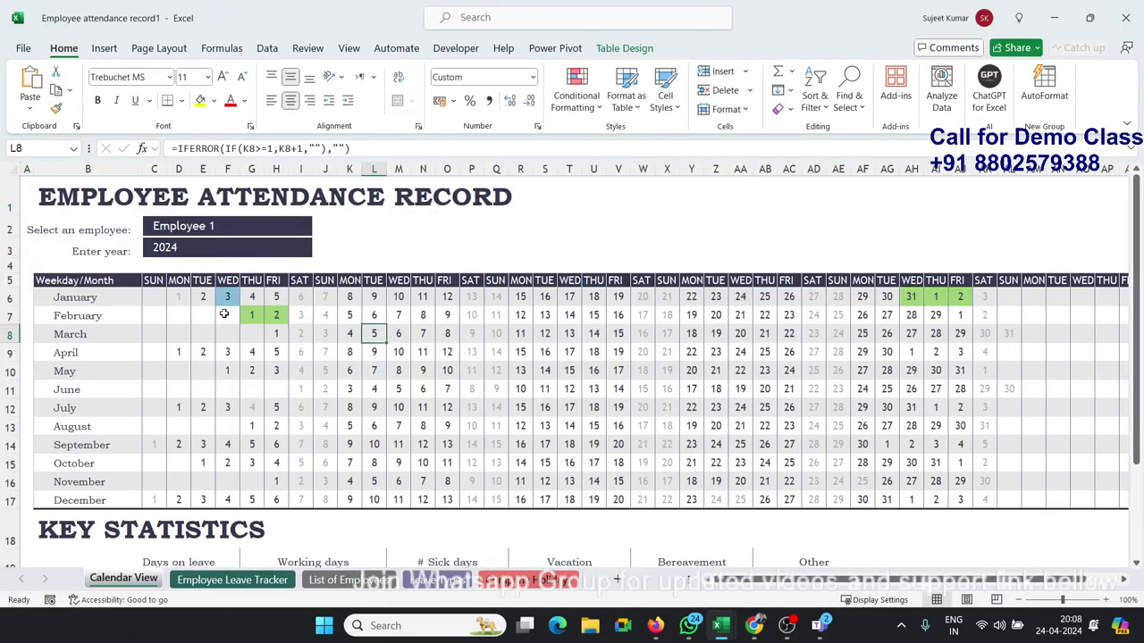
left_click(422, 242)
scroll(398, 254, "down", 1)
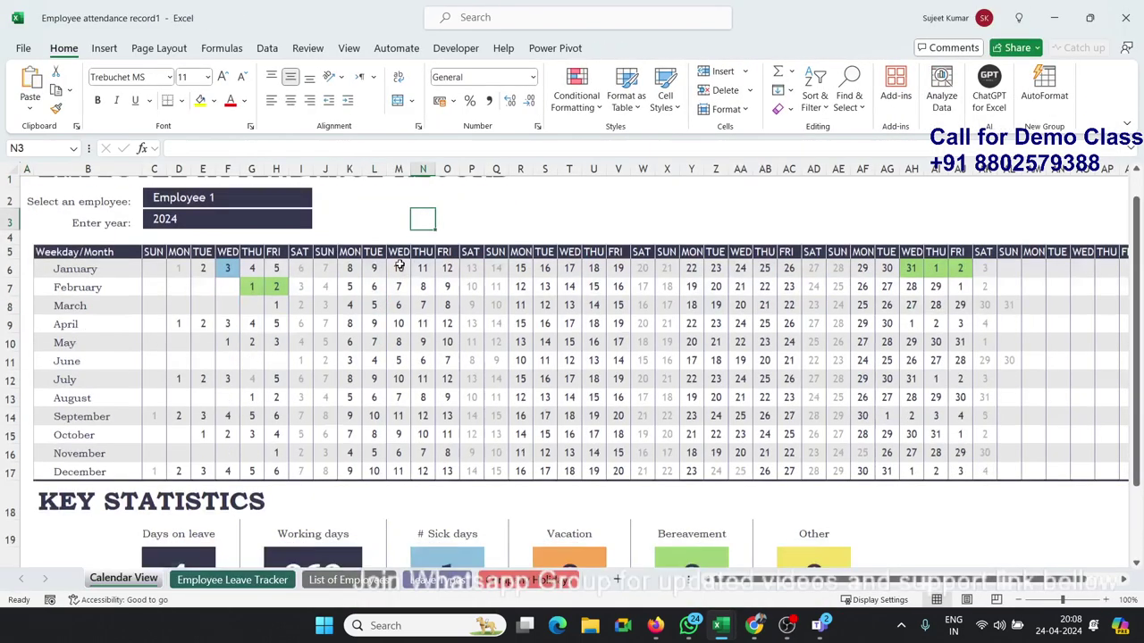
scroll(399, 264, "up", 1)
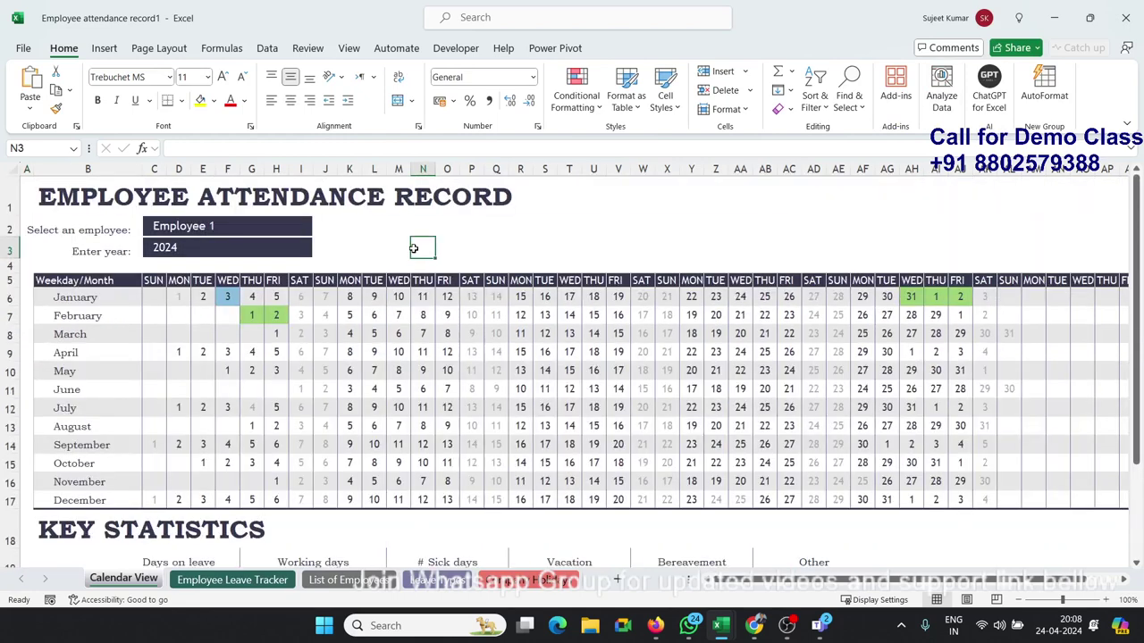
left_click(152, 281)
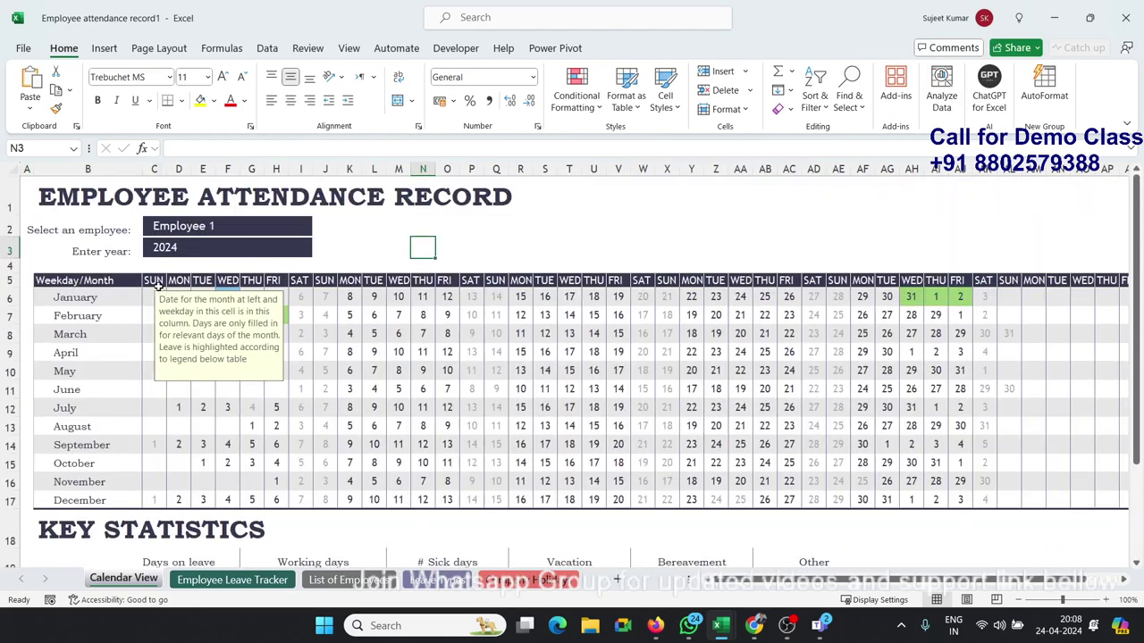
key("Right")
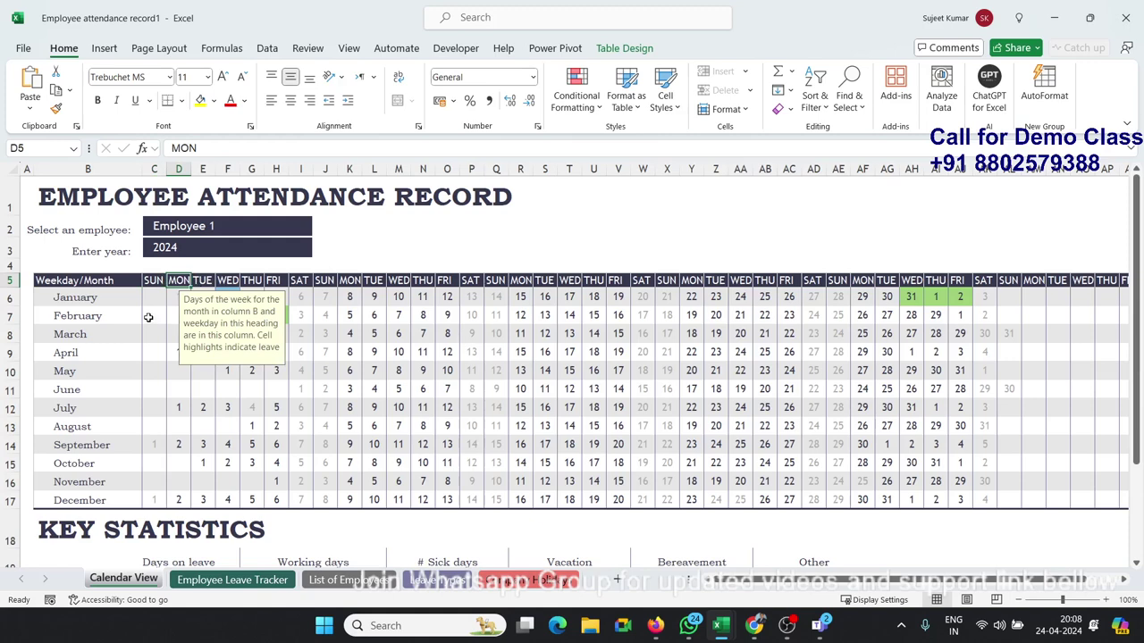
left_click_drag(116, 302, 109, 445)
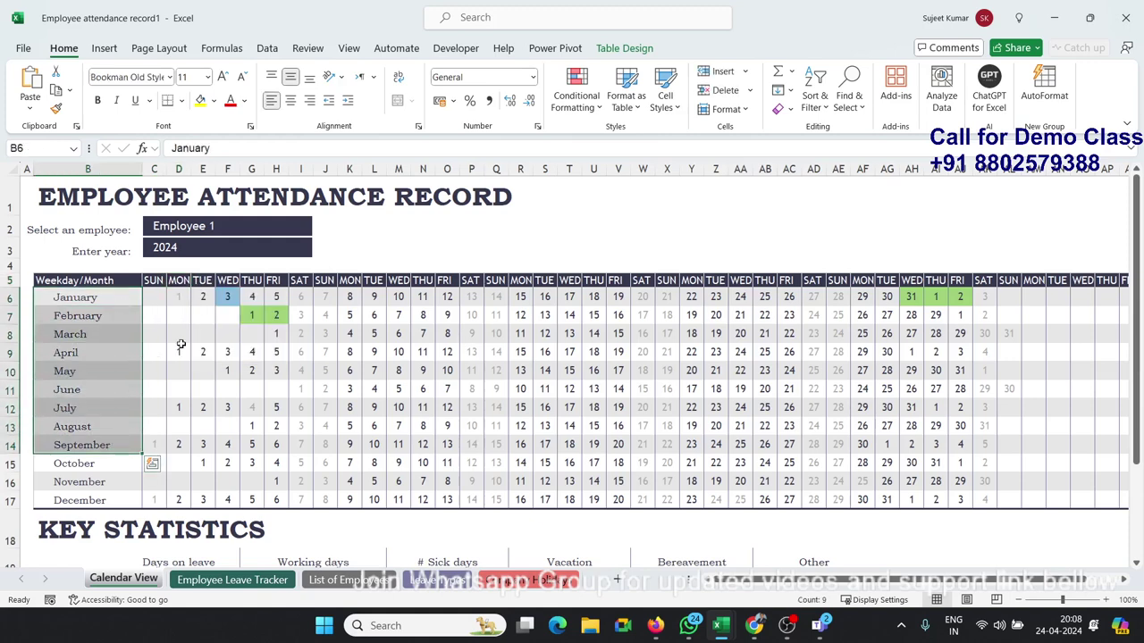
left_click_drag(180, 346, 963, 349)
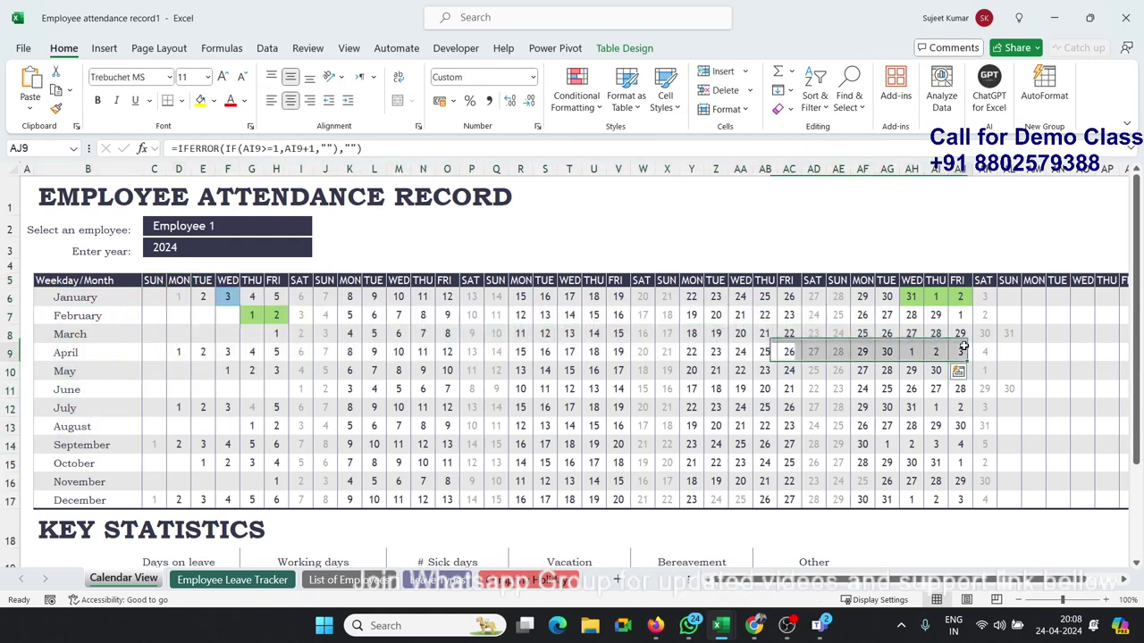
left_click_drag(894, 579, 976, 585)
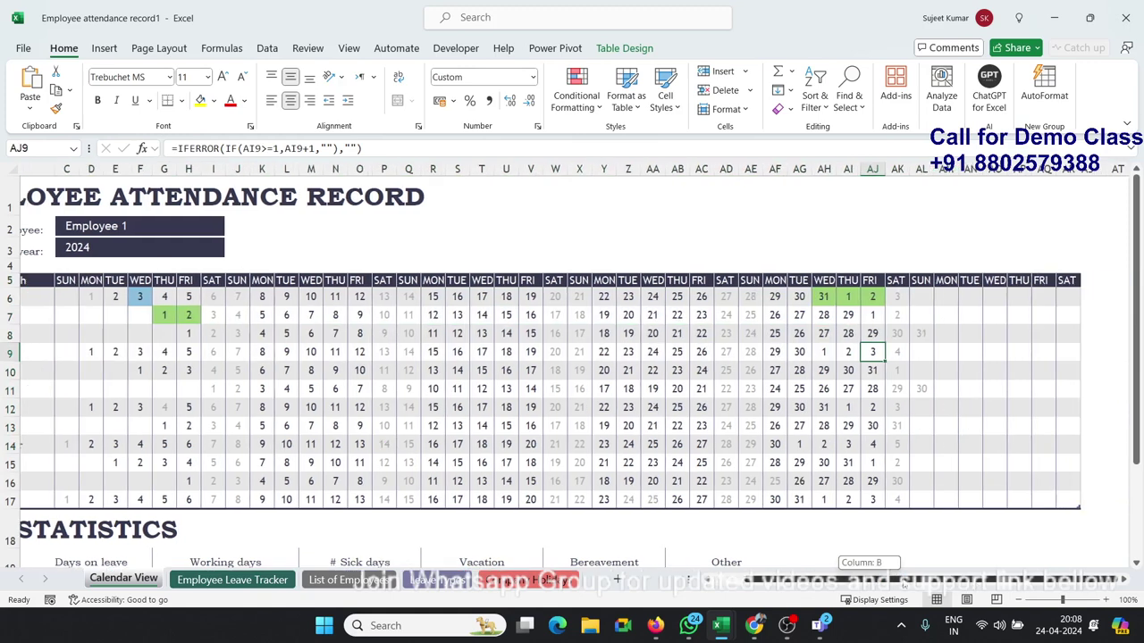
left_click_drag(903, 580, 880, 581)
scroll(264, 493, "down", 2)
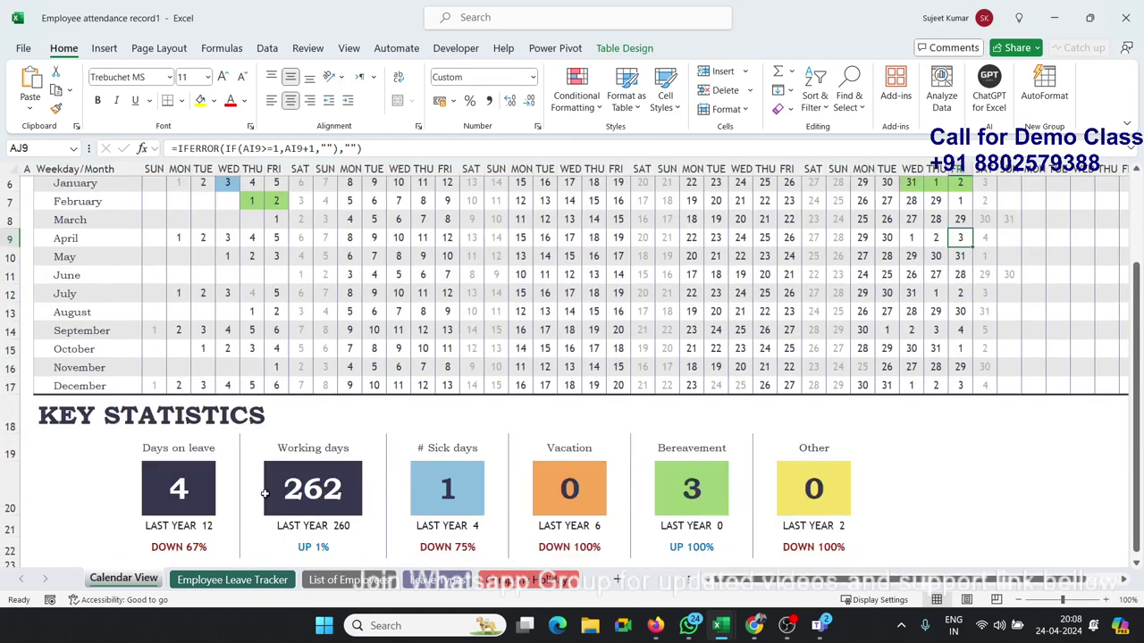
scroll(265, 493, "down", 1)
left_click(183, 428)
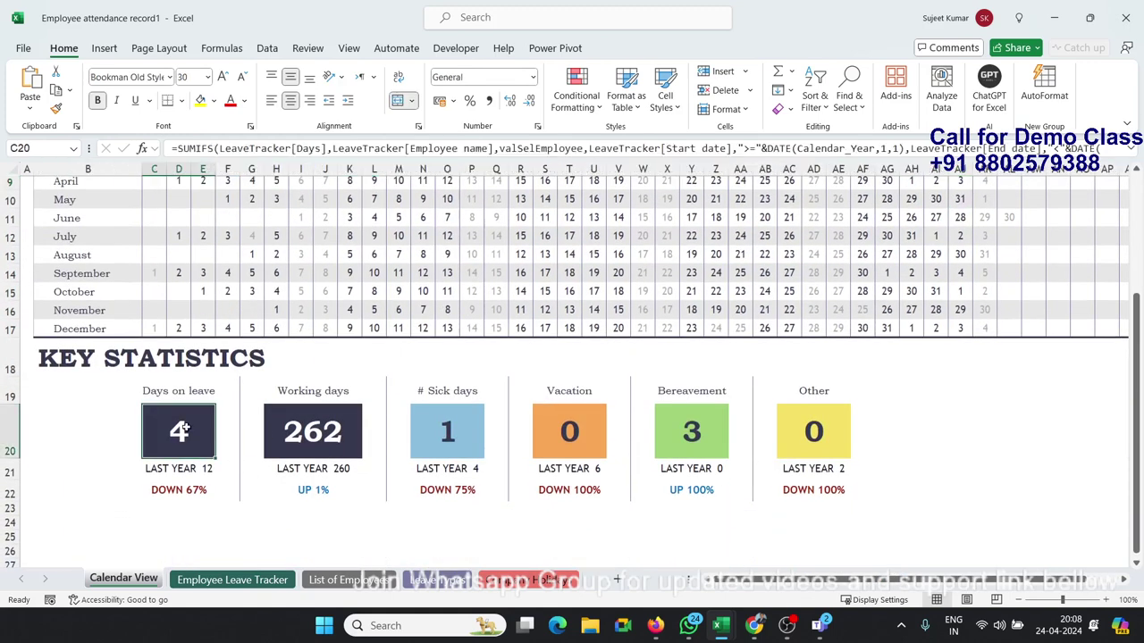
left_click(290, 438)
left_click(452, 434)
left_click(686, 434)
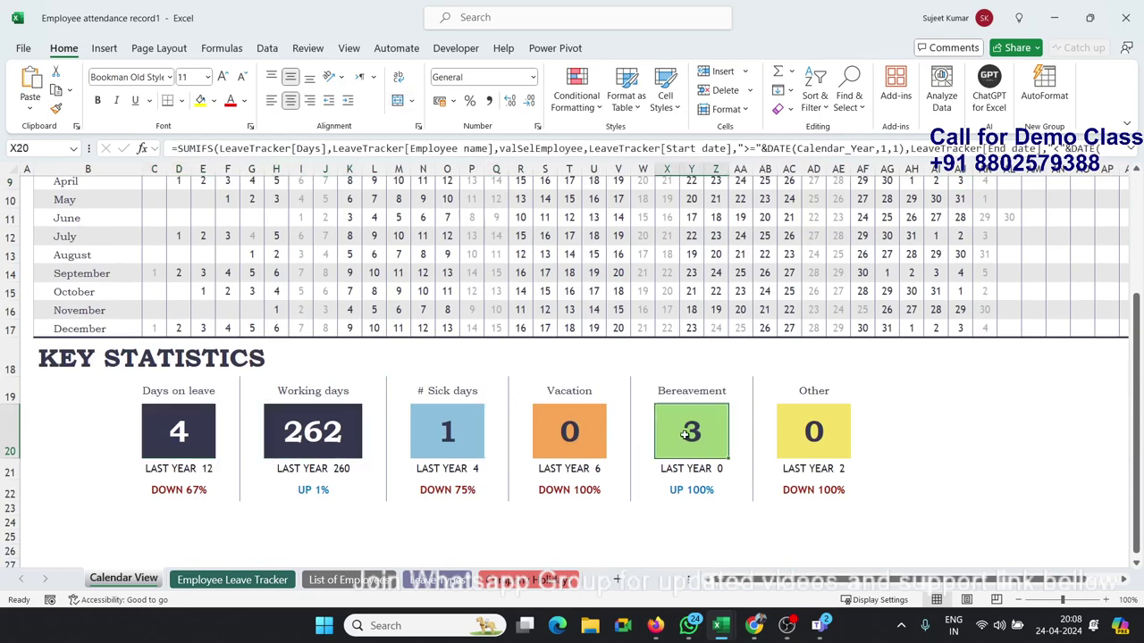
left_click(788, 446)
scroll(749, 421, "up", 3)
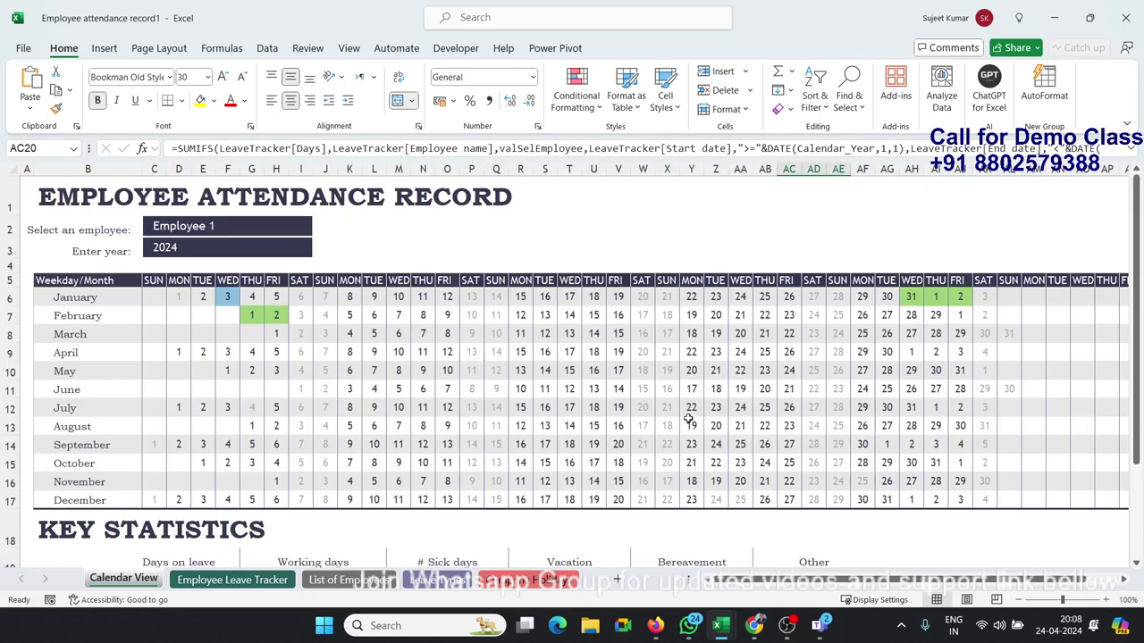
double_click(303, 317)
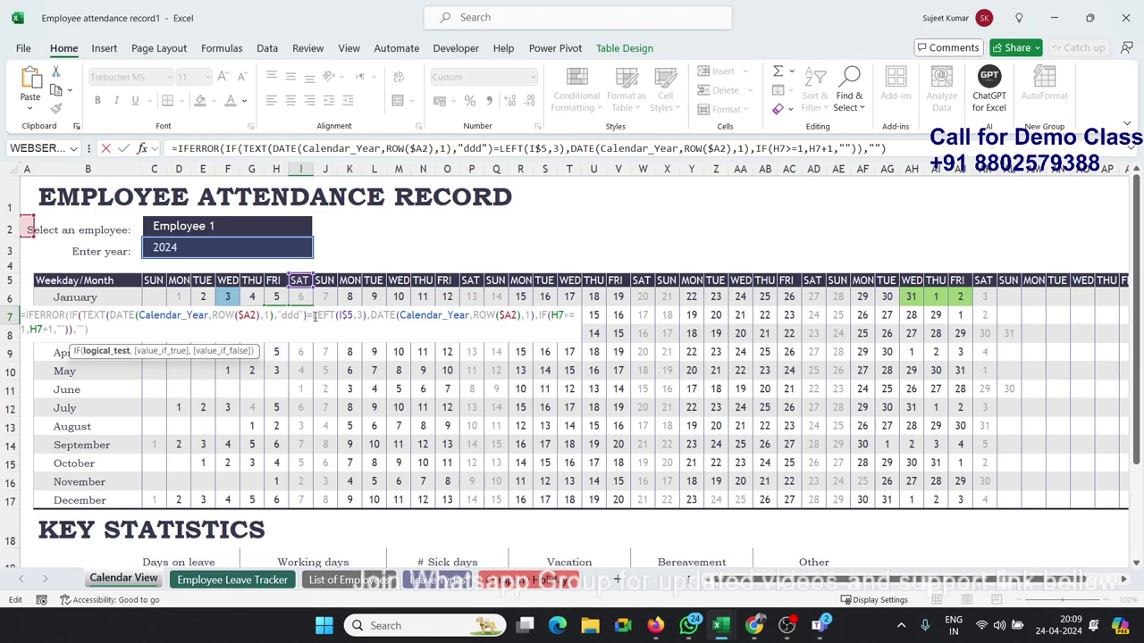
key("ctrl+Return")
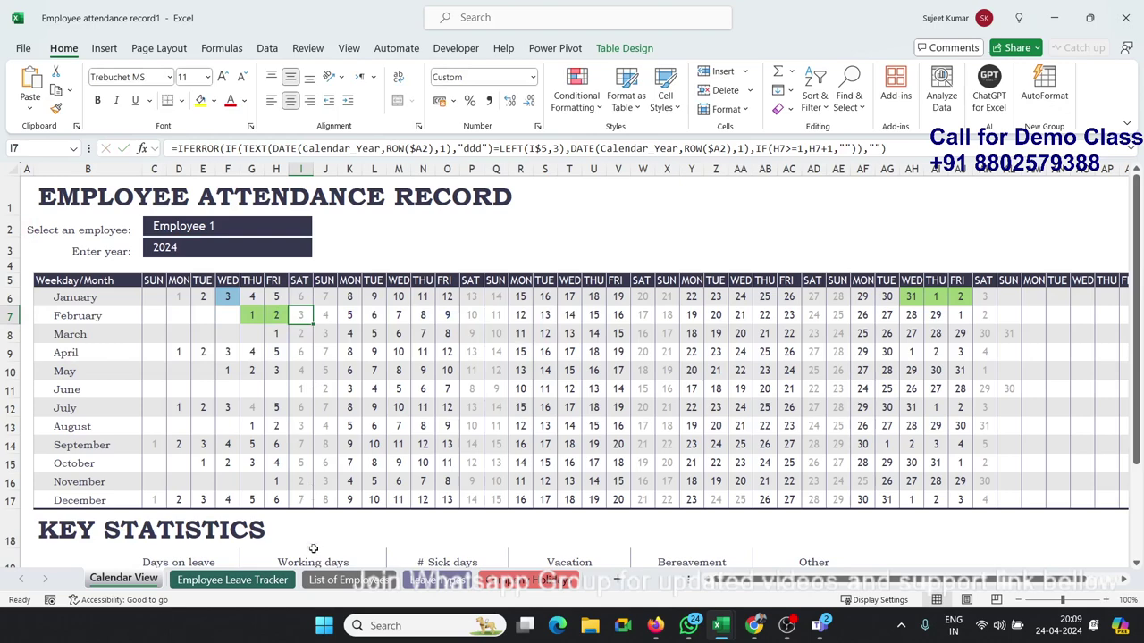
left_click(266, 581)
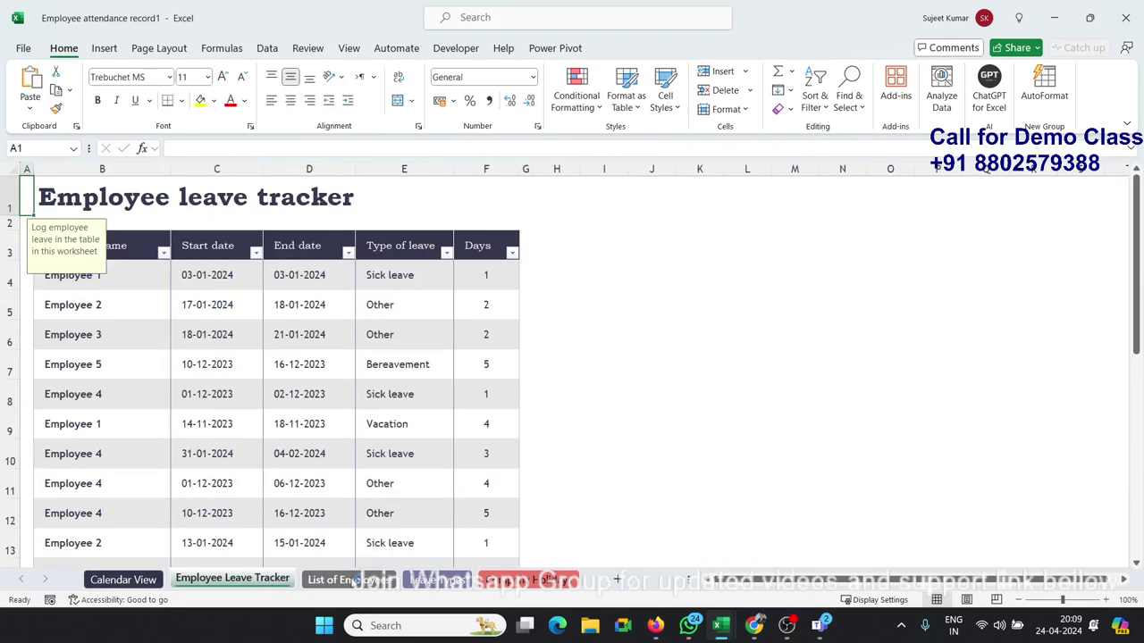
left_click(322, 579)
left_click(438, 580)
left_click(527, 580)
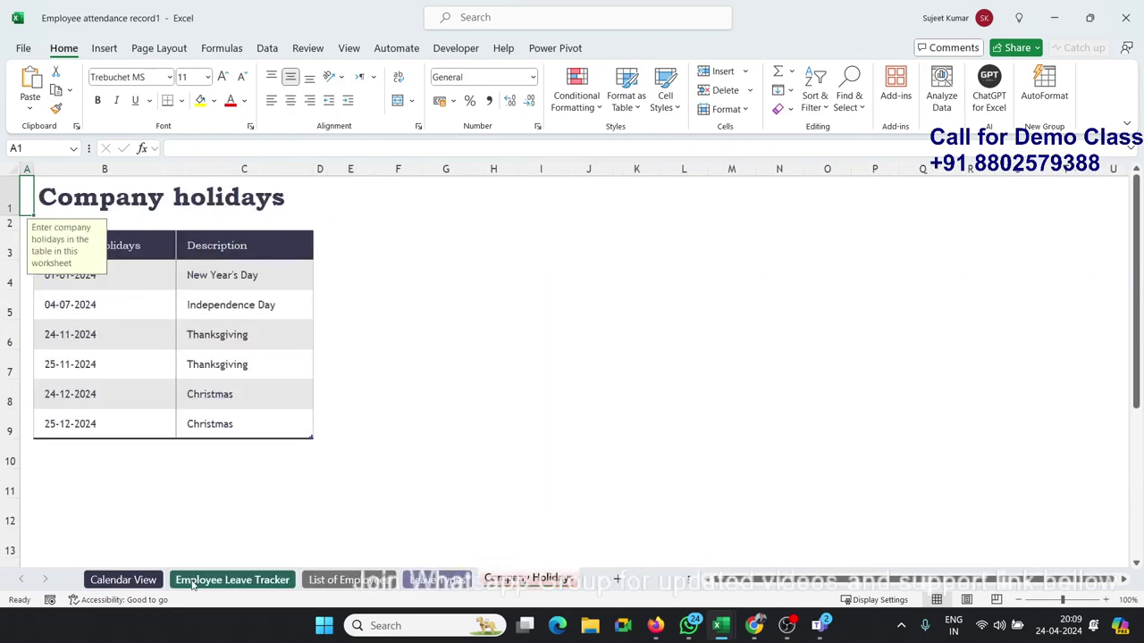
left_click(134, 580)
left_click(249, 402)
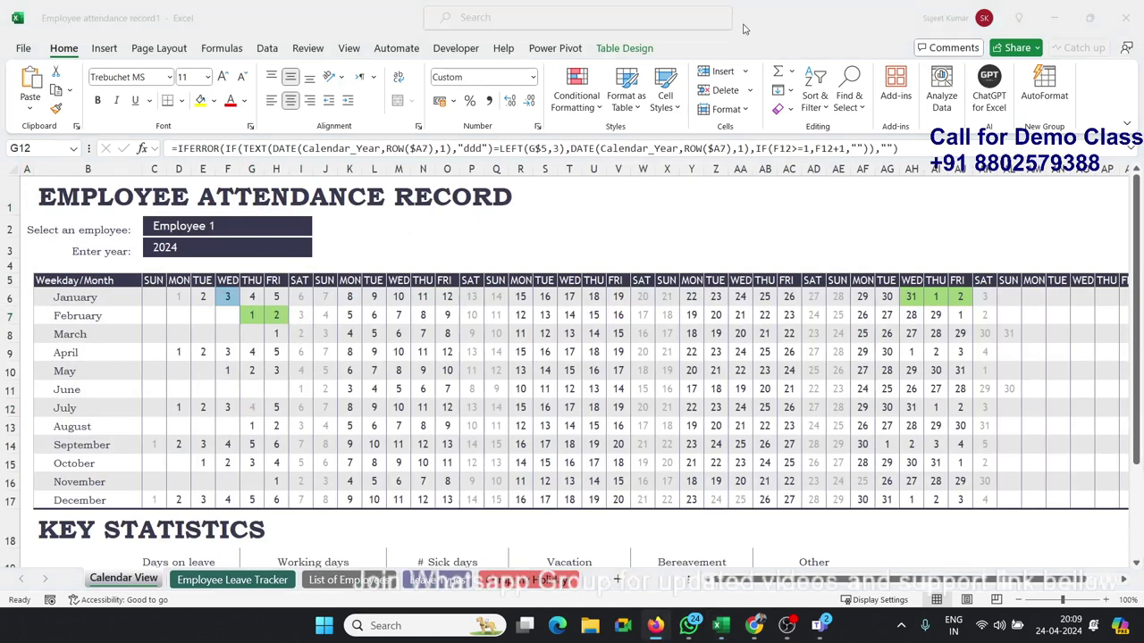
Step: Launch a new Excel window by searching for 'exc' in Windows search
key("super")
type("exc")
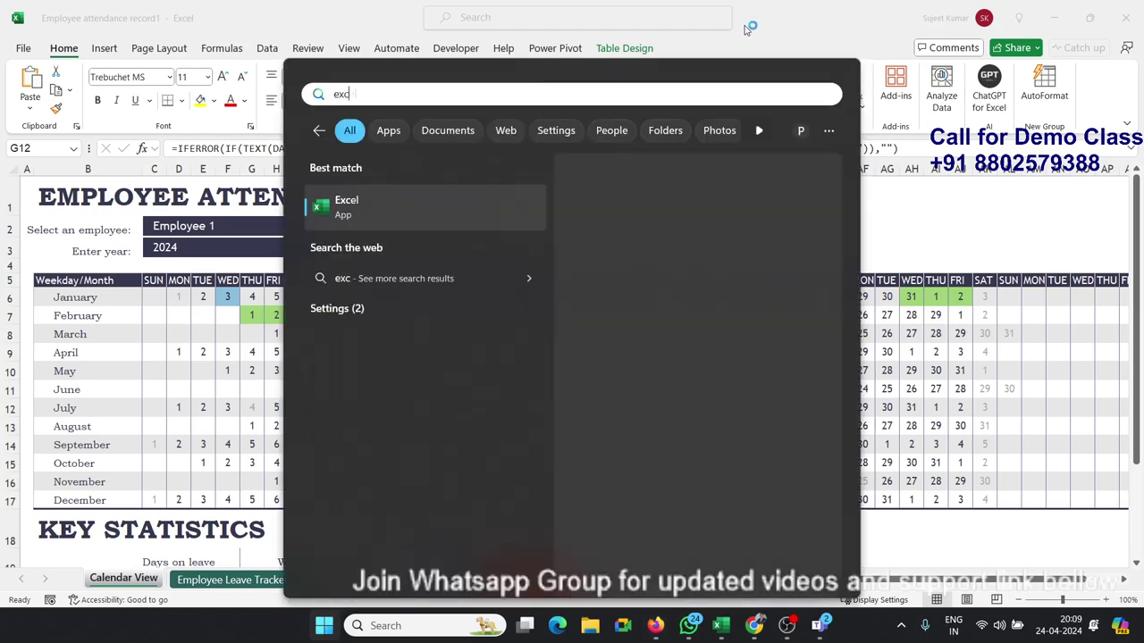
left_click(699, 230)
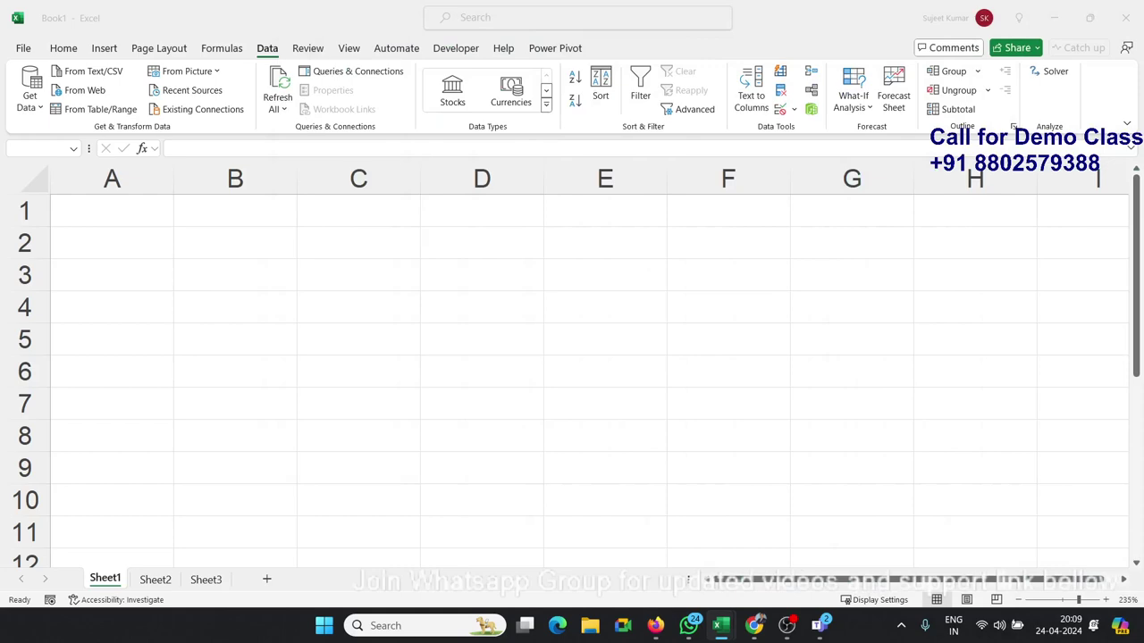
Step: Dismiss the template preview, start a blank workbook Book2, and maximize it
left_click(515, 329)
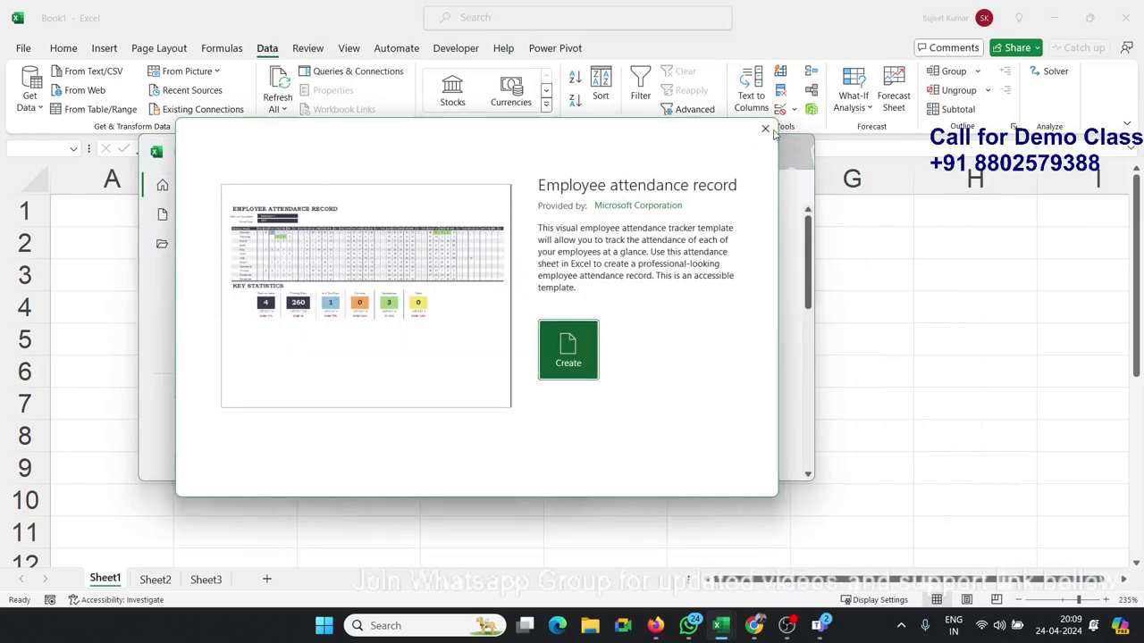
left_click(764, 128)
left_click(326, 284)
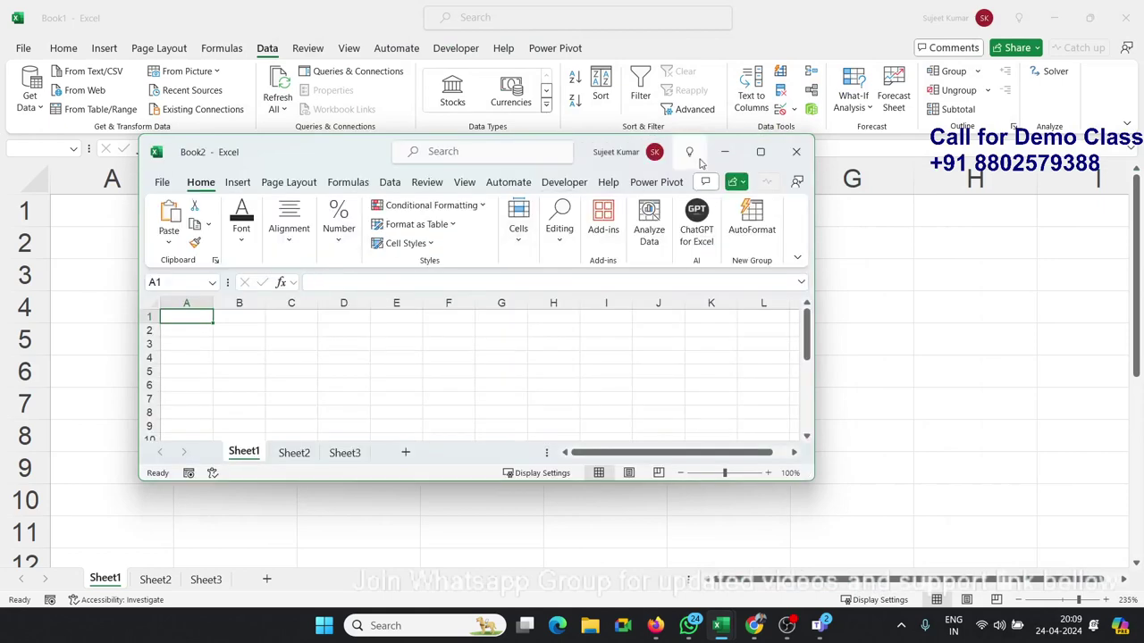
left_click(764, 154)
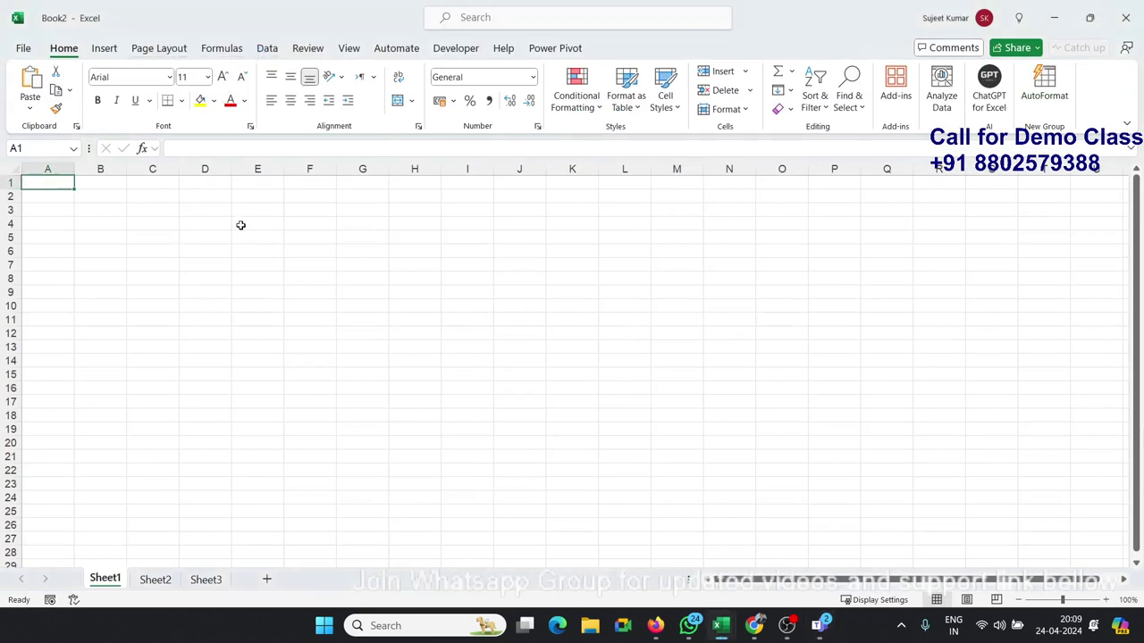
Step: Turn off gridline view for the sheet on the Page Layout tab
left_click_drag(240, 224, 531, 312)
left_click(555, 263)
left_click_drag(556, 262, 580, 366)
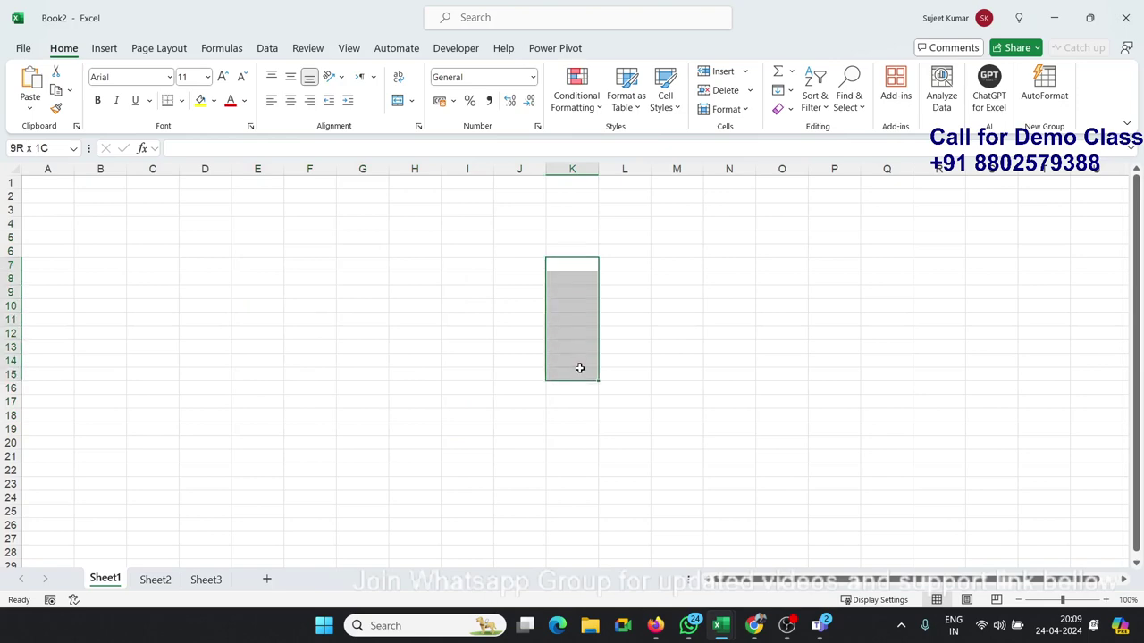
left_click(229, 51)
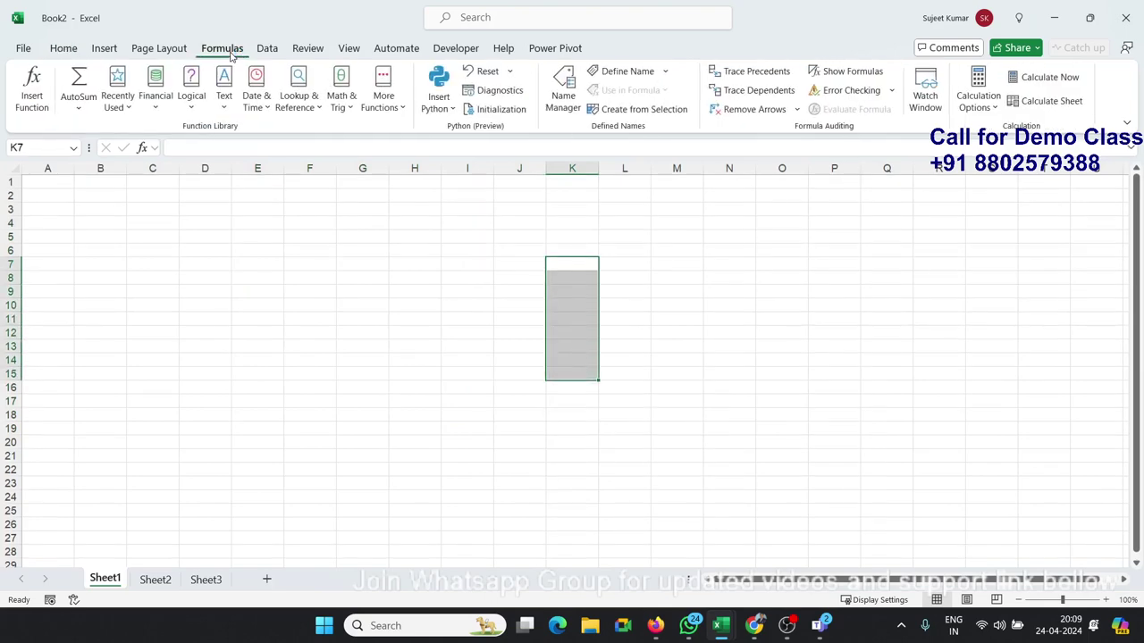
left_click(168, 48)
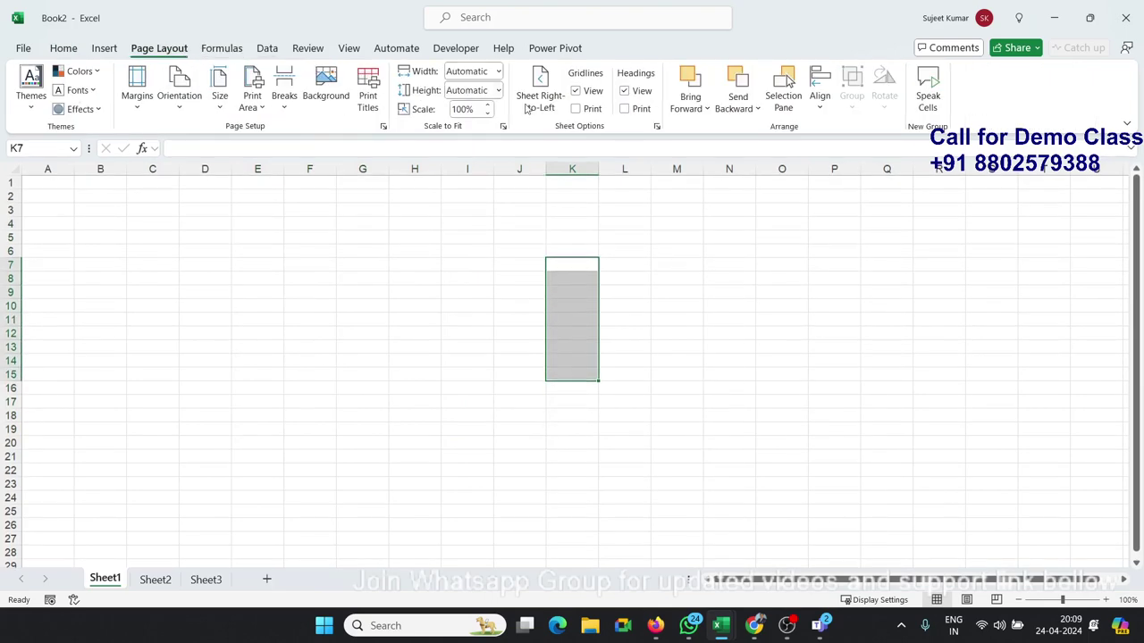
left_click(576, 90)
Step: Narrow column A to a thin margin
left_click_drag(197, 225, 338, 341)
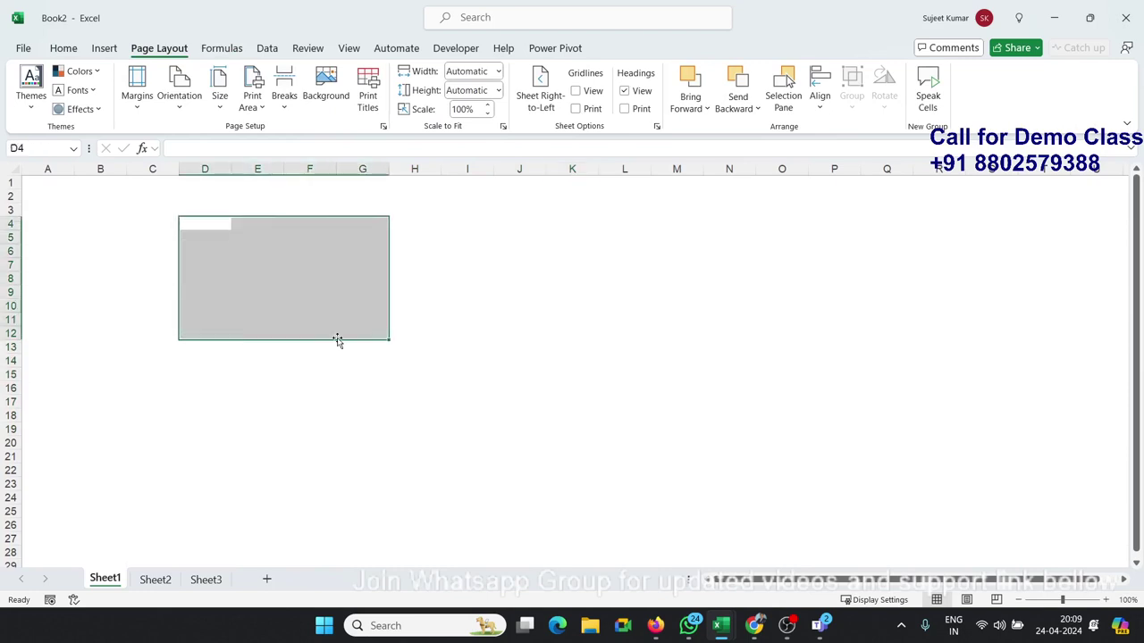
left_click(90, 197)
left_click_drag(78, 168, 43, 169)
left_click(38, 198)
Step: Make row 2 about 40.8 high and start typing EMPLOYEE in B2
left_click(61, 197)
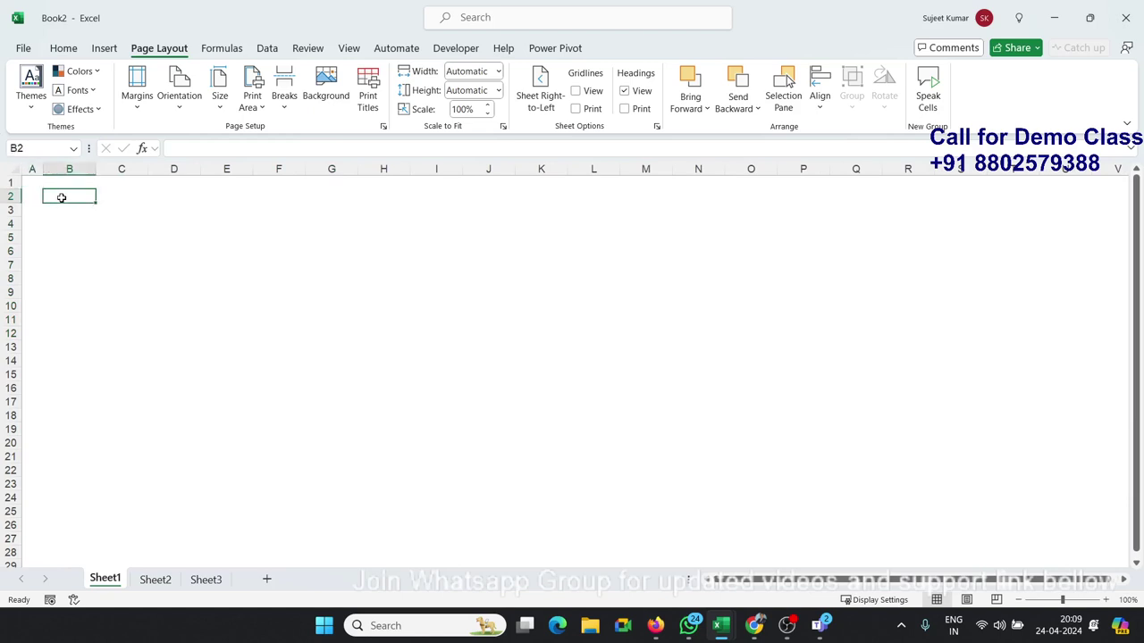
left_click_drag(21, 203, 20, 230)
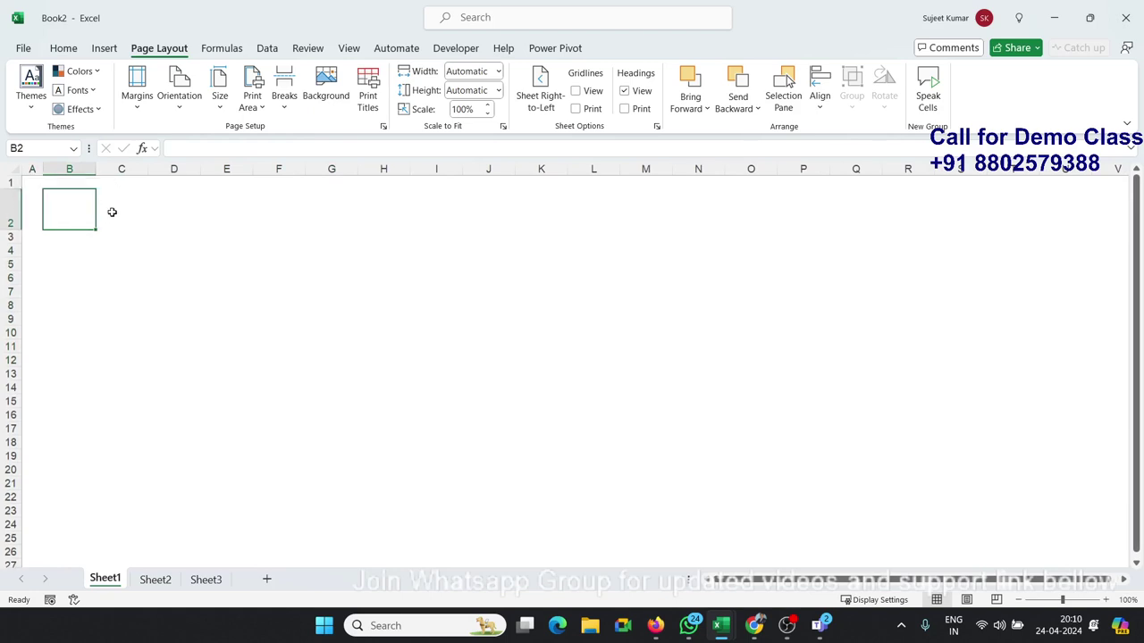
type("EM")
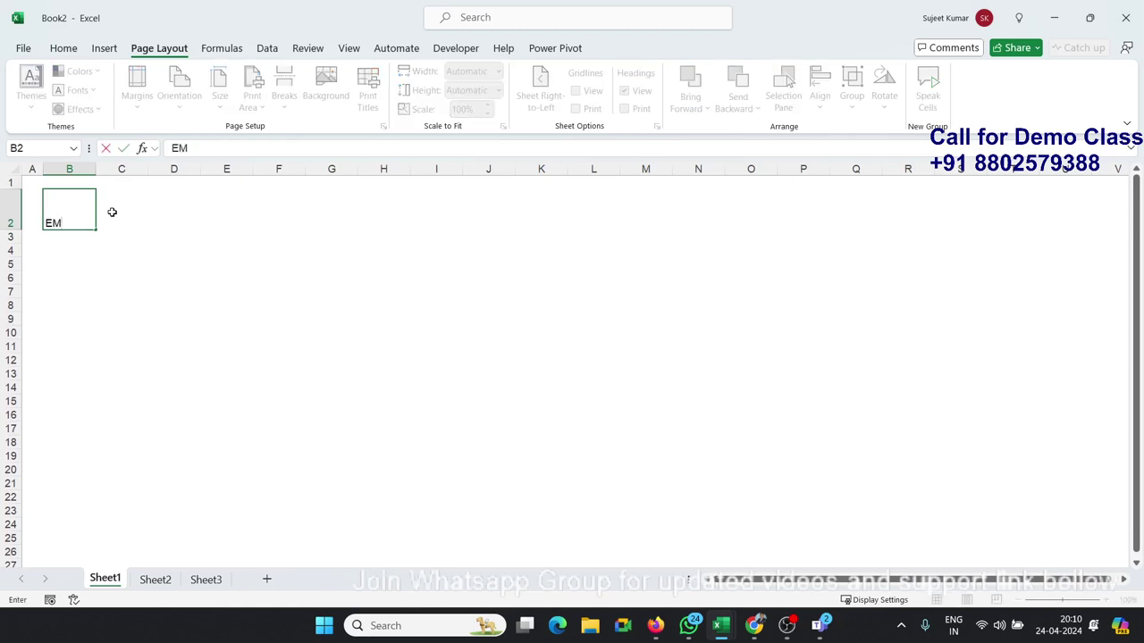
type("PLOY")
type("EE A")
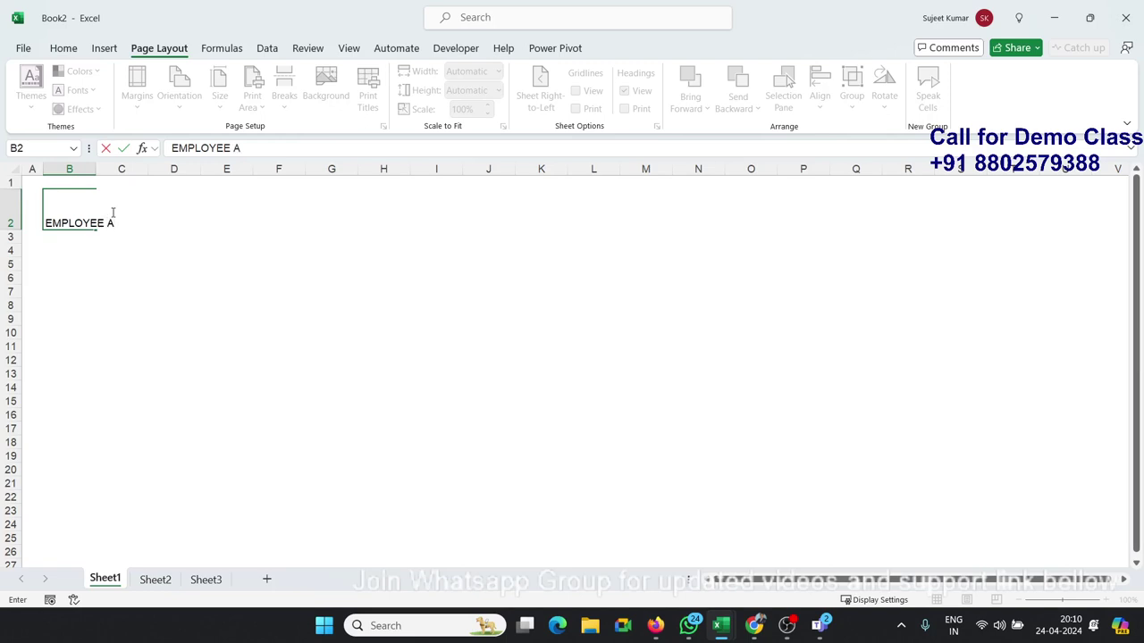
Step: Finish entering 'EMPLOYEE ATTENDANCE RECORD' in B2 and reselect the title cell
type("TTE")
type("NDA")
type("NCE RE")
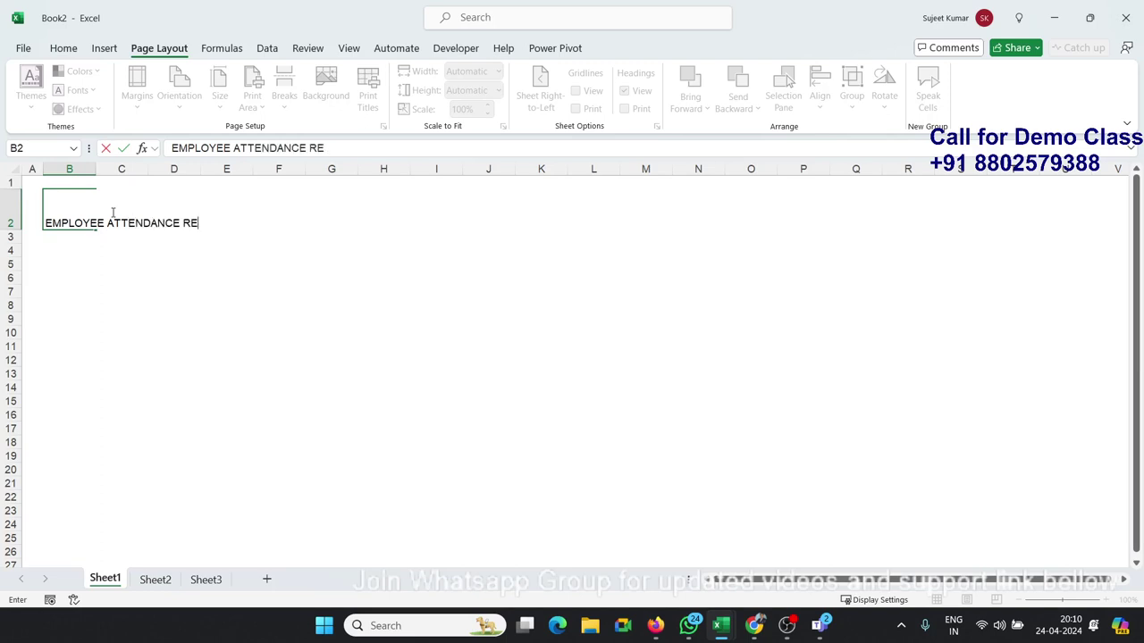
type("C")
type("ORD")
key("Return")
key("Up")
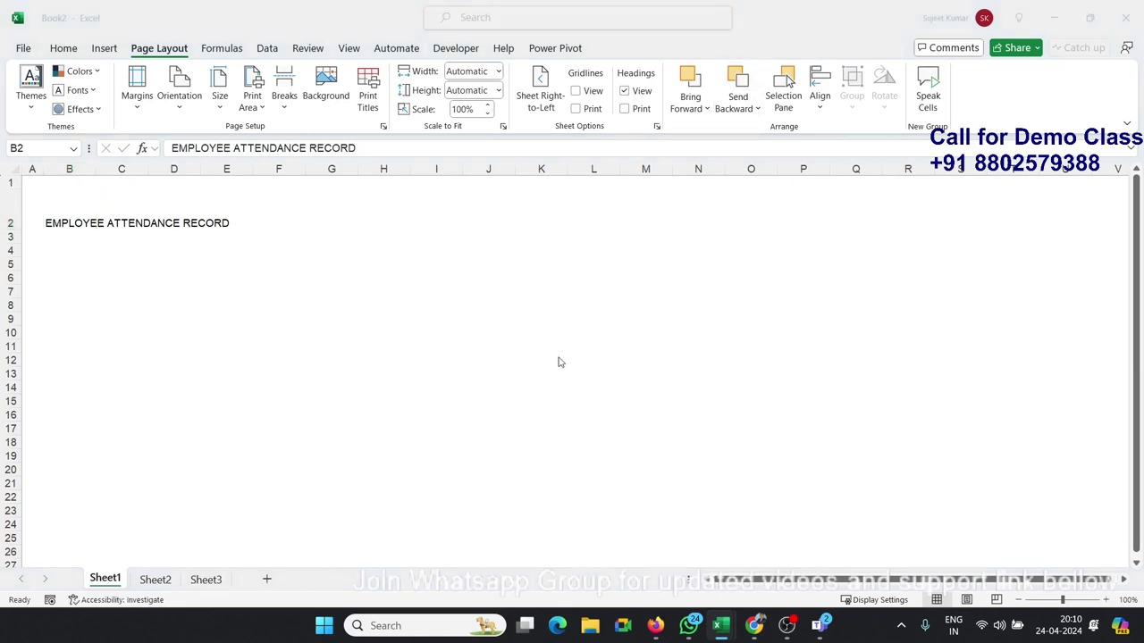
left_click(98, 224)
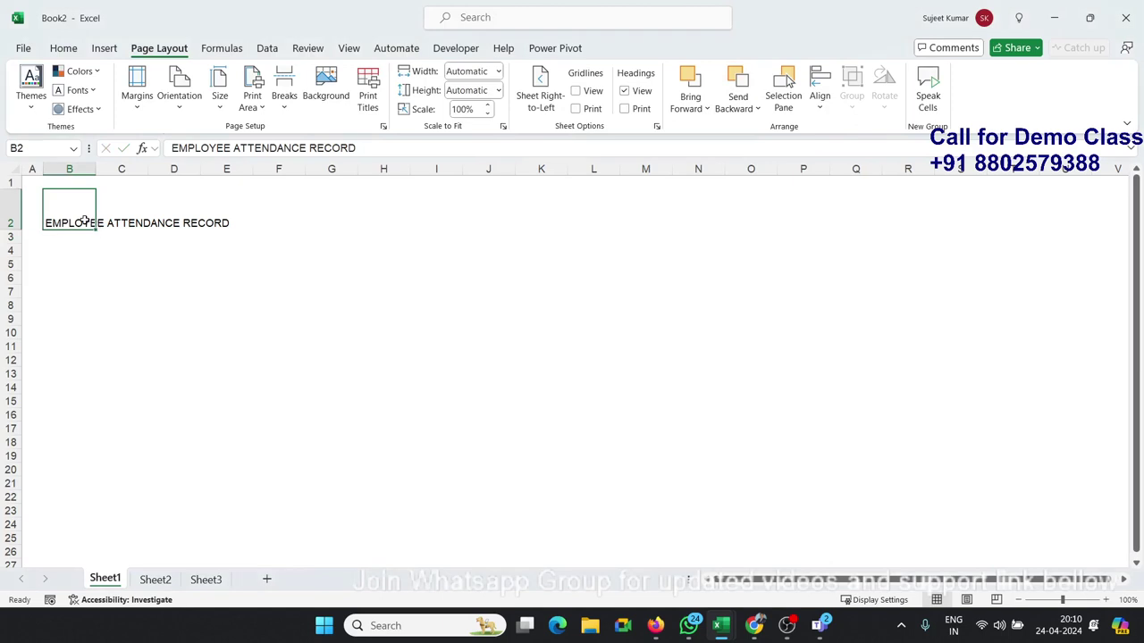
Step: Set the B2 title's font size to 36 points
left_click(74, 47)
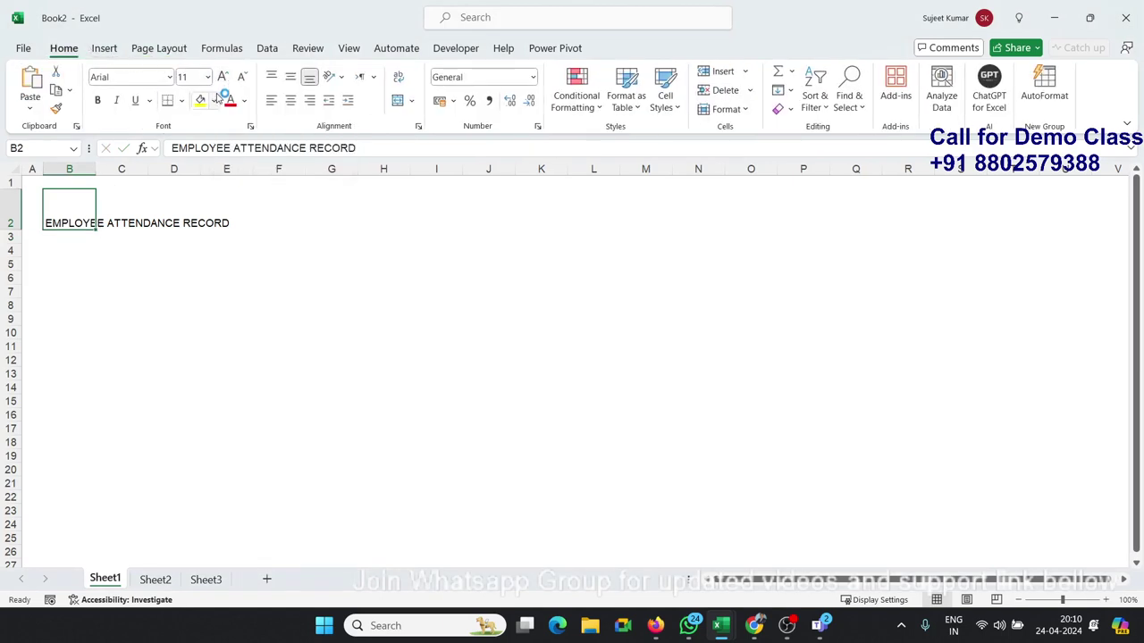
left_click(188, 79)
type("26")
key("Return")
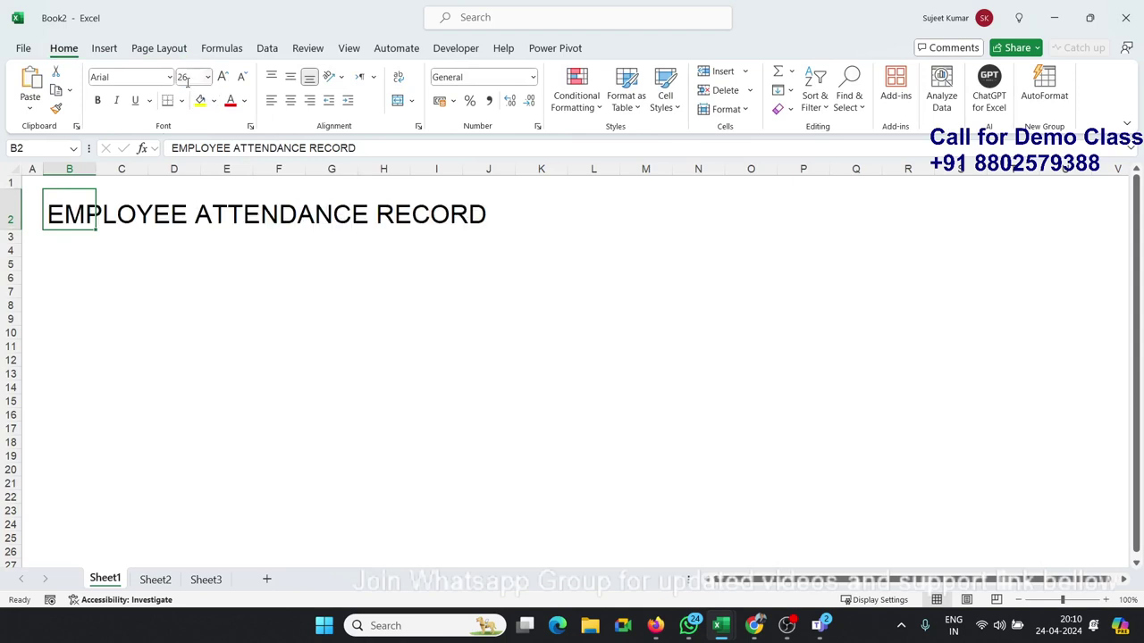
left_click(221, 75)
left_click(221, 75)
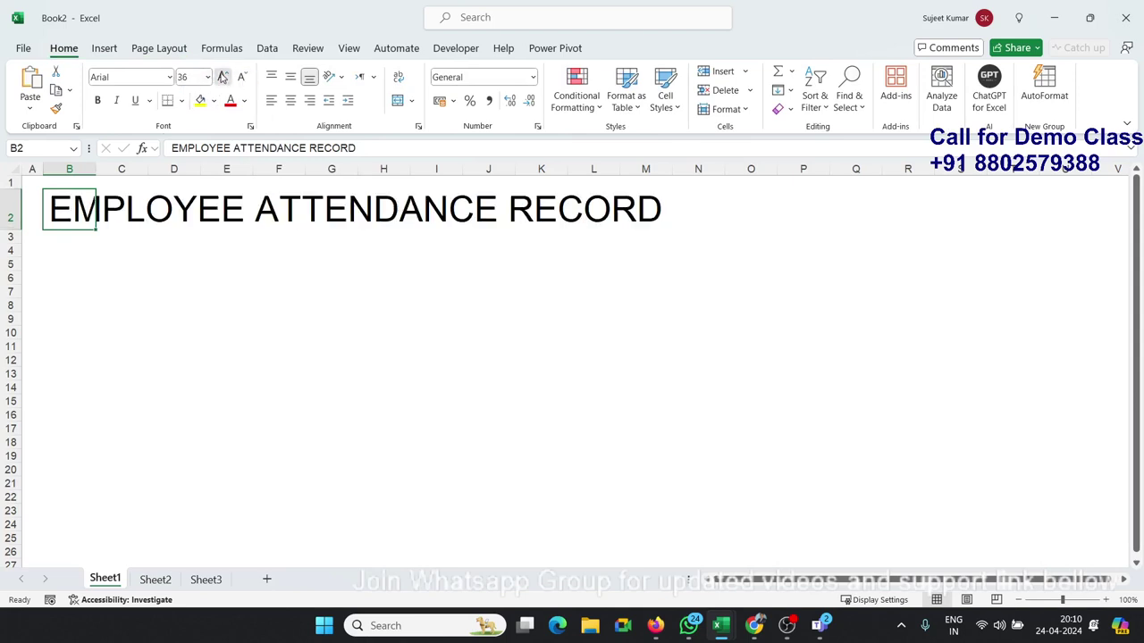
left_click(221, 76)
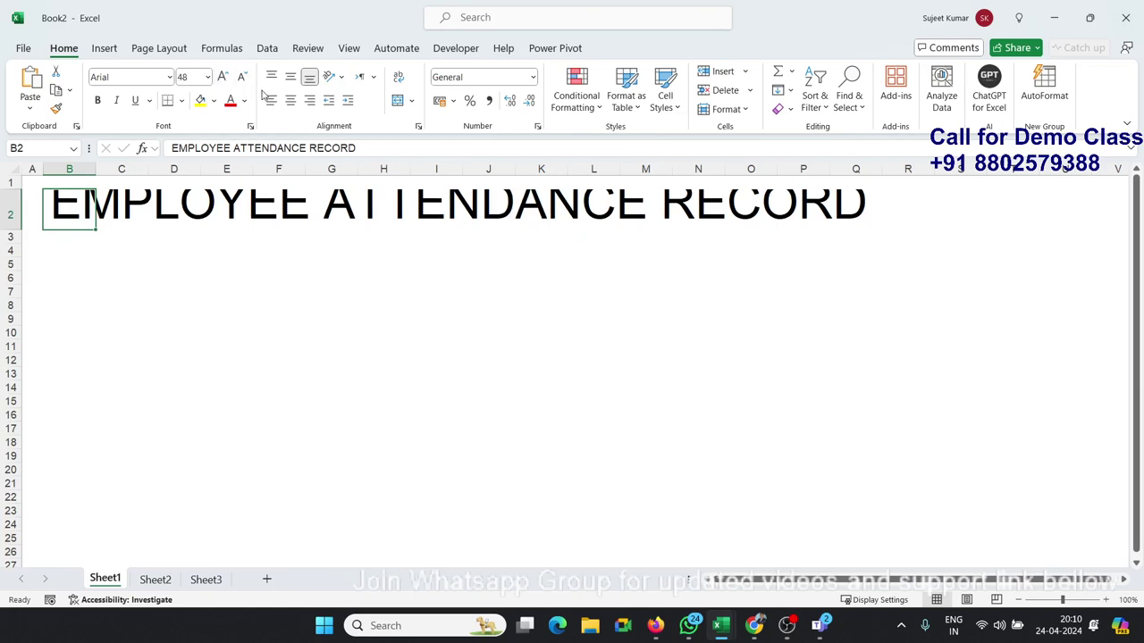
left_click(241, 76)
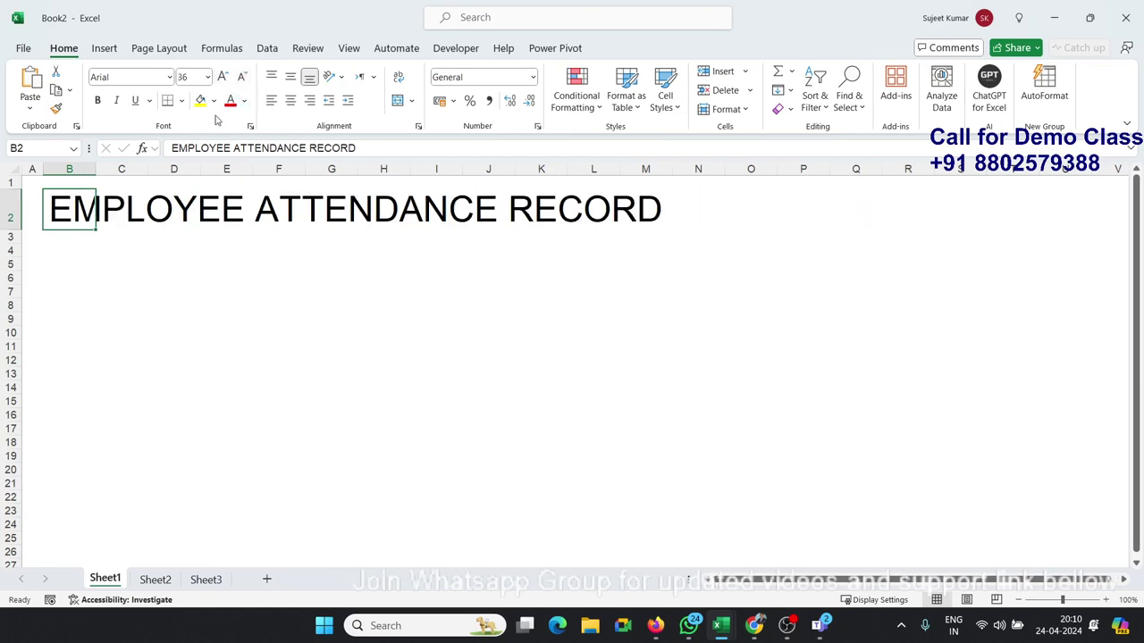
Step: Make the title bold Bookman Old Style in a dark navy theme colour
left_click(245, 102)
left_click(245, 100)
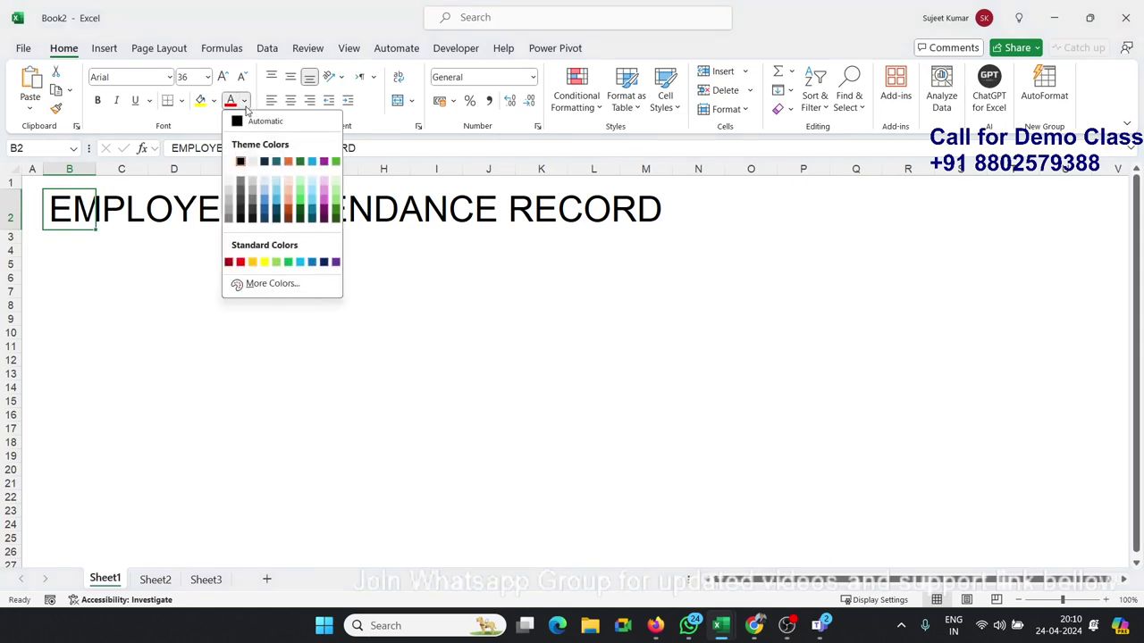
left_click(262, 161)
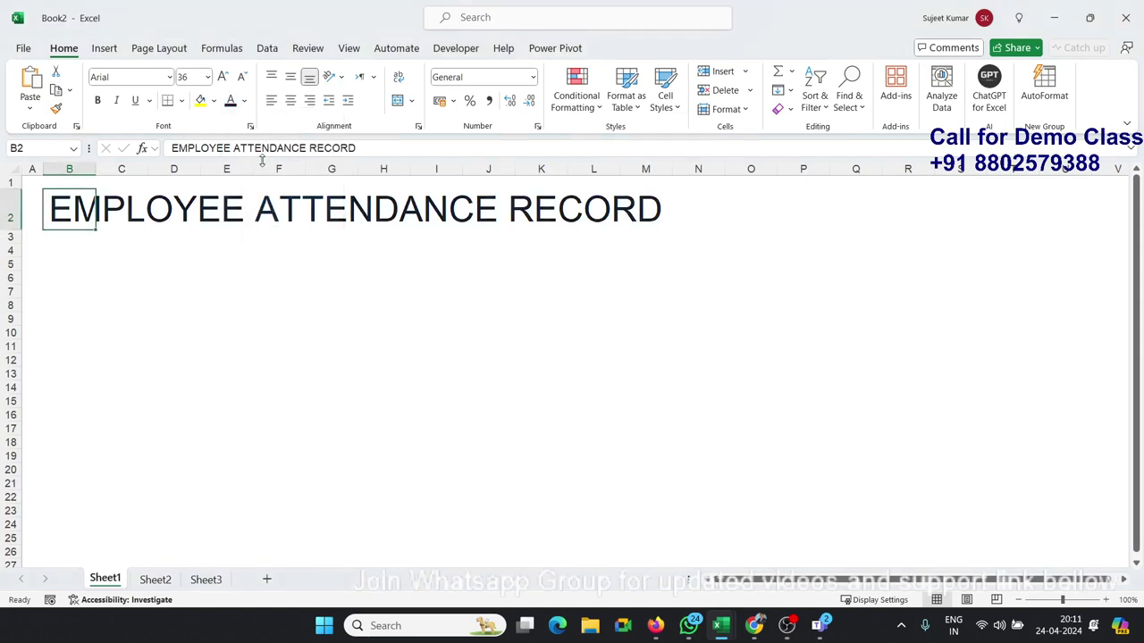
left_click(98, 101)
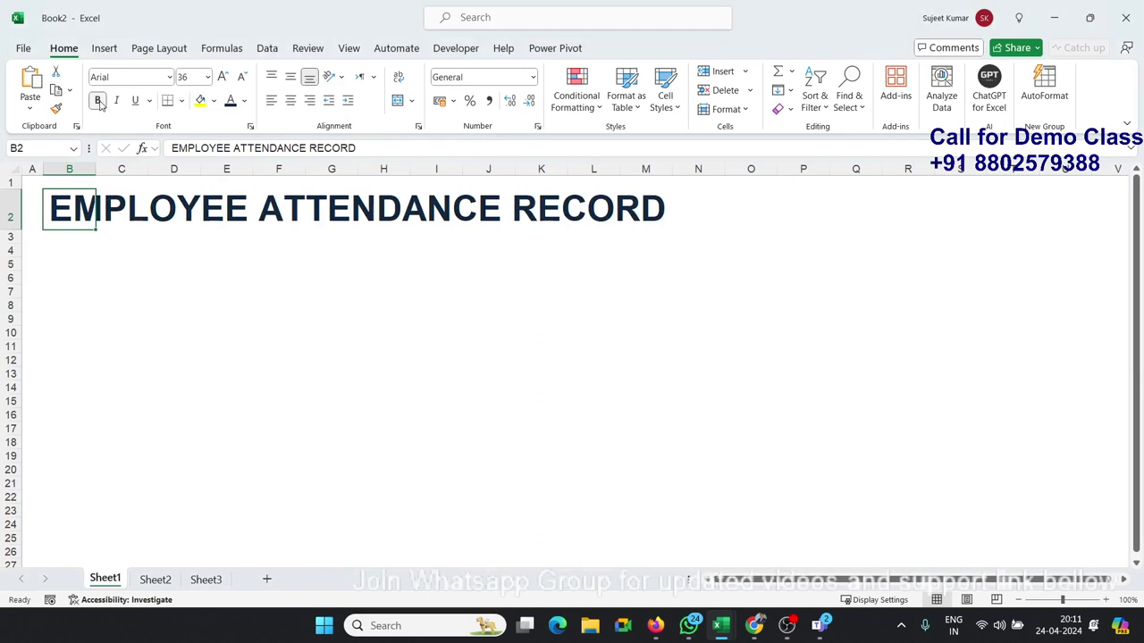
left_click(103, 77)
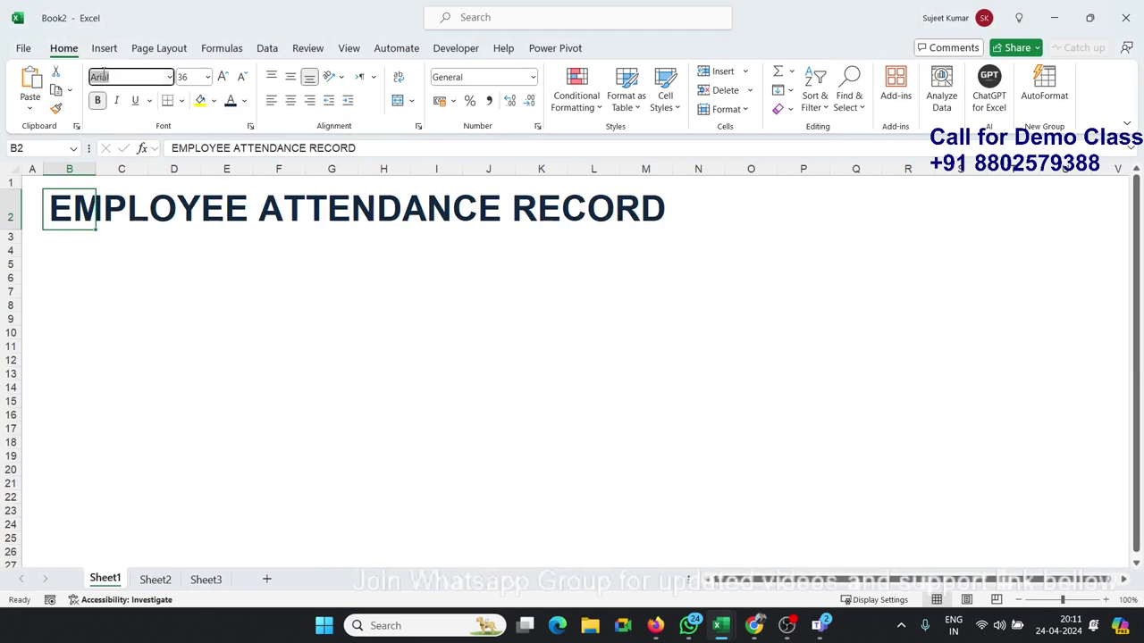
type("Book")
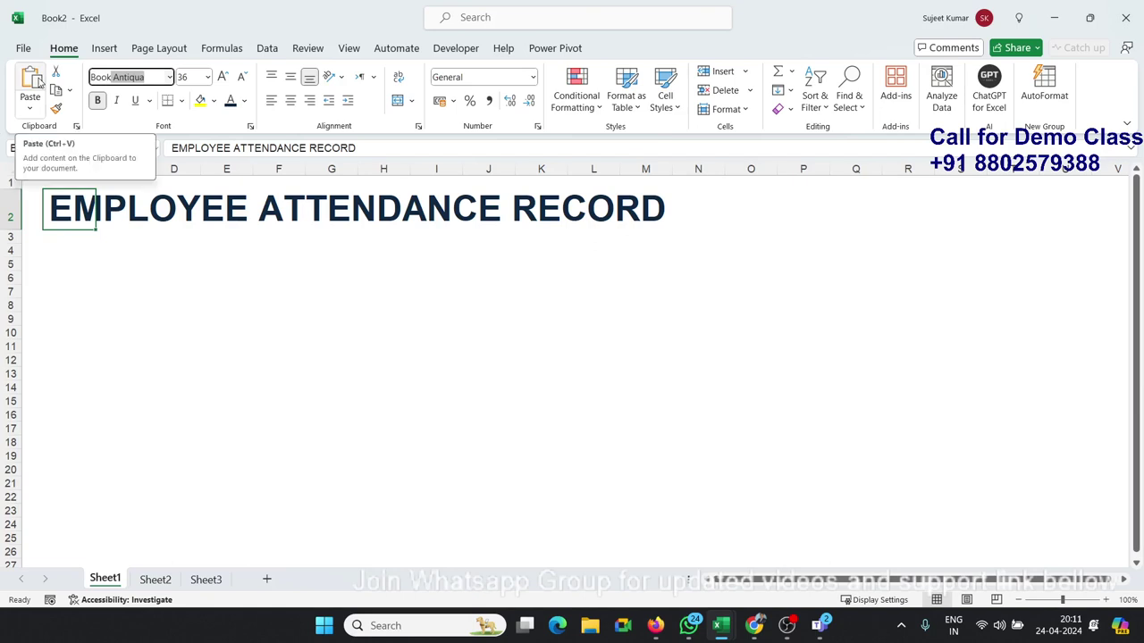
type("man")
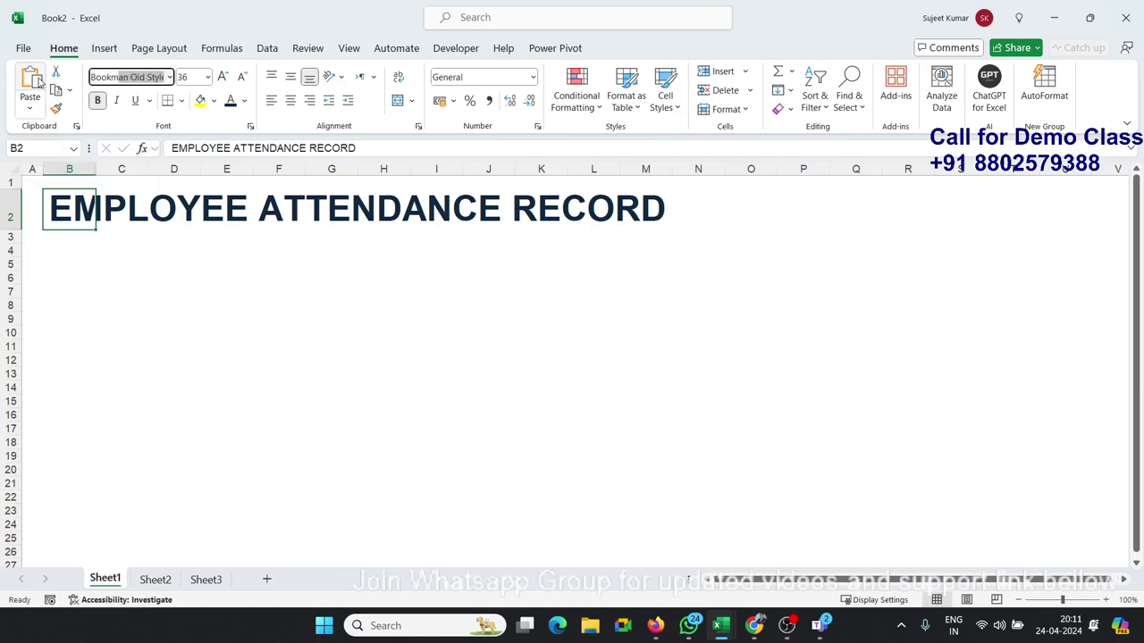
key("Return")
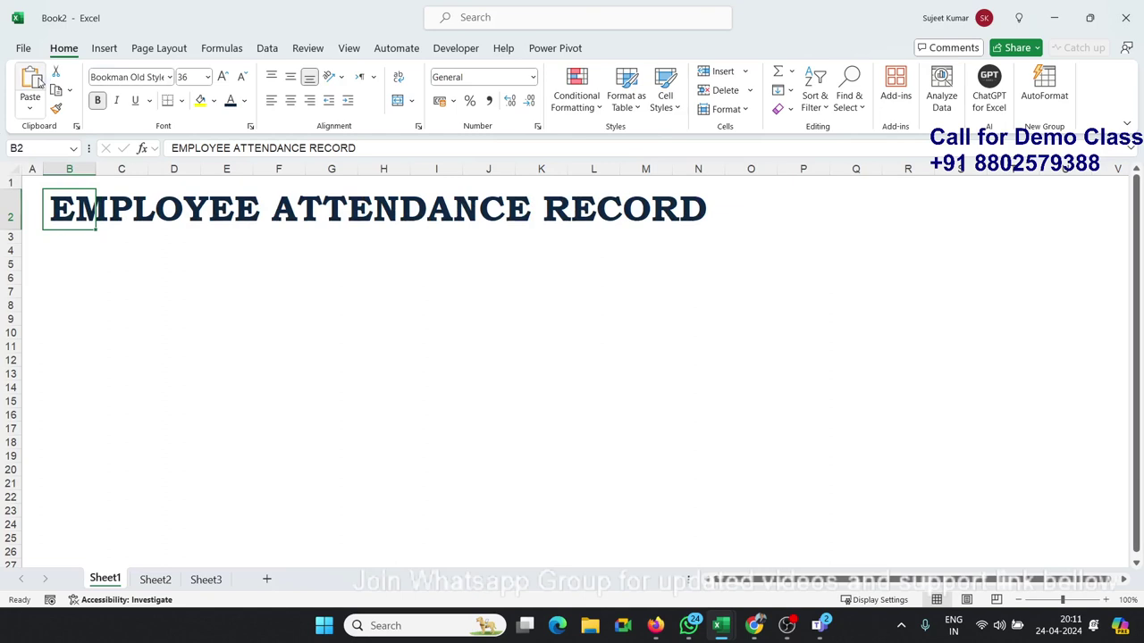
left_click(225, 297)
Step: Bring the reference attendance workbook over Book2 and maximize it
left_click(160, 237)
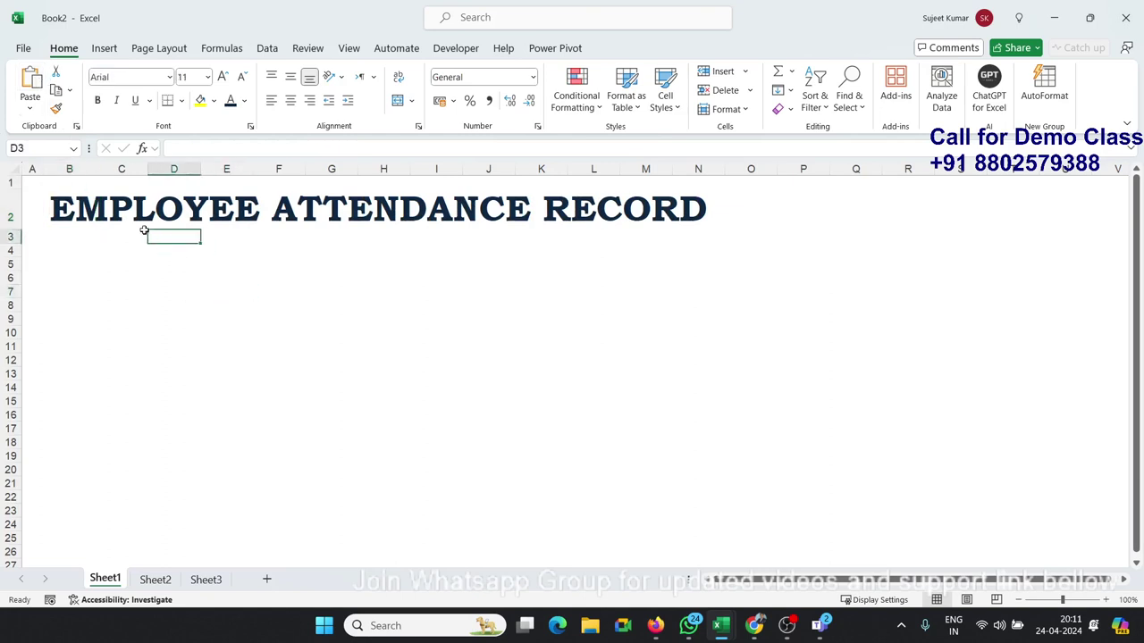
left_click(121, 223)
left_click(177, 236)
mouse_move(985, 199)
left_mouse_down()
mouse_move(312, 121)
mouse_move(344, 124)
left_mouse_up()
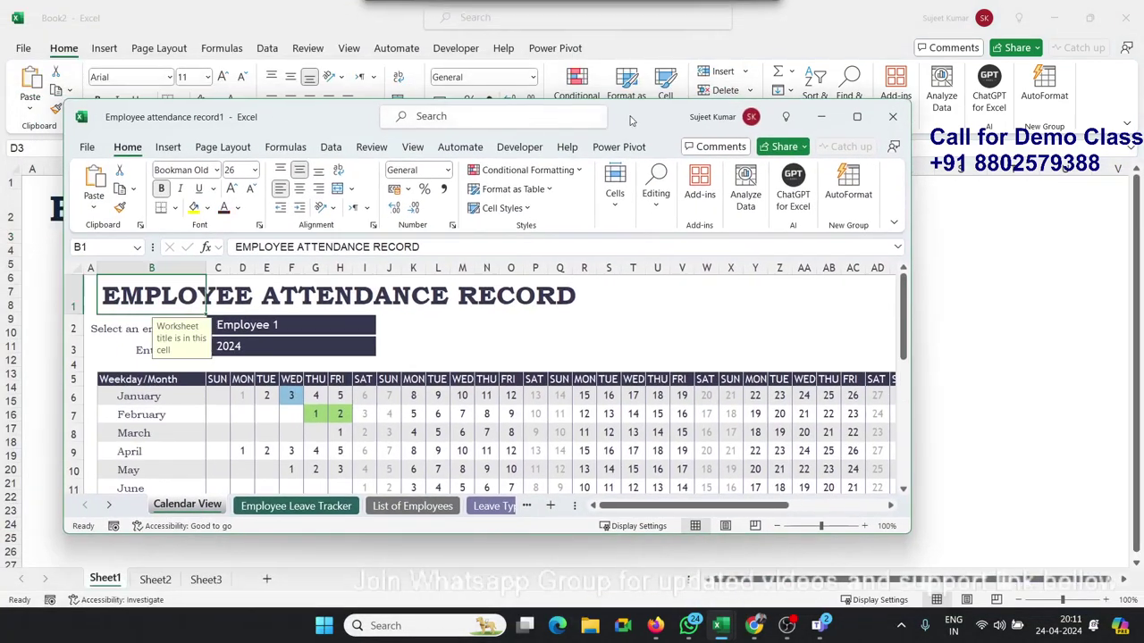
left_click(856, 117)
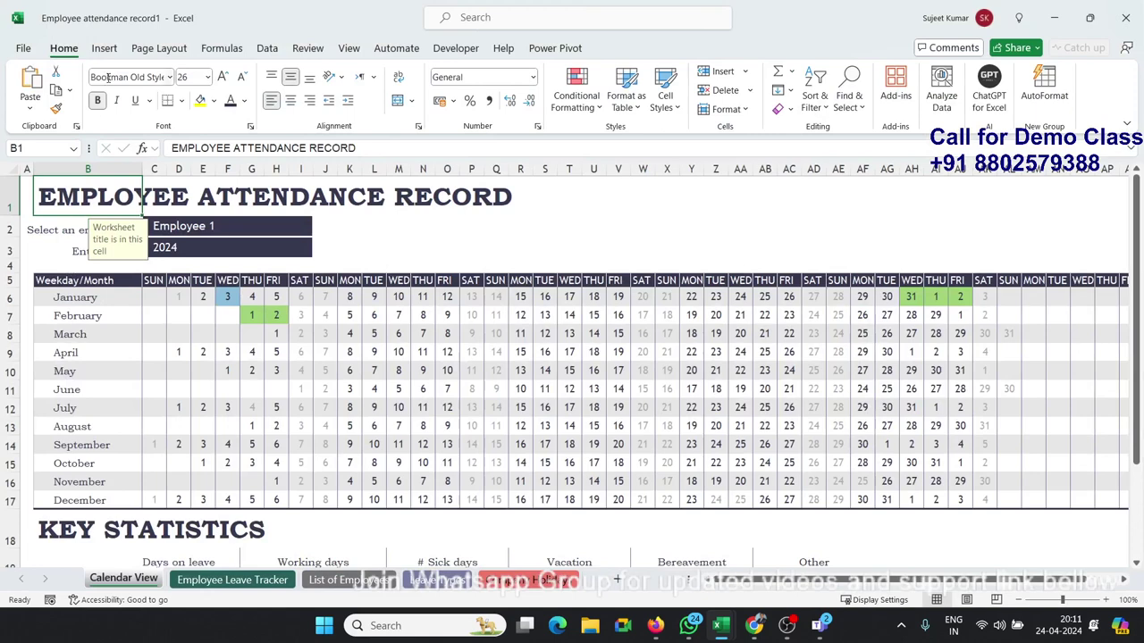
Step: Check the template title's font and colour, then move the reference workbook aside
double_click(108, 77)
left_click(244, 101)
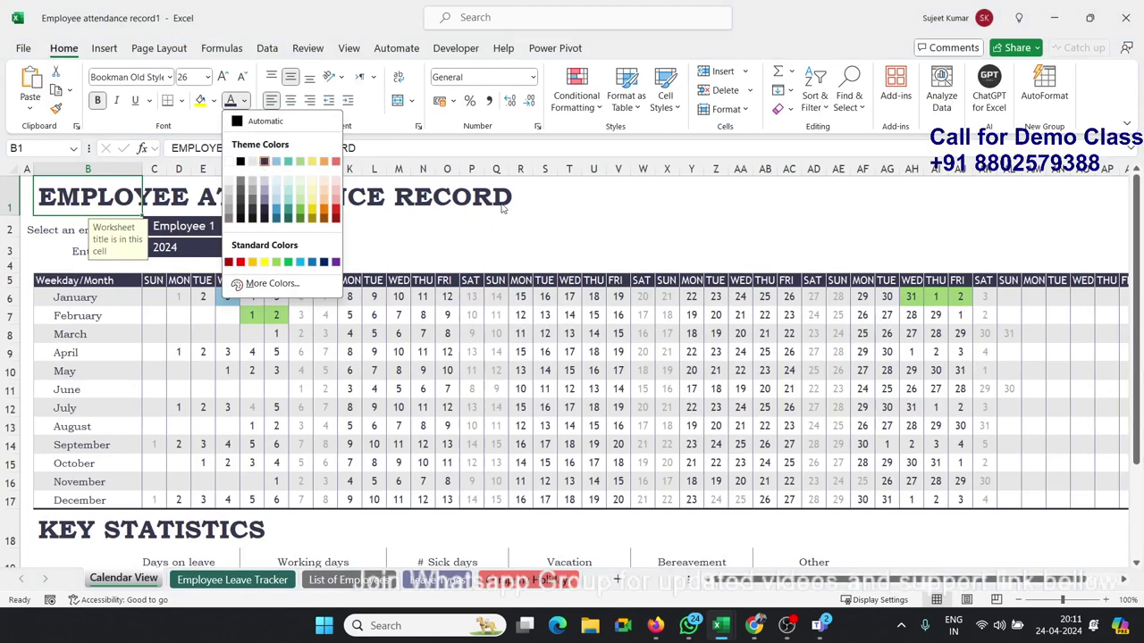
left_click(608, 80)
left_click_drag(795, 19, 1139, 171)
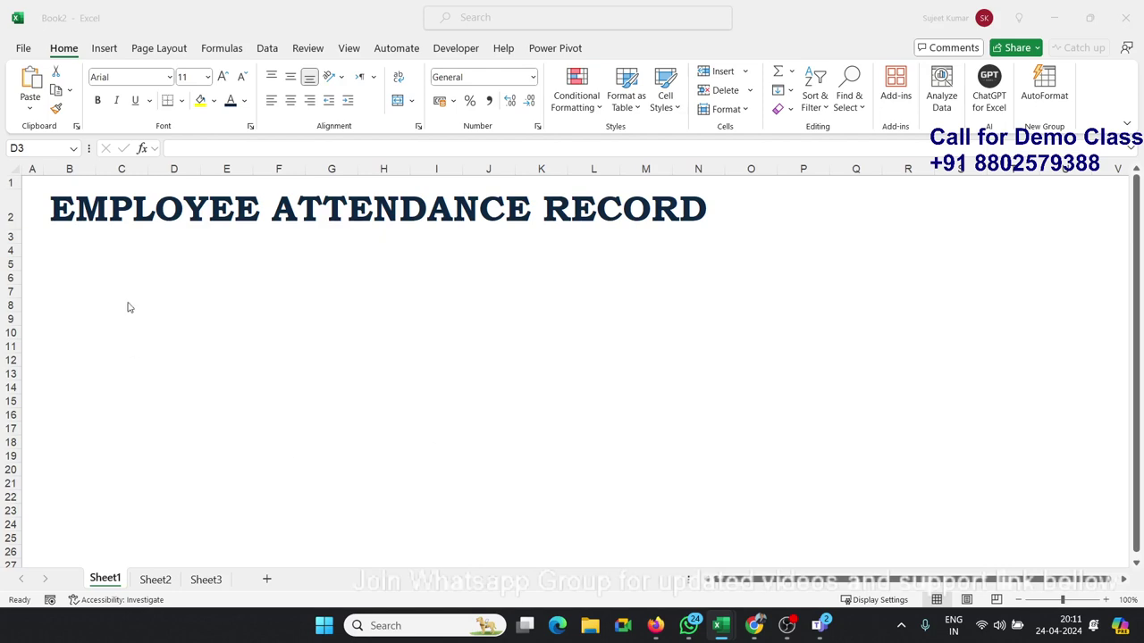
Step: Enter 'Select Emp Name' in B4 and select D4:G4 for the name box
left_click(89, 252)
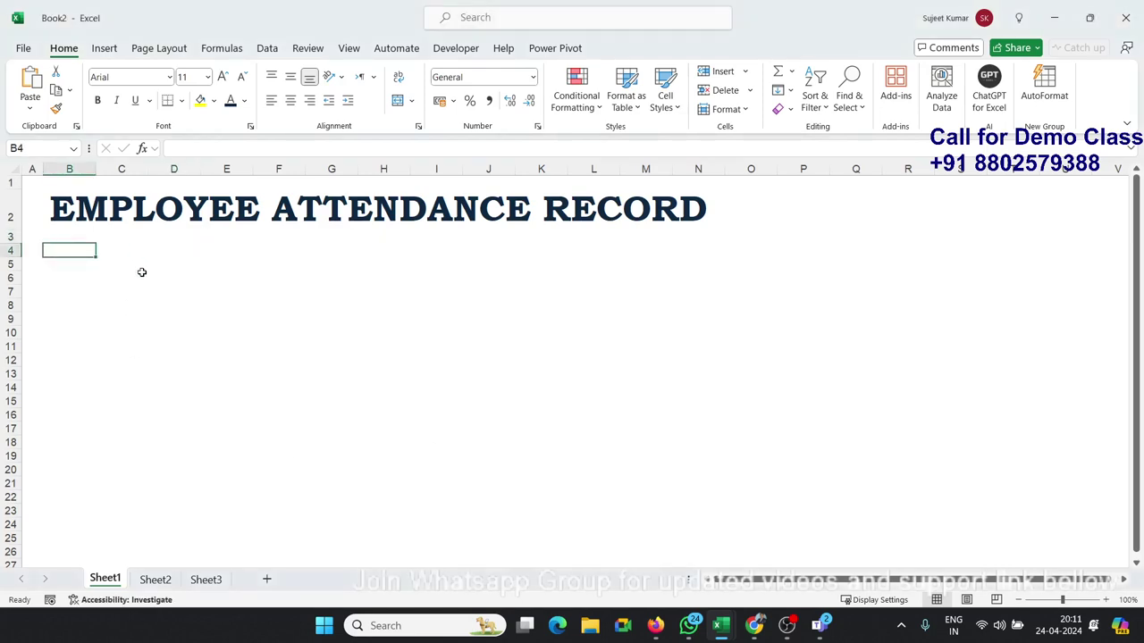
type("Selec")
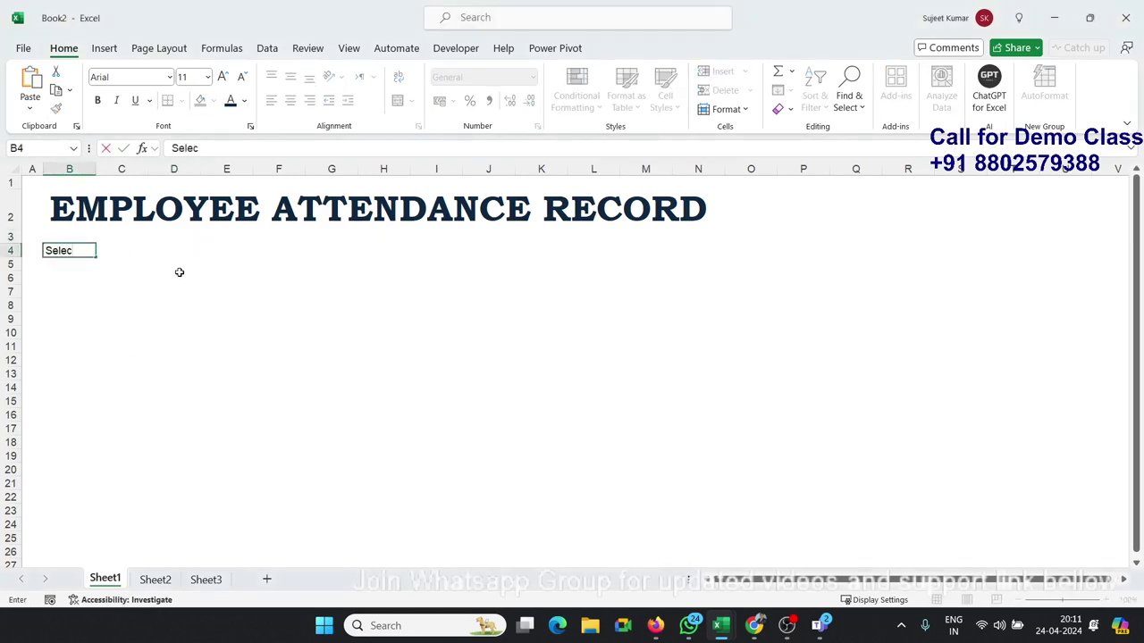
type("t Emp ")
type("Na")
type("me")
key("Return")
key("Right")
key("Right")
key("Up")
key("Right")
key("Left")
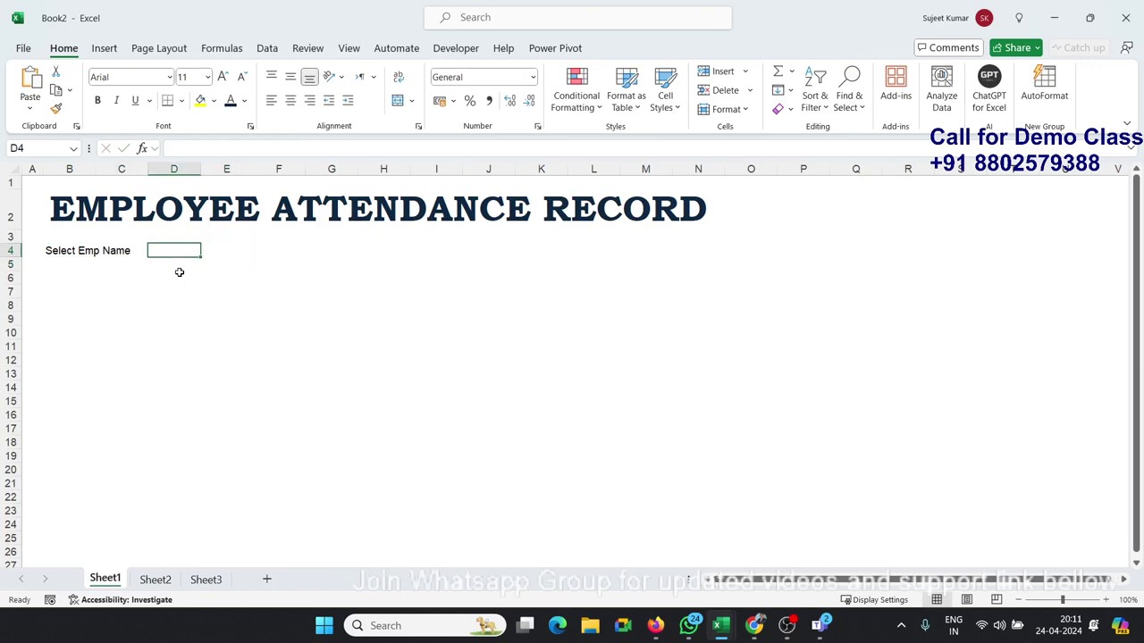
key("shift+Right")
key("shift+Right")
key("shift+Right")
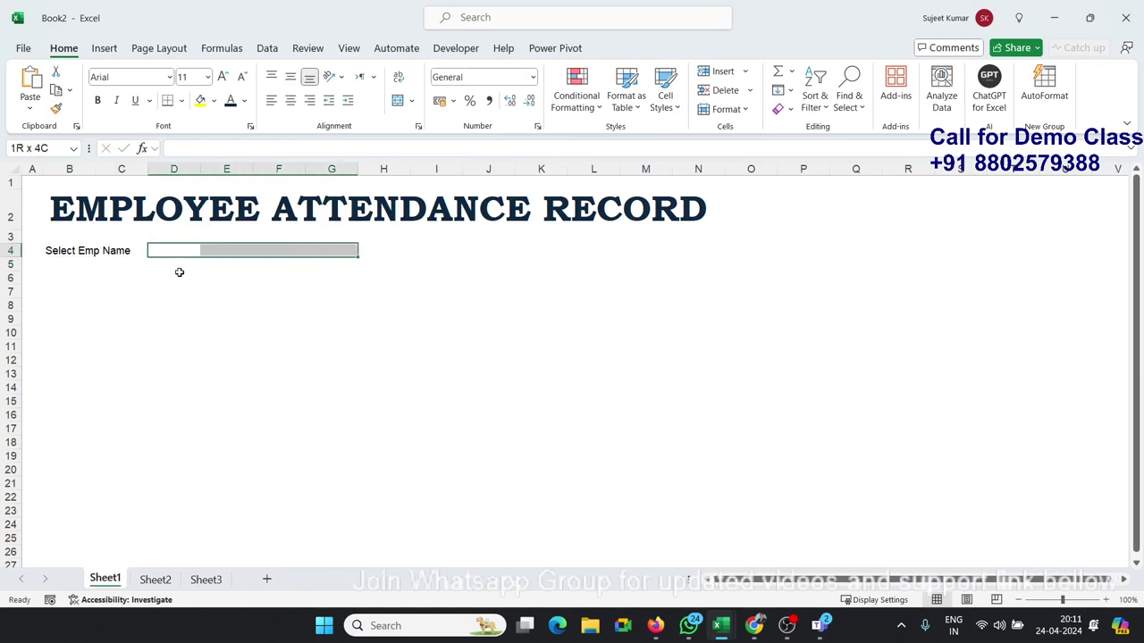
Step: Merge D4:G4 into one name box and make row 4 taller
left_click(398, 100)
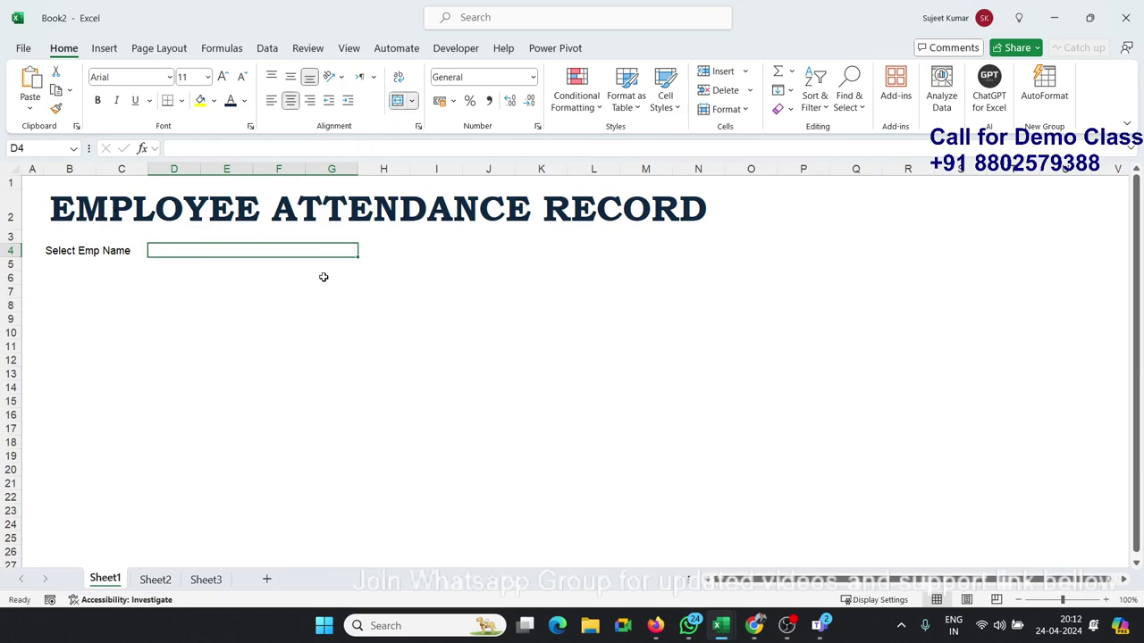
left_click(205, 332)
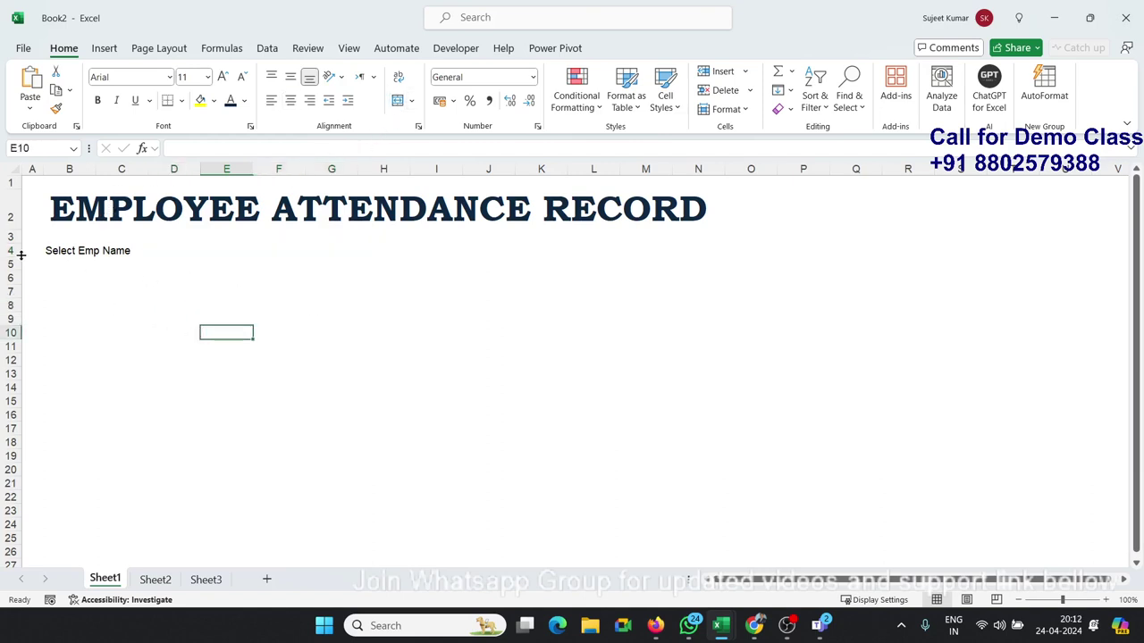
left_click_drag(19, 257, 20, 275)
Step: Make the B4 label bold, left-aligned and vertically centred
left_click(200, 255)
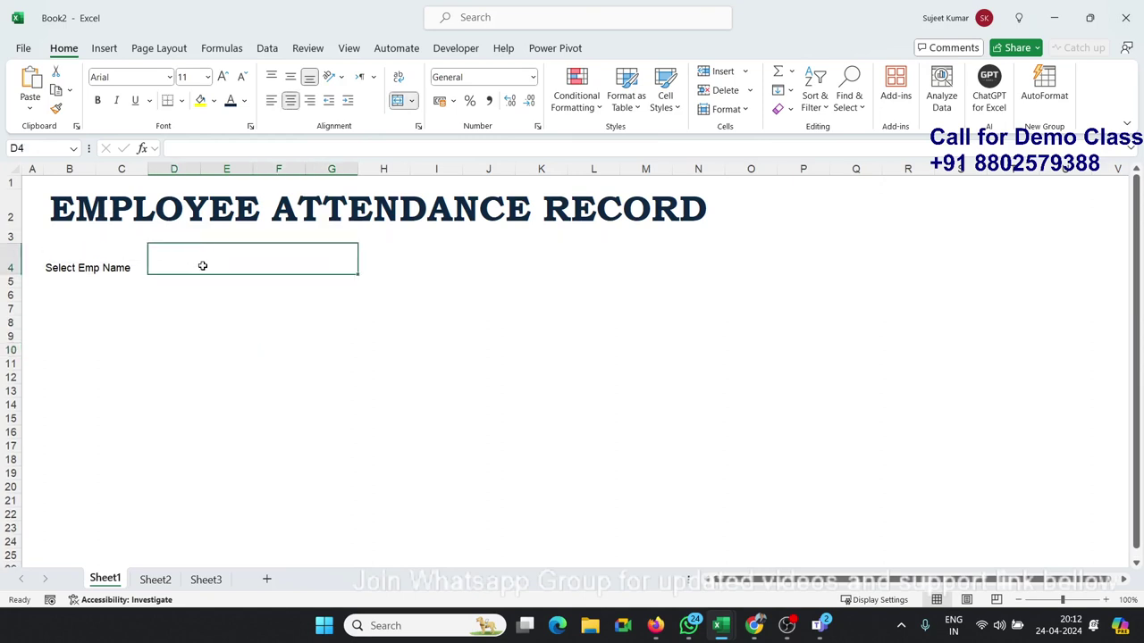
left_click(126, 255)
left_click(59, 266)
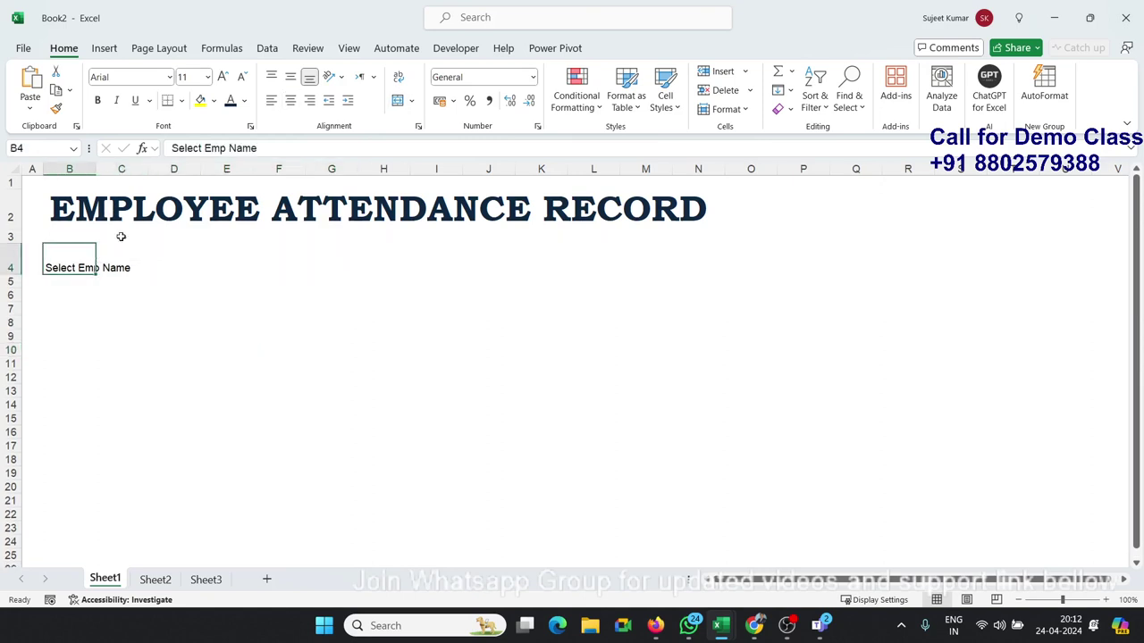
left_click(289, 103)
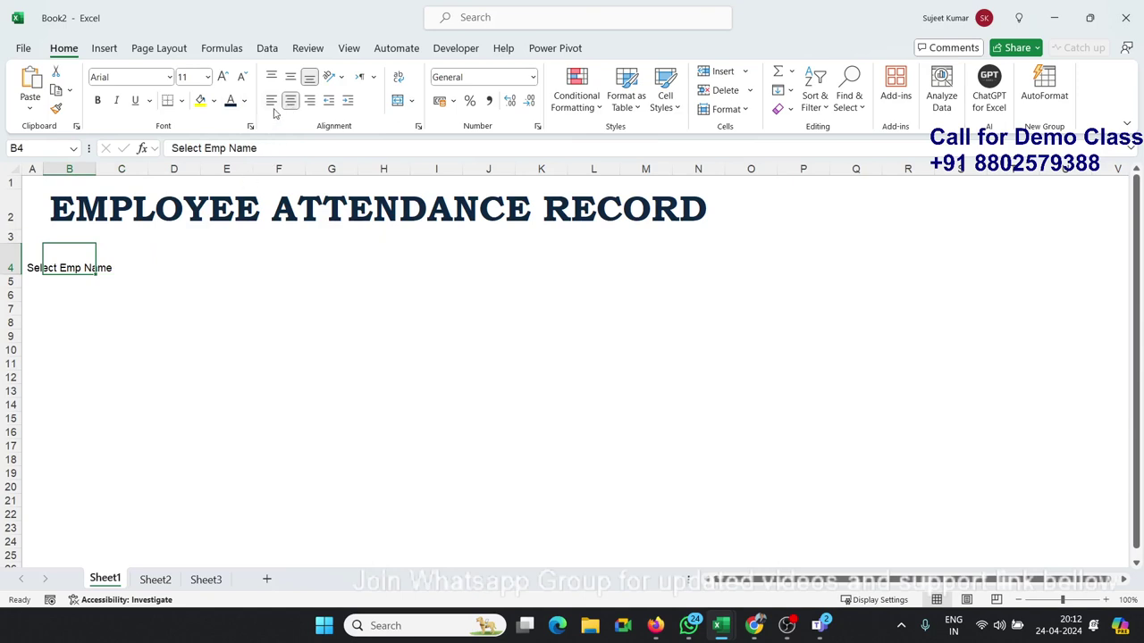
left_click(272, 100)
left_click(290, 77)
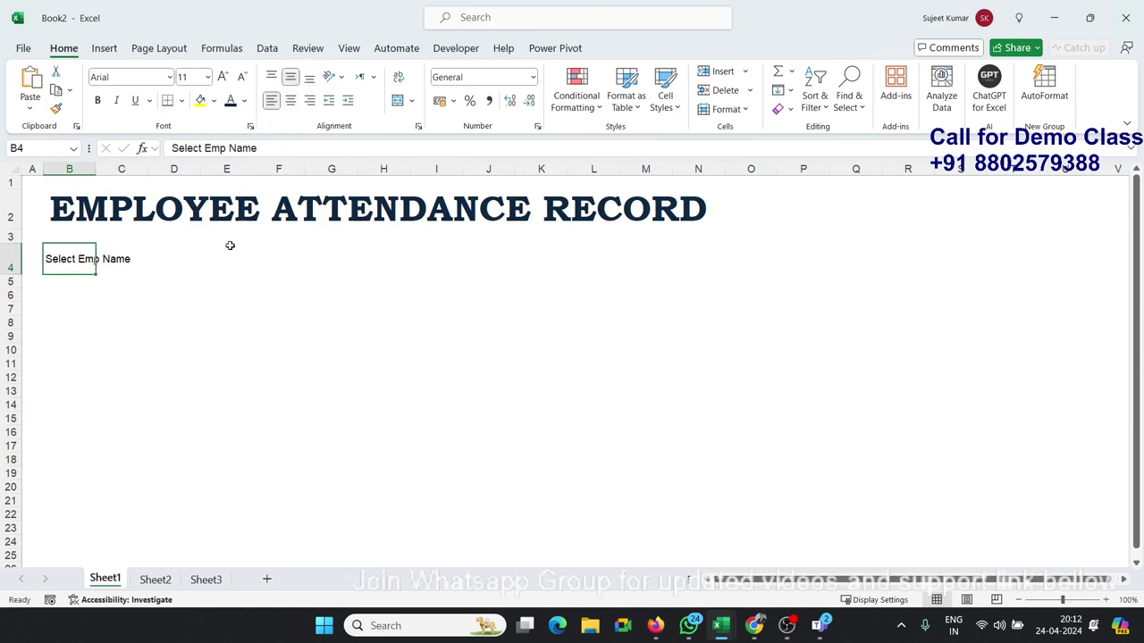
key("ctrl+b")
left_click(181, 259)
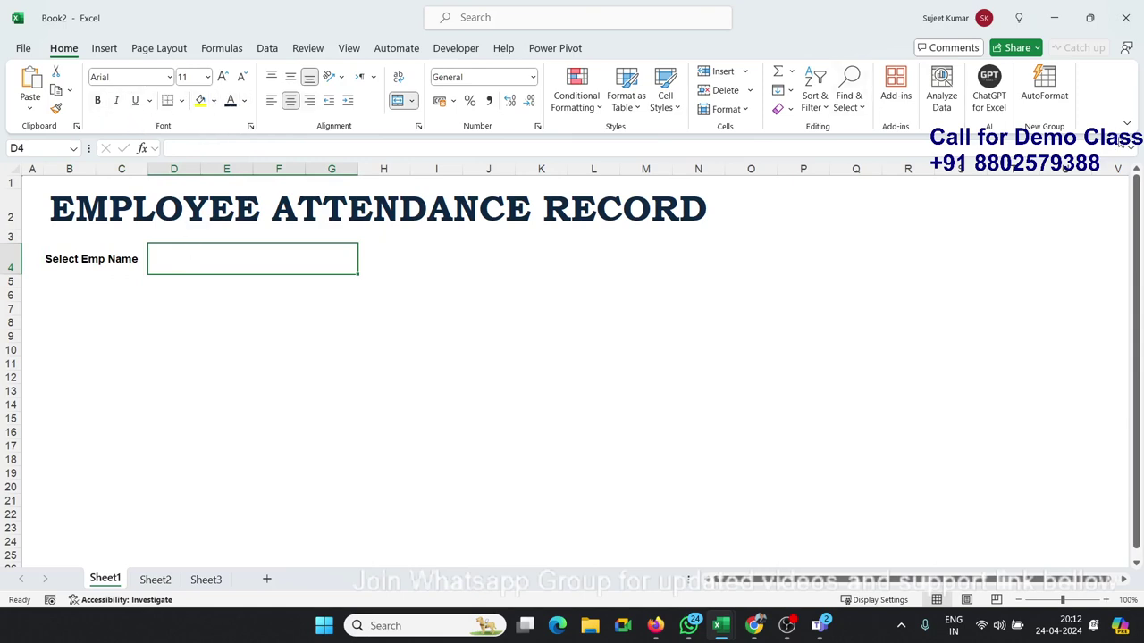
Step: Give the merged name box a dark navy fill and white font colour
left_click(214, 101)
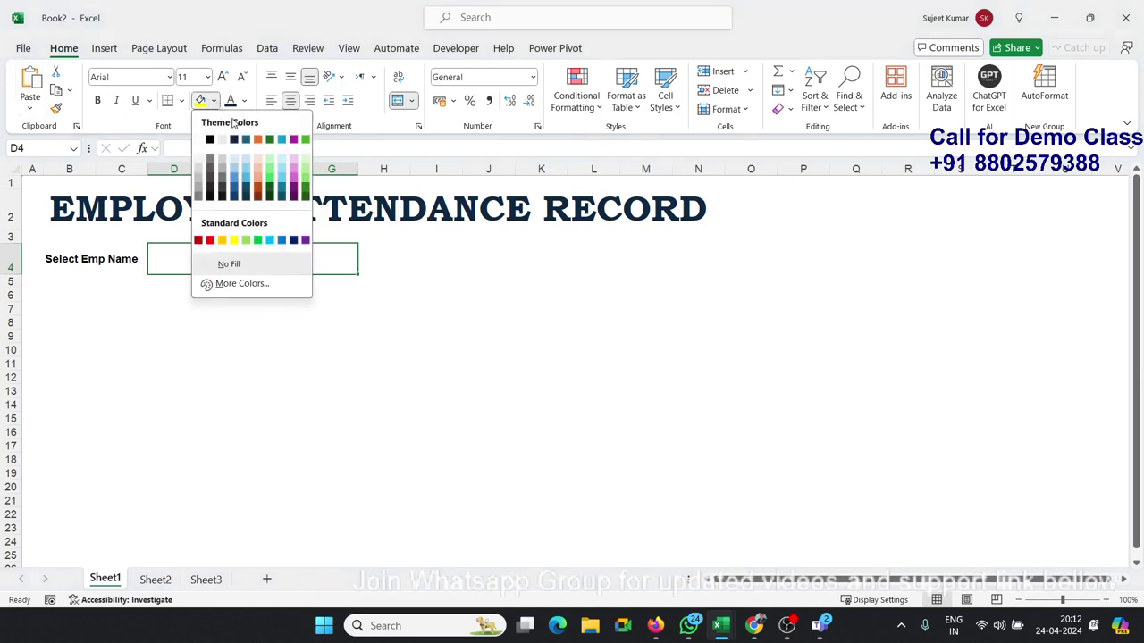
left_click(234, 139)
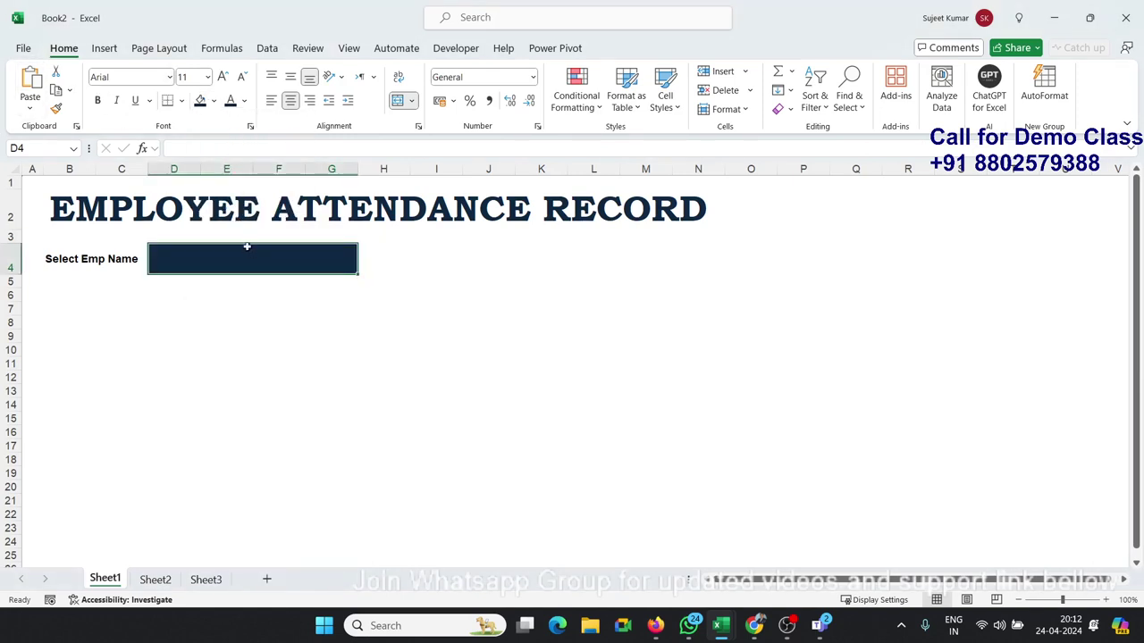
left_click(244, 101)
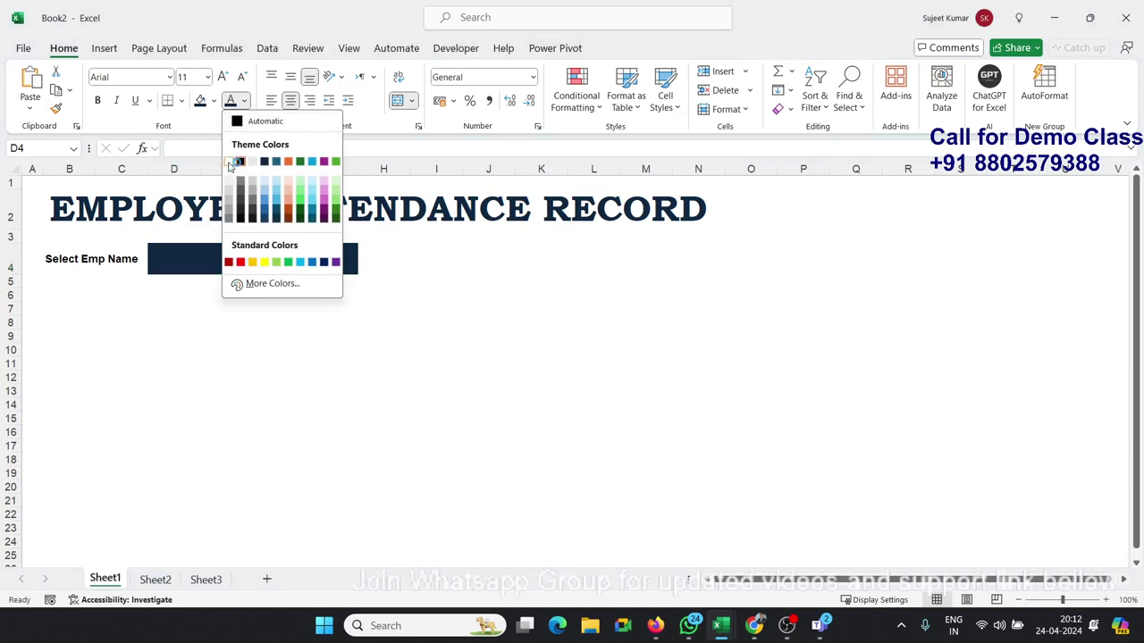
left_click(229, 162)
left_click(236, 309)
left_click(221, 254)
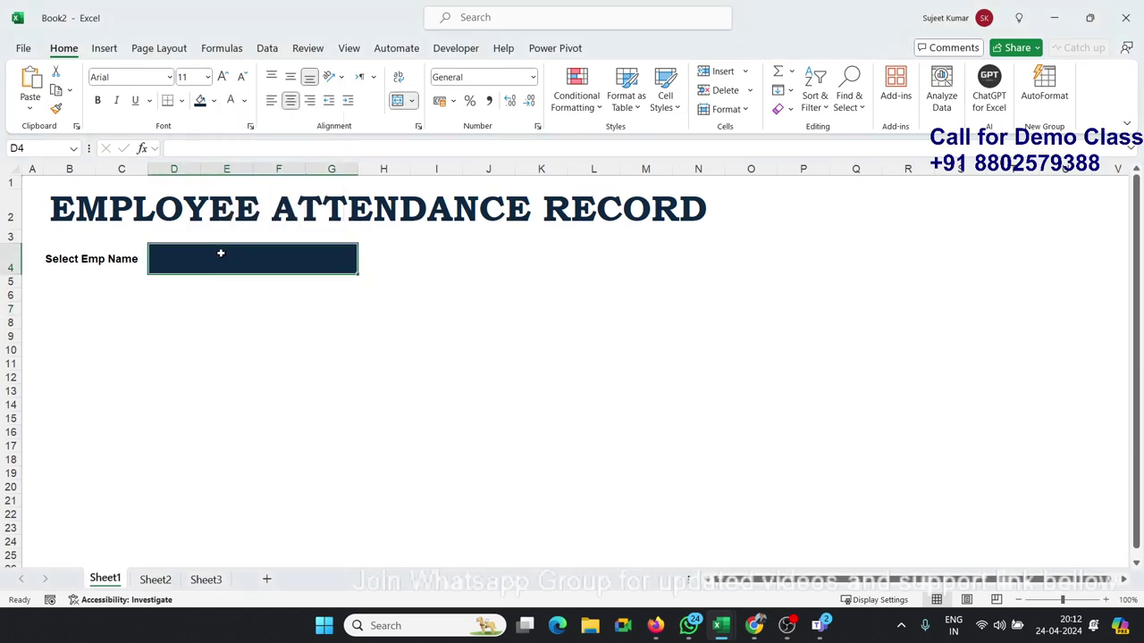
Step: Enter a sample employee name in the box at 22 point, vertically centred
type("Puja")
key("Return")
left_click(221, 254)
left_click(221, 77)
left_click(222, 76)
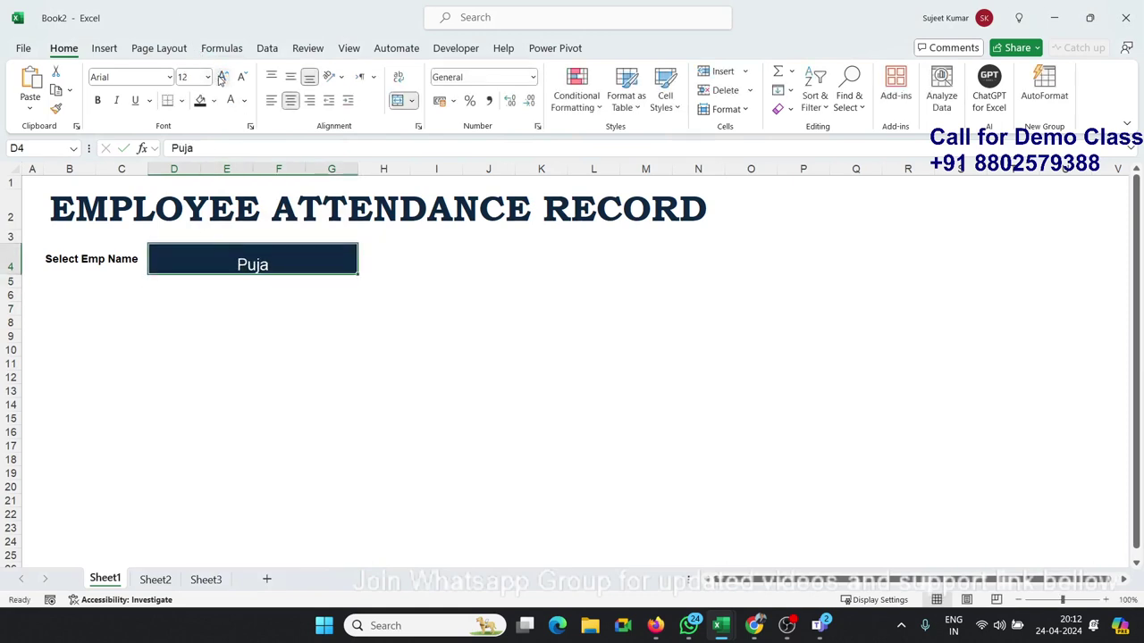
left_click(221, 77)
left_click(222, 77)
left_click(222, 77)
left_click(221, 77)
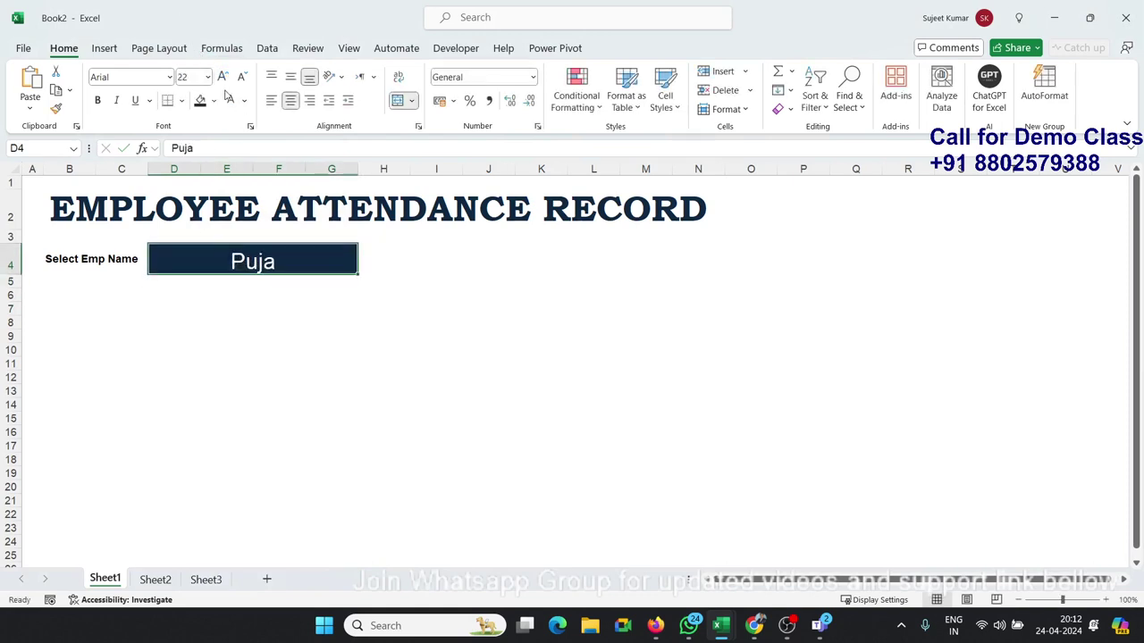
left_click(291, 77)
left_click(239, 323)
left_click(240, 271)
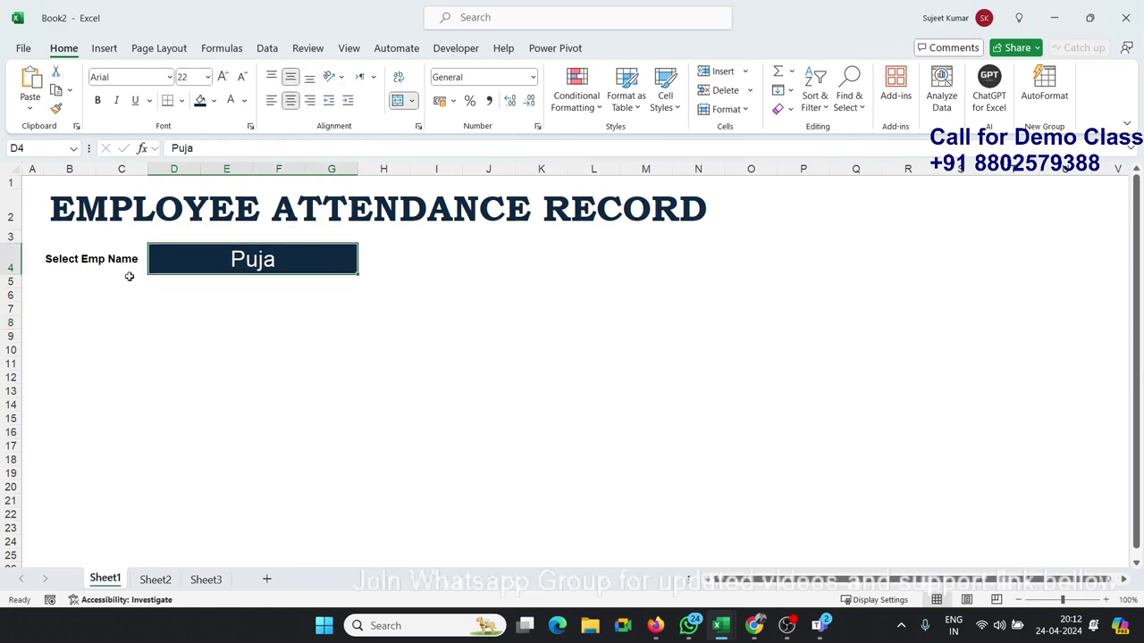
left_click(127, 278)
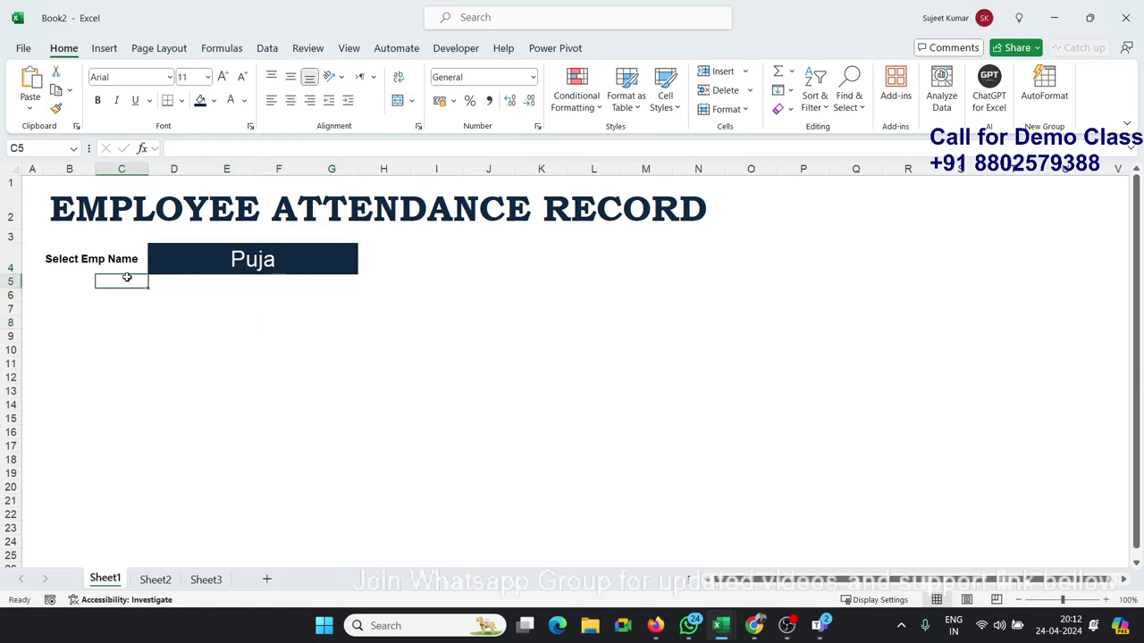
Step: Copy the formatted name box into D6 to create a matching year box
left_click(79, 294)
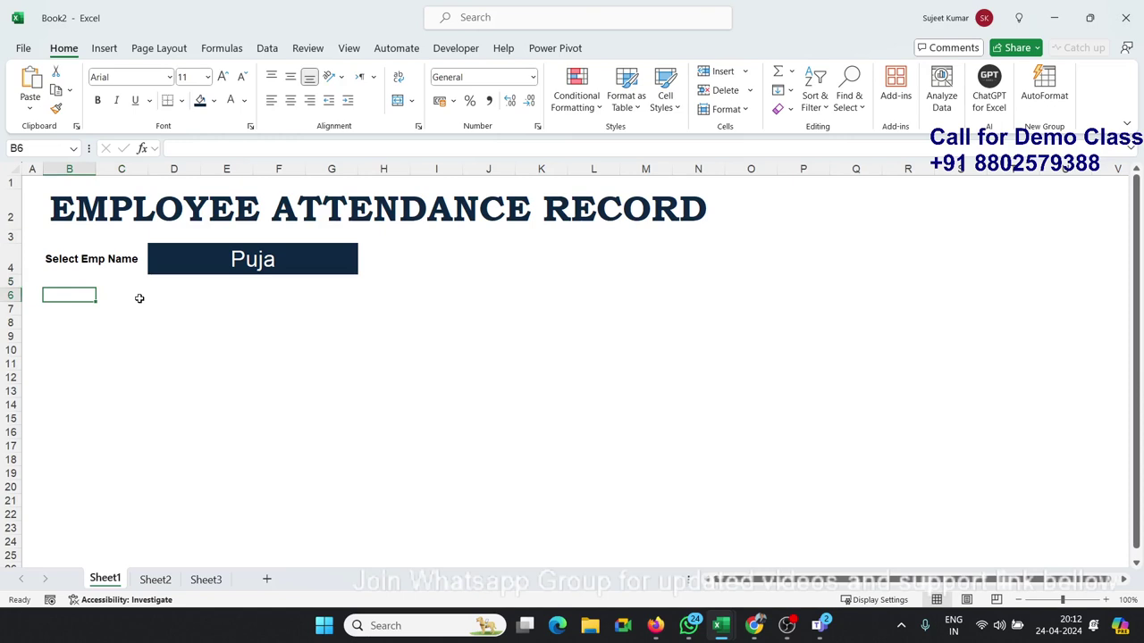
key("Right")
key("Right")
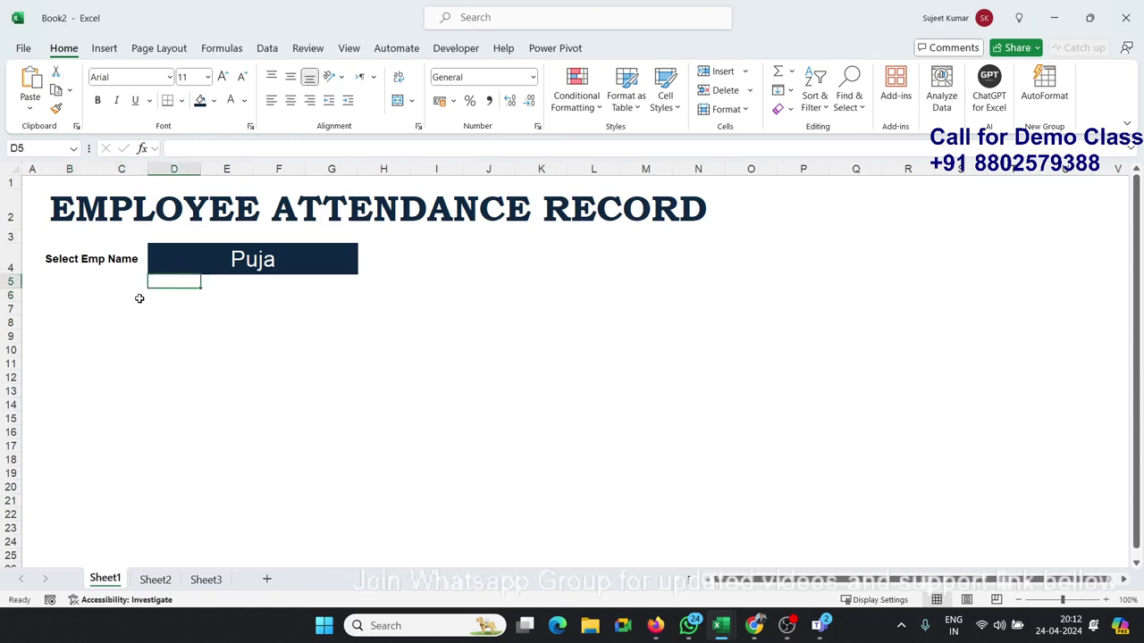
key("shift+Right")
key("shift+Right")
key("shift+Right")
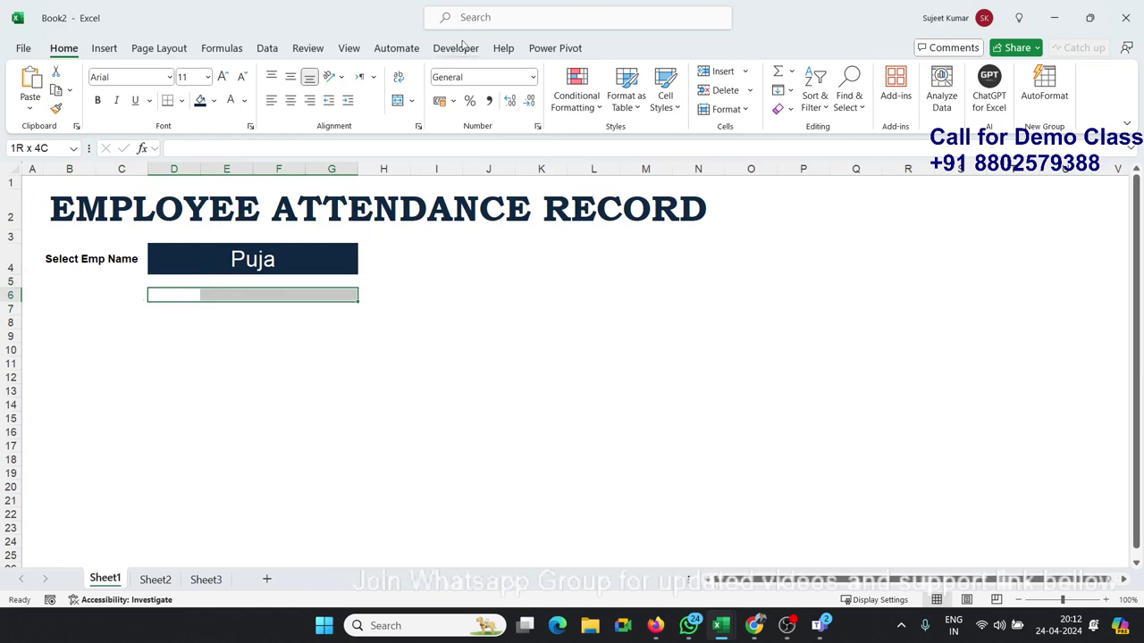
left_click(217, 270)
key("ctrl+c")
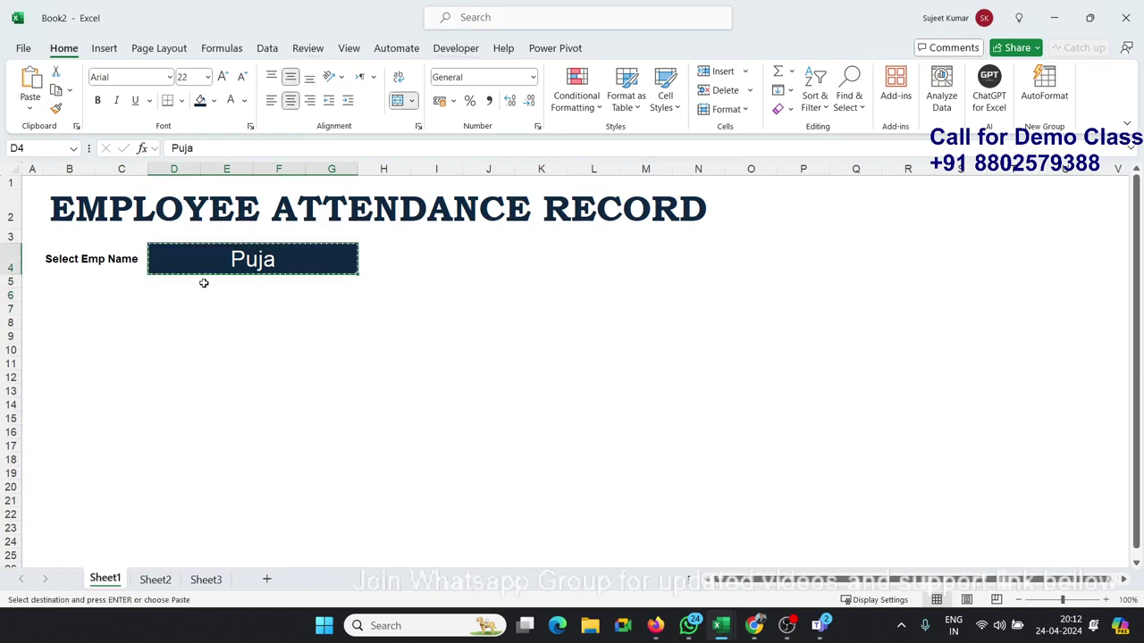
key("Down")
key("Down")
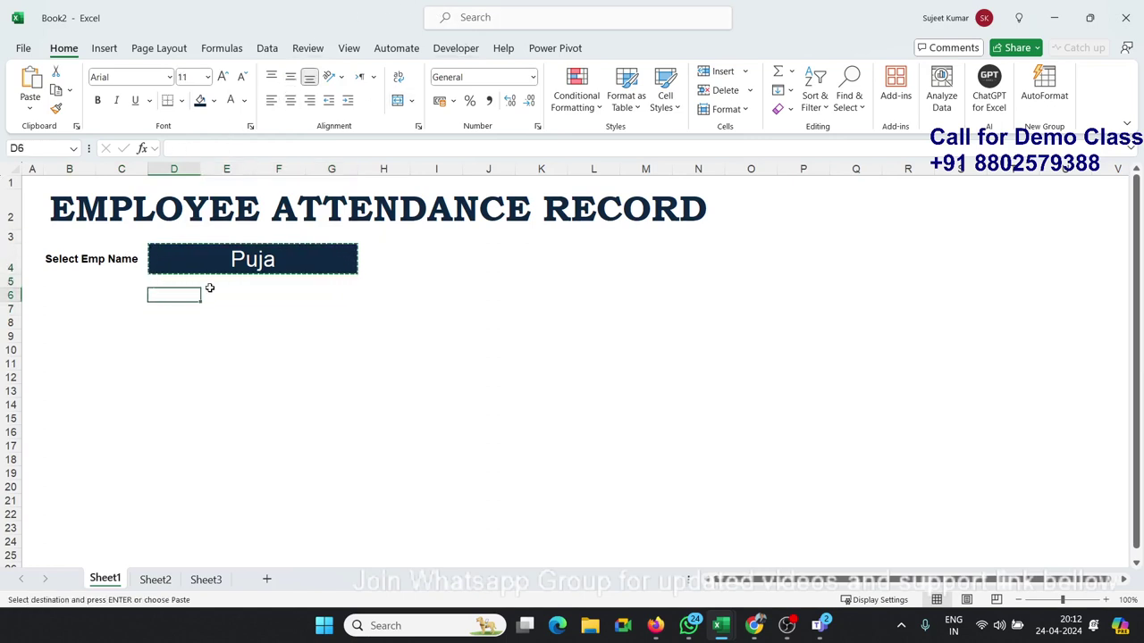
key("Down")
key("Up")
key("ctrl+v")
Step: Shrink row 5 to a spacer, label B6 'Enter Year', and enter 2024 in D6
key("Up")
key("Up")
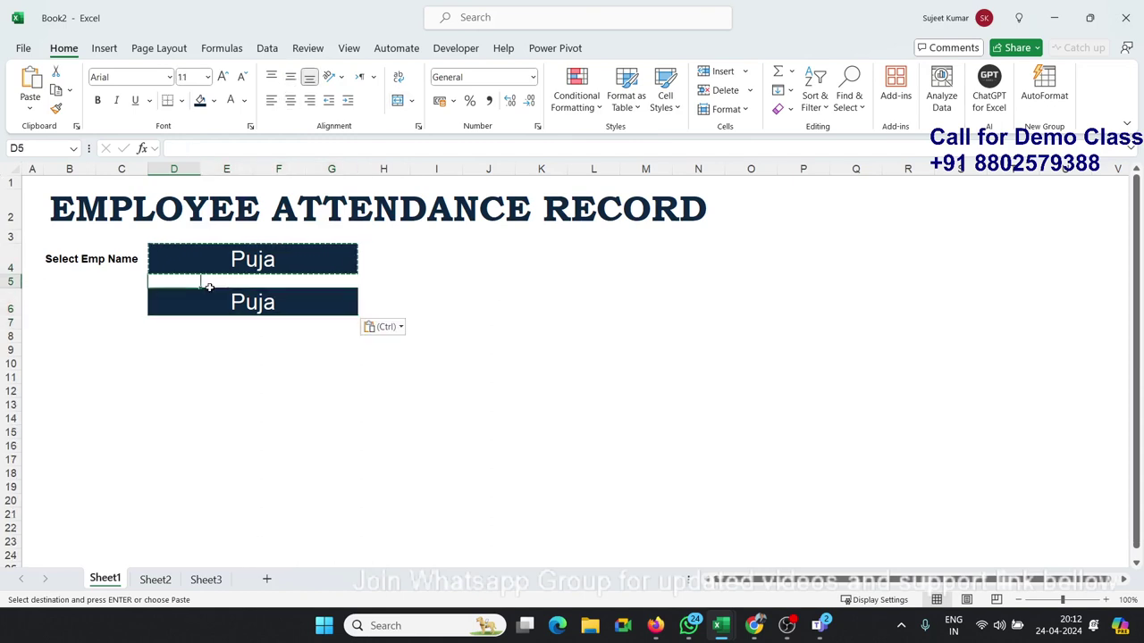
key("Down")
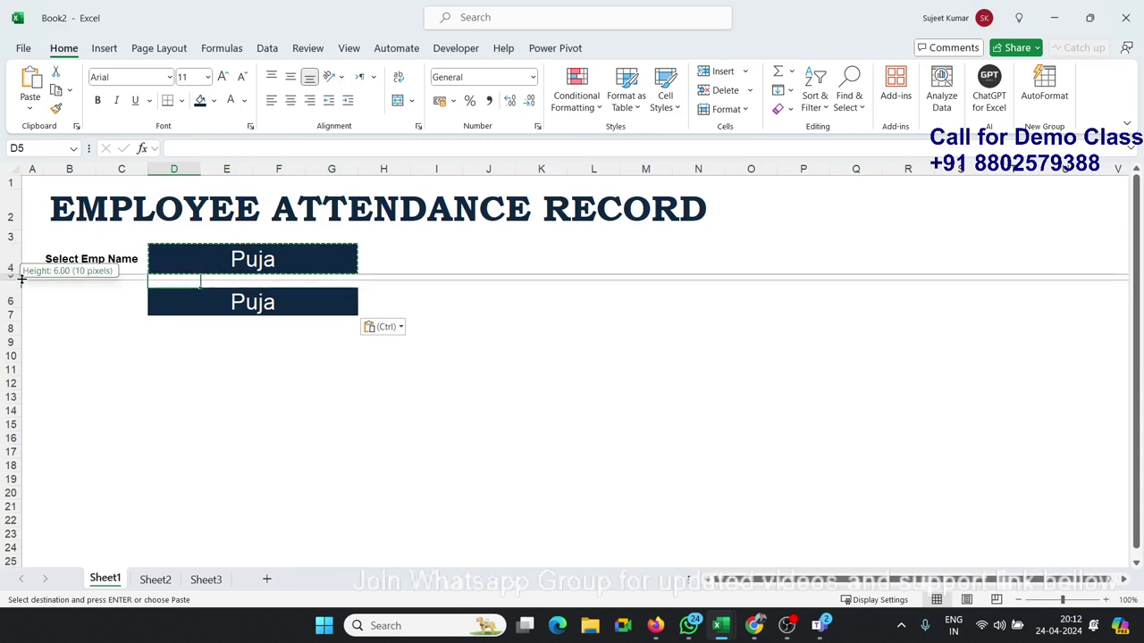
left_click_drag(21, 286, 22, 274)
left_click(111, 288)
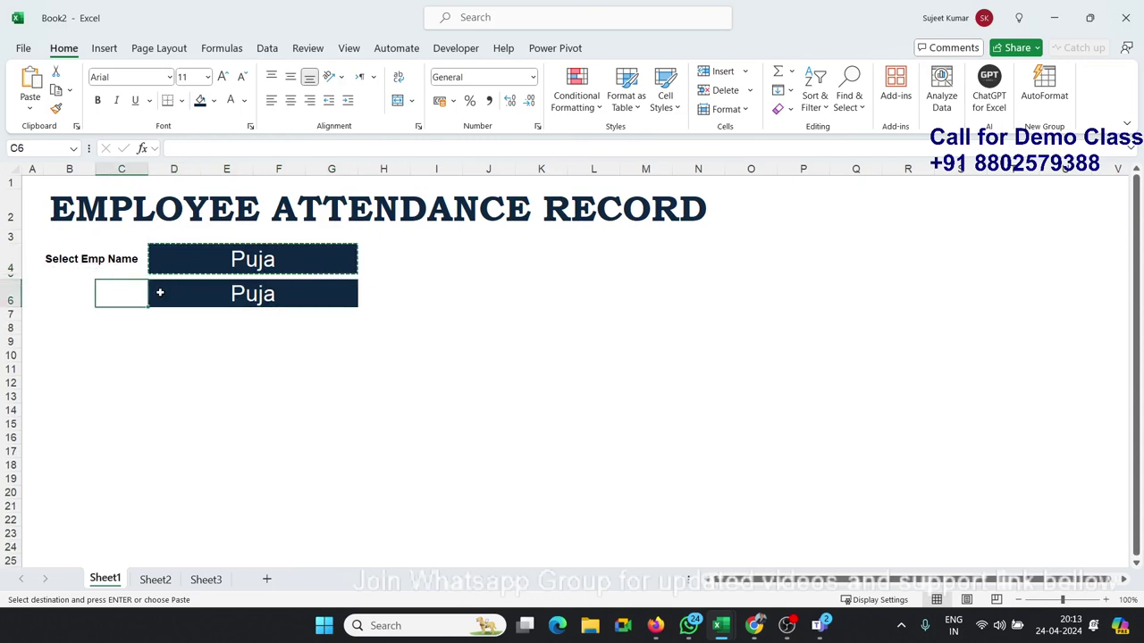
key("Left")
type("E")
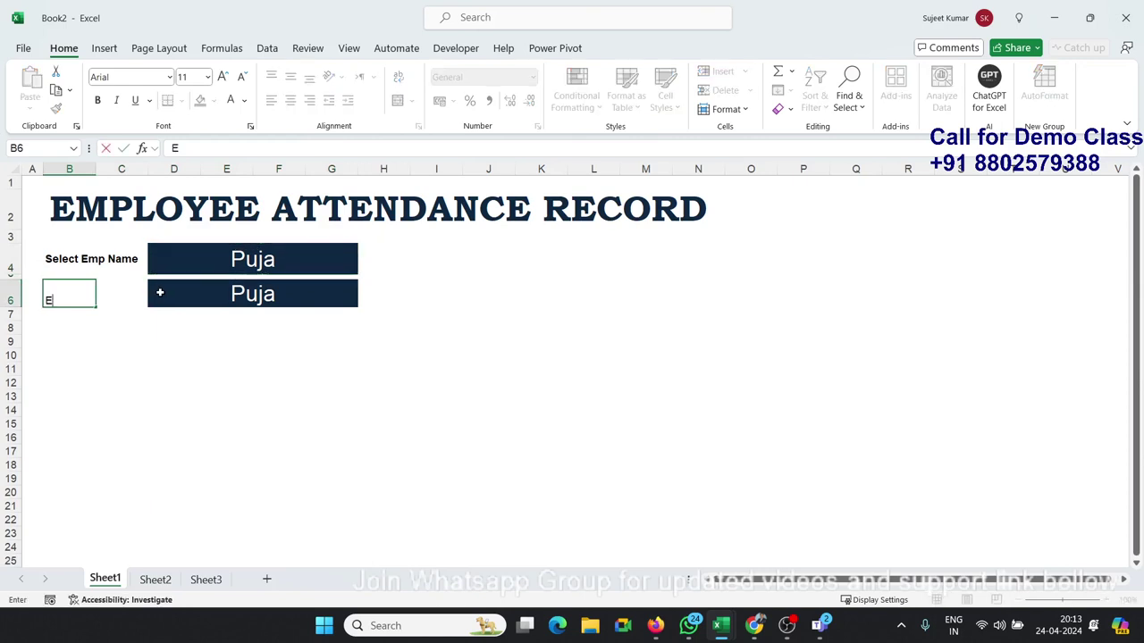
type("nter Y")
type("ear :")
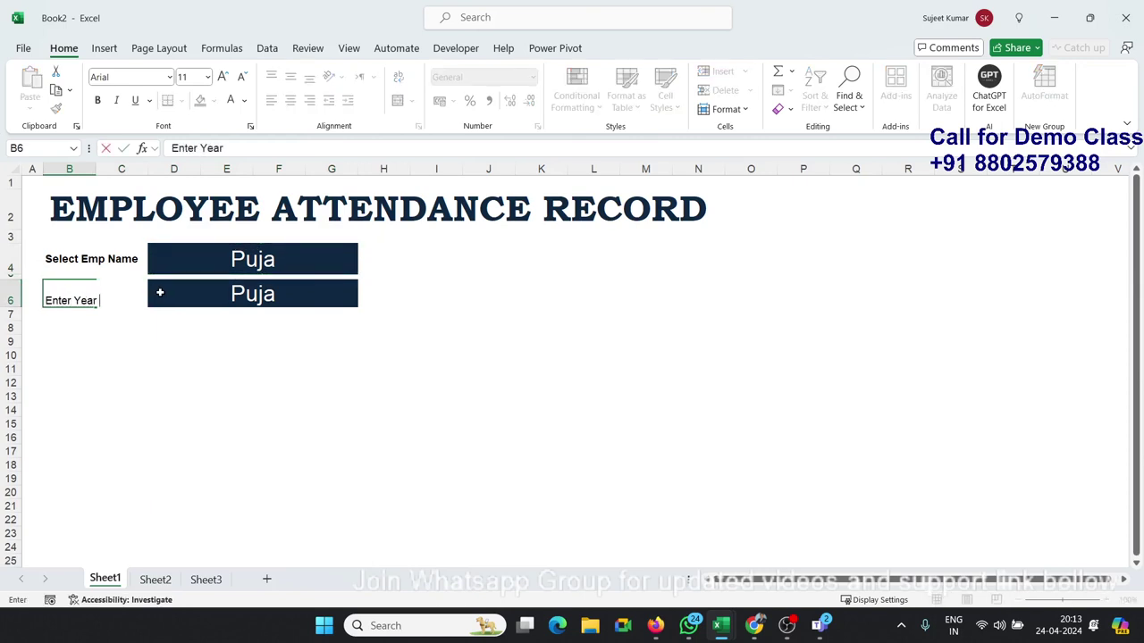
left_click(224, 258)
left_click(251, 295)
type("202")
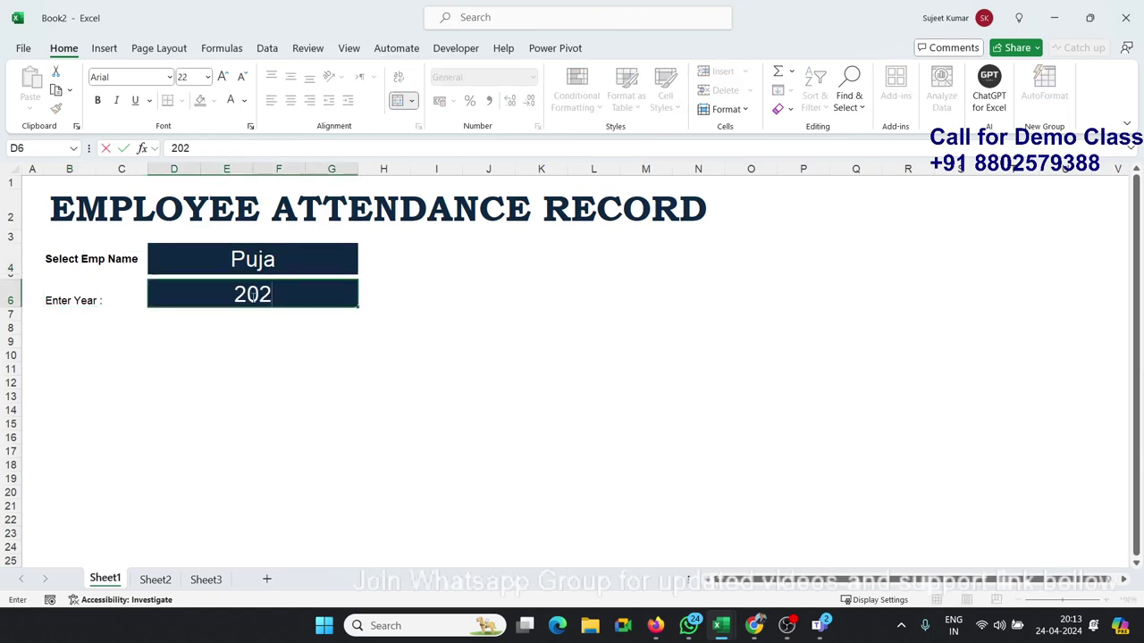
type("4")
key("Return")
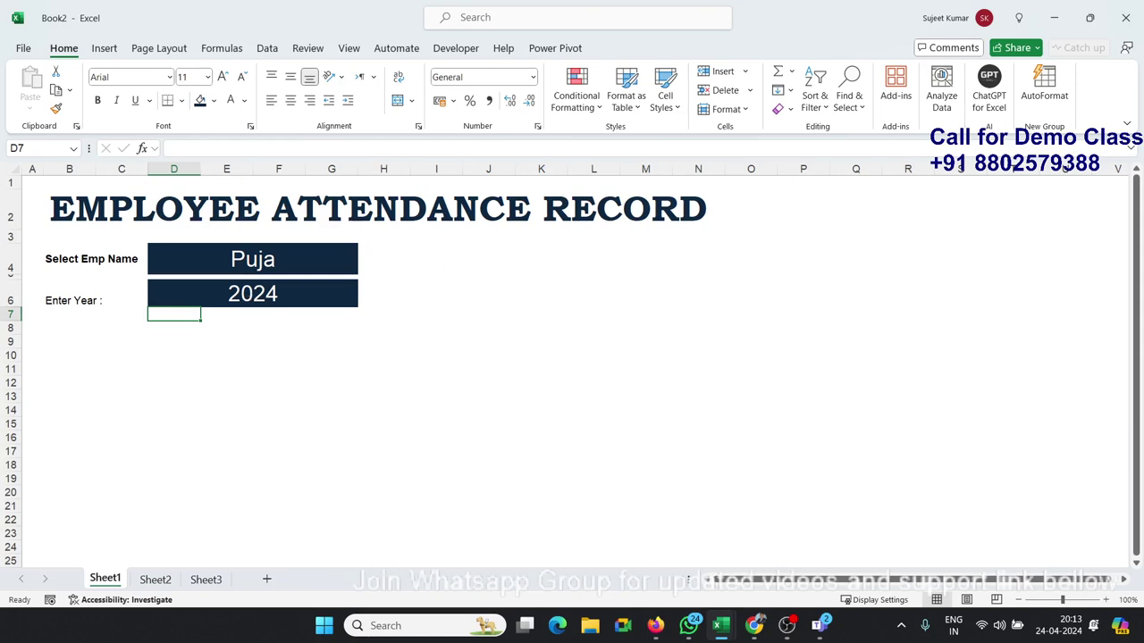
Step: Copy the invite link of the MIS and Data Analytics WhatsApp group
left_click(688, 626)
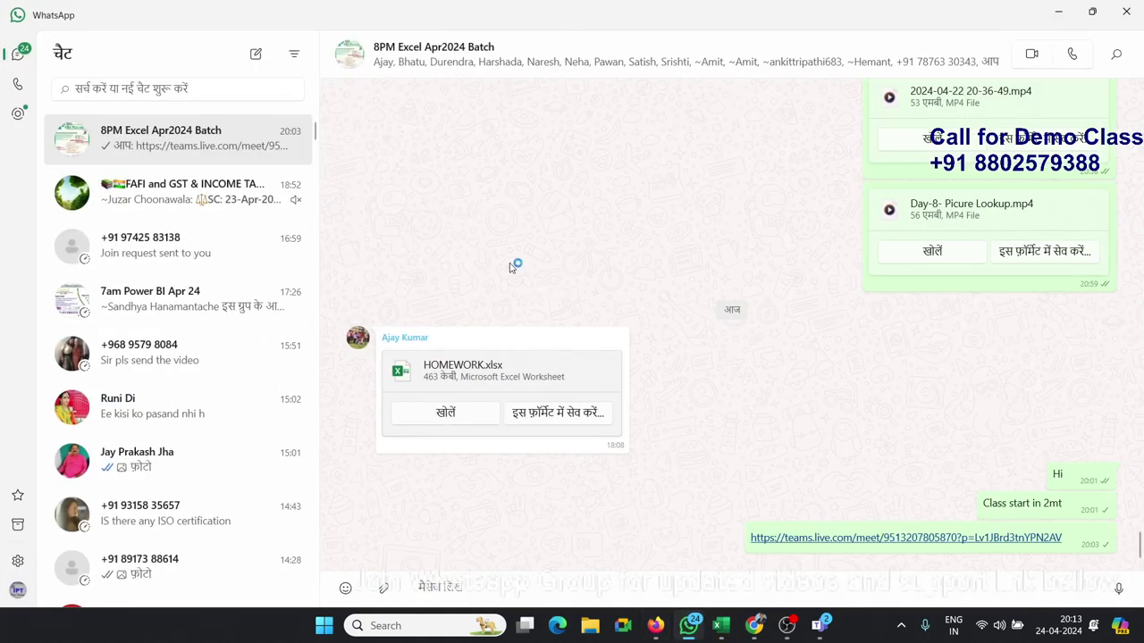
scroll(169, 375, "down", 3)
scroll(170, 429, "down", 3)
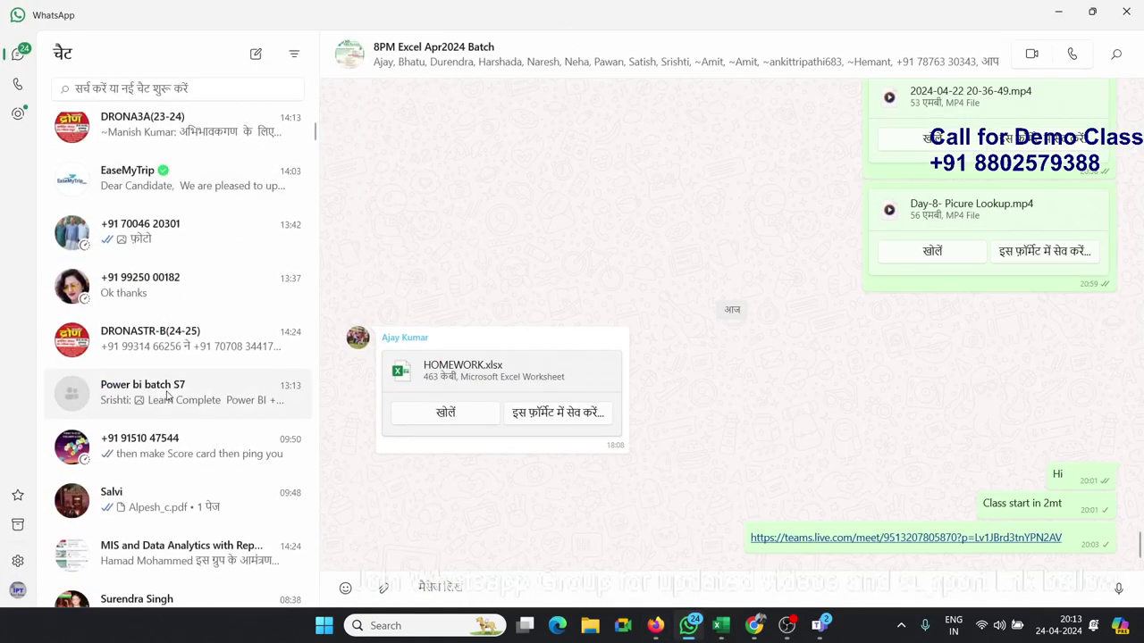
scroll(170, 437, "down", 1)
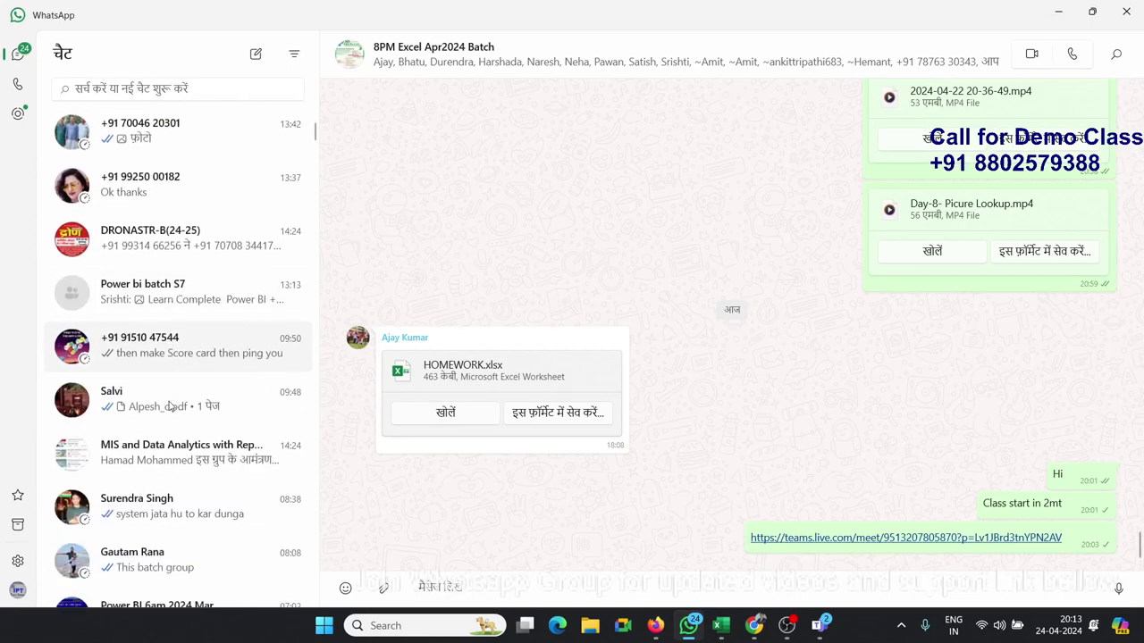
left_click(173, 458)
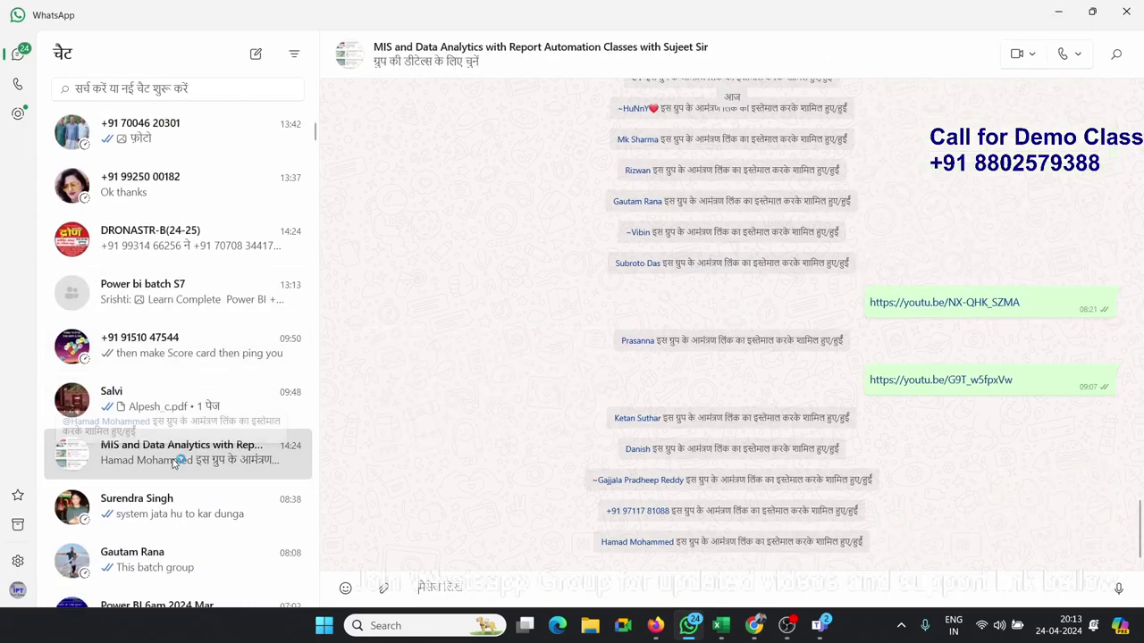
left_click(425, 65)
left_click(379, 96)
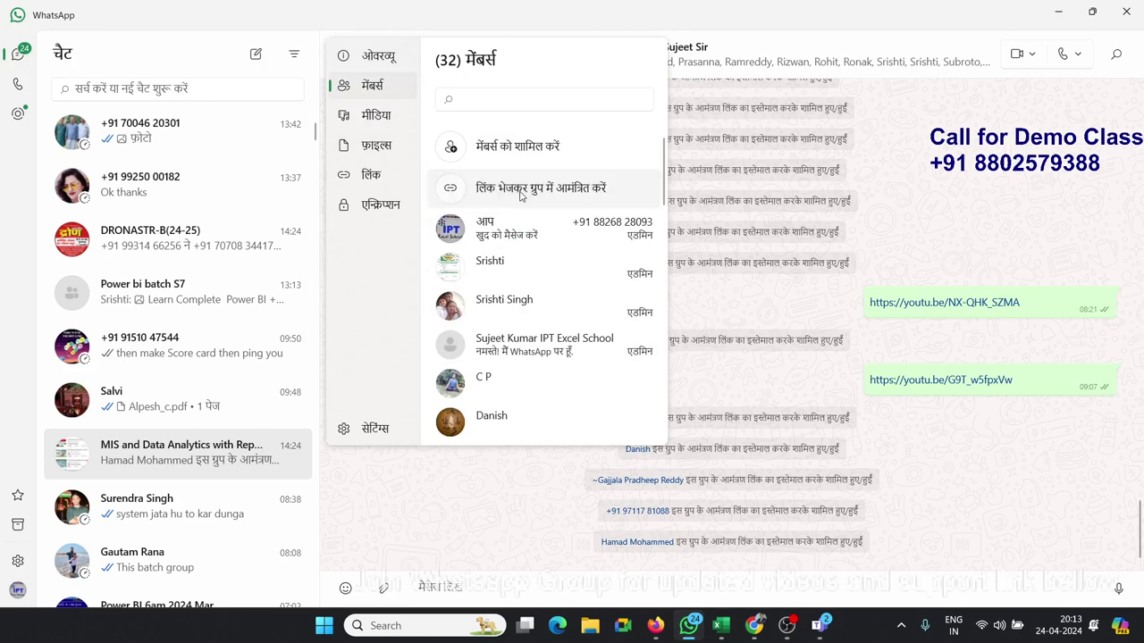
left_click(521, 196)
left_click(510, 143)
left_click(888, 177)
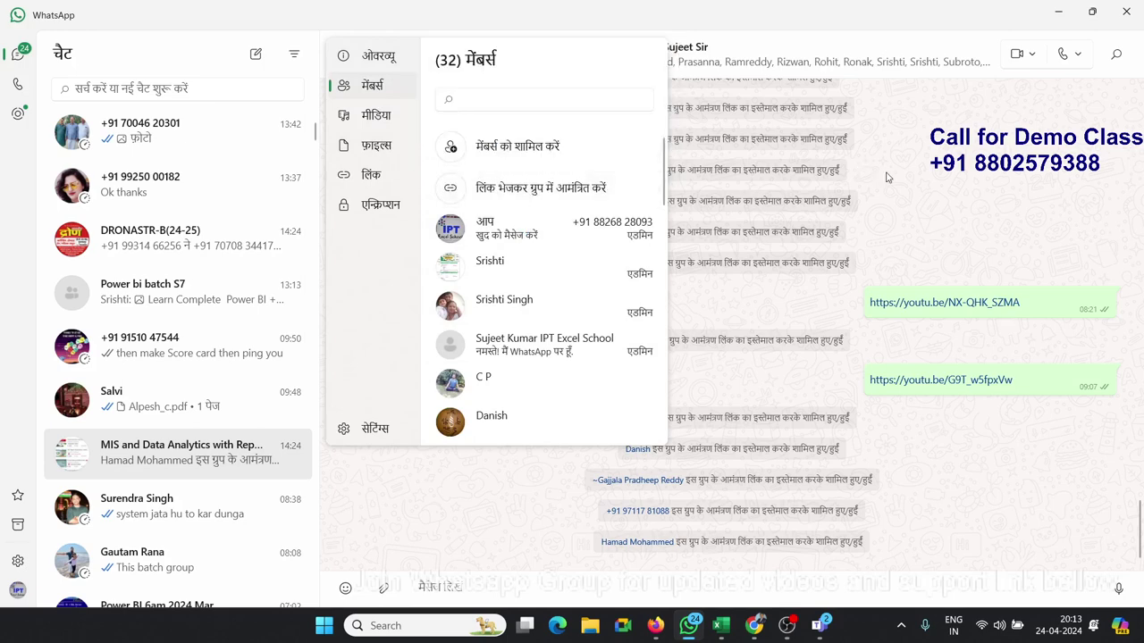
left_click(502, 529)
Step: Paste and send the invite link in the 8PM Excel Apr2024 Batch chat
scroll(125, 357, "up", 10)
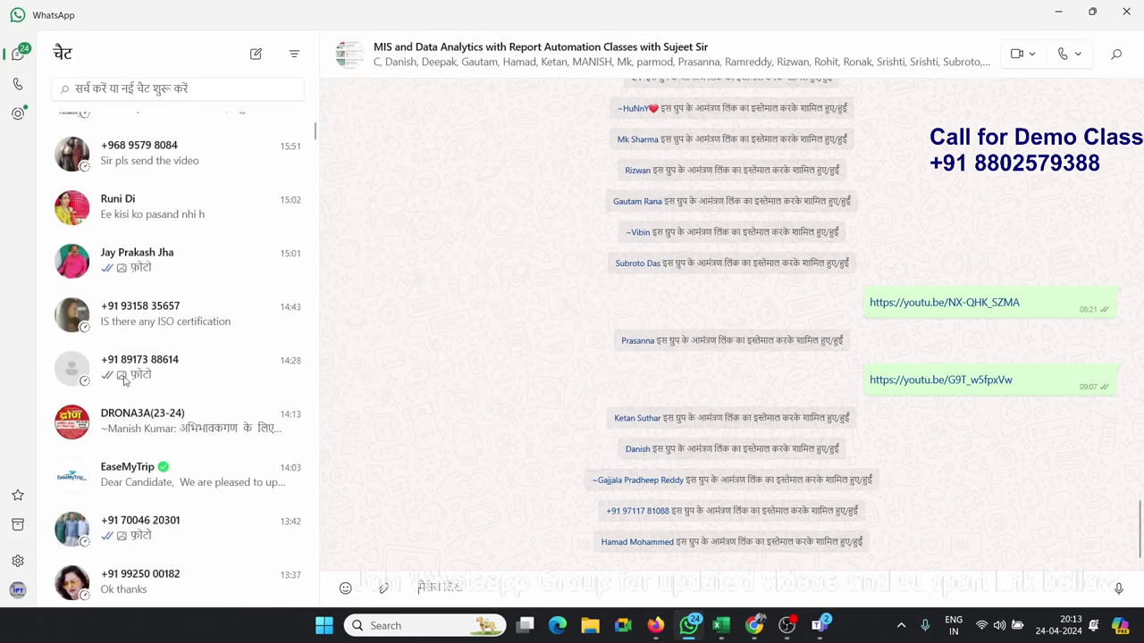
left_click(160, 138)
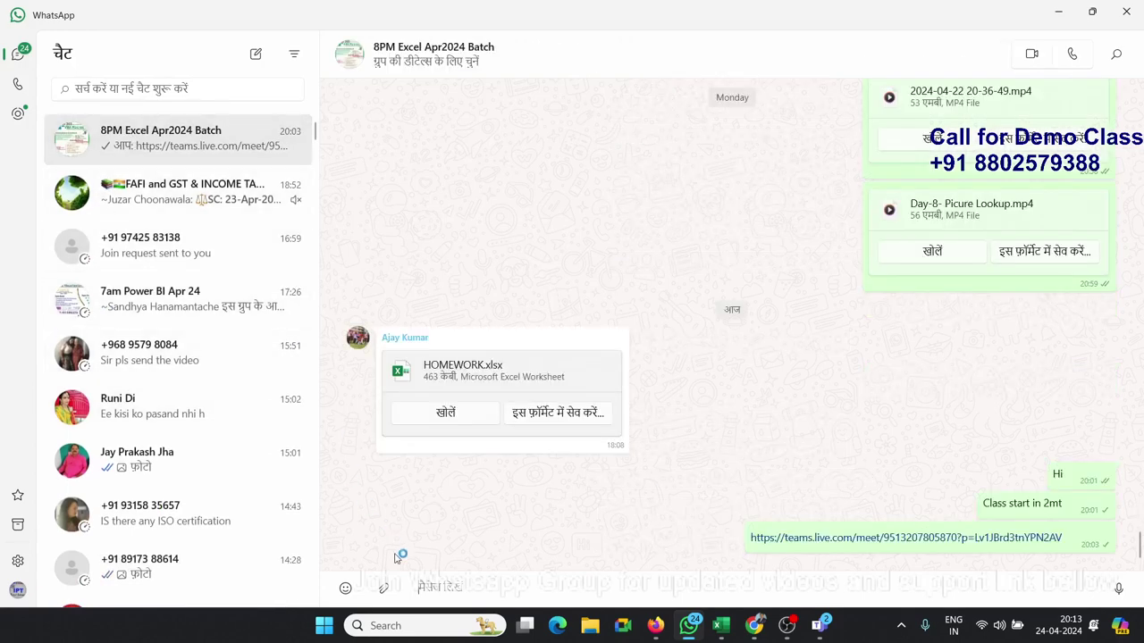
left_click(469, 588)
key("ctrl+v")
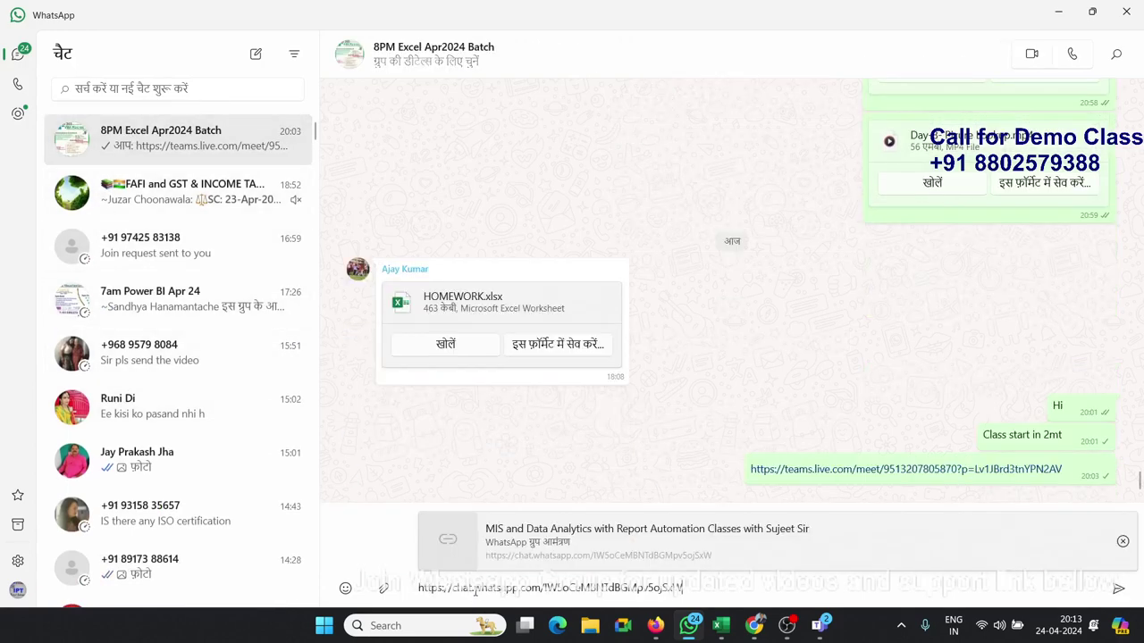
key("Return")
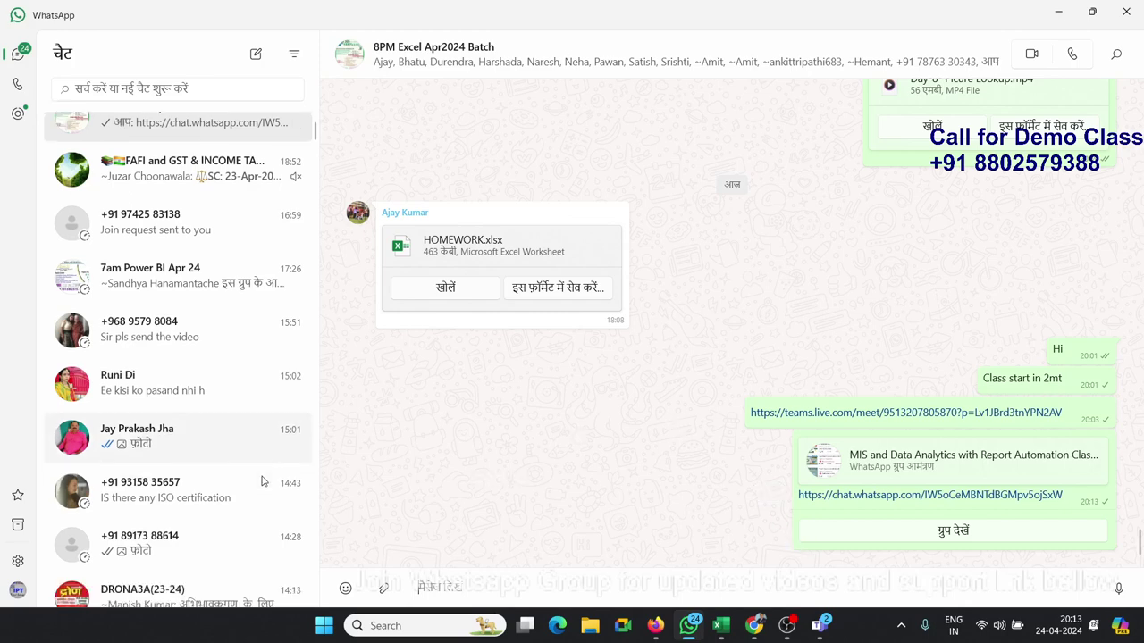
scroll(268, 473, "down", 3)
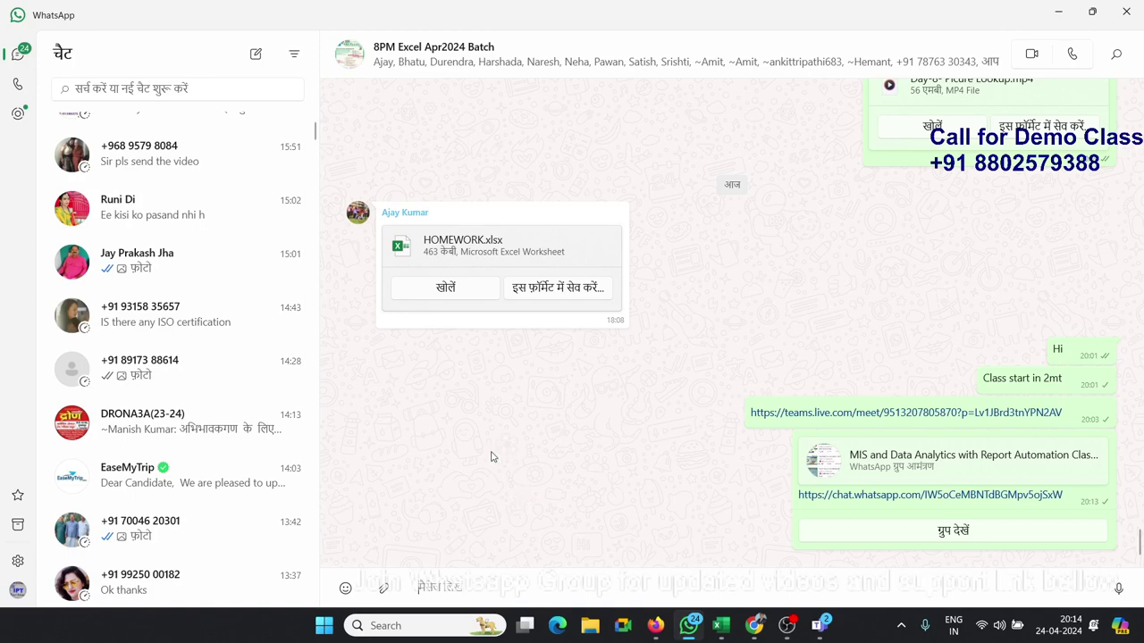
scroll(506, 470, "up", 1)
scroll(508, 471, "up", 2)
scroll(508, 472, "down", 3)
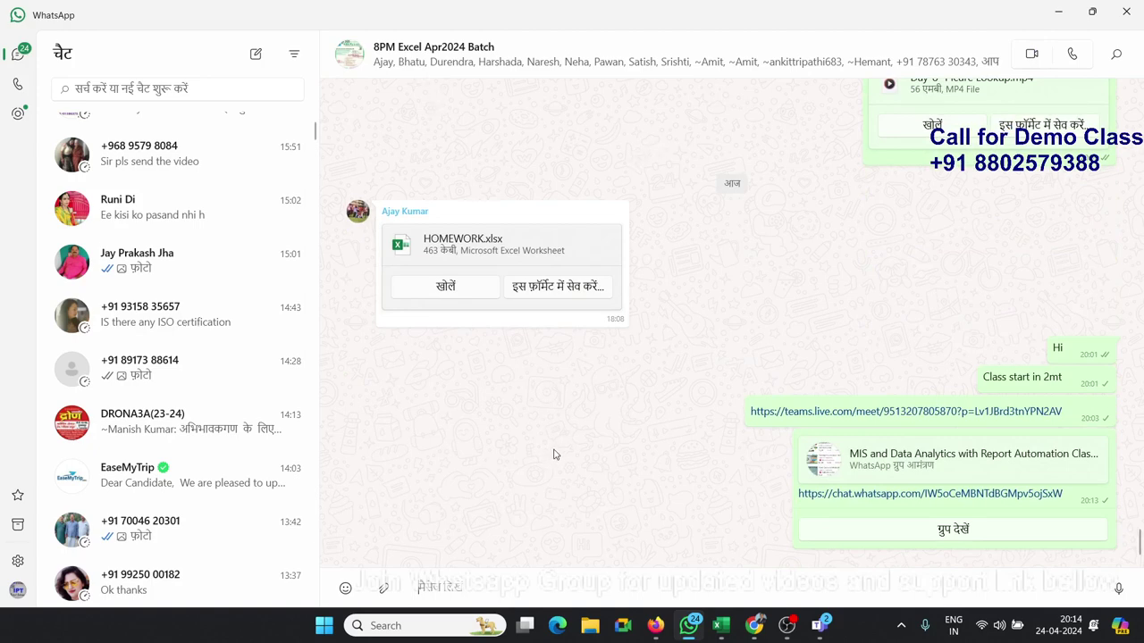
Step: Minimize WhatsApp, restore and maximize Chrome, and open a new tab
left_click(1057, 16)
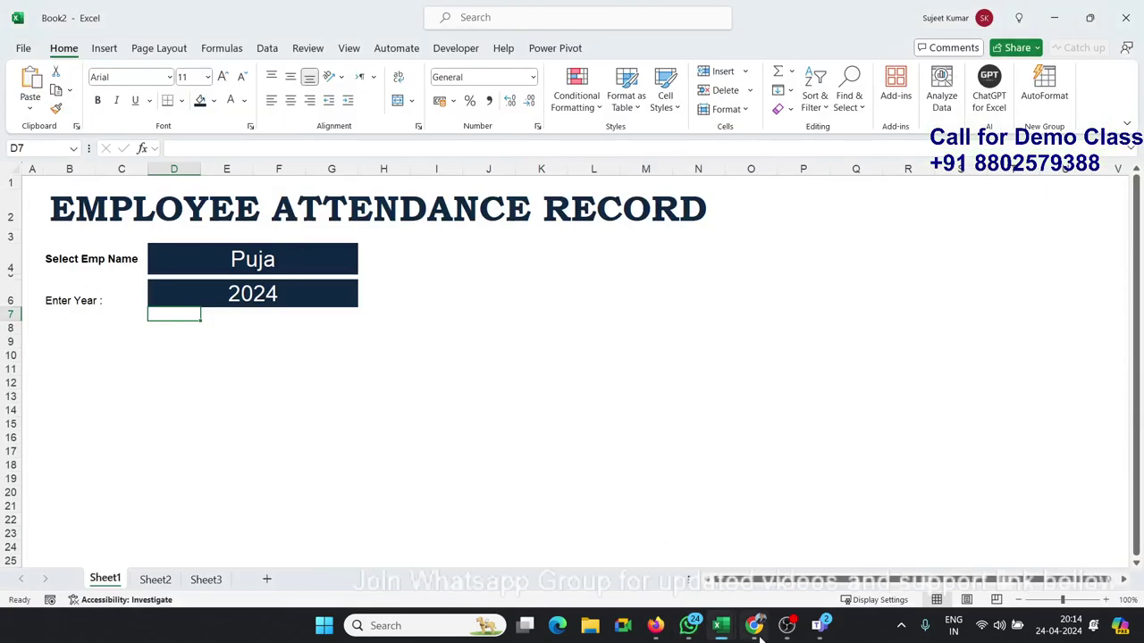
mouse_move(755, 630)
left_click(794, 569)
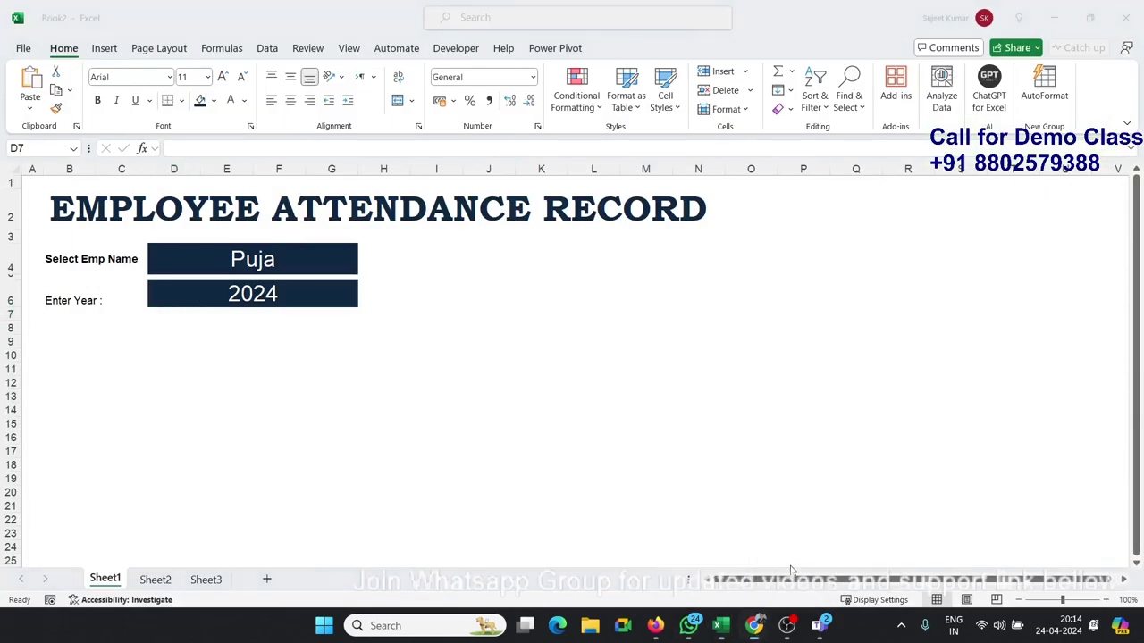
left_click(1095, 16)
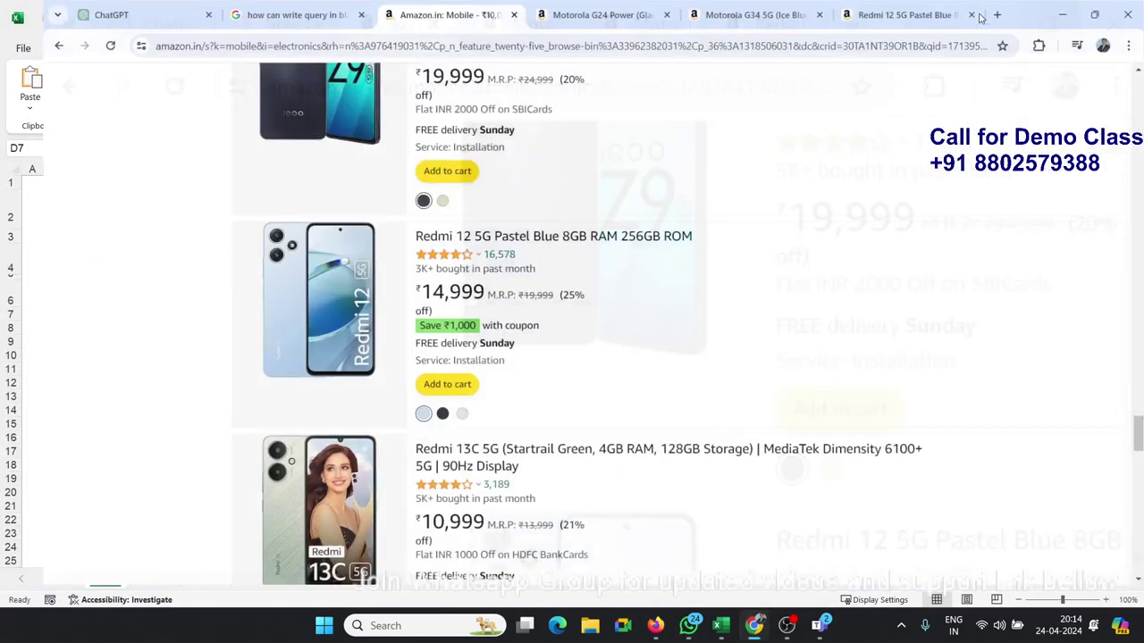
left_click(990, 15)
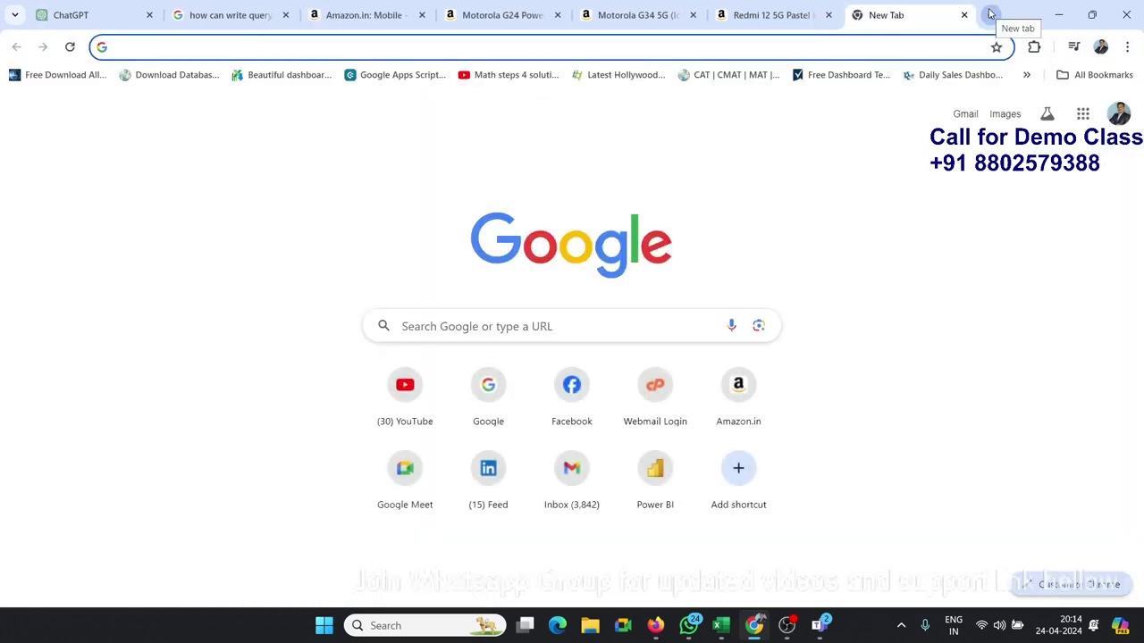
Step: Open the EXCEL MIS TRAINING Google Play page from the 'pl' address suggestion
type("ap")
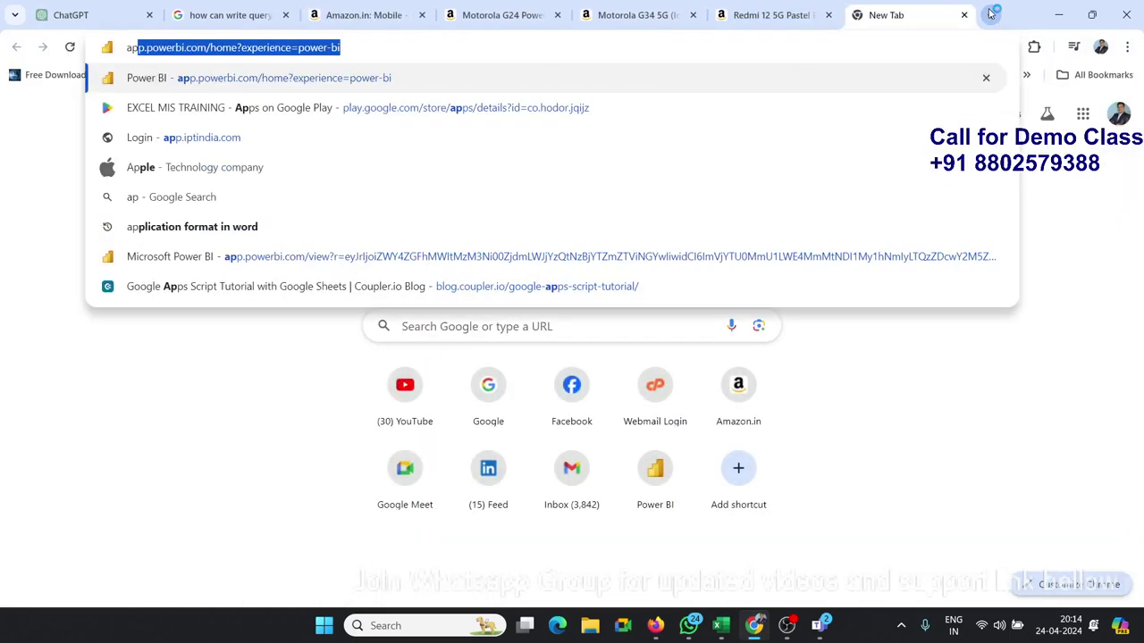
key("BackSpace")
key("BackSpace")
key("BackSpace")
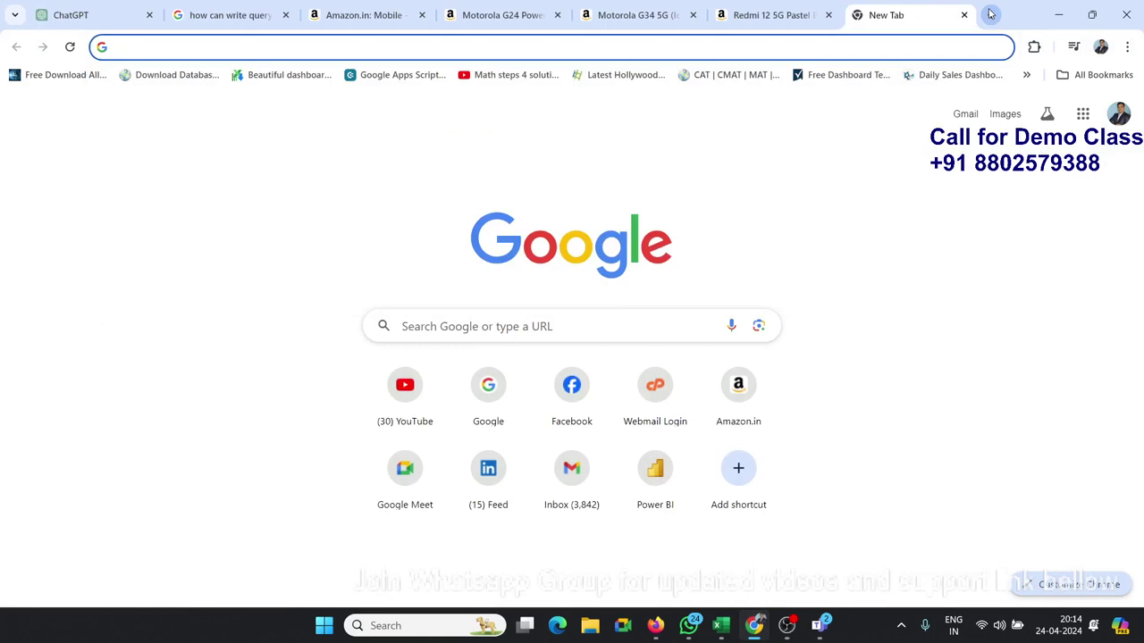
type("pl")
key("Down")
key("Up")
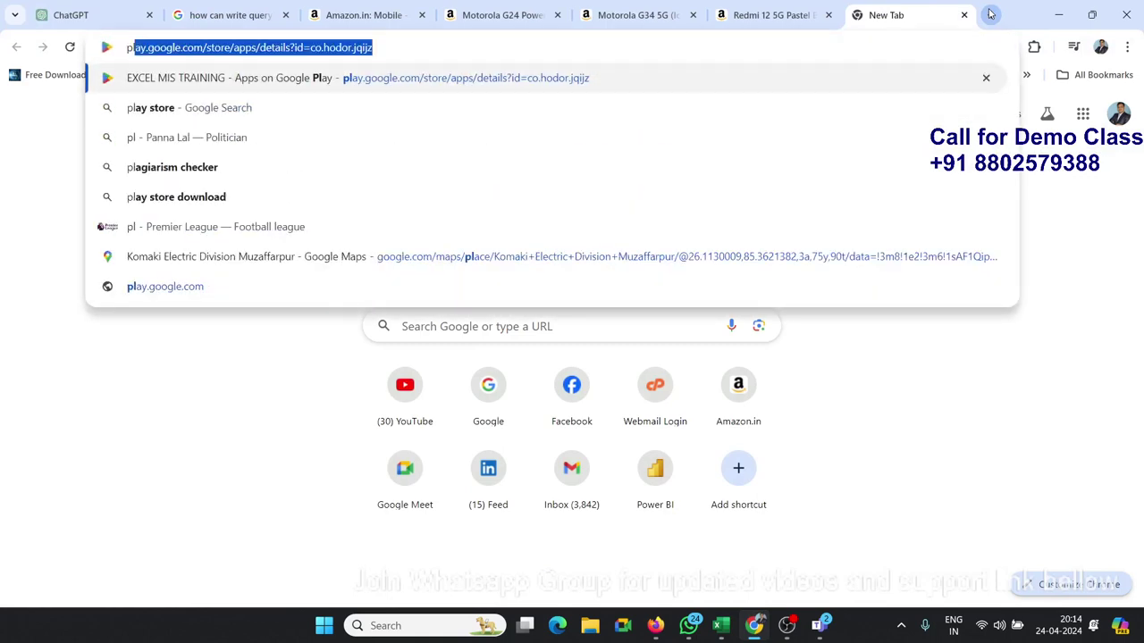
key("Return")
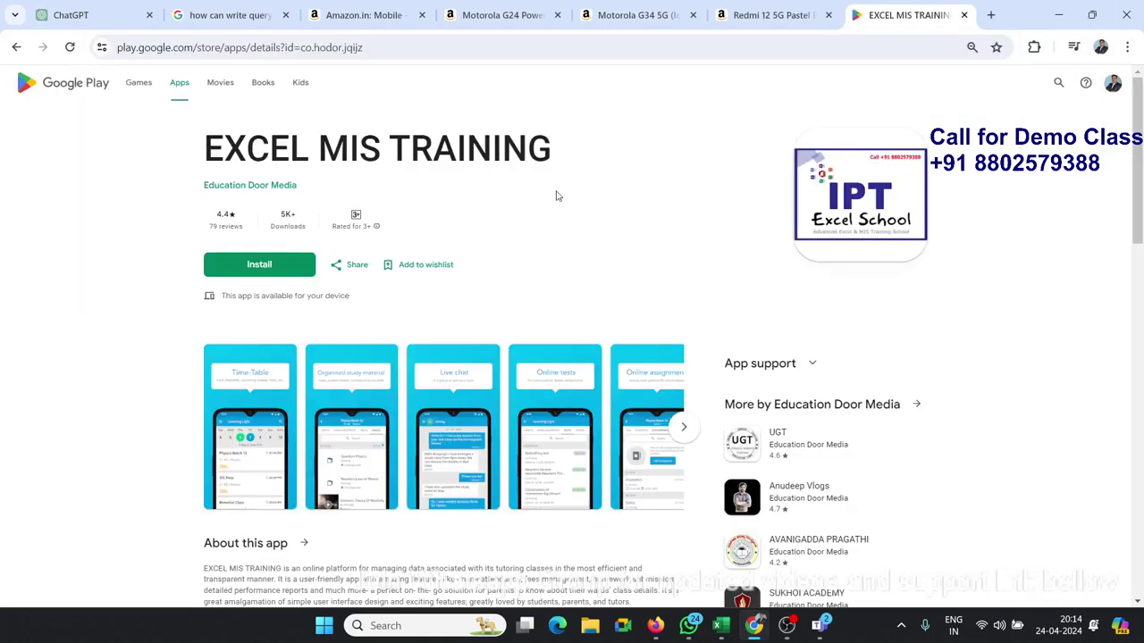
Step: Select words of the EXCEL MIS TRAINING title, then minimize Chrome back to Excel
triple_click(435, 154)
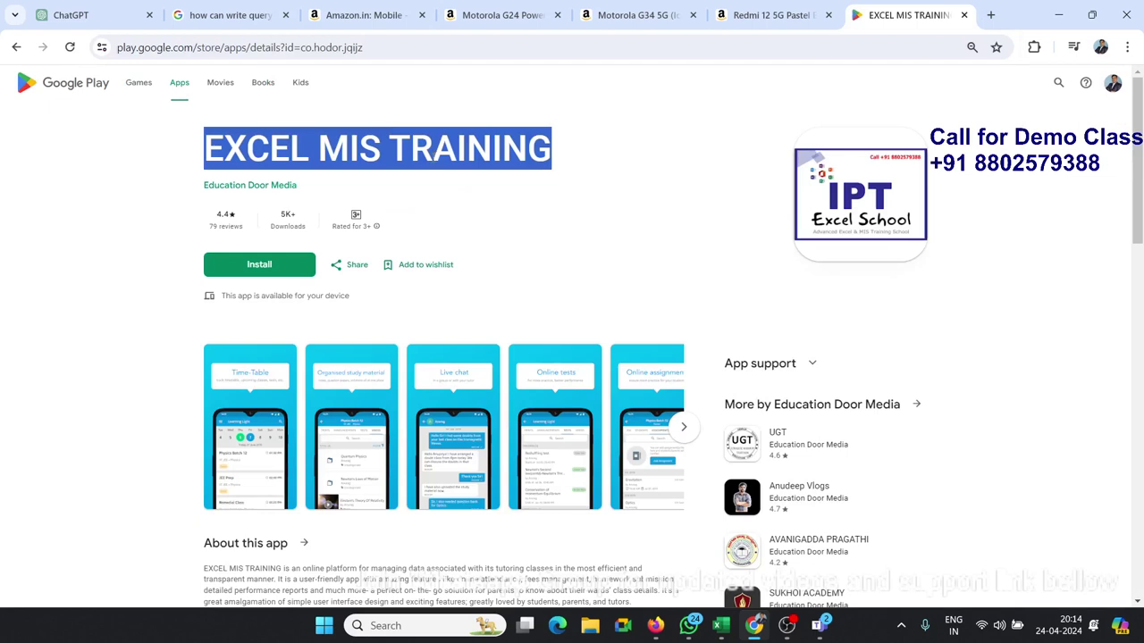
left_click(309, 154)
double_click(339, 155)
double_click(433, 157)
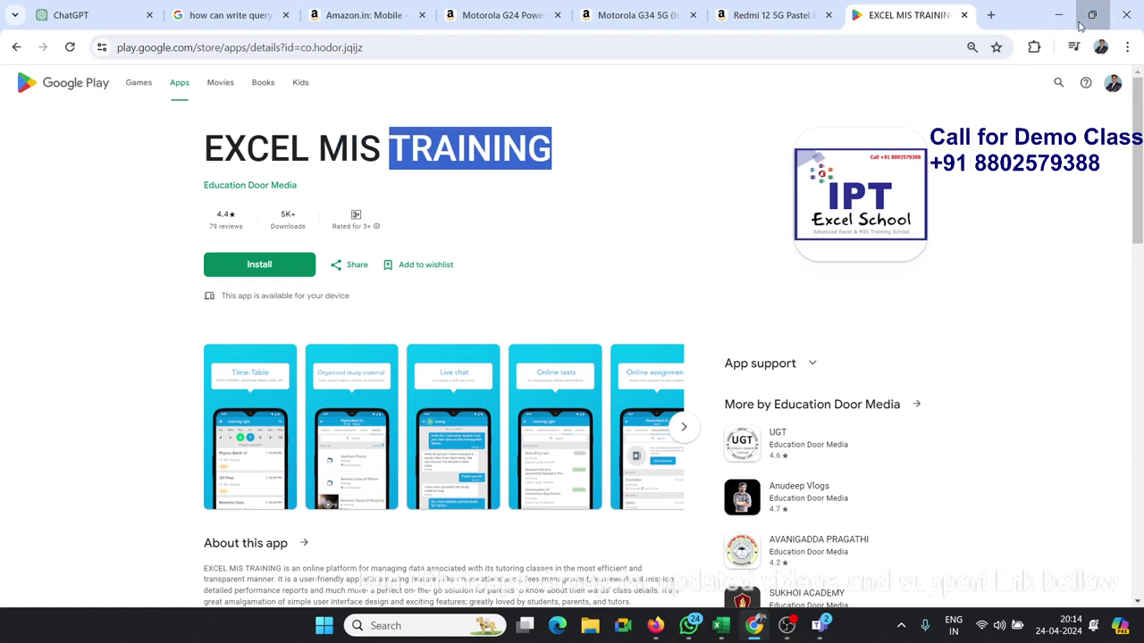
left_click(1061, 18)
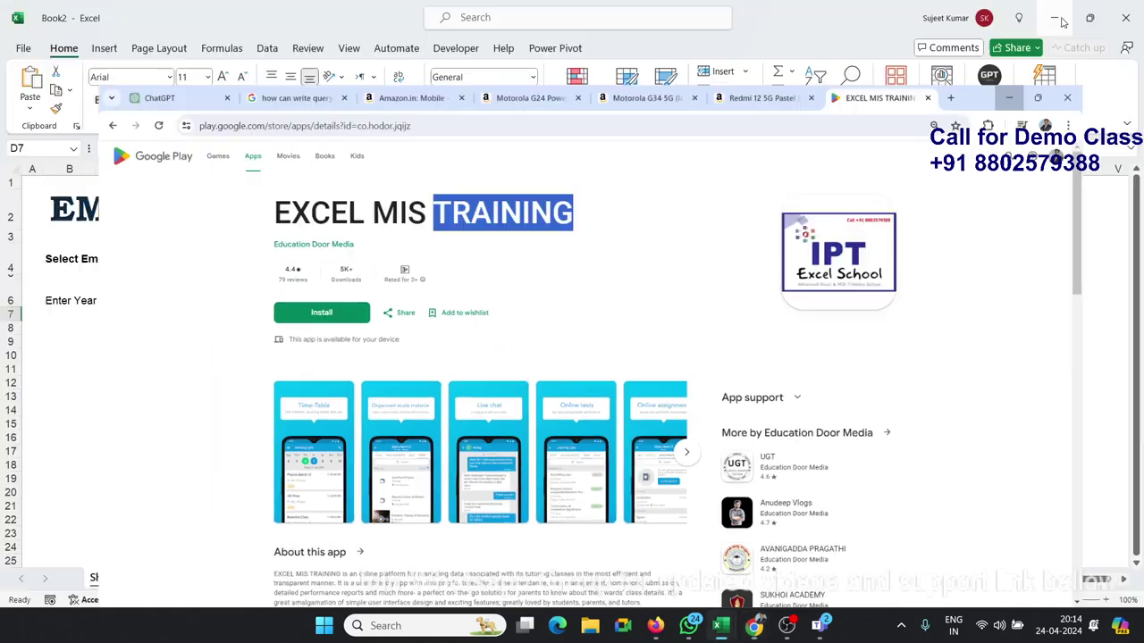
Step: Enter 'Month' in cell B8 and 'Sun' in cell C8
left_click(373, 400)
left_click(89, 330)
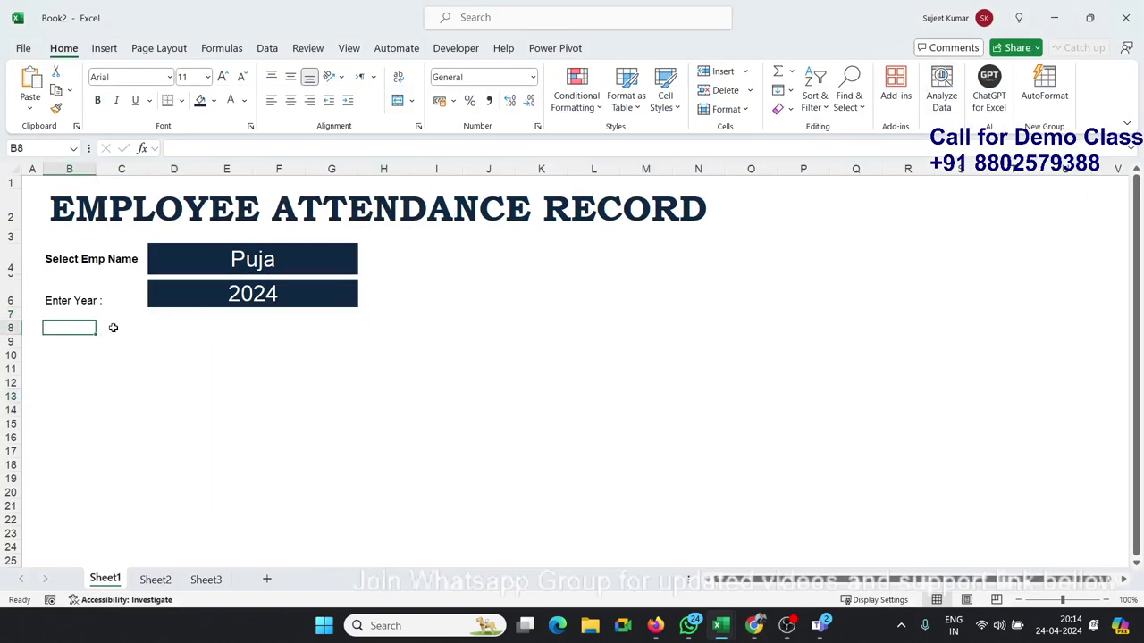
type("Month")
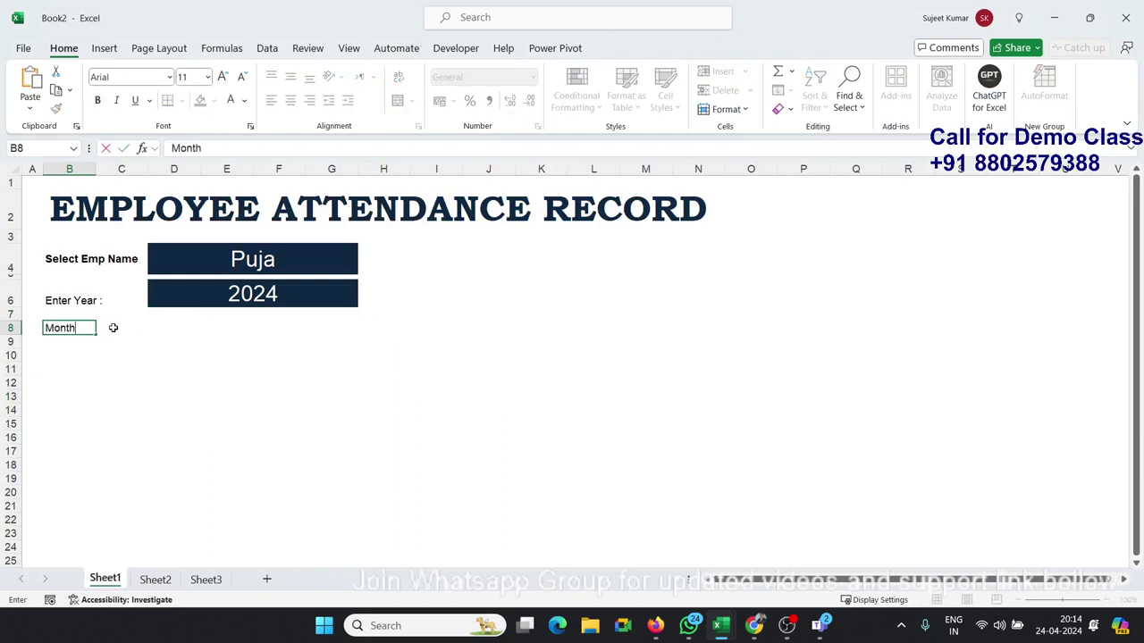
left_click(114, 328)
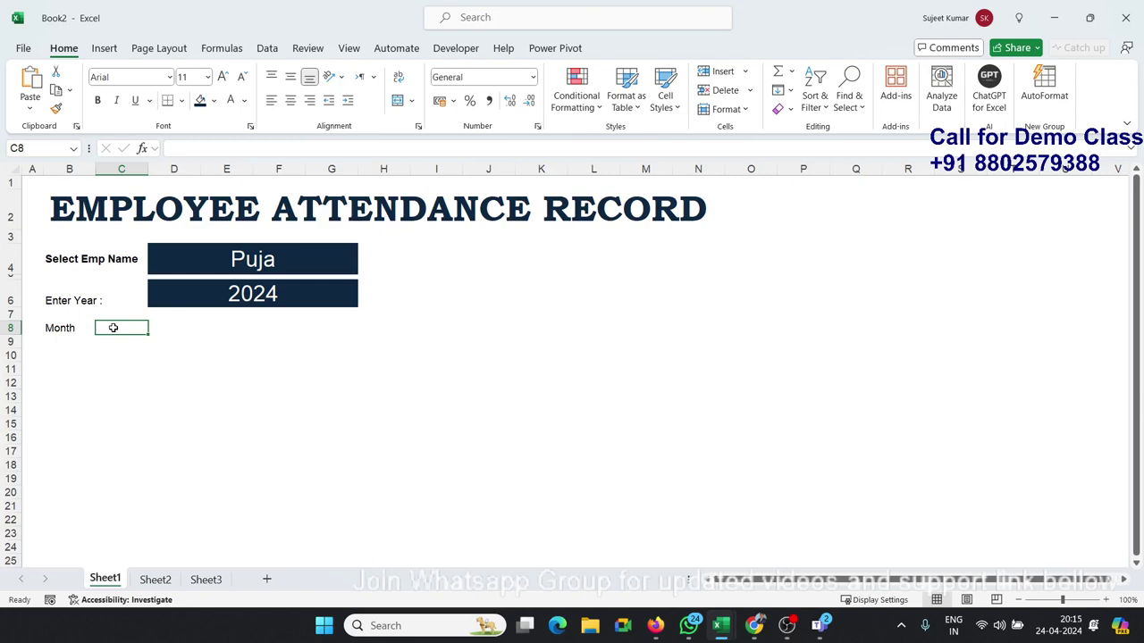
type("S")
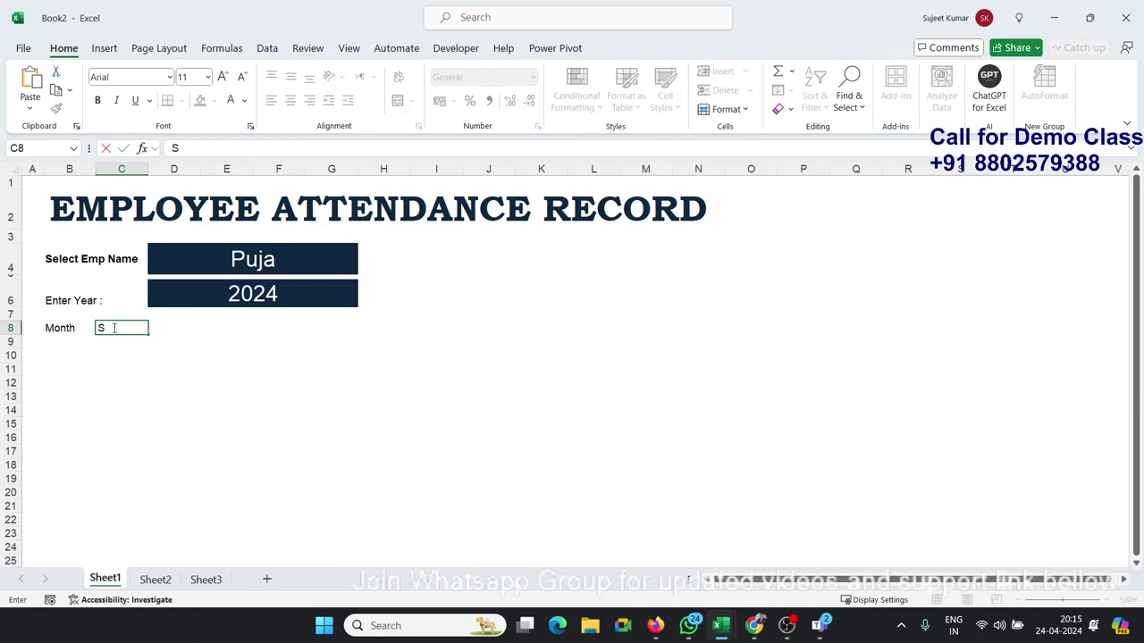
type("un")
key("Return")
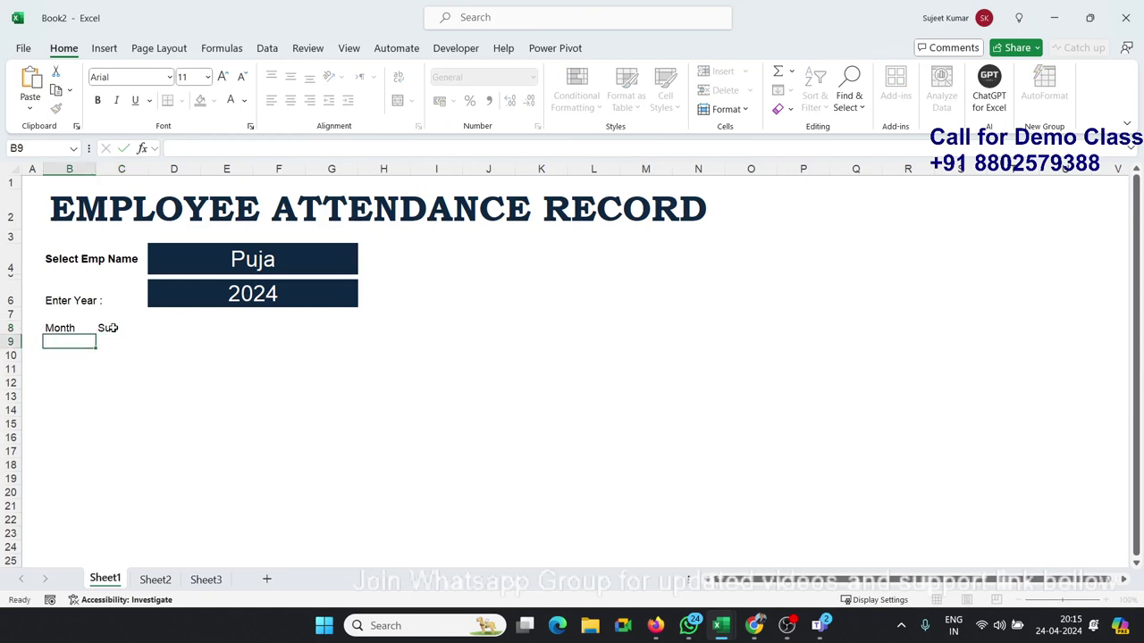
key("Up")
key("Right")
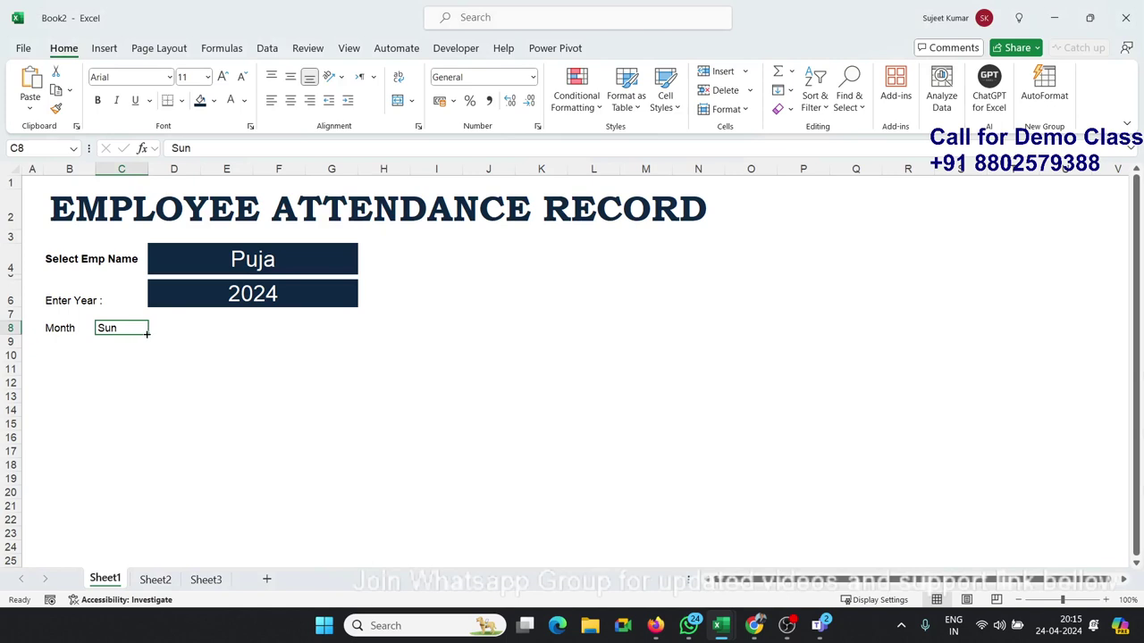
Step: Fill the weekday names Sun, Mon, Tue… across row 8 from C8
left_click_drag(148, 334, 1076, 340)
scroll(929, 560, "left", 5)
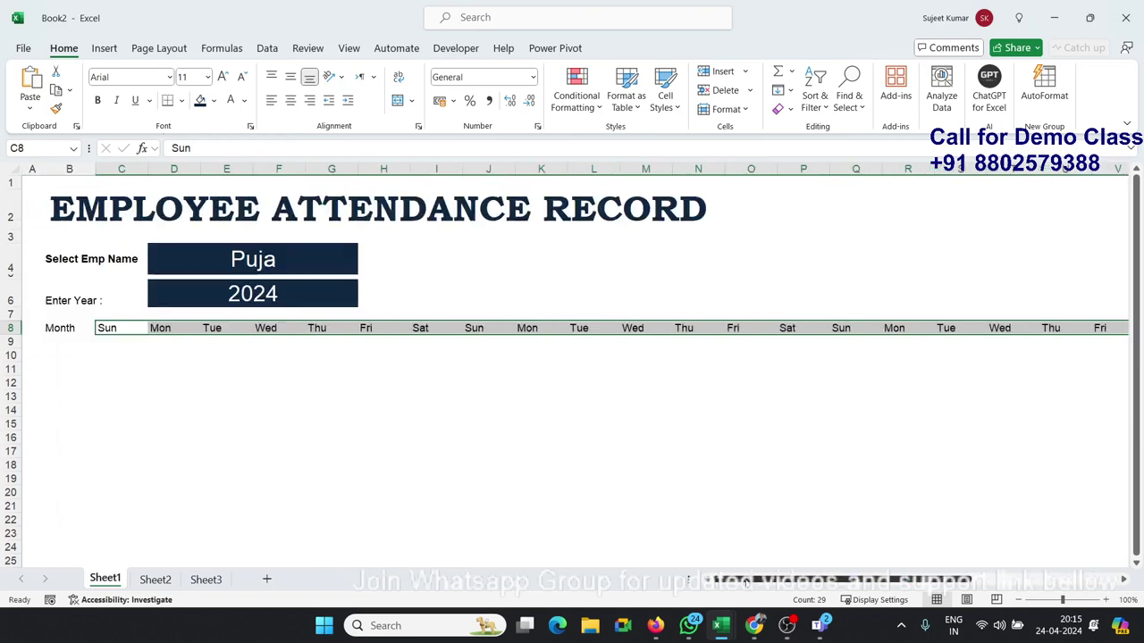
left_click(684, 534)
left_click(139, 328)
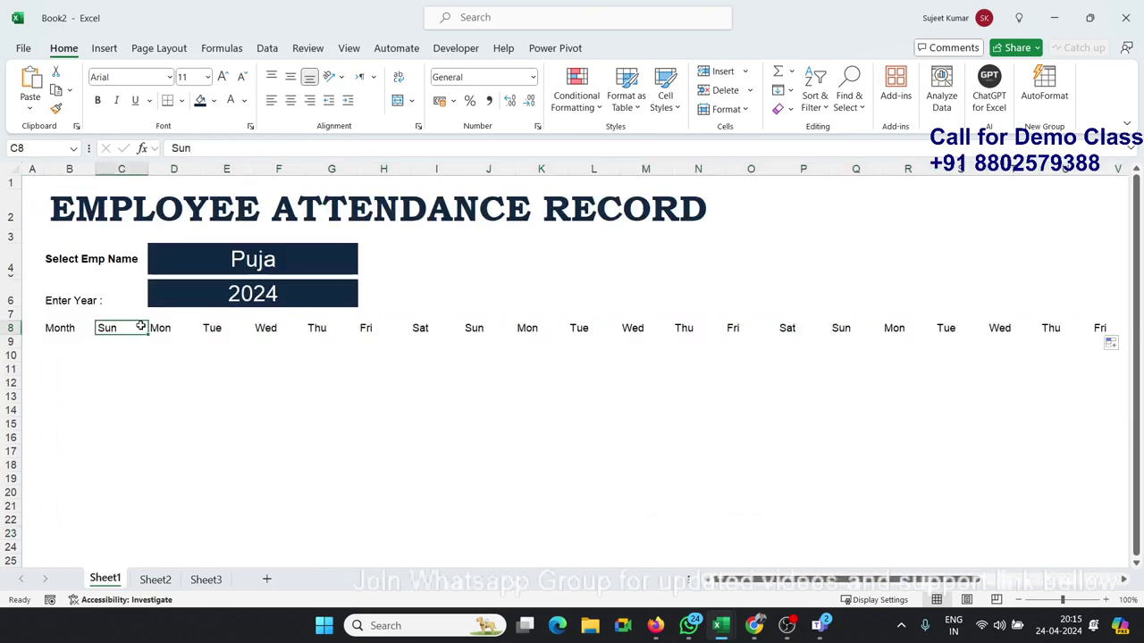
left_click(35, 328)
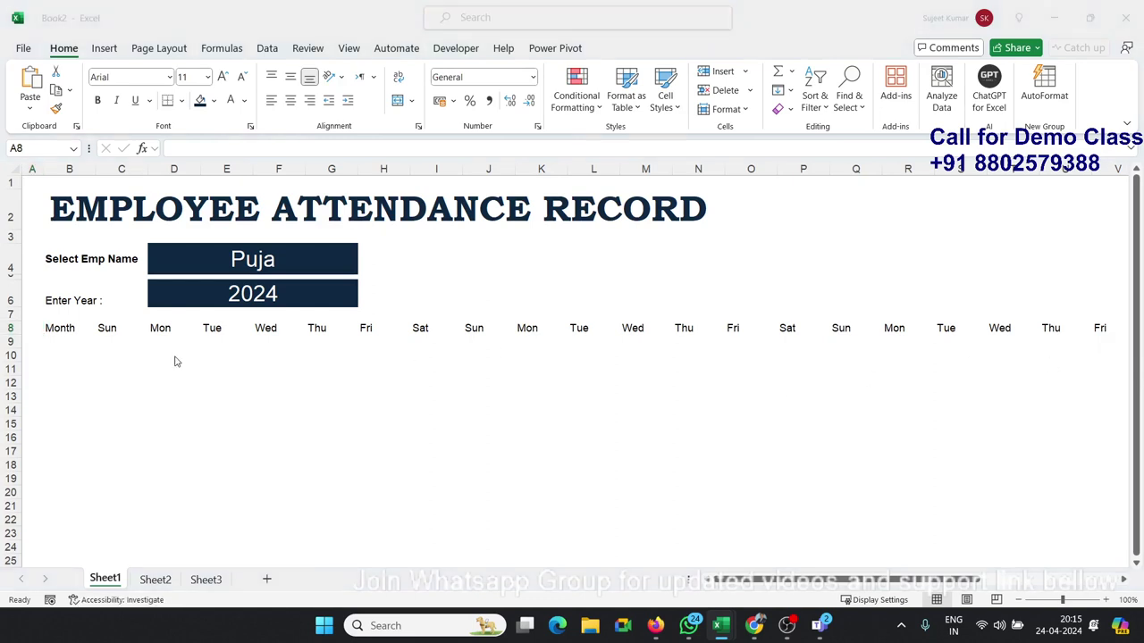
Step: Give the header row a dark navy fill with bold, white, centred, middle-aligned labels
left_click(57, 329)
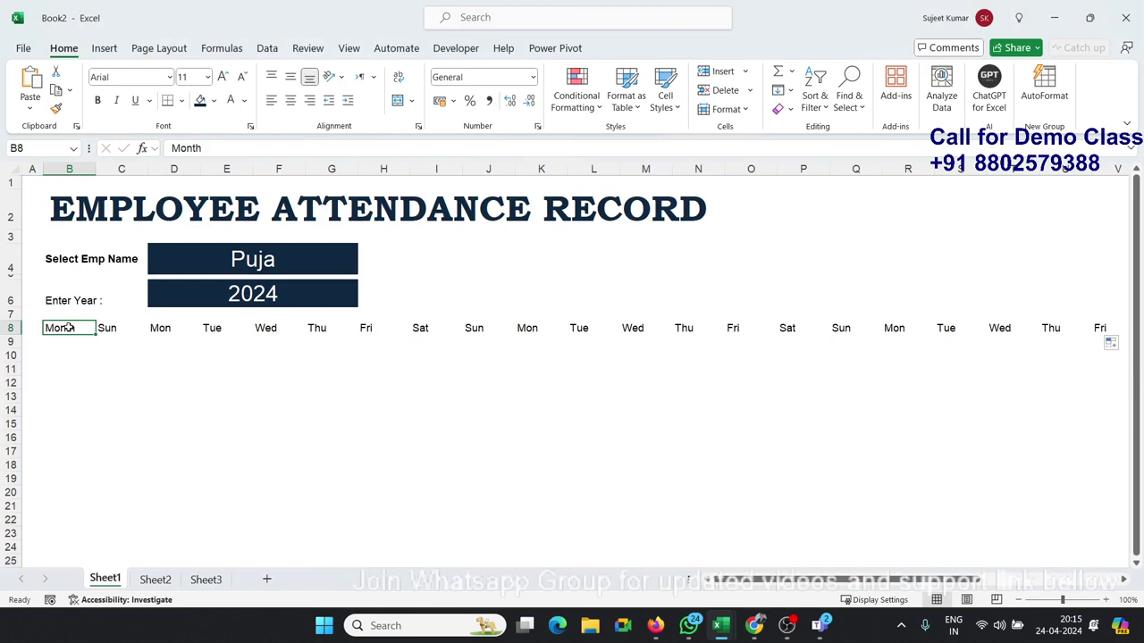
key("ctrl+shift+Right")
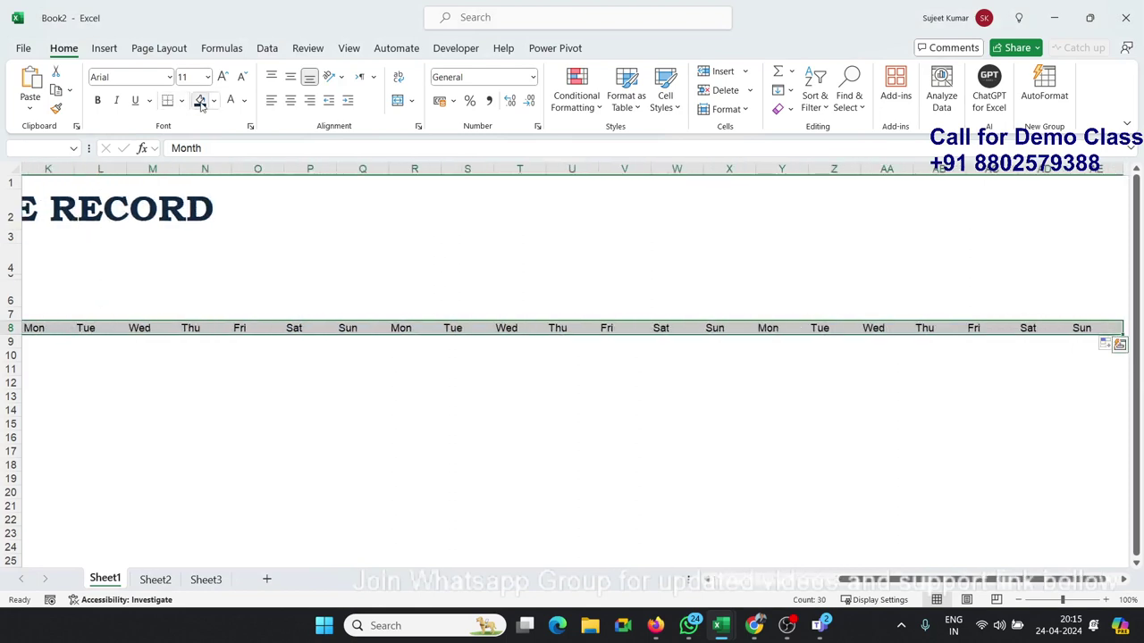
left_click(200, 101)
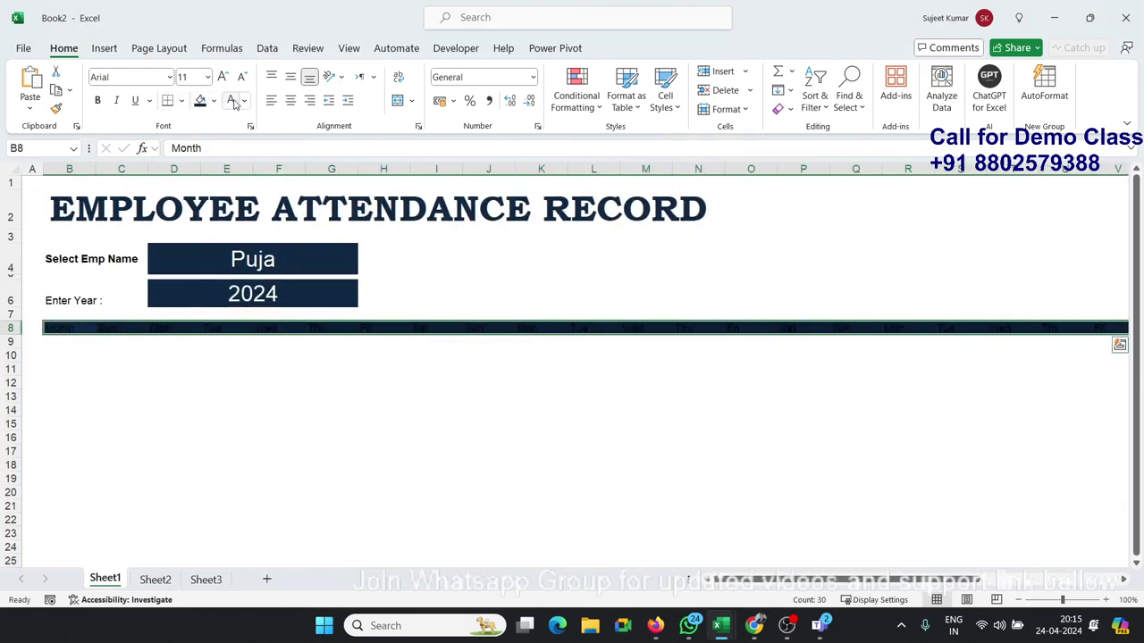
left_click(232, 101)
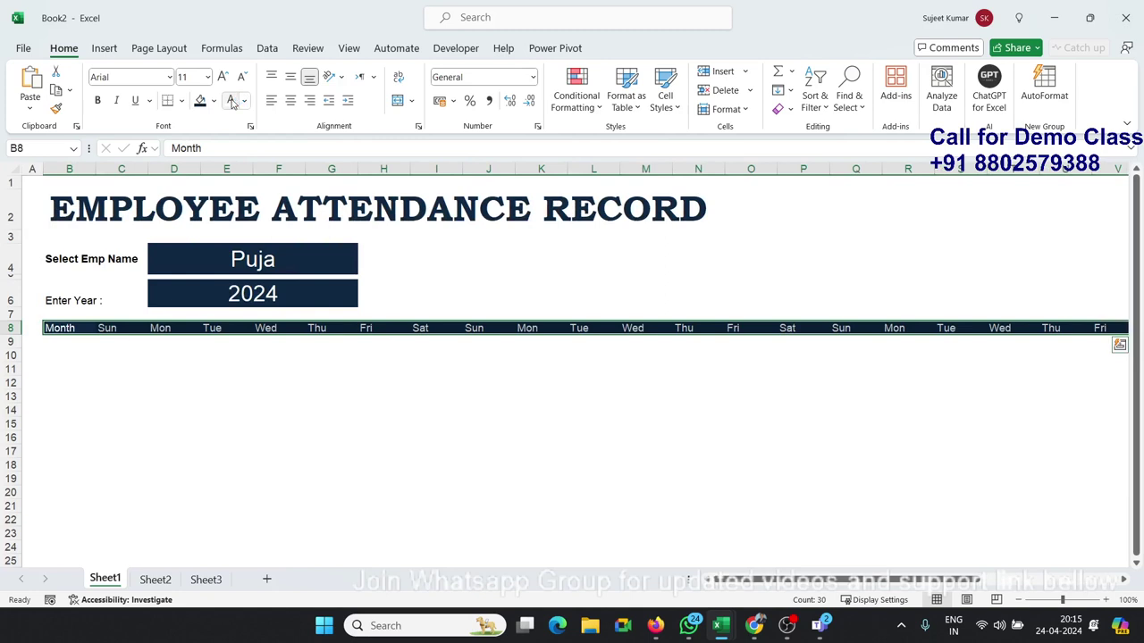
left_click(97, 100)
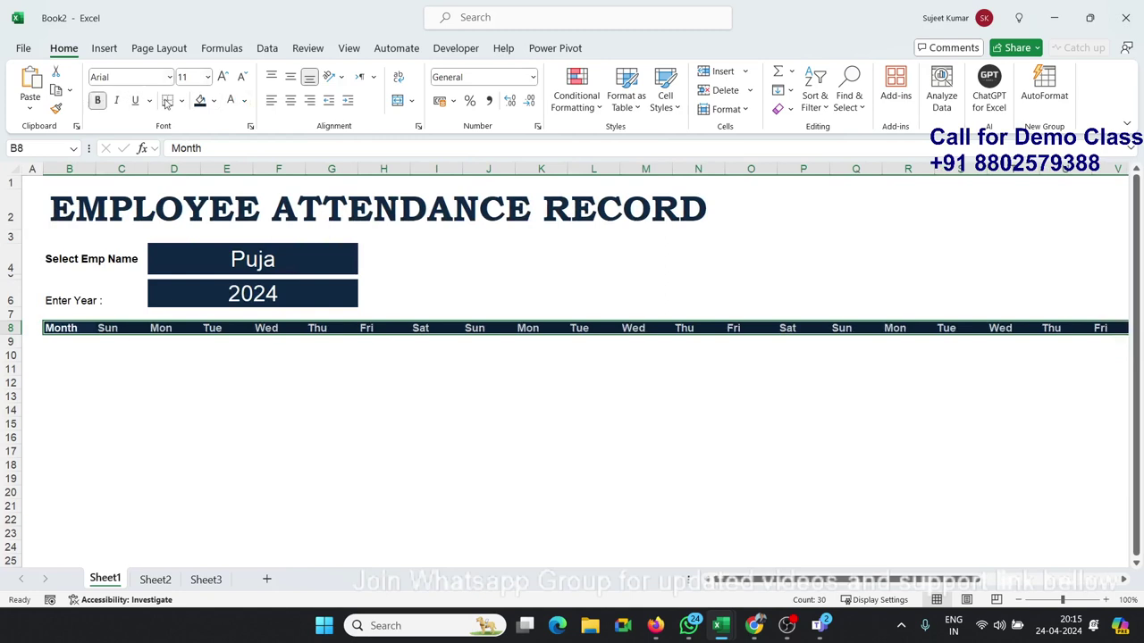
left_click(291, 100)
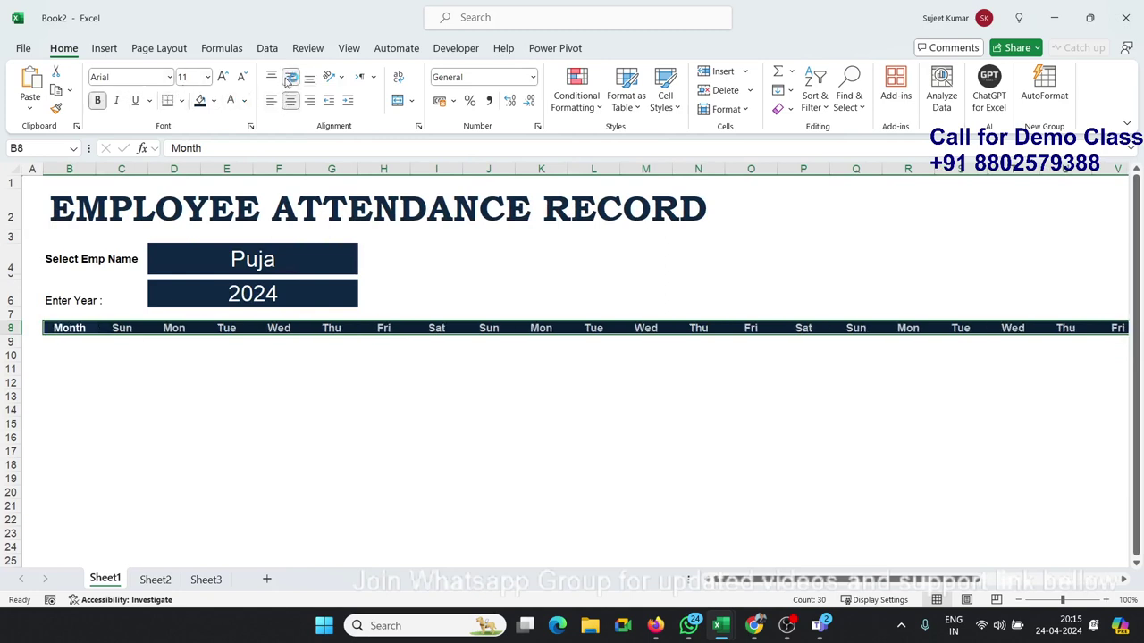
left_click(289, 79)
Step: Make row 8 about 21 points tall and return the selection to B8
left_click_drag(18, 332, 19, 339)
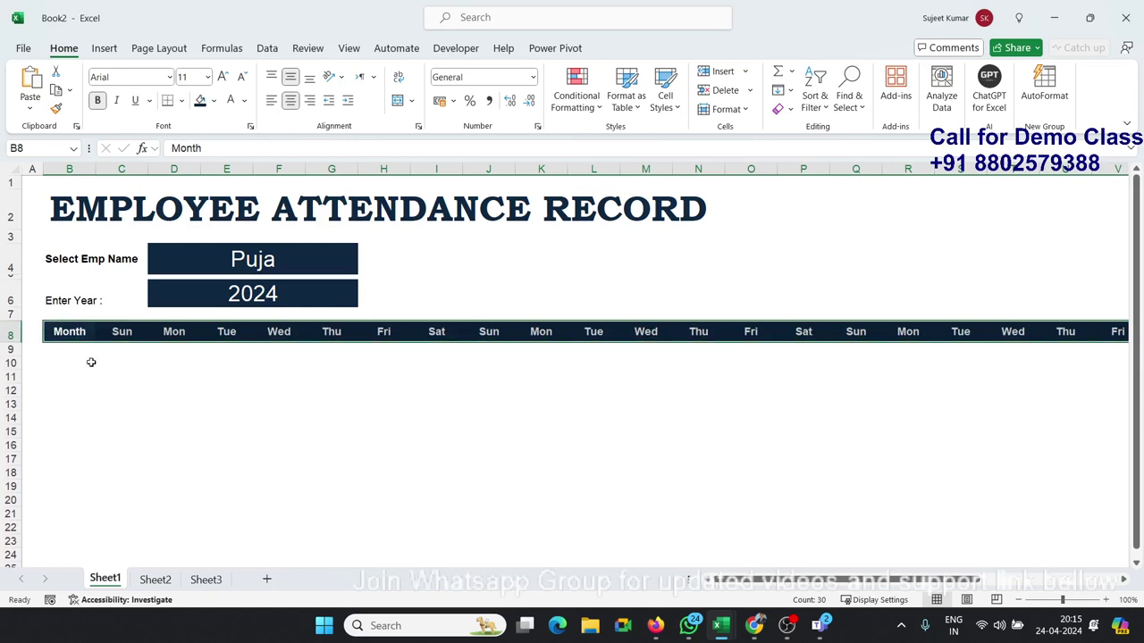
left_click(122, 374)
left_click(81, 331)
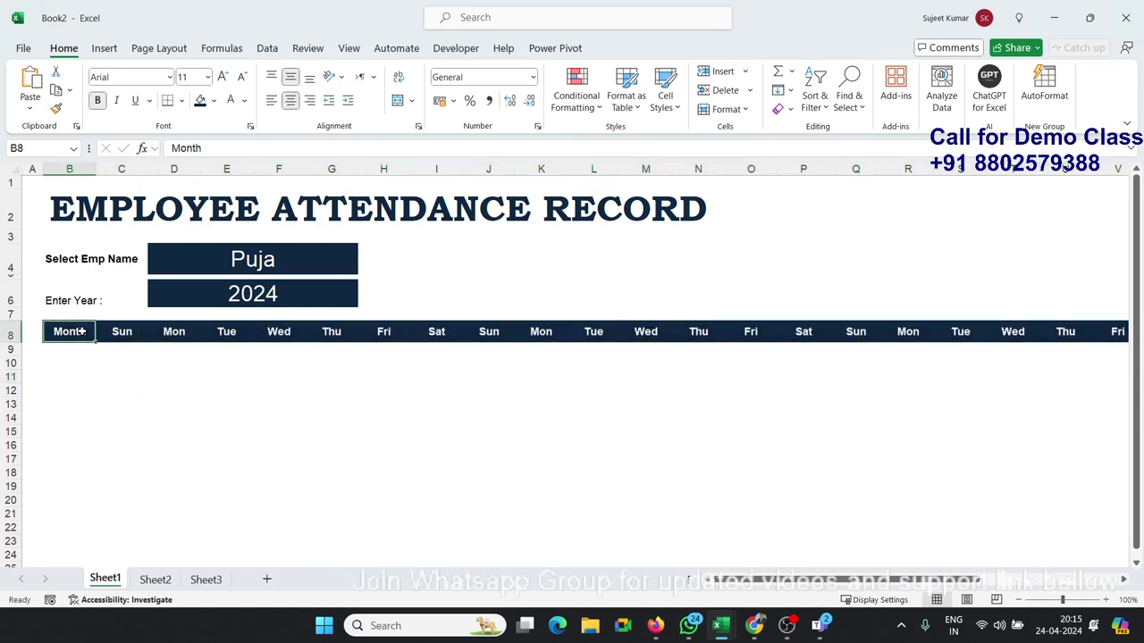
key("ctrl+shift+Right")
key("shift+Down")
key("shift+Down")
key("shift+Down")
key("shift+Down")
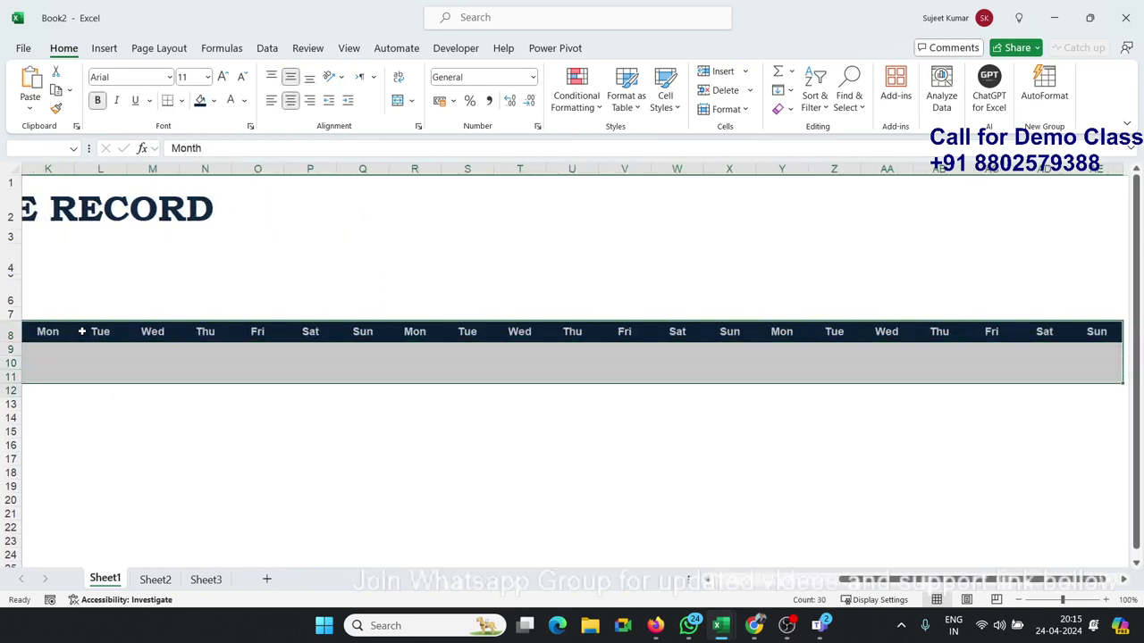
key("shift+Down")
key("shift+Down")
key("shift+Down")
key("shift+Down")
key("shift+Down")
key("shift+Down")
key("shift+Down")
key("shift+Down")
key("shift+Down")
key("shift+Down")
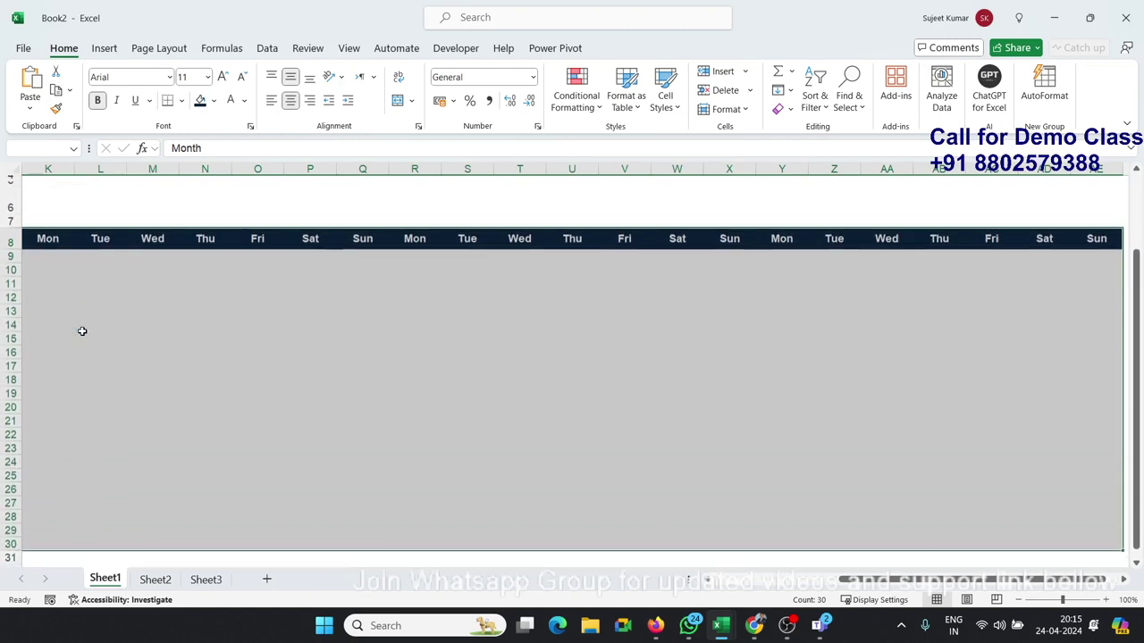
key("shift+Down")
key("shift+BackSpace")
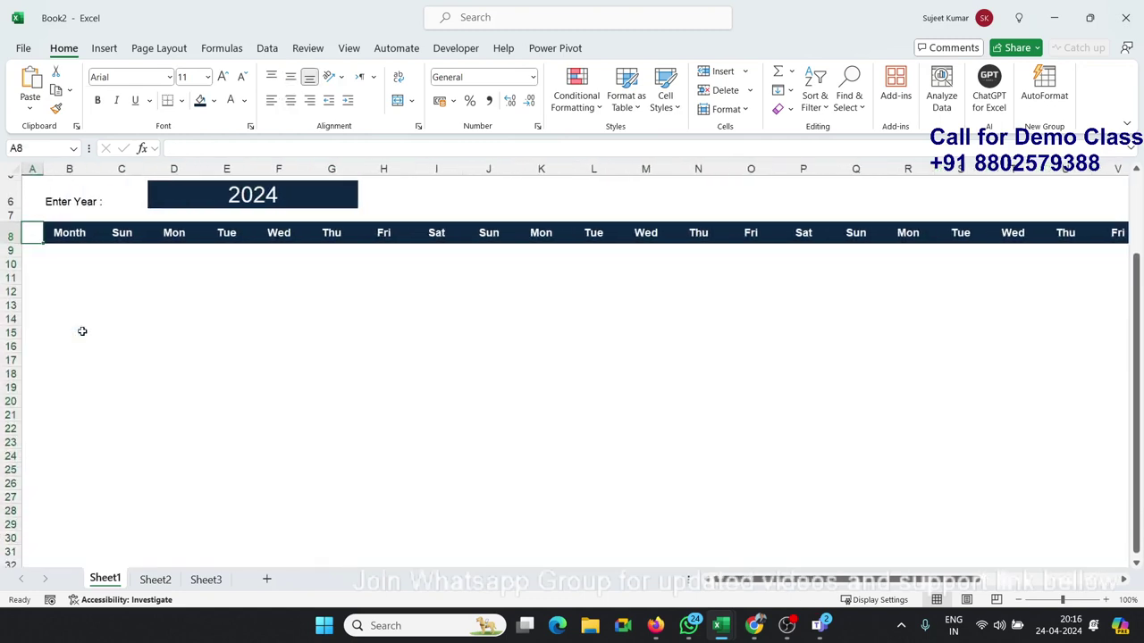
Step: Enter 'Jan' in B9 and widen column B
key("Tab")
key("Return")
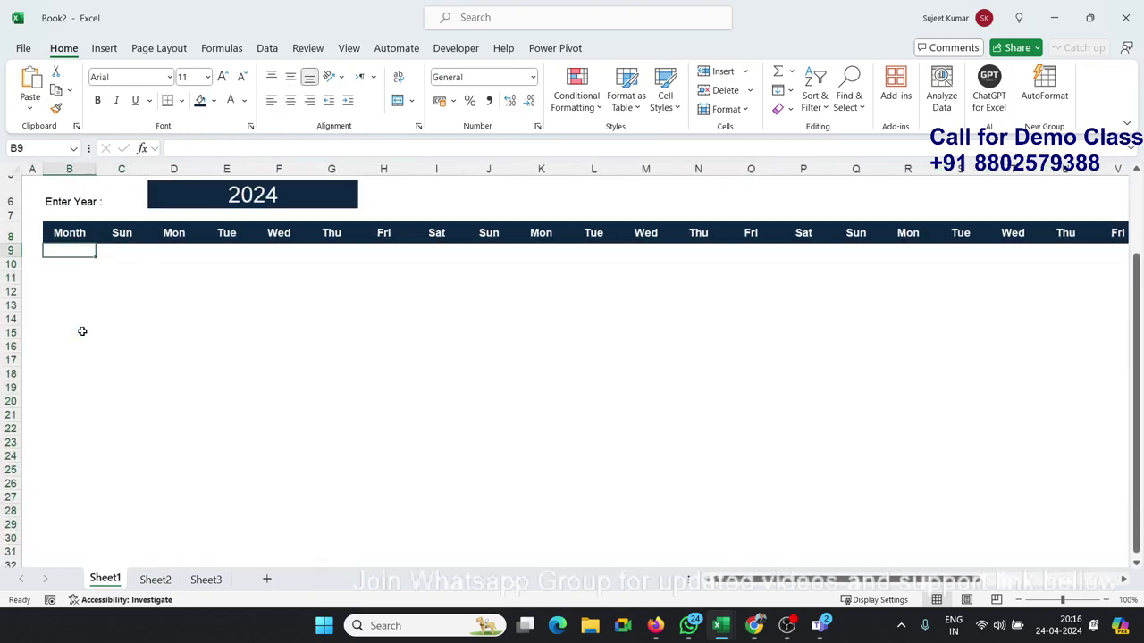
type("Jan")
key("Return")
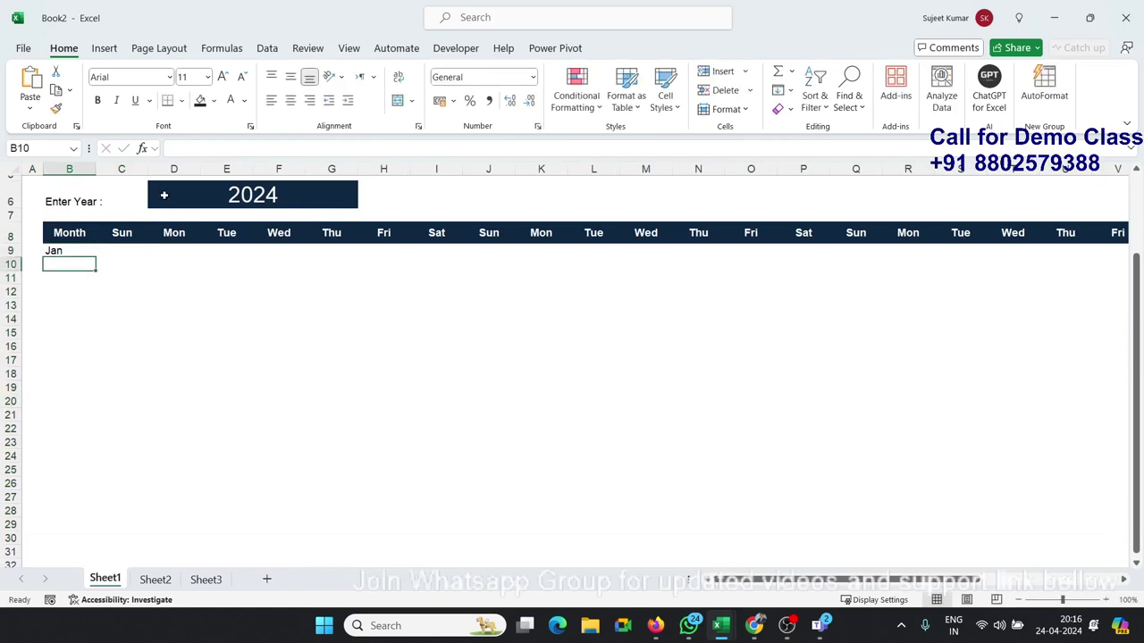
scroll(80, 287, "up", 2)
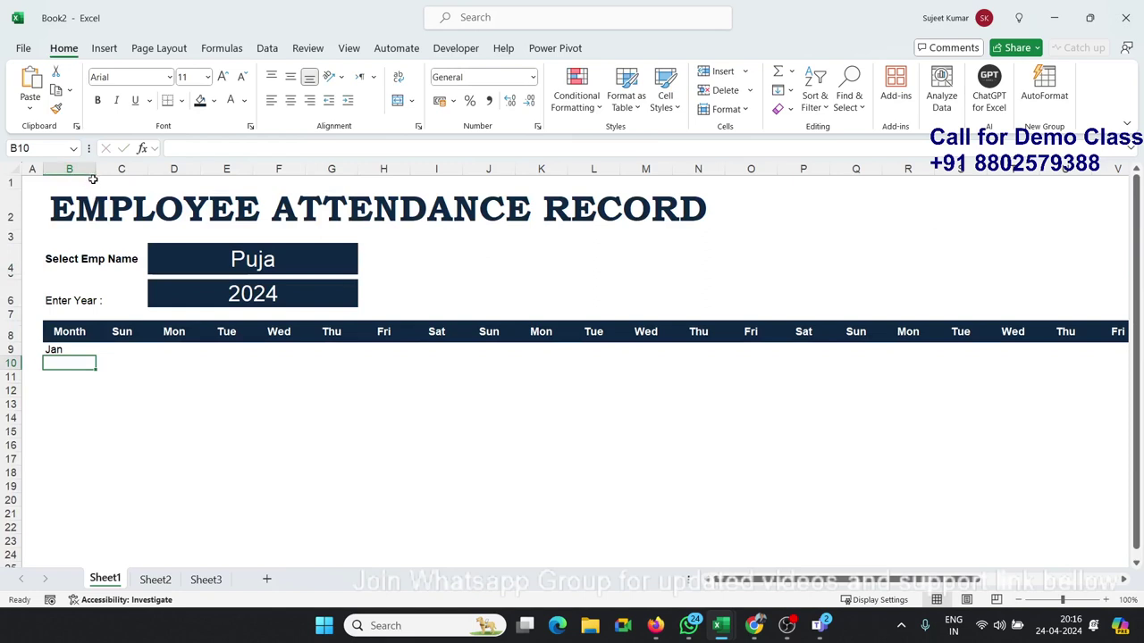
left_click_drag(95, 176, 135, 177)
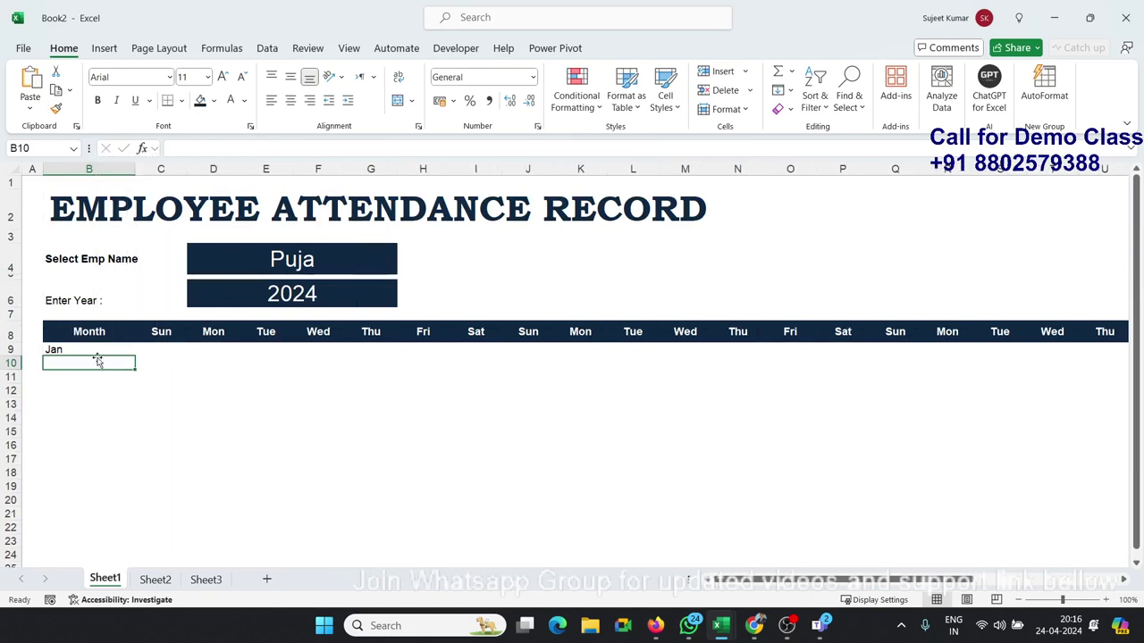
Step: Fill the months Jan through Dec down column B and delete the extra Jan and Feb
left_click(96, 349)
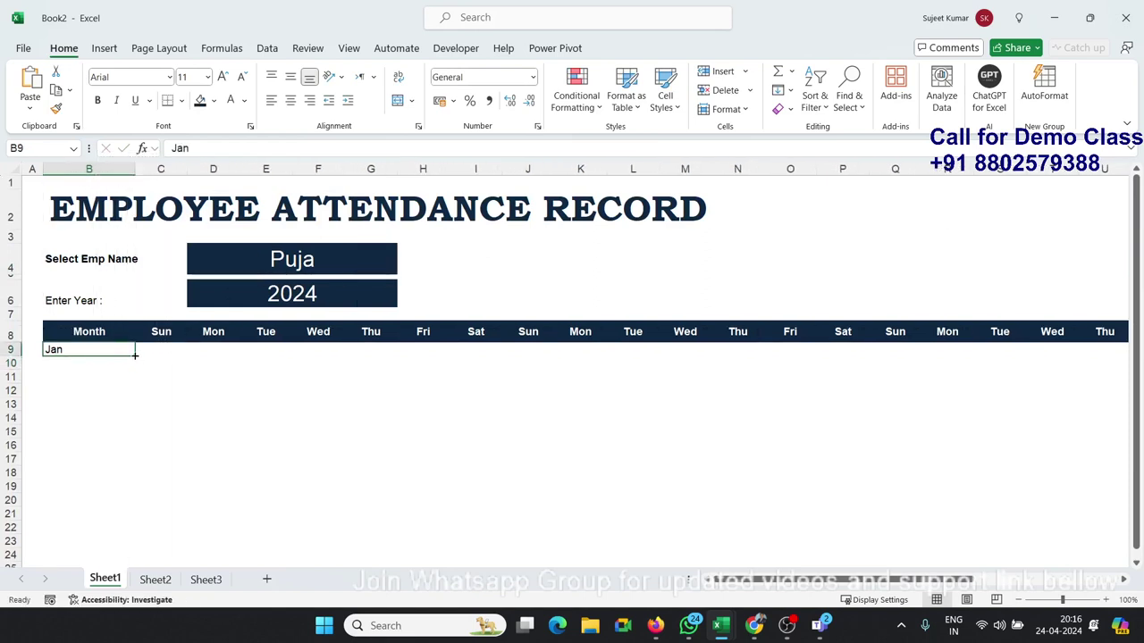
left_click_drag(135, 354, 117, 531)
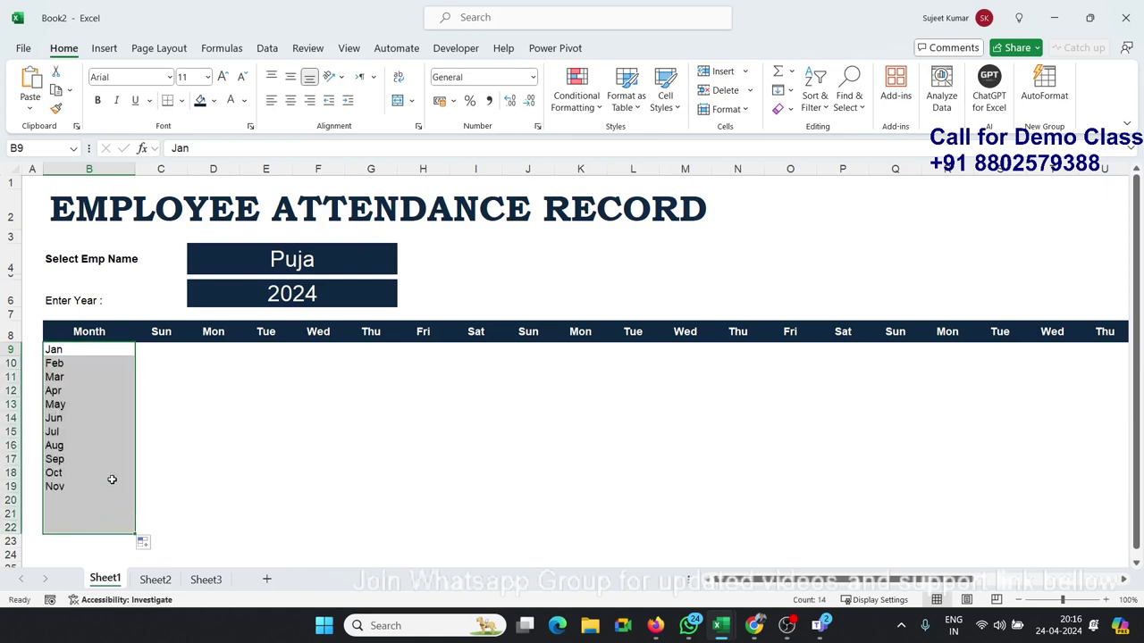
scroll(107, 471, "down", 2)
left_click(62, 407)
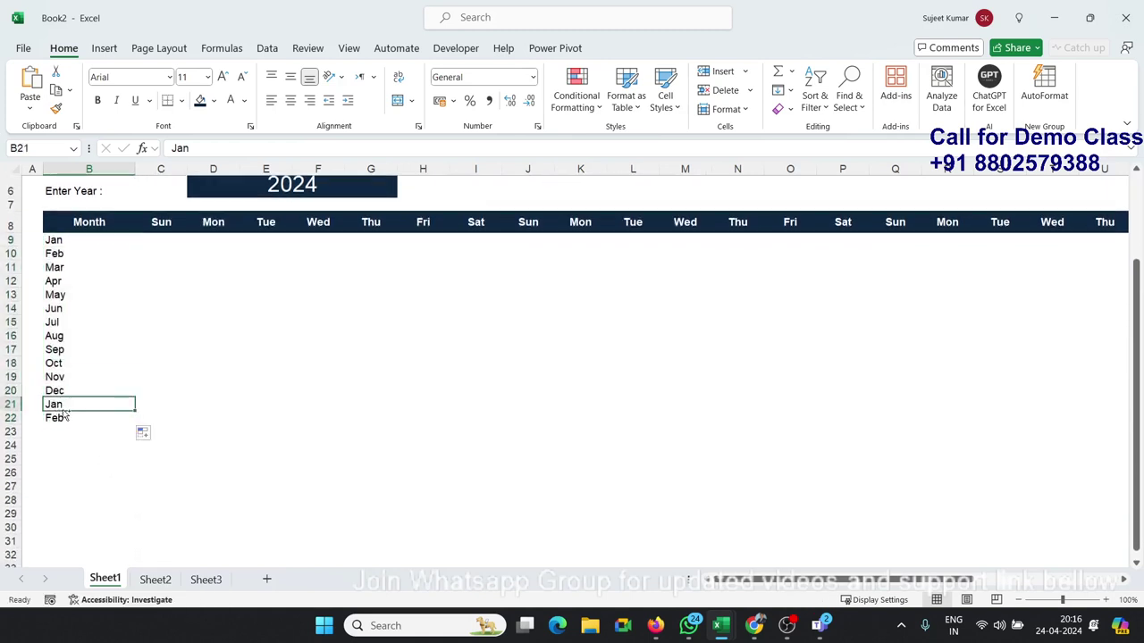
key("shift+Down")
key("Delete")
Step: Select the calendar table from the Month header across the weekdays and down the month rows
key("Up")
key("Up")
key("ctrl+Up")
key("ctrl+shift+Right")
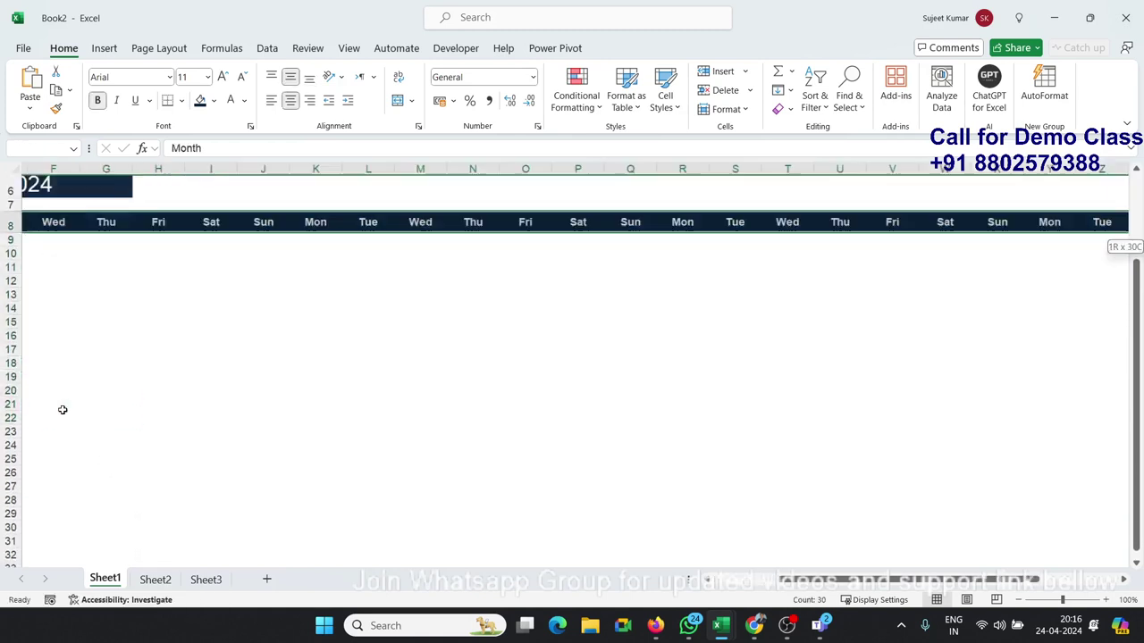
key("shift+Down")
key("shift+Down")
key("shift+Down")
key("shift+Down")
key("shift+Down")
key("shift+Down")
key("shift+Down")
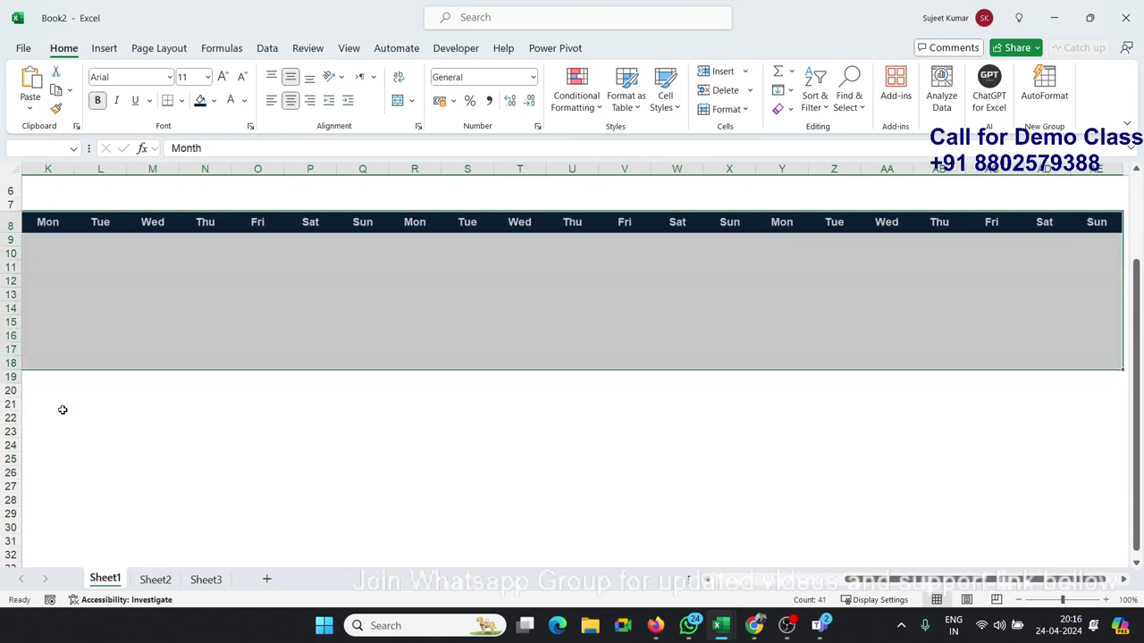
key("shift+Down")
key("shift+Down")
scroll(179, 521, "up", 1)
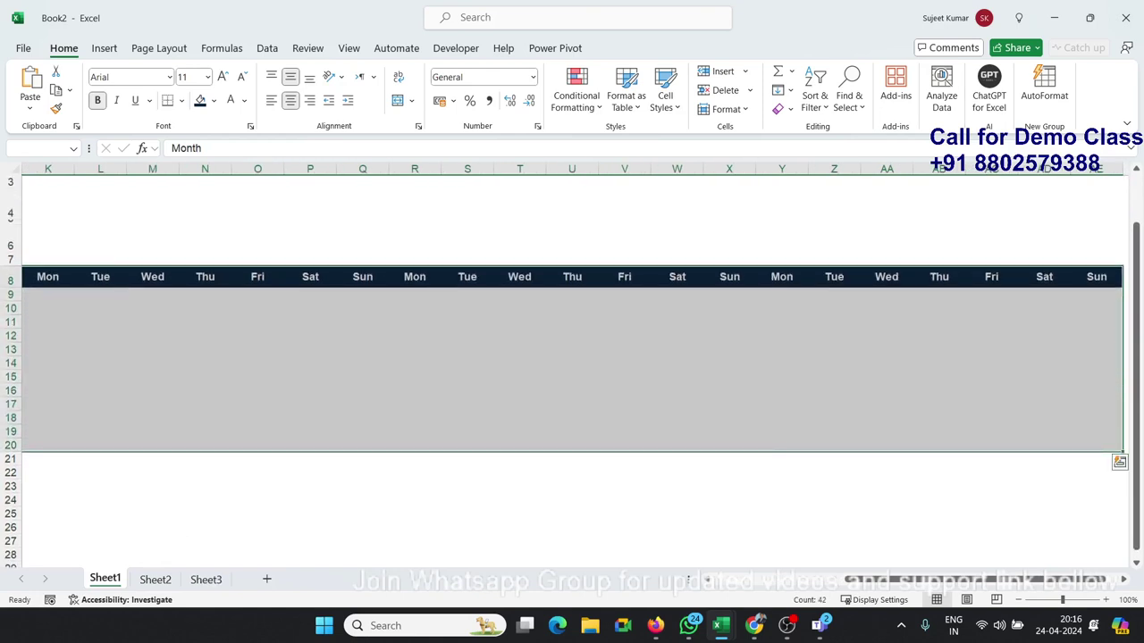
left_click_drag(872, 583, 694, 585)
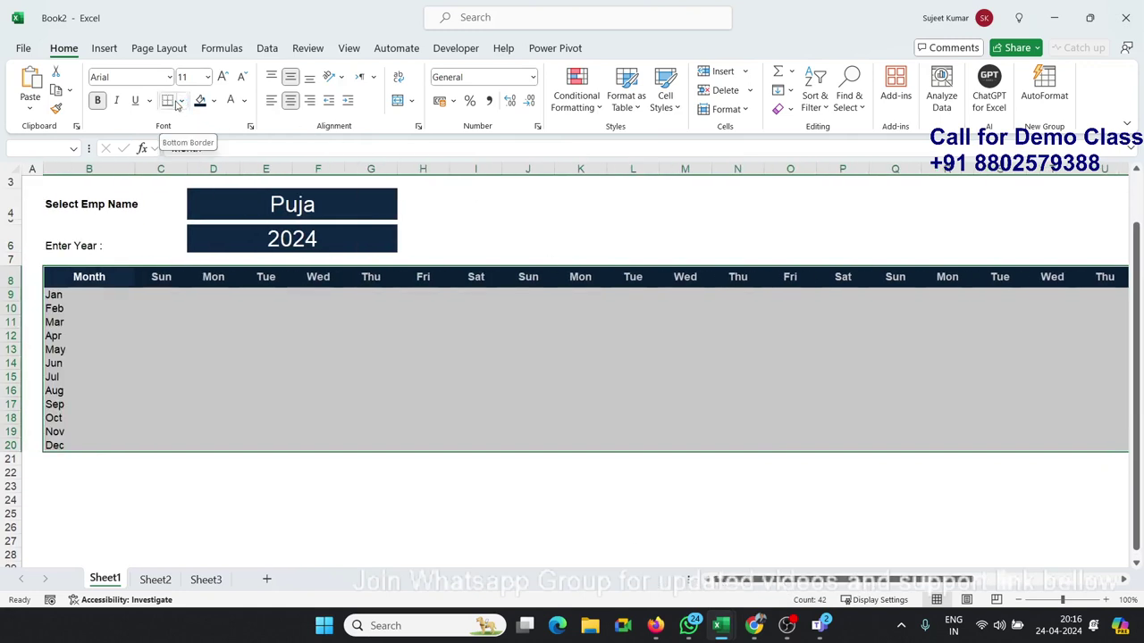
left_click(183, 104)
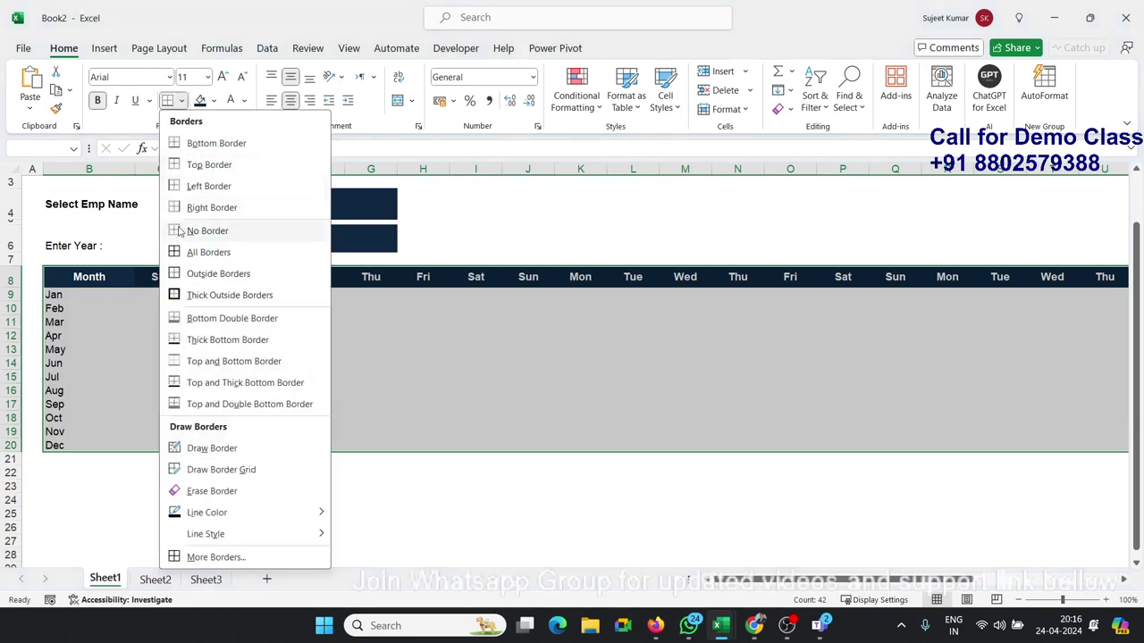
left_click(182, 251)
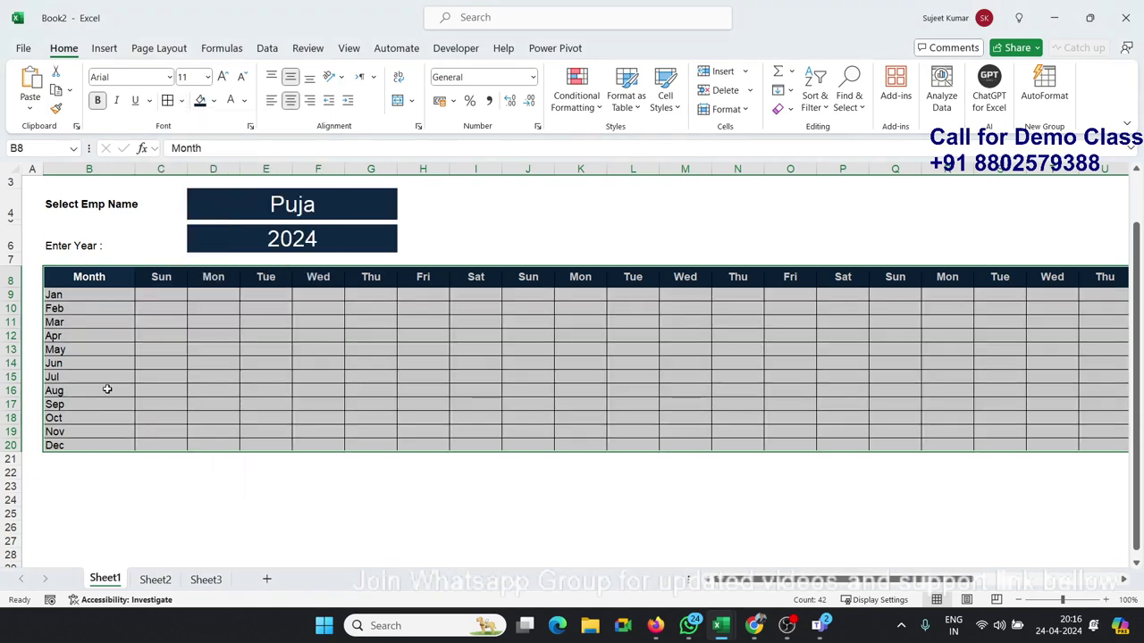
key("ctrl+z")
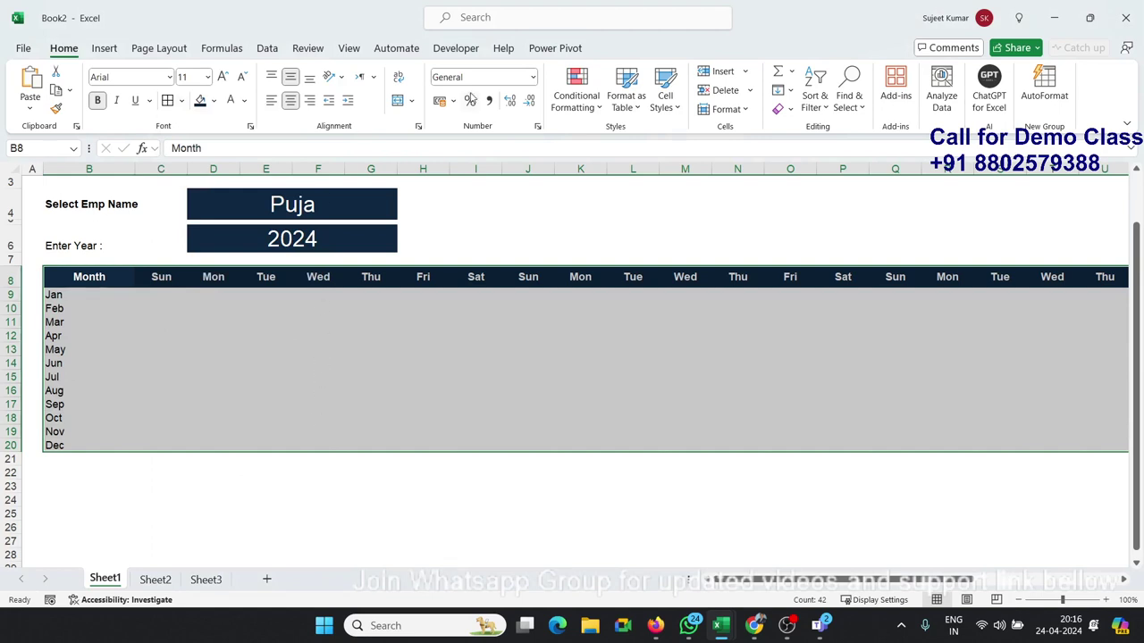
left_click(563, 108)
left_click(498, 131)
Step: Open Format Cells on the Border tab and set the border colour to dark navy
right_click(267, 307)
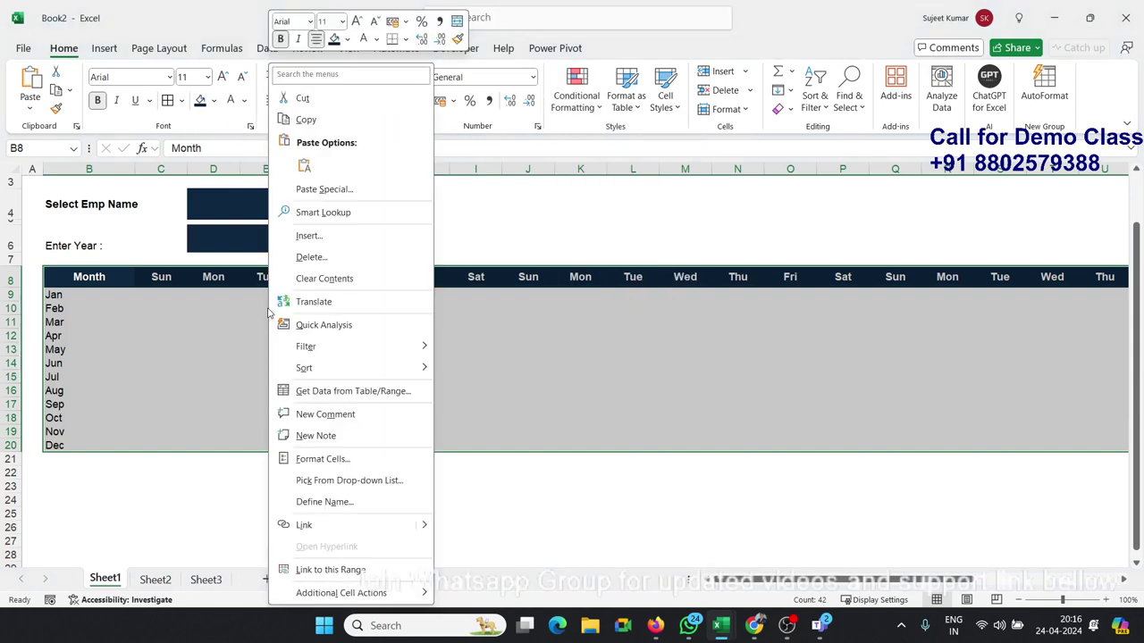
left_click(341, 459)
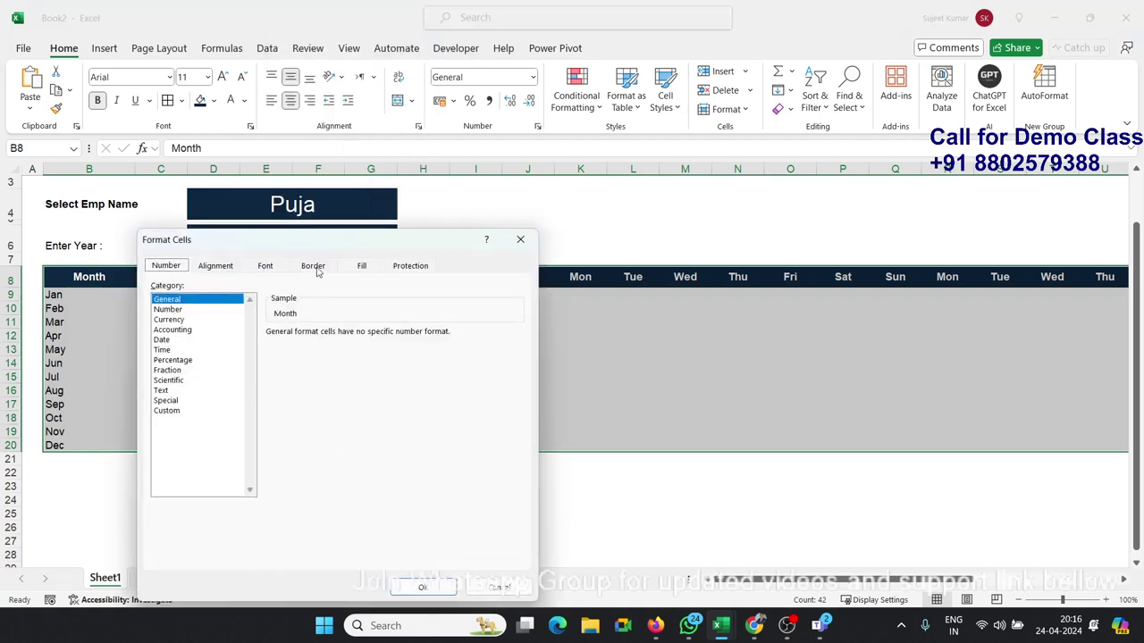
left_click_drag(321, 243, 629, 130)
left_click(622, 152)
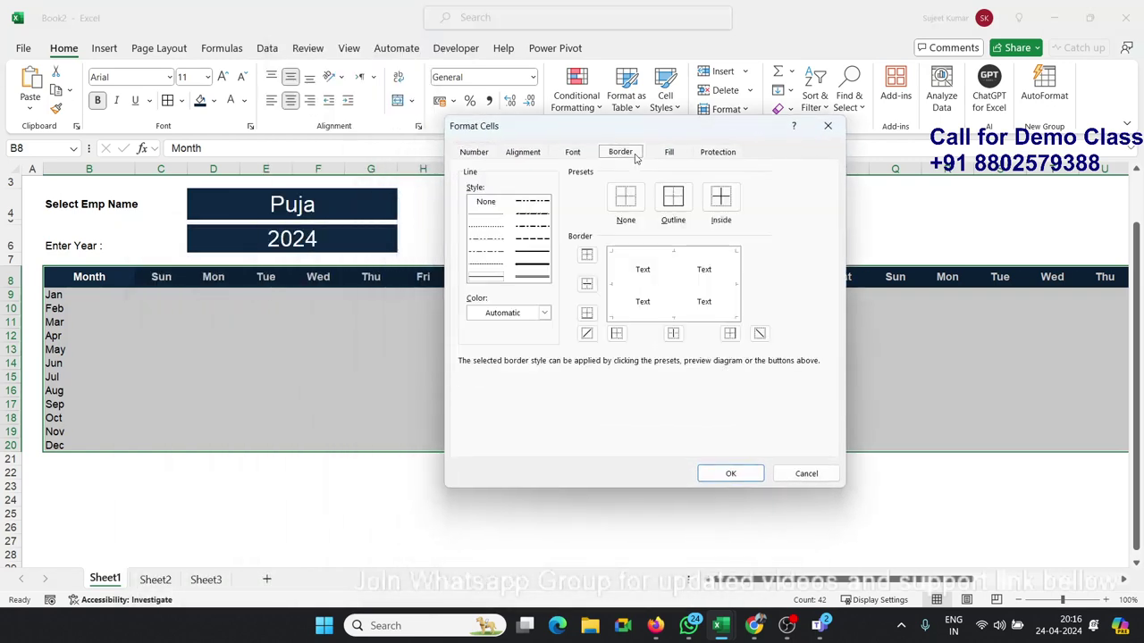
left_click(544, 313)
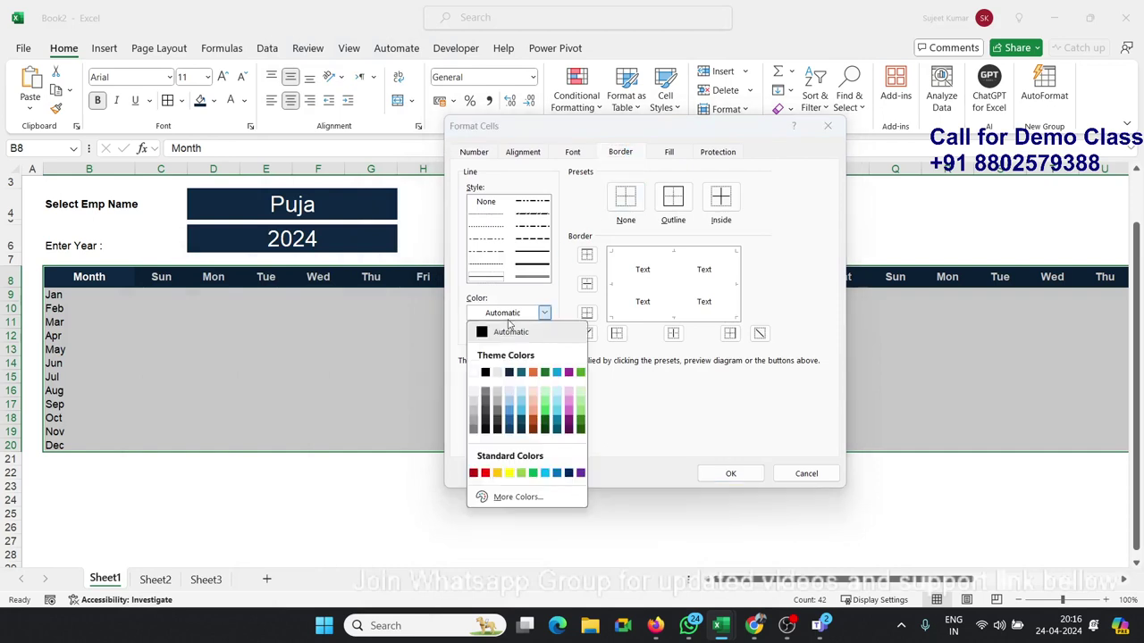
left_click(568, 473)
Step: Apply left, right, top, bottom and inside vertical borders to the table
left_click(533, 269)
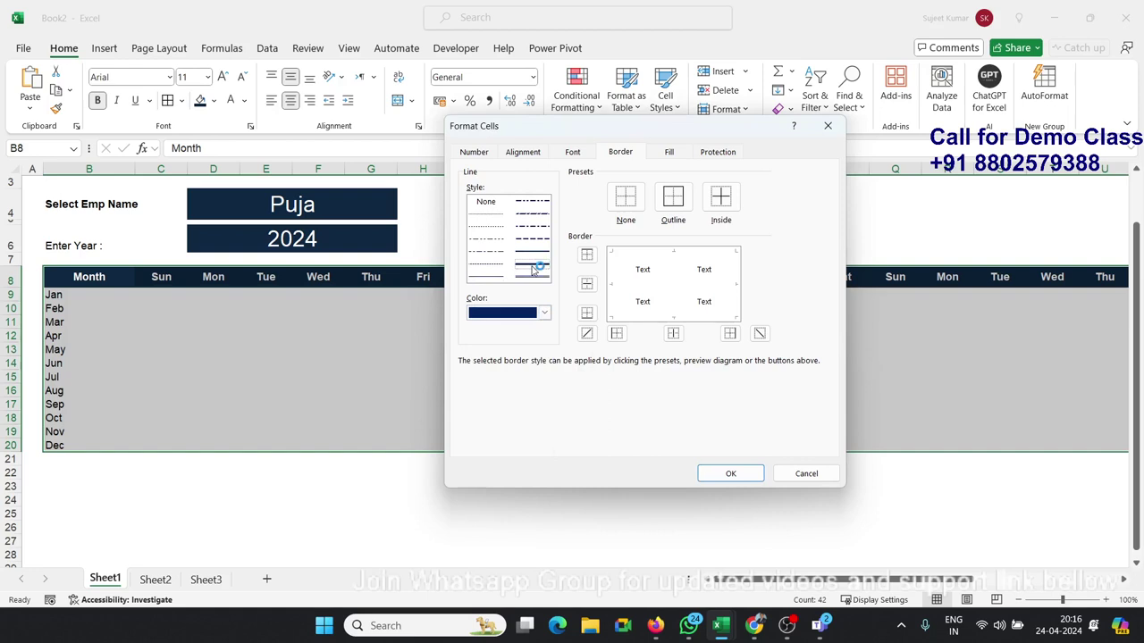
left_click(621, 299)
left_click(621, 299)
left_click(619, 292)
left_click(668, 293)
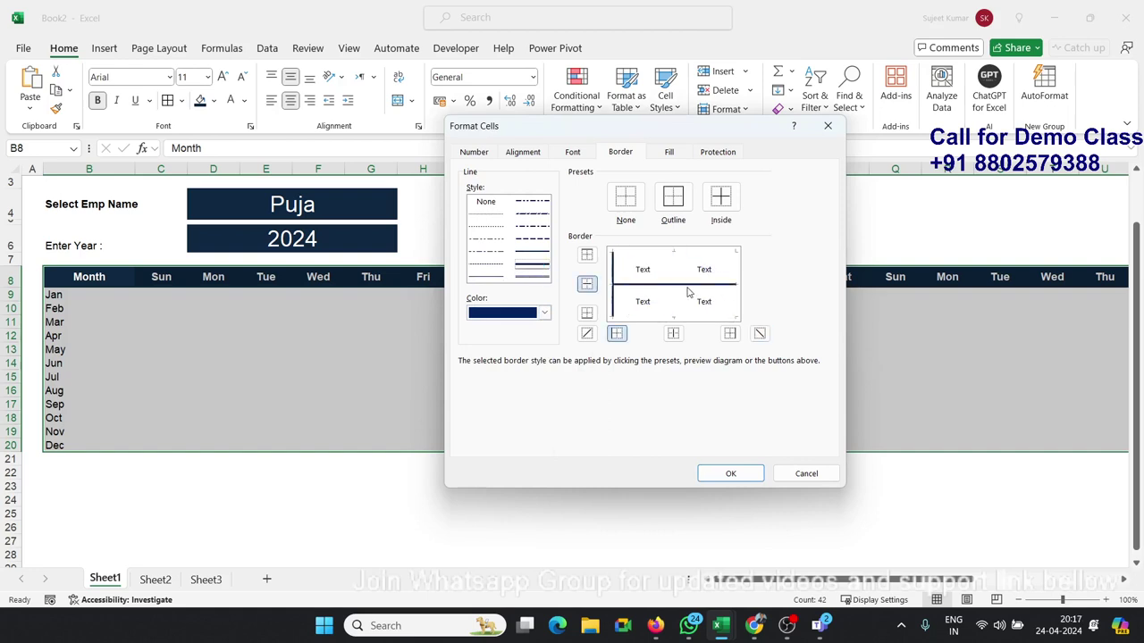
left_click(688, 286)
left_click(735, 286)
left_click(675, 284)
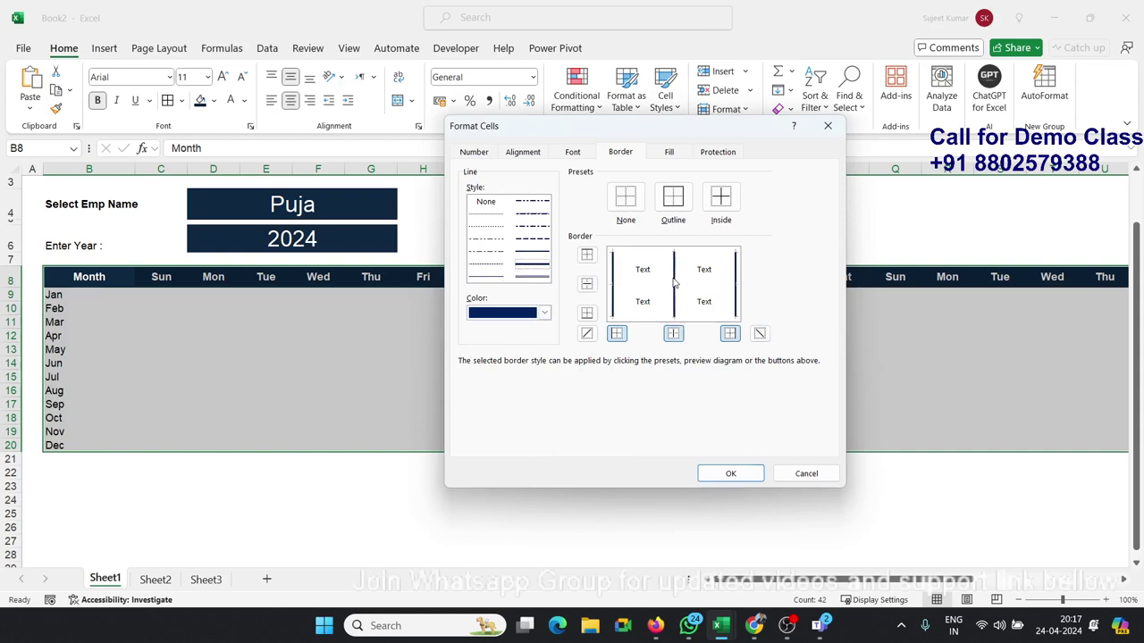
left_click(668, 255)
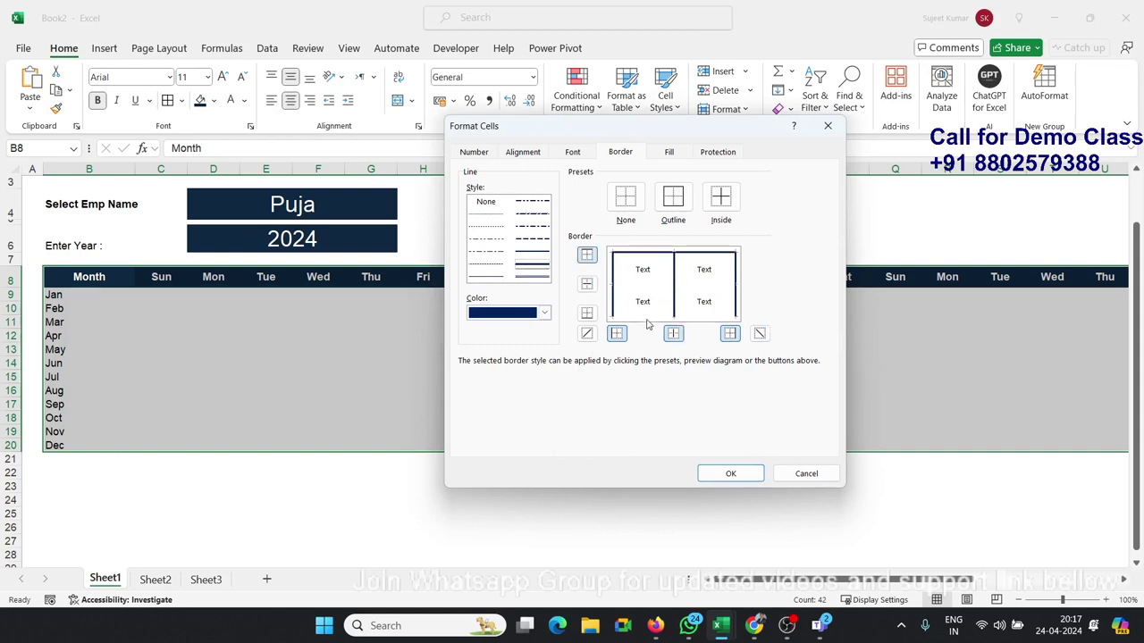
left_click(647, 320)
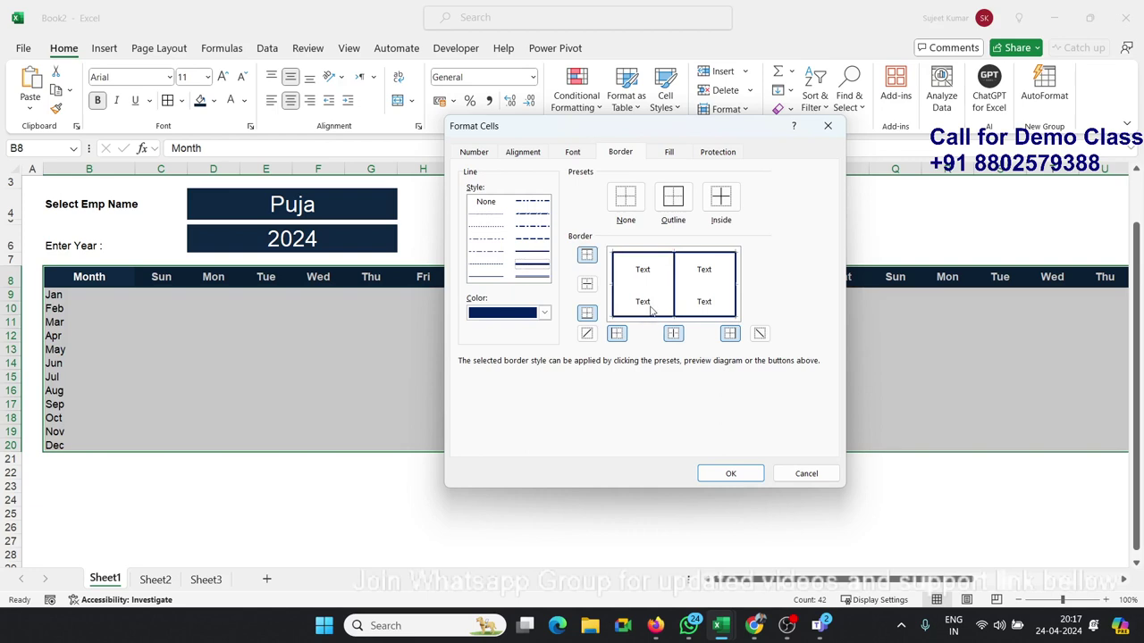
left_click(731, 473)
left_click(538, 442)
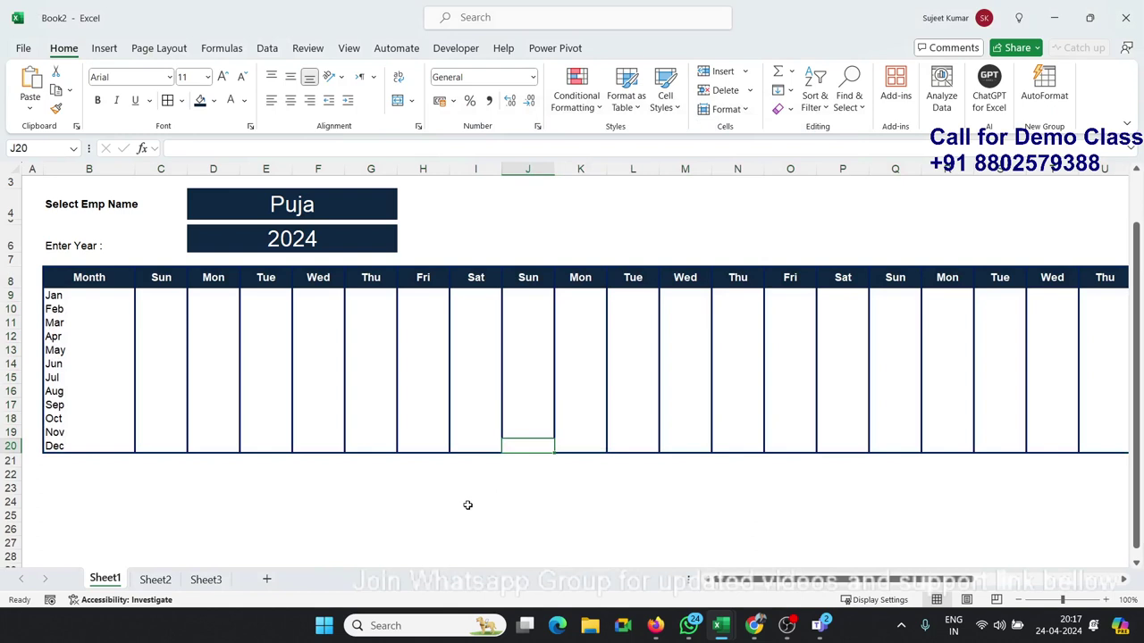
Step: Select the Jan–Dec names in B9:B20 and centre them
left_click(81, 297)
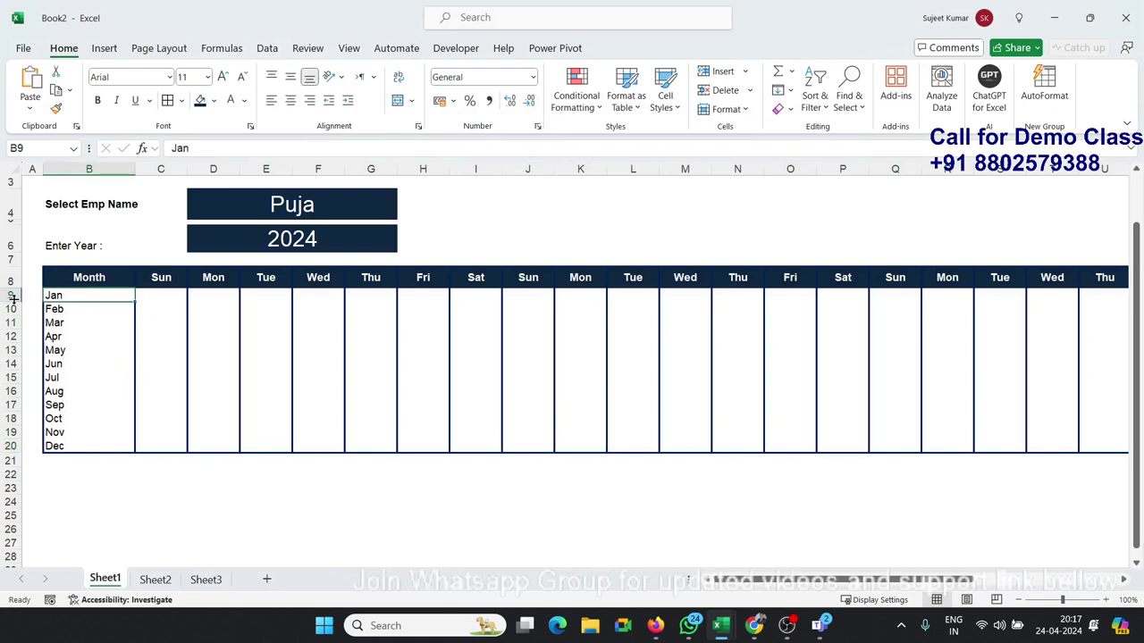
left_click_drag(13, 300, 11, 503)
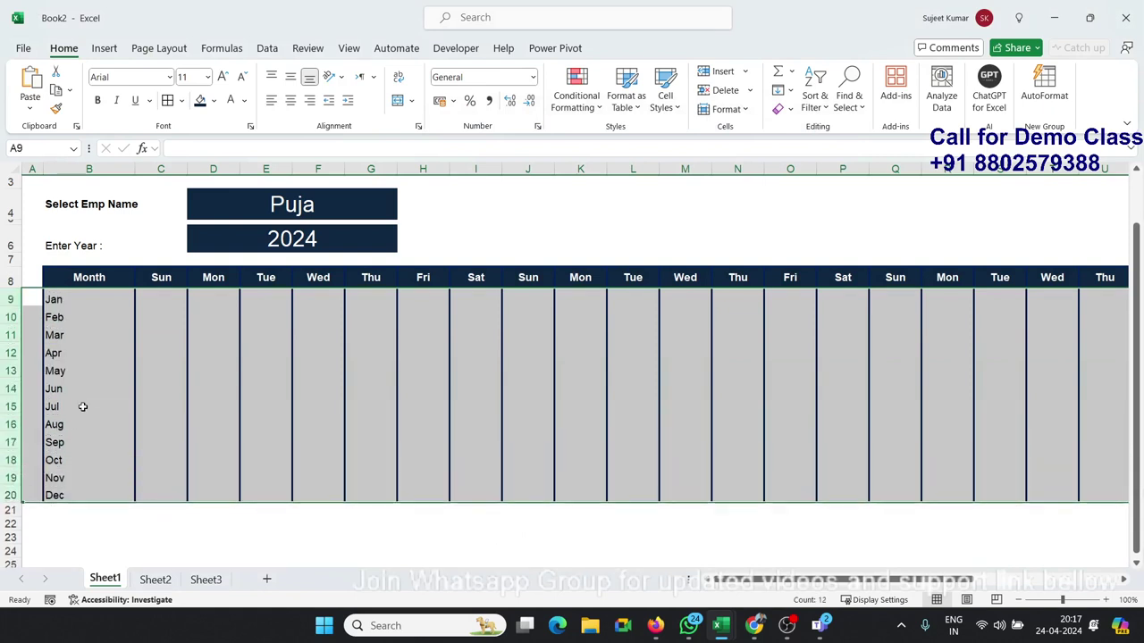
left_click(82, 407)
left_click_drag(65, 301, 71, 490)
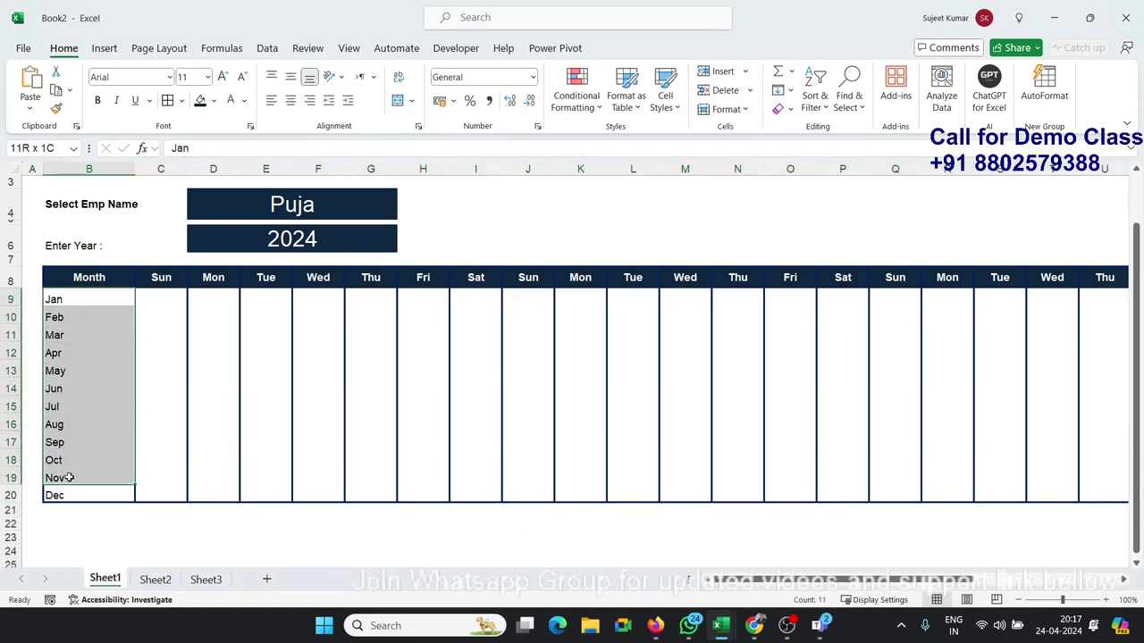
left_click(290, 100)
left_click(108, 298)
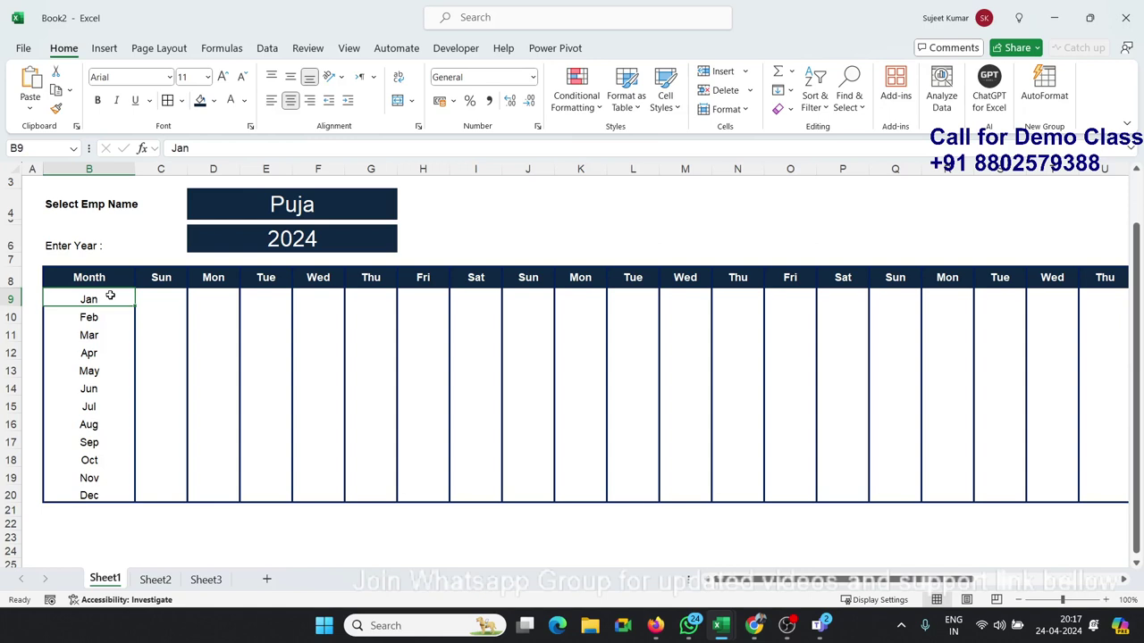
key("shift+Right")
Step: Fill the Jan row across the table with light grey
key("shift+Right")
key("shift+Right")
key("shift+Right")
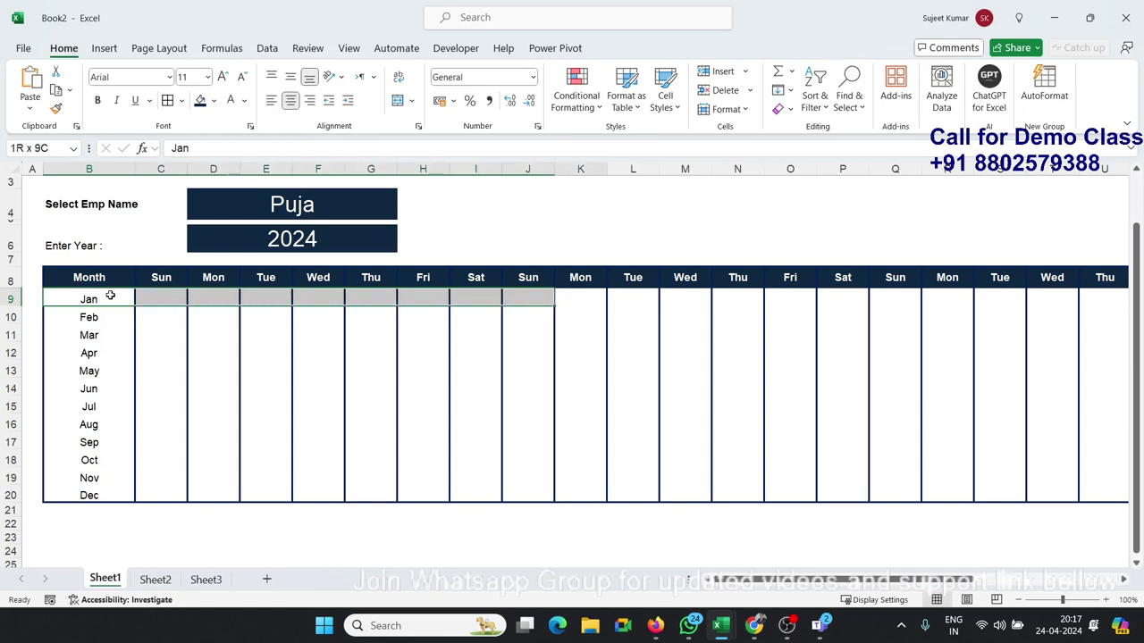
key("shift+Right")
key("shift+Right")
key("shift+Right")
key("shift+Right")
key("shift+Right")
key("shift+Right")
key("shift+Right")
key("shift+Right")
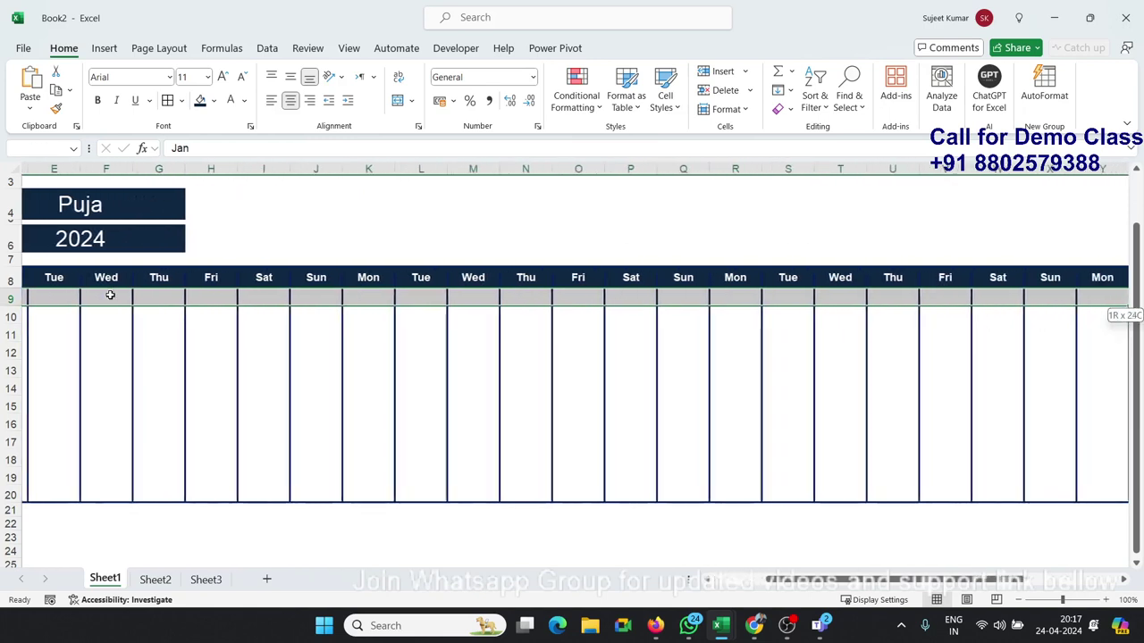
key("shift+Right")
key("shift+Right")
key("shift+Right")
key("shift+Right")
key("shift+Right")
key("shift+Right")
scroll(110, 294, "right", 3)
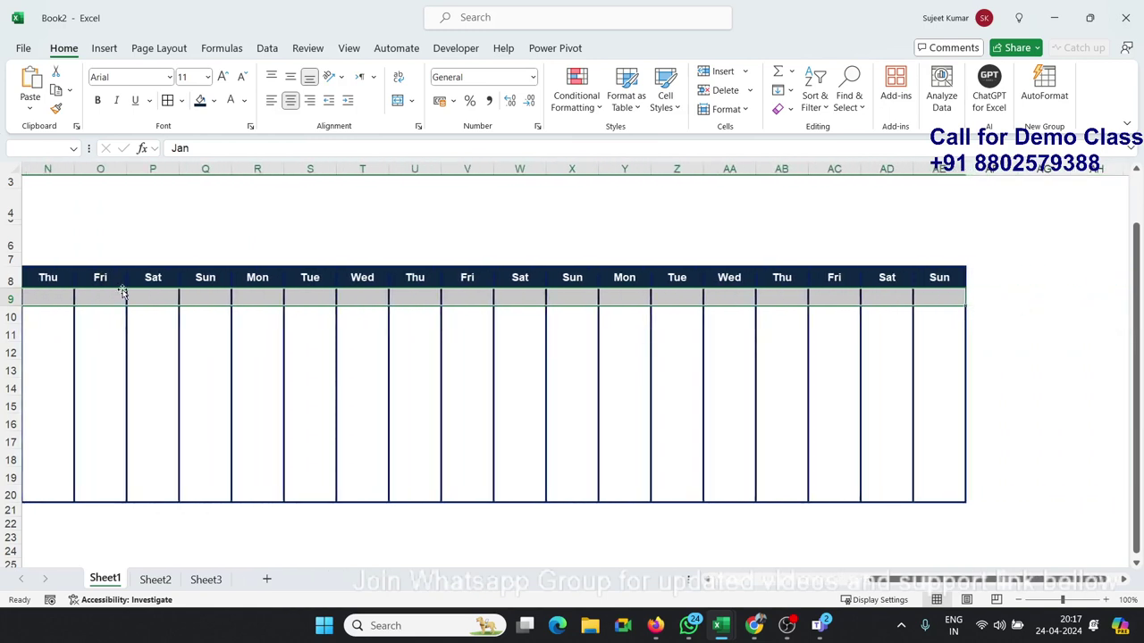
left_click(215, 104)
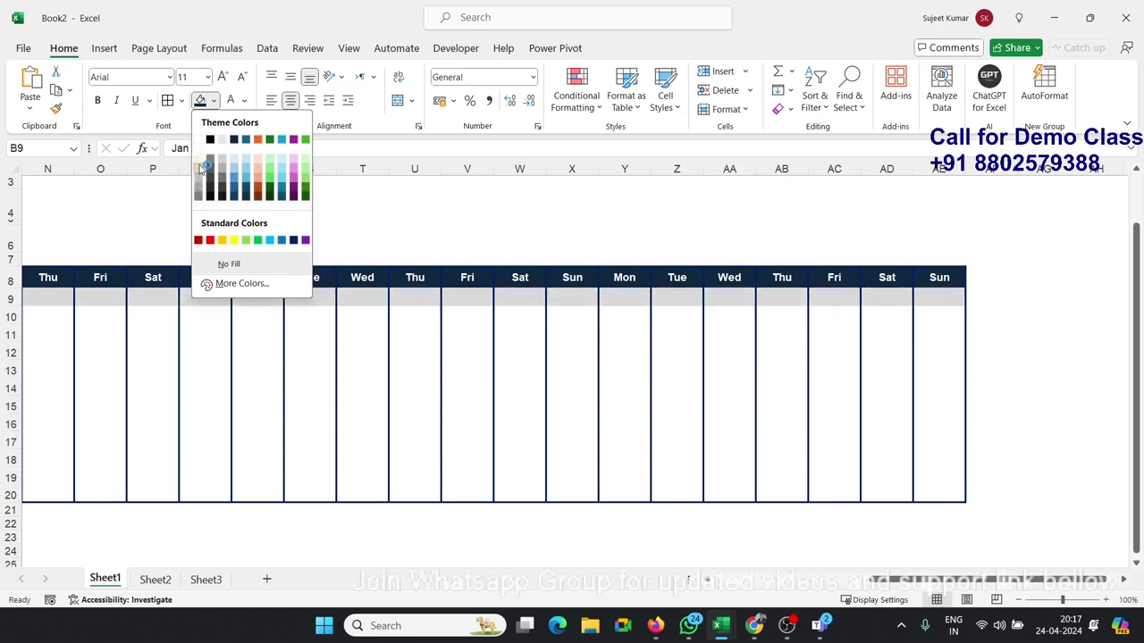
left_click(200, 166)
Step: Use Format Painter to copy the grey fill onto the Mar, May, Jul, Sep and Nov rows
scroll(160, 234, "left", 5)
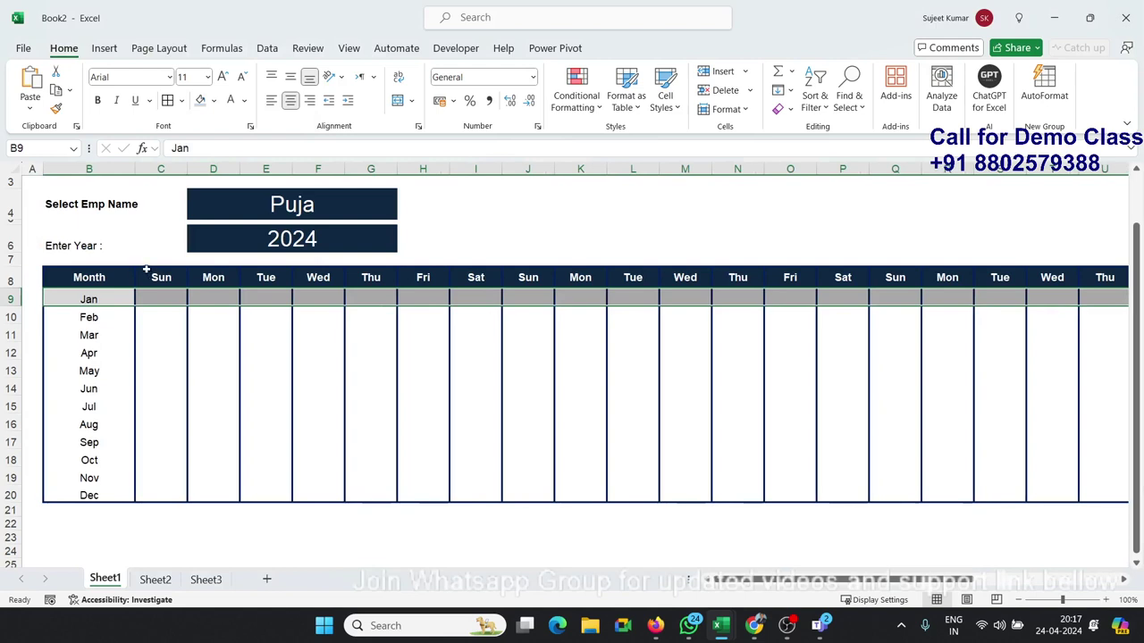
left_click(56, 108)
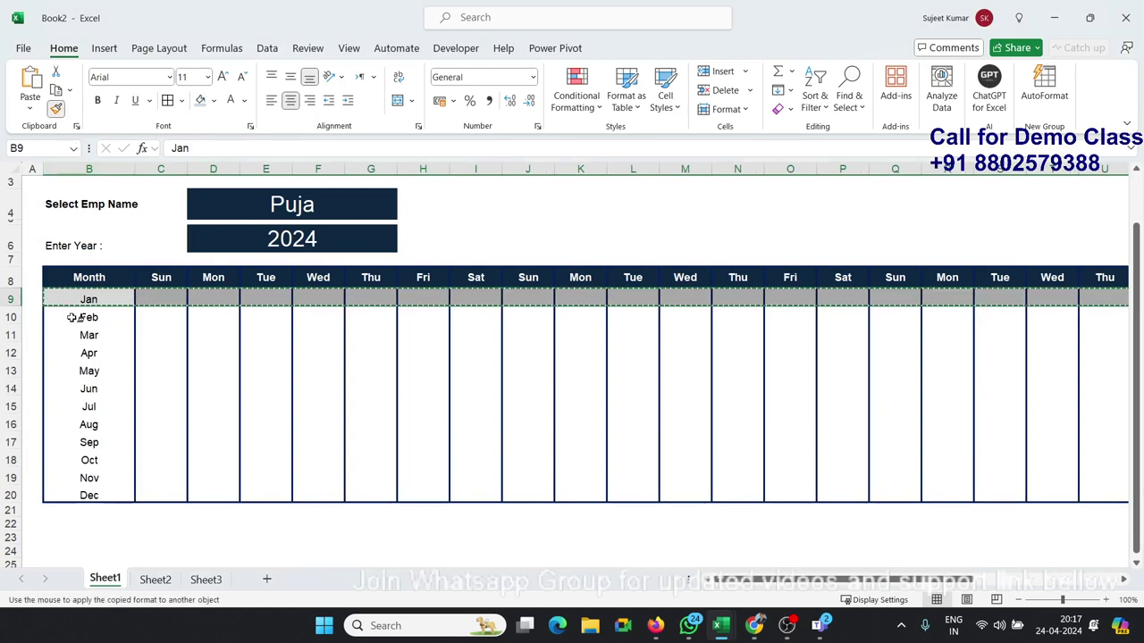
left_click(56, 108)
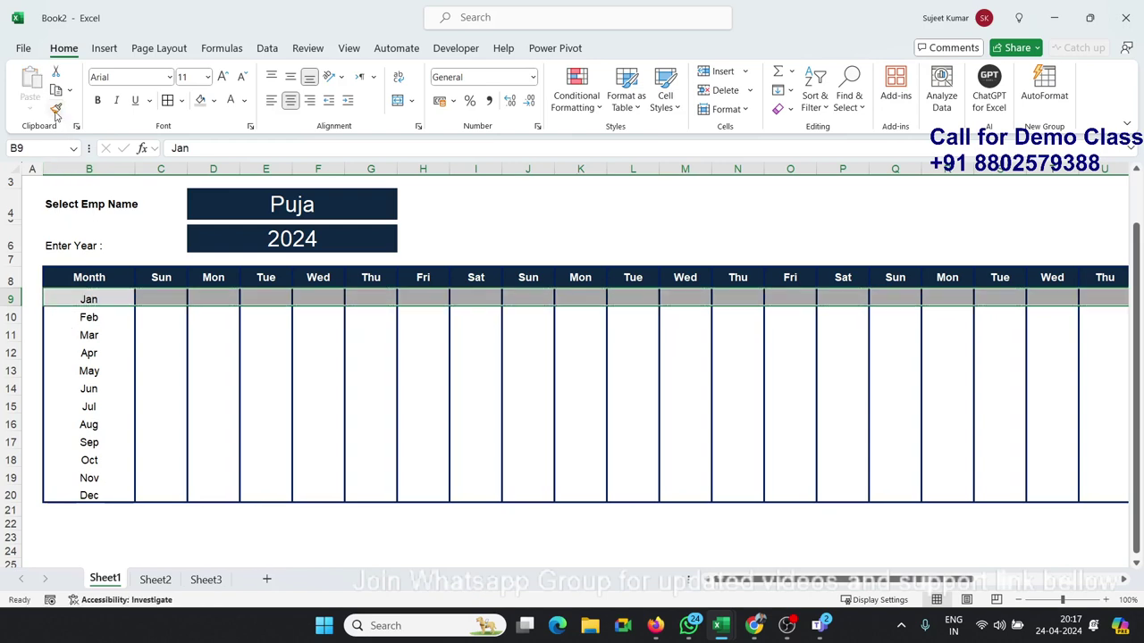
left_click(57, 109)
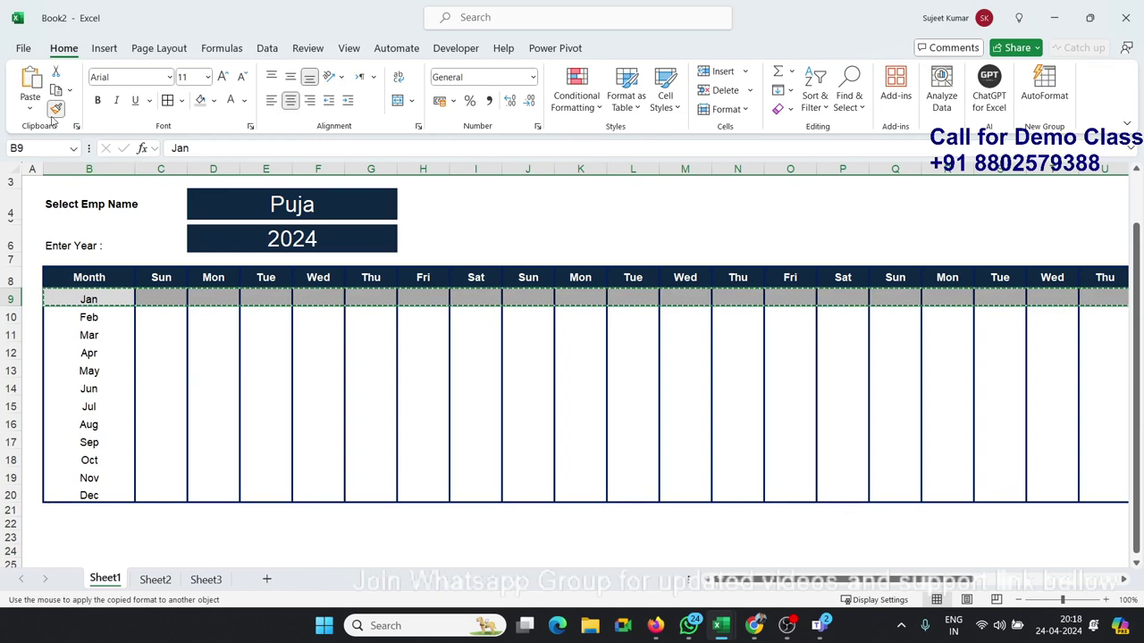
left_click(55, 109)
left_click(54, 111)
left_click(52, 334)
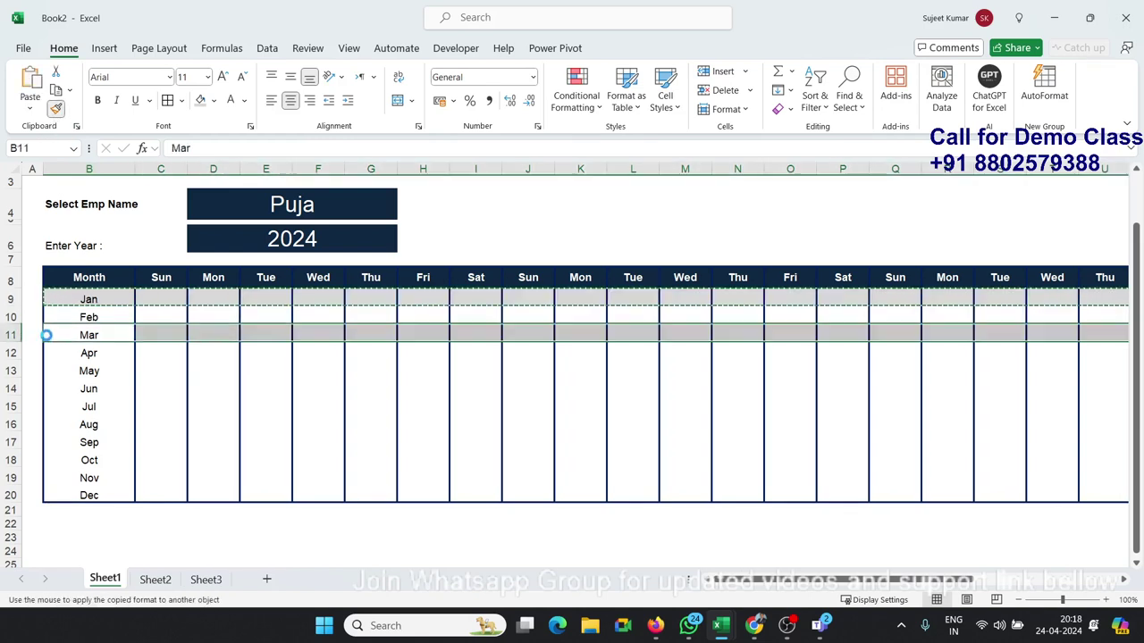
left_click(53, 371)
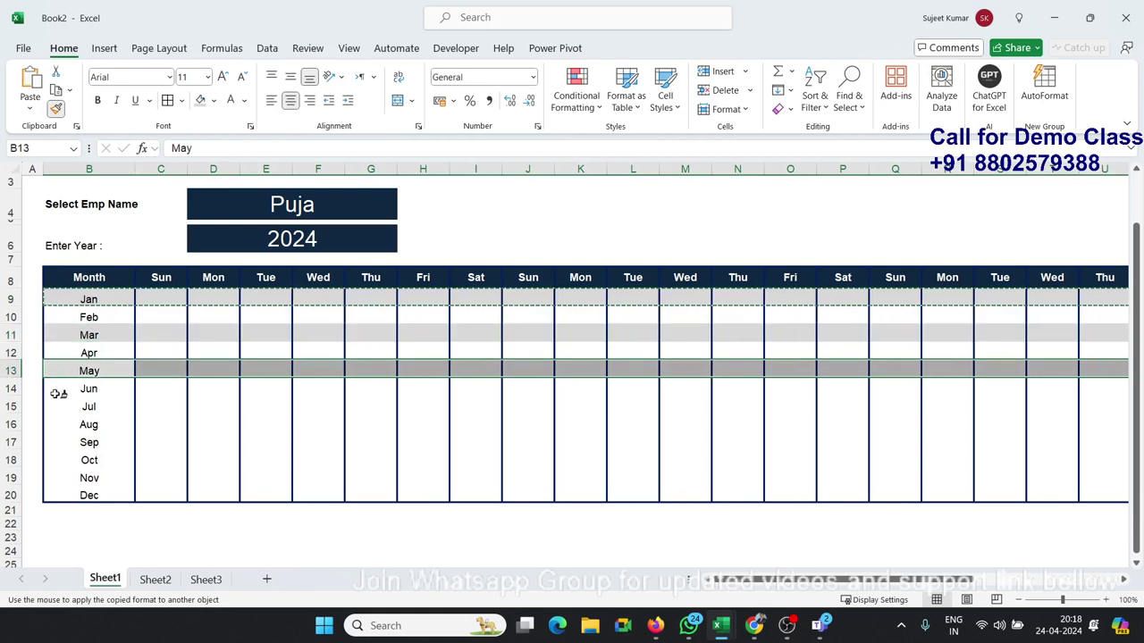
left_click(58, 407)
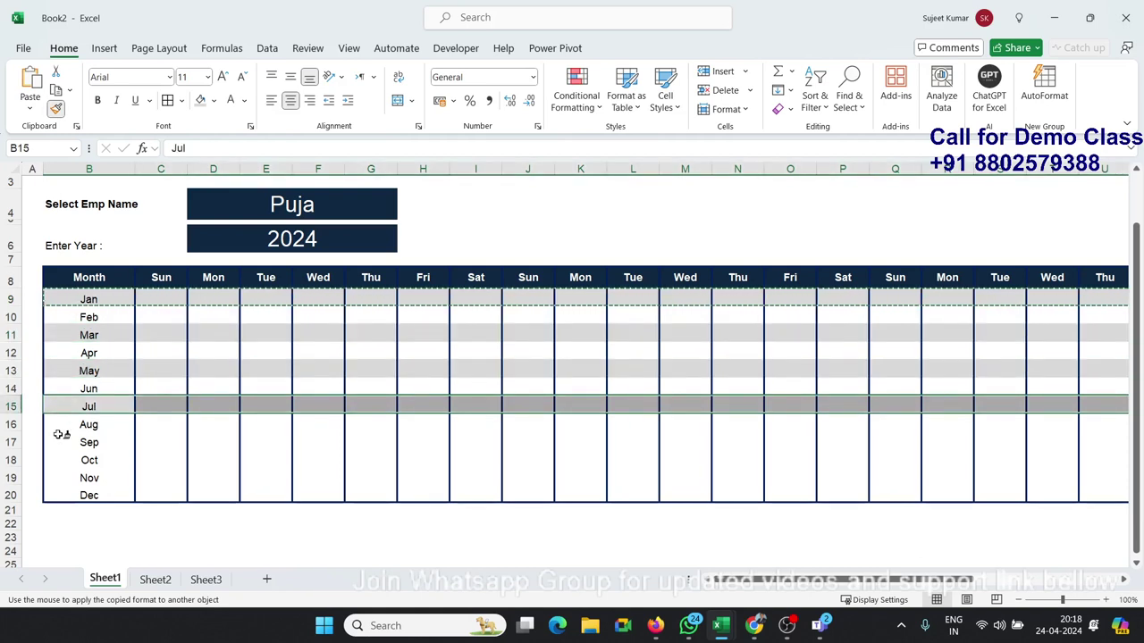
left_click(59, 442)
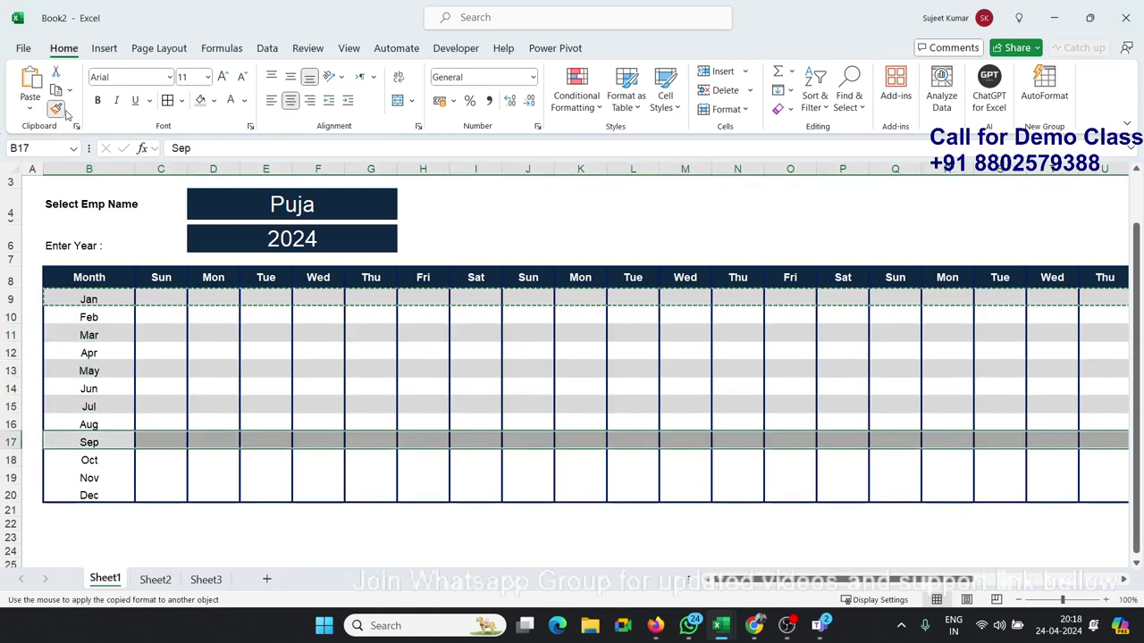
left_click(54, 478)
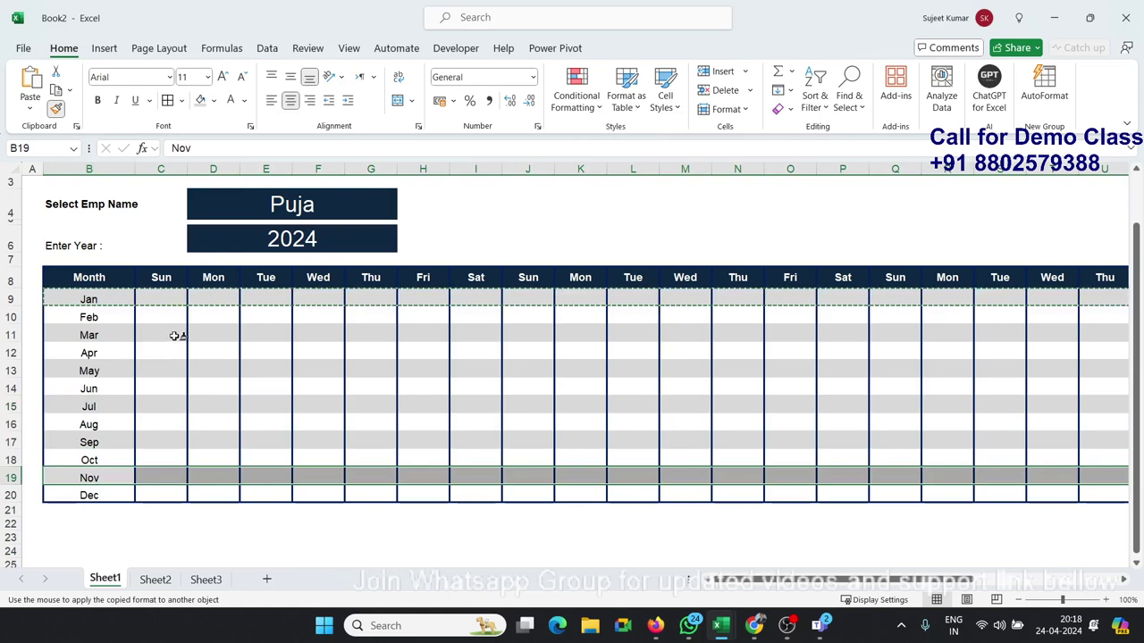
key("Escape")
left_click(520, 232)
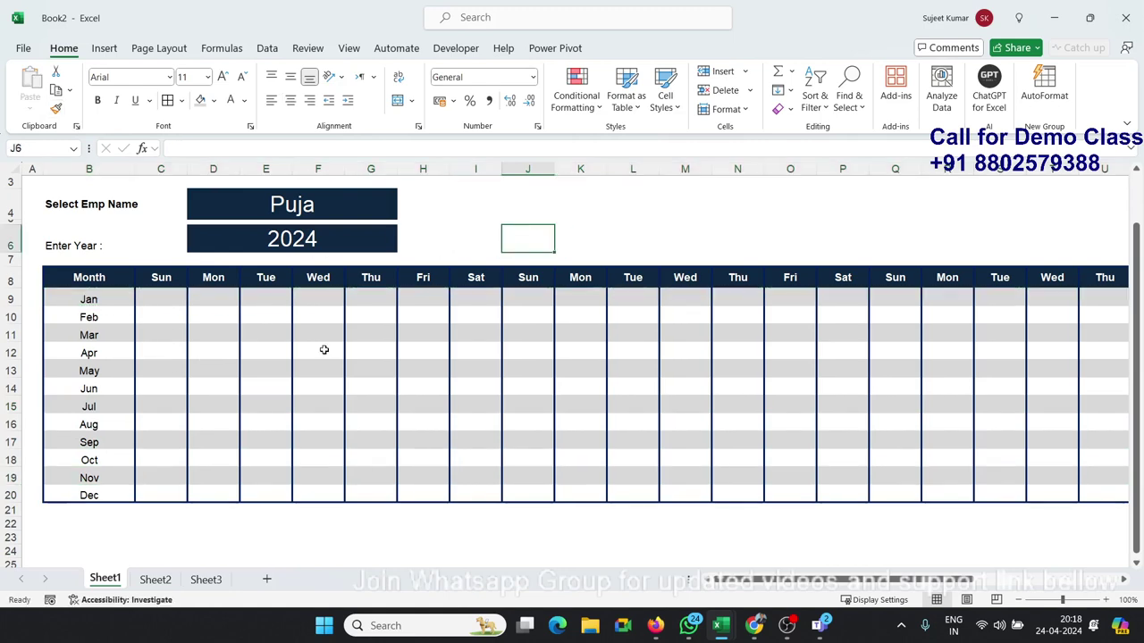
Step: Make the left, middle and right border lines of the Sun-to-end weekday headers white
left_click(219, 368)
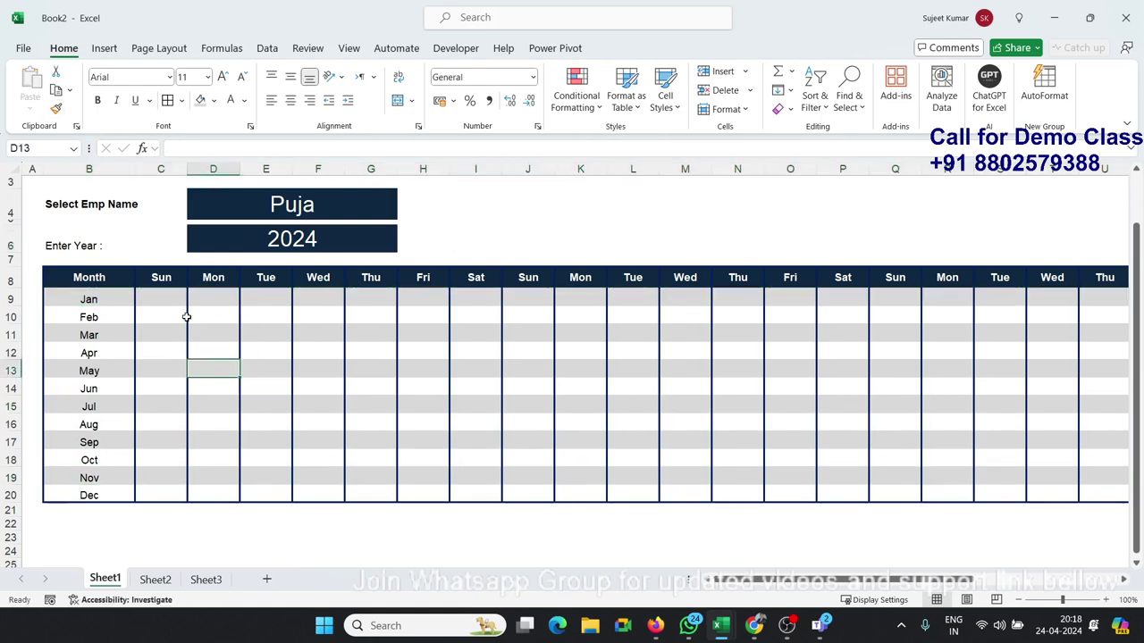
left_click(134, 272)
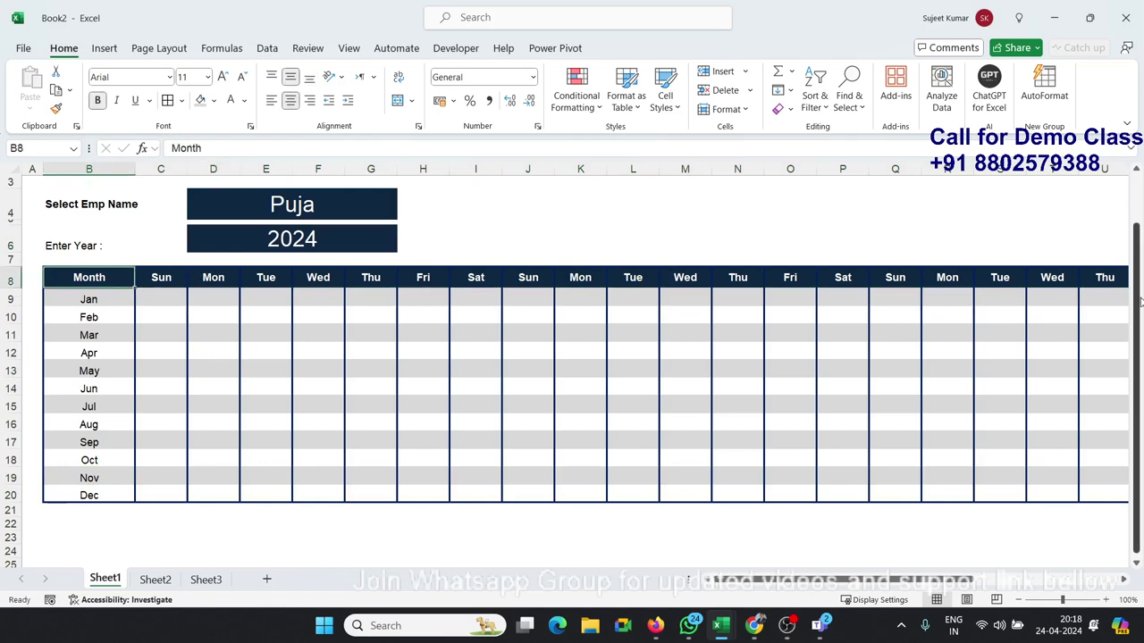
key("ctrl+shift+Right")
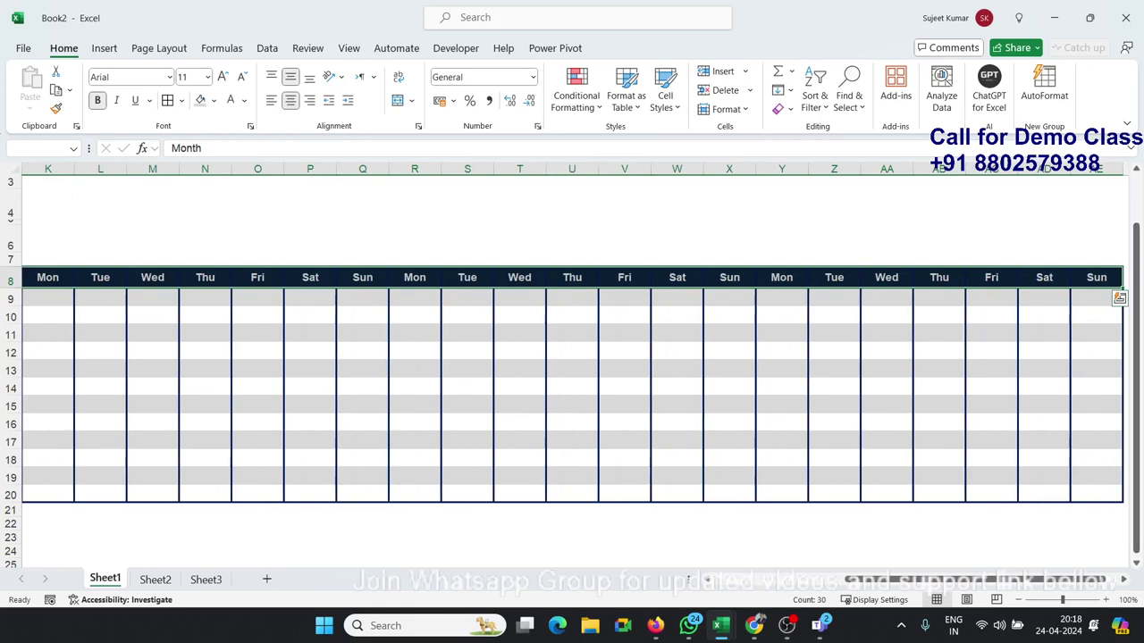
key("ctrl+BackSpace")
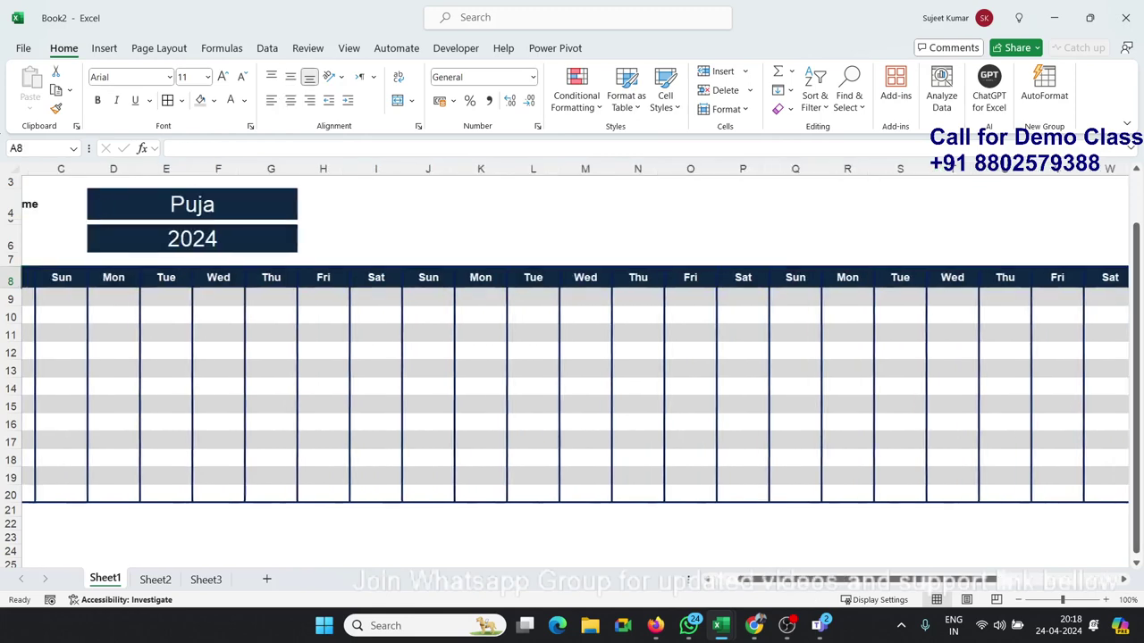
left_click_drag(161, 277, 1117, 286)
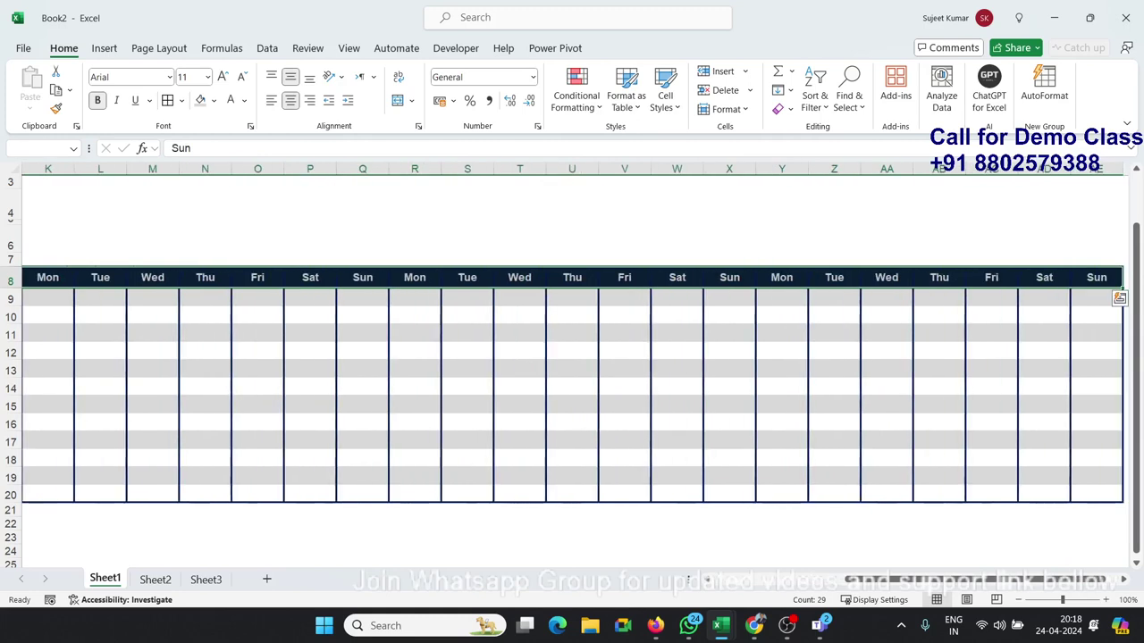
right_click(1032, 280)
left_click(929, 460)
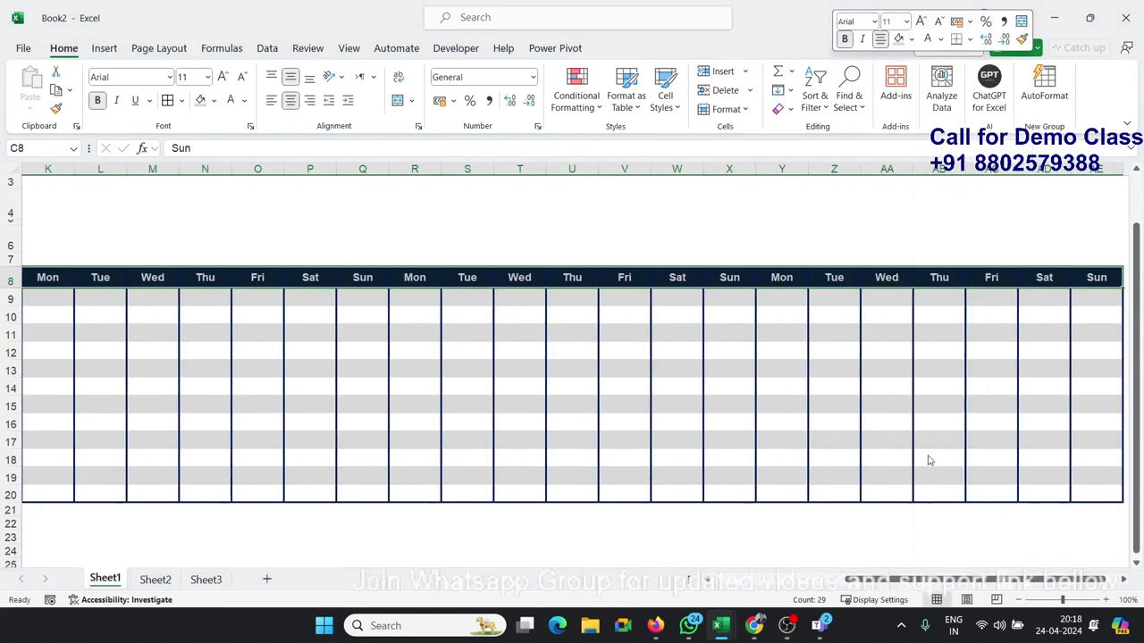
left_click(789, 429)
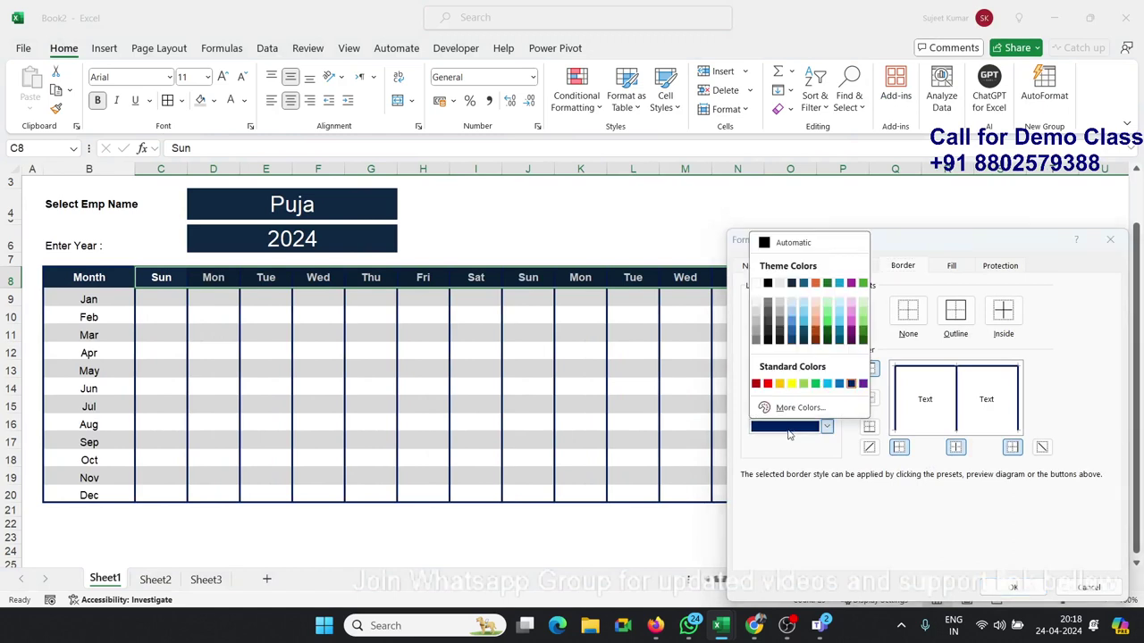
left_click(757, 283)
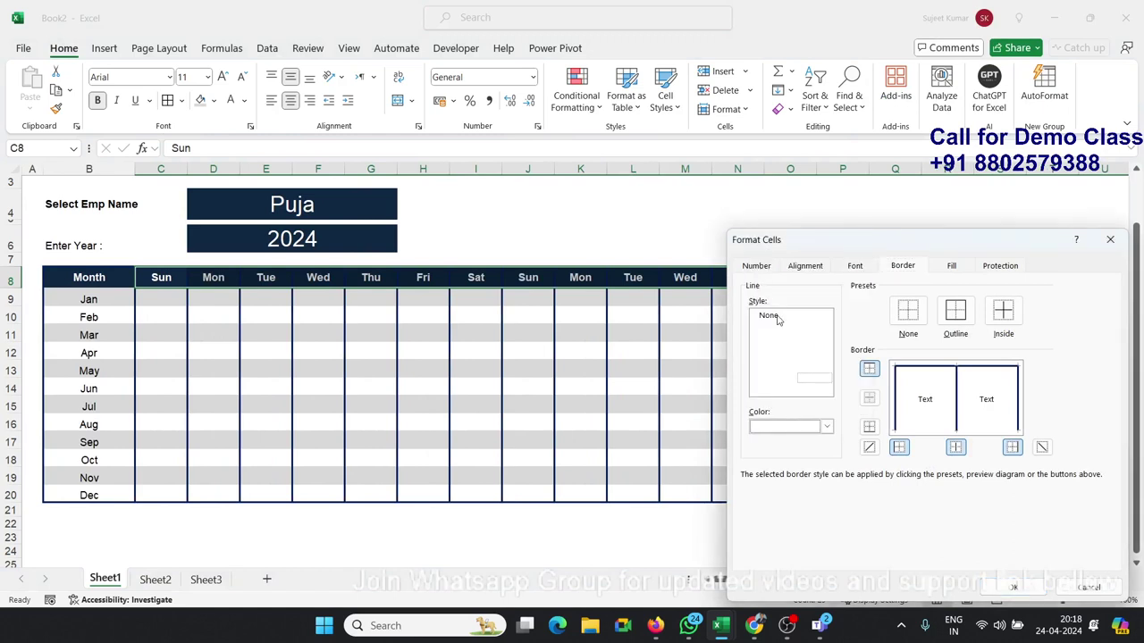
left_click(899, 389)
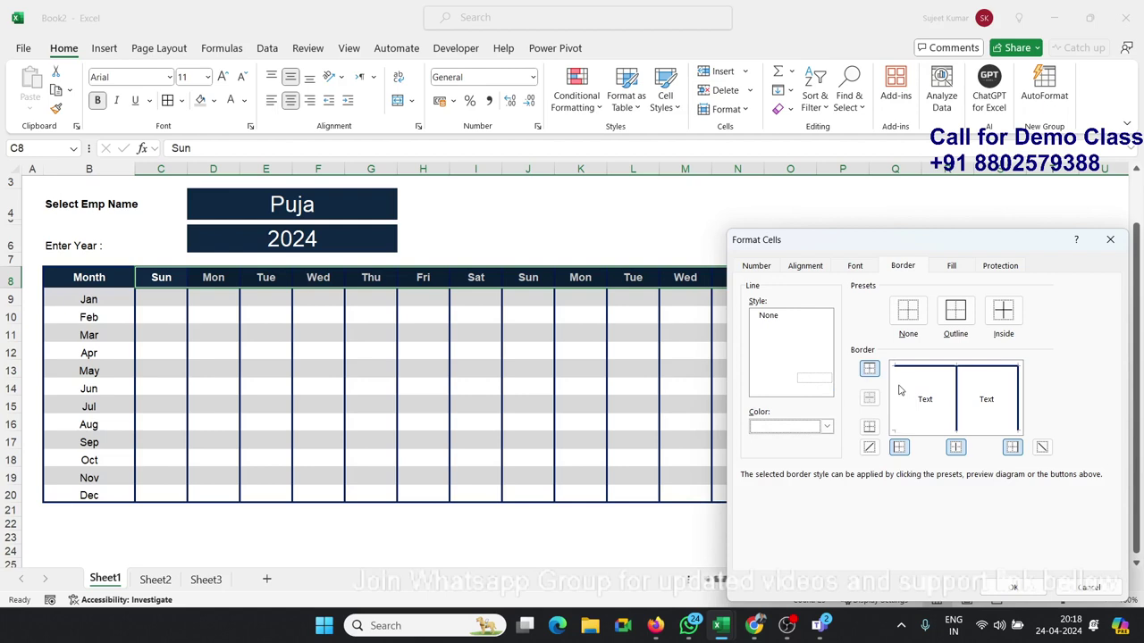
left_click(955, 398)
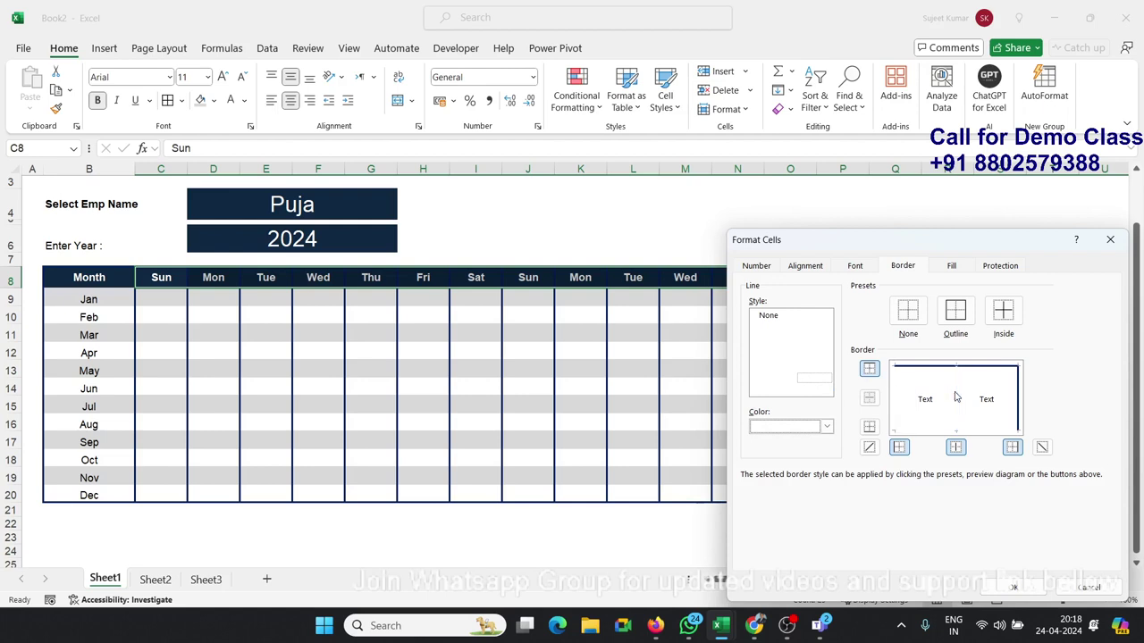
left_click(1013, 399)
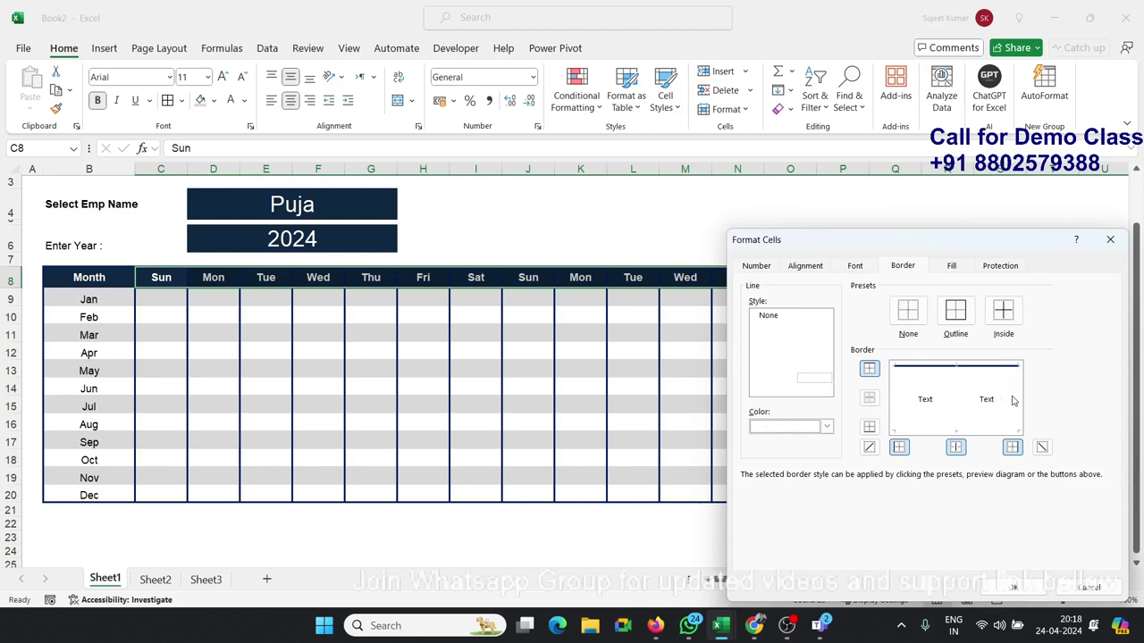
left_click(1013, 588)
Step: Set white top and left borders on the whole header row B8:AE8
left_click(652, 465)
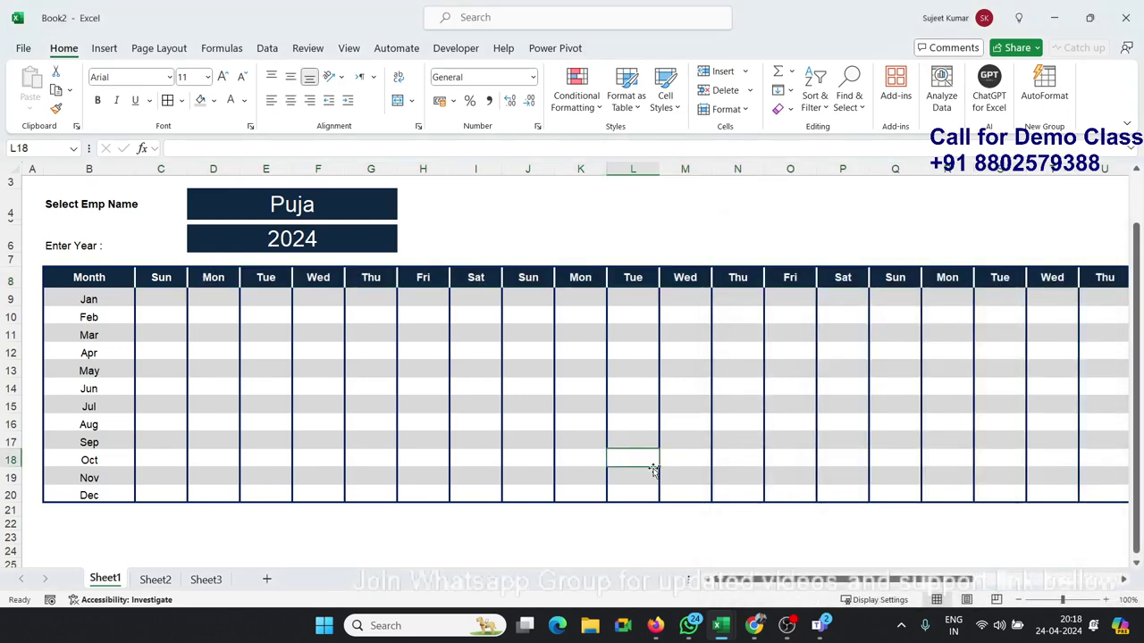
left_click(122, 280)
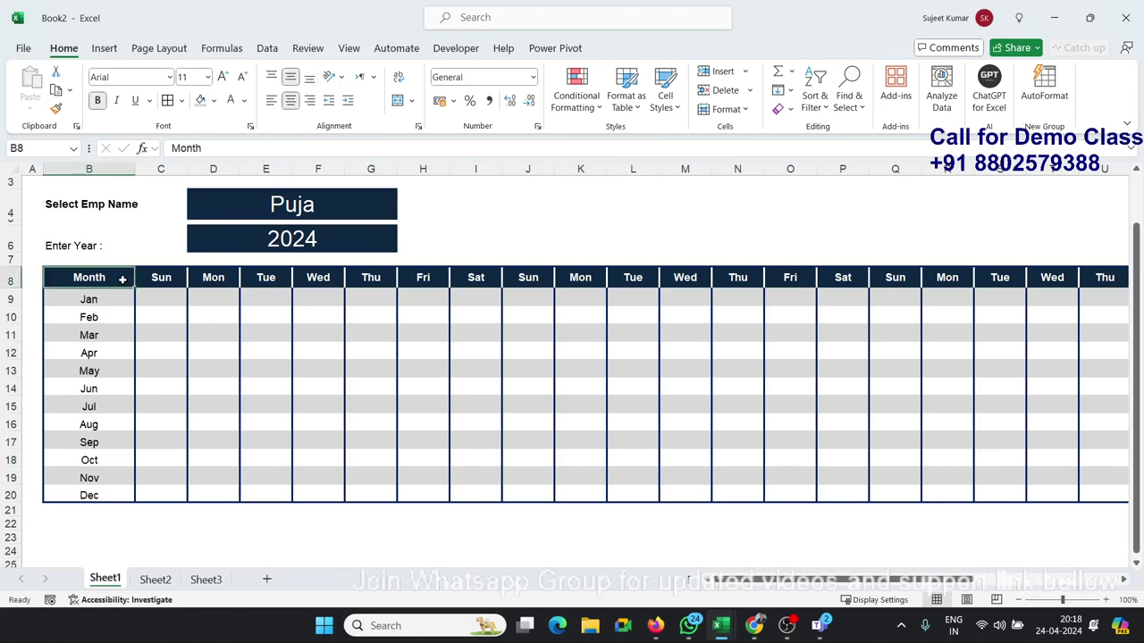
key("ctrl+shift+Right")
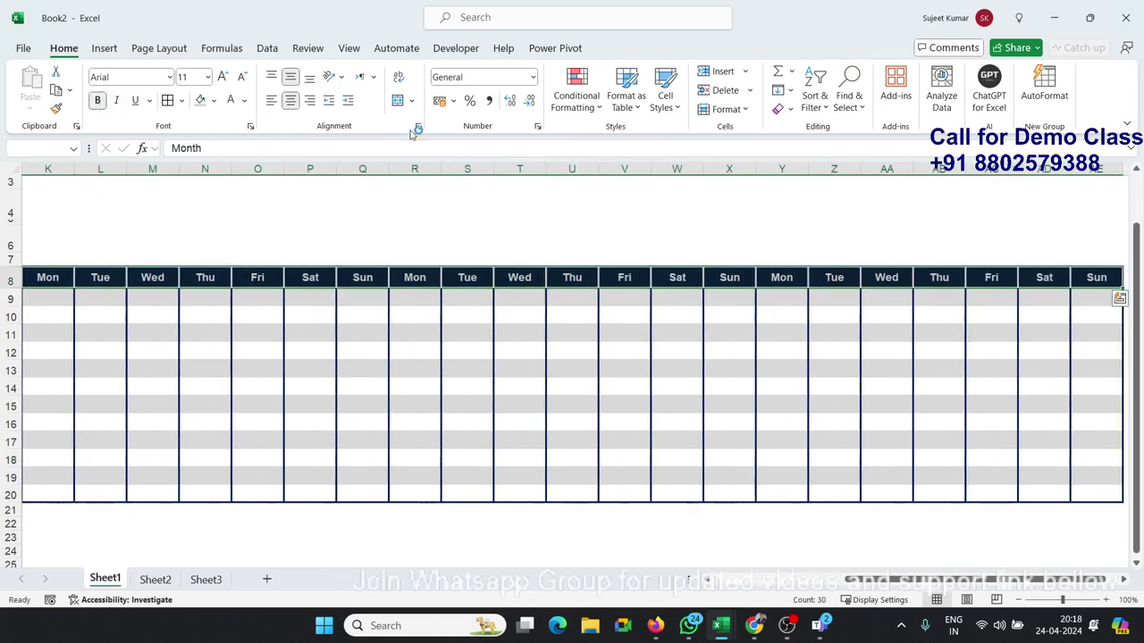
left_click(537, 126)
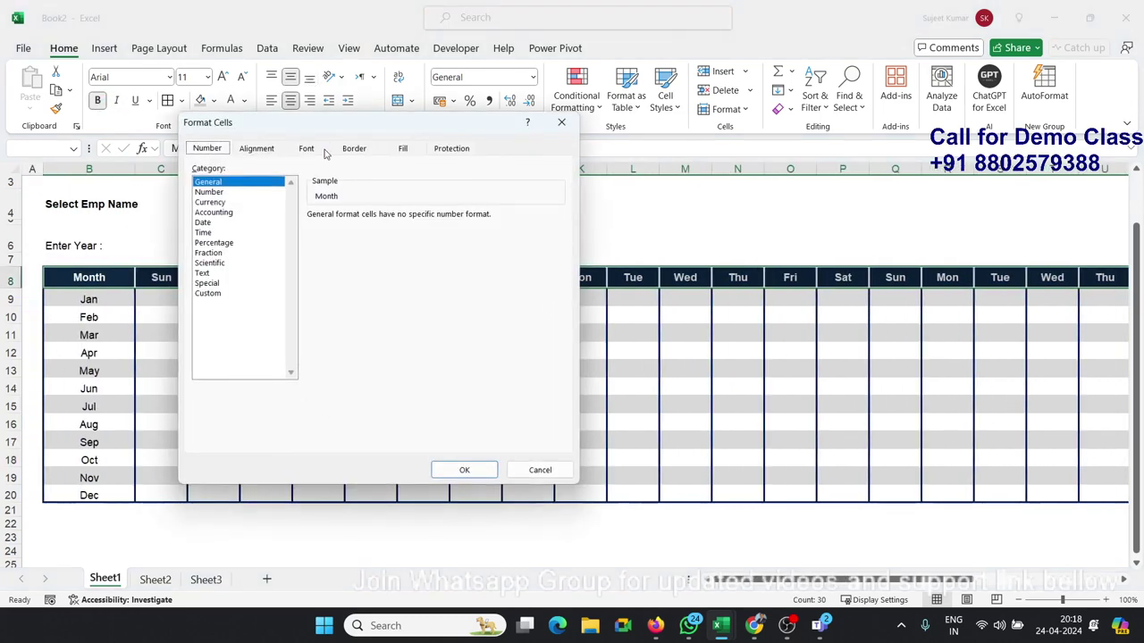
left_click(355, 150)
left_click(268, 309)
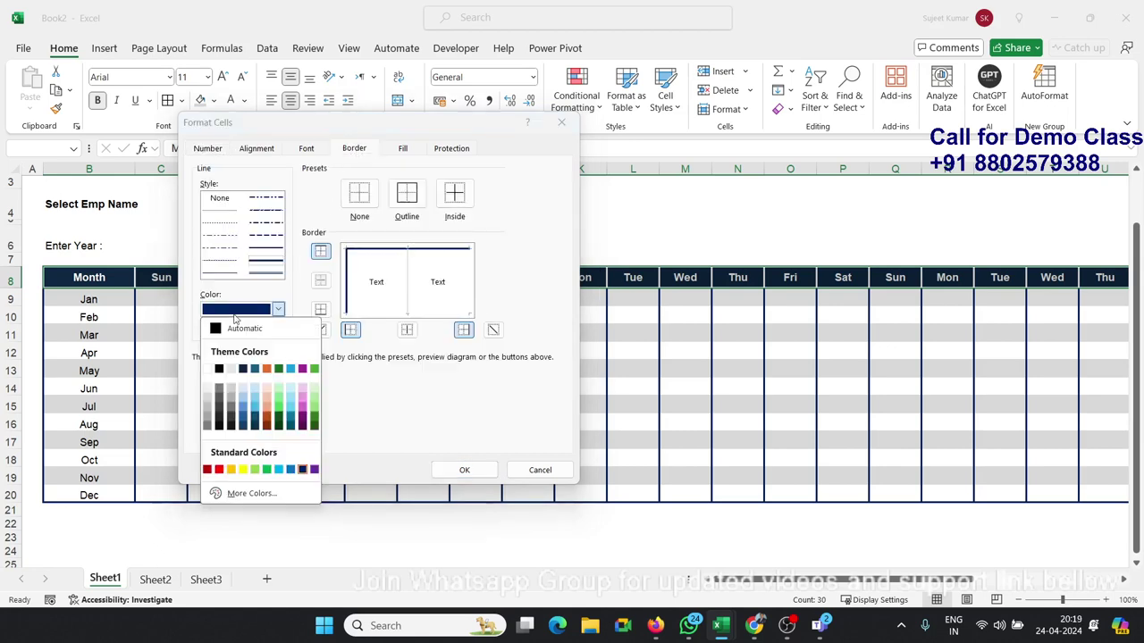
left_click(206, 370)
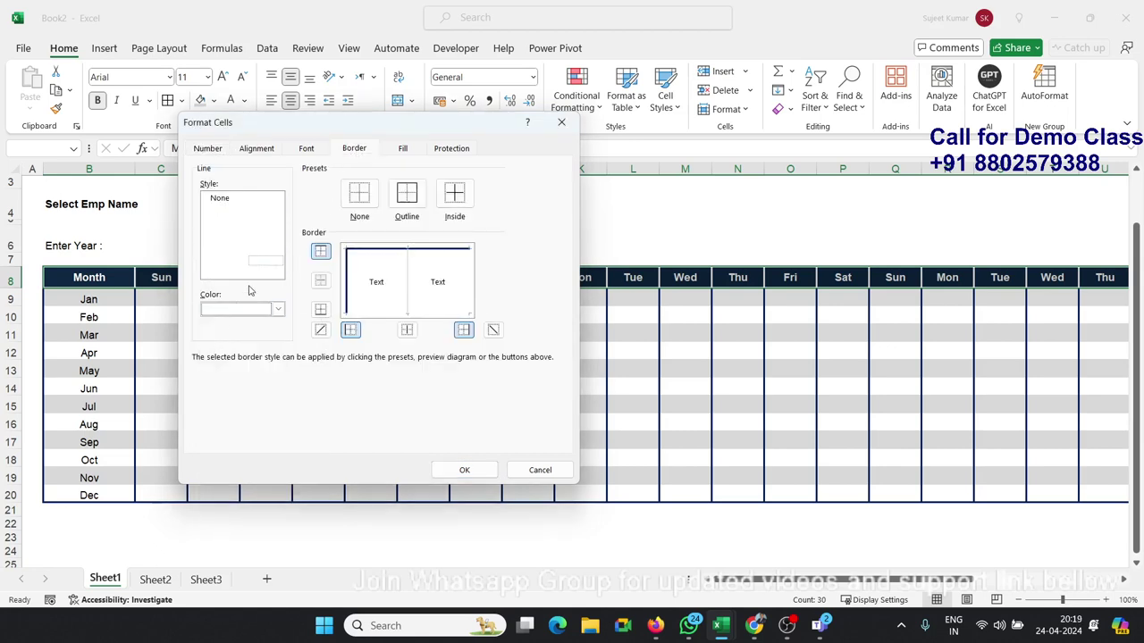
left_click(398, 246)
left_click(348, 300)
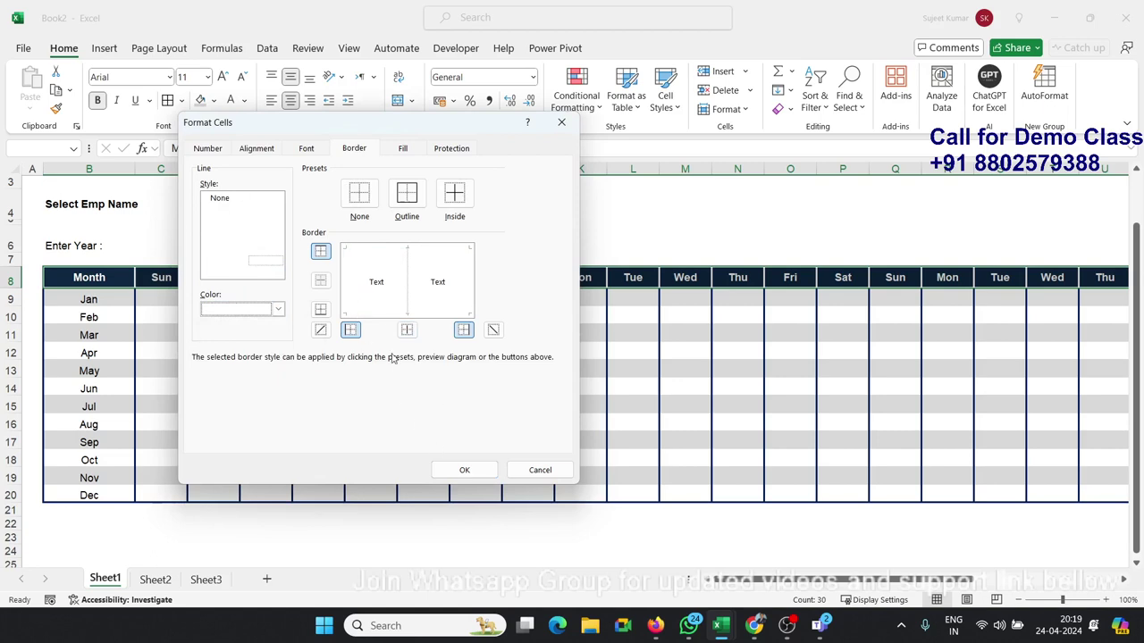
left_click(465, 470)
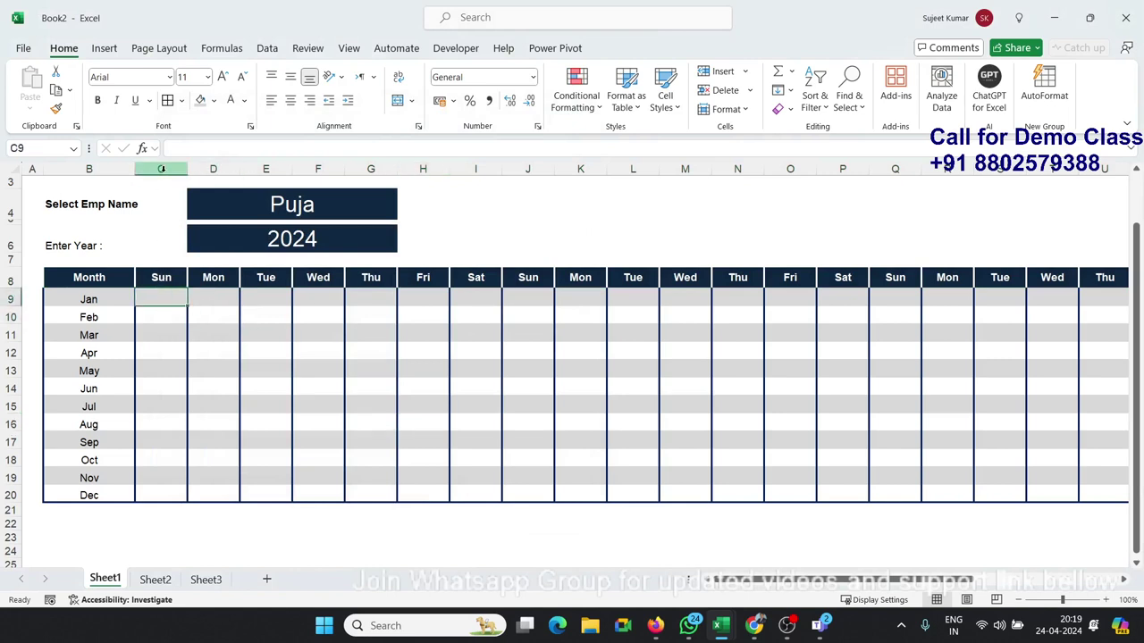
Step: Select day columns C through AE and drag a header border to narrow them
left_click(162, 171)
mouse_move(163, 171)
left_mouse_down()
mouse_move(1057, 168)
mouse_move(1053, 201)
left_mouse_up()
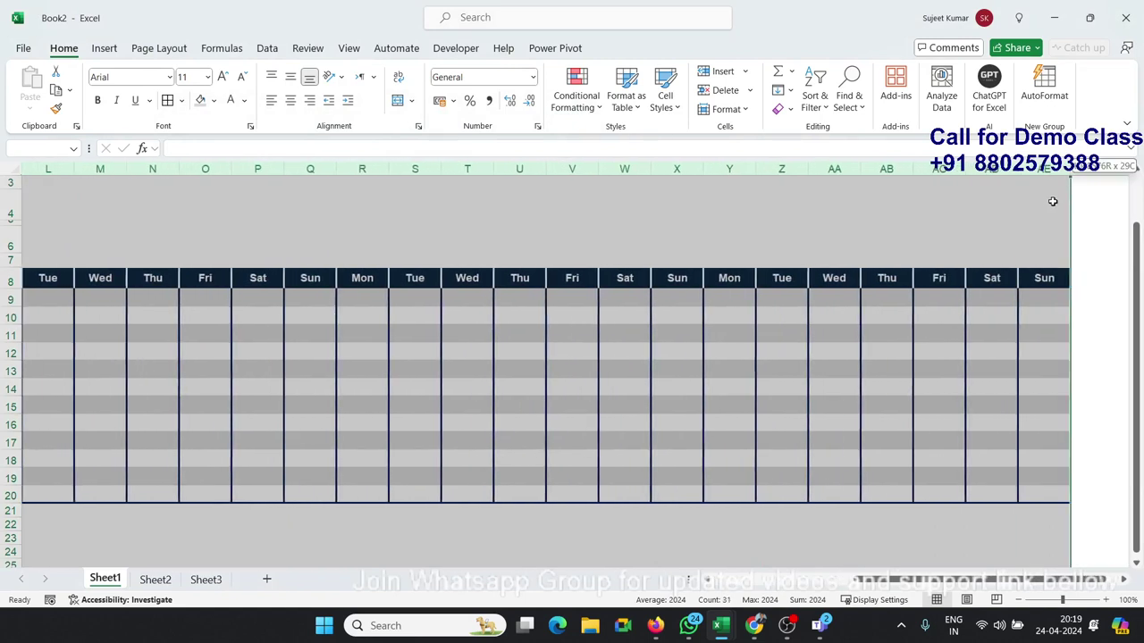
mouse_move(1045, 199)
left_mouse_down()
mouse_move(1077, 179)
mouse_move(1062, 170)
left_mouse_up()
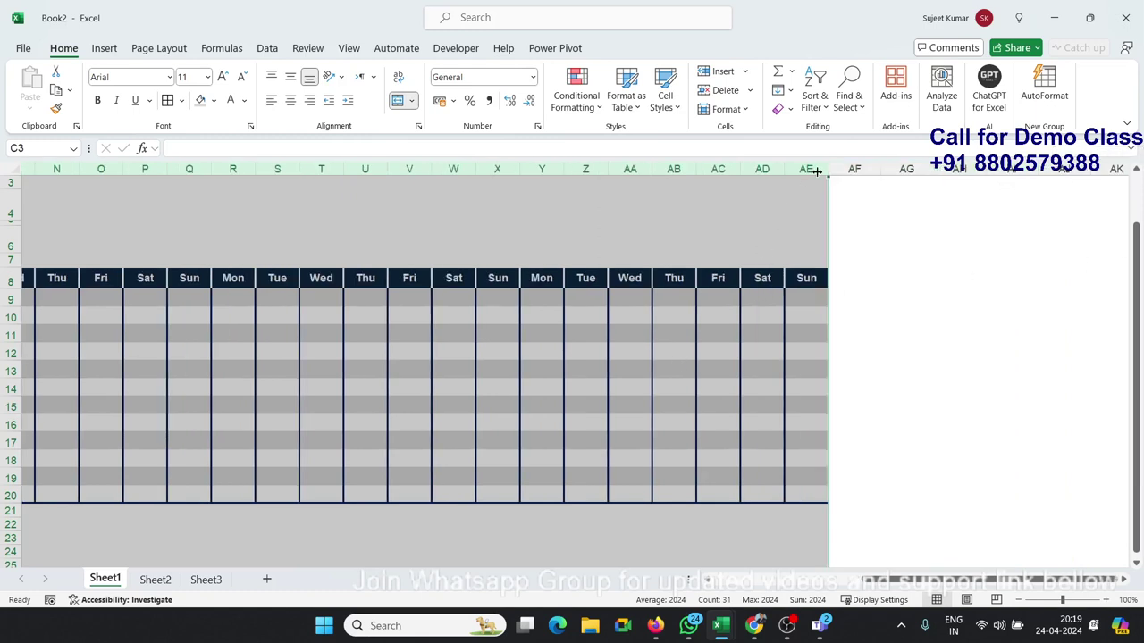
left_click(762, 168)
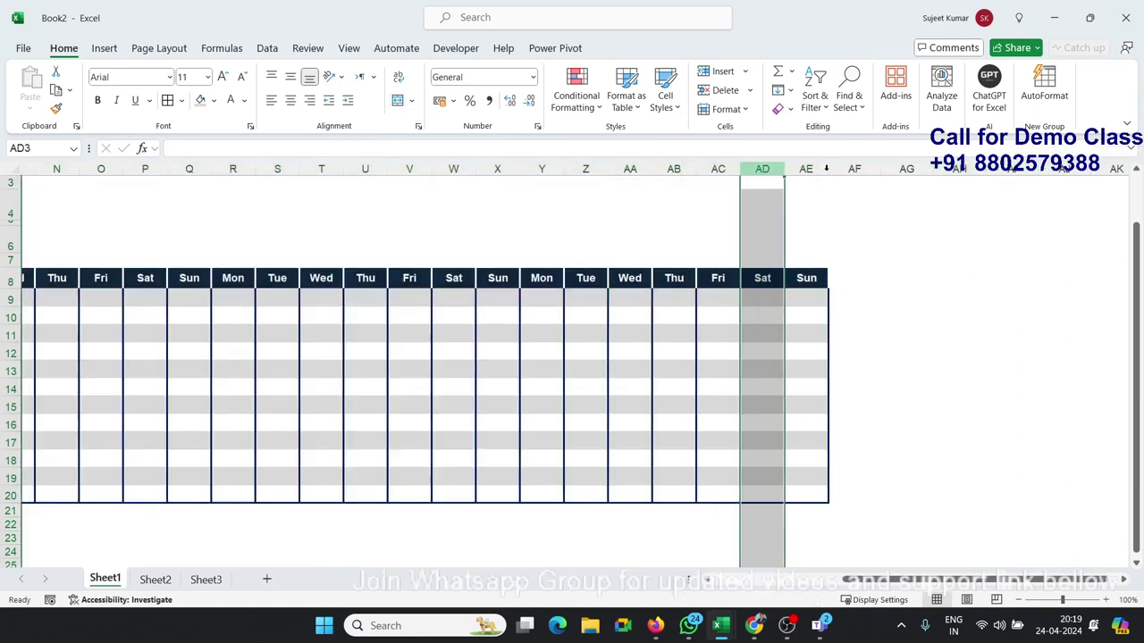
left_click_drag(807, 167, 810, 166)
left_click(811, 166)
key("Left")
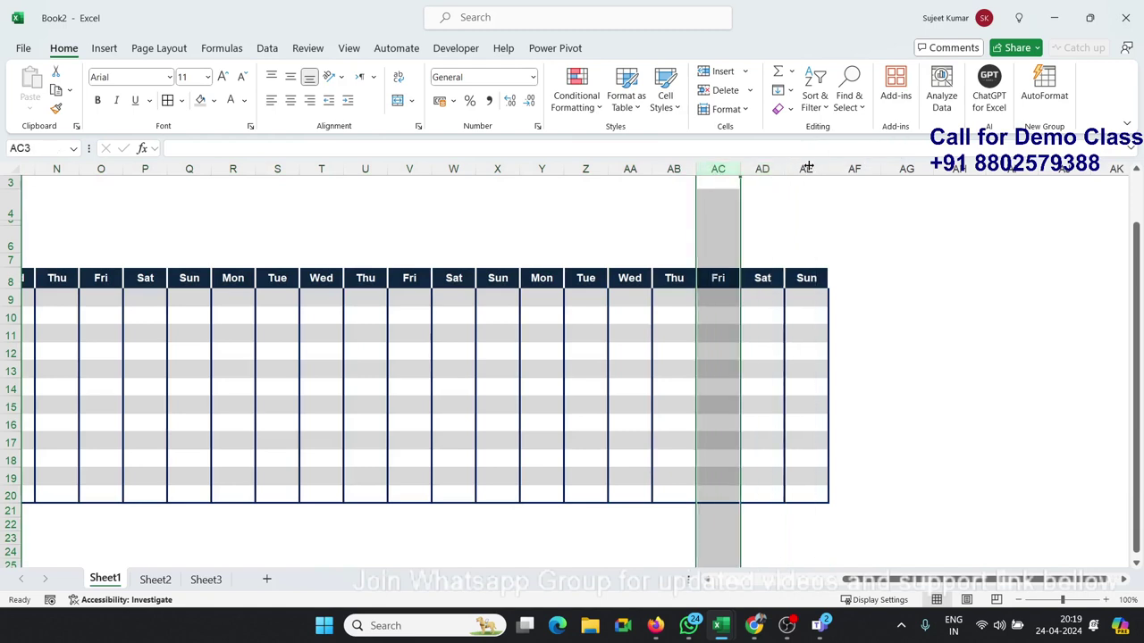
left_click(827, 196)
Step: Reselect the day columns from AE back to C using keyboard shortcuts
key("Left")
key("Left")
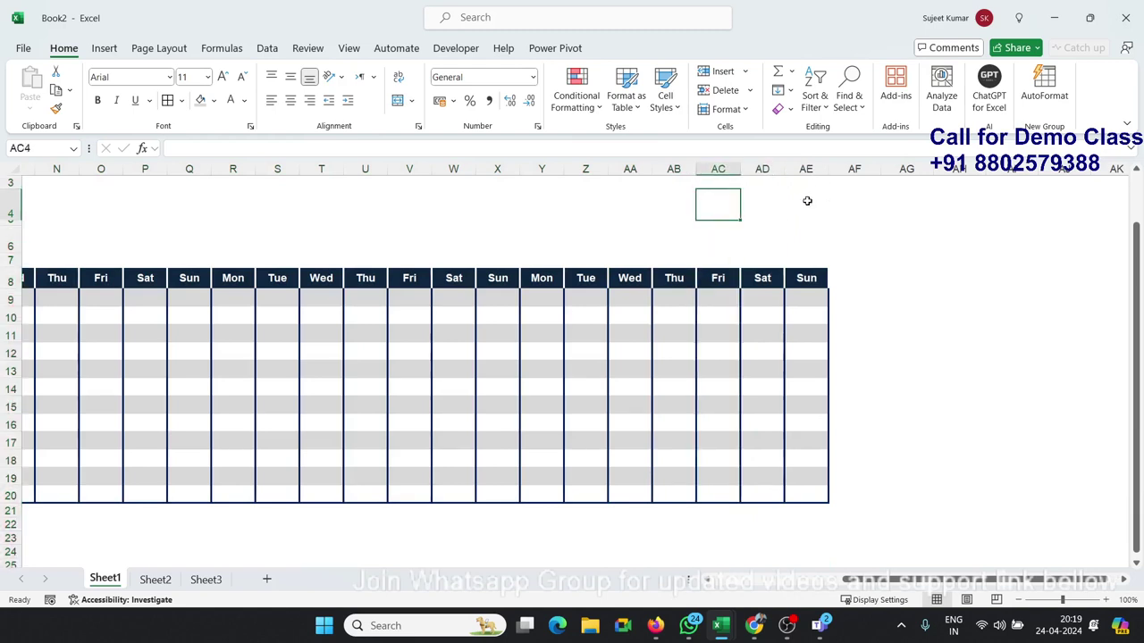
key("Right")
key("Left")
key("Down")
key("Down")
key("Down")
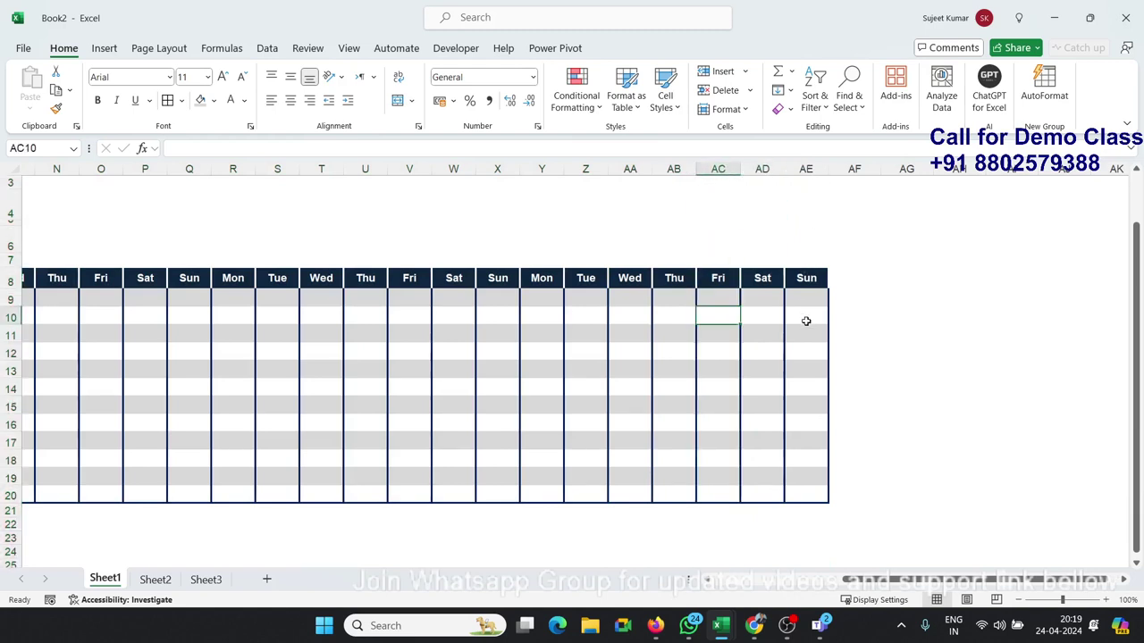
left_click(805, 321)
key("Right")
key("Left")
key("ctrl+space")
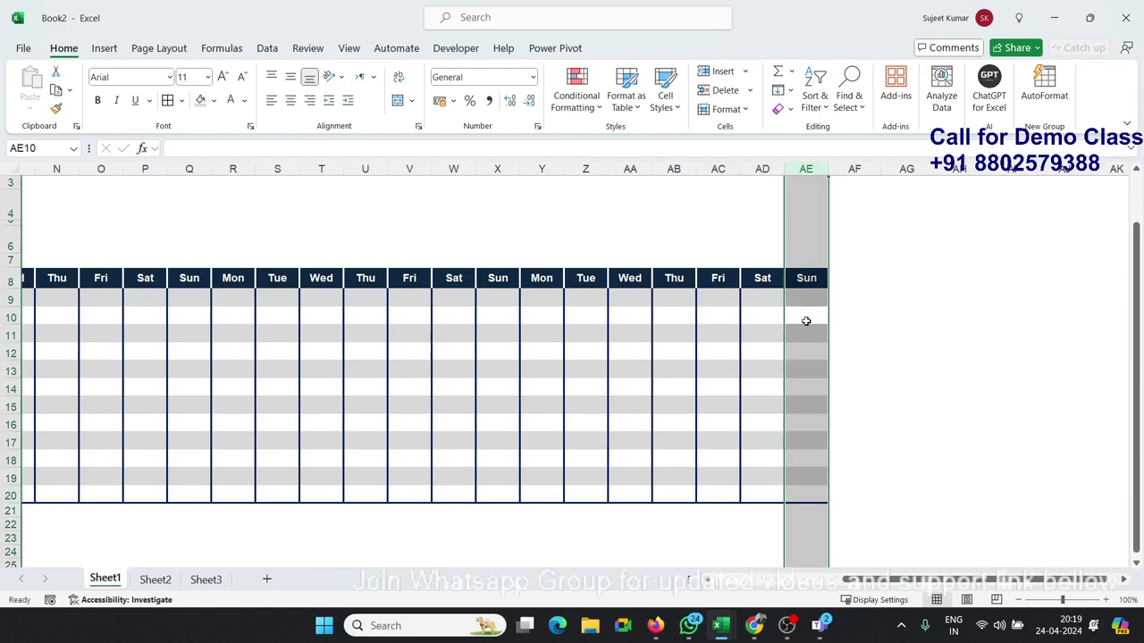
key("ctrl+shift+Left")
key("shift+Right")
key("shift+Right")
key("shift+Right")
key("shift+Right")
key("shift+Right")
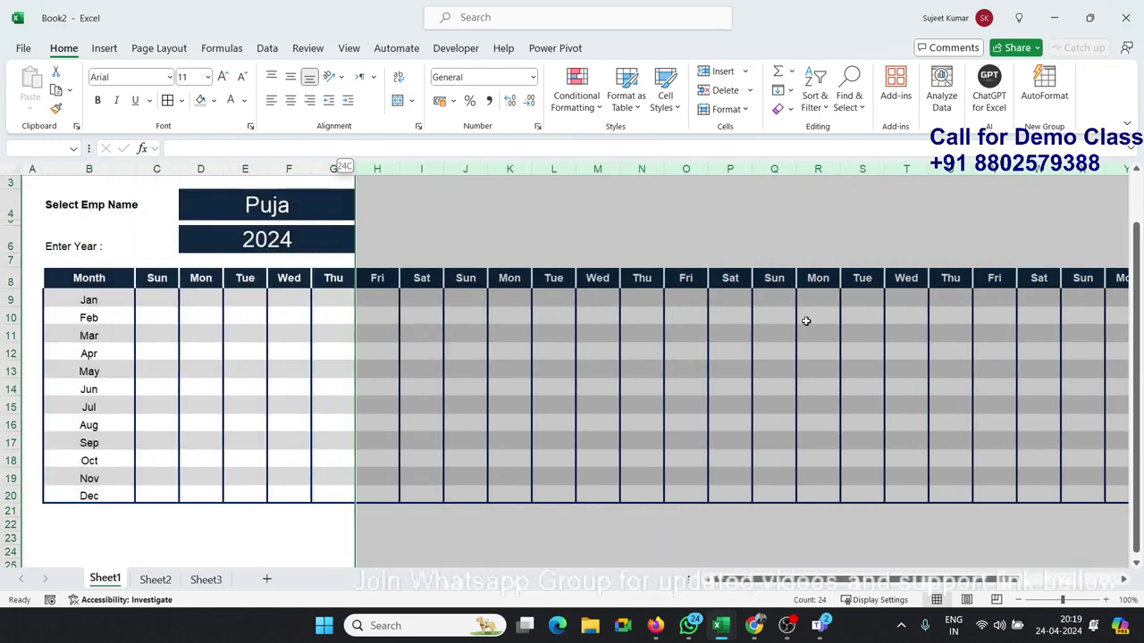
key("shift+Left")
key("shift+Left")
key("shift+Left")
key("shift+Left")
key("shift+Left")
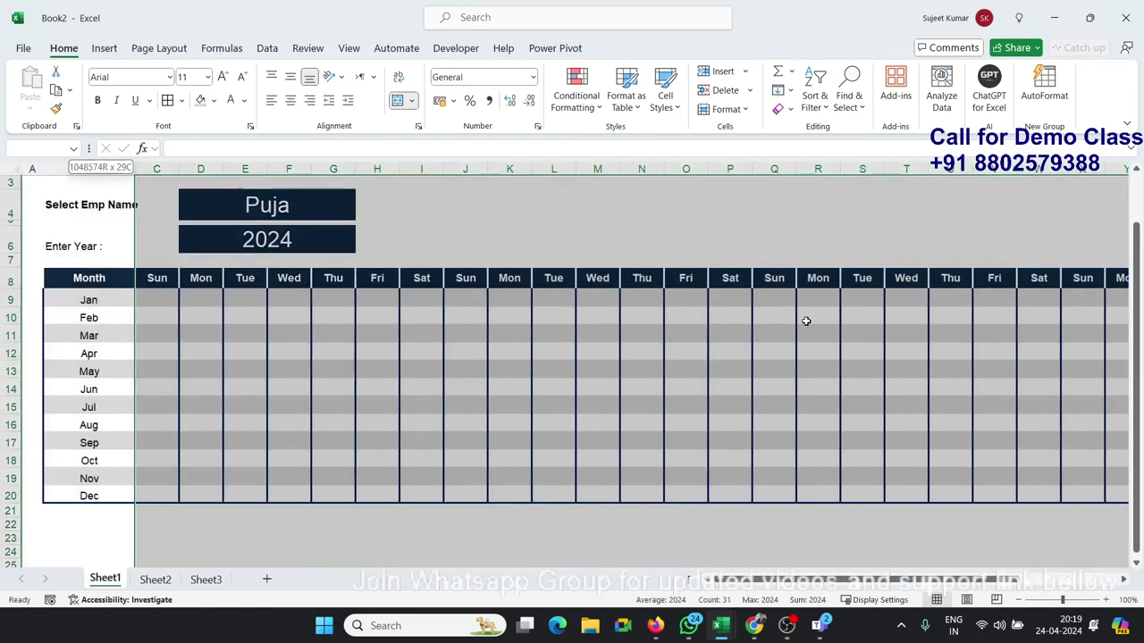
key("shift+Down")
key("shift+Down")
key("shift+Down")
key("shift+Down")
key("shift+Down")
key("shift+Down")
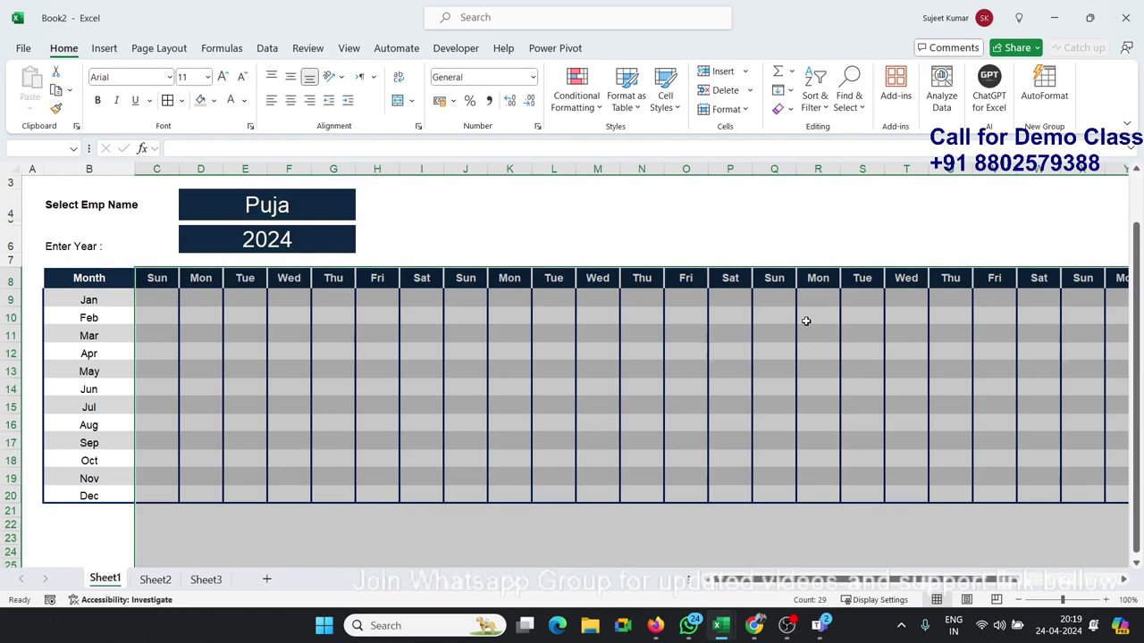
key("ctrl+q")
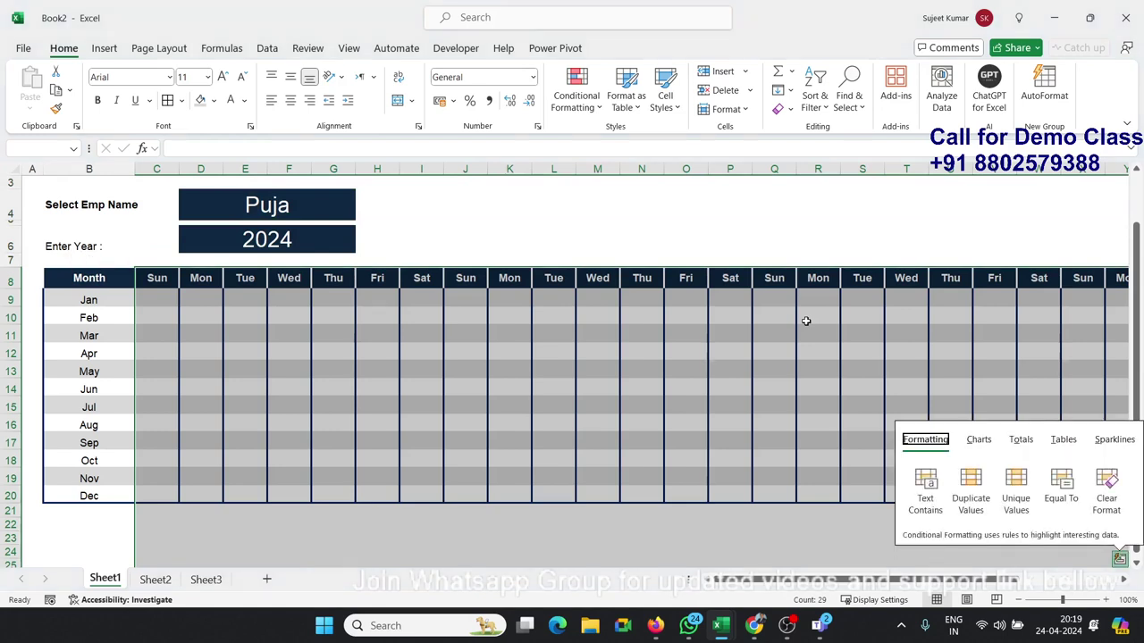
key("Escape")
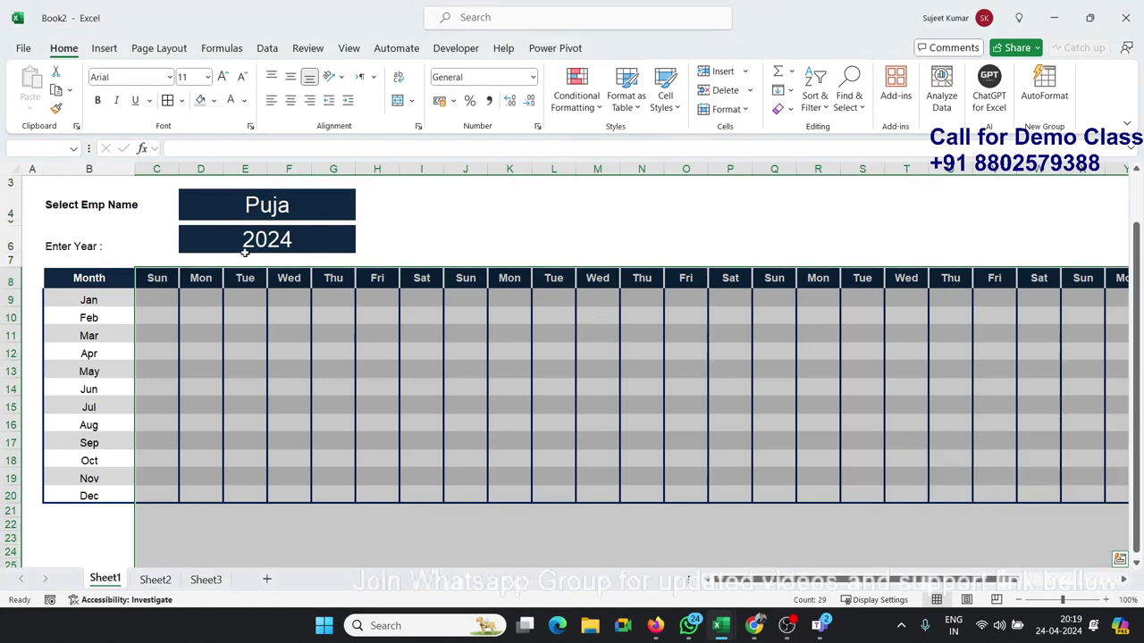
Step: Reselect columns C to AE, then deselect to view the narrowed table
right_click(231, 284)
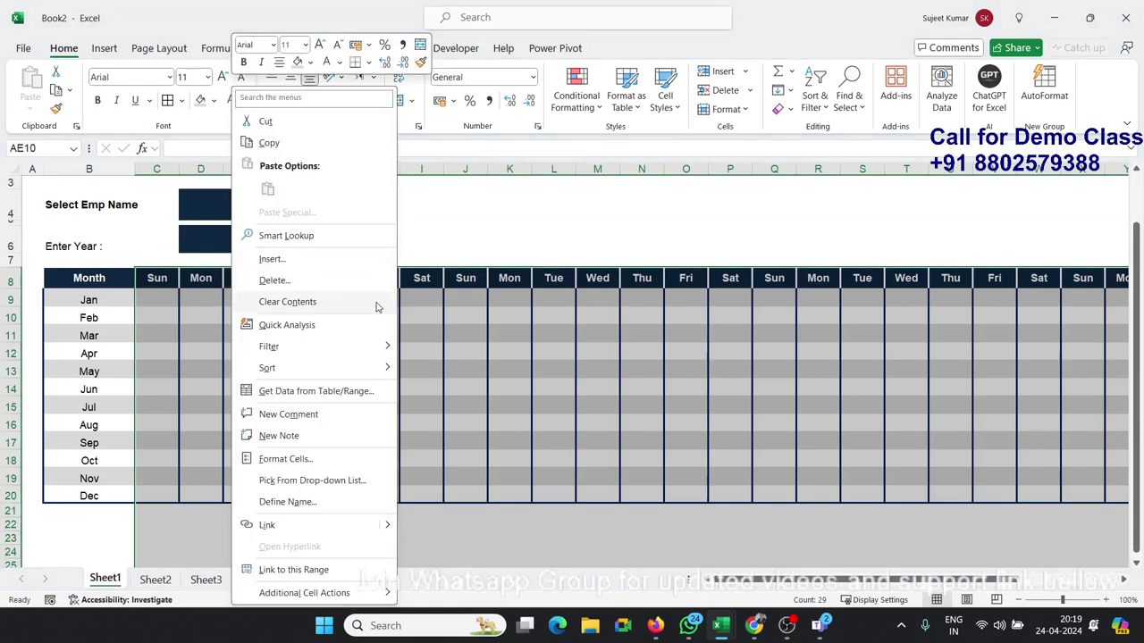
key("Escape")
left_click(362, 206)
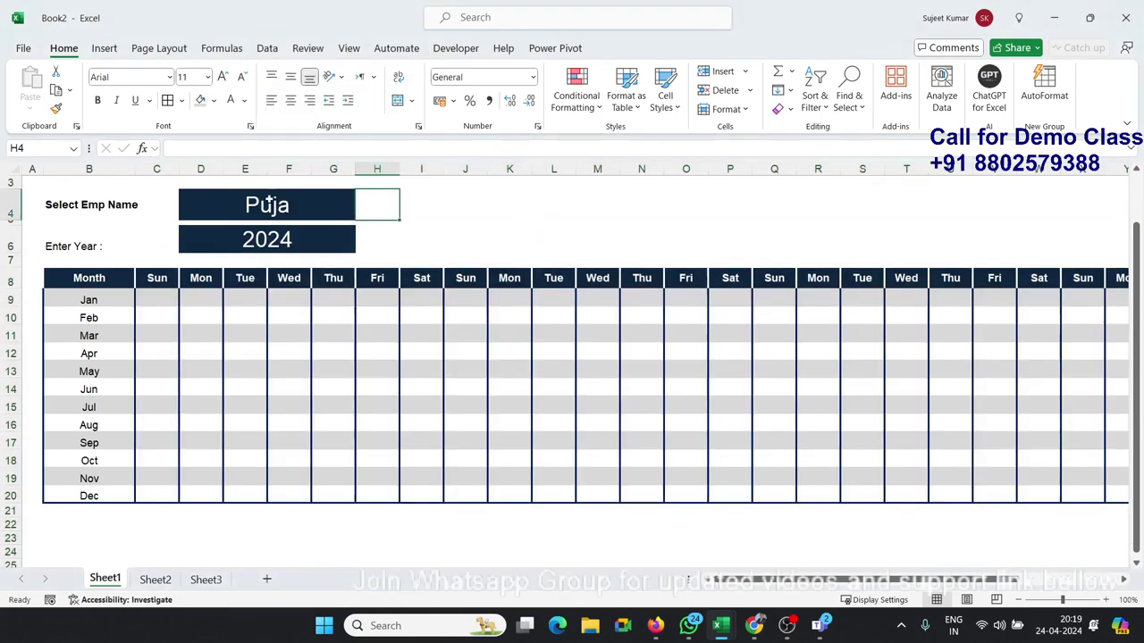
mouse_move(156, 169)
left_mouse_down()
mouse_move(1096, 168)
mouse_move(830, 188)
mouse_move(864, 176)
mouse_move(847, 168)
left_mouse_up()
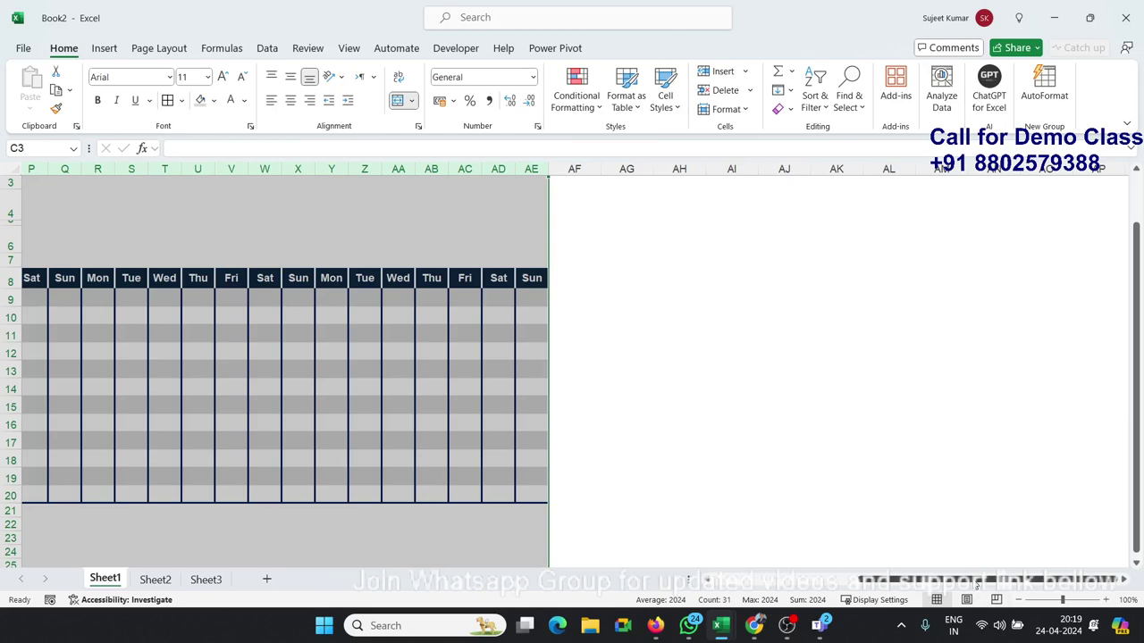
scroll(804, 561, "left", 5)
left_click(721, 443)
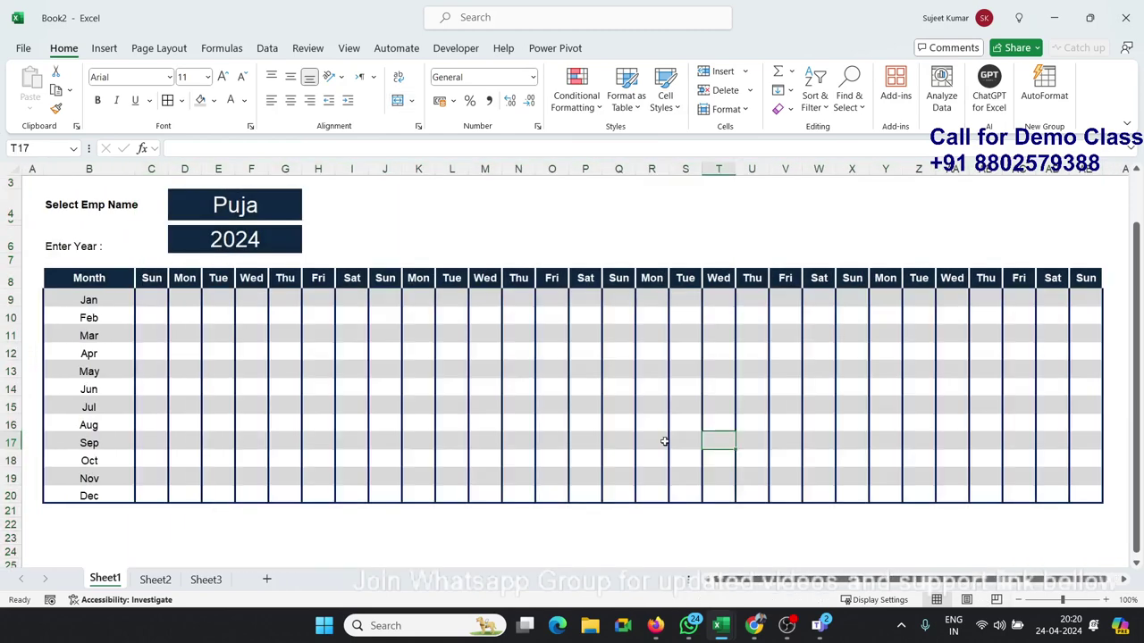
Step: Type 'KEY S' into cell B22 below the table to start the legend
left_click_drag(351, 391, 285, 390)
scroll(398, 390, "up", 1)
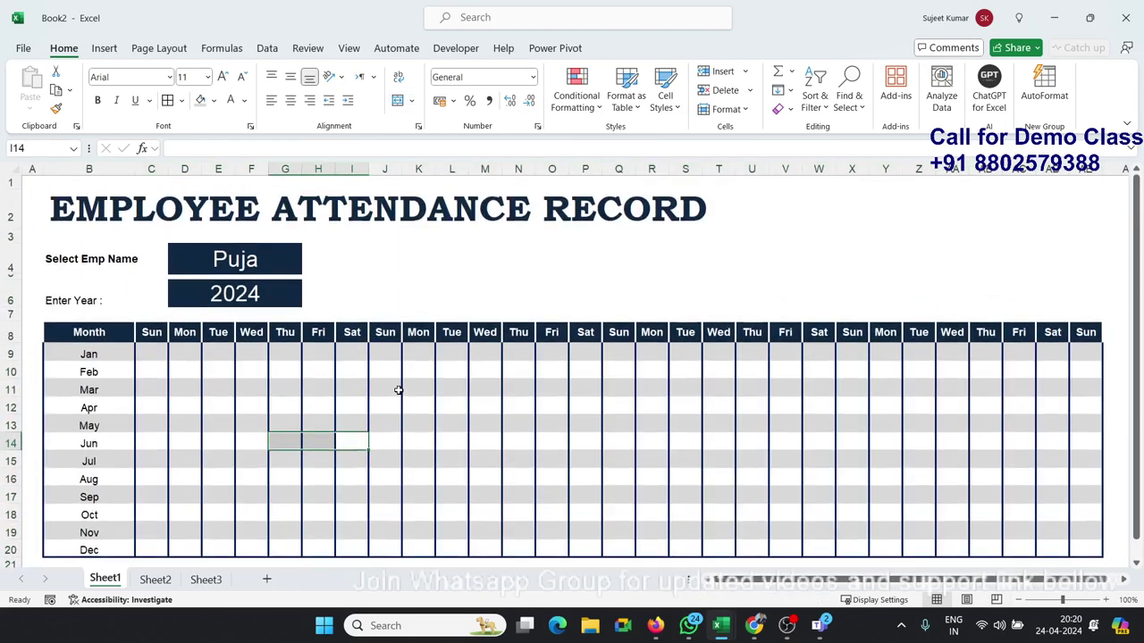
scroll(398, 390, "down", 1)
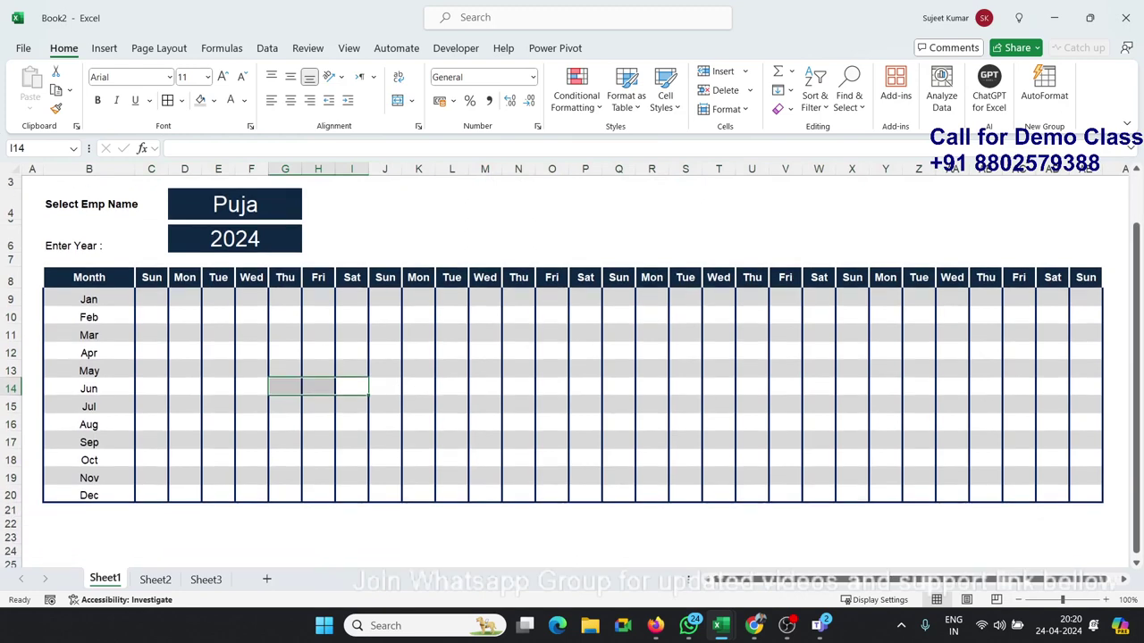
left_click(65, 527)
scroll(70, 518, "down", 1)
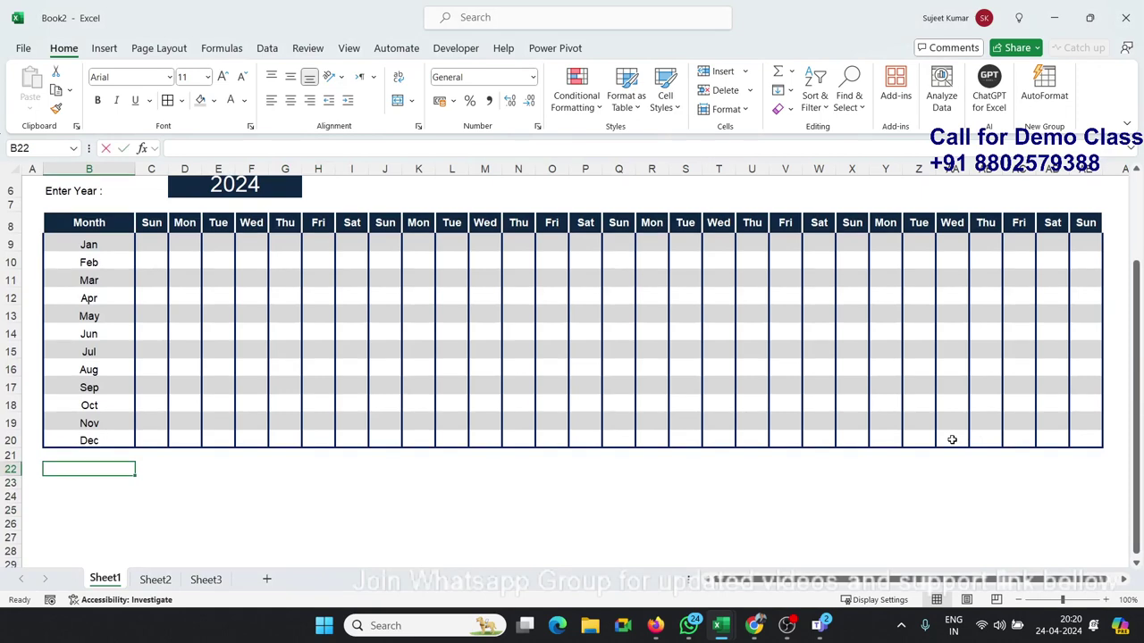
type("KEY")
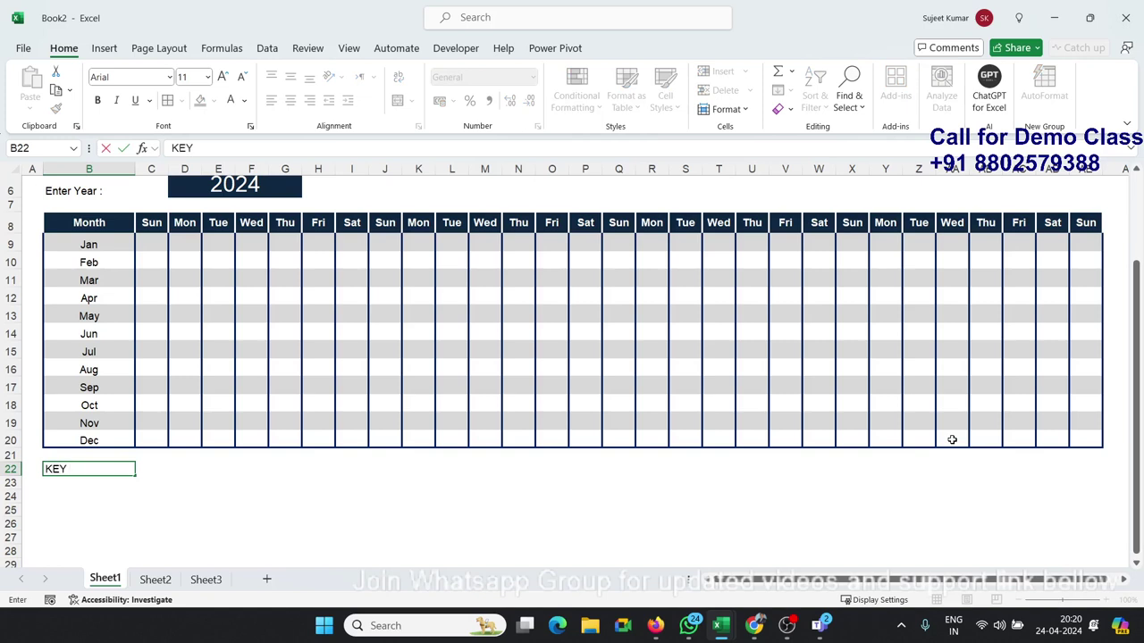
type("STATISTICS")
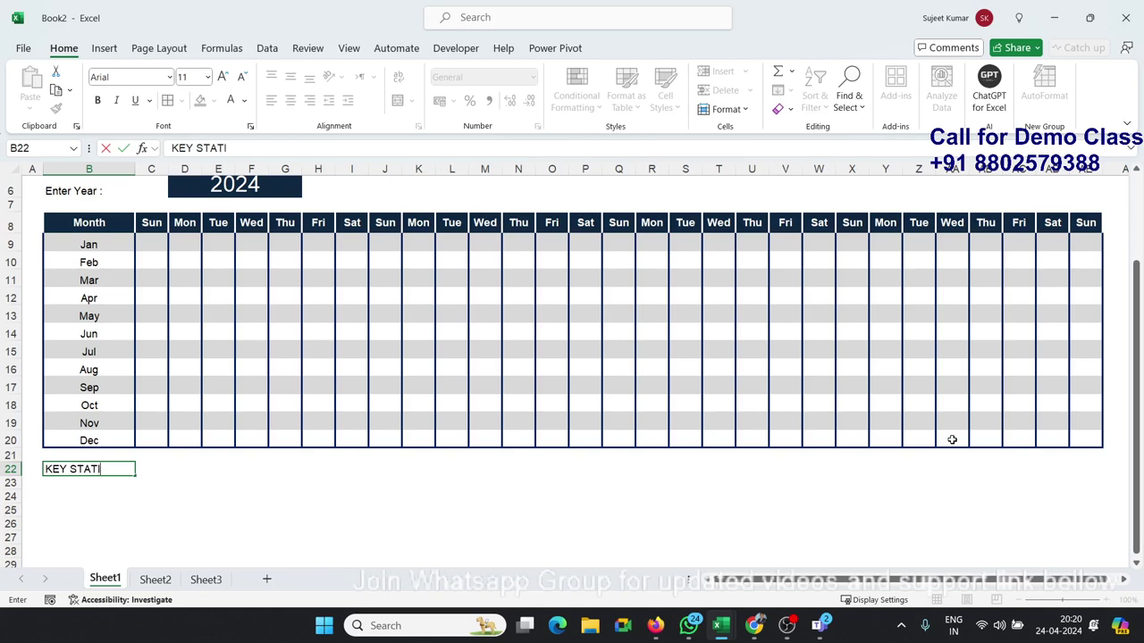
Step: Finish entering the KEY STATISTICS heading in B22
type("ICS")
key("Return")
key("Up")
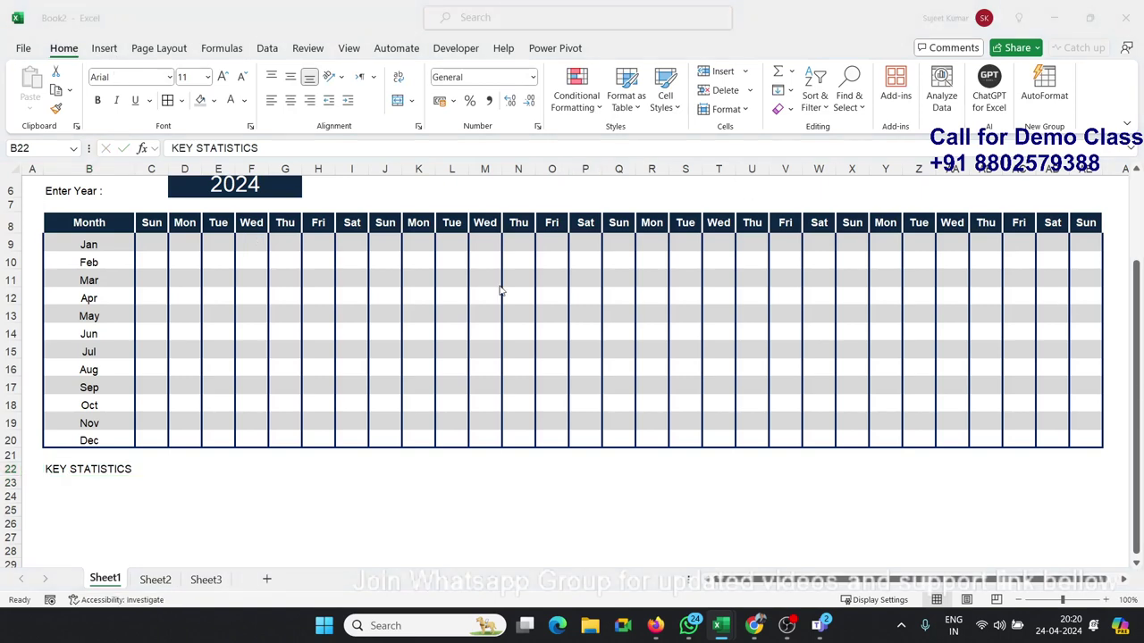
Step: Format the heading as Bookman Old Style, size 26, bold, dark blue
left_click(118, 79)
type("Book")
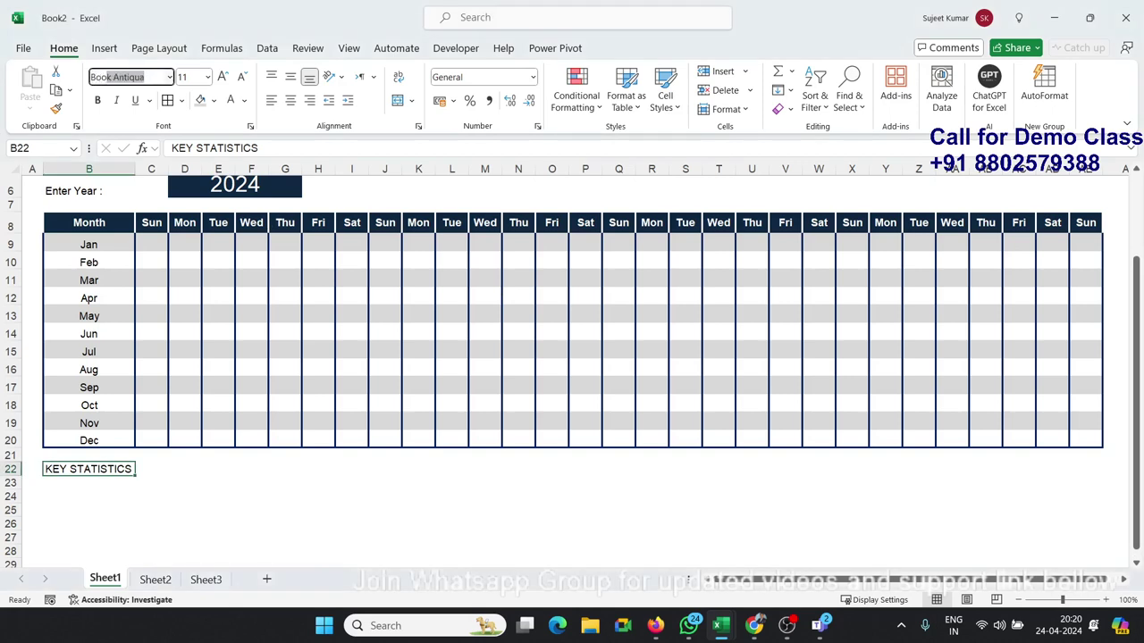
type("man")
key("Return")
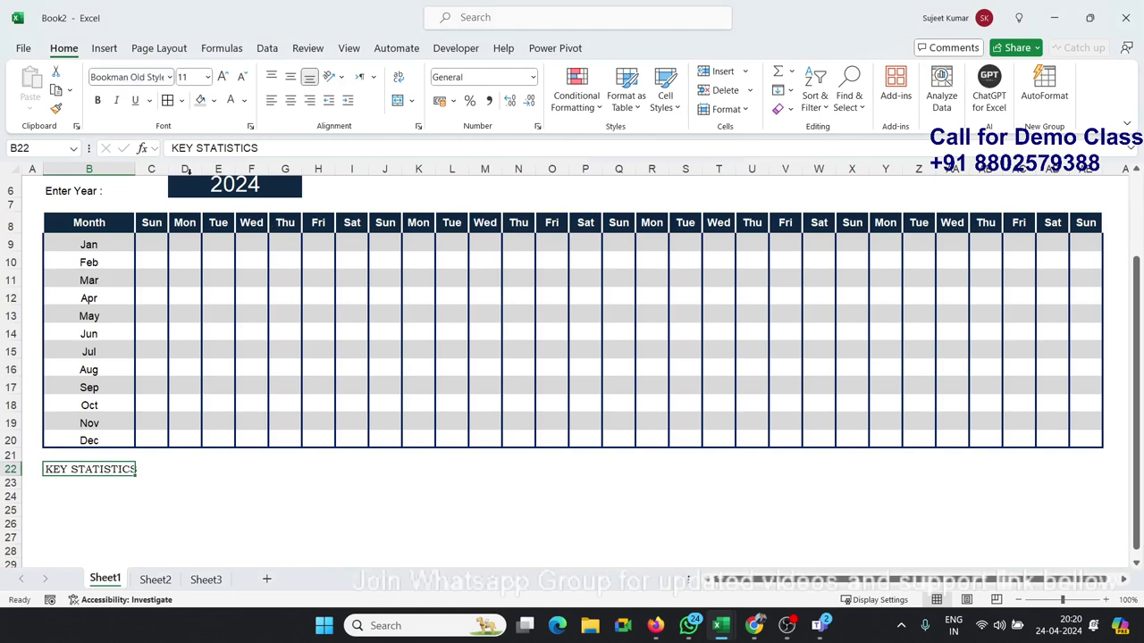
left_click(183, 79)
type("26")
key("Return")
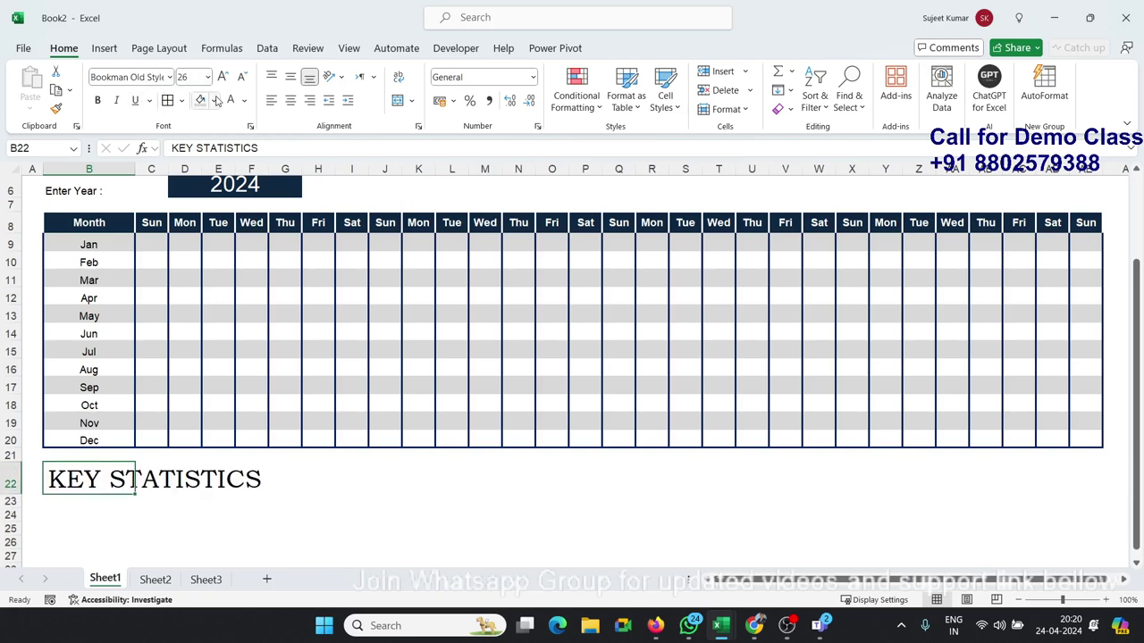
left_click(97, 100)
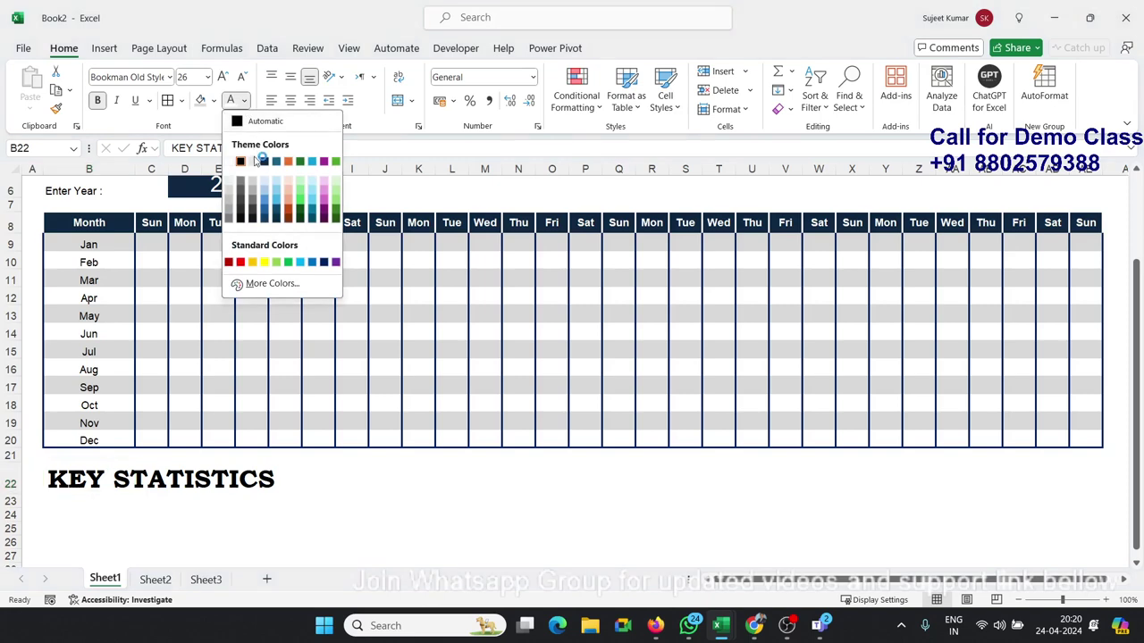
left_click(261, 162)
left_click(315, 463)
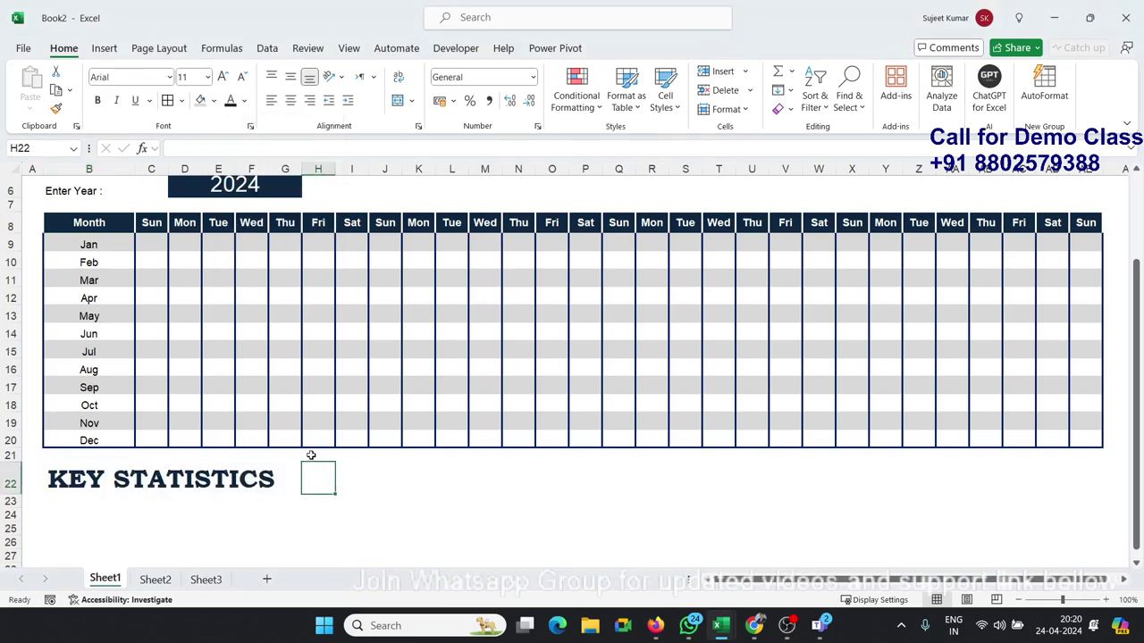
scroll(298, 449, "down", 3)
left_click(179, 360)
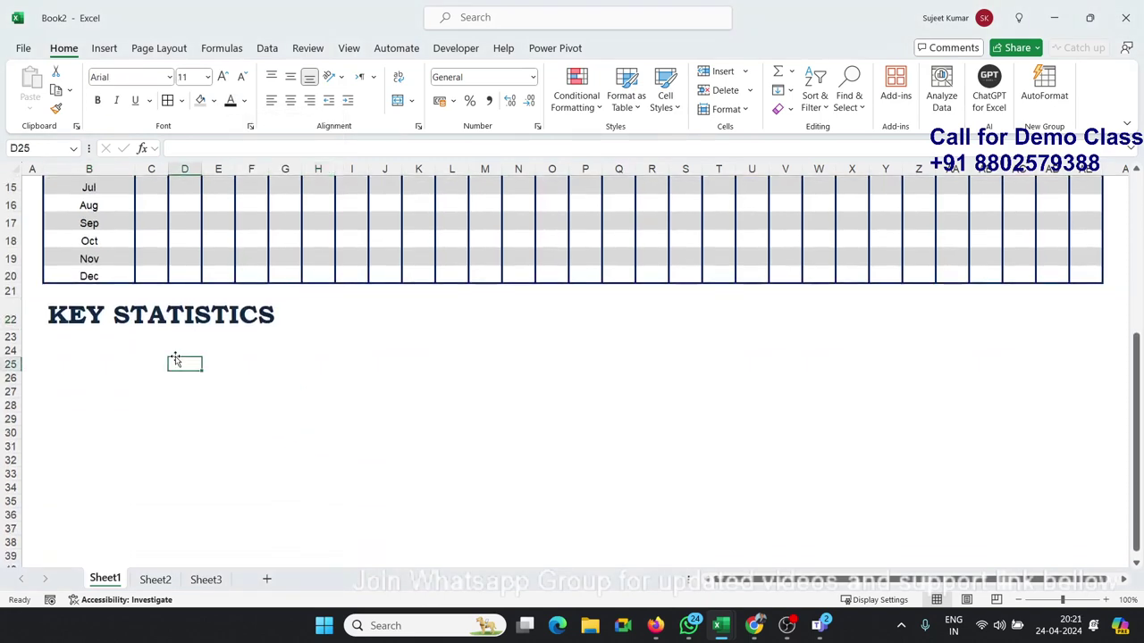
Step: Merge and centre C24:E24 and enter the label 'Days of Leave'
left_click(159, 350)
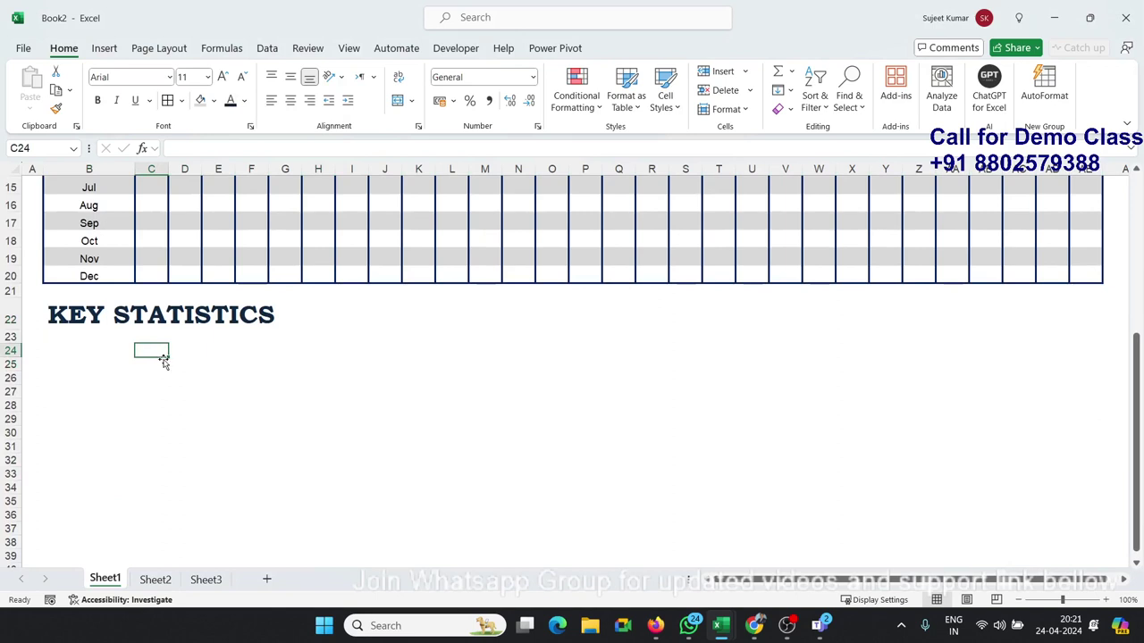
left_click_drag(158, 352, 219, 351)
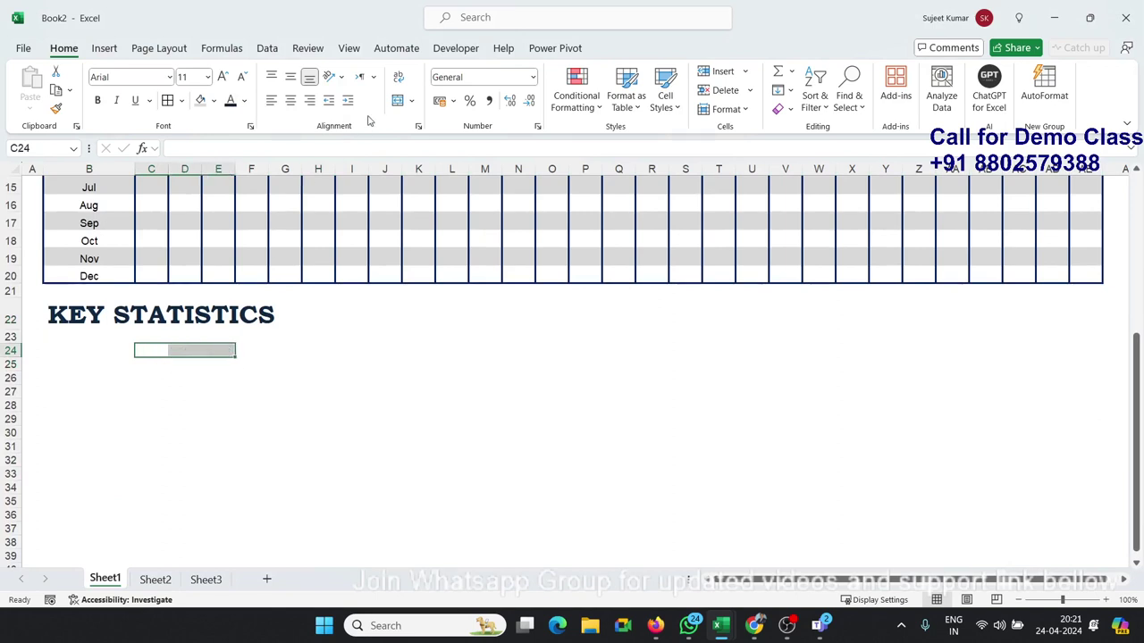
left_click(397, 102)
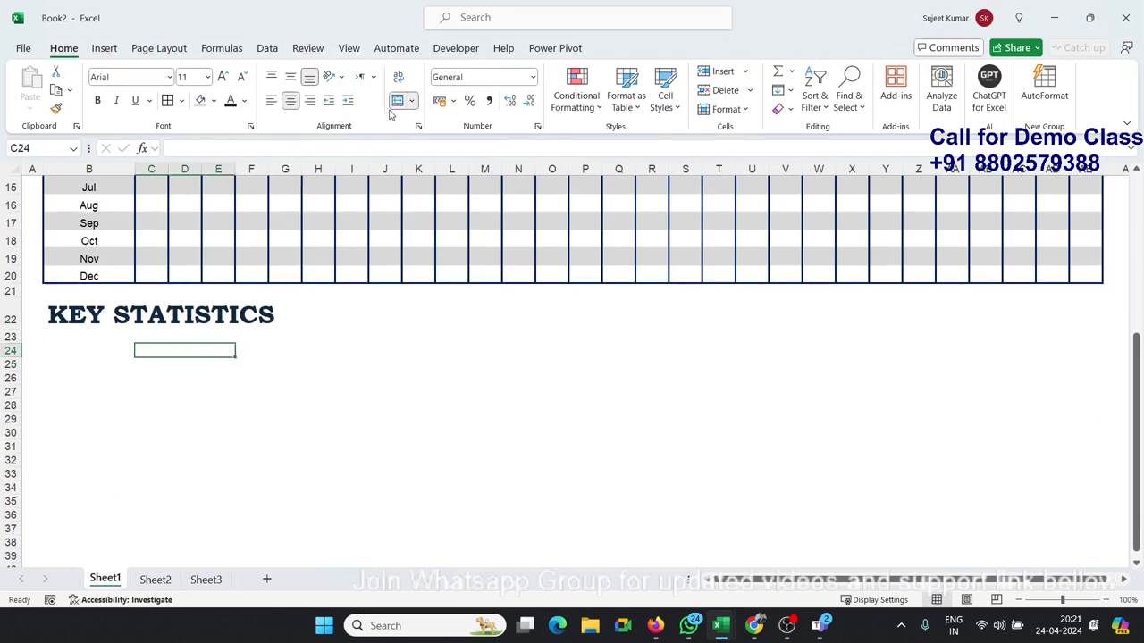
type("Days")
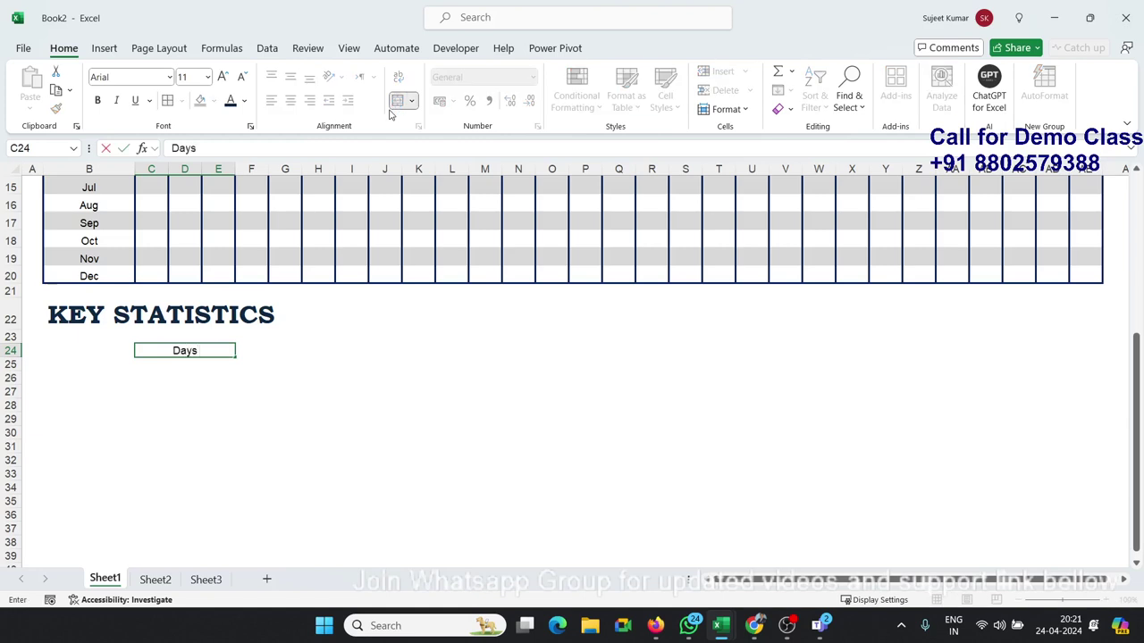
type(" of Lea")
type("ve")
key("Return")
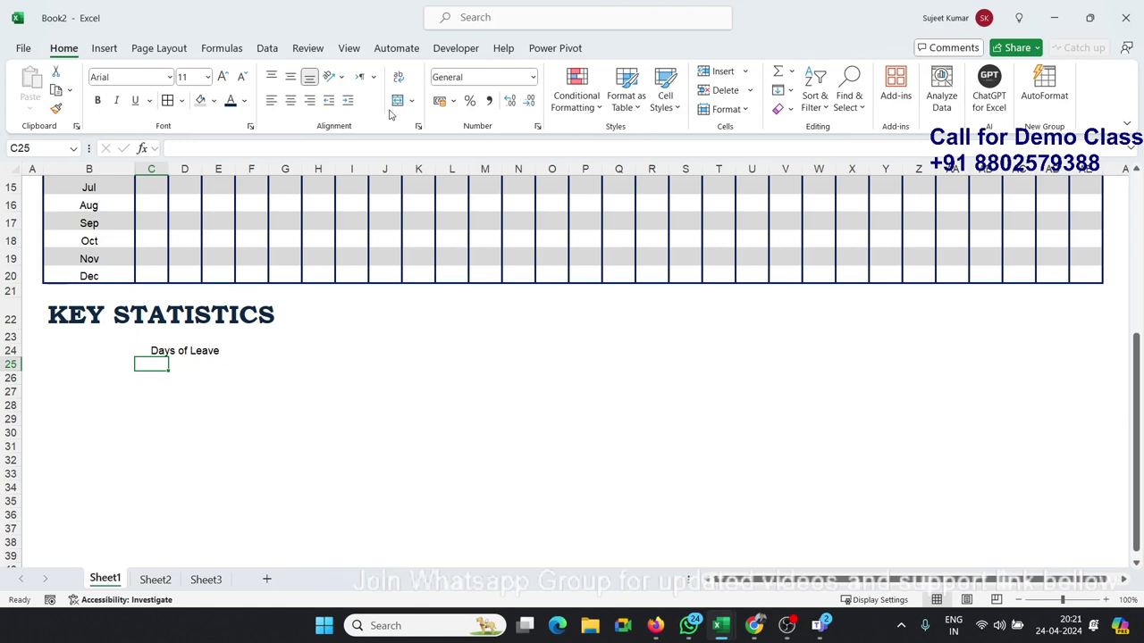
Step: Merge C26:E30 into one box with a dark navy fill and white text
key("Down")
key("shift+Right")
key("shift+Right")
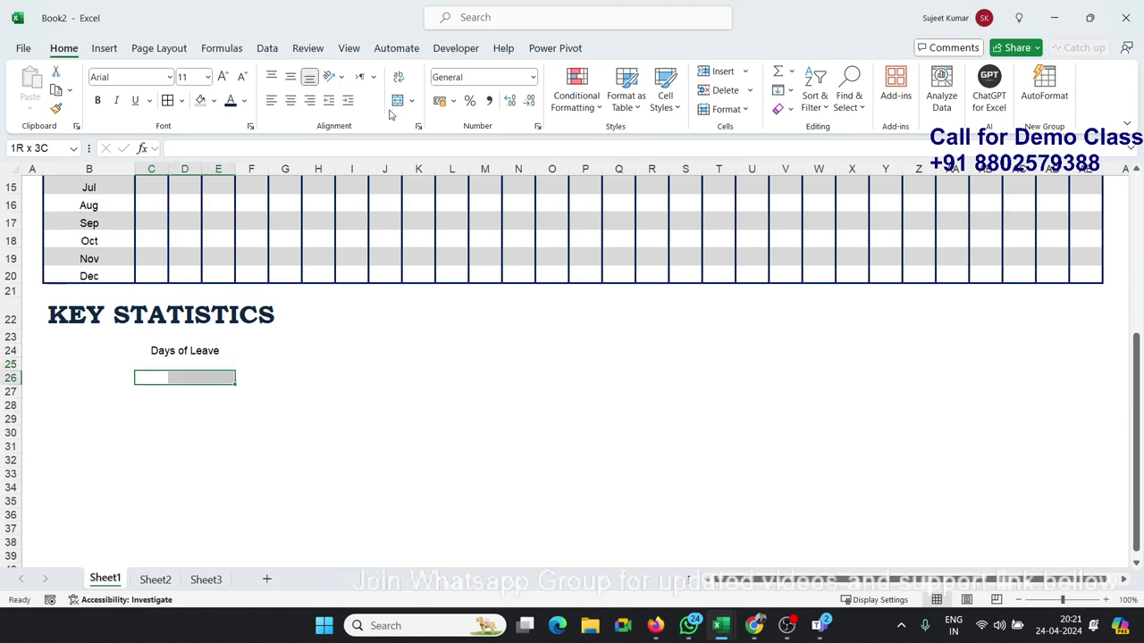
key("shift+Down")
key("shift+Down")
key("shift+Down")
key("shift+Down")
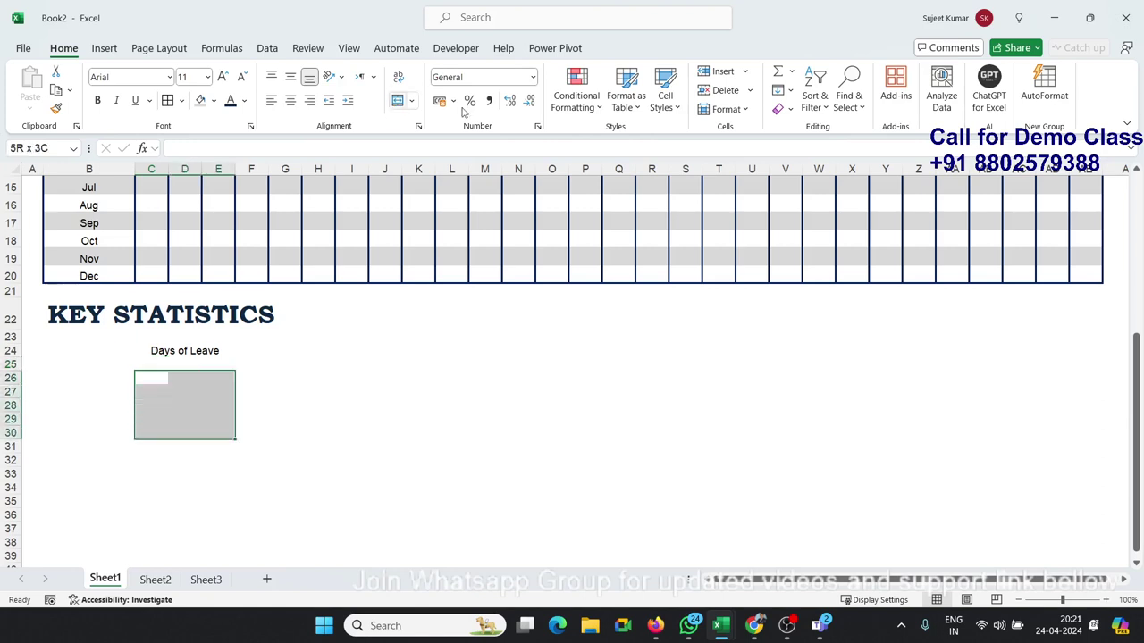
left_click(396, 100)
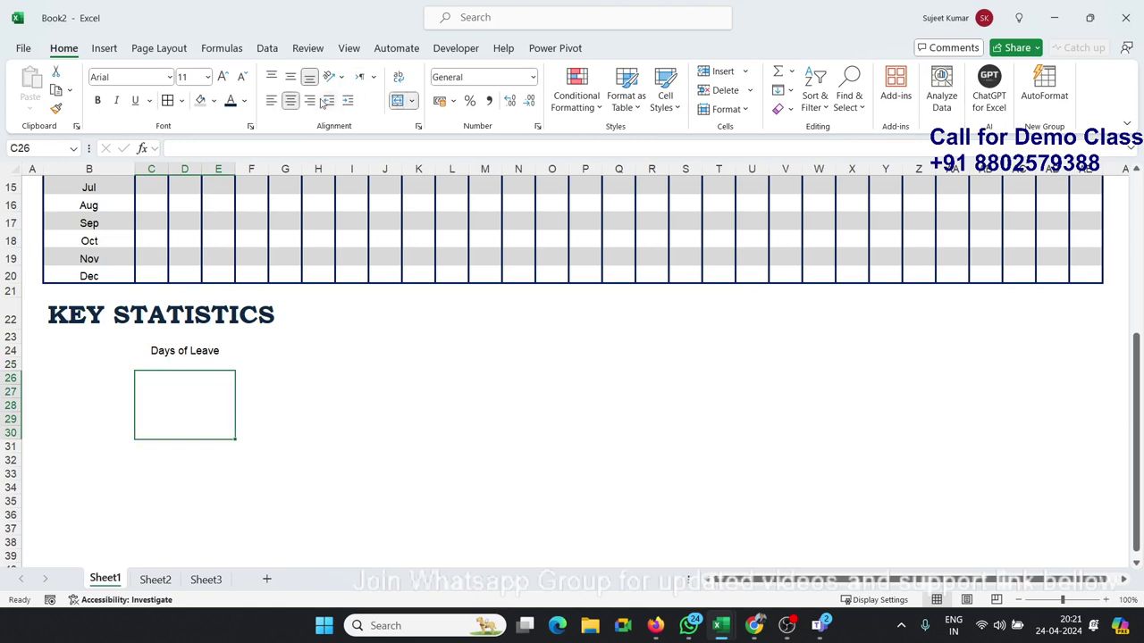
left_click(214, 101)
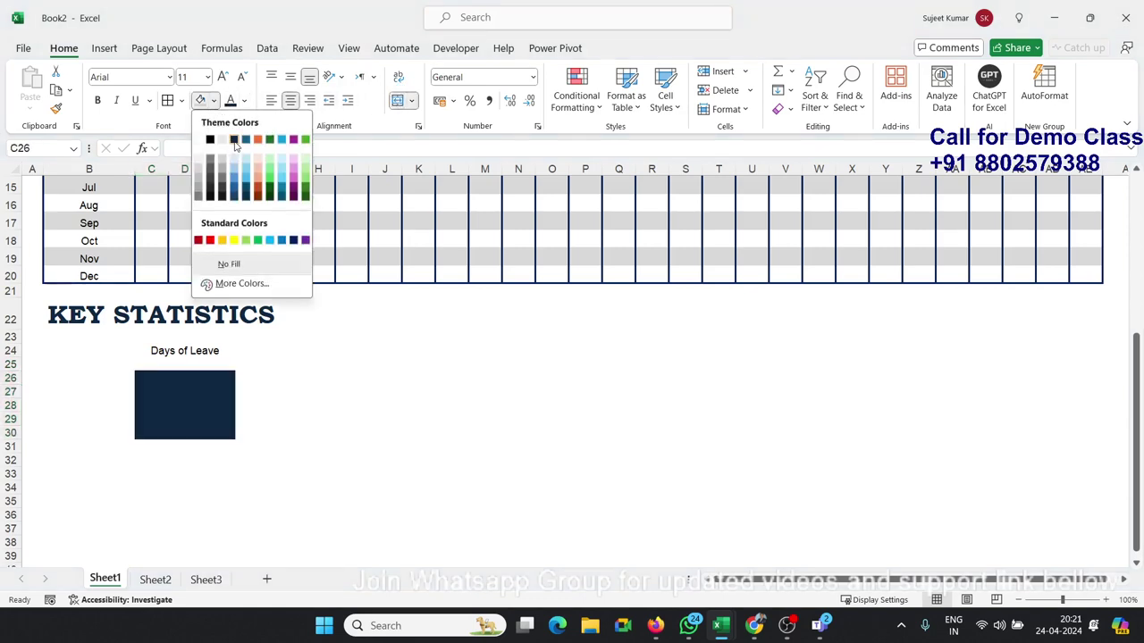
left_click(233, 140)
left_click(214, 101)
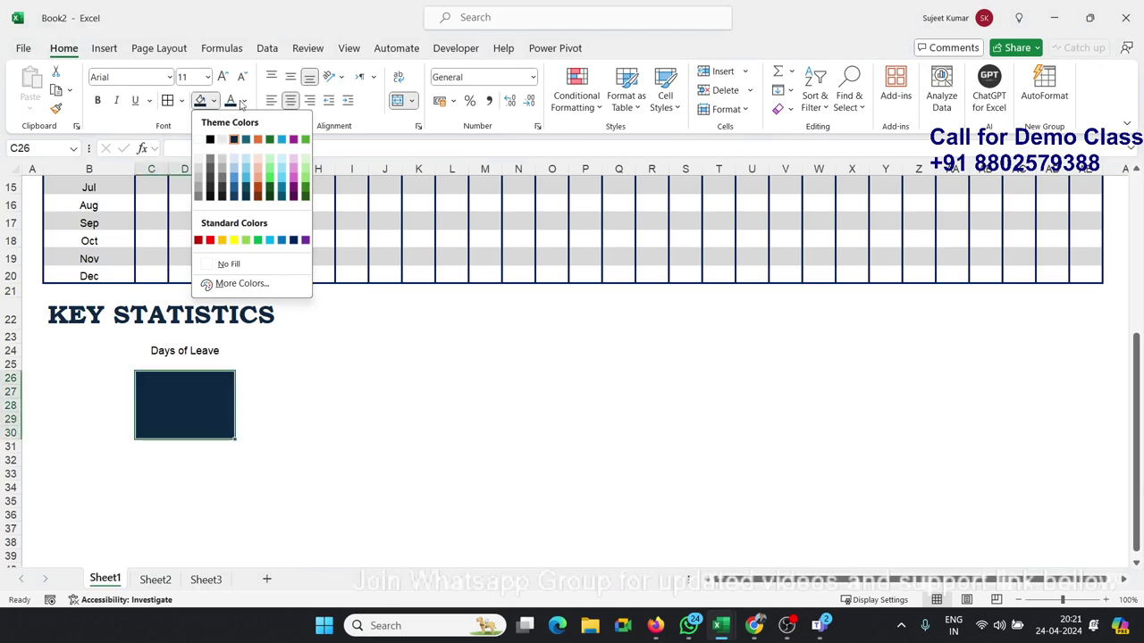
left_click(242, 101)
left_click(242, 102)
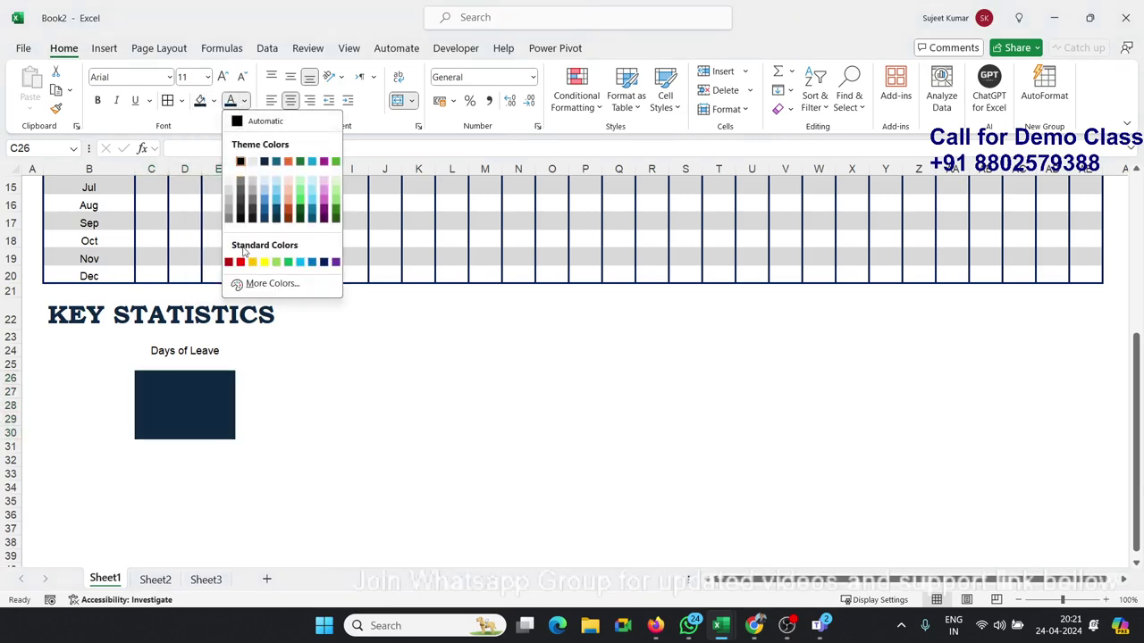
left_click(240, 162)
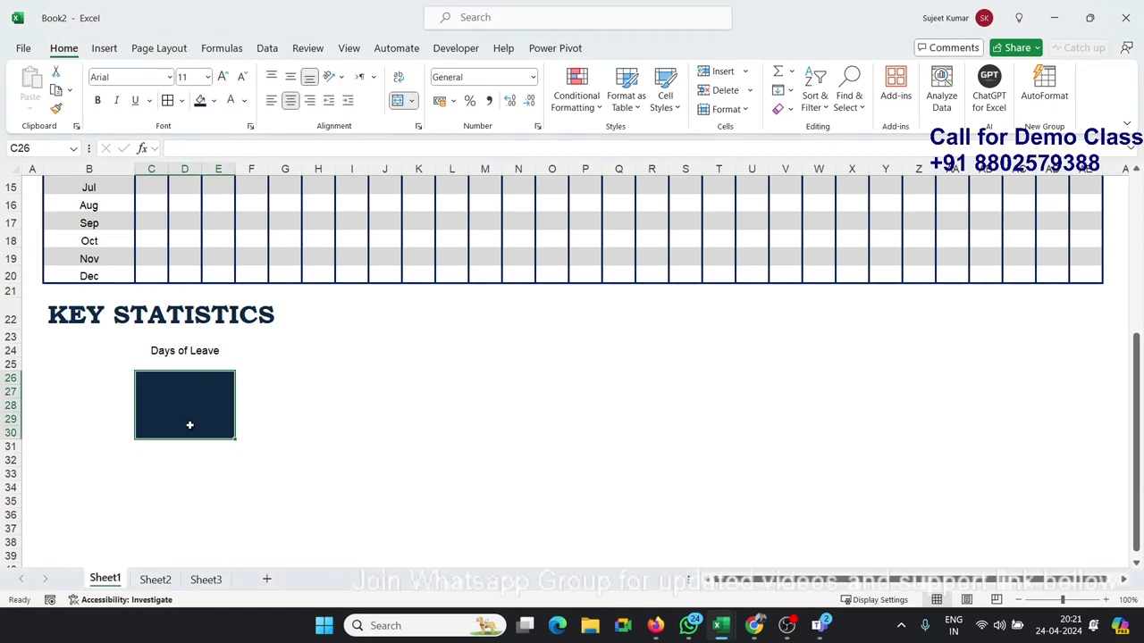
Step: Enter 4 in the box, centred vertically, at size 48 and bold
type("4")
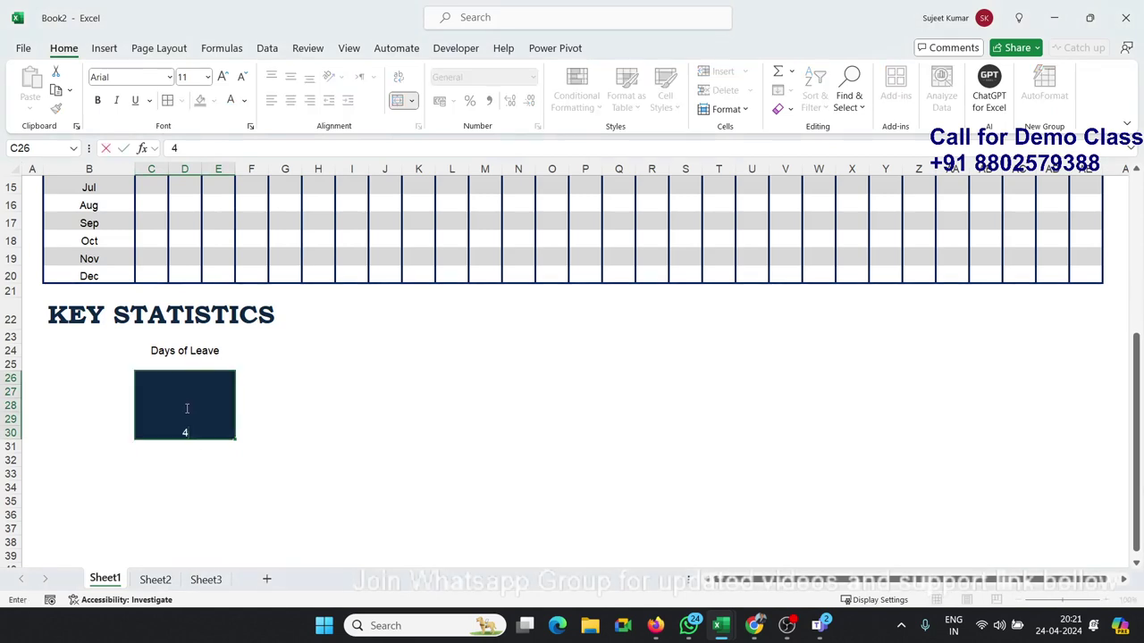
key("Return")
left_click(185, 407)
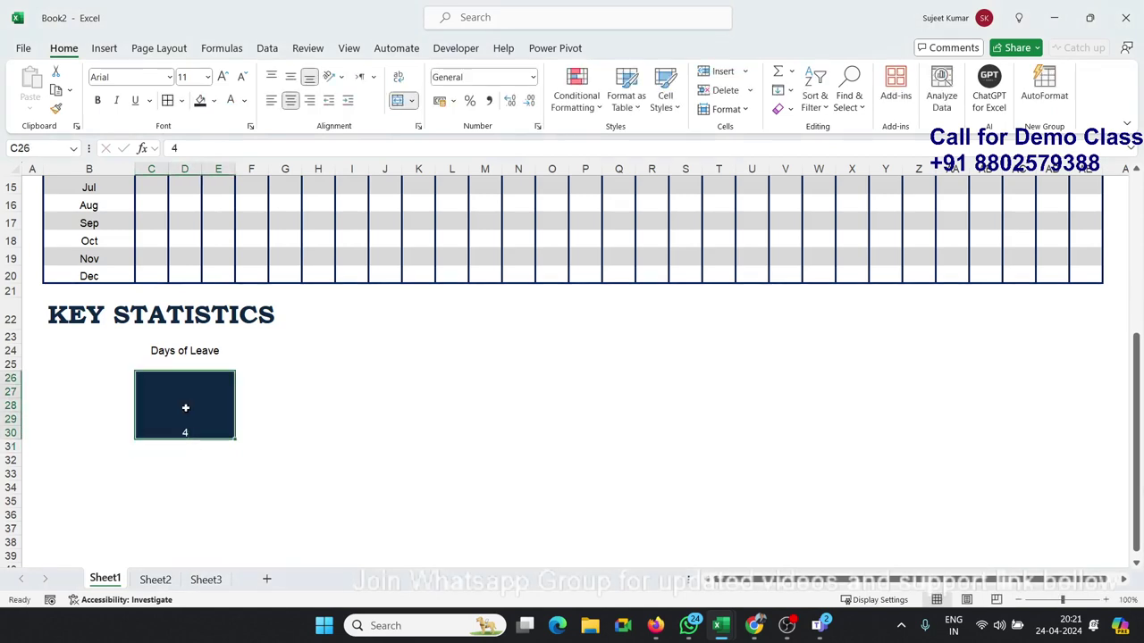
left_click(293, 77)
left_click(136, 436)
left_click(223, 76)
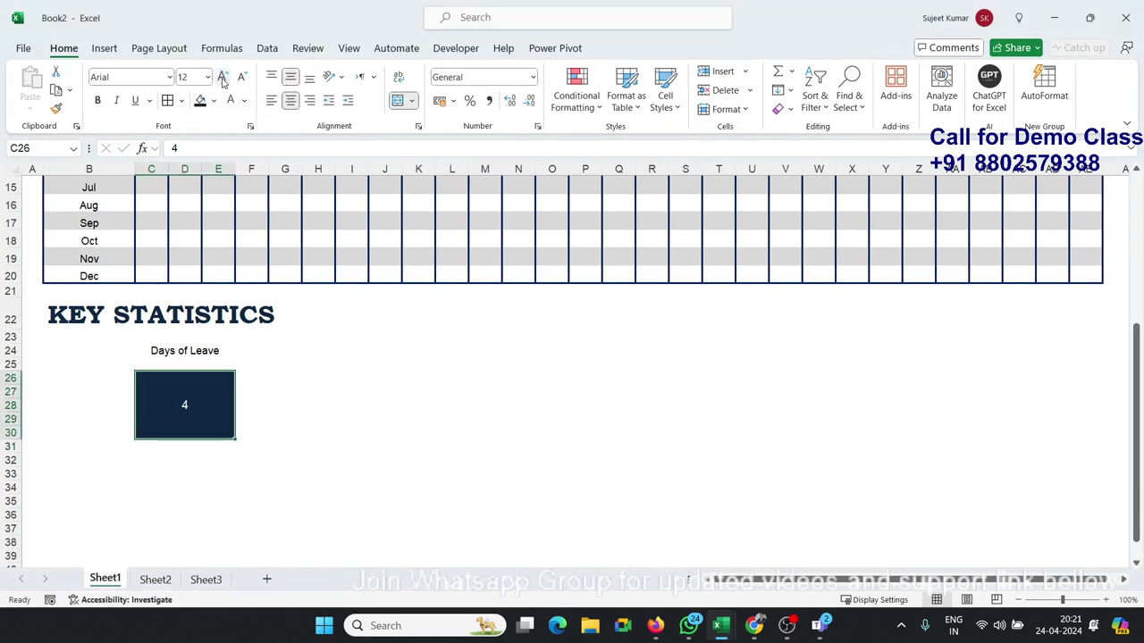
left_click(223, 77)
left_click(222, 77)
left_click(222, 77)
left_click(222, 77)
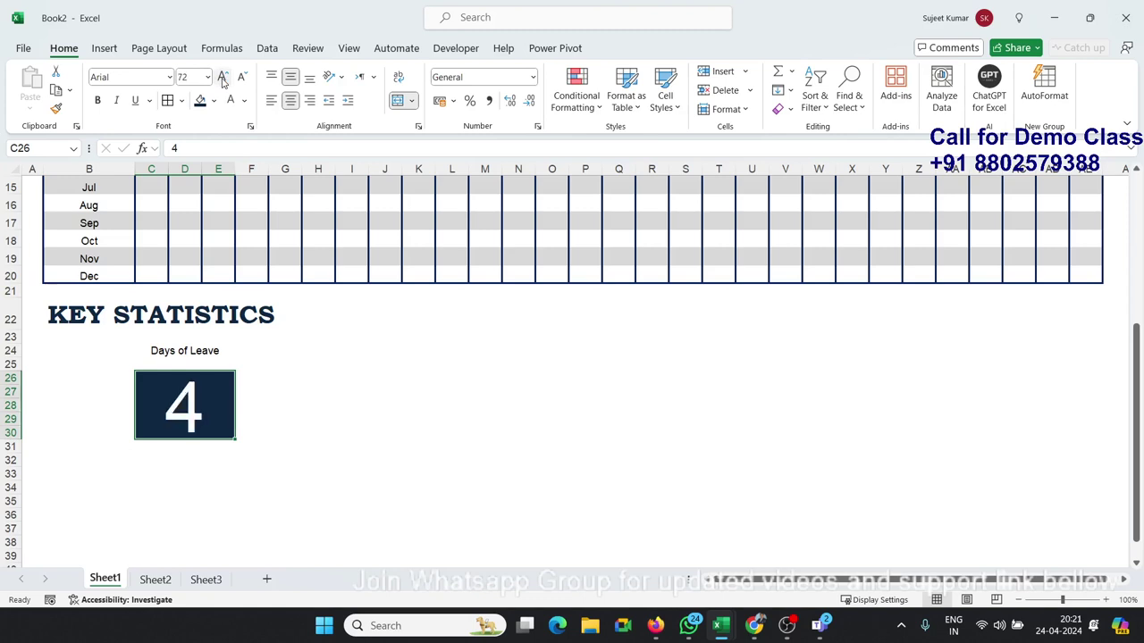
left_click(241, 78)
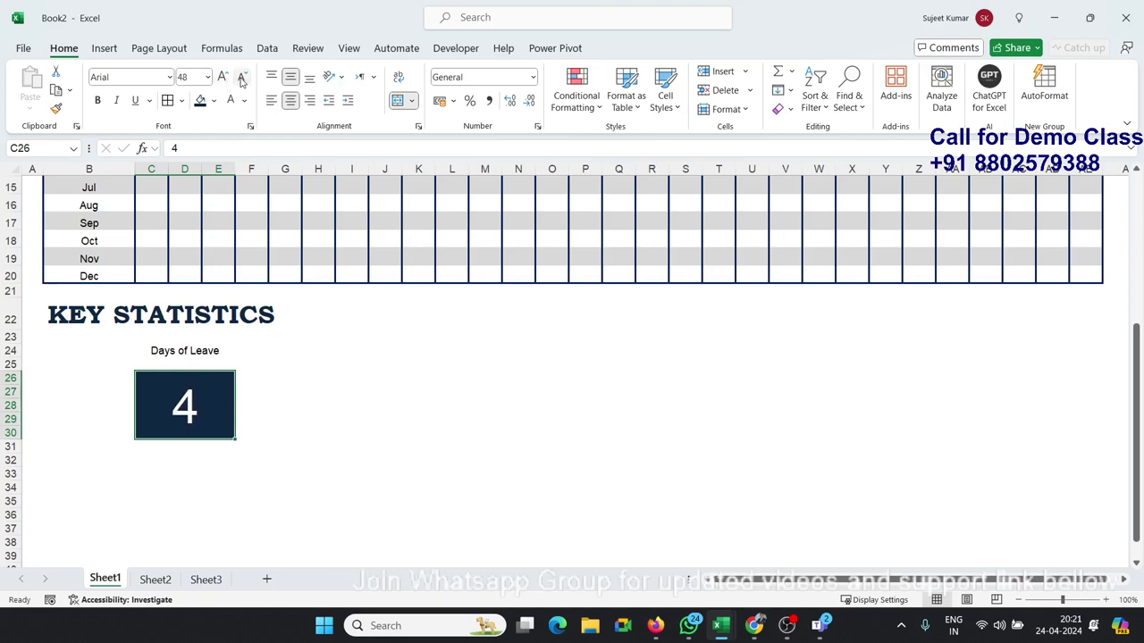
left_click(98, 101)
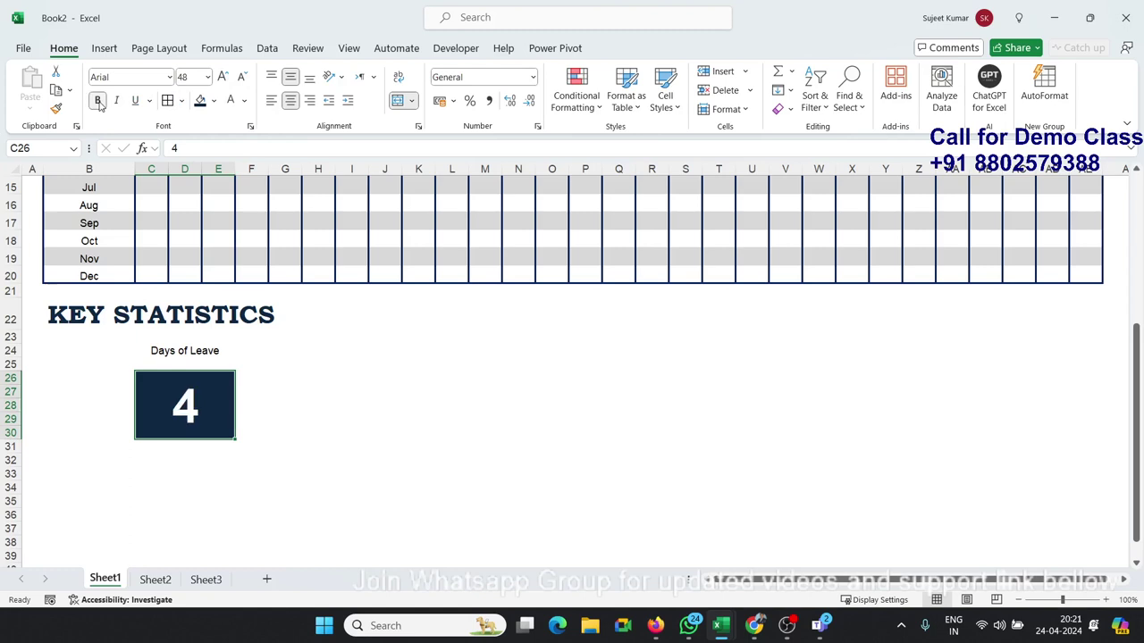
left_click(434, 373)
left_click(267, 353)
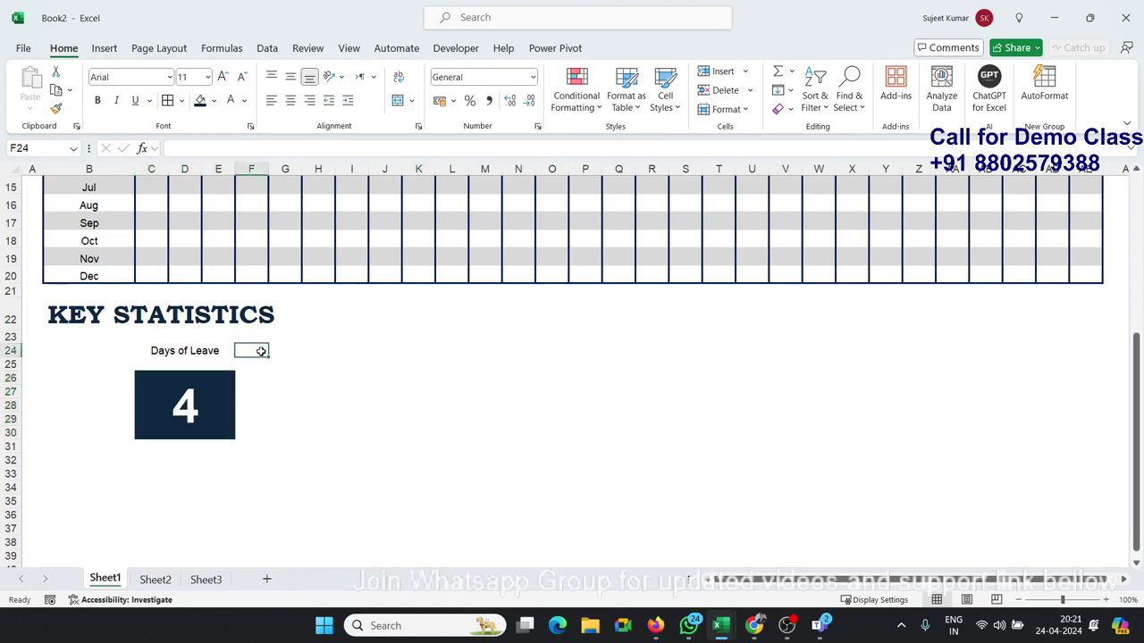
Step: Give F24:F36 a purple right border in Format Cells as a divider
left_click_drag(261, 351, 254, 515)
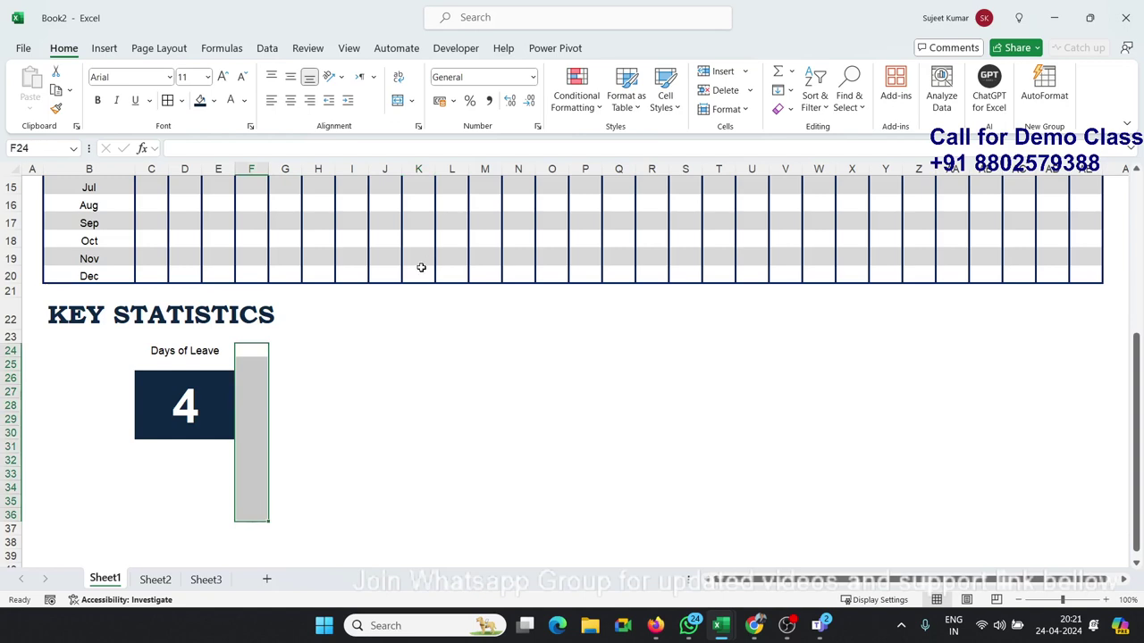
left_click(538, 127)
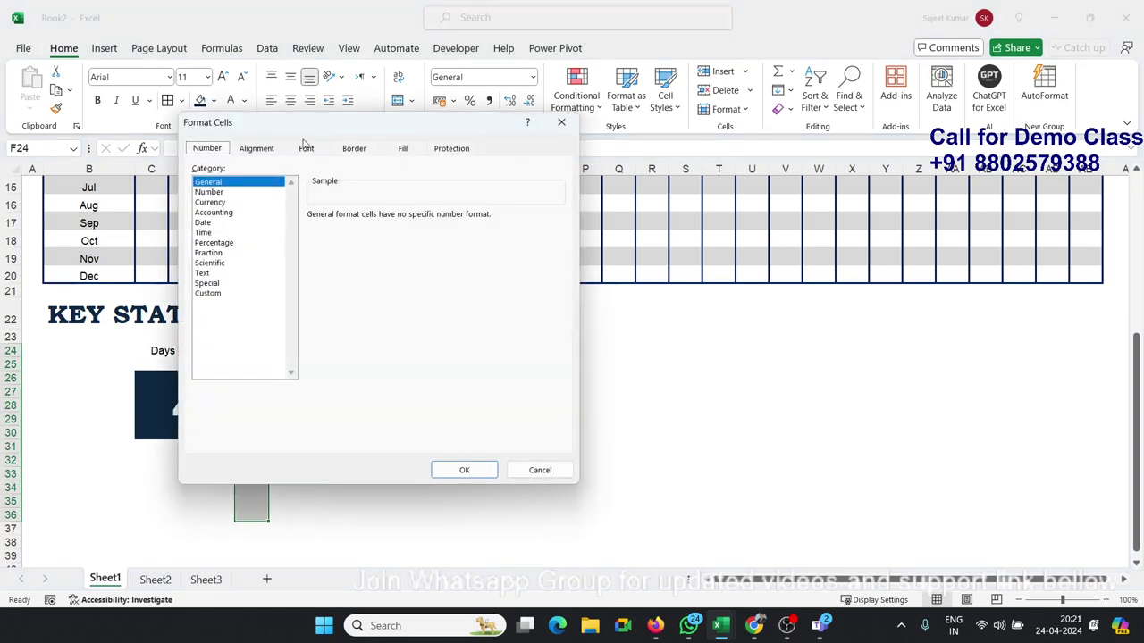
left_click(353, 148)
left_click(255, 309)
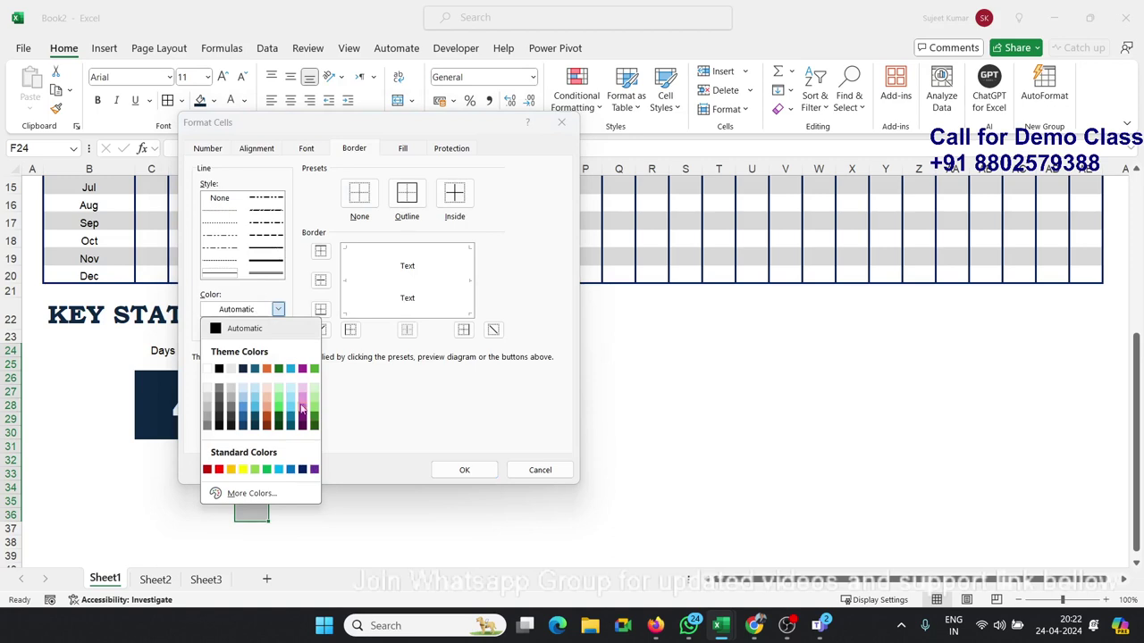
left_click(314, 470)
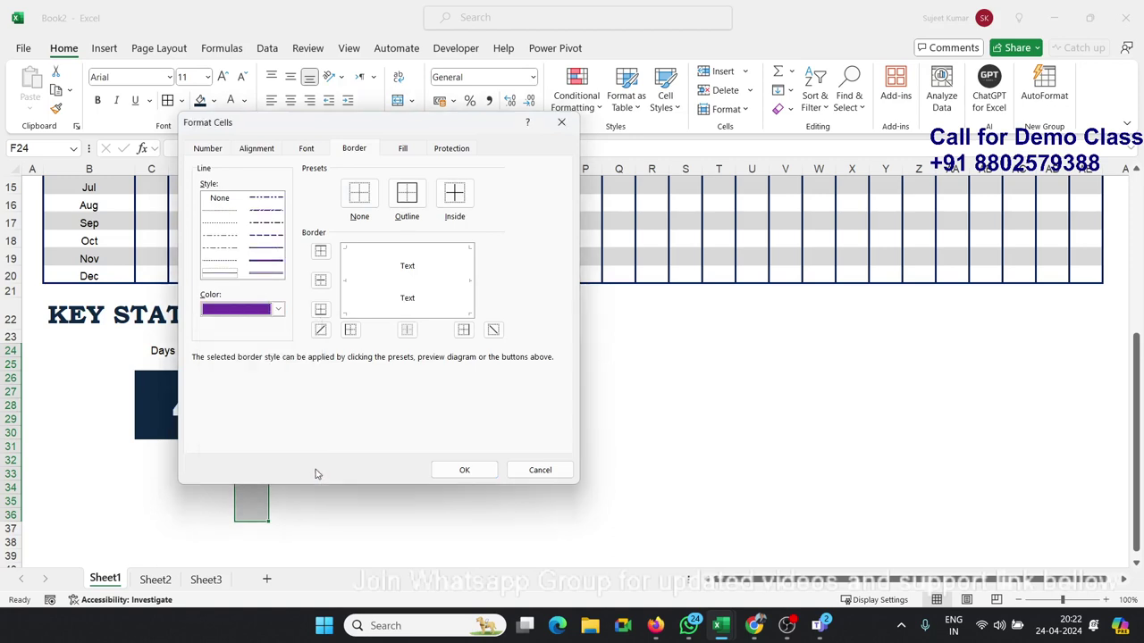
left_click(282, 250)
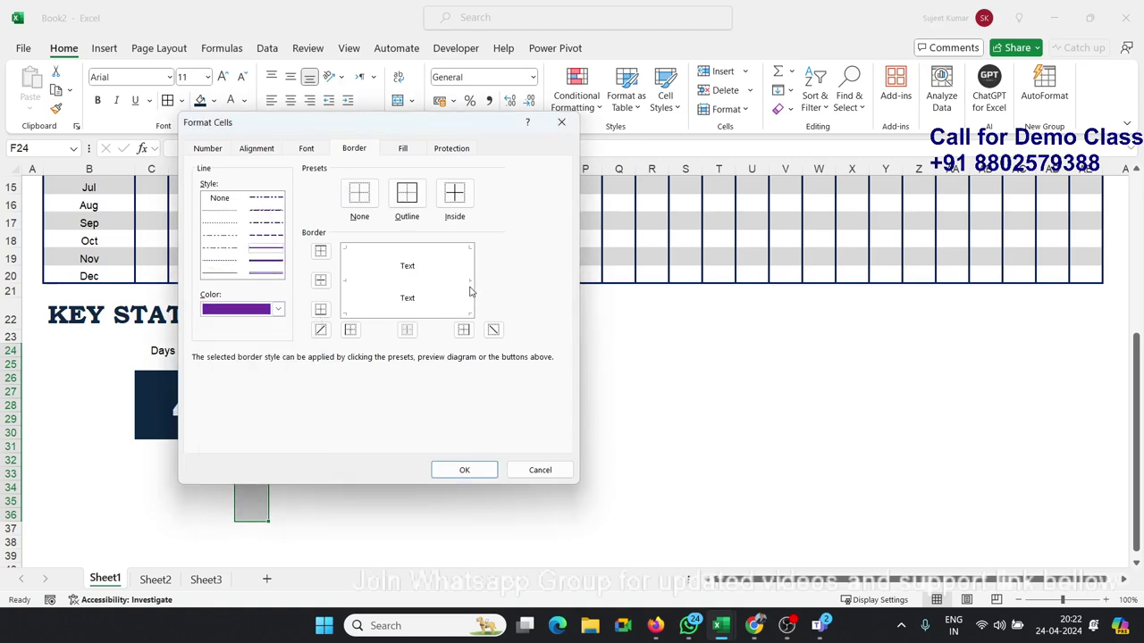
left_click(470, 291)
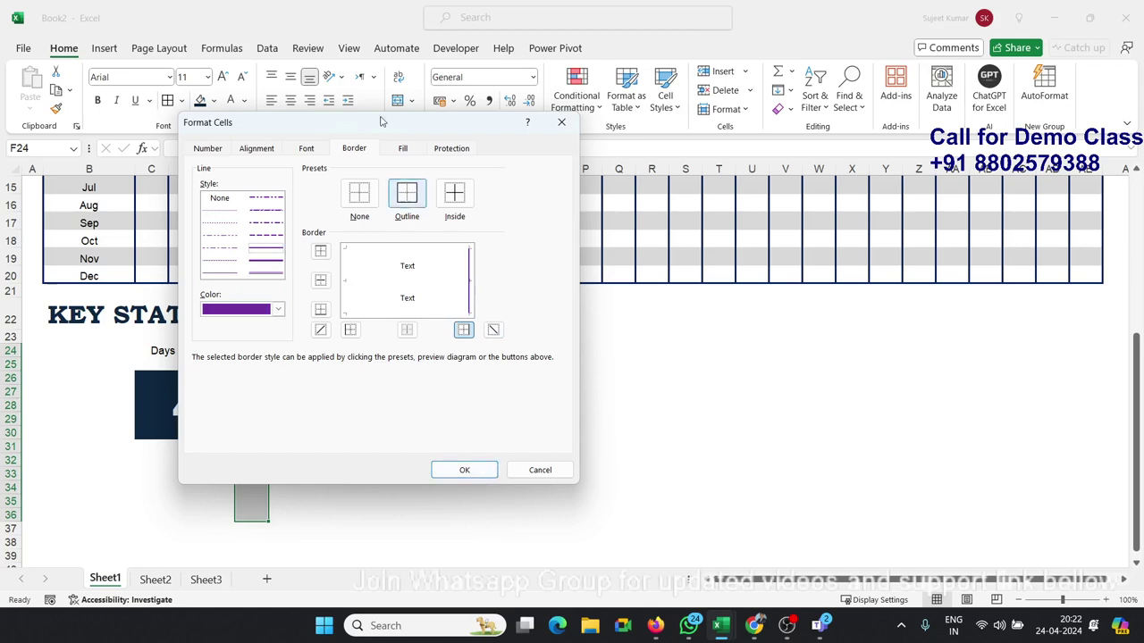
left_click_drag(377, 123, 594, 127)
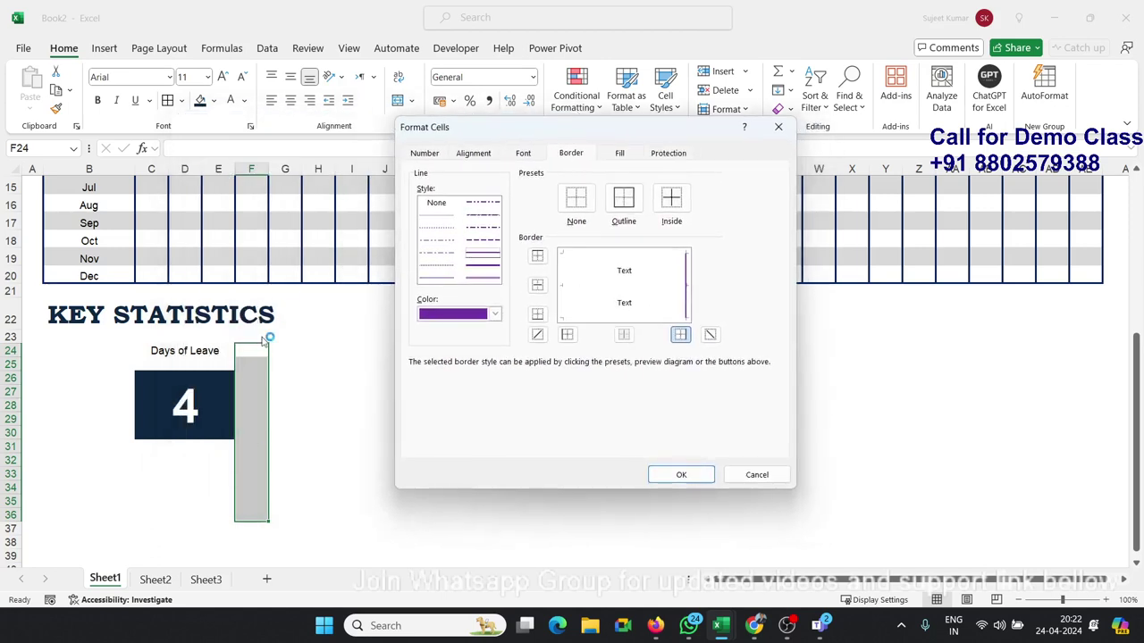
left_click(670, 475)
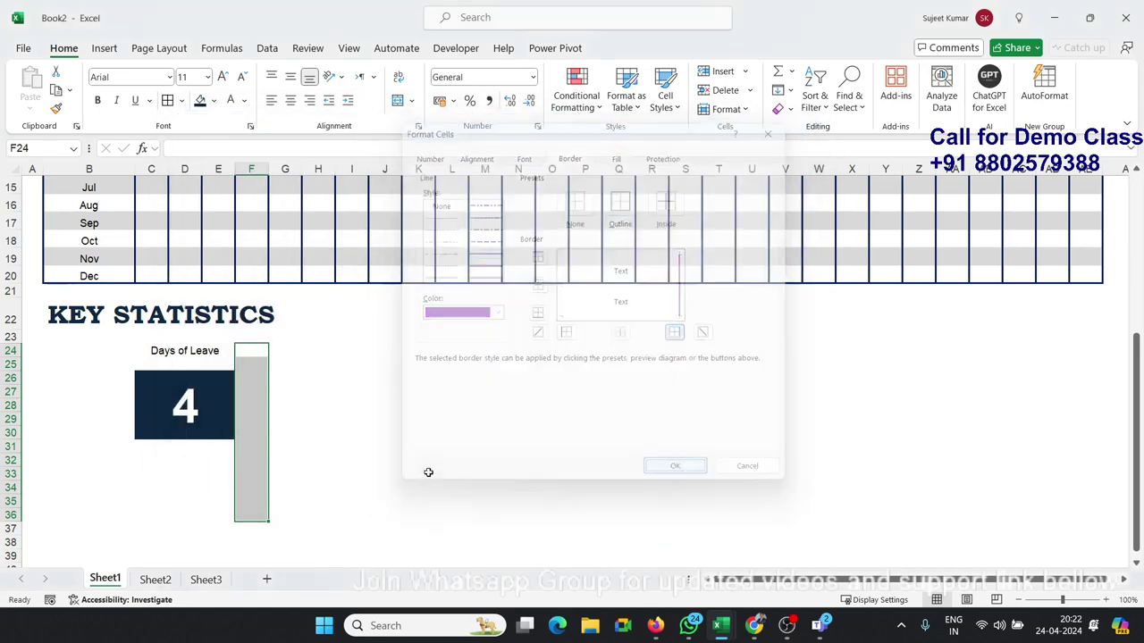
left_click(384, 436)
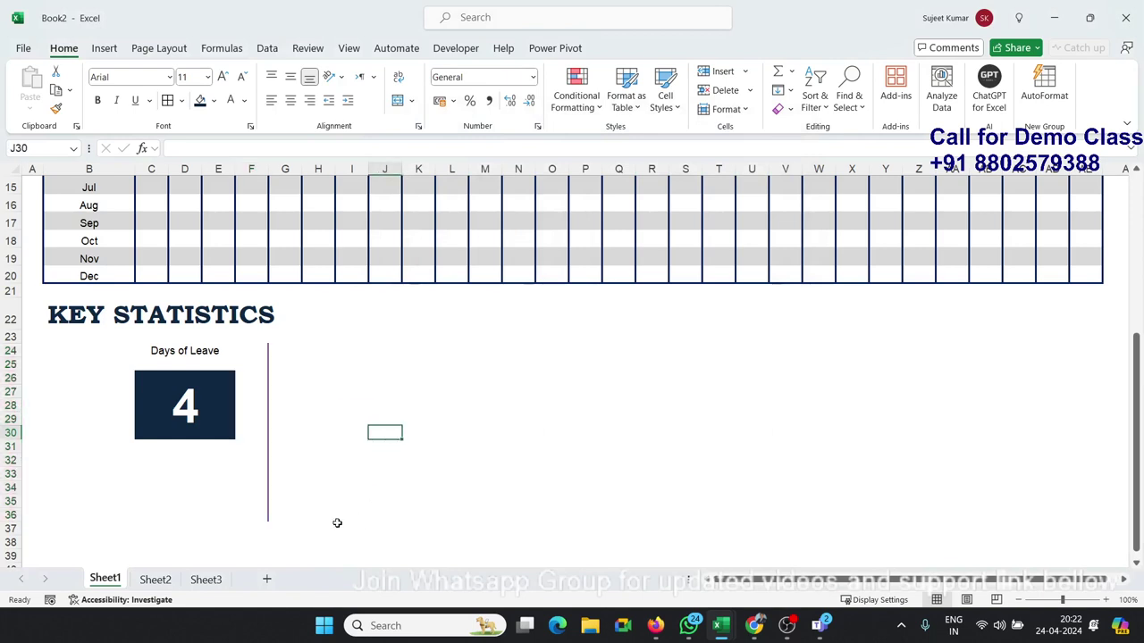
Step: Merge and centre H24:J24 and enter the heading 'Working Days'
left_click(318, 350)
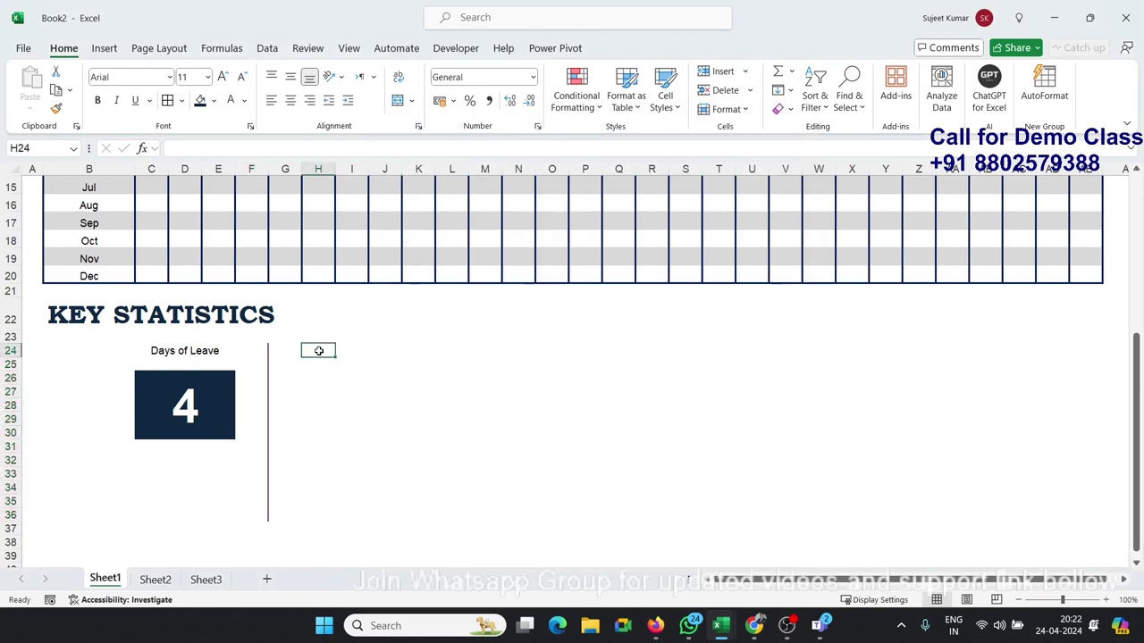
left_click_drag(331, 351, 393, 350)
left_click(290, 351)
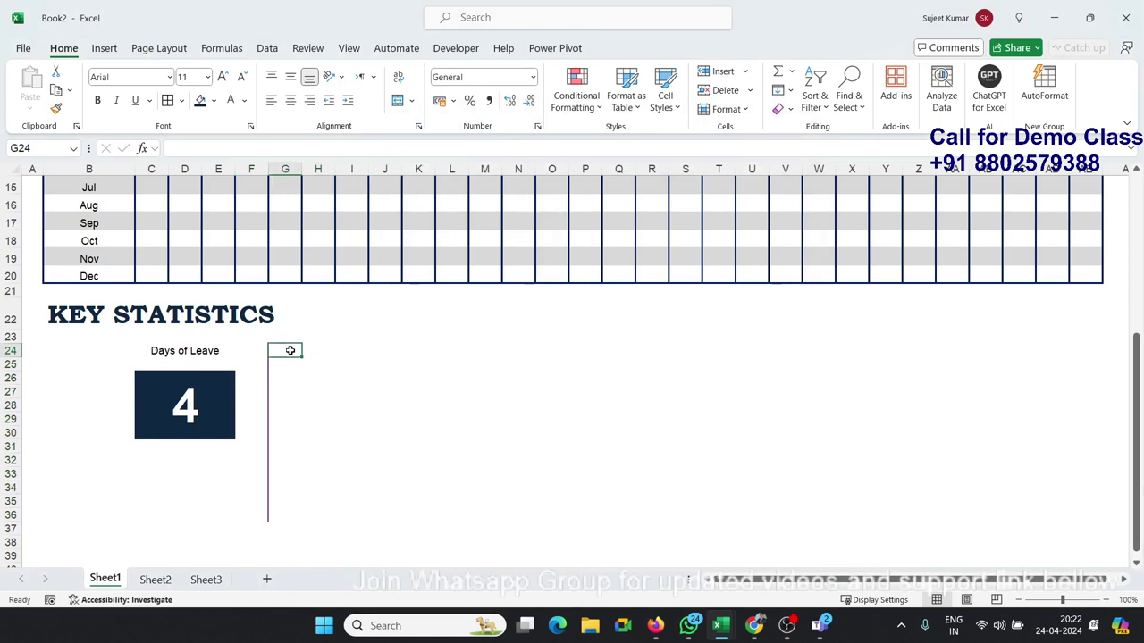
left_click(306, 349)
left_click_drag(308, 349, 378, 341)
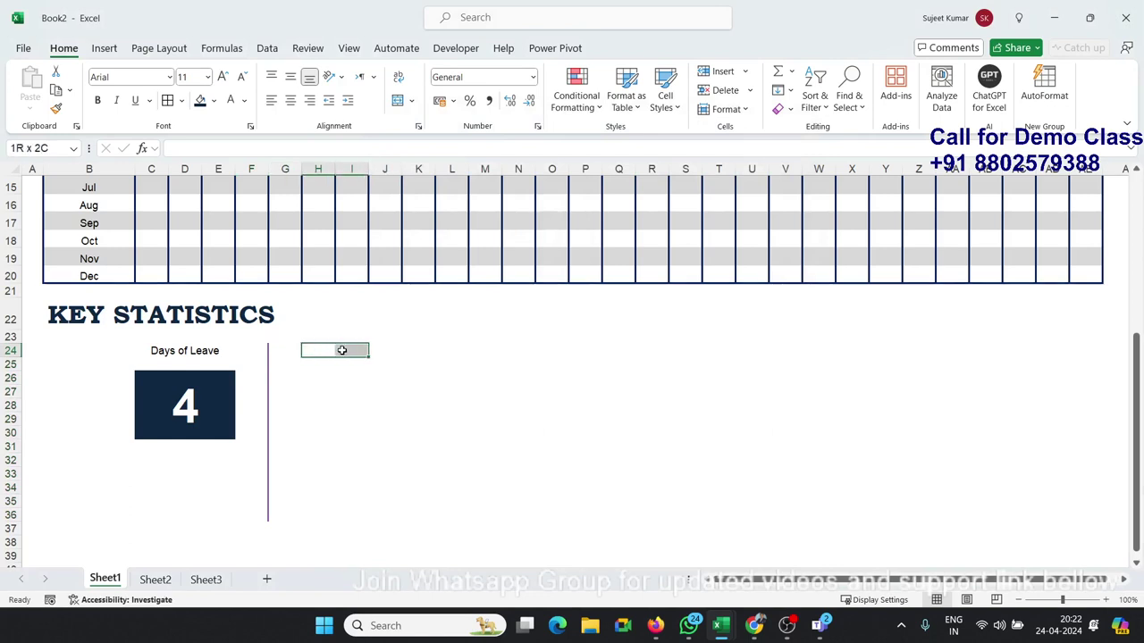
left_click(399, 101)
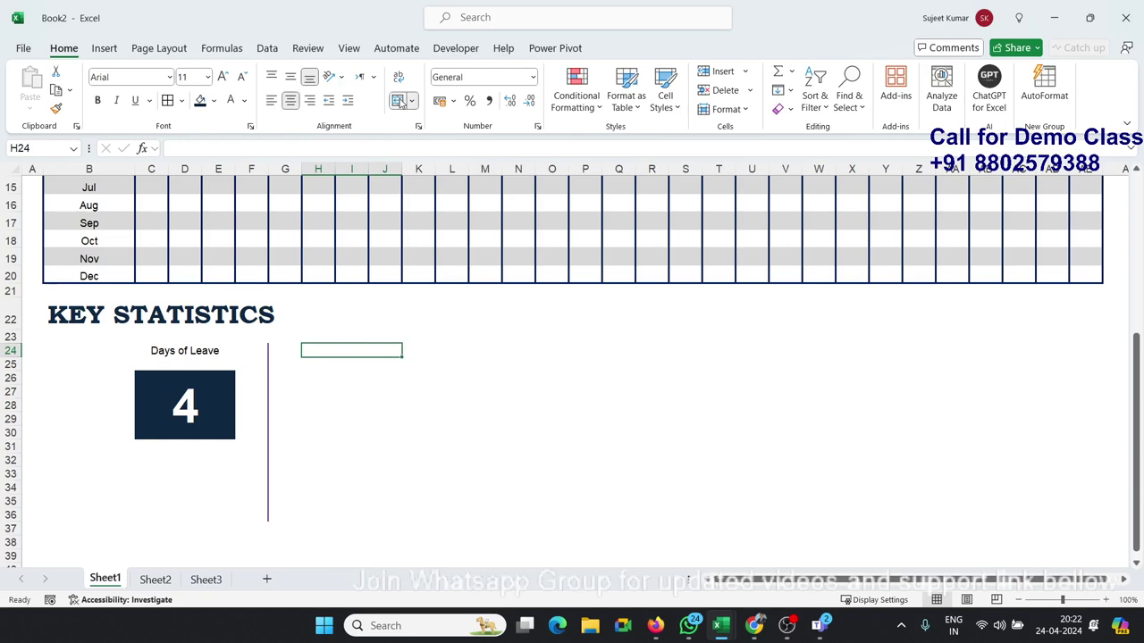
type("Wor")
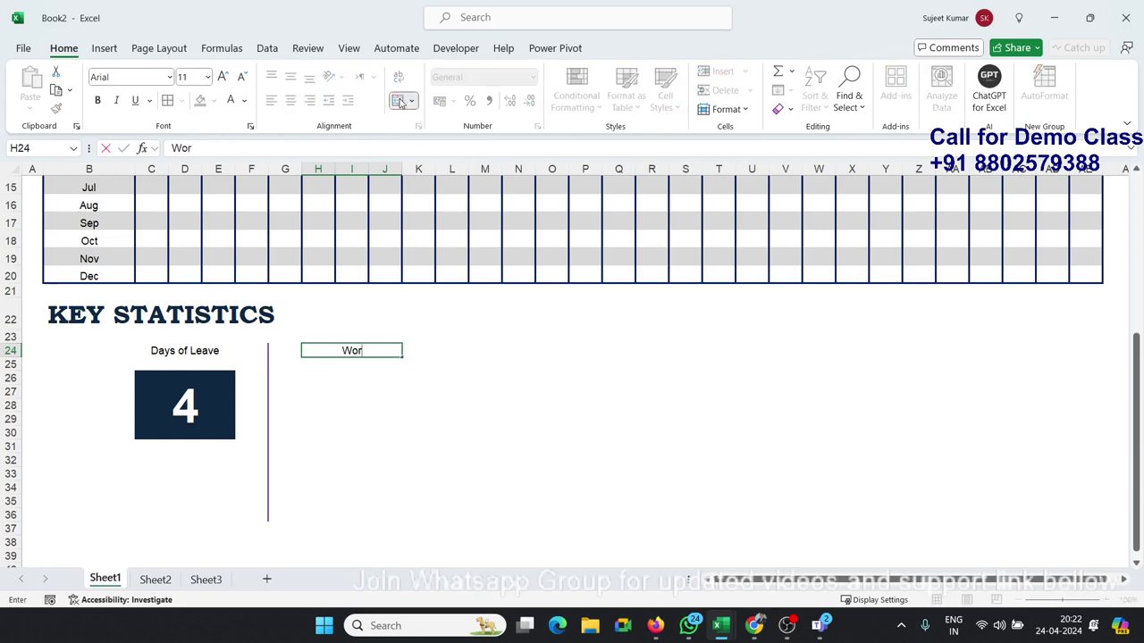
type("kin")
type("g D")
type("ays")
key("Return")
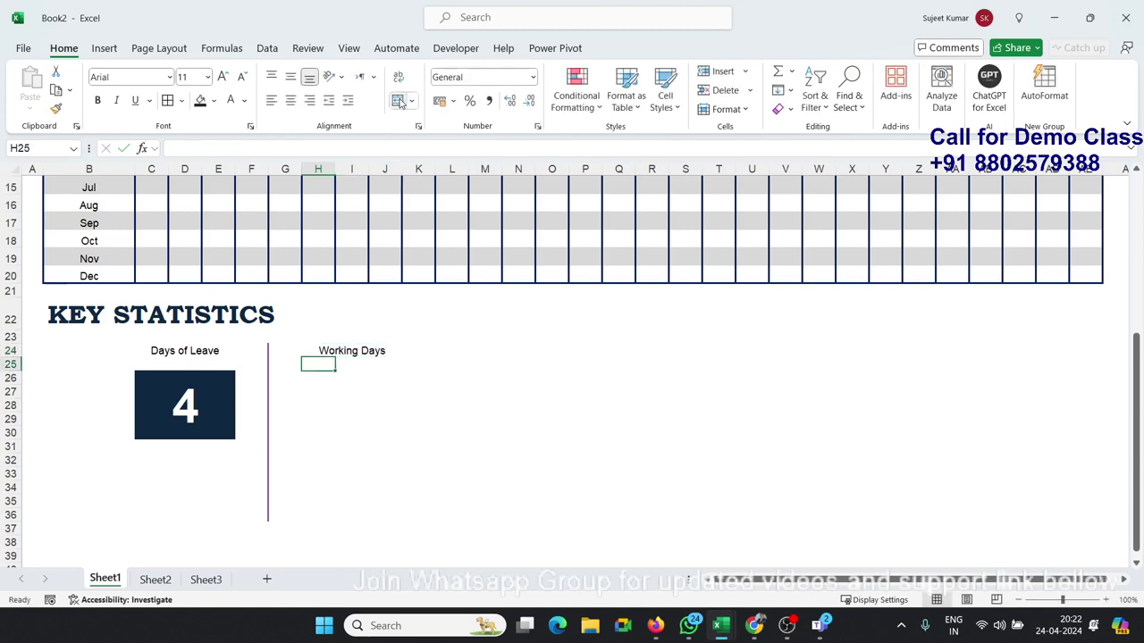
Step: Copy the navy 4 tile to H26, merge it across H26:K30, and enter 261
left_click(215, 378)
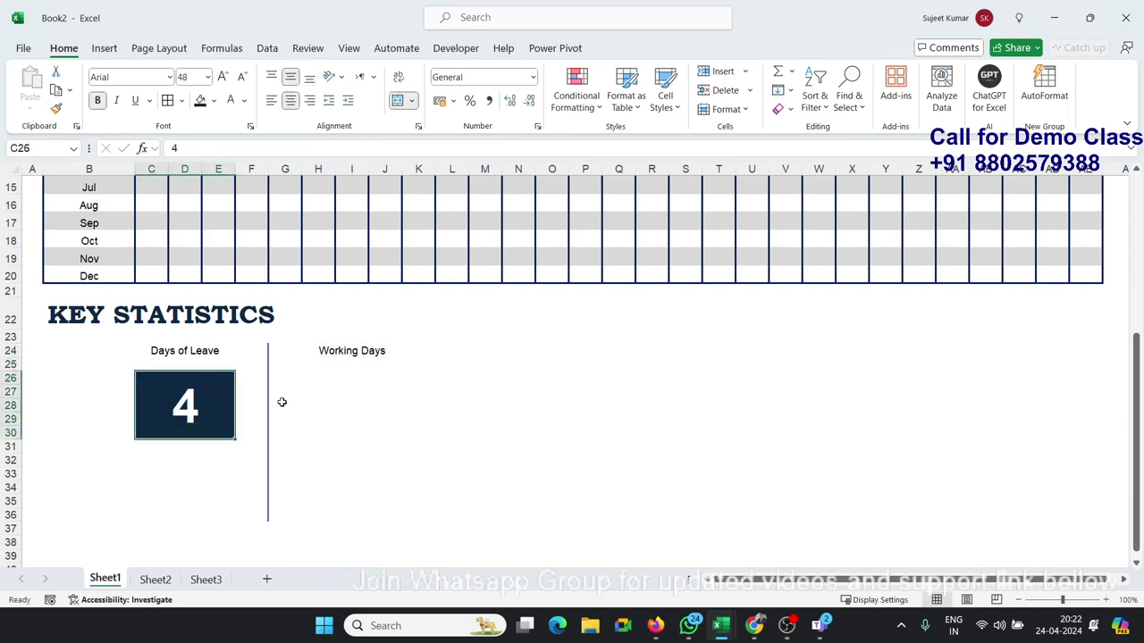
key("ctrl+c")
left_click(323, 391)
left_click(323, 379)
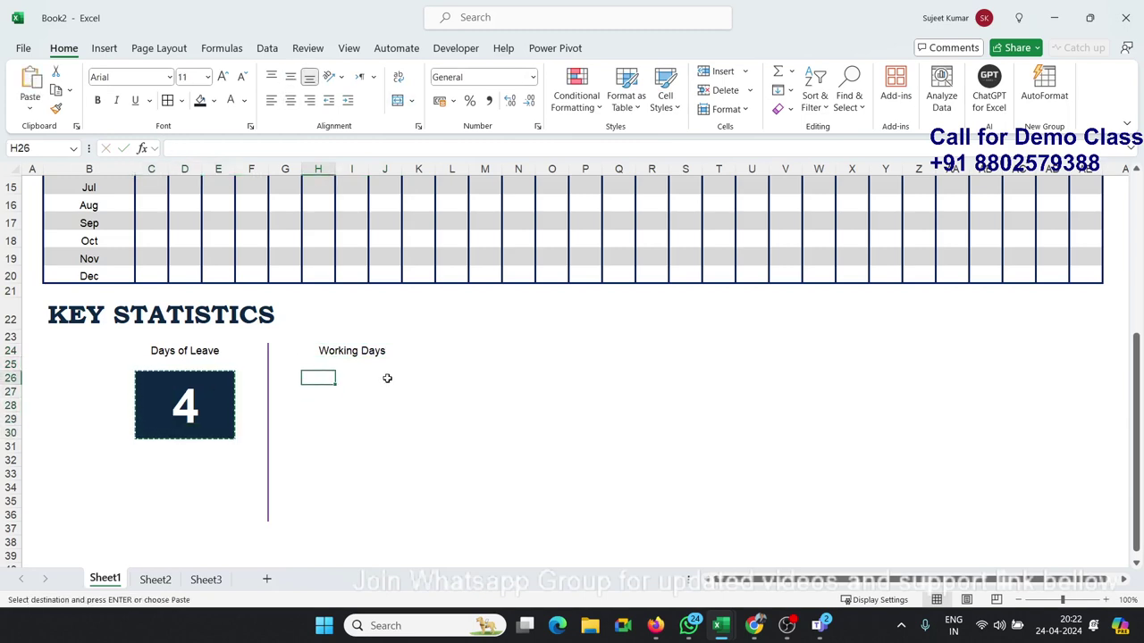
key("ctrl+v")
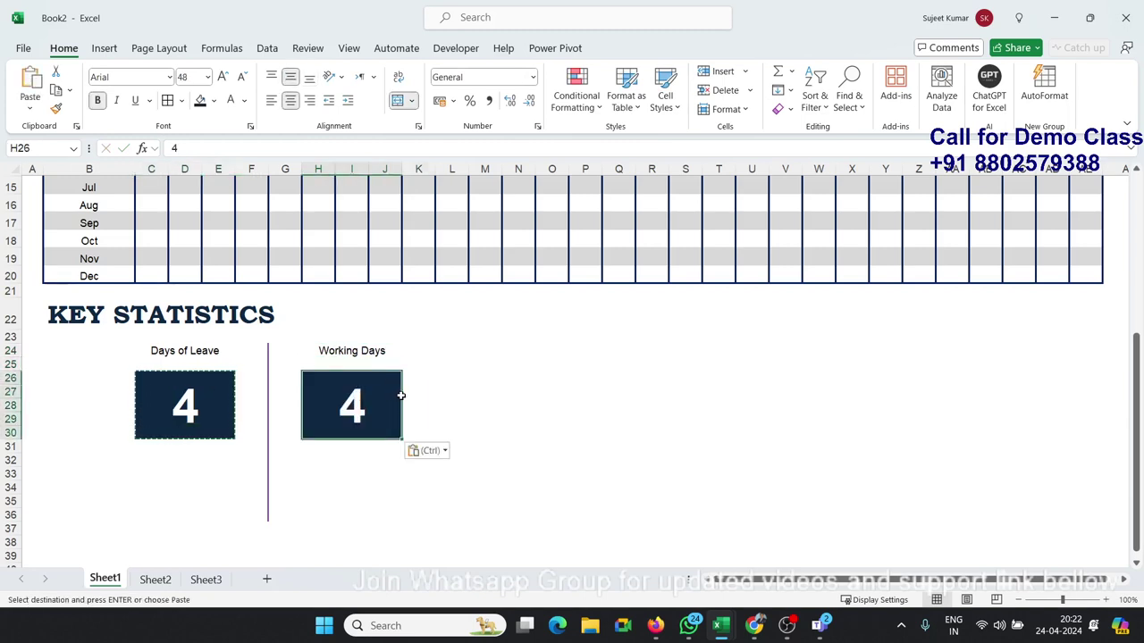
left_click_drag(401, 402, 410, 395)
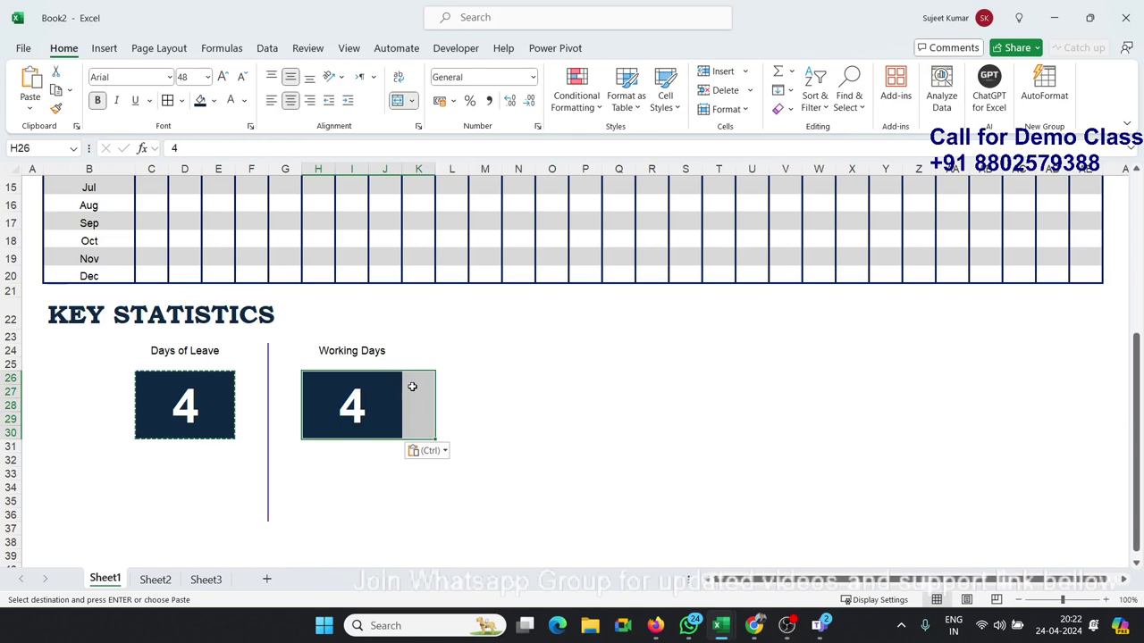
left_click(400, 104)
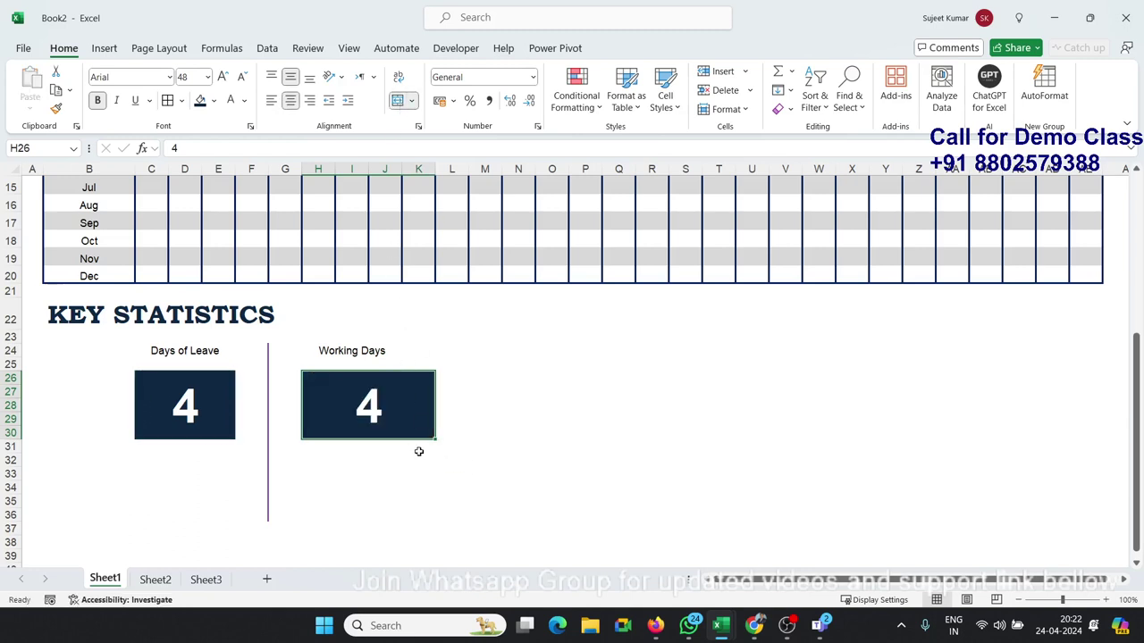
type("26")
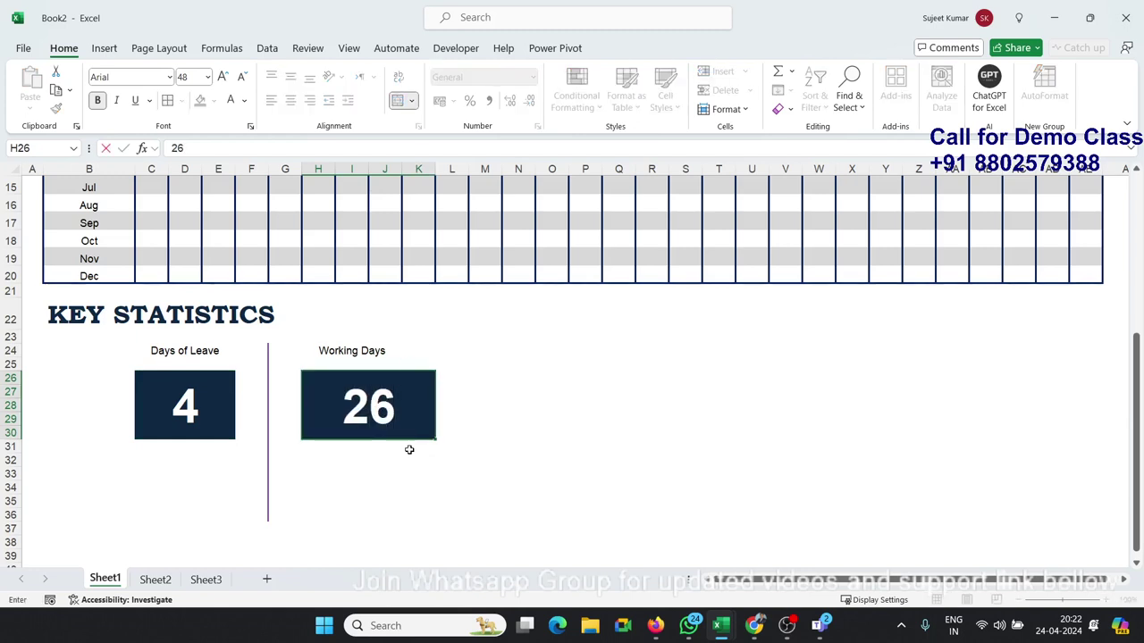
type("1")
key("Return")
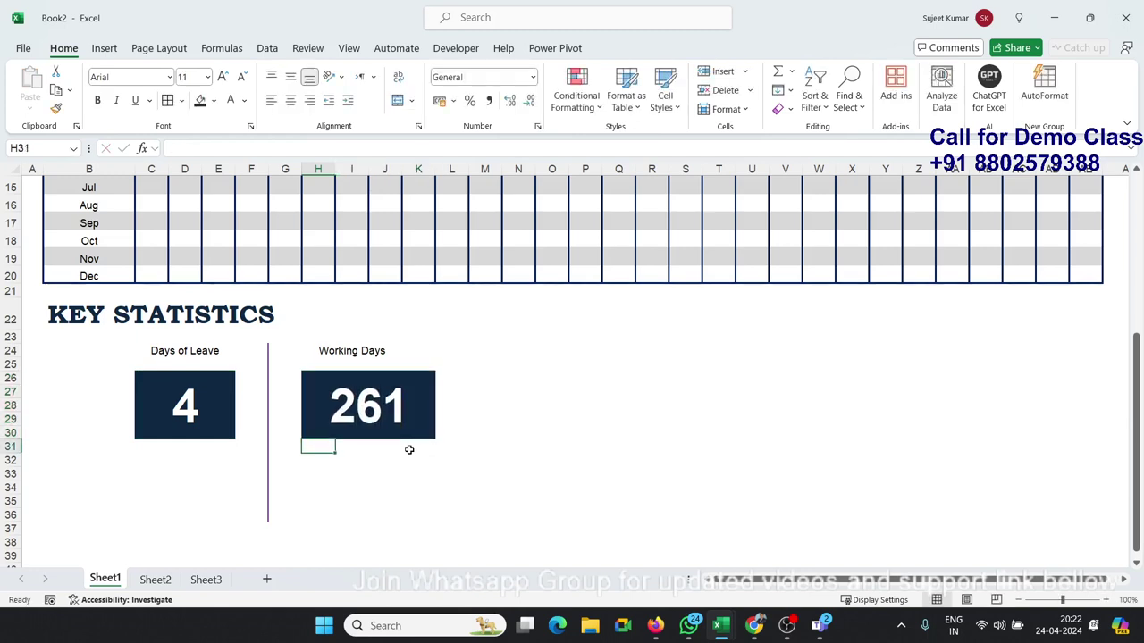
Step: Copy the divider block F24:G37 and paste it at L24
key("Up")
key("Up")
key("Right")
key("Right")
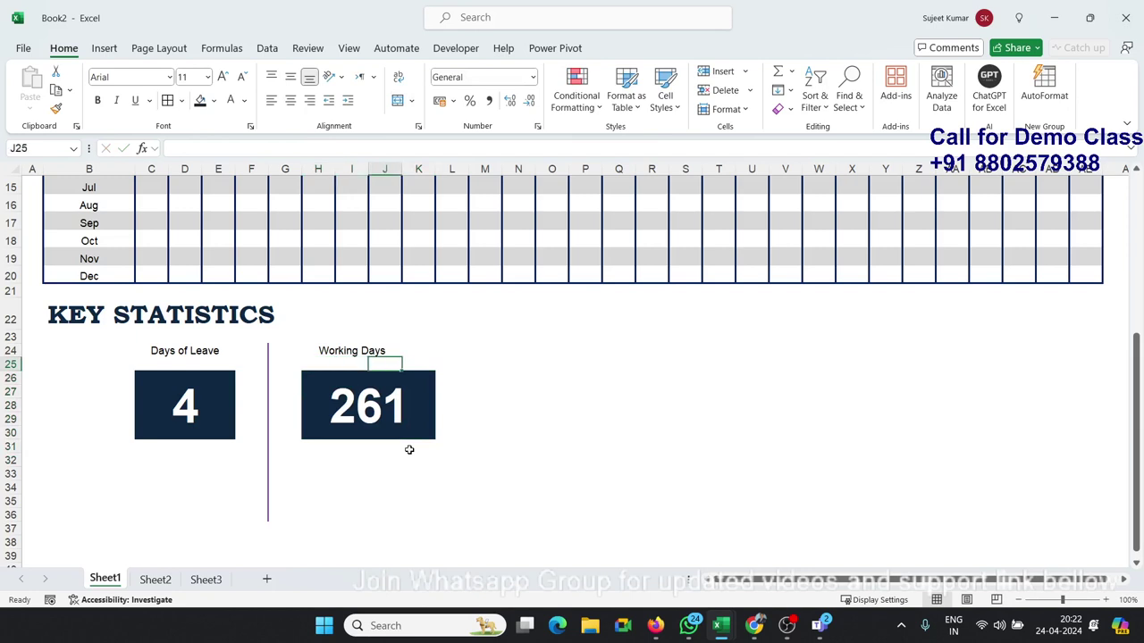
key("Right")
key("Right")
key("Left")
key("Left")
key("Left")
key("Left")
key("Left")
key("Up")
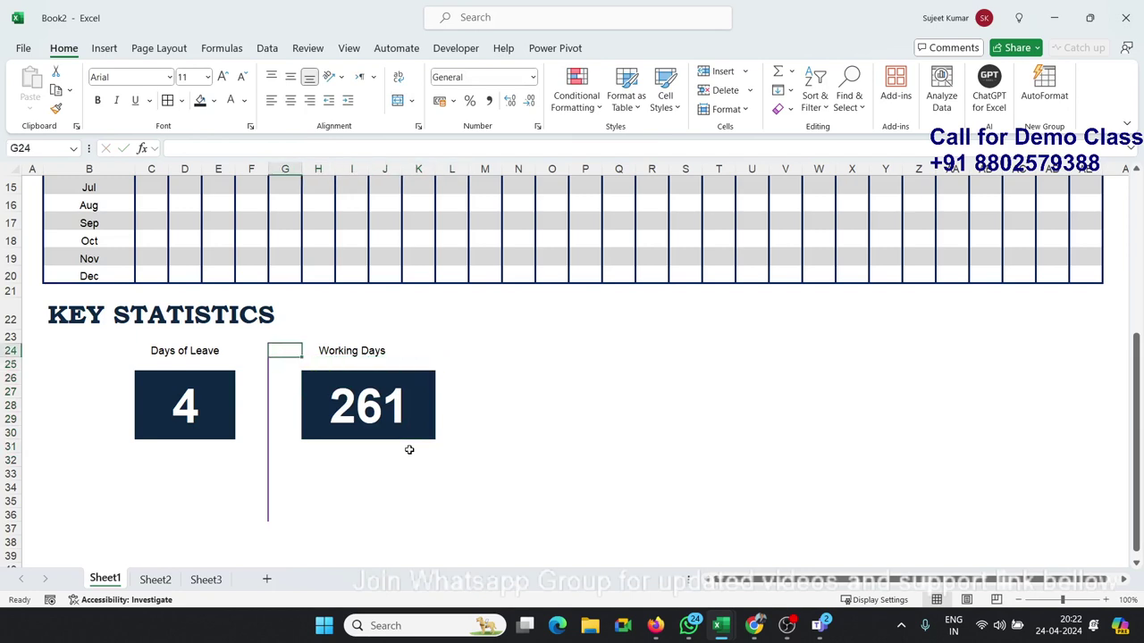
key("shift+Left")
key("shift+Down")
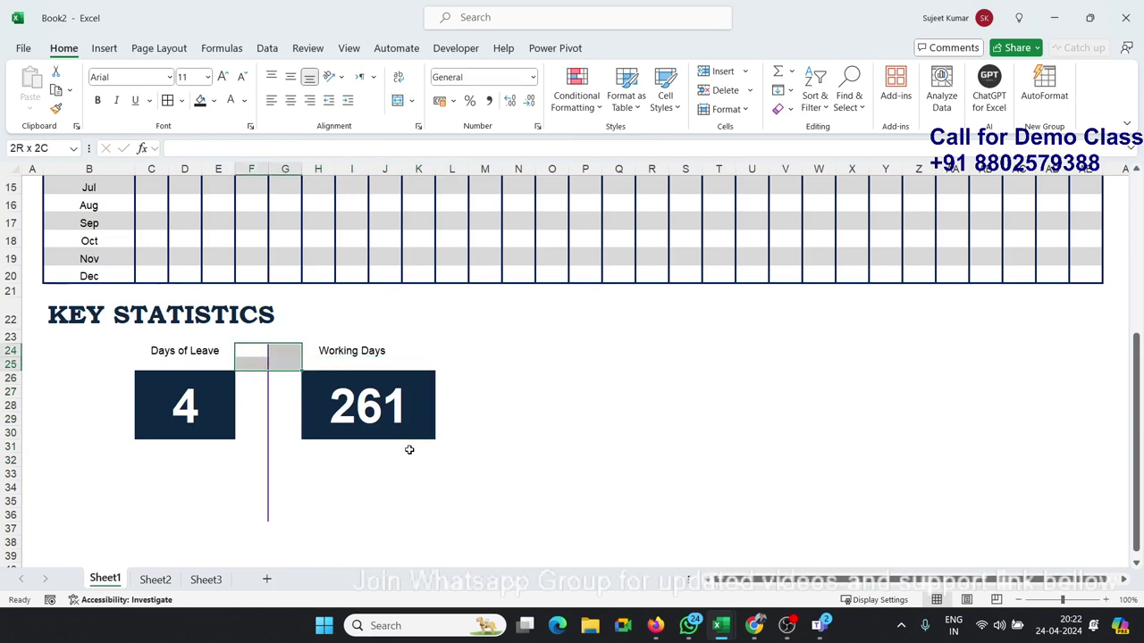
key("shift+Down")
key("shift+Down")
key("shift+Down")
key("shift+Down")
key("shift+Down")
key("shift+Down")
key("shift+Down")
key("shift+Down")
key("shift+Down")
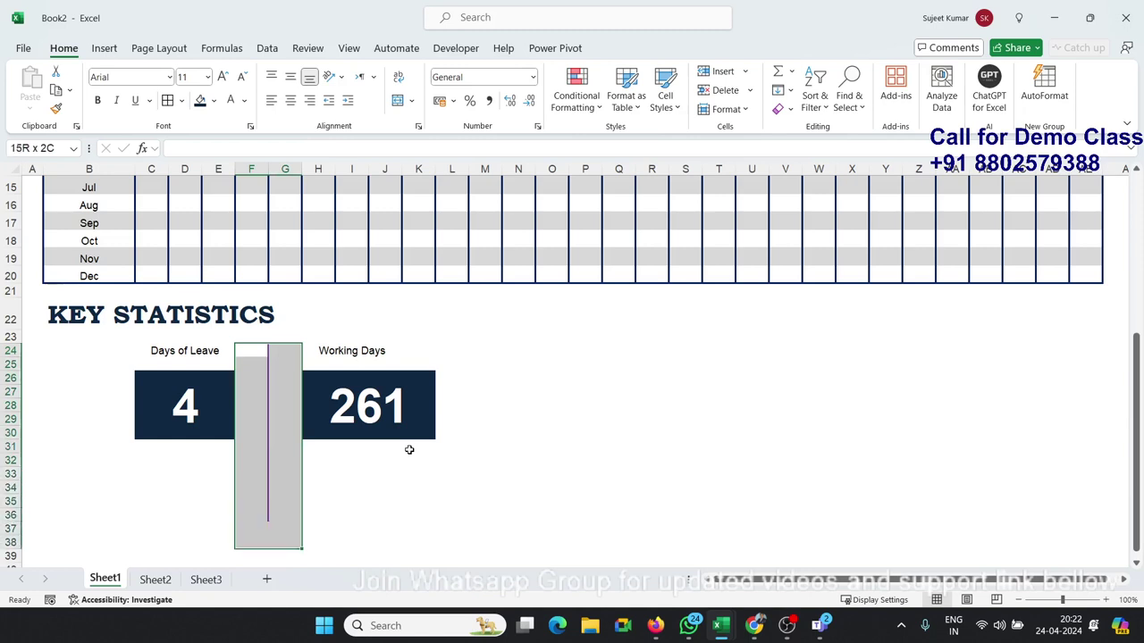
key("shift+Up")
key("ctrl+c")
key("Right")
key("Right")
key("Right")
key("Right")
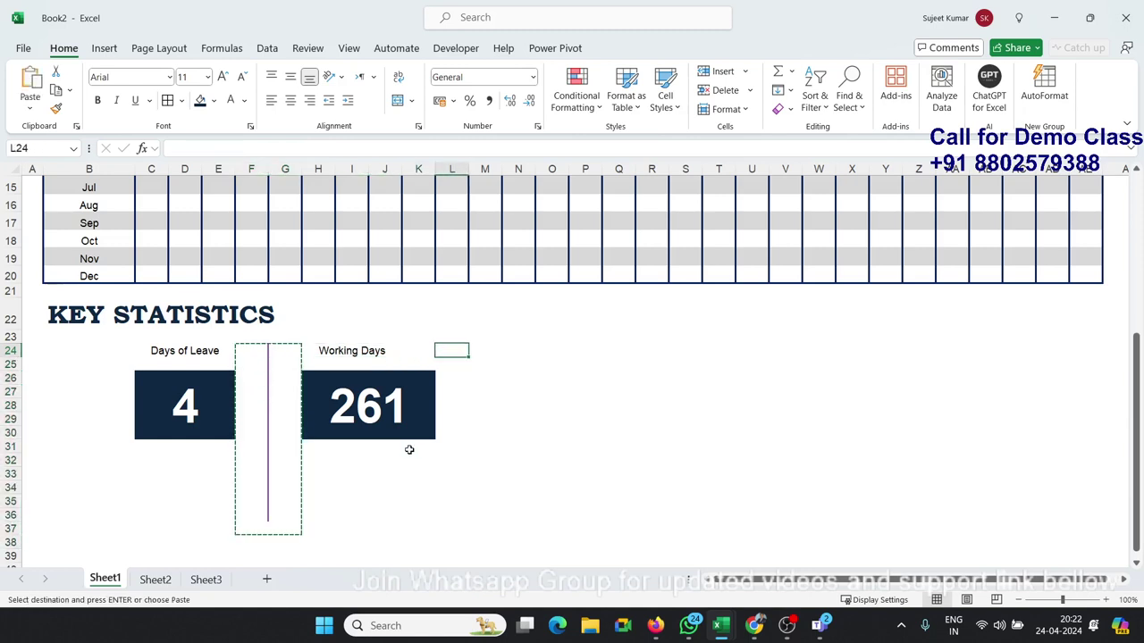
key("Right")
key("ctrl+v")
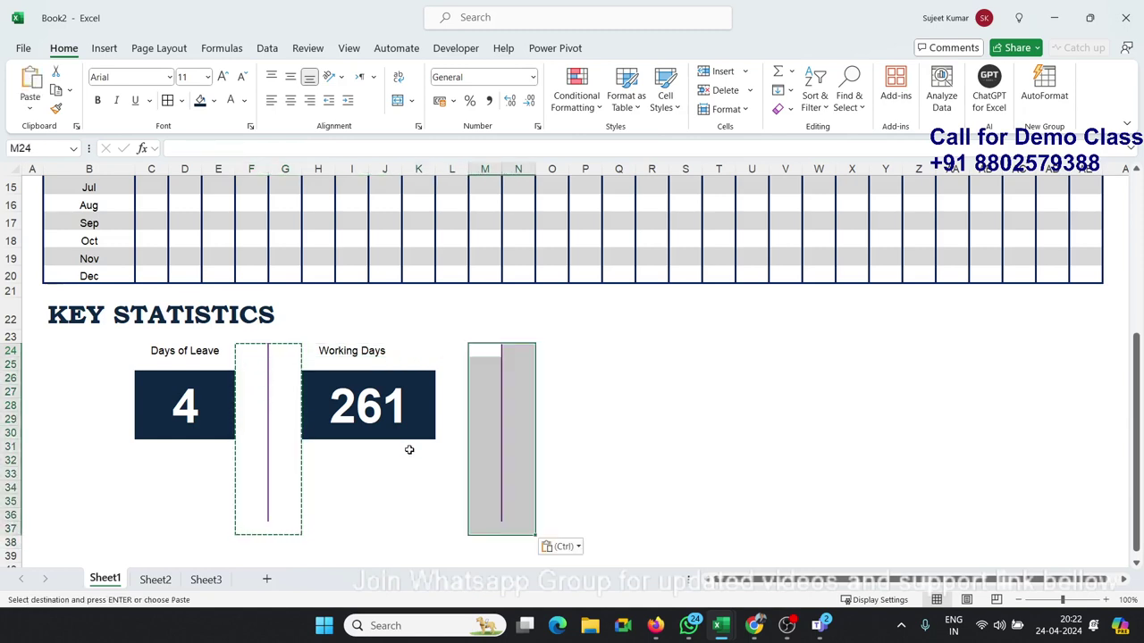
key("Left")
key("ctrl+v")
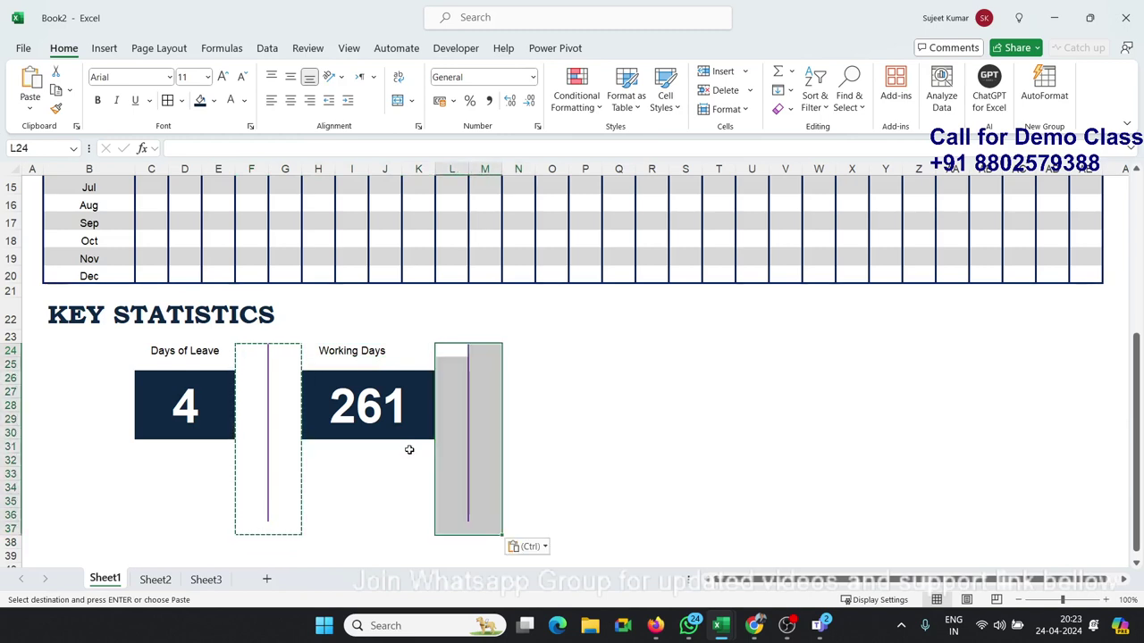
key("Escape")
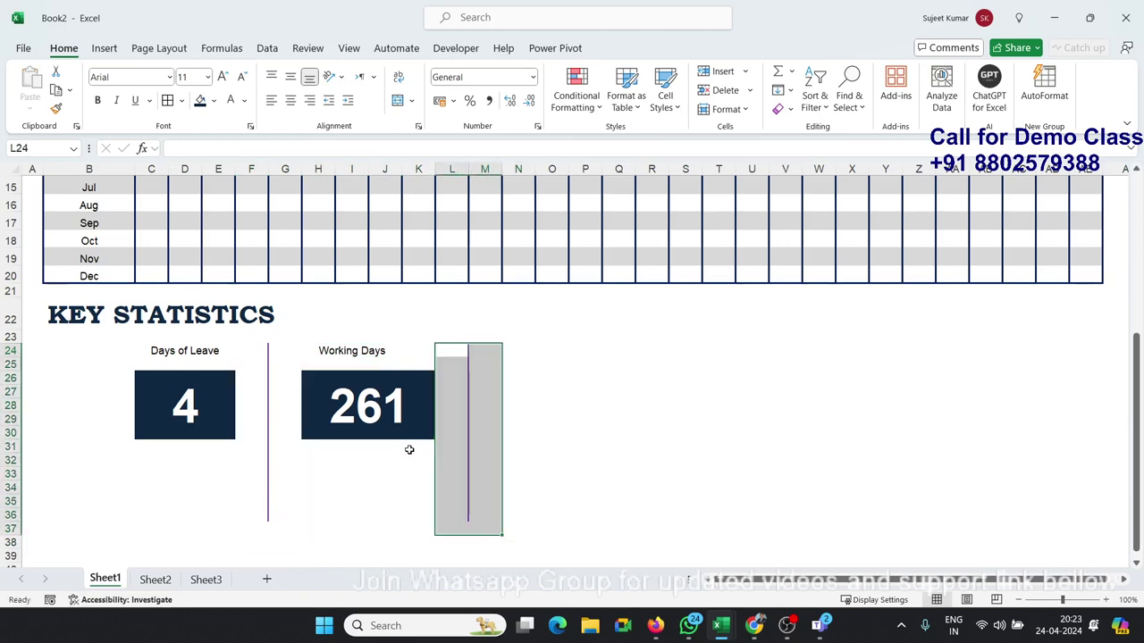
Step: Merge and centre N24:P24 and enter the heading '# Sick Days'
left_click(485, 362)
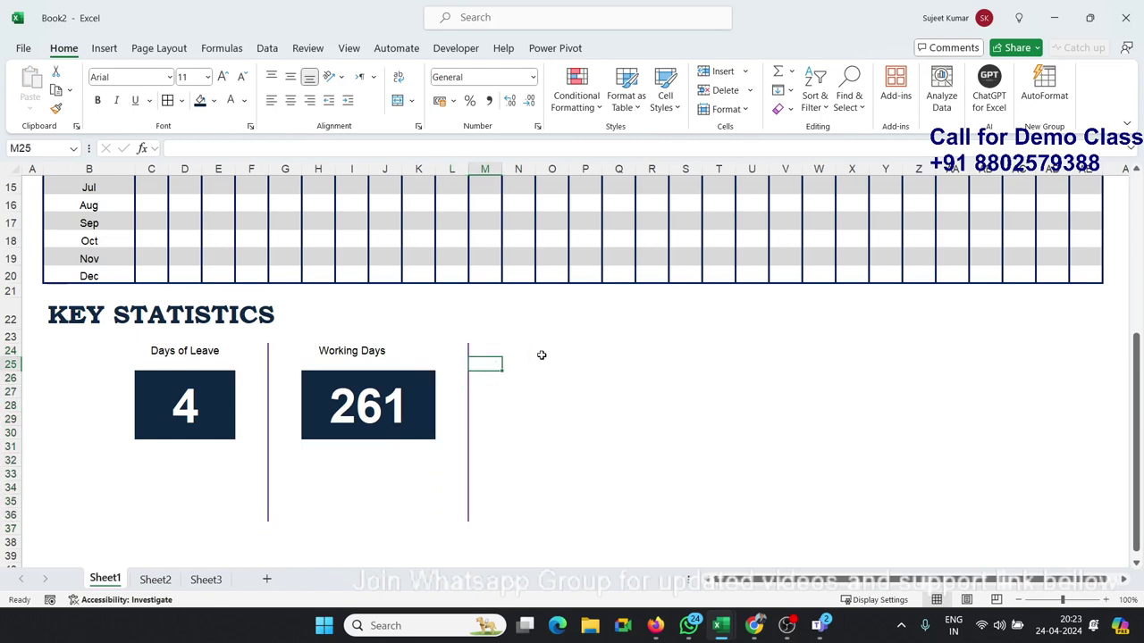
left_click(540, 350)
left_click(499, 350)
left_click_drag(519, 350, 576, 350)
left_click(518, 350)
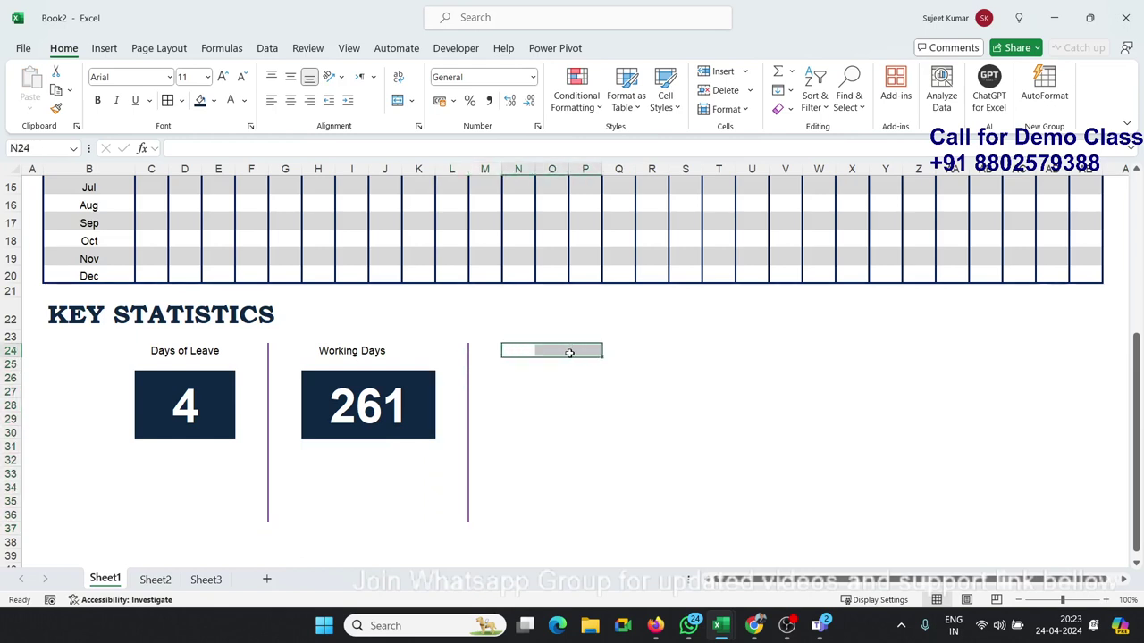
left_click(400, 104)
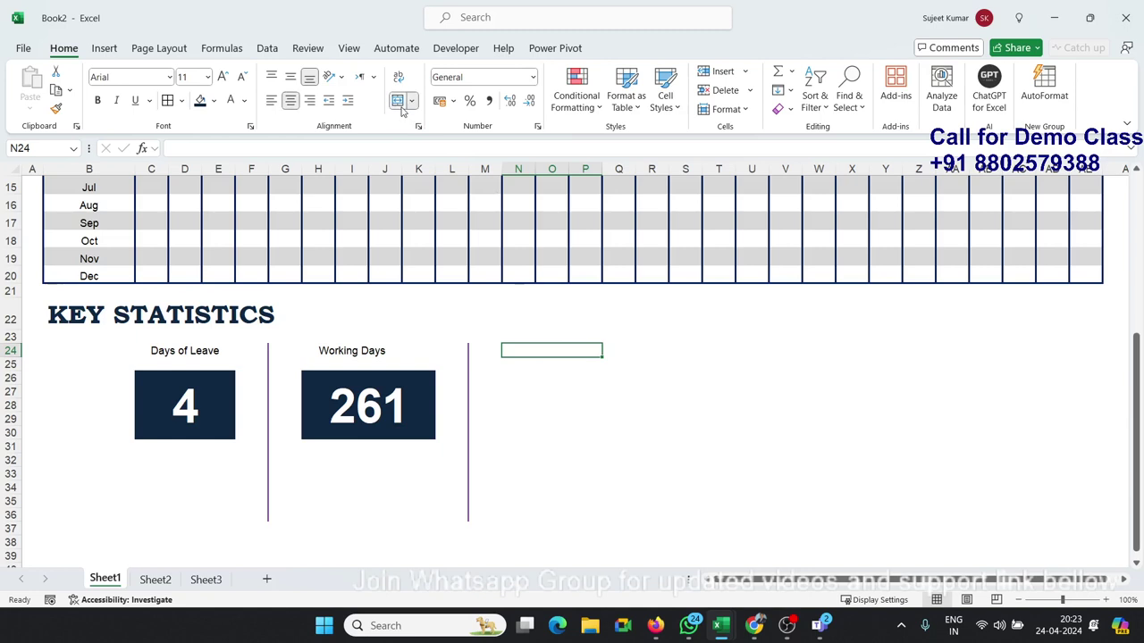
type("#")
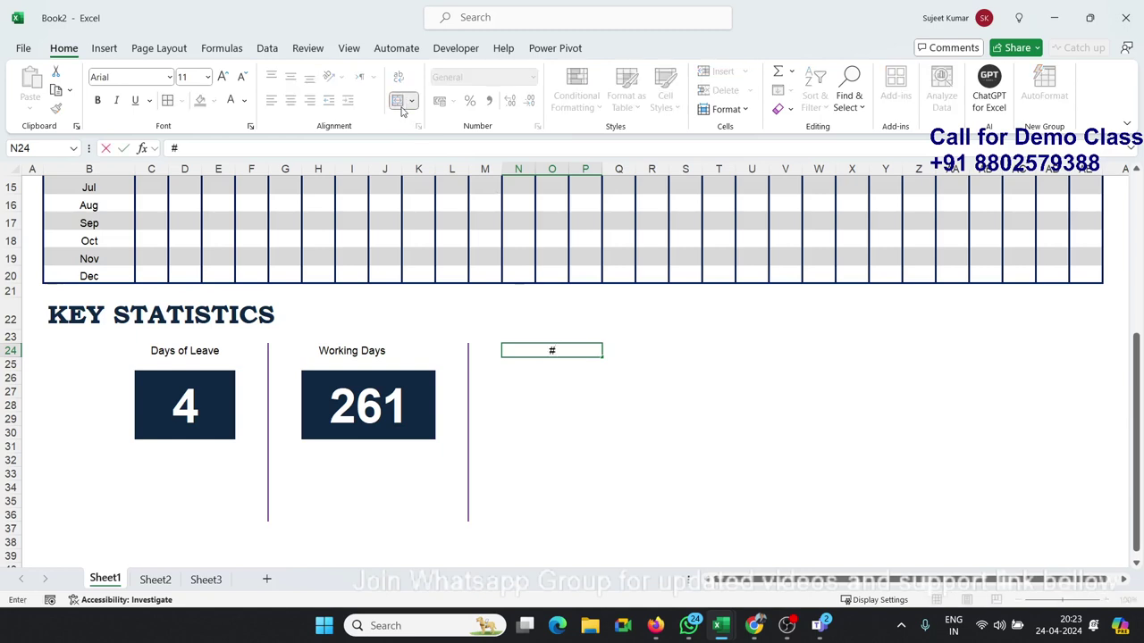
type(" Sick")
type(" Days")
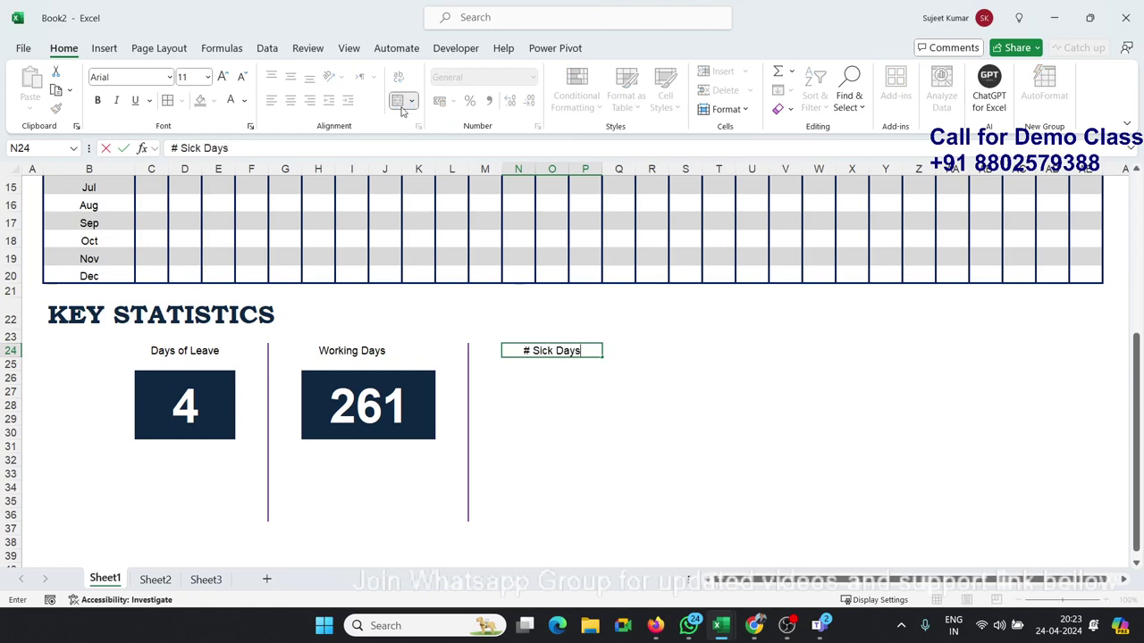
key("Return")
key("Return")
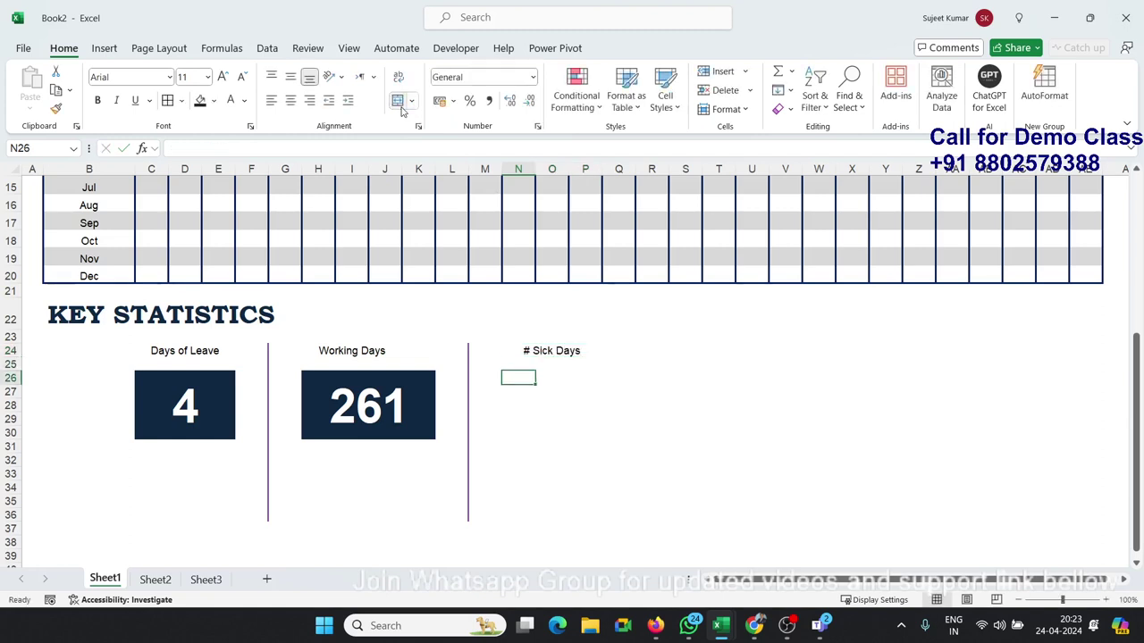
Step: Merge N26:P30 into a light blue box and enter 1
key("shift+Right")
key("shift+Right")
key("shift+Down")
key("shift+Down")
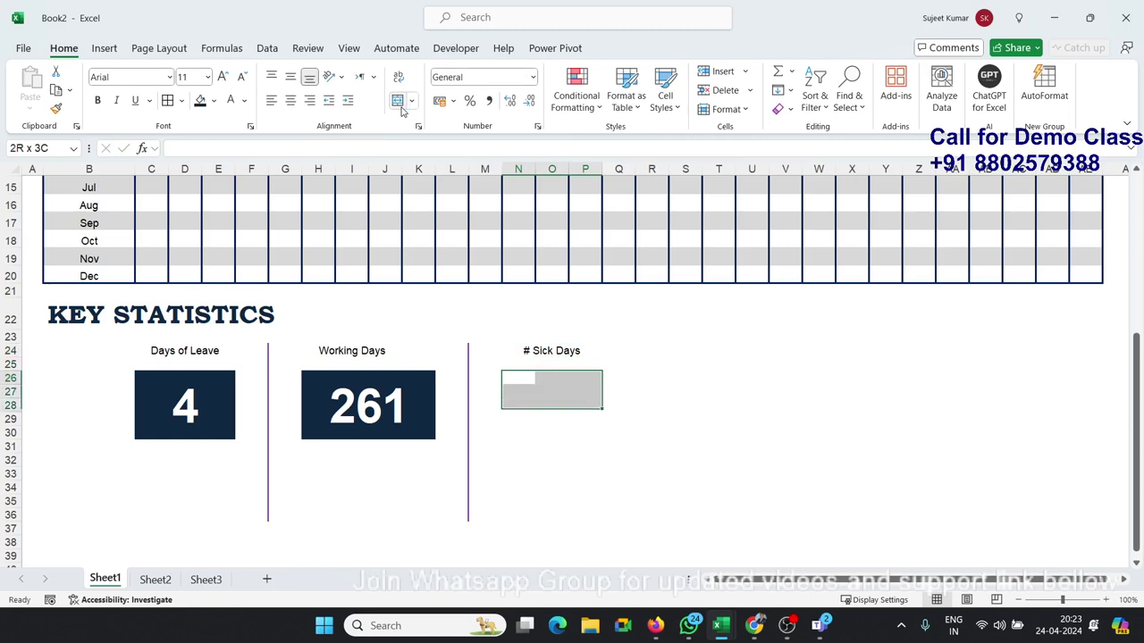
key("shift+Down")
key("shift+Down")
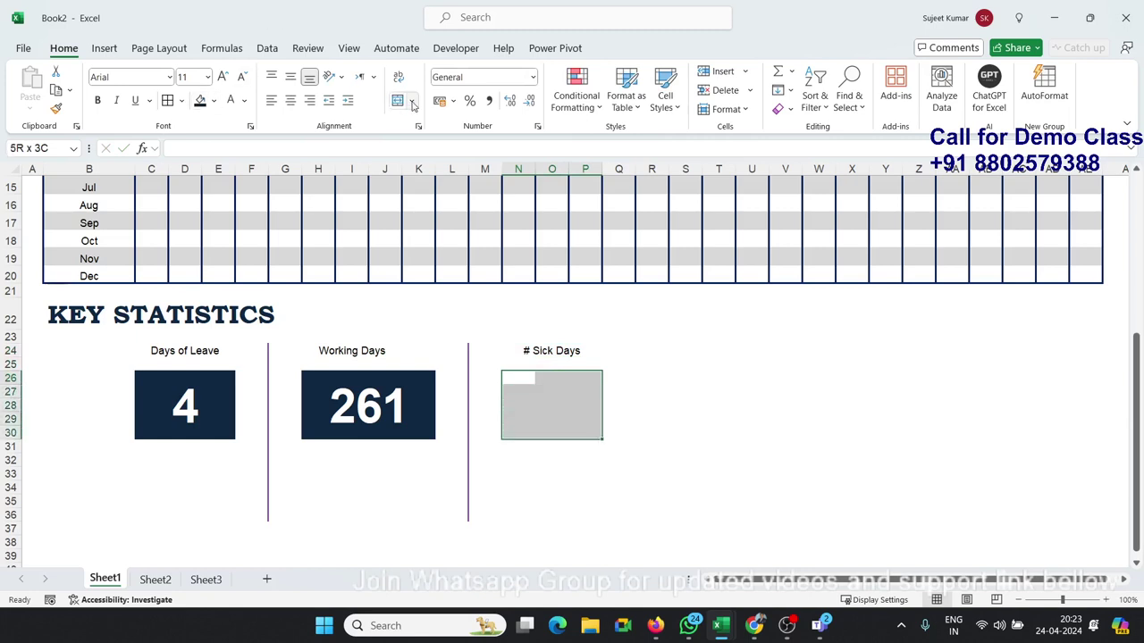
left_click(397, 101)
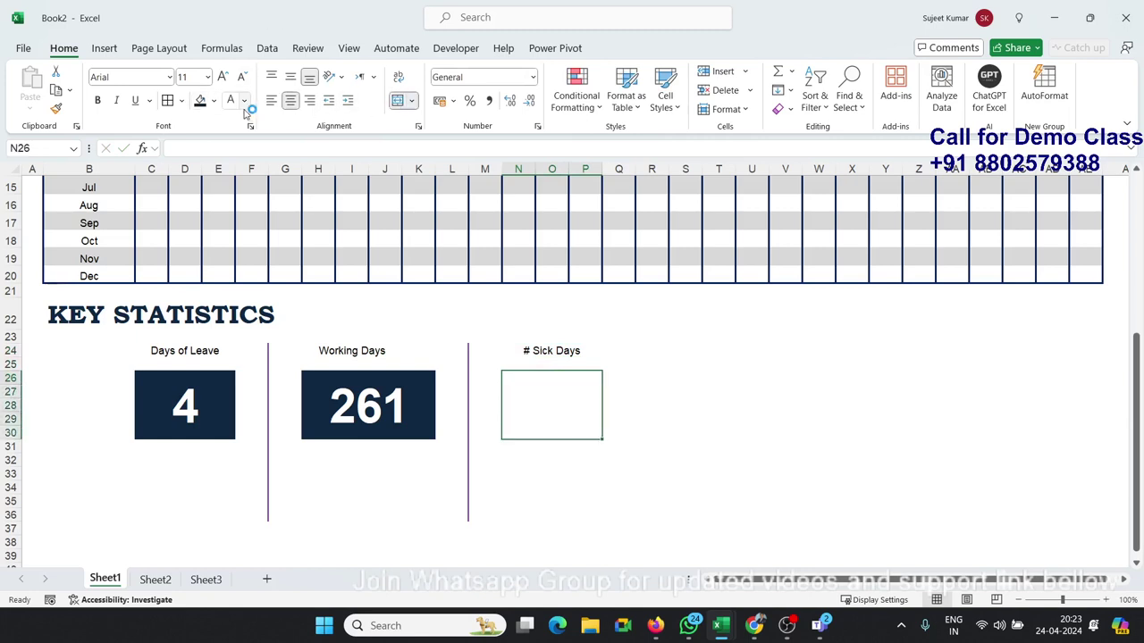
left_click(213, 100)
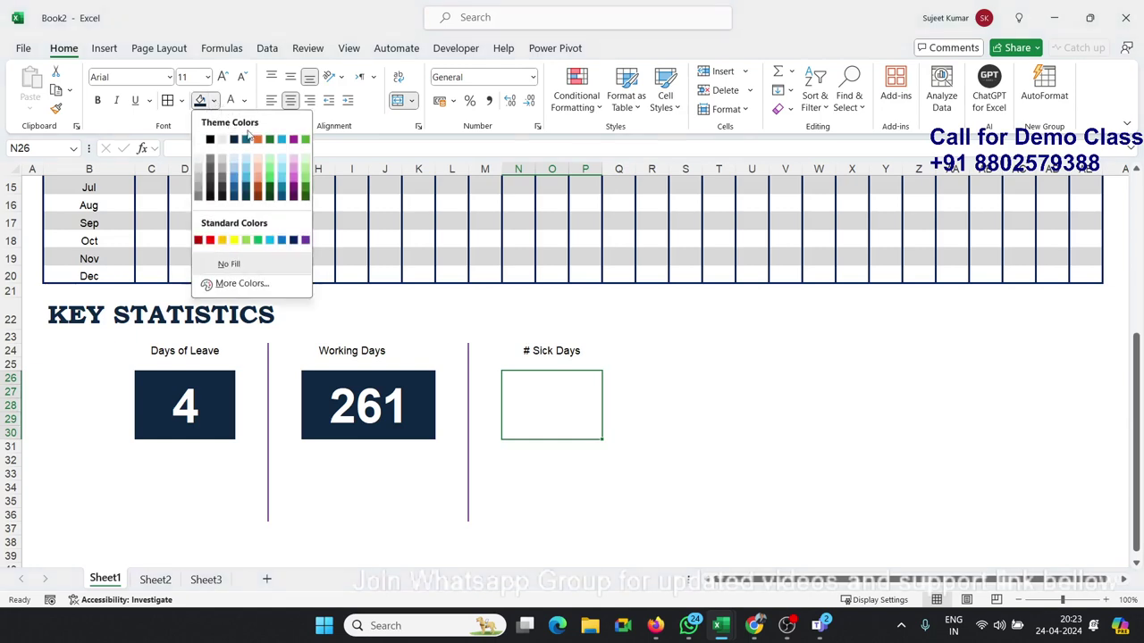
left_click(285, 161)
type("1")
key("Return")
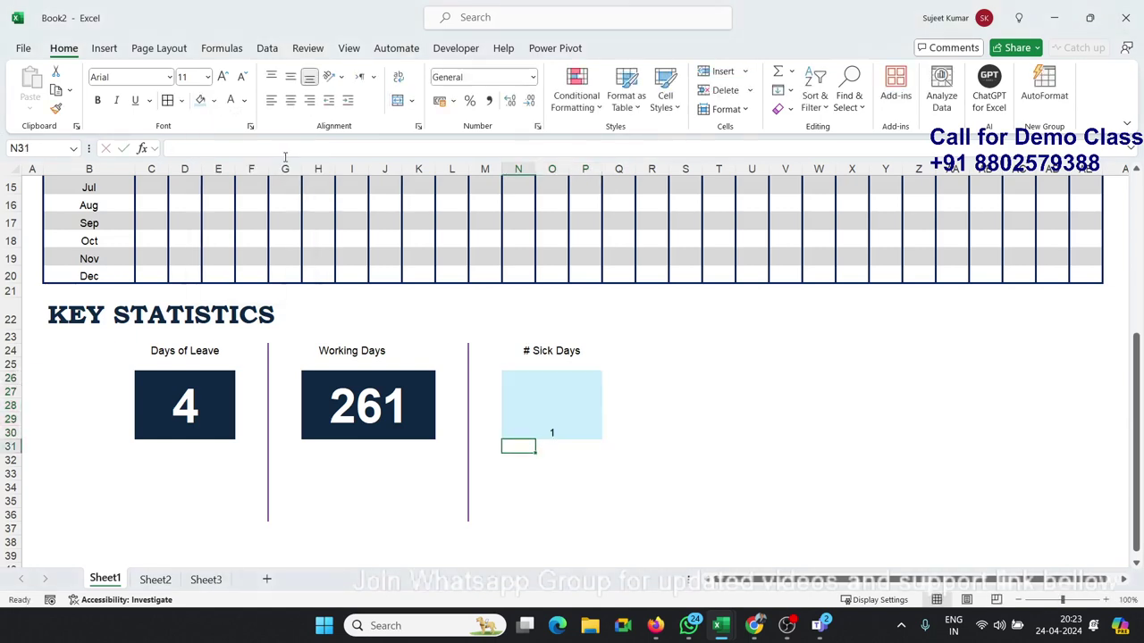
key("Up")
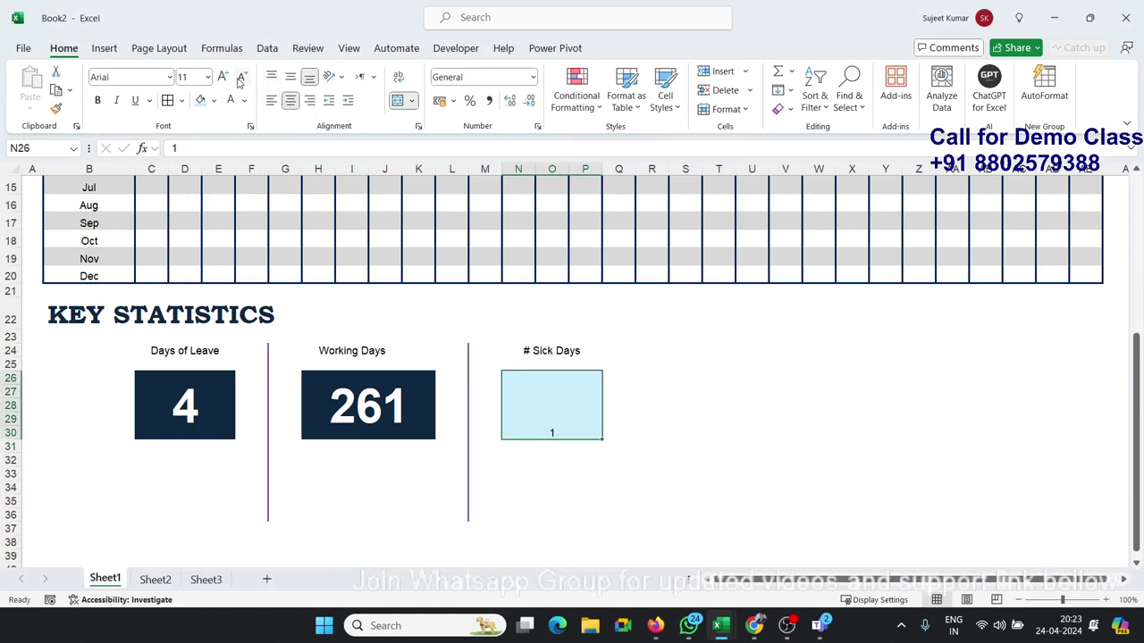
Step: Format the 1 as bold size 48, centred vertically in the tile
left_click(223, 76)
left_click(223, 76)
left_click(223, 76)
left_click(222, 76)
left_click(291, 78)
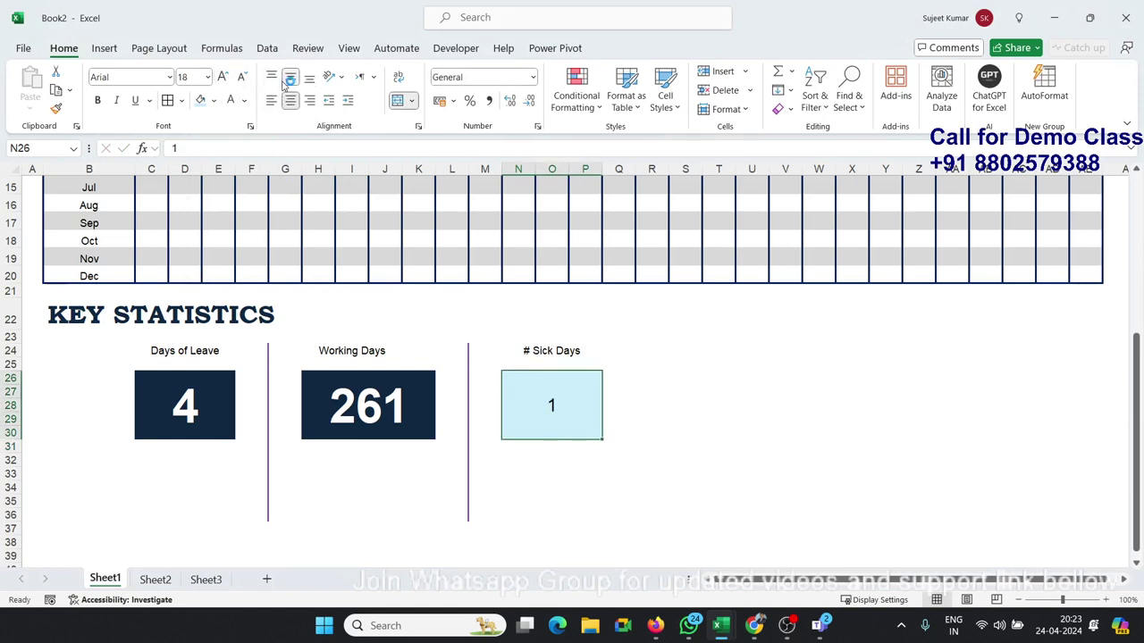
left_click(270, 79)
left_click(287, 80)
left_click(222, 76)
left_click(222, 76)
left_click(222, 76)
left_click(222, 76)
left_click(222, 76)
left_click(223, 76)
left_click(240, 79)
left_click(99, 100)
left_click(672, 389)
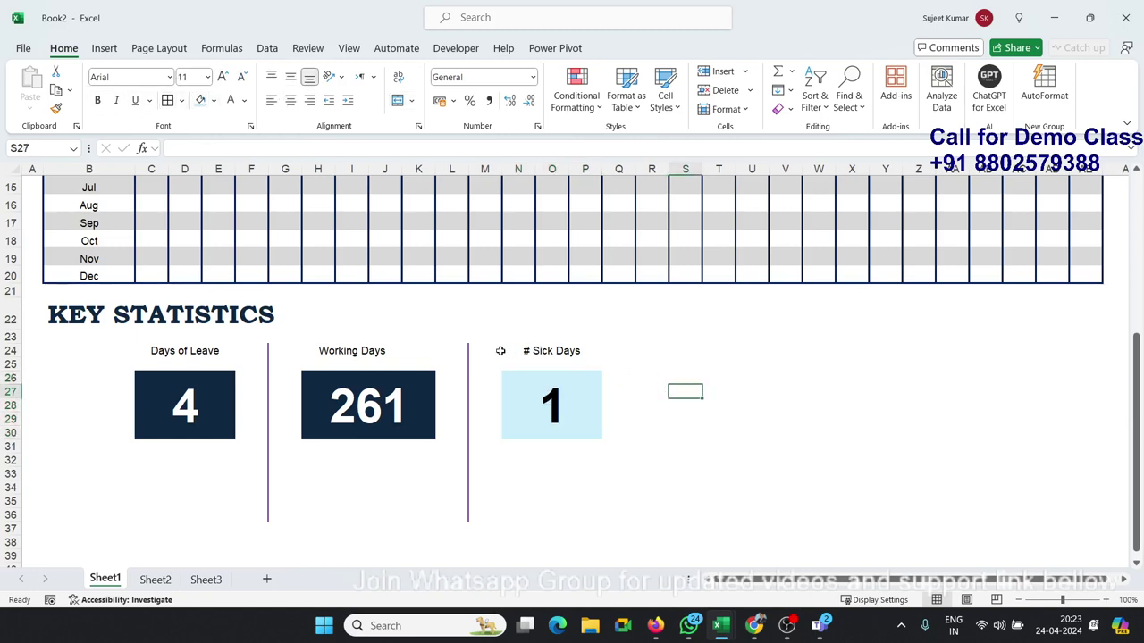
Step: Copy the L24:M36 divider block and paste it at Q24
left_click_drag(462, 348, 475, 515)
key("ctrl+c")
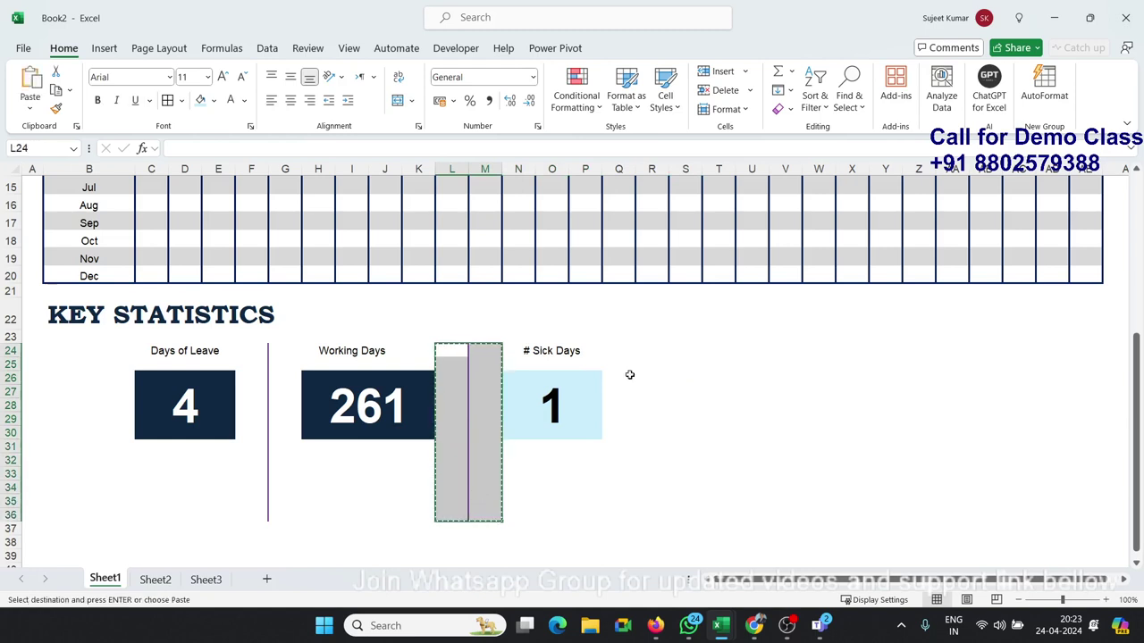
left_click(634, 349)
key("ctrl+v")
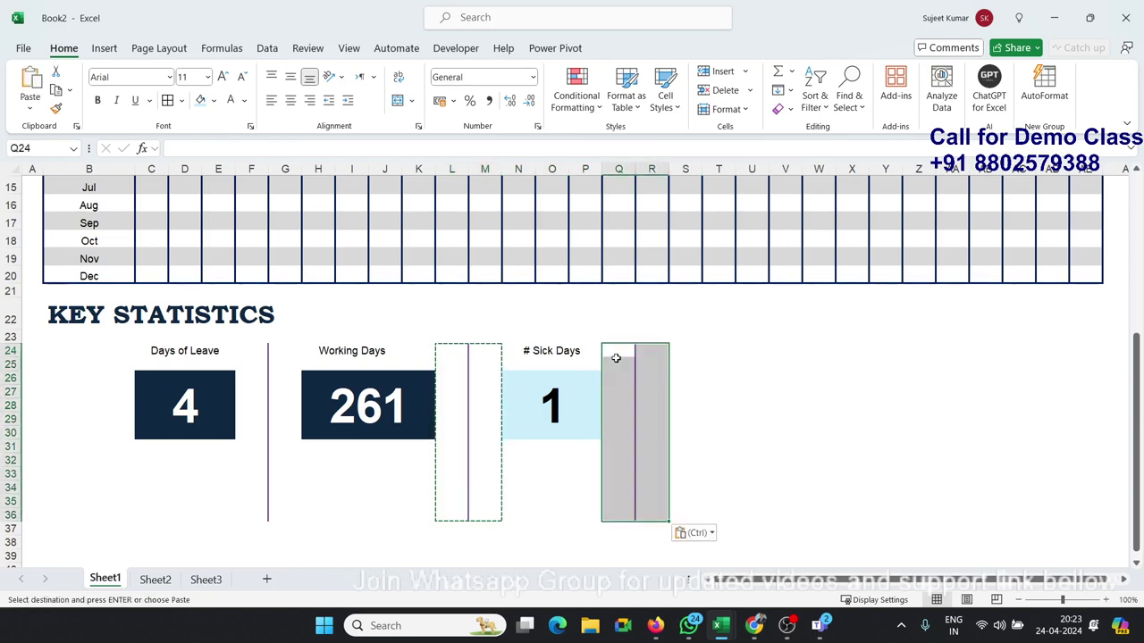
Step: Merge and centre S24:U24 and enter the heading 'Vacation'
left_click(531, 390)
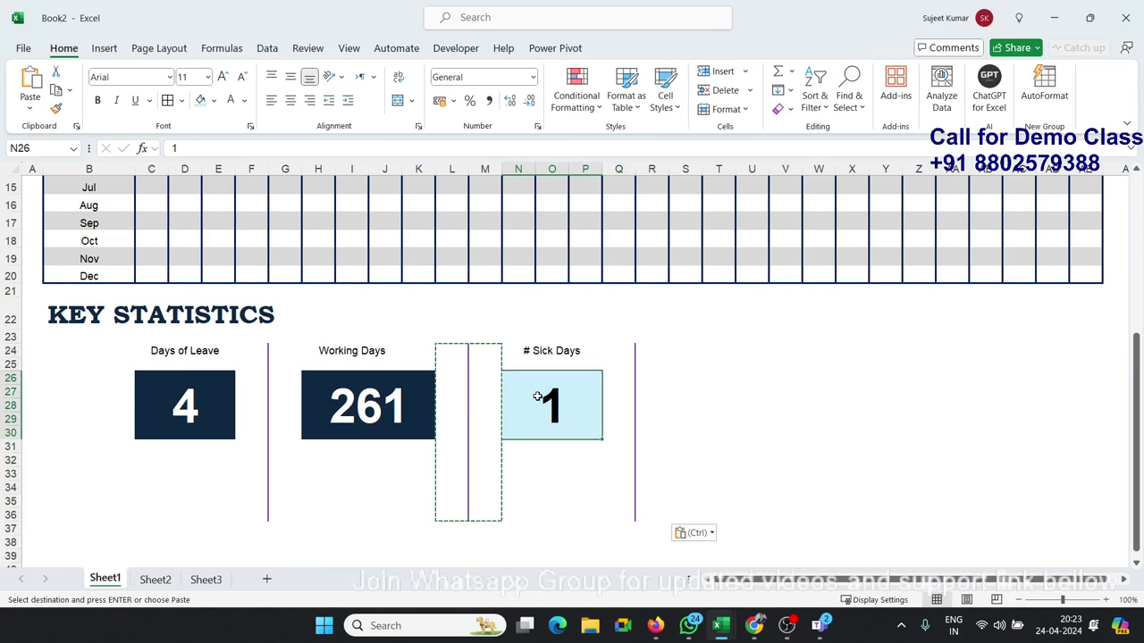
key("ctrl")
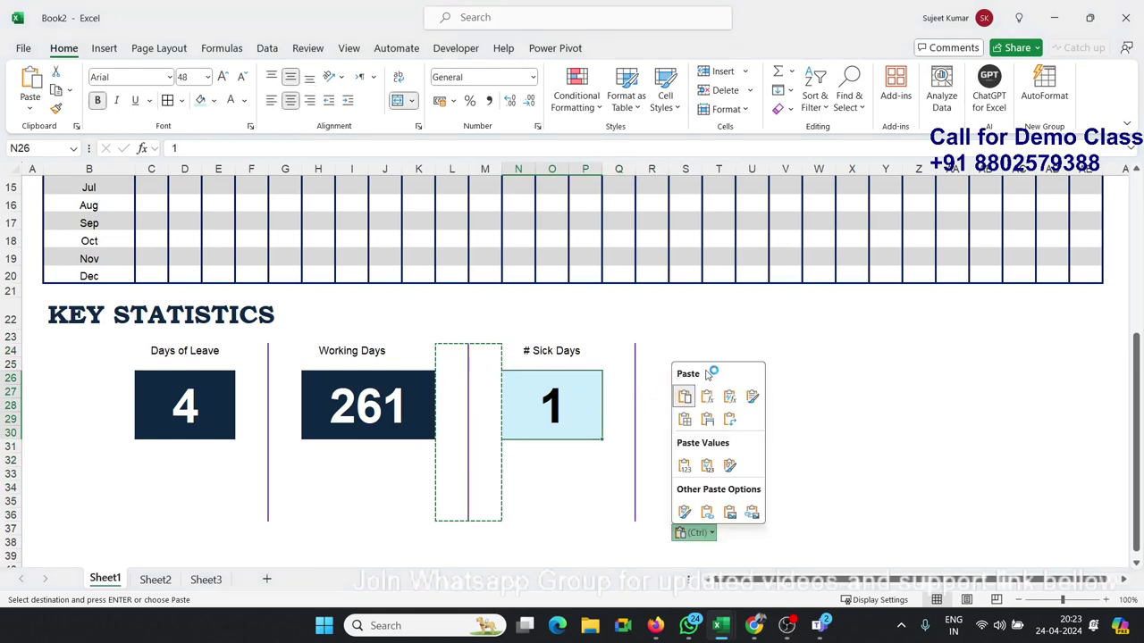
left_click(685, 350)
left_click(686, 351)
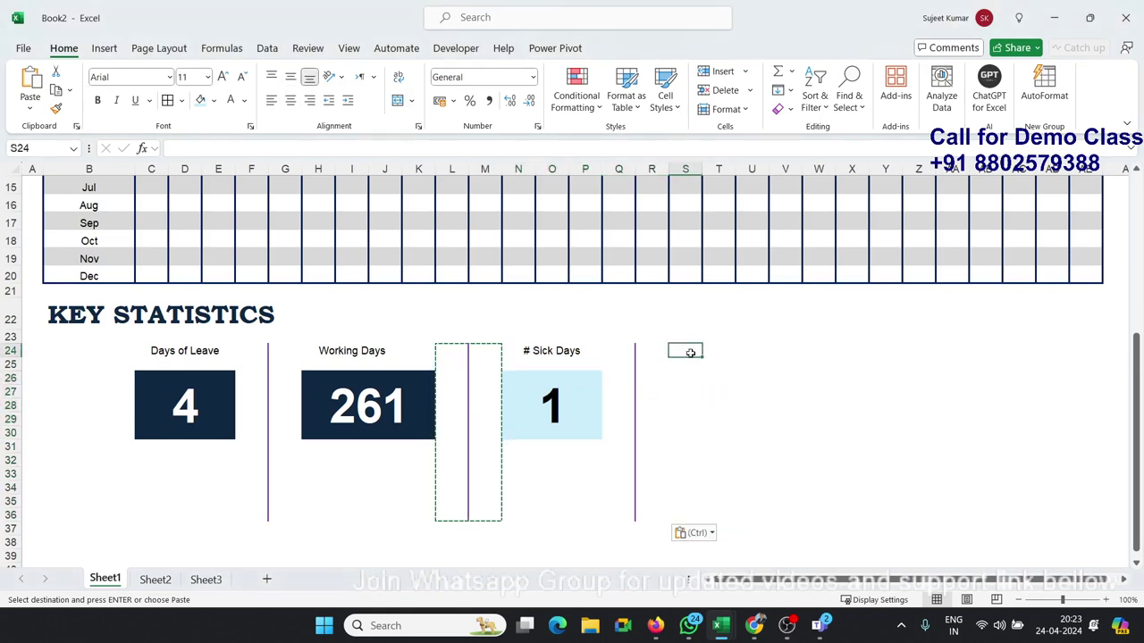
left_click_drag(690, 353, 575, 347)
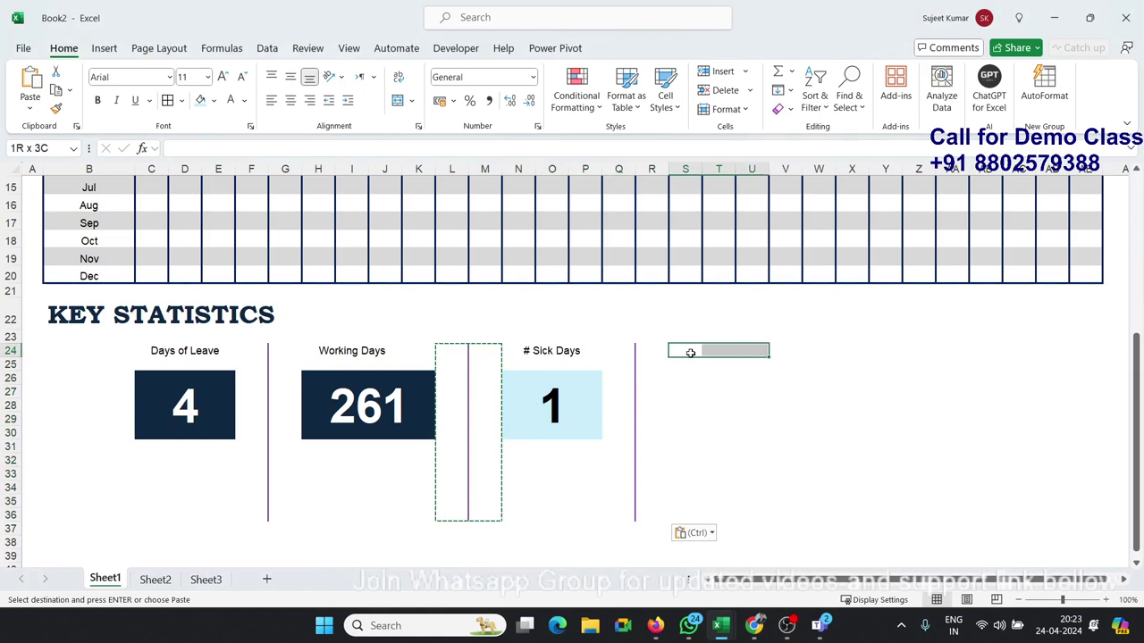
left_click(399, 101)
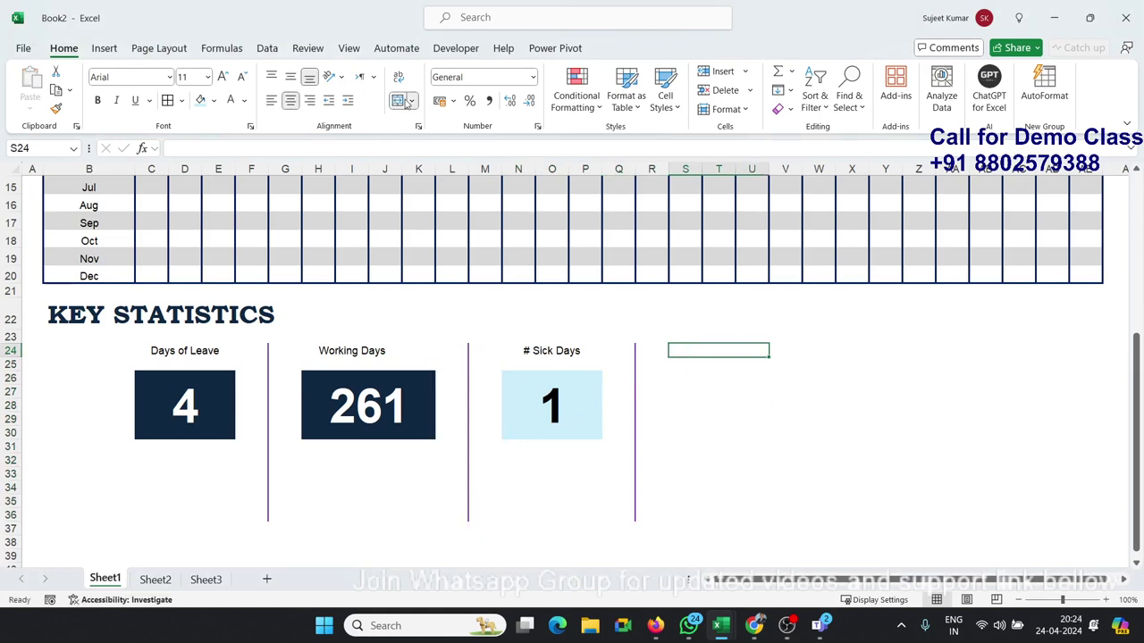
type("C")
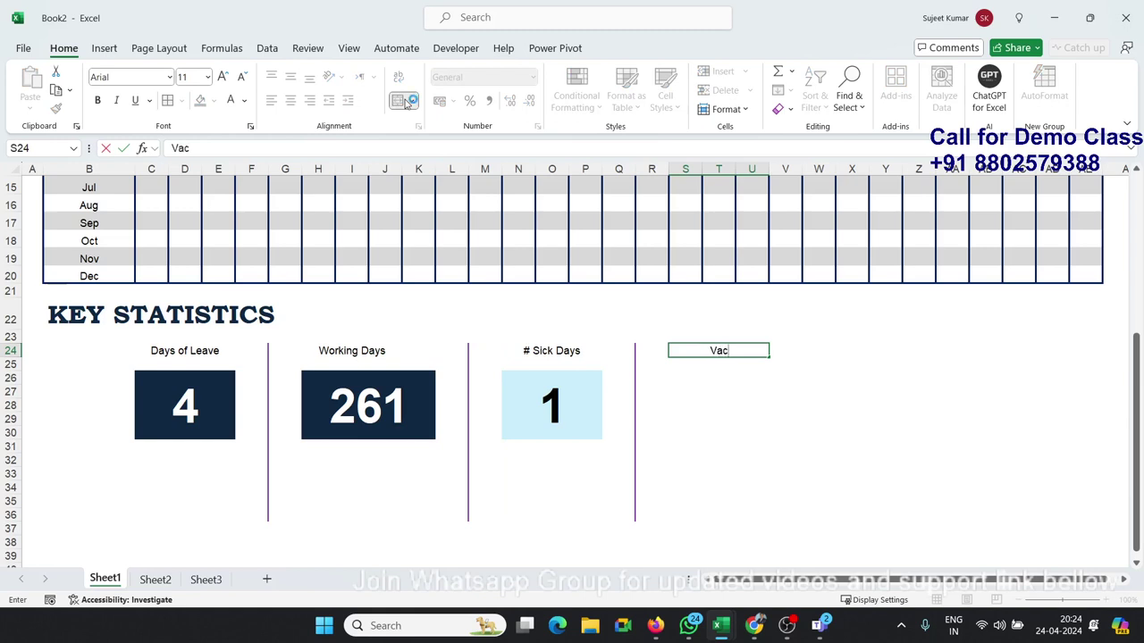
type("ation")
key("Return")
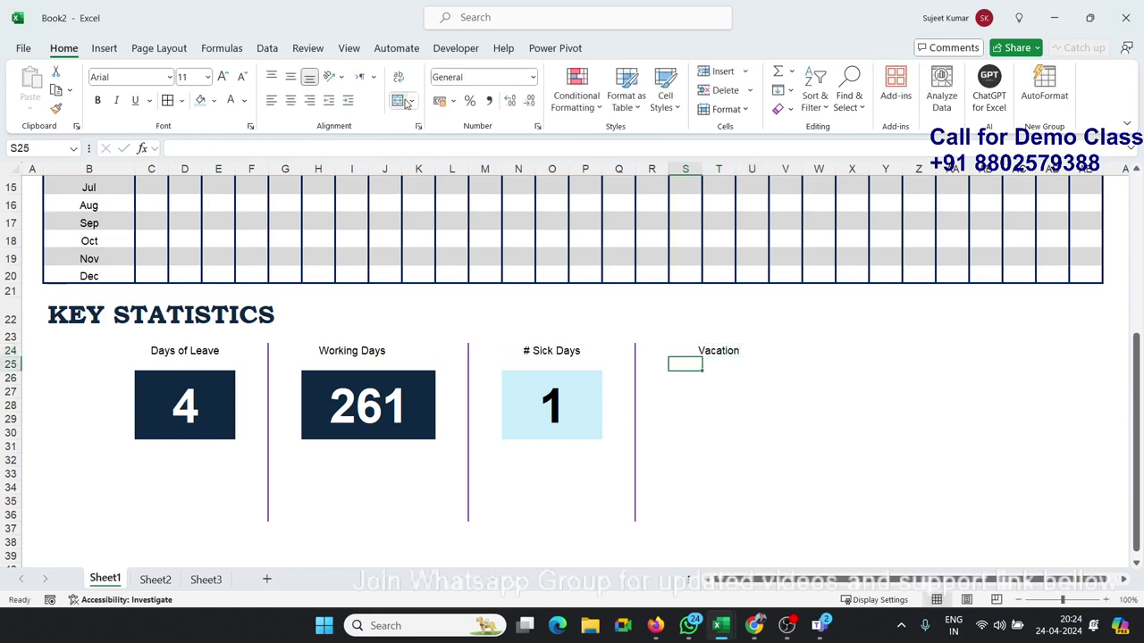
Step: Merge S26:U30 into one box beneath the Vacation heading
key("Return")
key("shift+Right")
key("shift+Right")
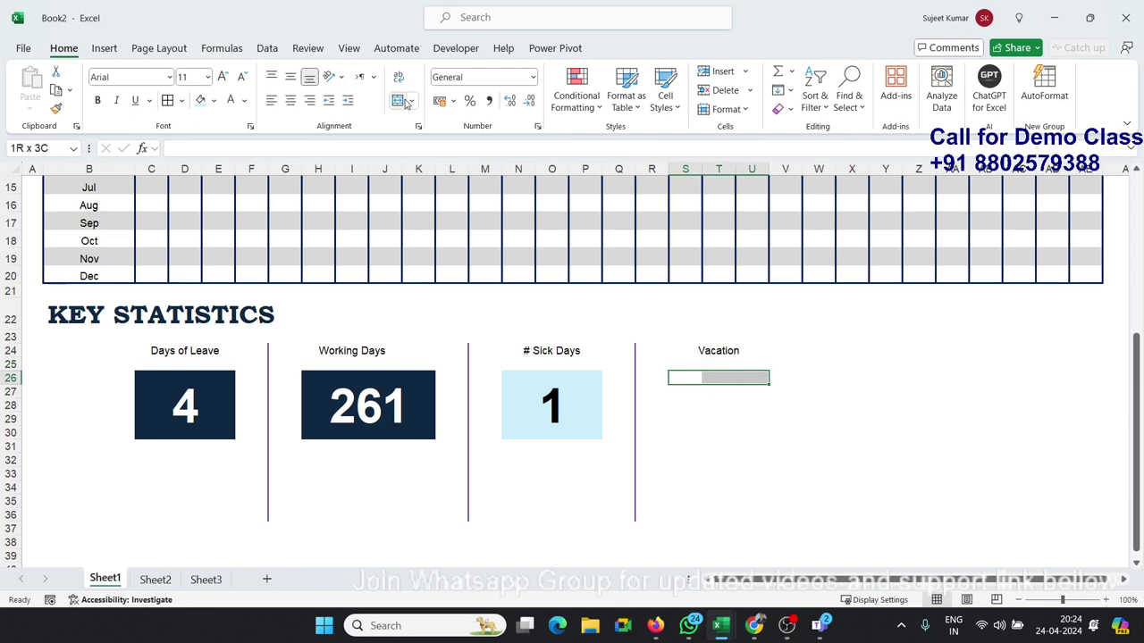
key("shift+Down")
key("shift+Down")
key("shift+Down")
key("shift+Down")
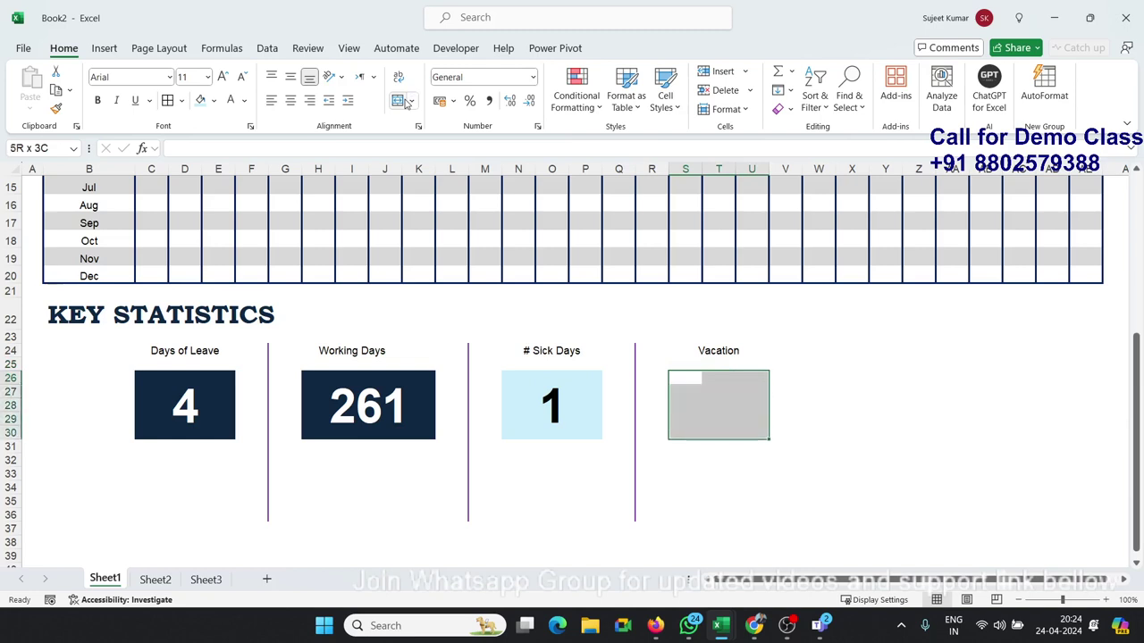
left_click(398, 102)
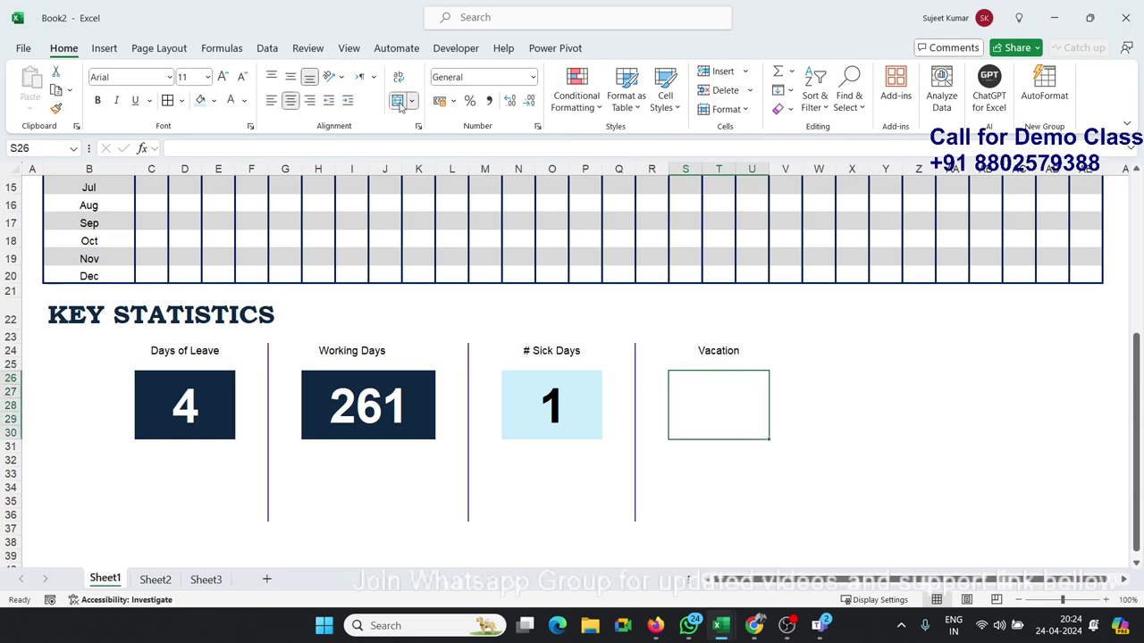
Step: Enter 0 in the Vacation tile S26 and fill it orange
type("0")
key("Return")
key("Up")
left_click(215, 101)
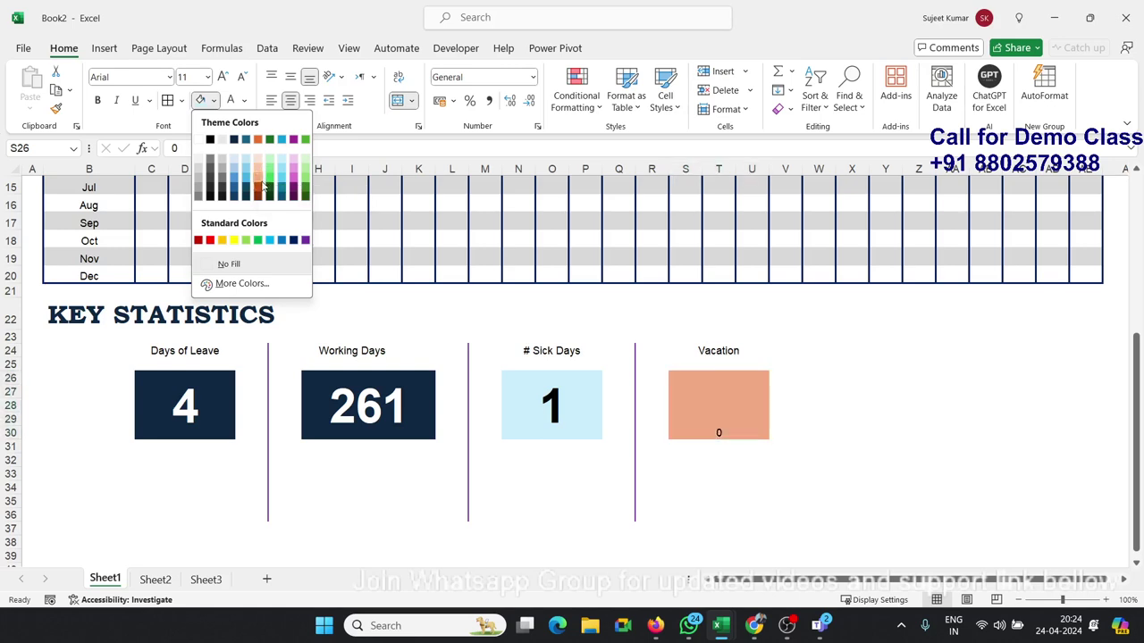
left_click(261, 185)
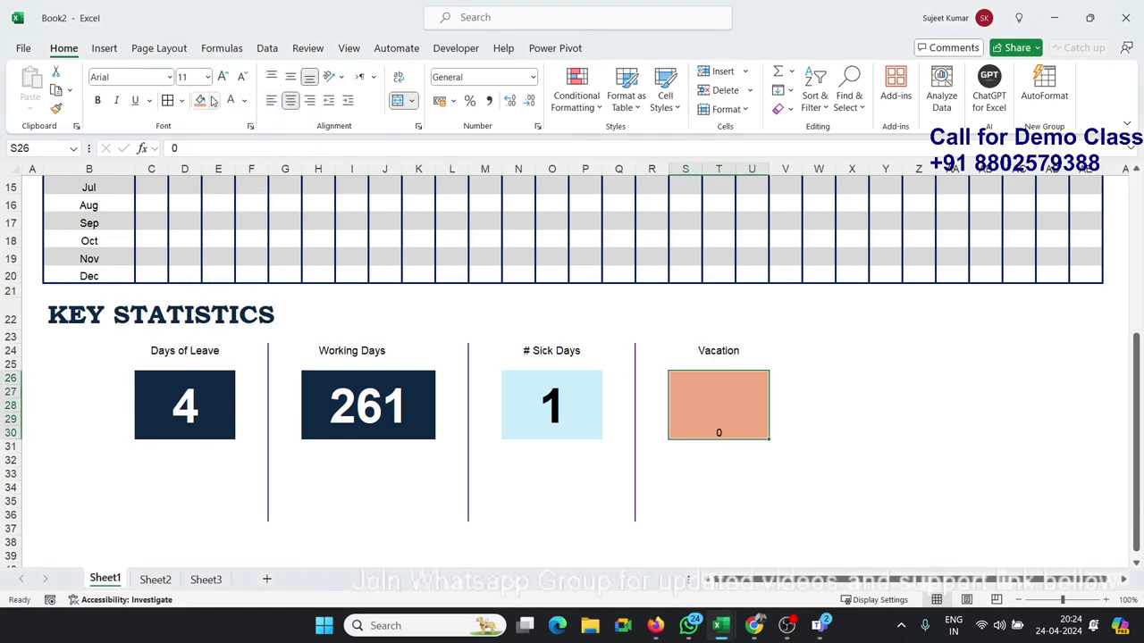
Step: Middle-align the Vacation tile's 0 and set its font size to 48
left_click(291, 76)
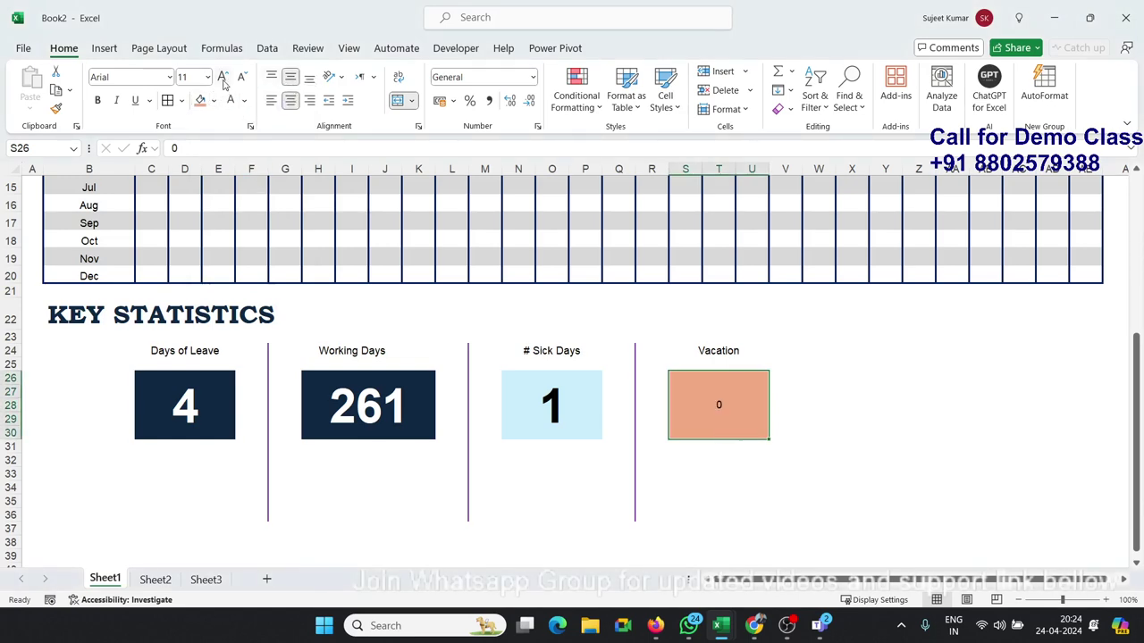
left_click(222, 77)
left_click(223, 77)
left_click(223, 77)
left_click(223, 77)
left_click(223, 77)
left_click(223, 77)
left_click(222, 77)
left_click(222, 77)
left_click(223, 77)
left_click(222, 77)
left_click(223, 76)
left_click(241, 77)
left_click(223, 77)
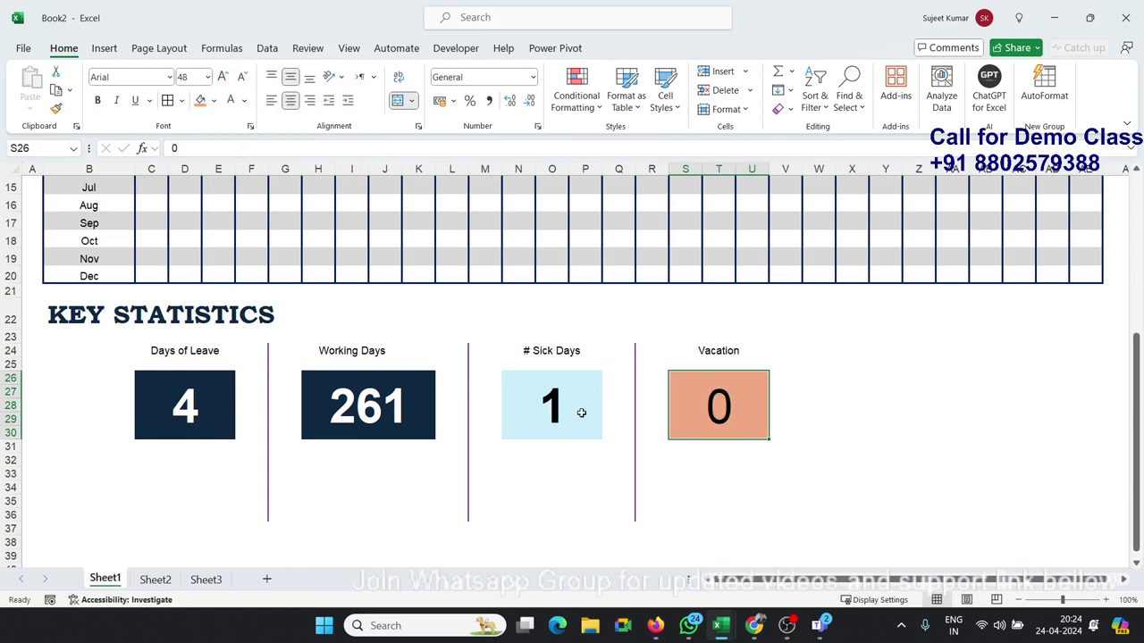
Step: Copy the divider block Q24:R36 after dismissing the merged-cell warning
left_click_drag(676, 439, 677, 451)
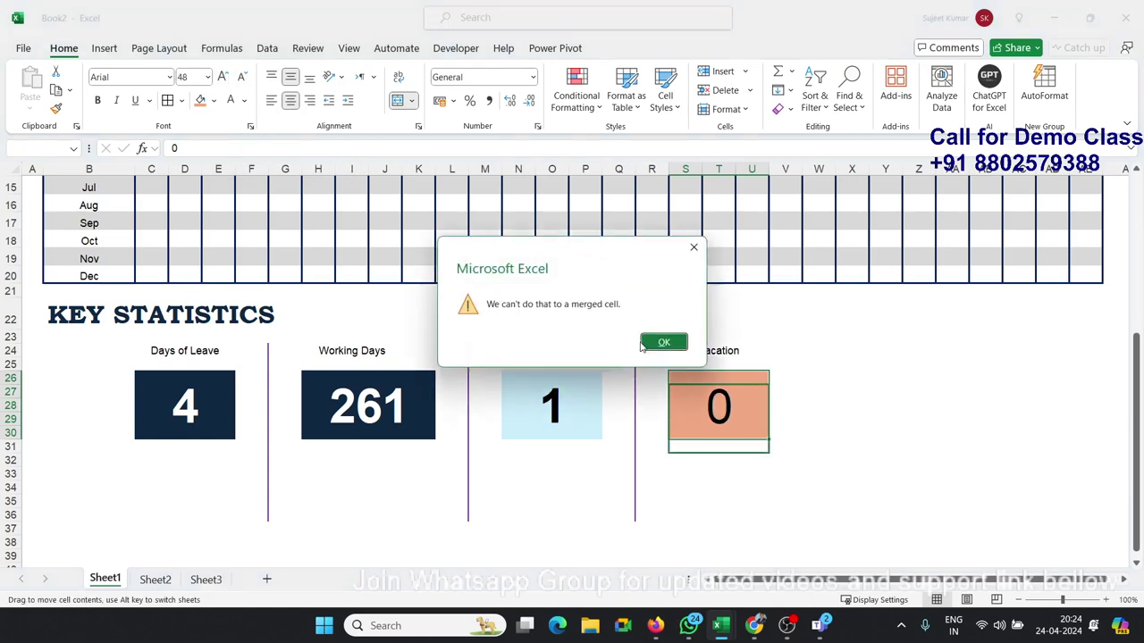
left_click(661, 343)
left_click_drag(612, 348, 637, 511)
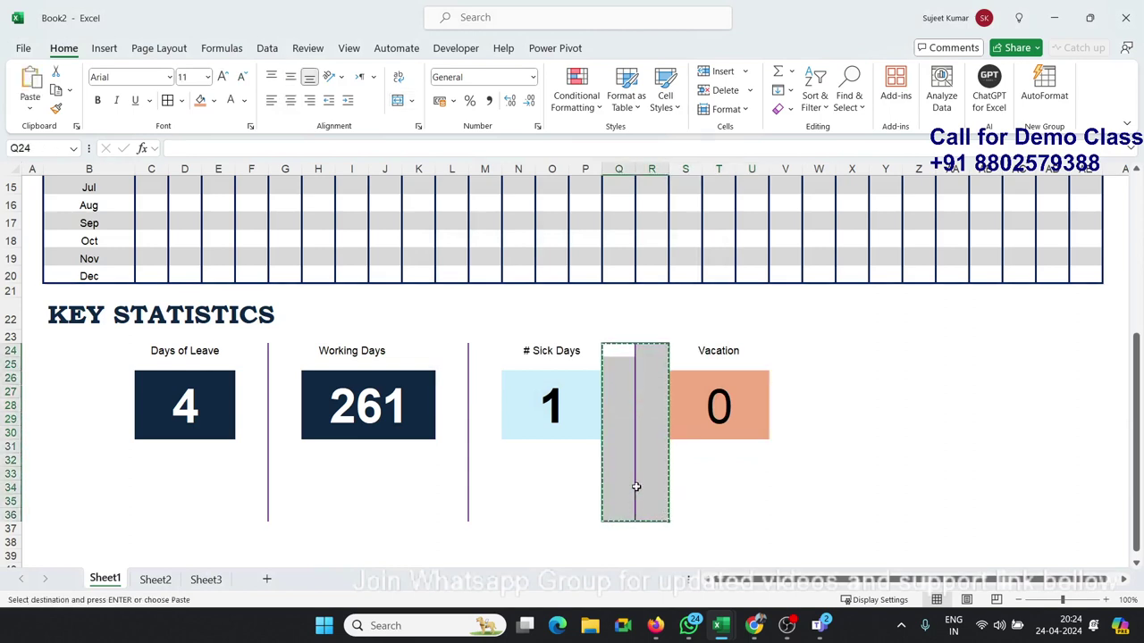
key("ctrl+c")
key("Right")
key("Right")
key("Right")
key("Right")
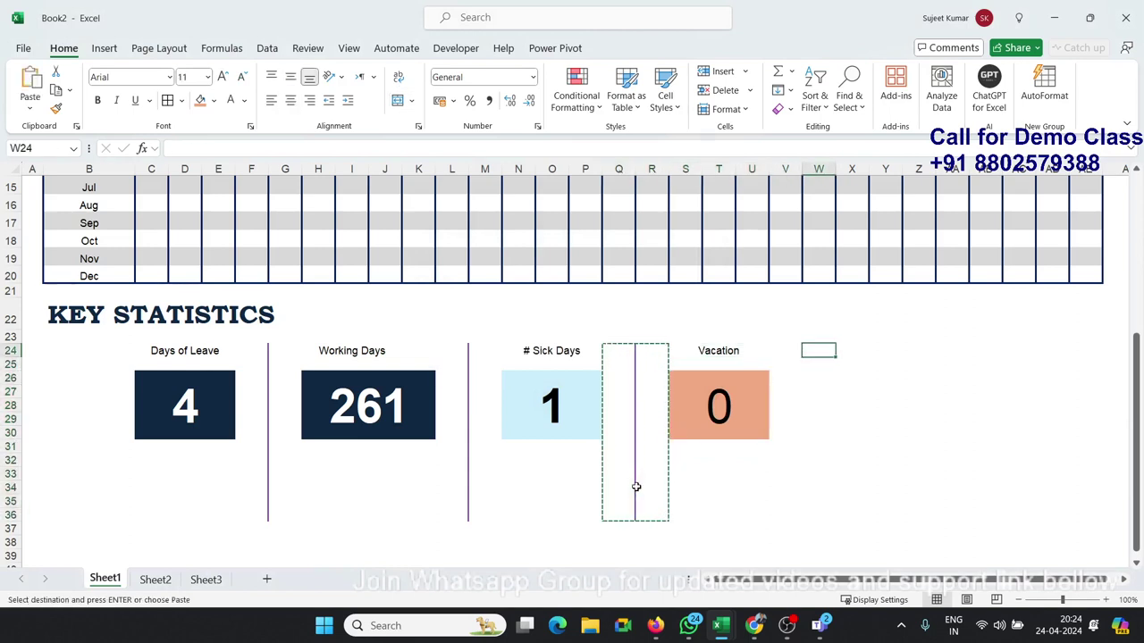
Step: Paste the copied divider block at V24, right of the Vacation tile
key("Left")
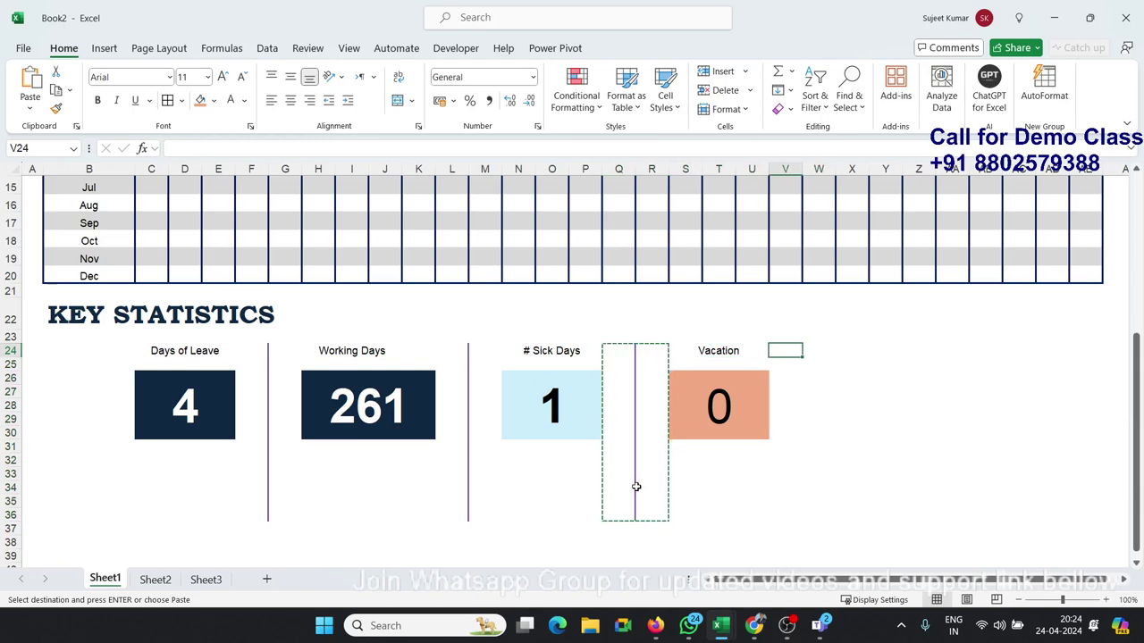
key("ctrl+v")
key("Escape")
Step: Select X24:Z24 as the heading cells for the next tile
key("Right")
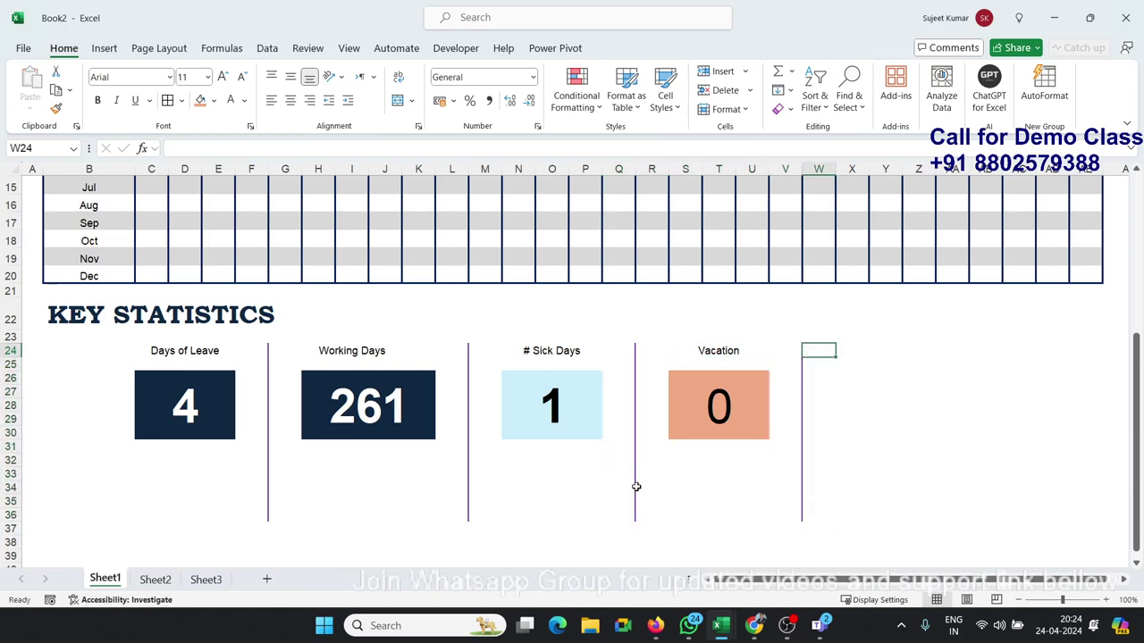
key("Left")
key("Left")
key("Left")
key("Down")
key("Right")
key("Right")
key("Right")
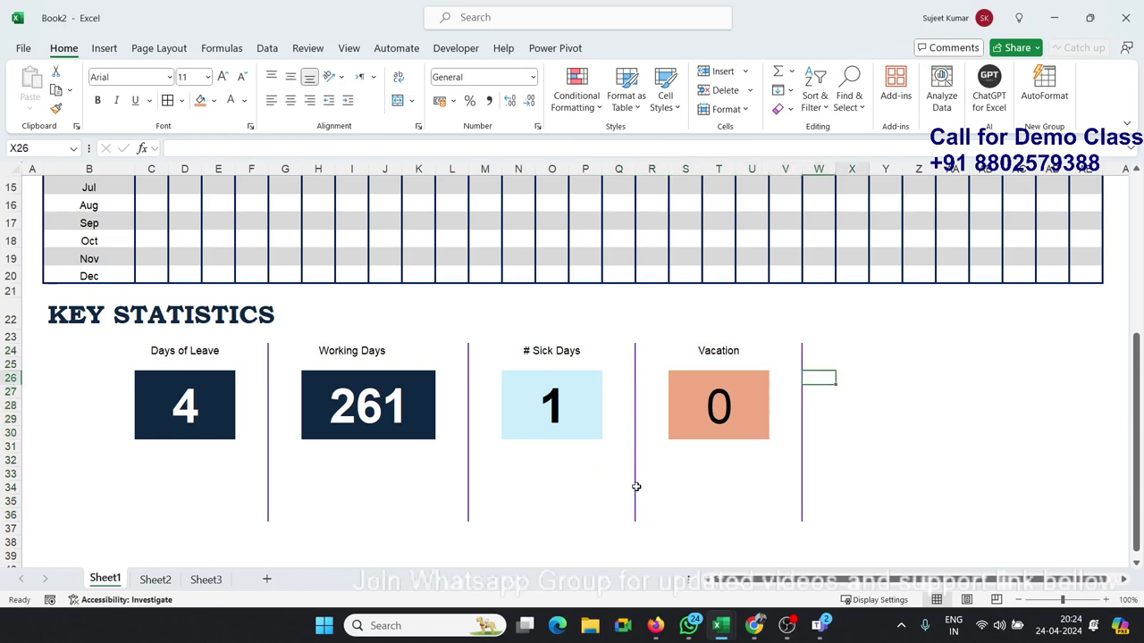
key("Right")
key("Up")
key("shift+Right")
key("shift+Right")
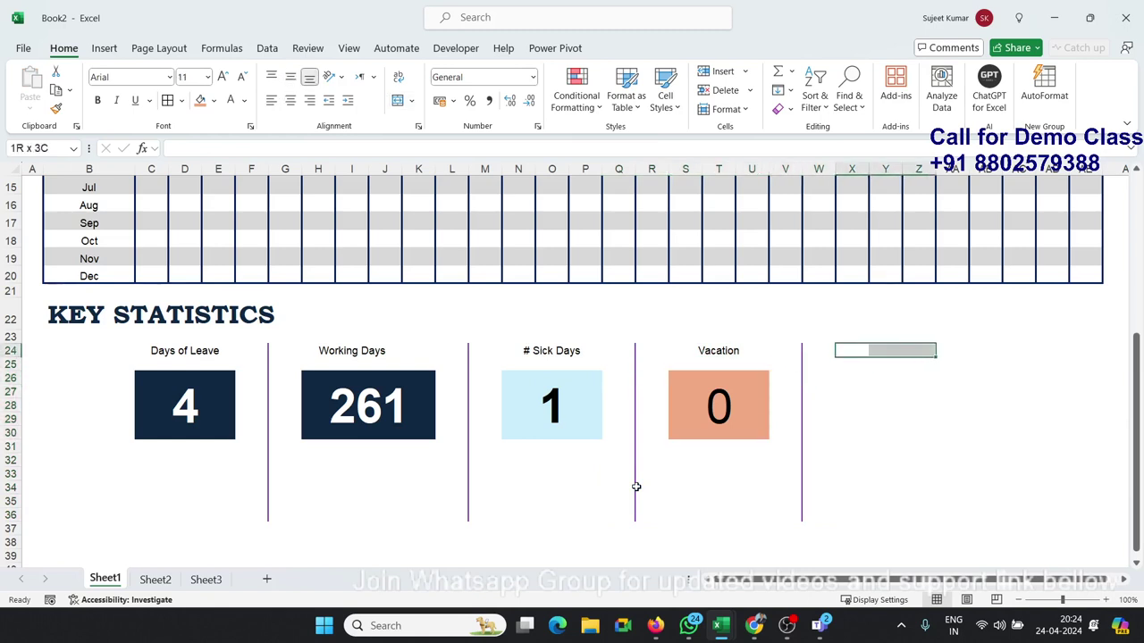
Step: Merge the X24:Z24 heading cells and enter 'Bereavement'
left_click(399, 100)
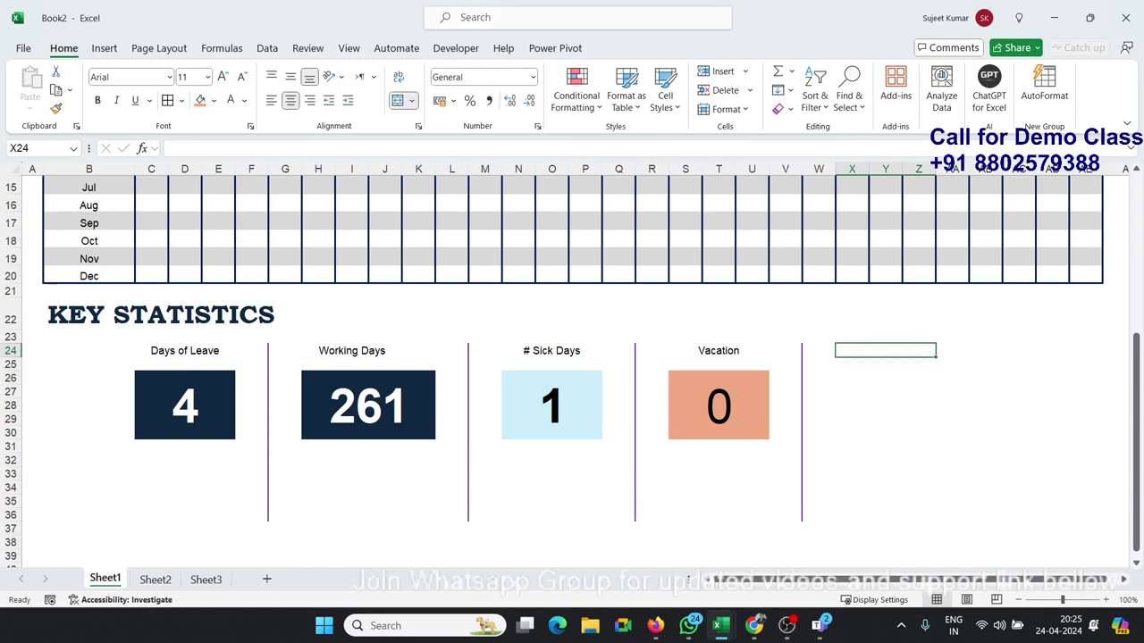
key("alt+Tab")
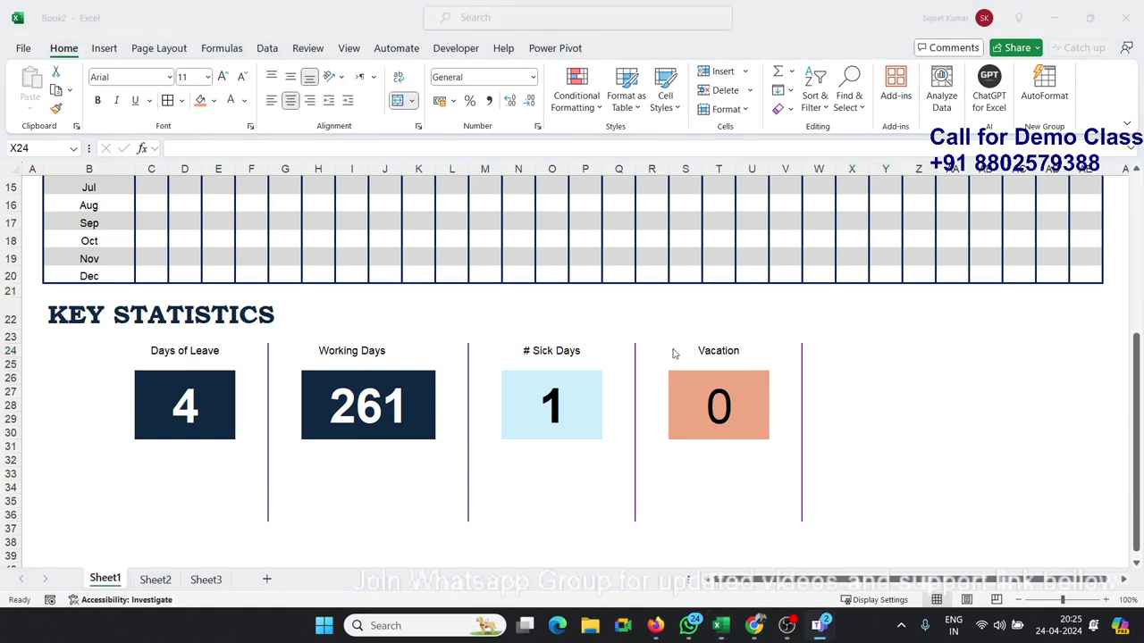
key("alt+Tab")
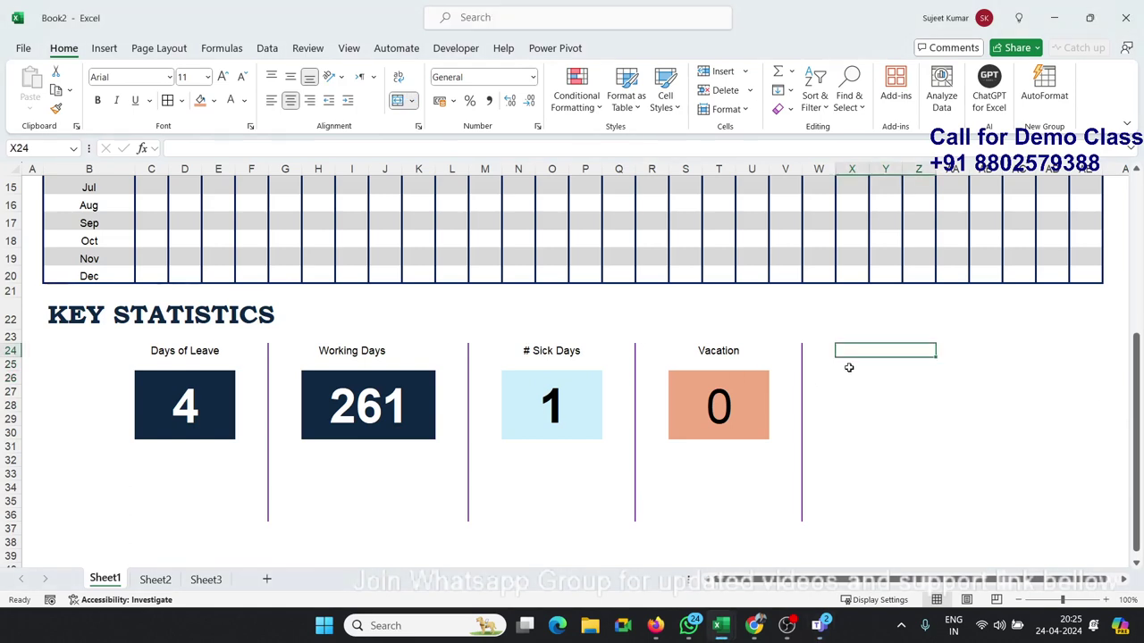
type("Ber")
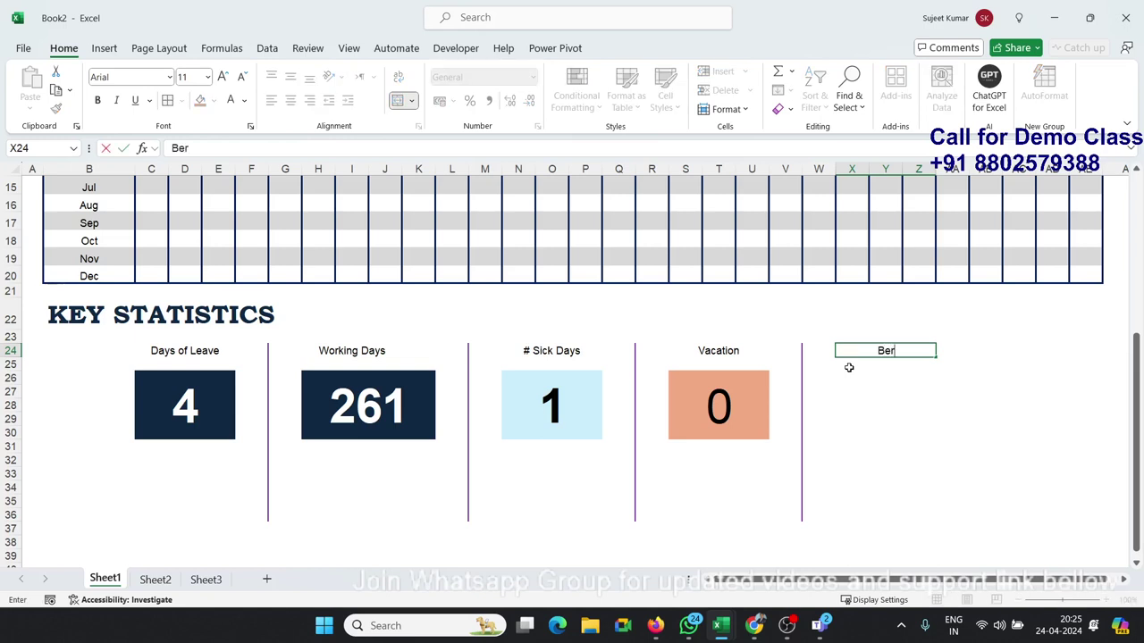
type("eave")
type("men")
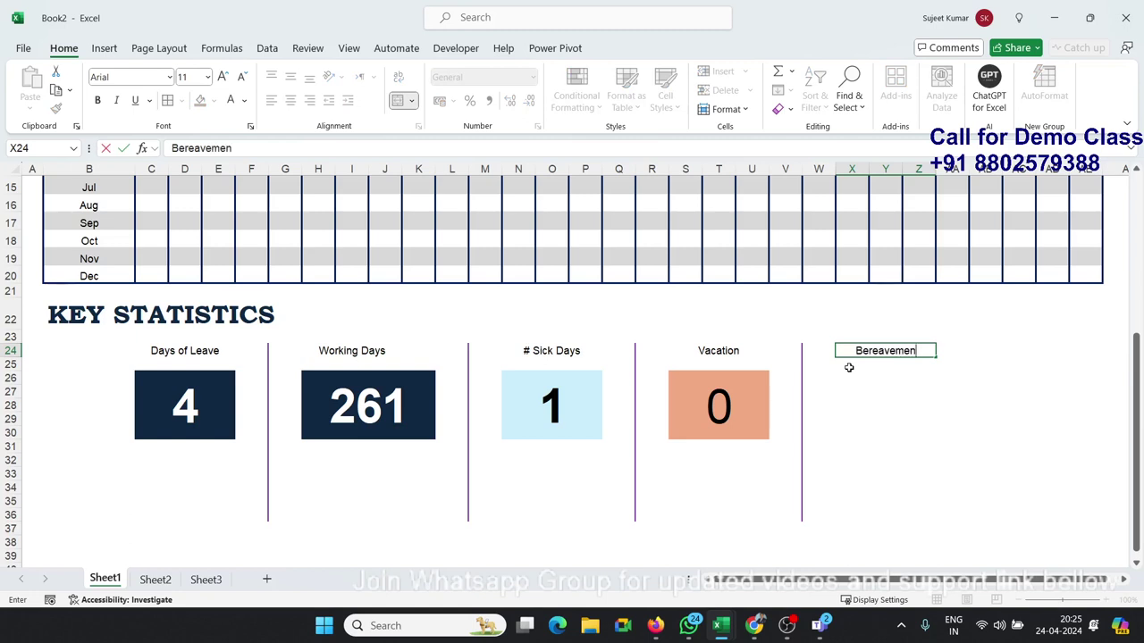
type("t")
key("Return")
Step: Copy the Vacation tile S26
key("Up")
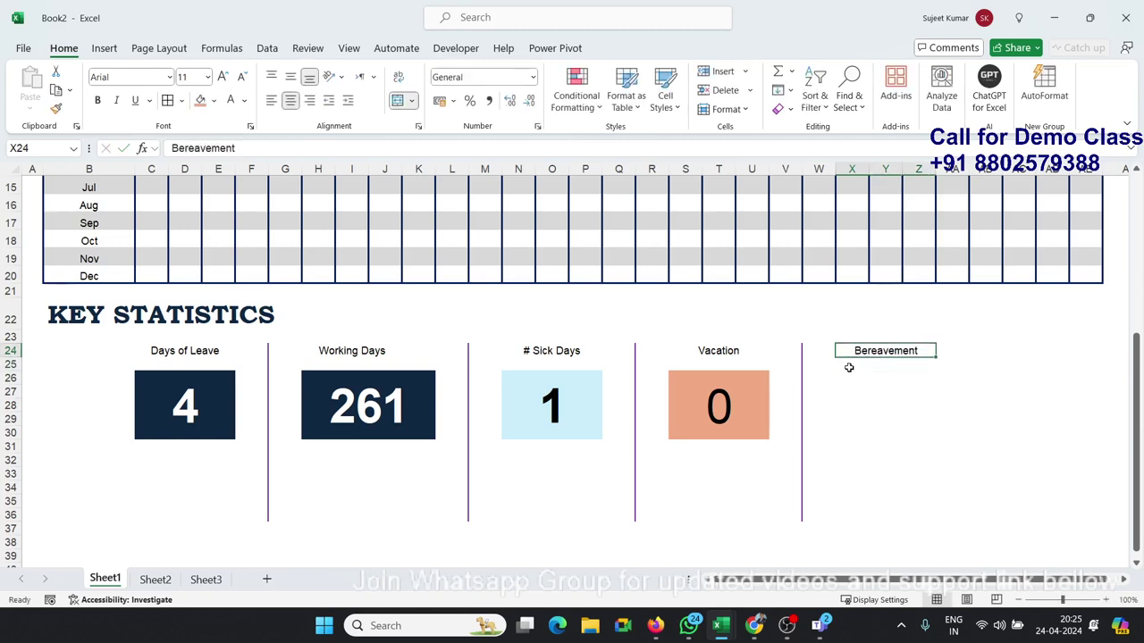
key("Down")
key("Down")
key("Left")
key("Left")
key("Left")
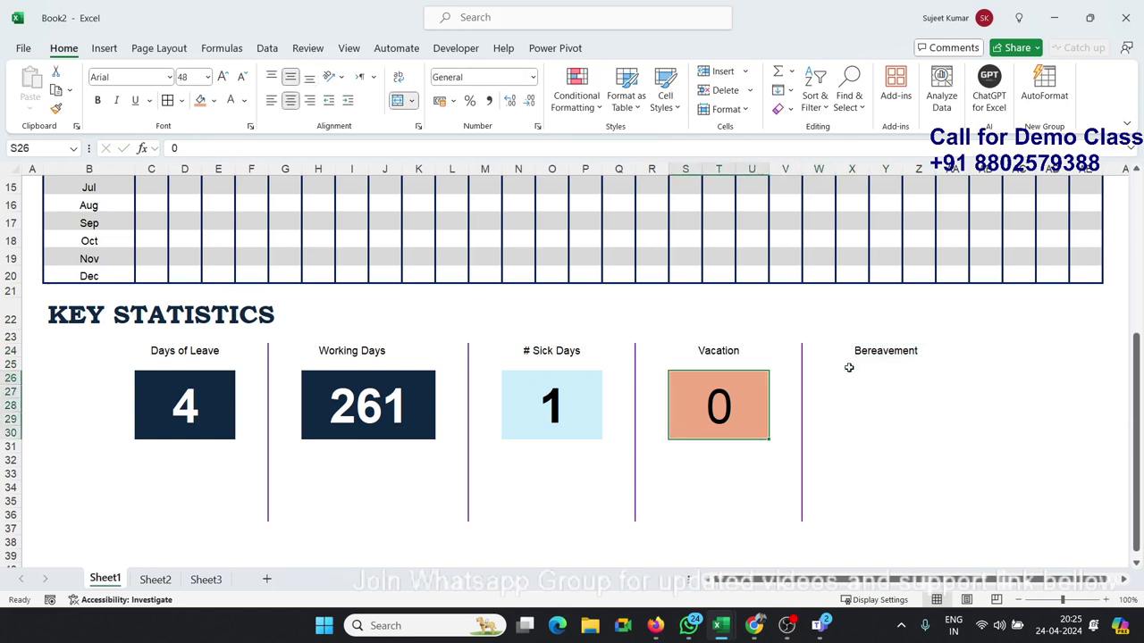
key("ctrl+c")
Step: Paste the tile at X26 under Bereavement and fill it Green, Accent 6, Lighter 80%
key("Right")
key("Right")
key("Right")
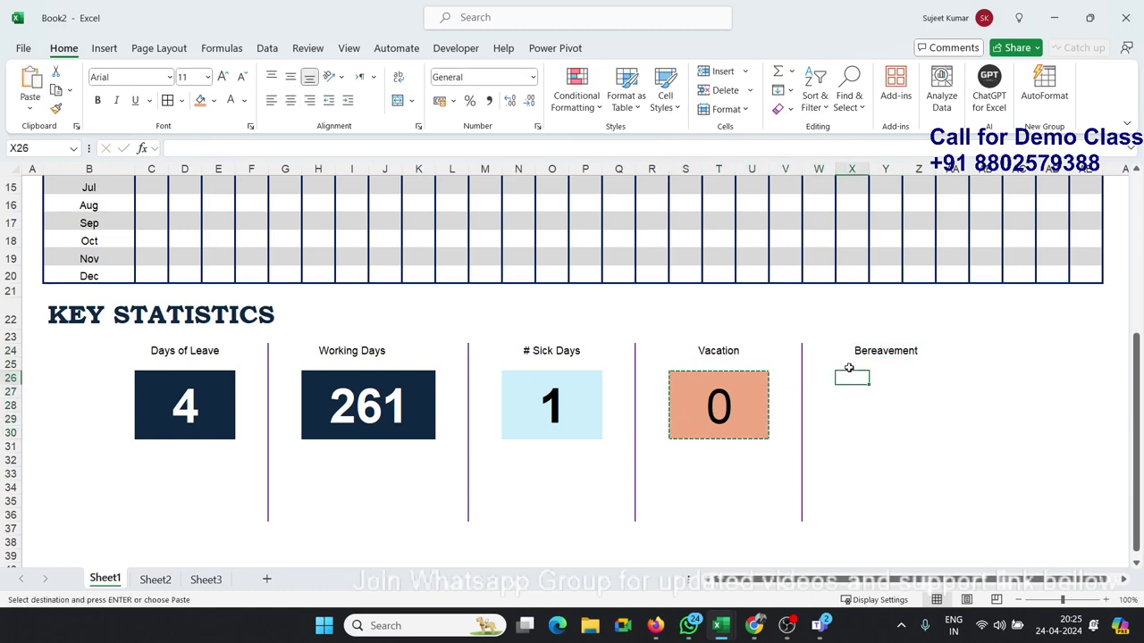
key("ctrl+v")
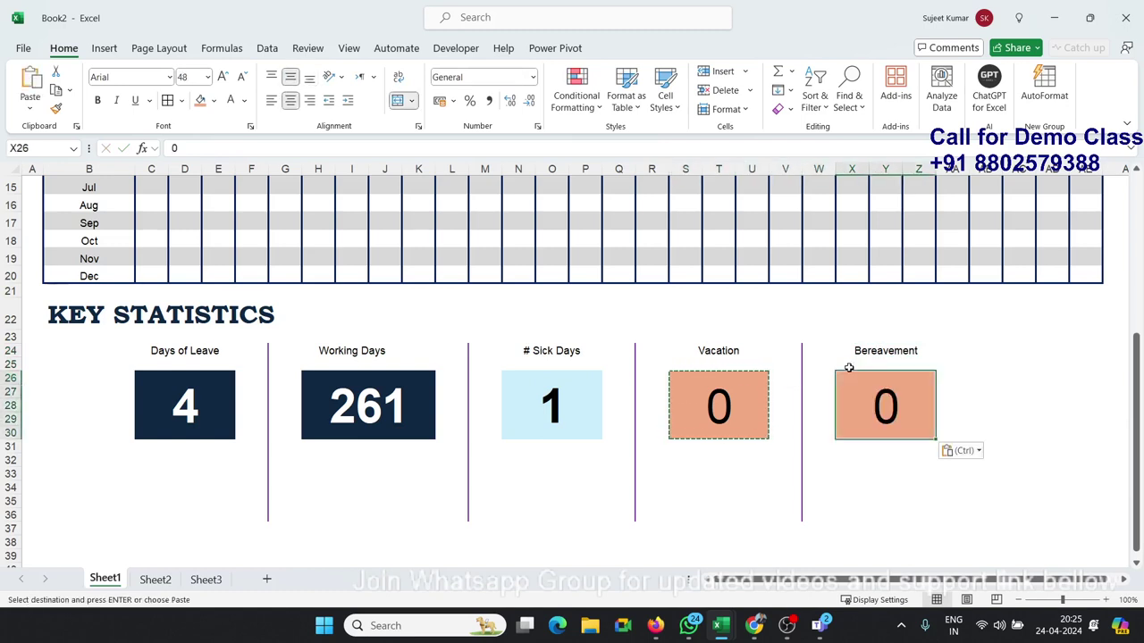
left_click(214, 101)
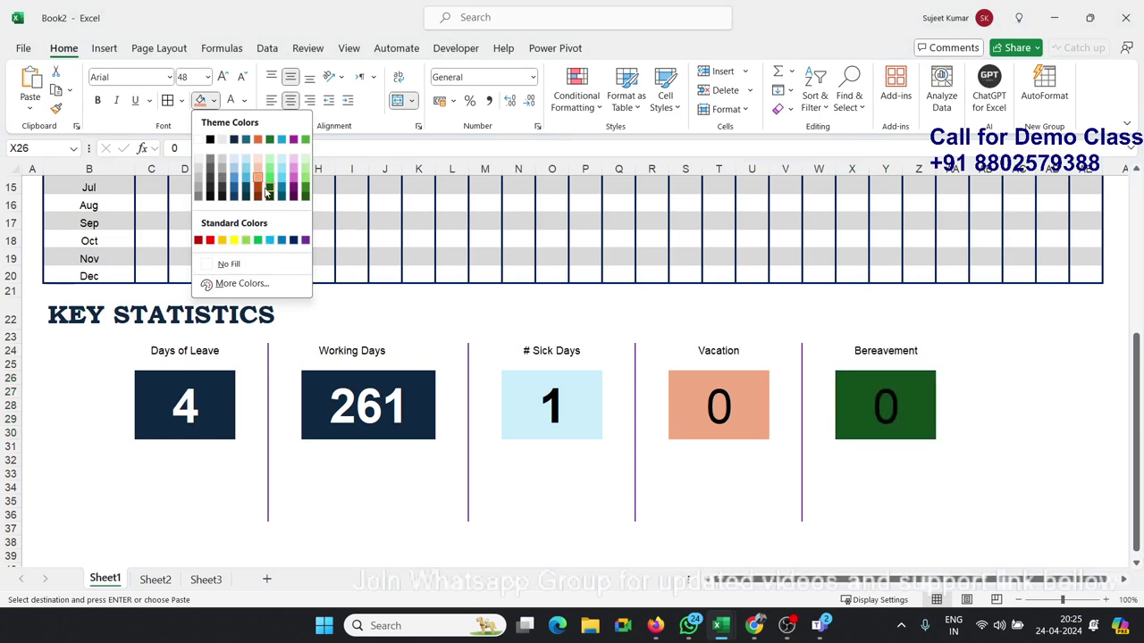
left_click(308, 161)
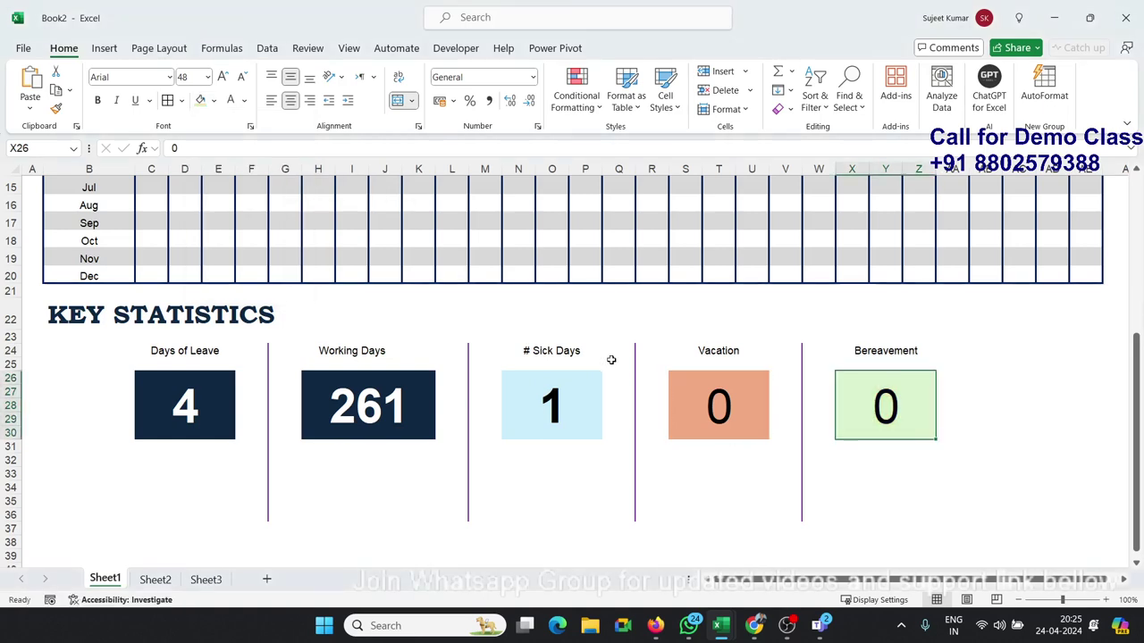
left_click(860, 459)
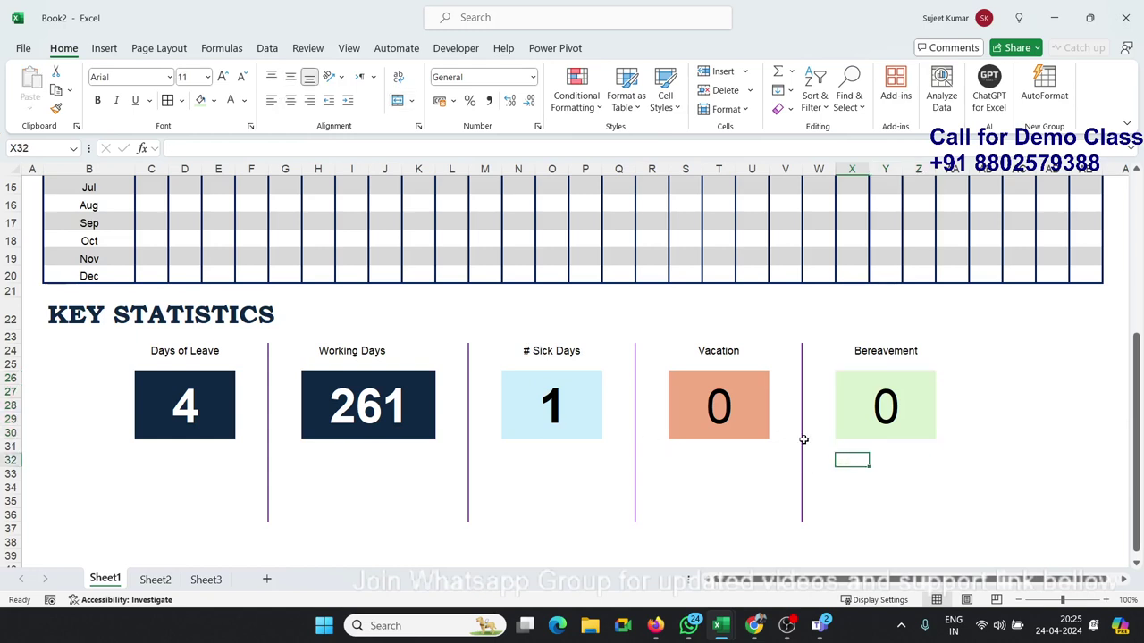
left_click(924, 389)
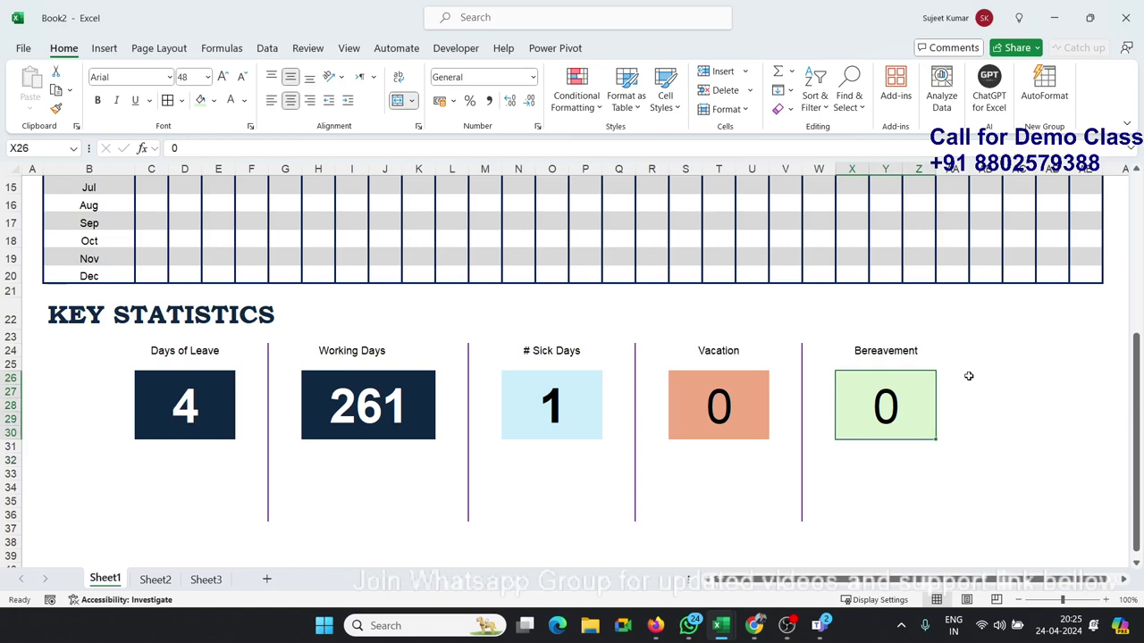
Step: Copy the purple divider V24:W36 and paste it at AA24 after Bereavement
left_click_drag(805, 344, 801, 520)
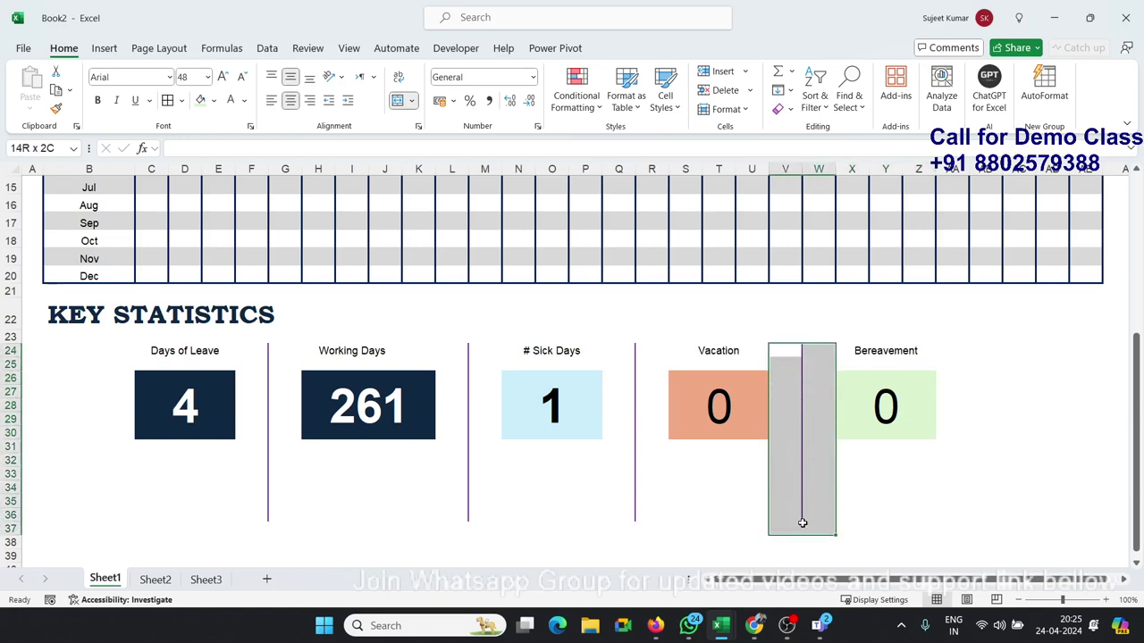
key("ctrl+c")
left_click(956, 351)
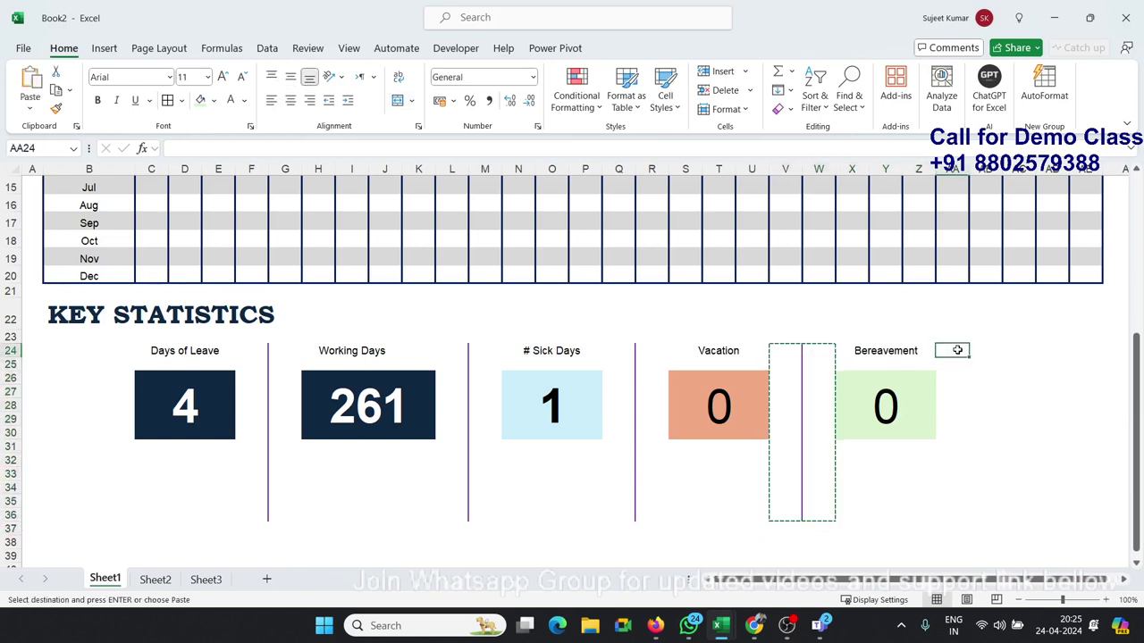
key("ctrl+v")
key("Escape")
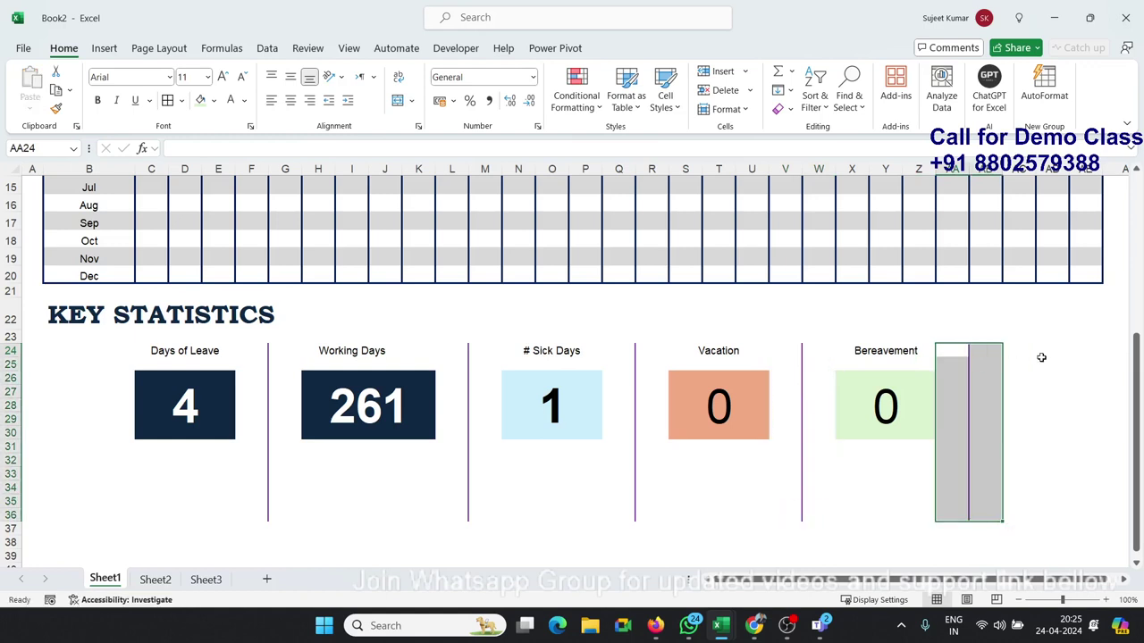
left_click(1044, 362)
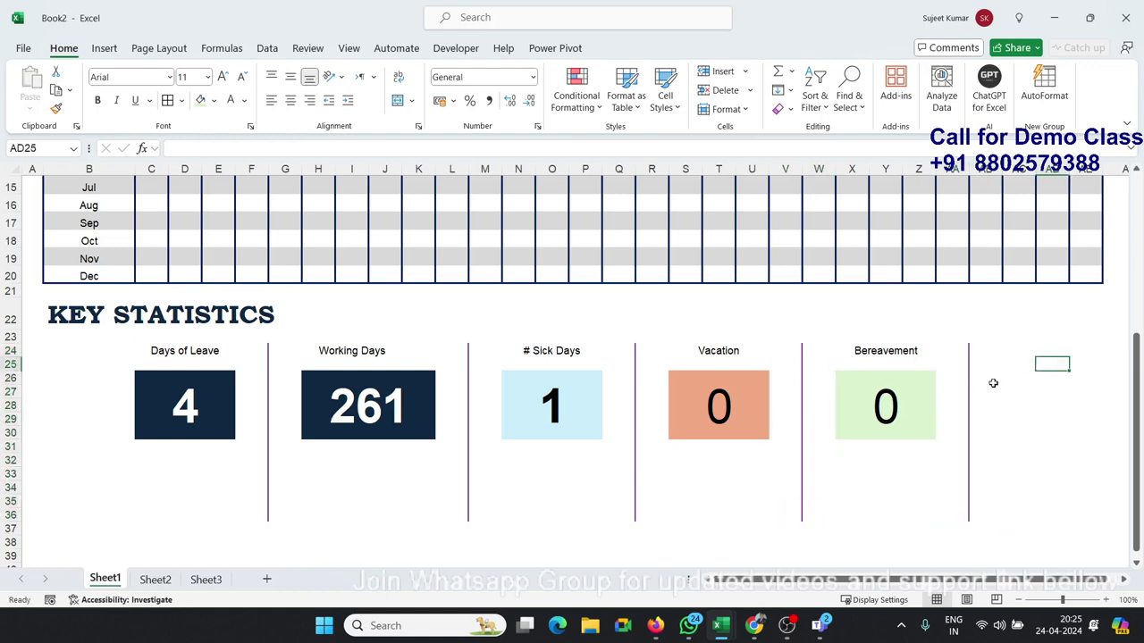
left_click(997, 369)
Step: Copy the Bereavement tile and paste it at AC26 after the new divider
left_click(902, 394)
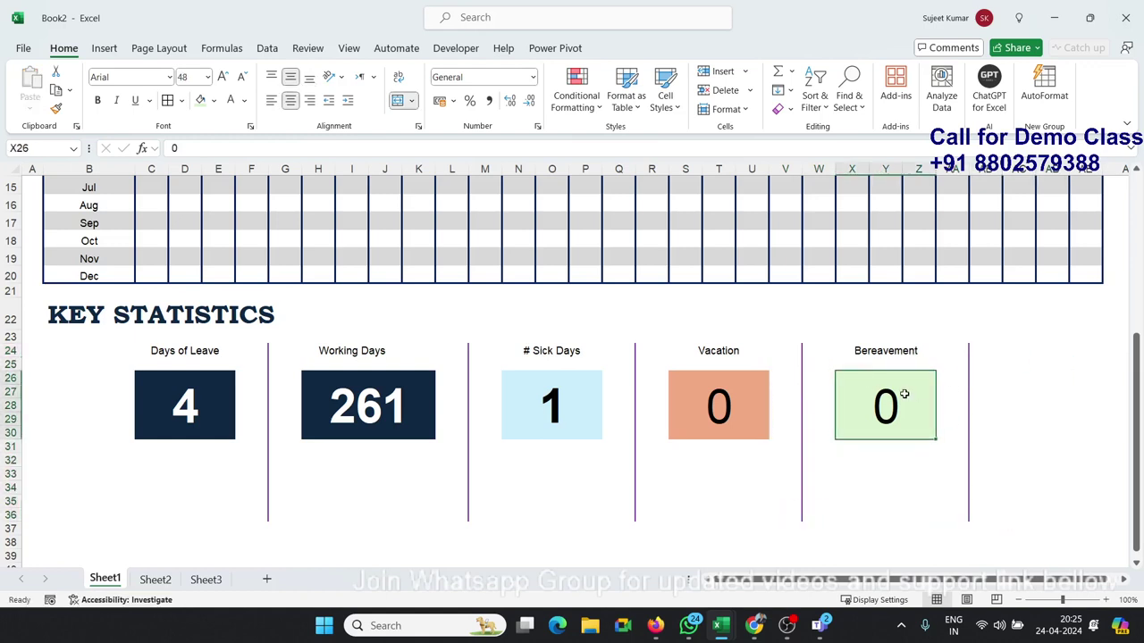
key("ctrl+c")
left_click(999, 382)
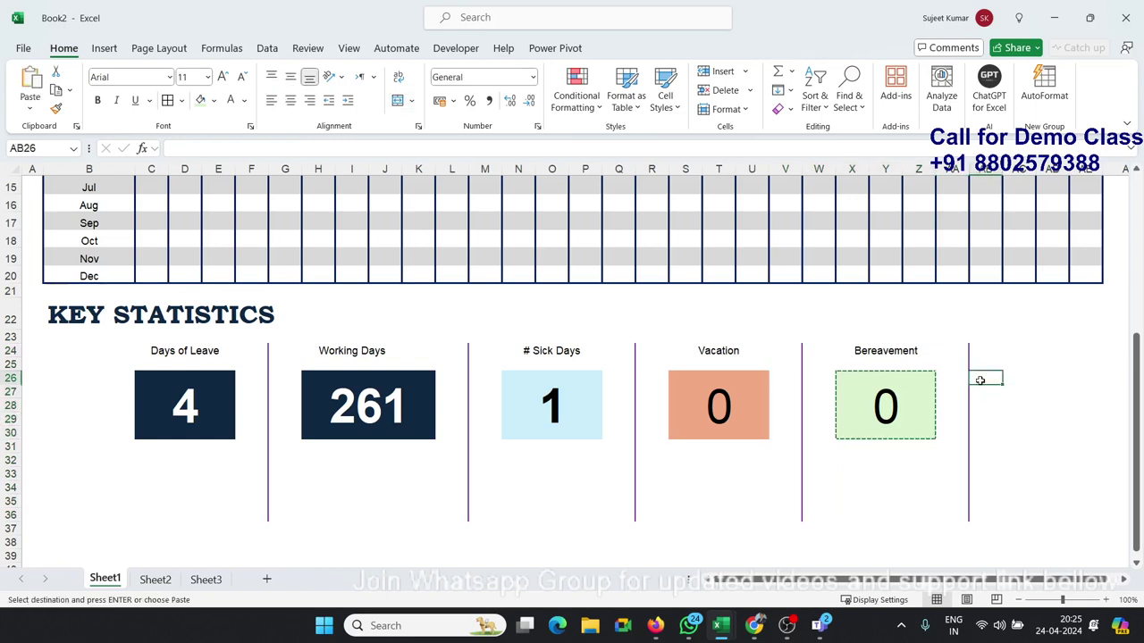
key("Right")
key("ctrl+v")
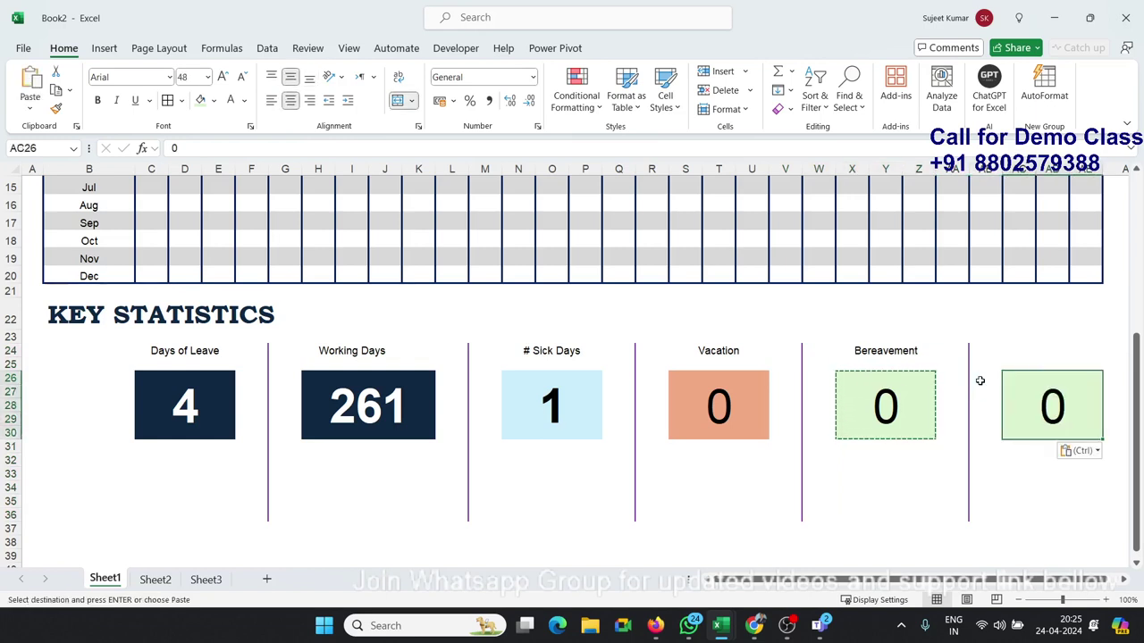
Step: Merge AC24:AE24 and enter the heading 'Other'
left_click_drag(1018, 350, 1086, 349)
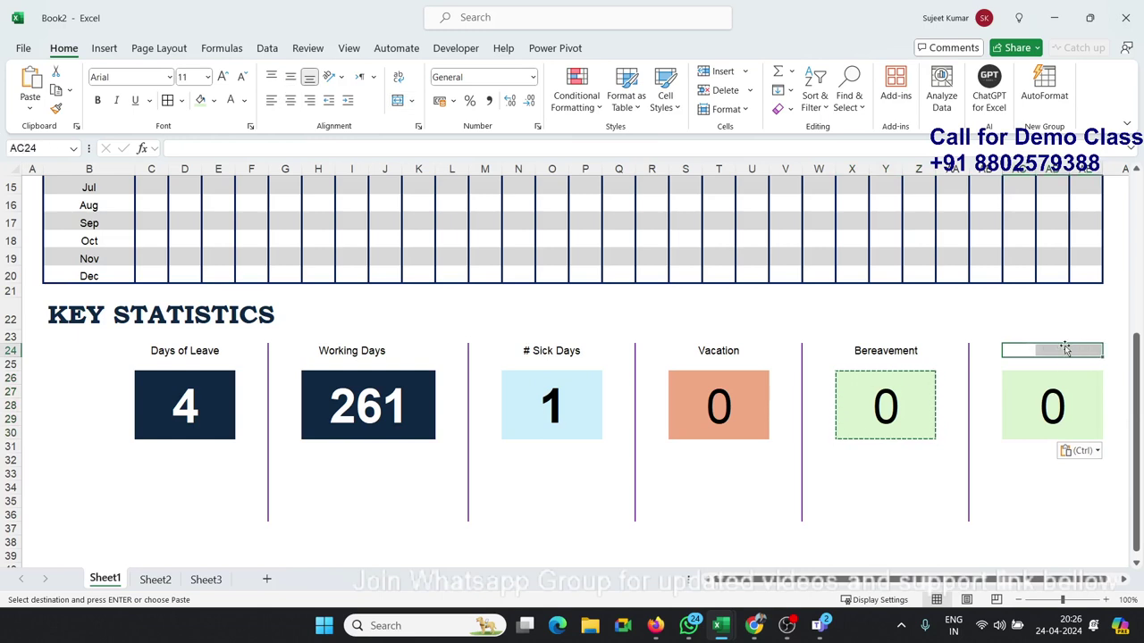
left_click(398, 101)
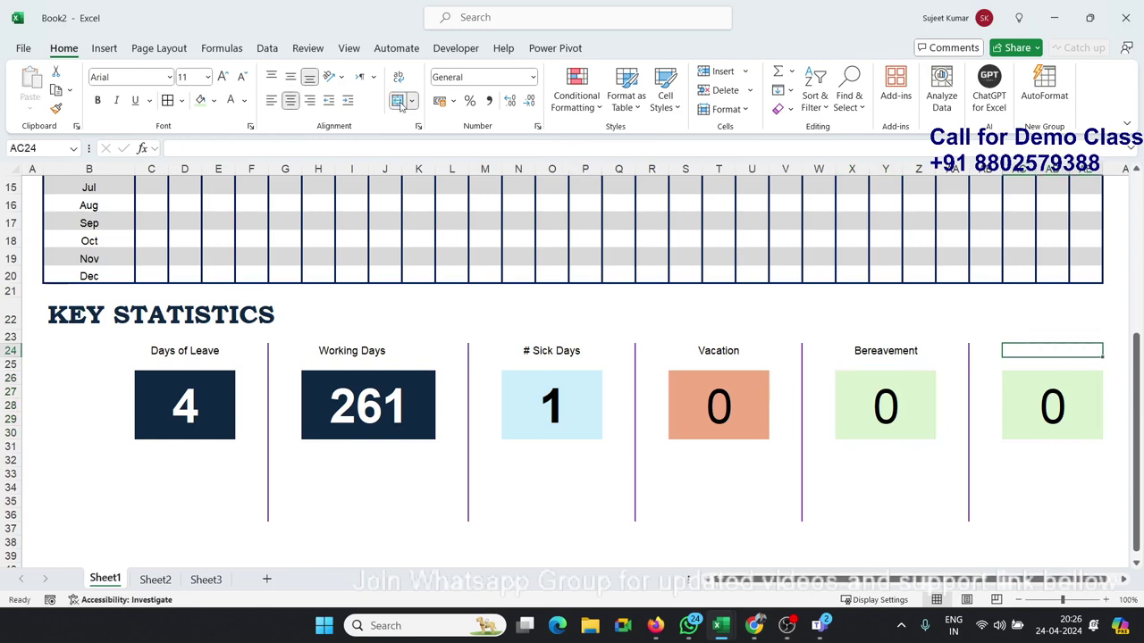
type("Other")
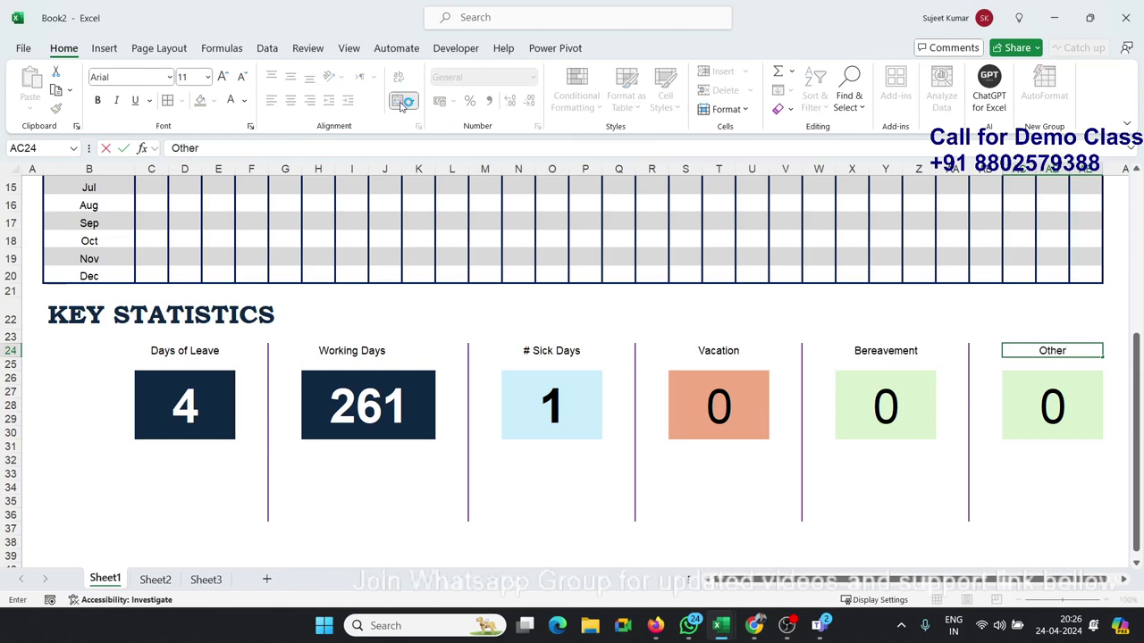
key("Return")
key("Return")
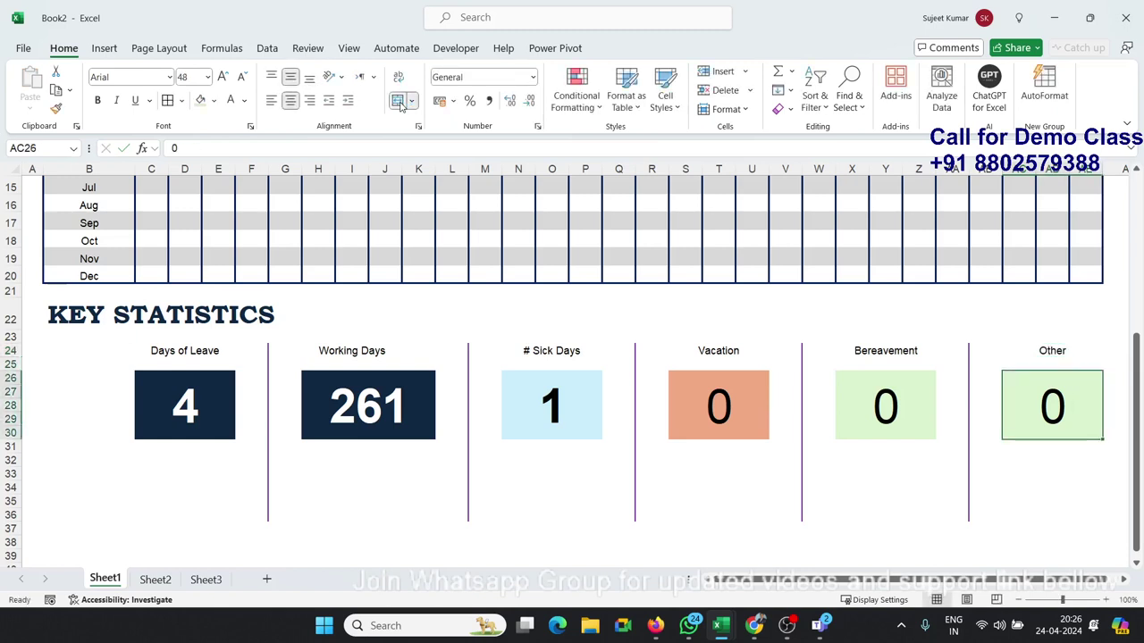
key("Return")
key("Return")
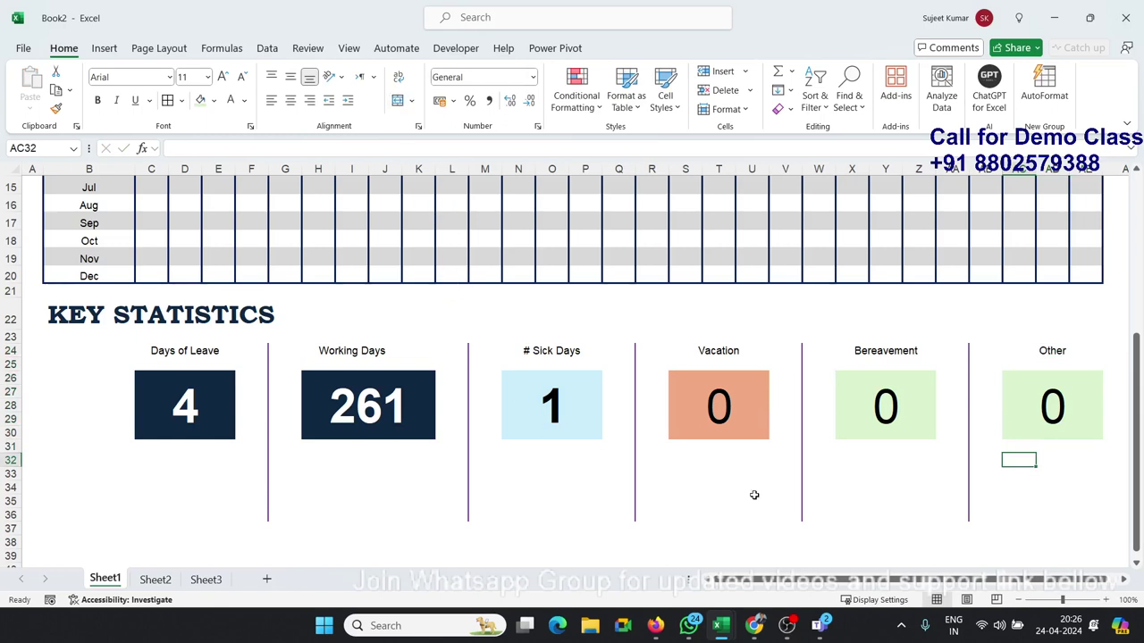
left_click(787, 501)
left_click(198, 465)
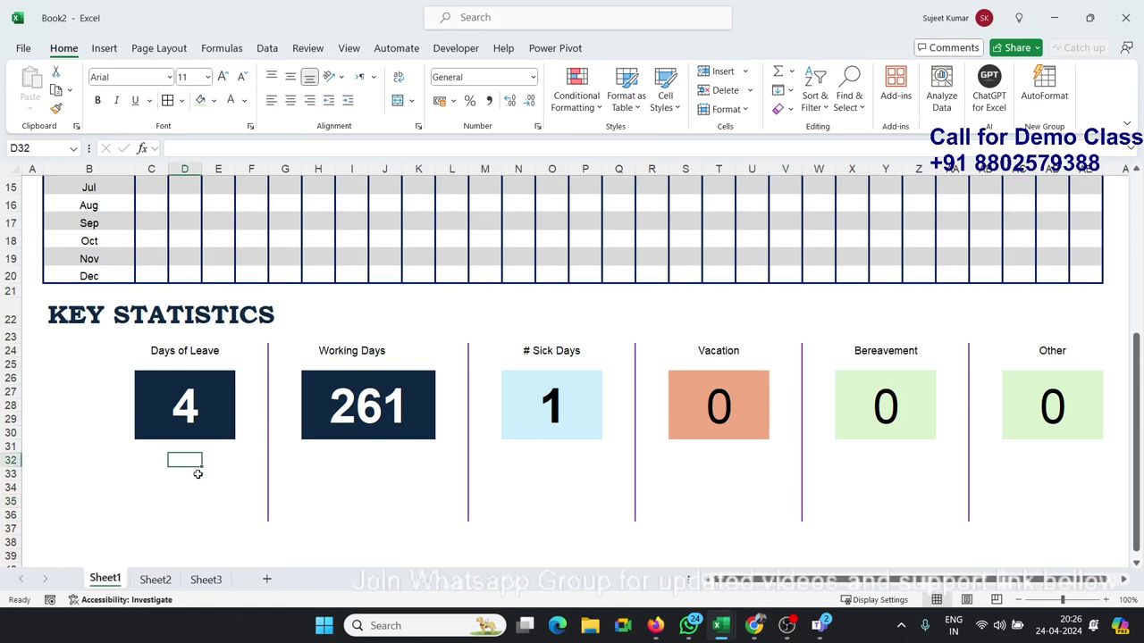
left_click(202, 487)
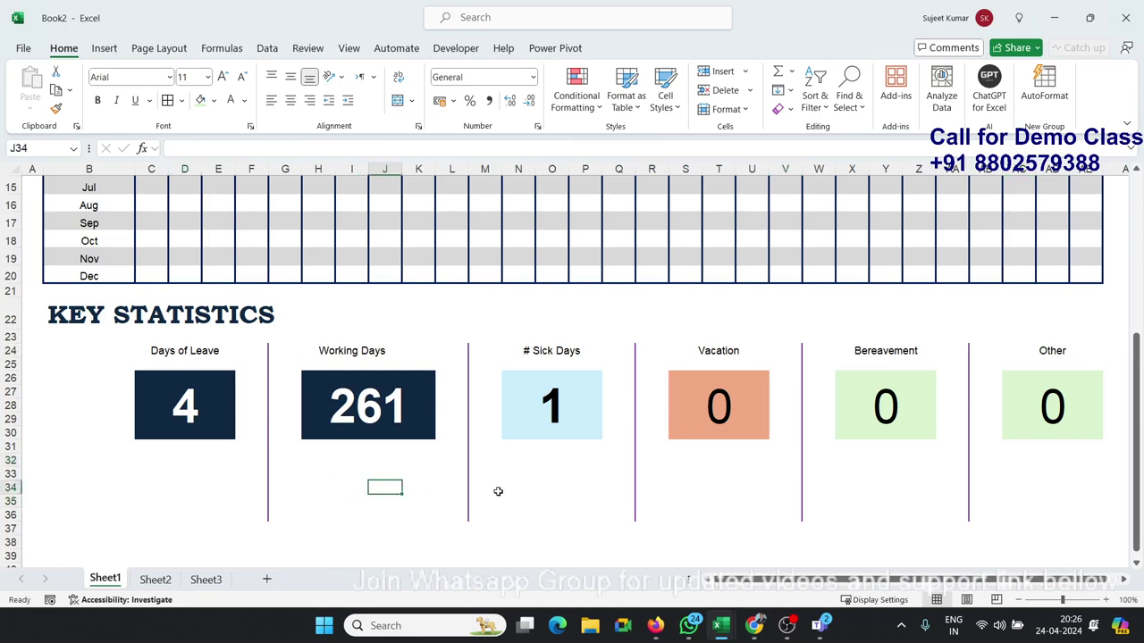
left_click(735, 504)
left_click(908, 512)
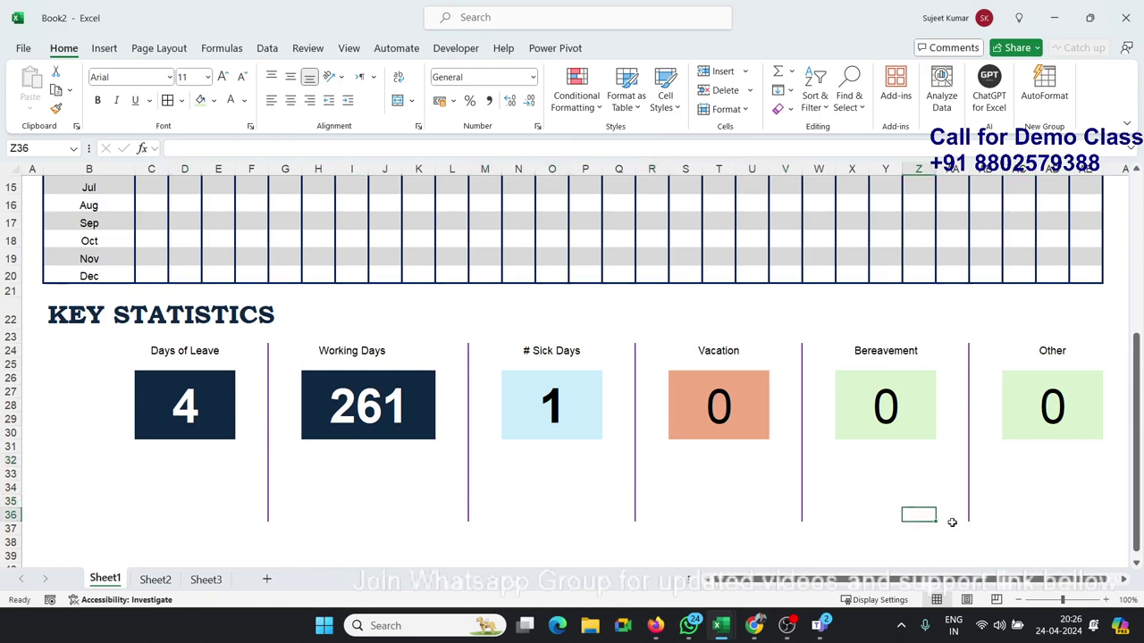
scroll(978, 507, "up", 5)
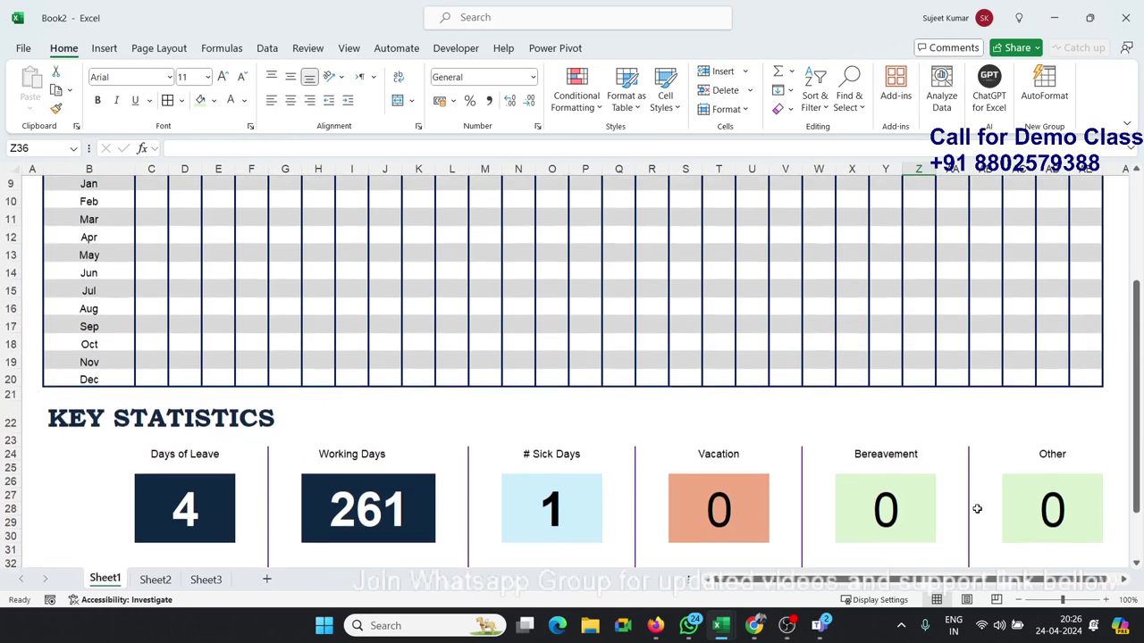
scroll(975, 508, "down", 1)
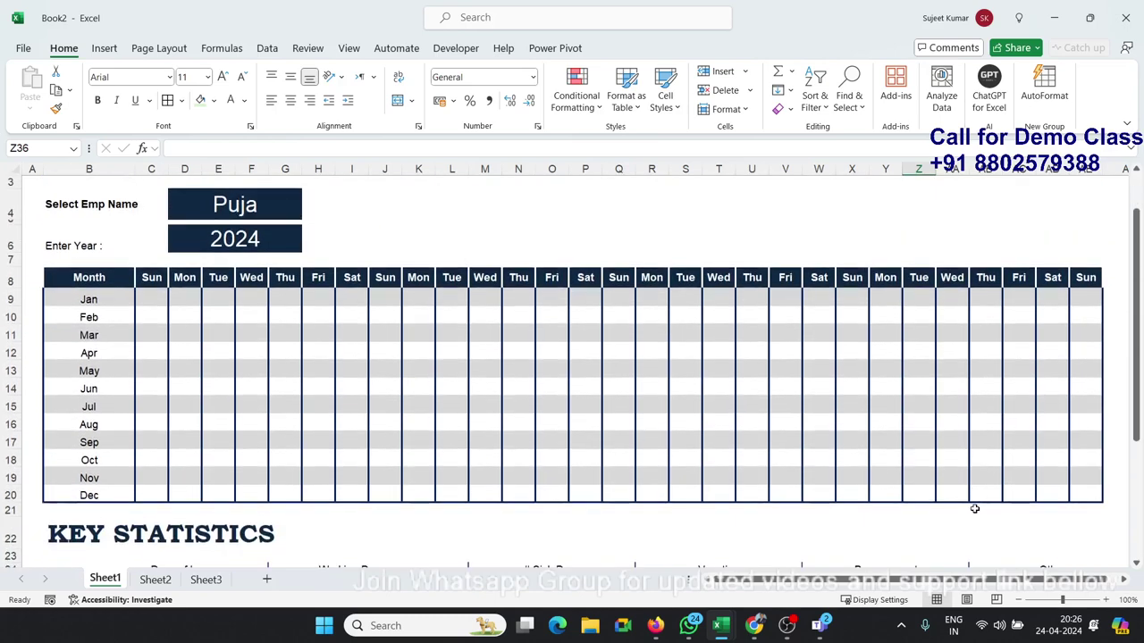
scroll(973, 498, "up", 1)
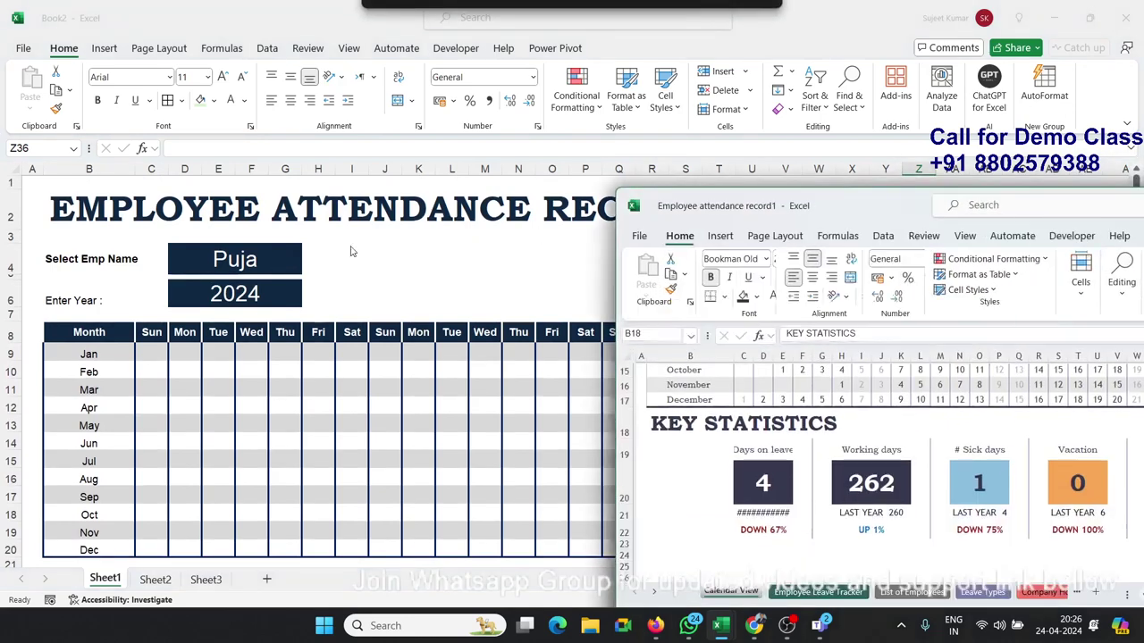
left_click_drag(866, 202, 354, 141)
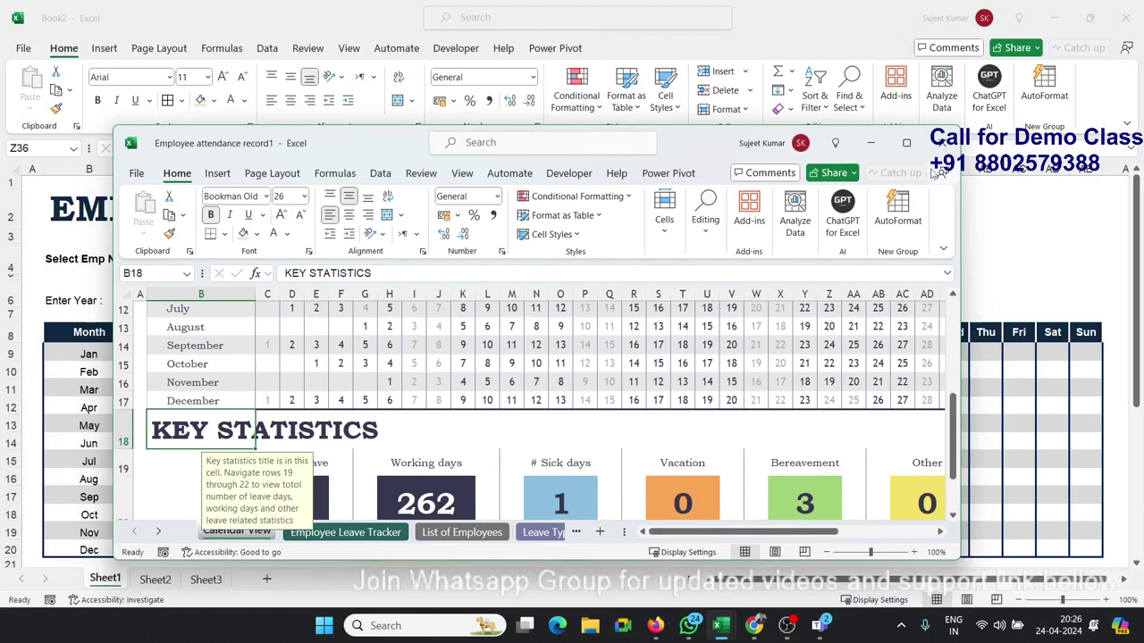
left_click(904, 143)
left_click(441, 258)
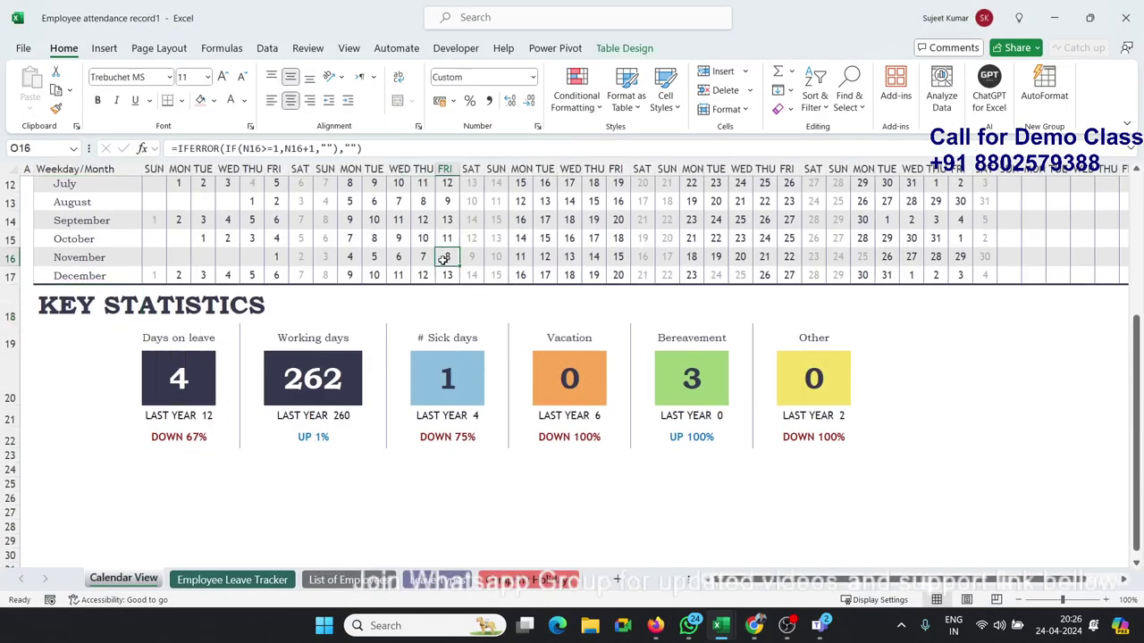
scroll(445, 261, "up", 3)
left_click(399, 229)
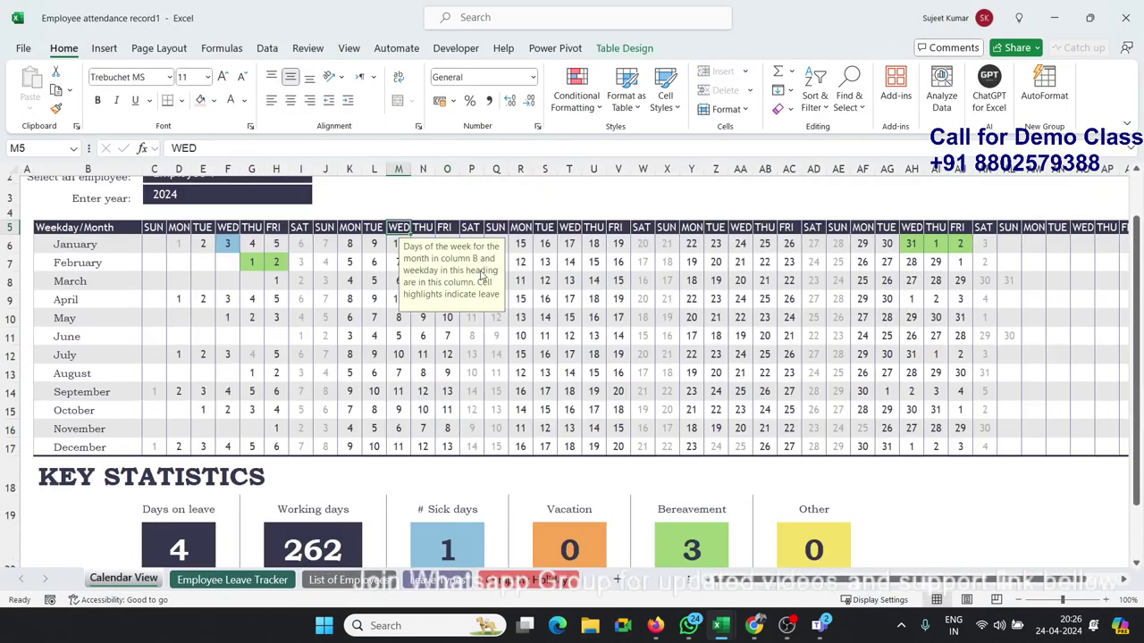
scroll(254, 286, "up", 1)
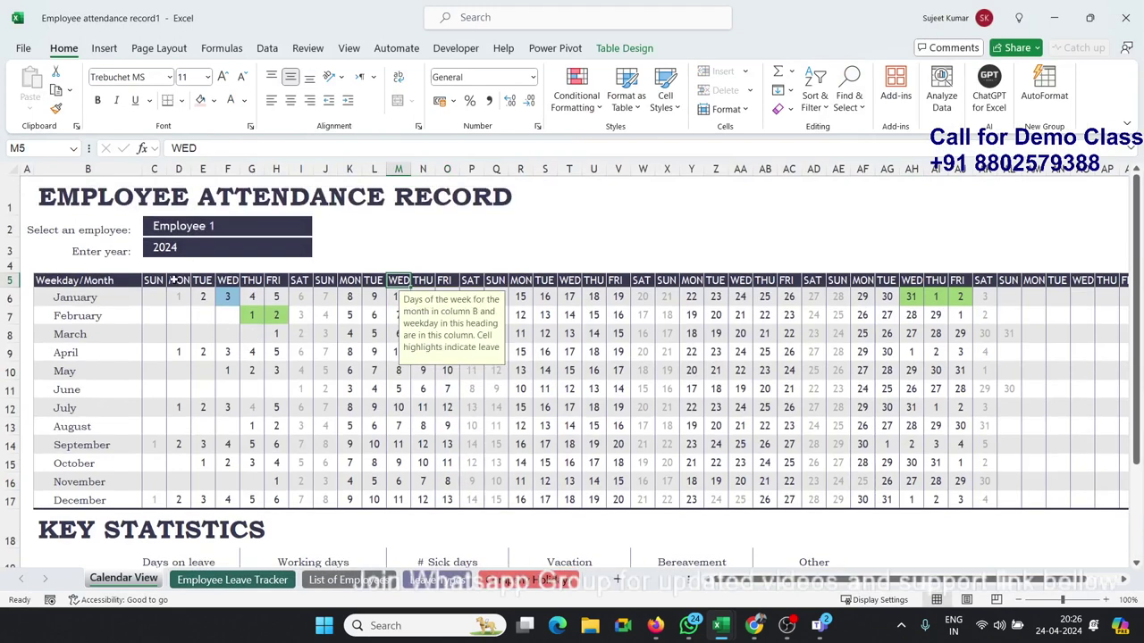
left_click(120, 297)
left_click_drag(153, 297, 222, 296)
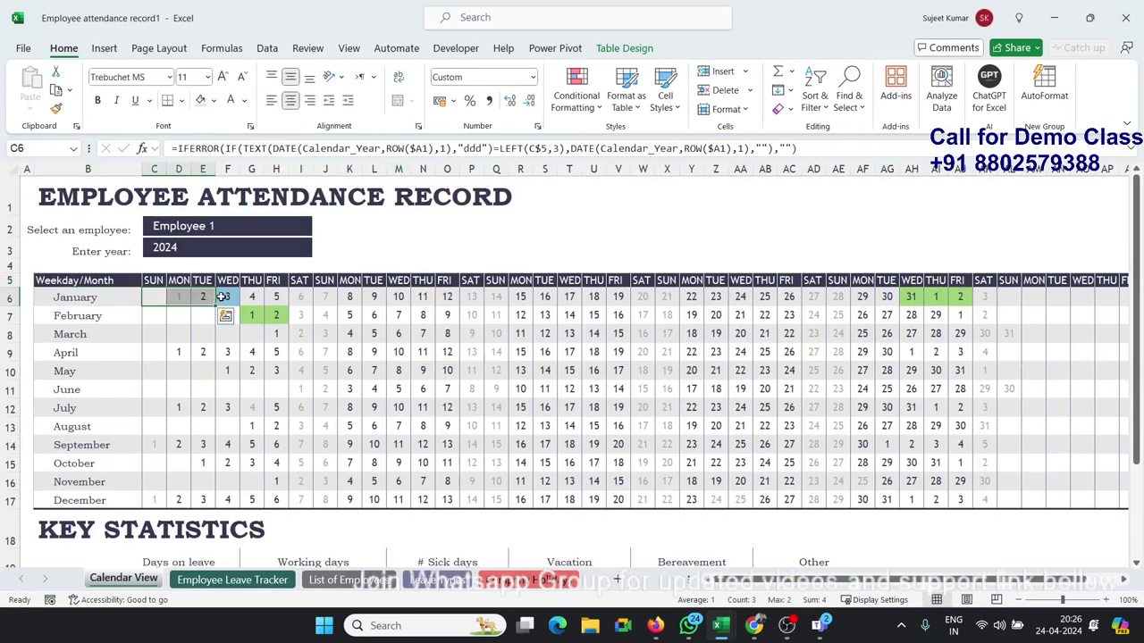
left_click(222, 297)
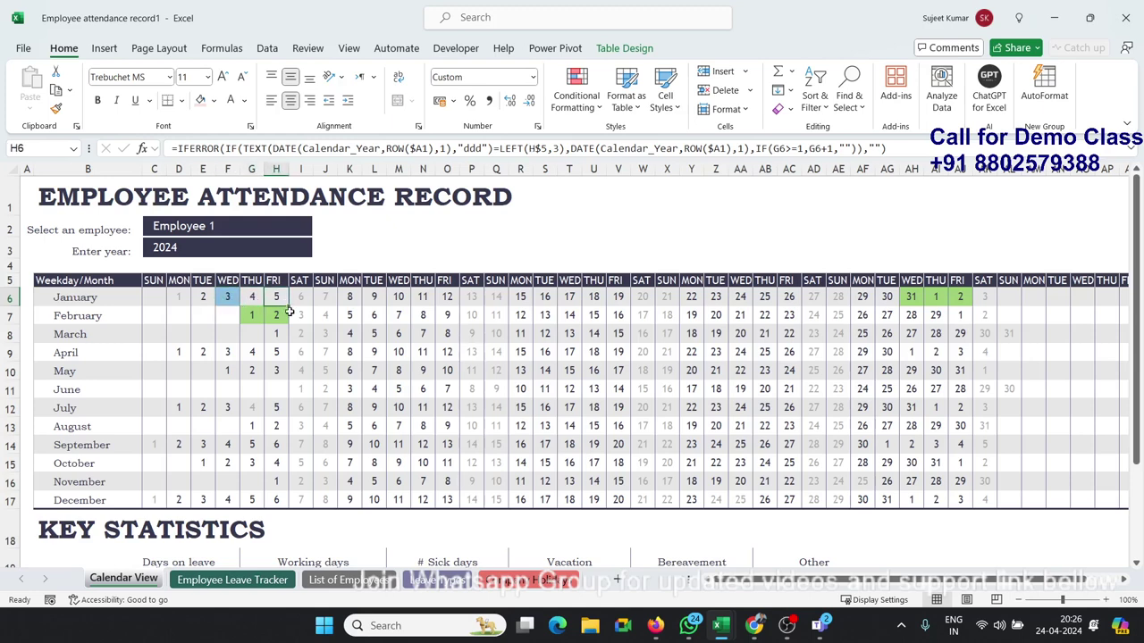
left_click(353, 370, "ctrl")
left_click(445, 348)
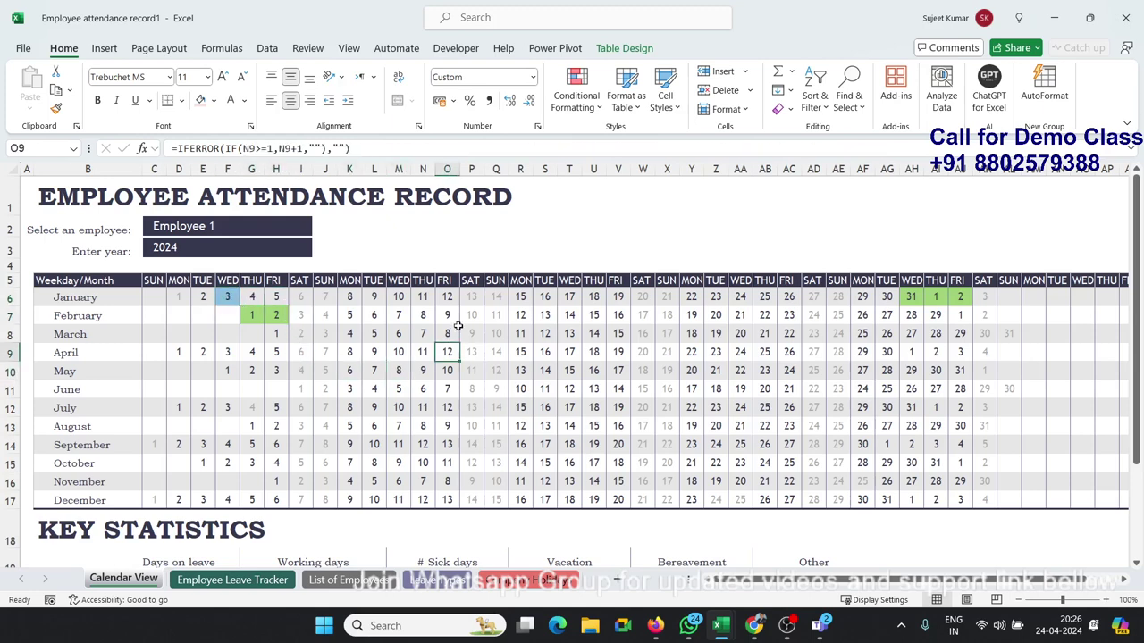
left_click(454, 331)
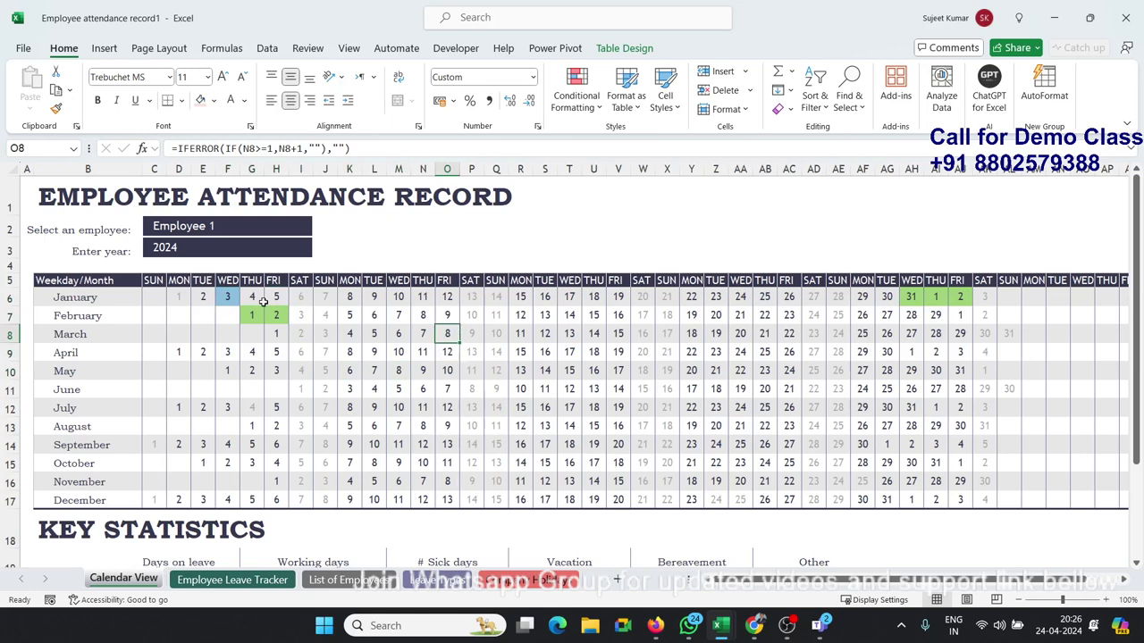
left_click(219, 306)
left_click(331, 312)
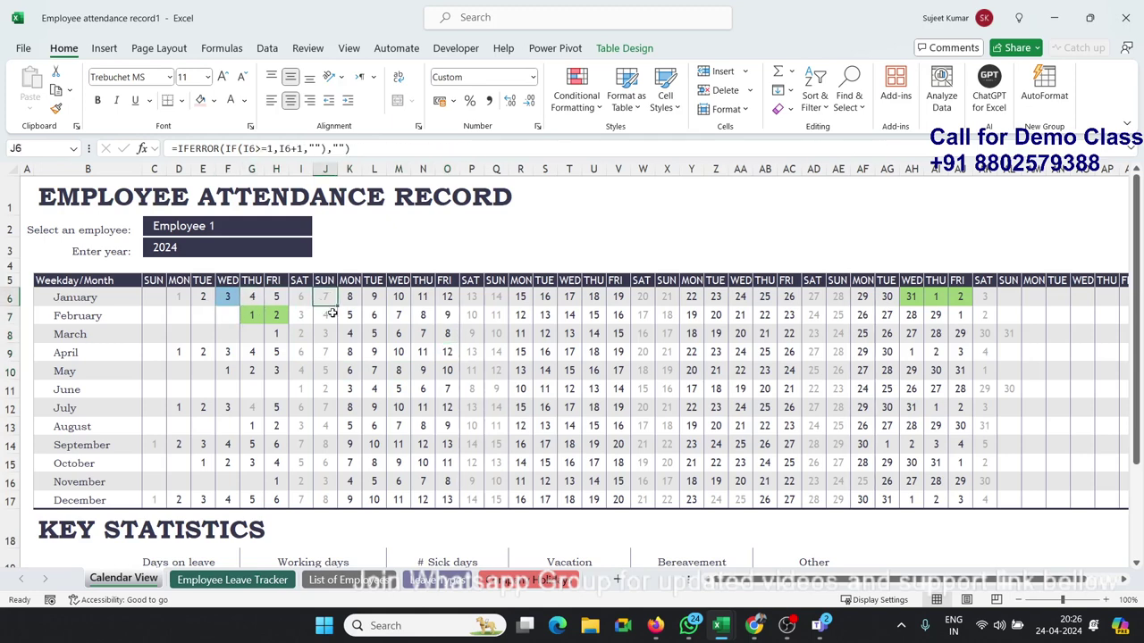
left_click(348, 368)
scroll(350, 389, "down", 1)
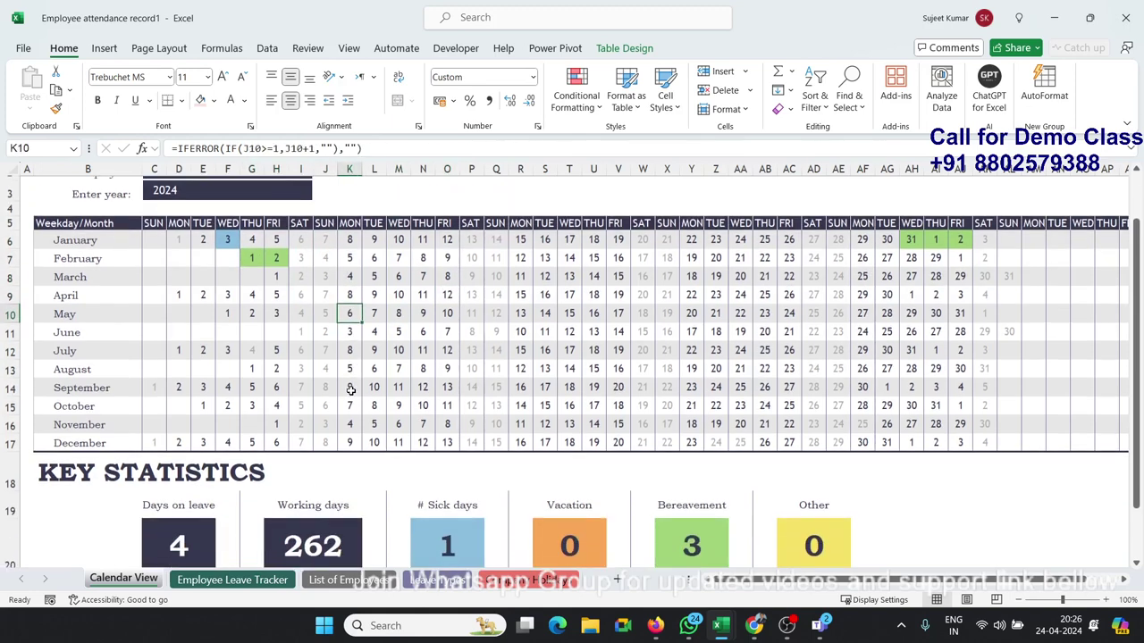
scroll(351, 390, "up", 1)
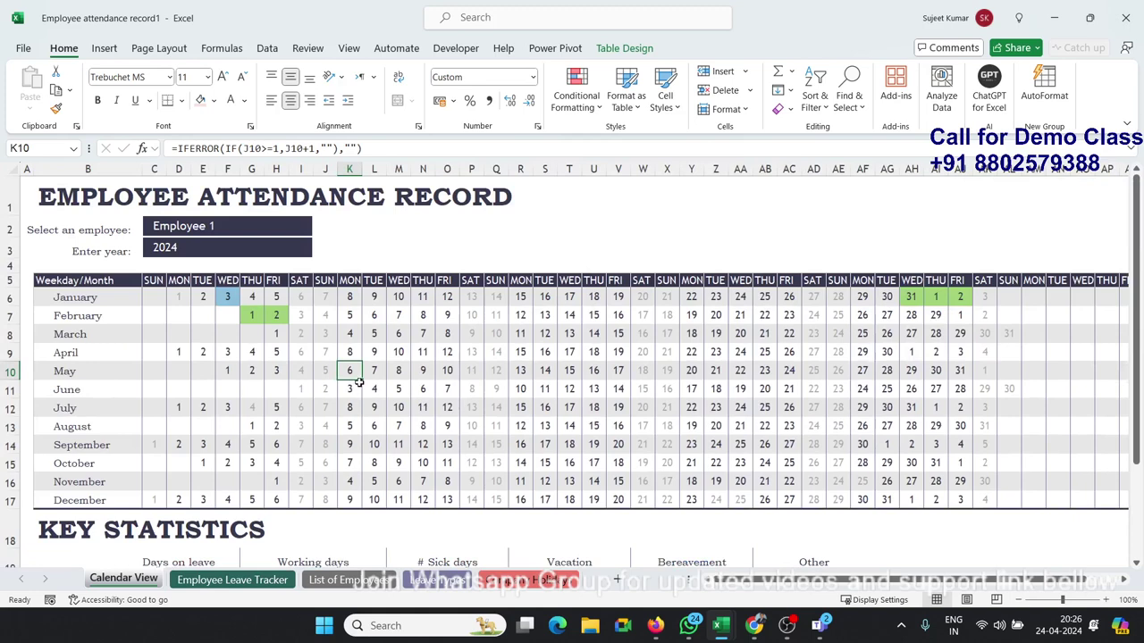
left_click(377, 369)
left_click(227, 371)
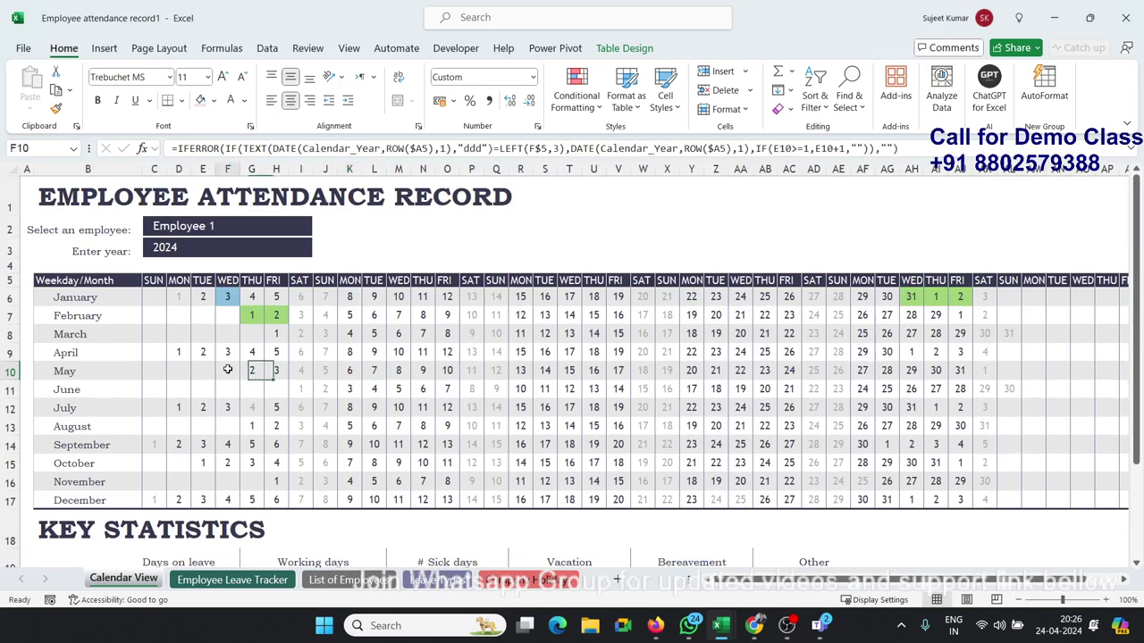
left_click(251, 371)
left_click(294, 371)
left_click(325, 371)
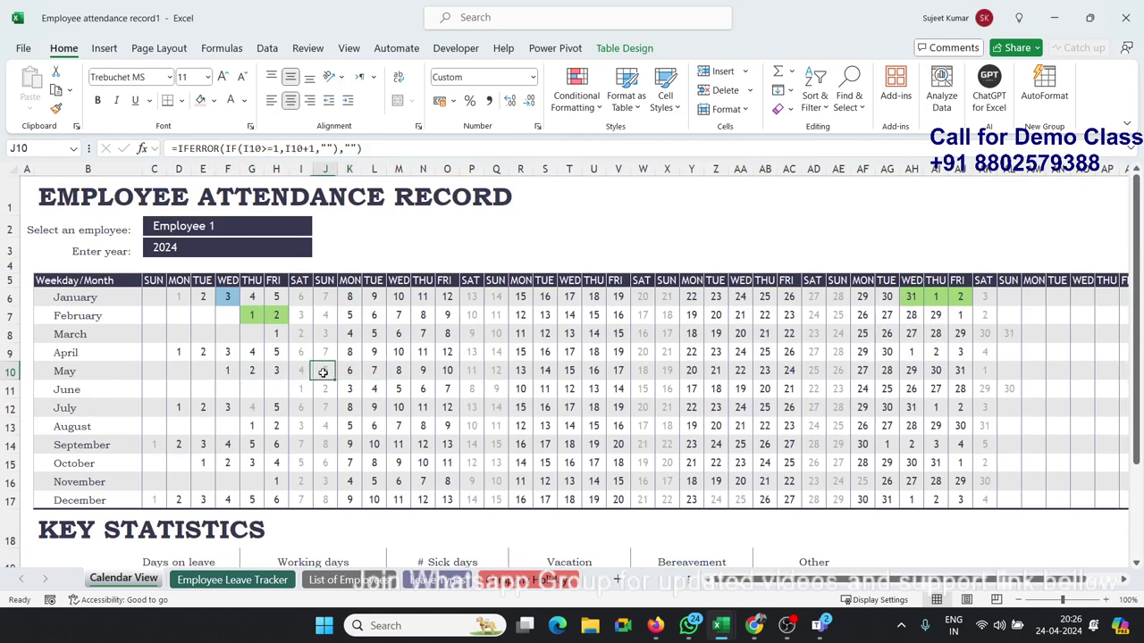
left_click(374, 371)
left_click(399, 371)
left_click(455, 376)
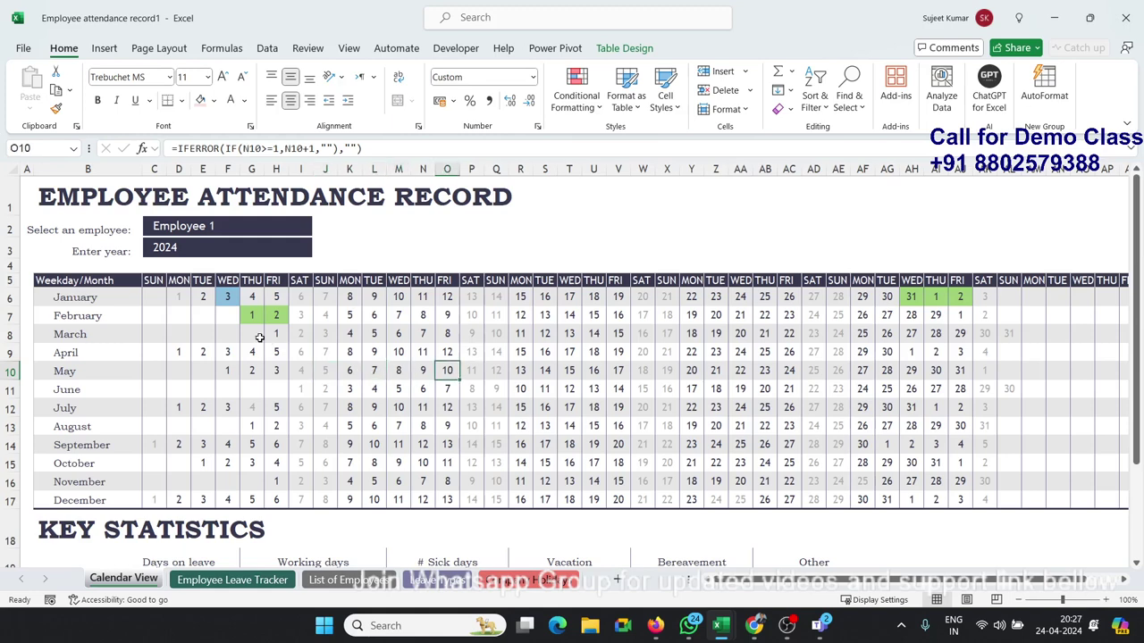
left_click(108, 301)
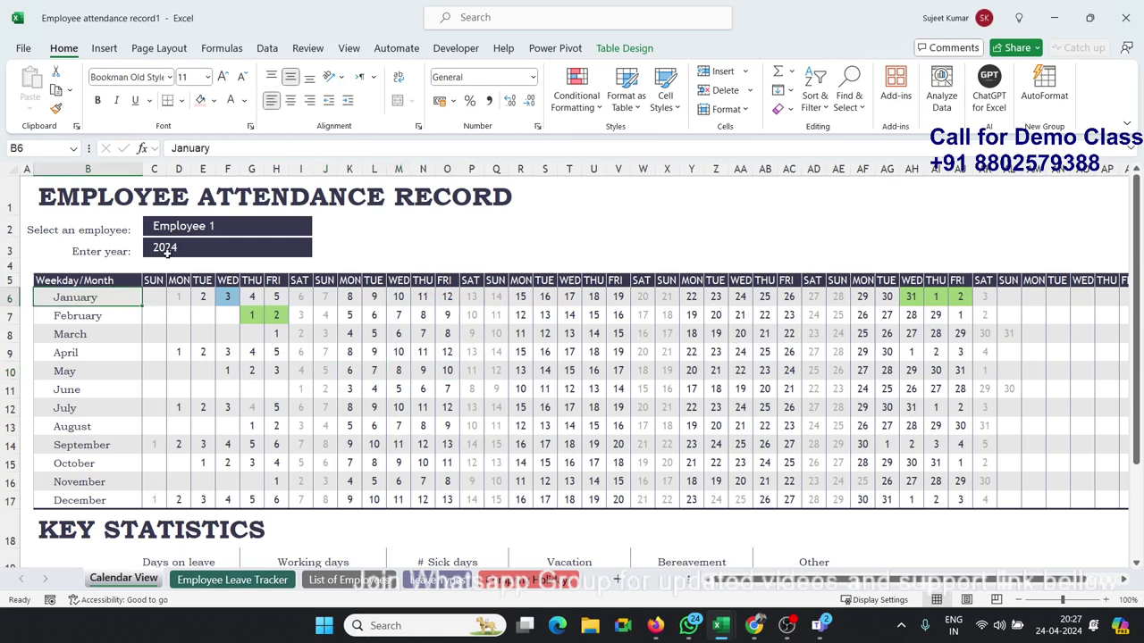
left_click(158, 305)
left_click(180, 303)
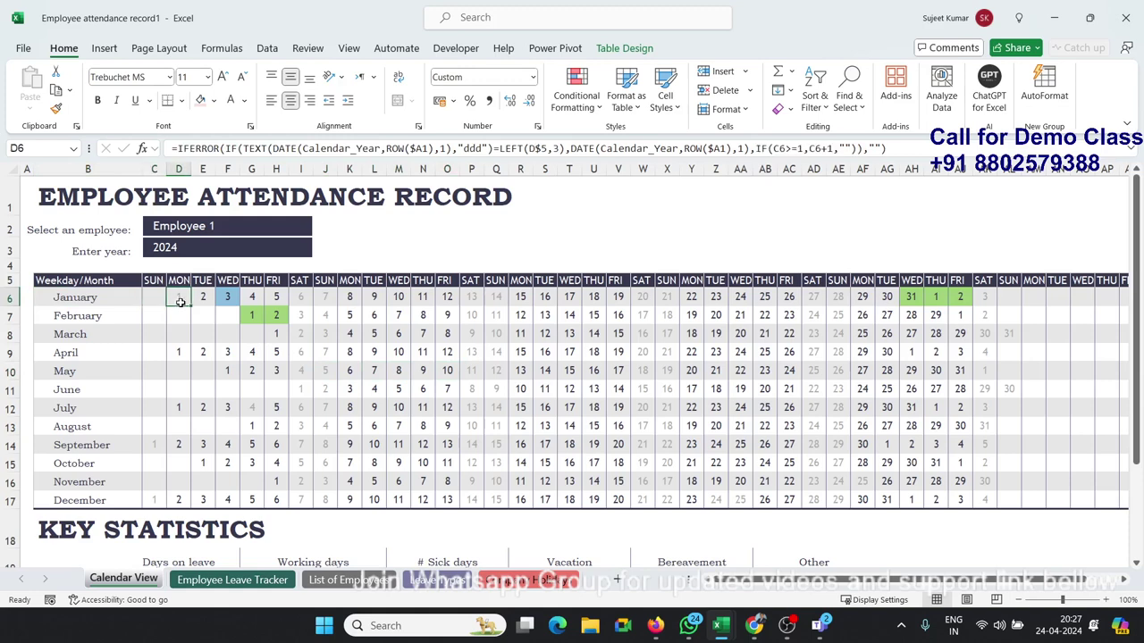
left_click_drag(181, 303, 963, 300)
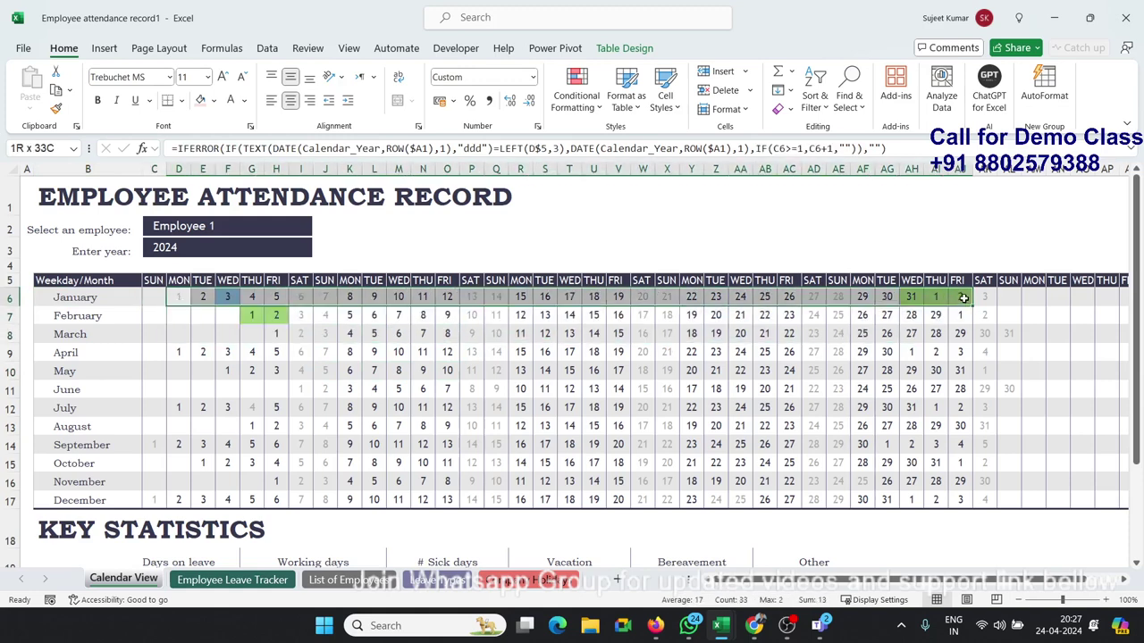
left_click(92, 310)
left_click_drag(256, 323, 954, 332)
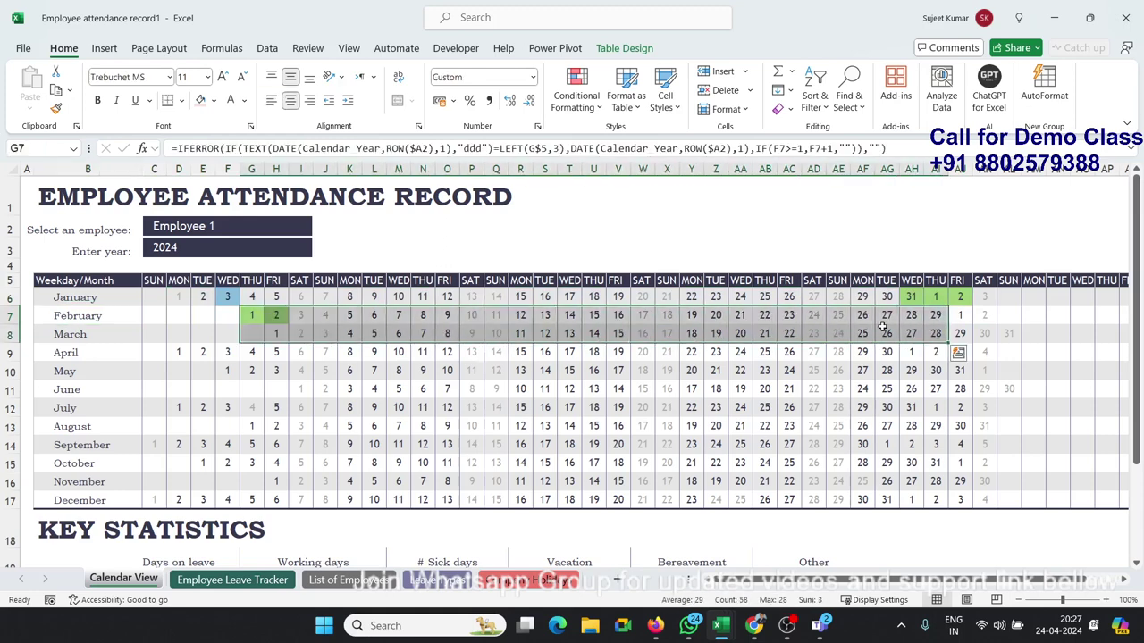
left_click(571, 405)
scroll(572, 404, "down", 1)
scroll(577, 390, "up", 1)
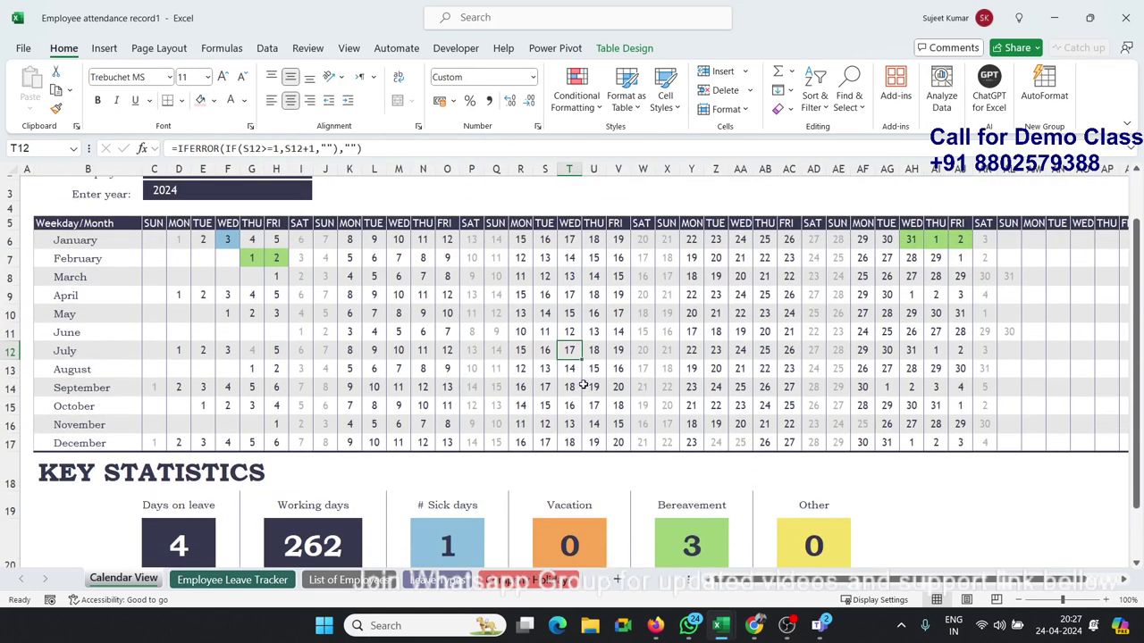
scroll(583, 384, "up", 2)
scroll(582, 384, "down", 2)
scroll(583, 385, "down", 2)
left_click(187, 486)
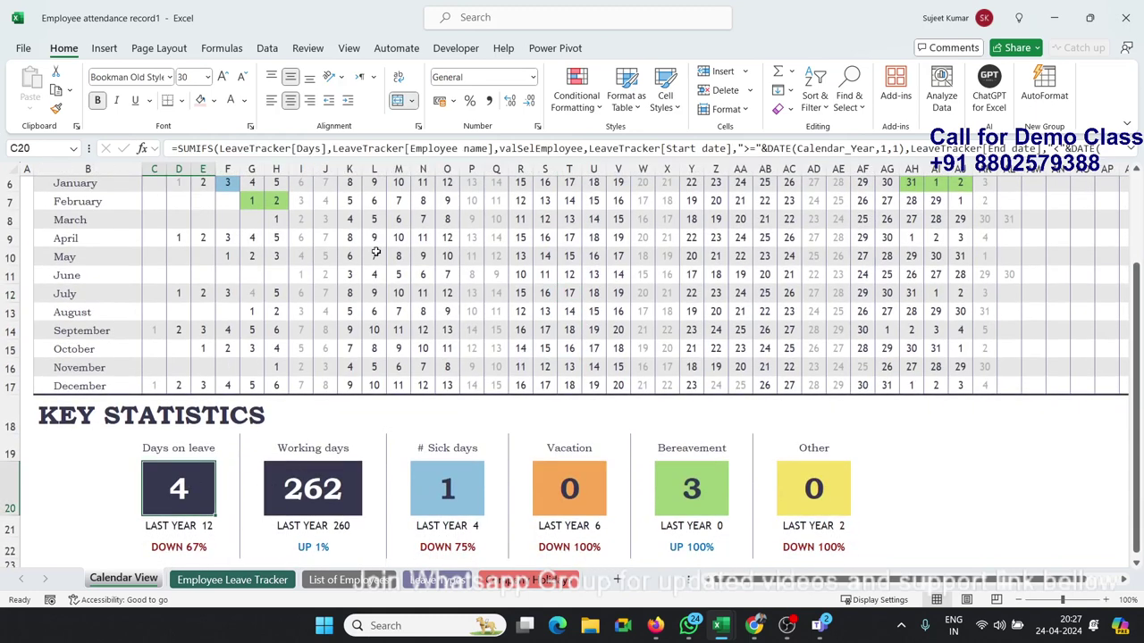
Step: View the SUMIFS formula in C20, then open the Employee Leave Tracker sheet
left_click(406, 153)
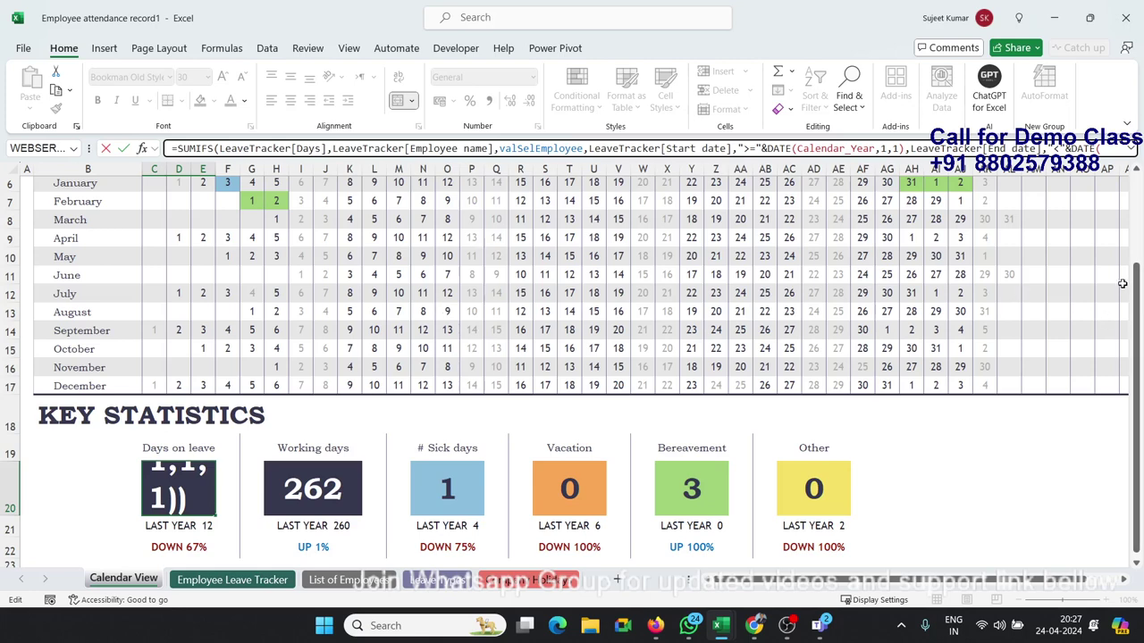
mouse_move(1138, 286)
left_mouse_down()
mouse_move(1140, 228)
mouse_move(1139, 273)
left_mouse_up()
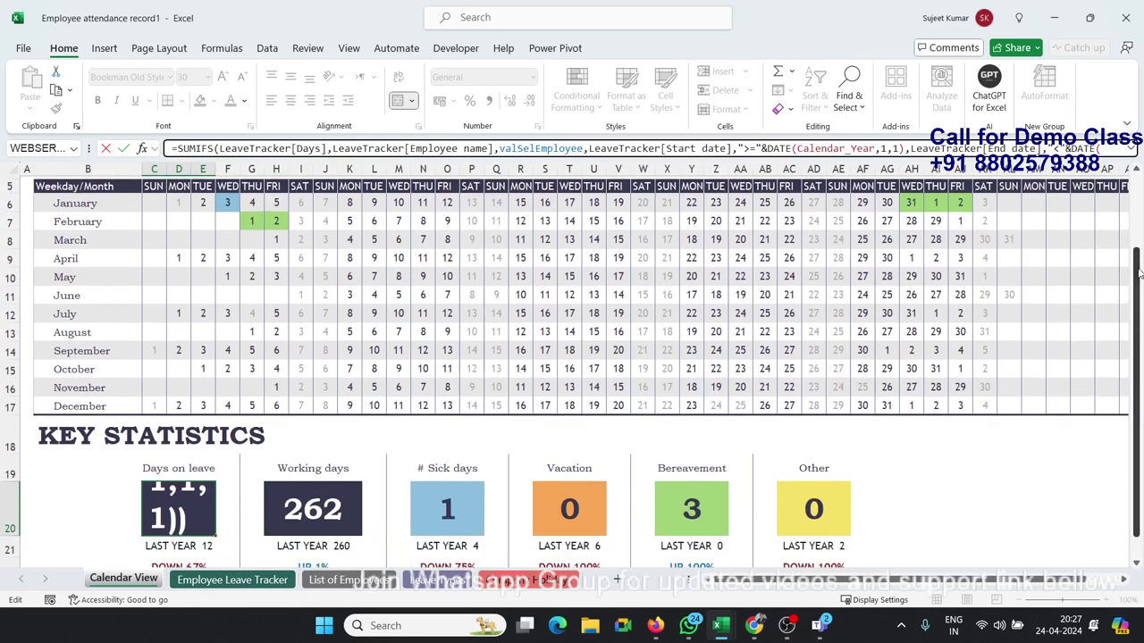
key("Escape")
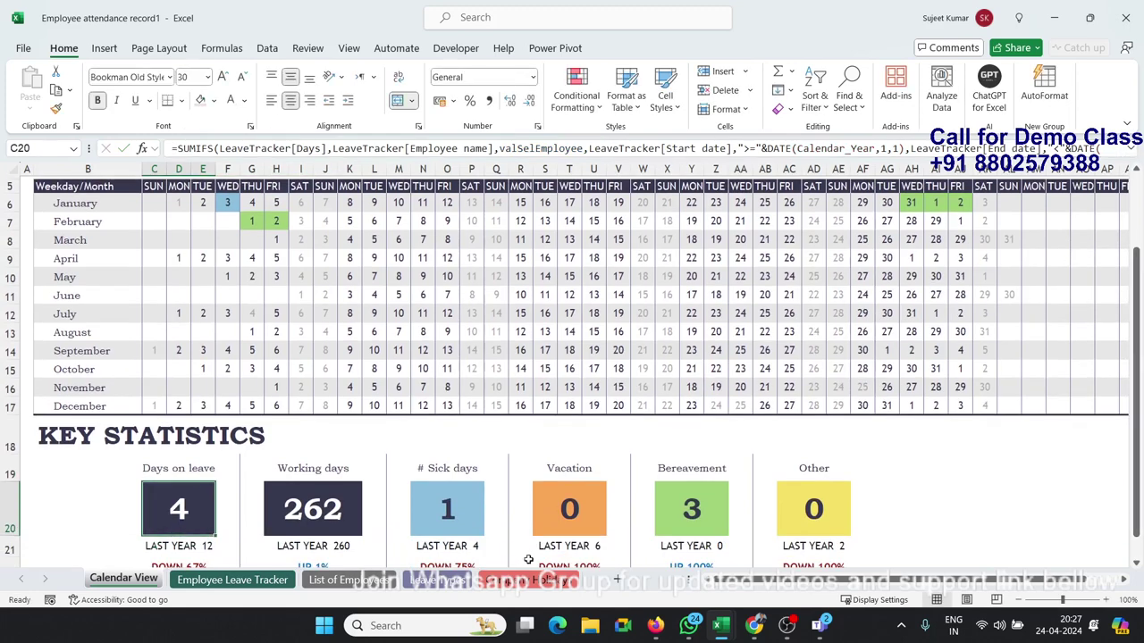
left_click(231, 579)
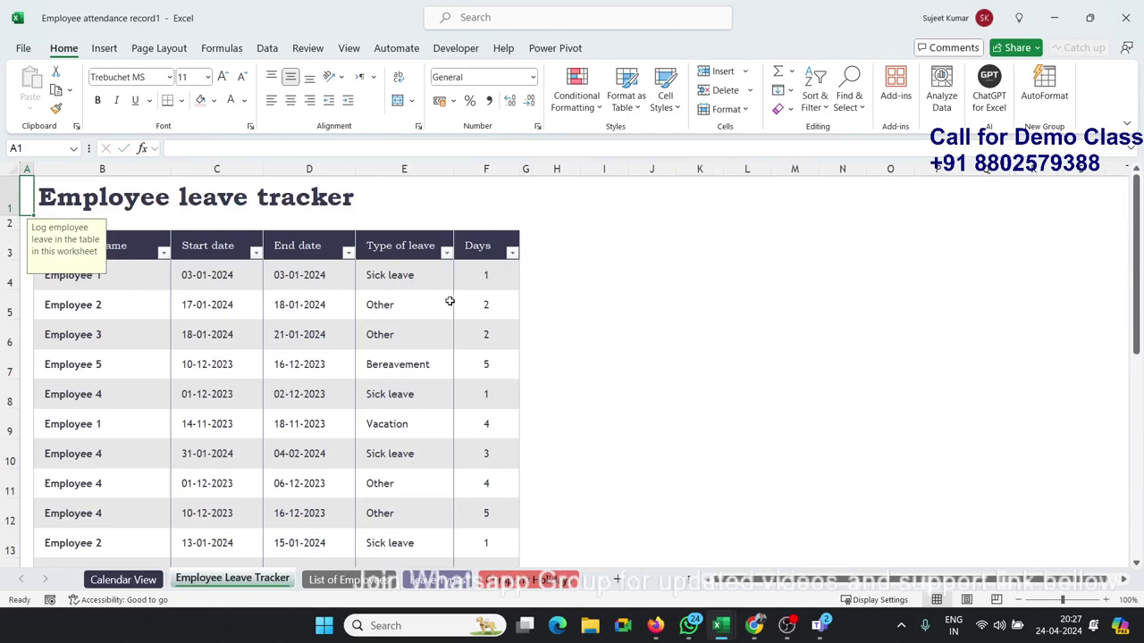
Step: Inspect the tracker's Days column and its NETWORKDAYS formula
left_click_drag(450, 301, 467, 587)
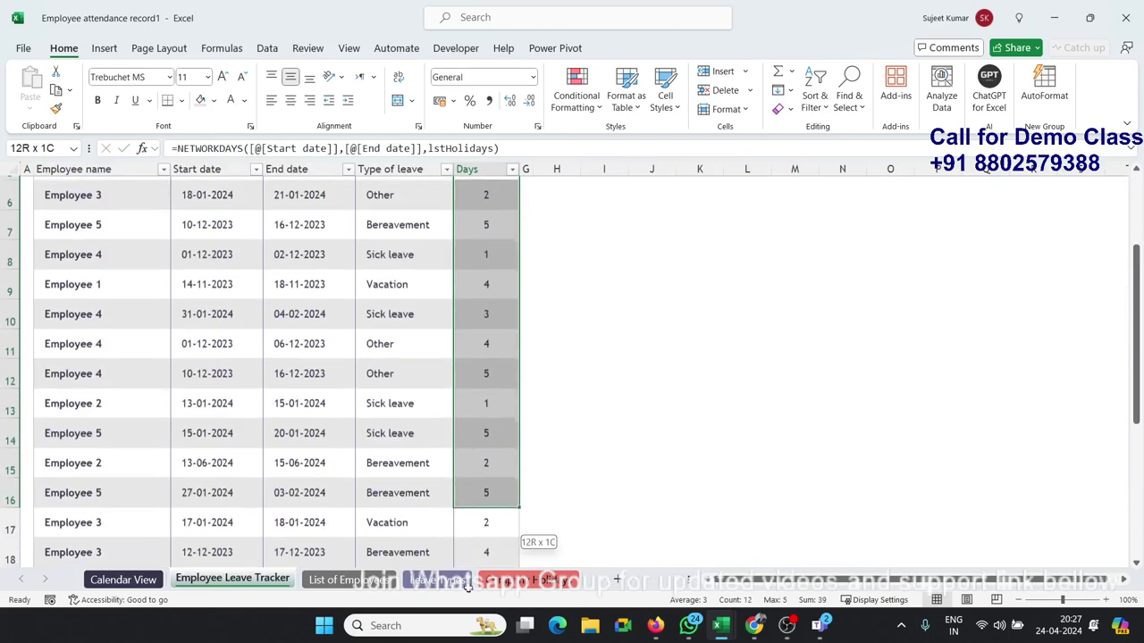
left_click_drag(466, 587, 435, 529)
scroll(427, 510, "up", 5)
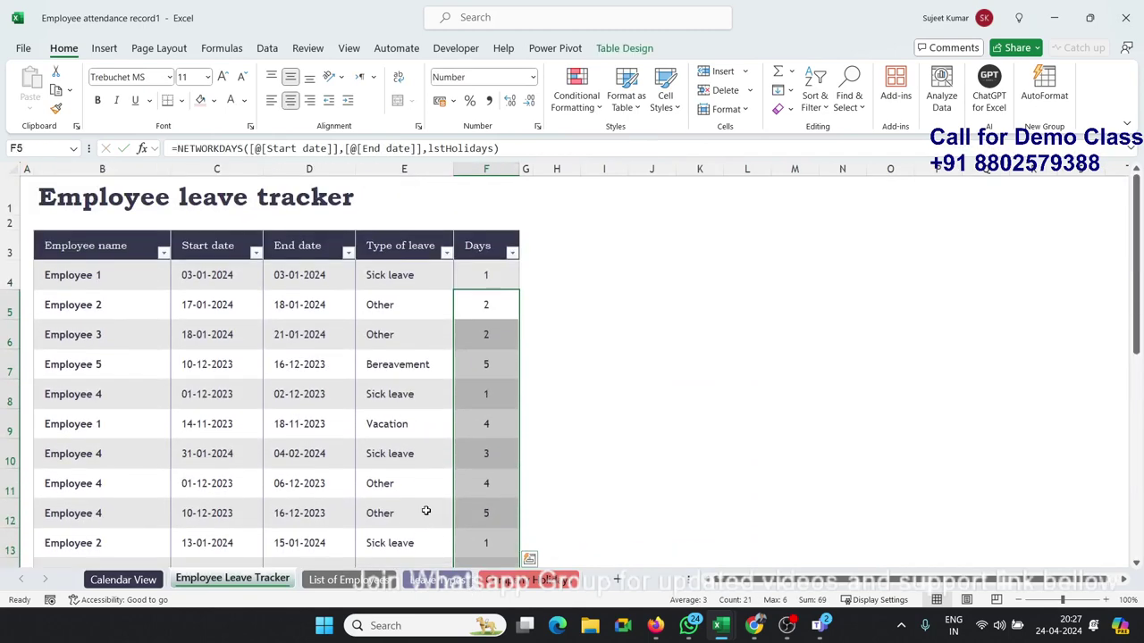
left_click(248, 277)
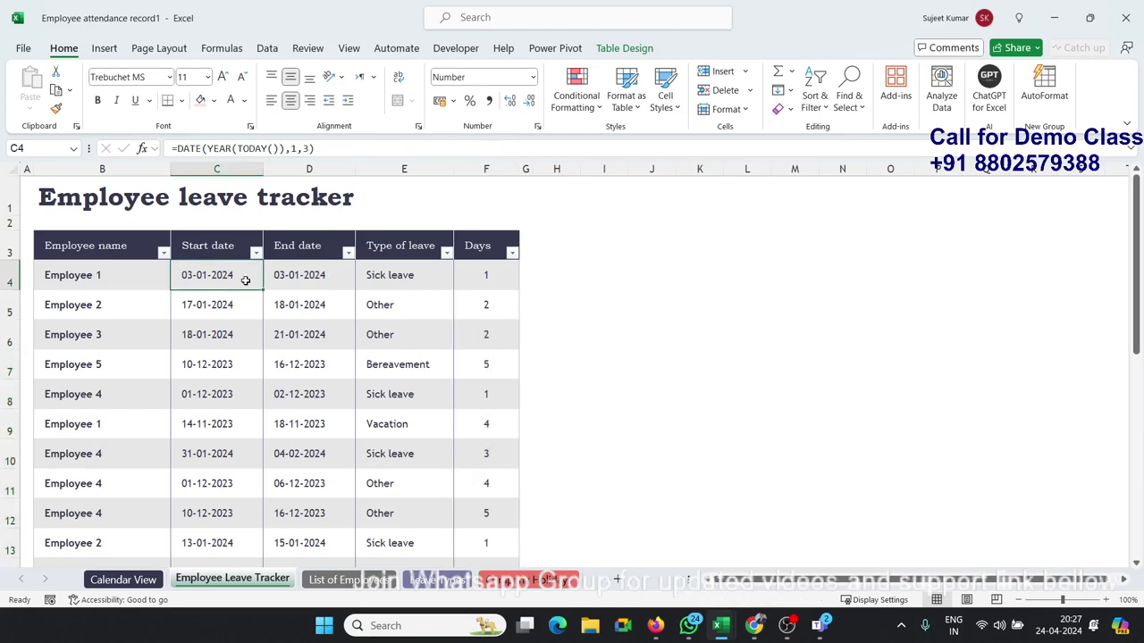
left_click(488, 275)
scroll(482, 303, "down", 7)
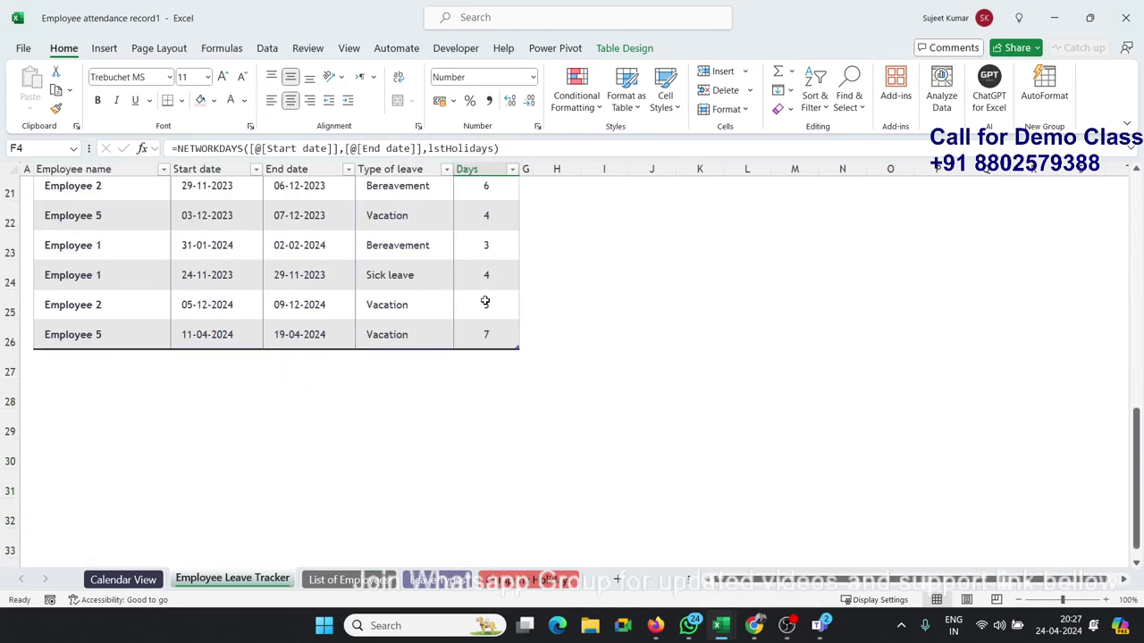
scroll(212, 531, "up", 6)
scroll(213, 531, "up", 2)
Step: Return to Calendar View and select the row of weekday headings
left_click(146, 583)
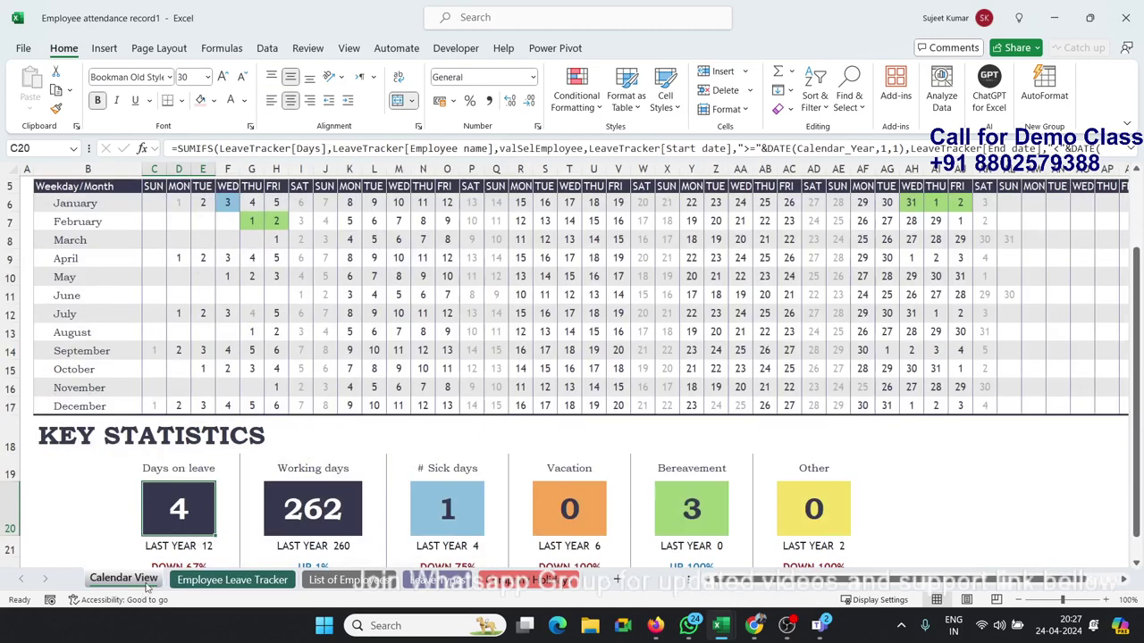
left_click(621, 257)
scroll(635, 331, "up", 2)
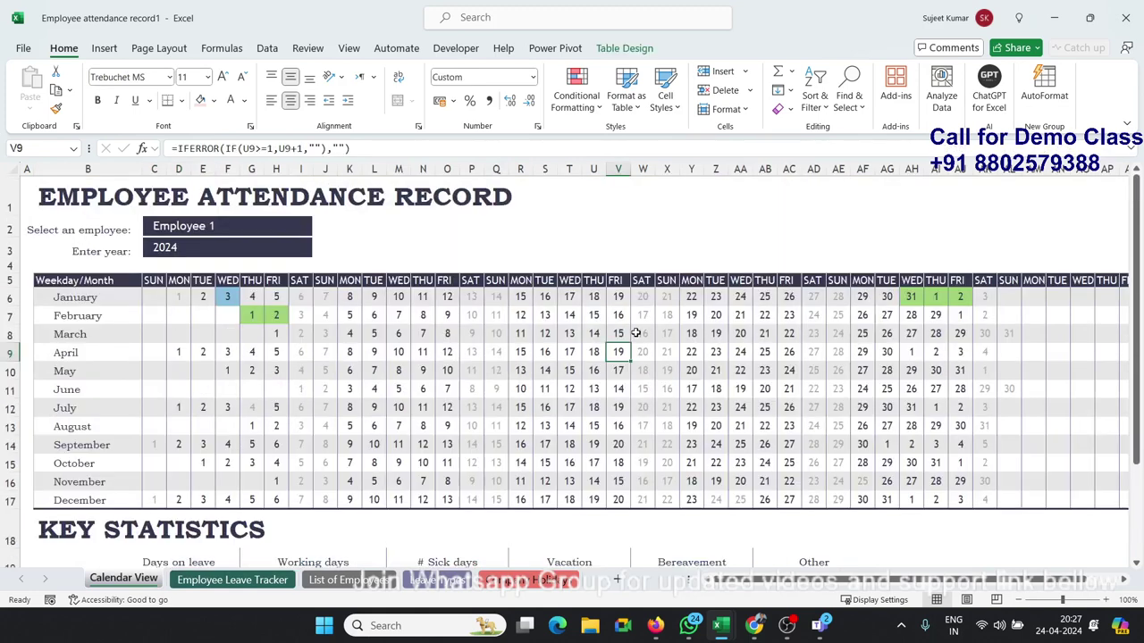
left_click(100, 295)
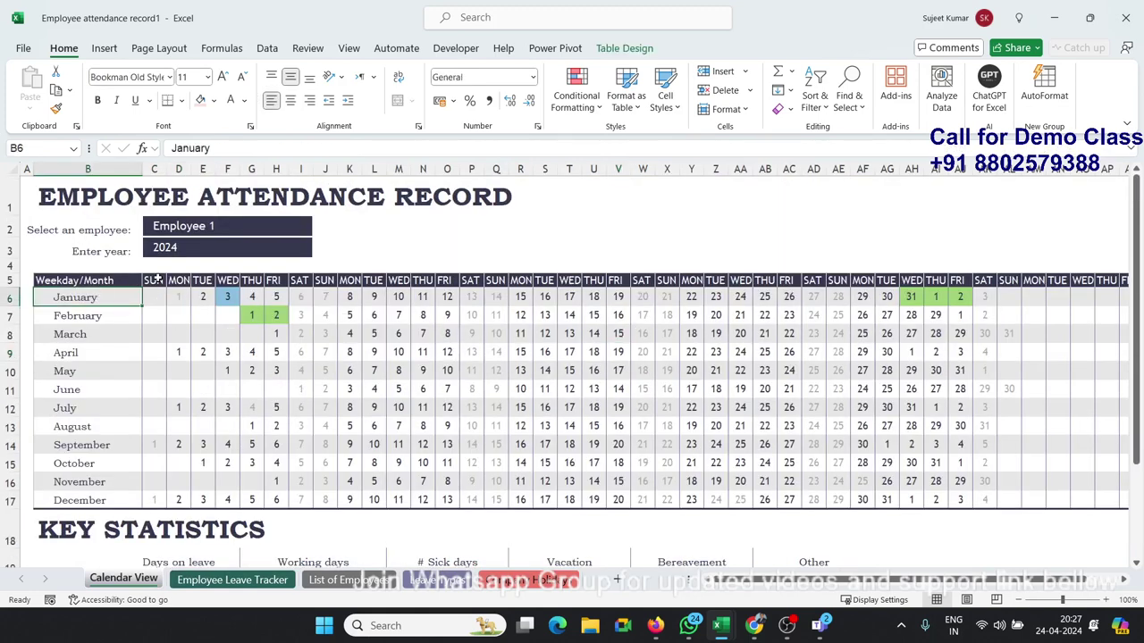
mouse_move(154, 279)
left_mouse_down()
mouse_move(744, 279)
mouse_move(911, 297)
left_mouse_up()
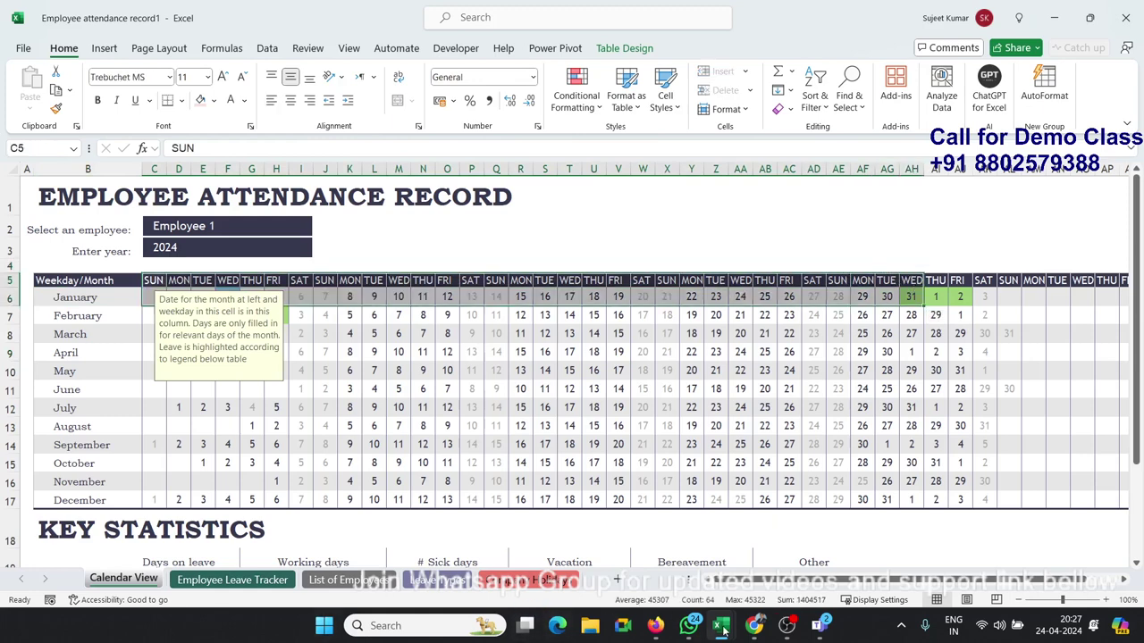
mouse_move(721, 625)
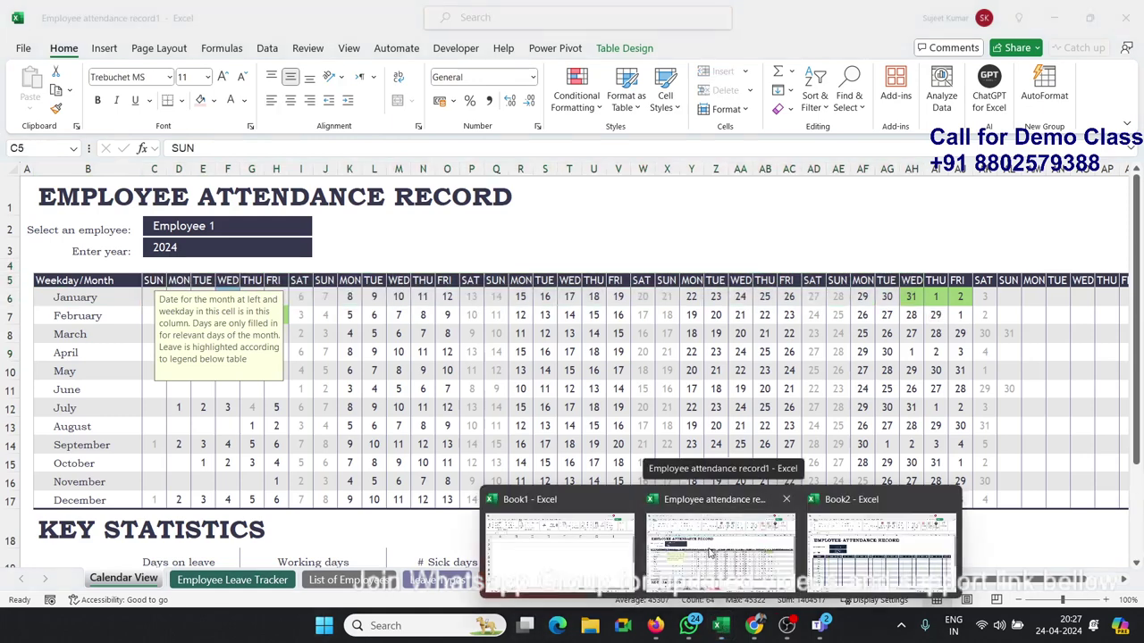
Step: In Book2, select the first week block C8:I20, Sun–Sat, January to December
left_click(871, 550)
left_click(284, 411)
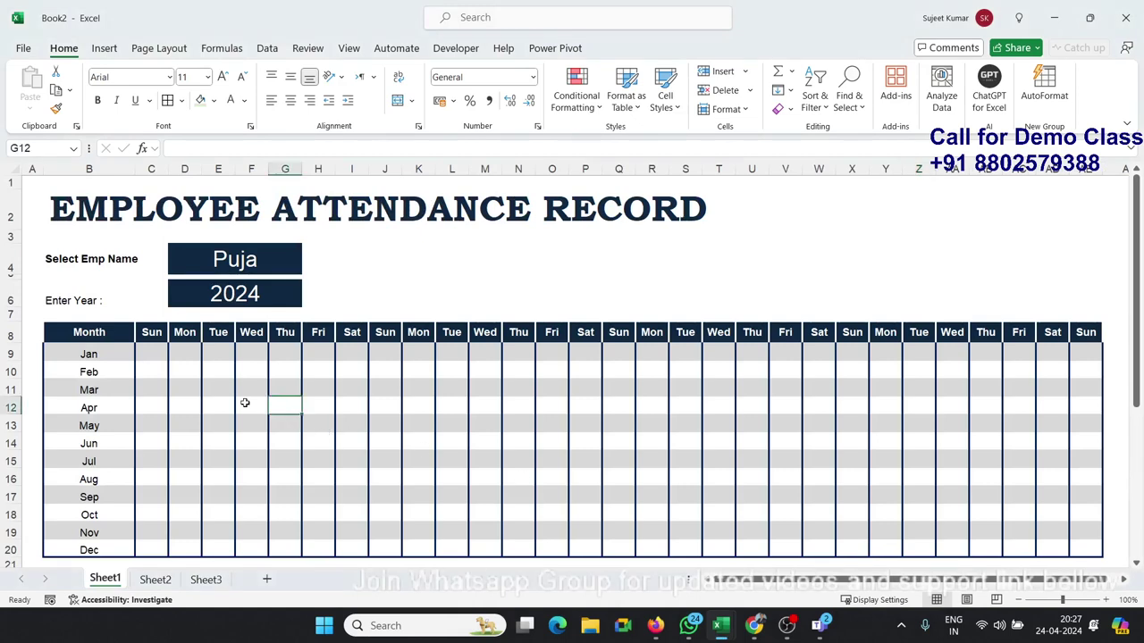
left_click(154, 334)
left_click_drag(154, 333, 363, 351)
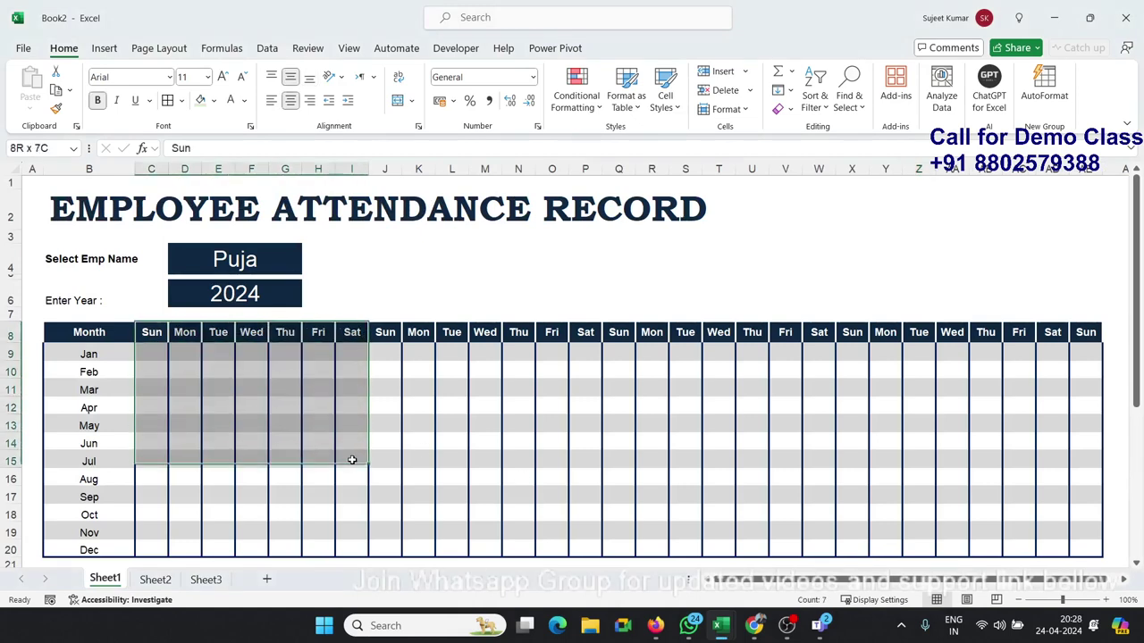
left_click_drag(364, 350, 352, 537)
scroll(343, 493, "down", 1)
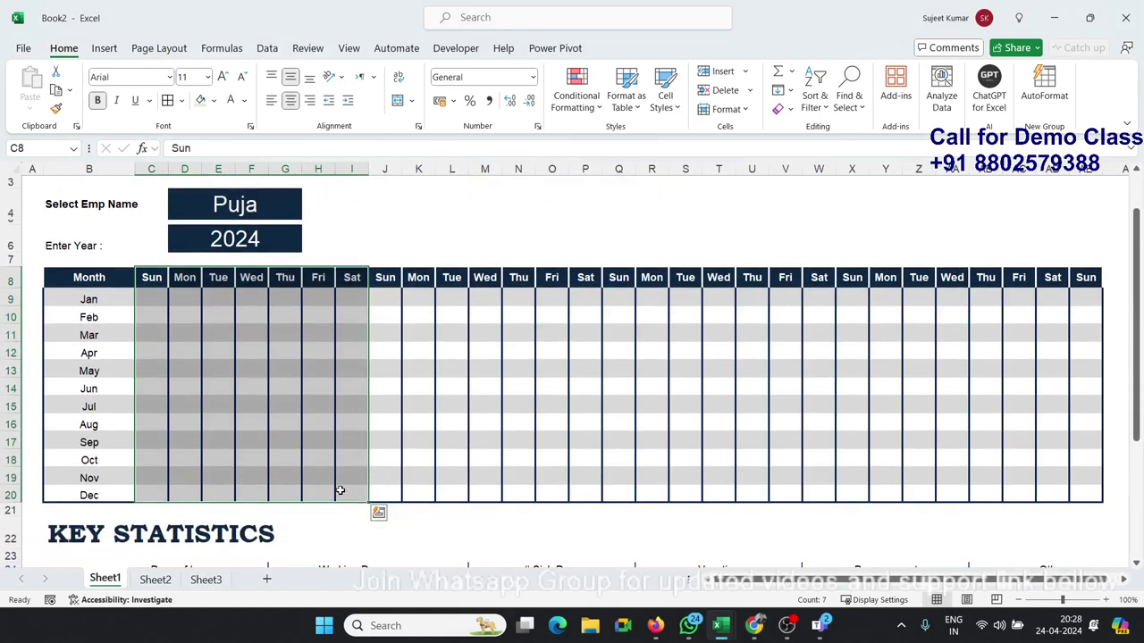
Step: Apply a purple outline border to the selected week block
left_click(539, 130)
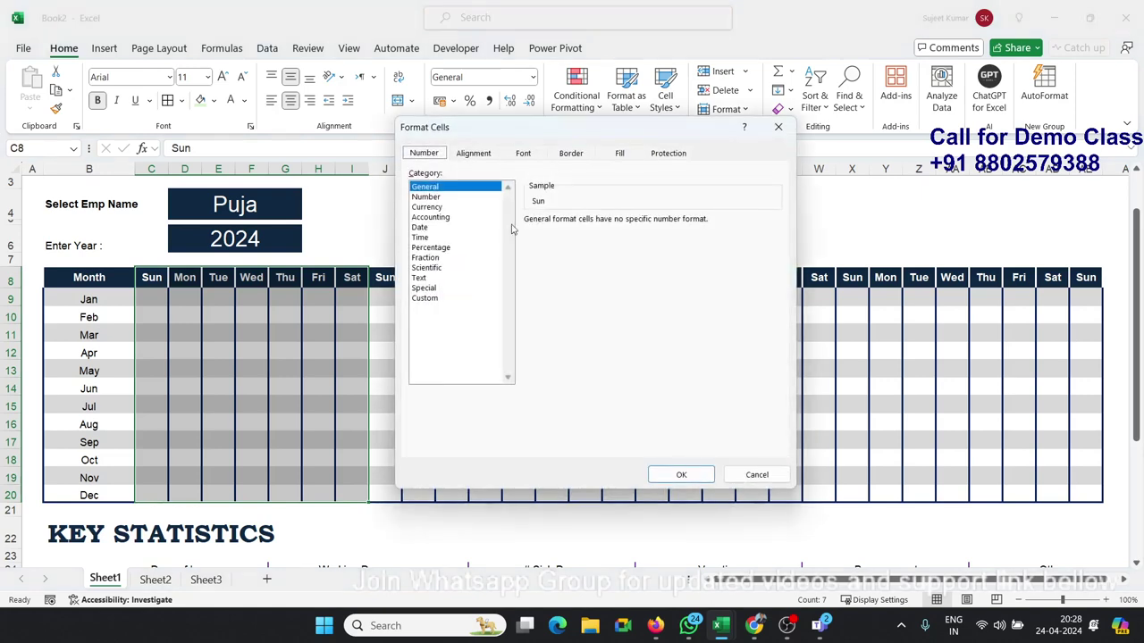
left_click(571, 154)
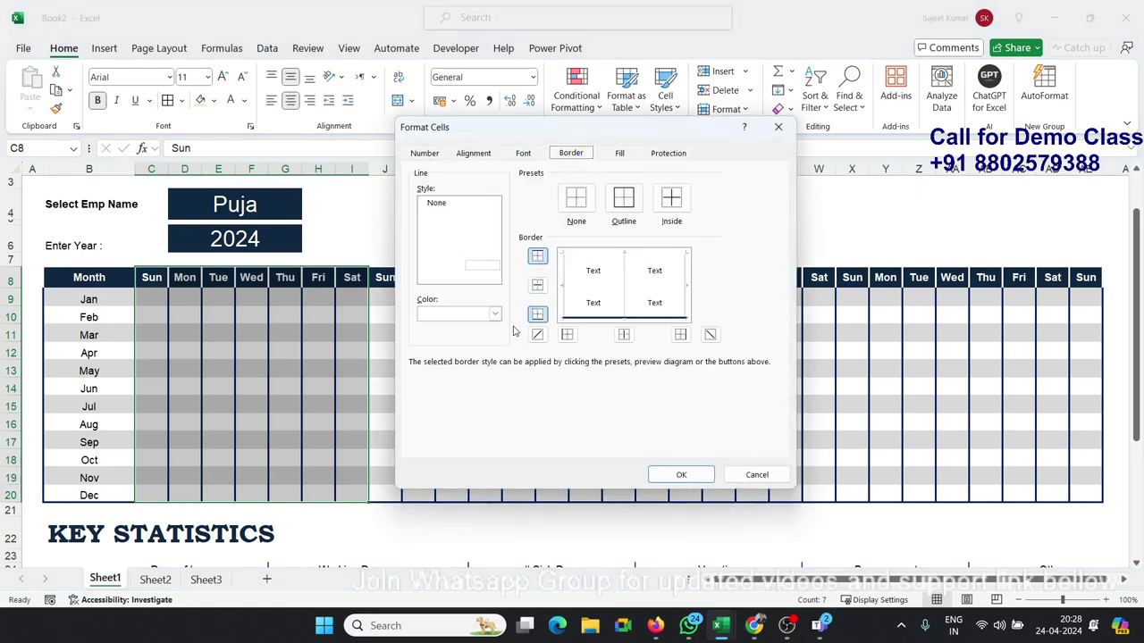
left_click(468, 313)
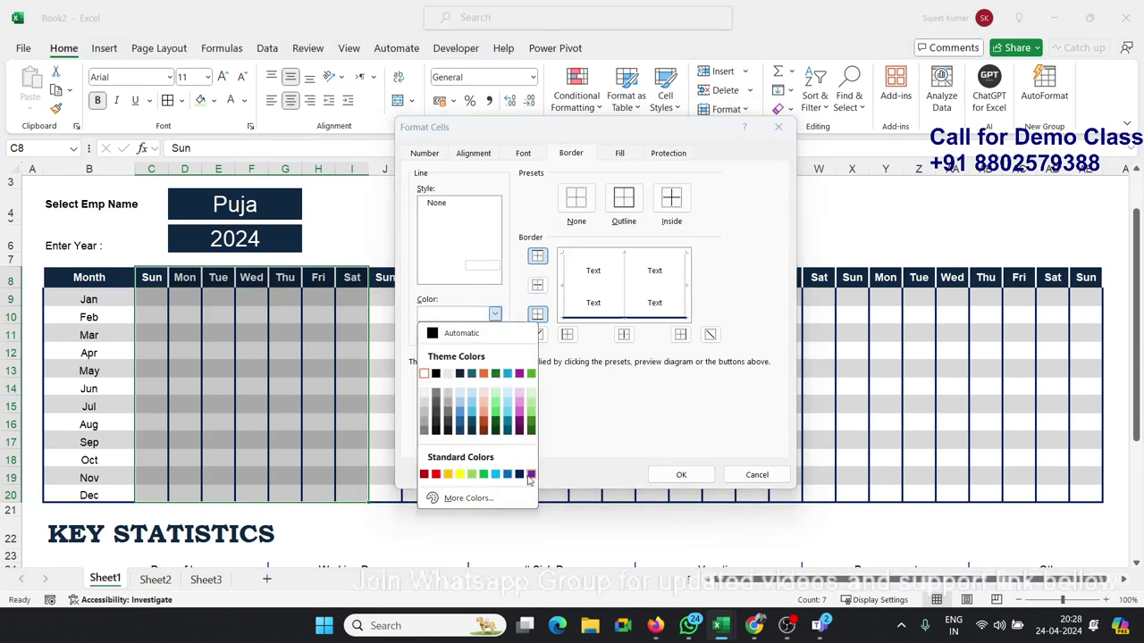
left_click(519, 373)
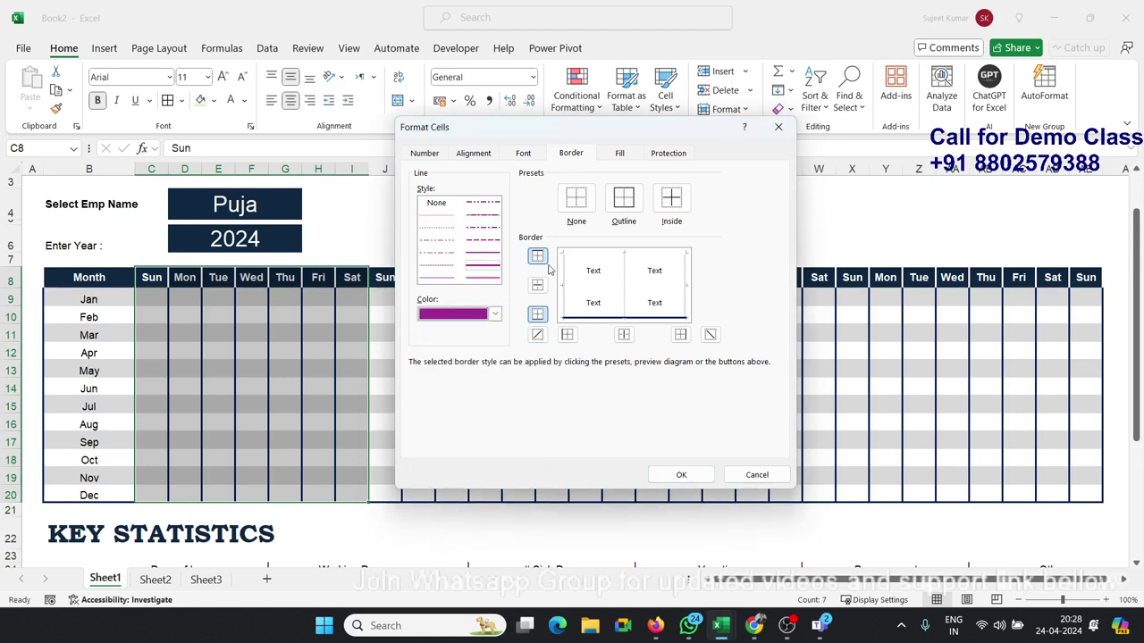
left_click(494, 279)
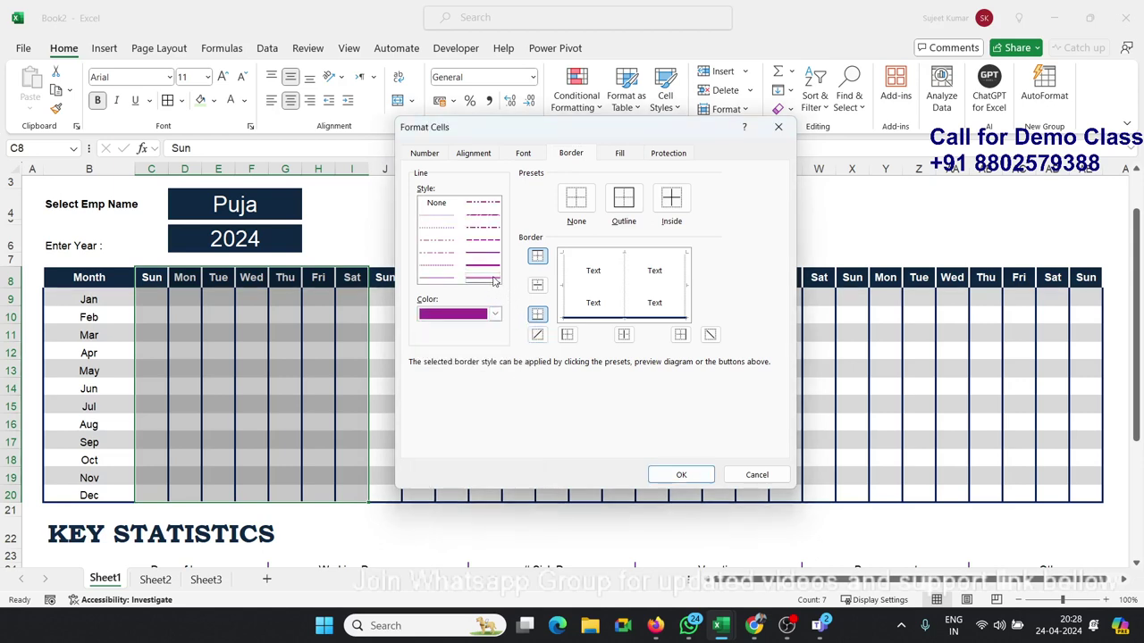
left_click(626, 203)
left_click(683, 474)
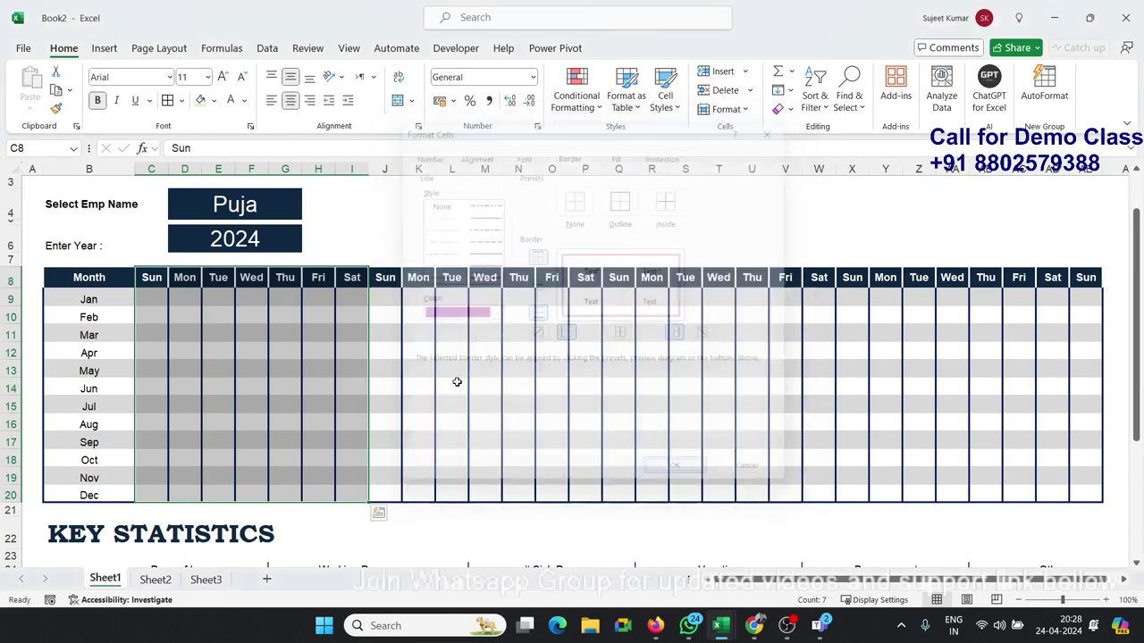
left_click(352, 356)
Step: Outline the second week block J8:P20 in purple
scroll(500, 397, "down", 1)
scroll(500, 397, "up", 1)
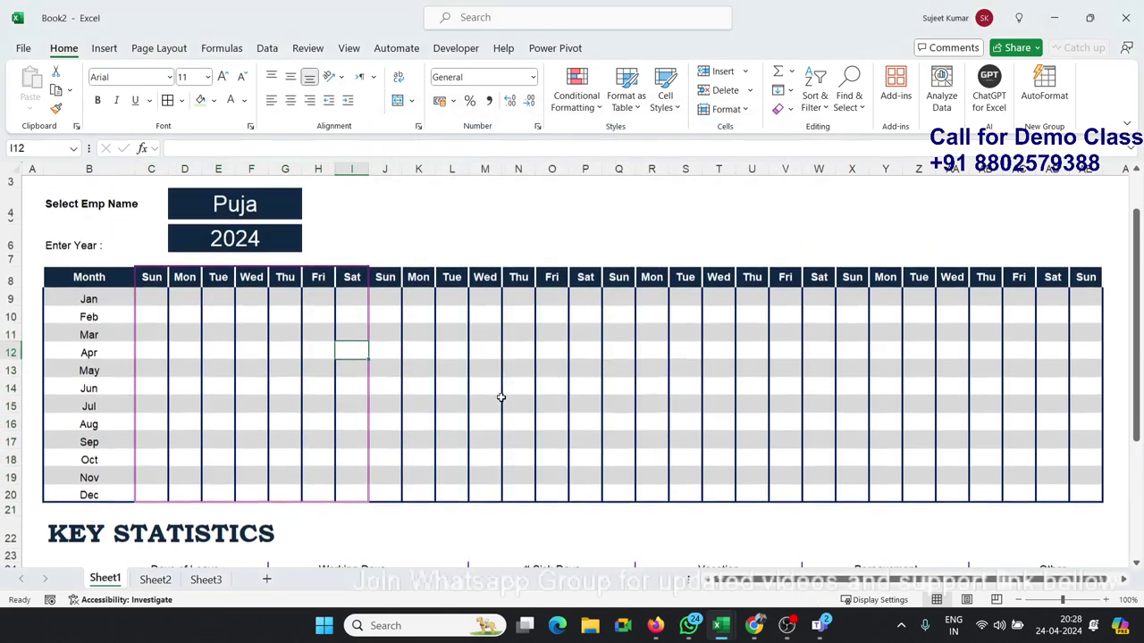
mouse_move(397, 278)
left_mouse_down()
mouse_move(628, 288)
mouse_move(632, 470)
left_mouse_up()
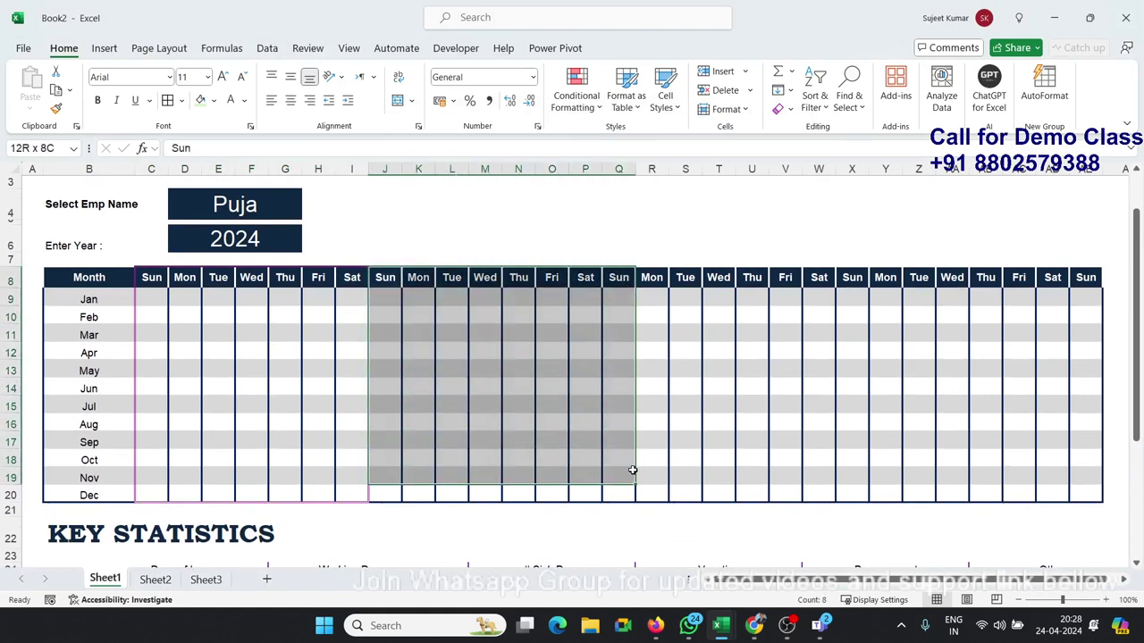
left_click(520, 401)
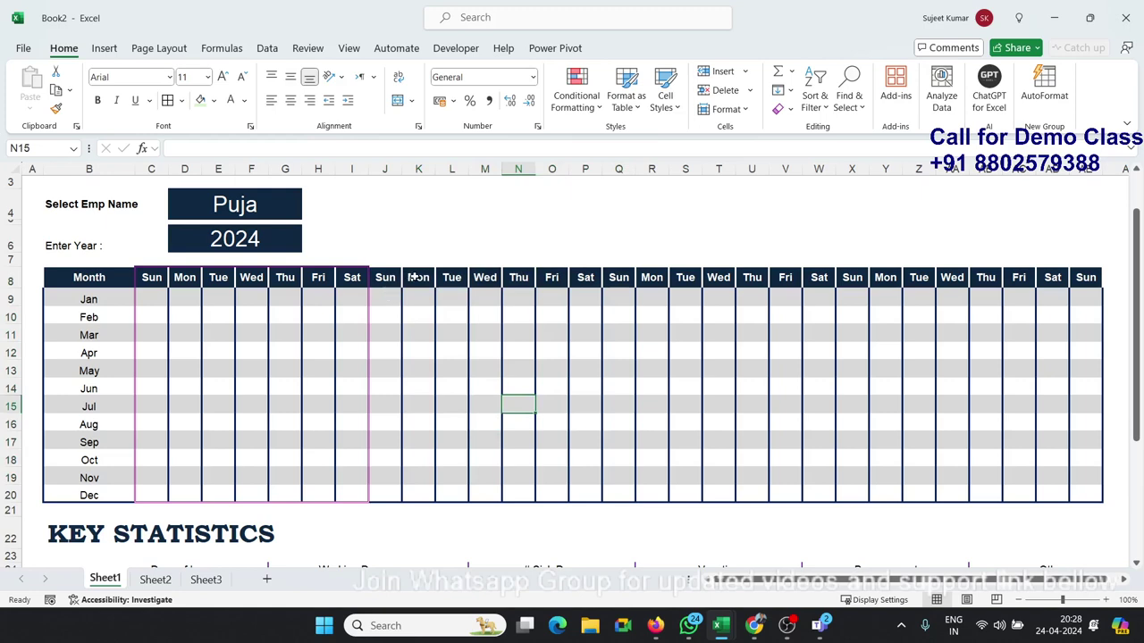
mouse_move(414, 278)
left_mouse_down()
mouse_move(596, 400)
mouse_move(594, 488)
left_mouse_up()
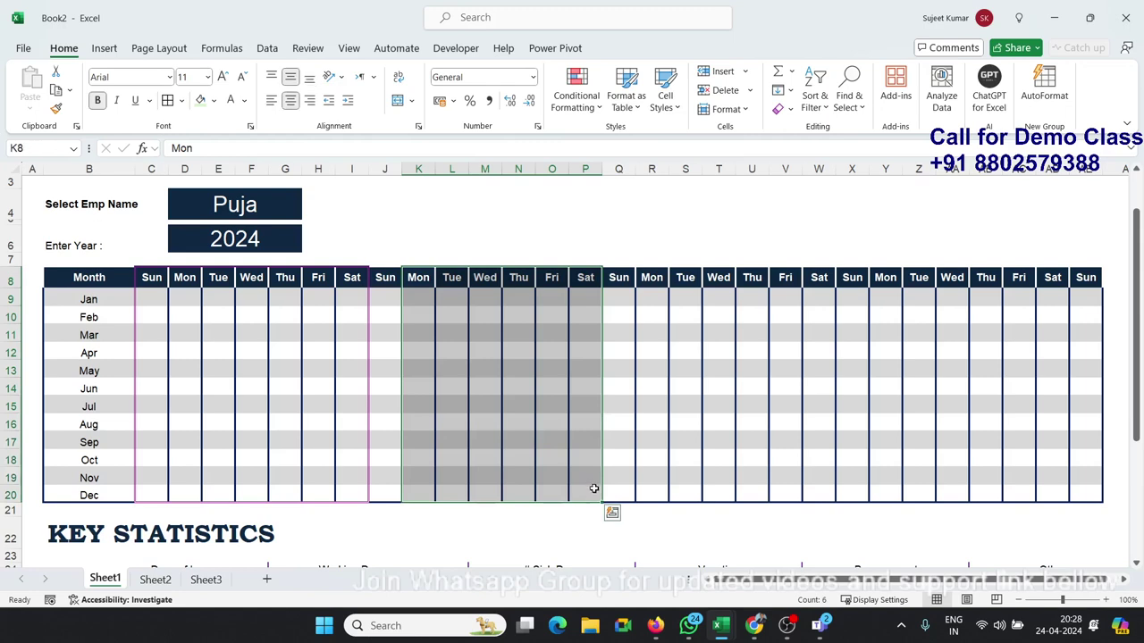
left_click(358, 296)
mouse_move(384, 278)
left_mouse_down()
mouse_move(594, 329)
mouse_move(590, 487)
left_mouse_up()
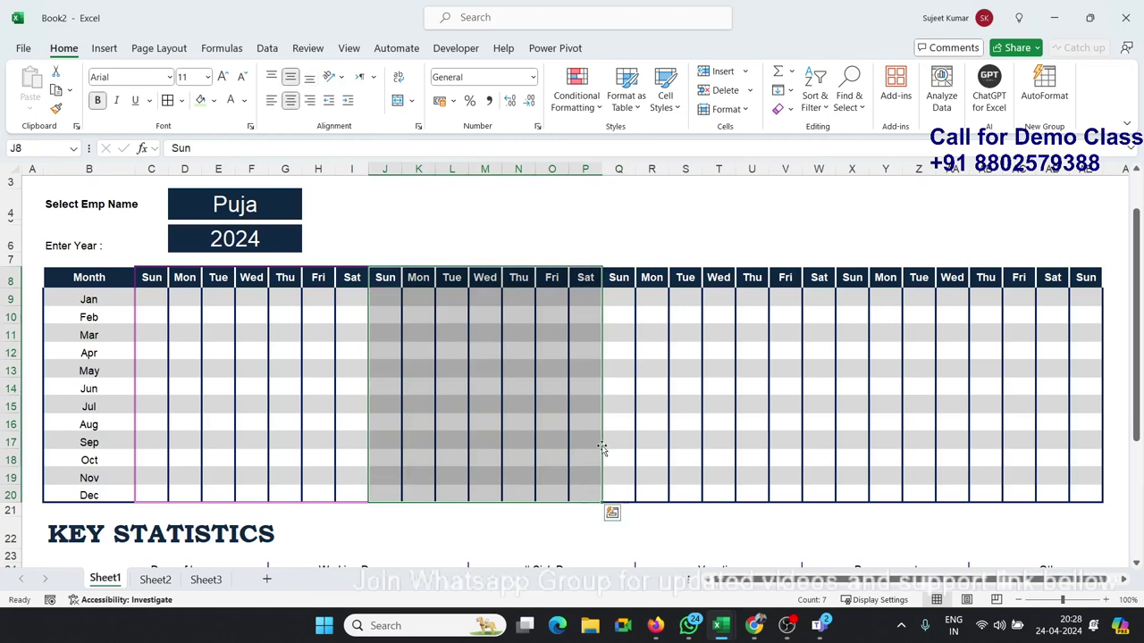
left_click(618, 354)
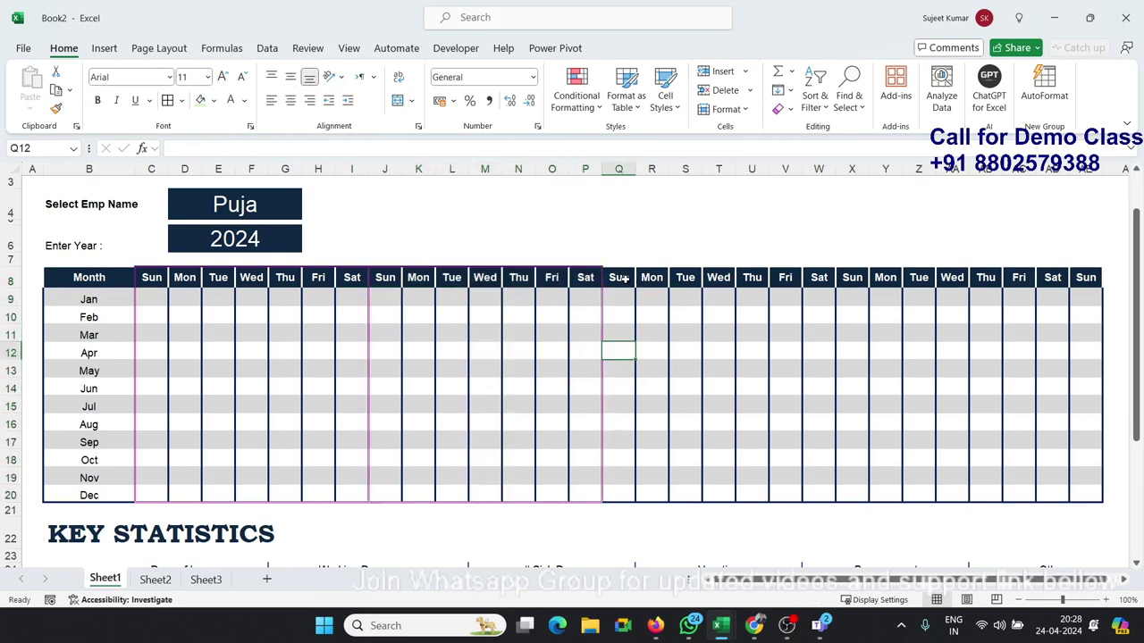
Step: Outline the third and fourth week blocks, Q8:W20 and X8:AD20, in purple
left_click_drag(625, 279, 830, 283)
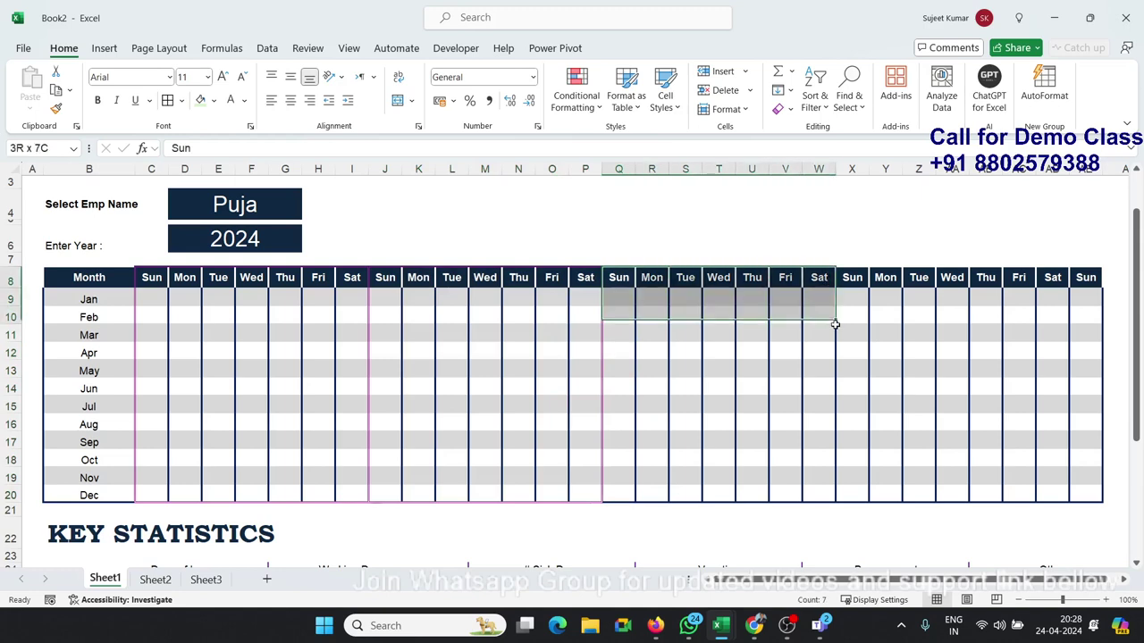
left_click_drag(830, 283, 829, 498)
left_click(883, 424)
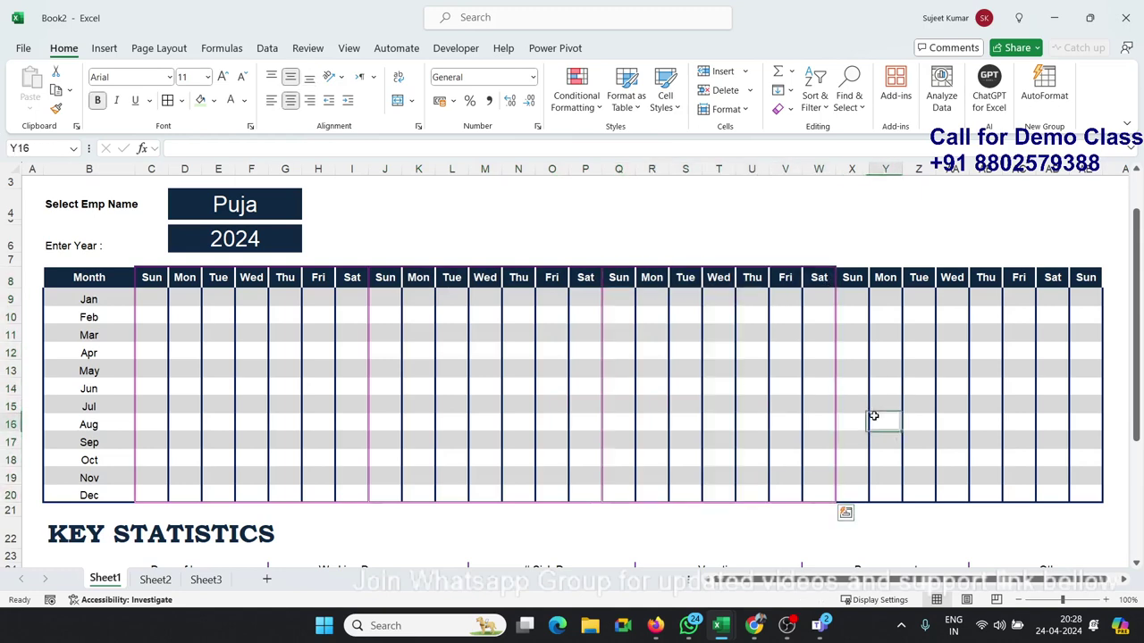
mouse_move(852, 280)
left_mouse_down()
mouse_move(1034, 286)
mouse_move(1042, 488)
left_mouse_up()
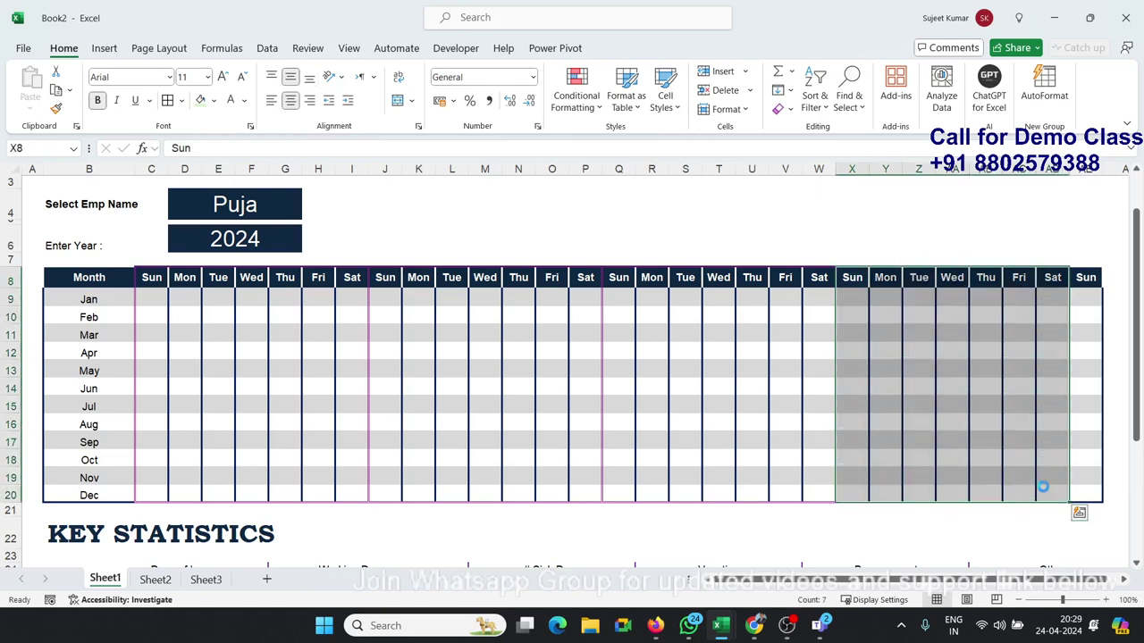
left_click(712, 417)
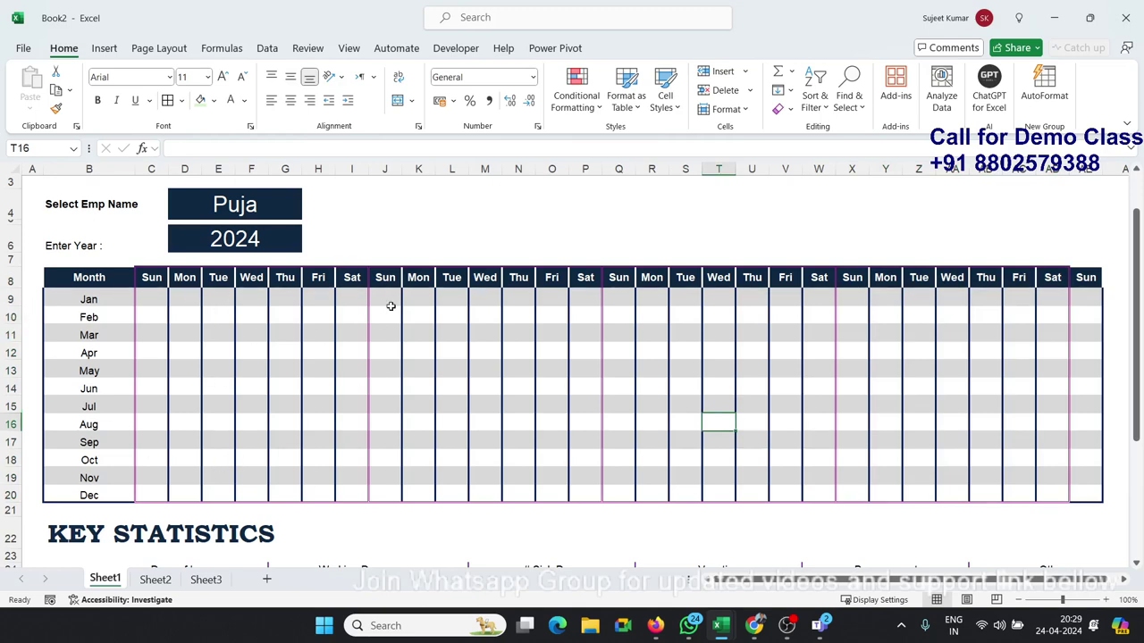
Step: Set the inside vertical borders of the first week's days C9:I20 to dark blue
left_click_drag(162, 295, 340, 495)
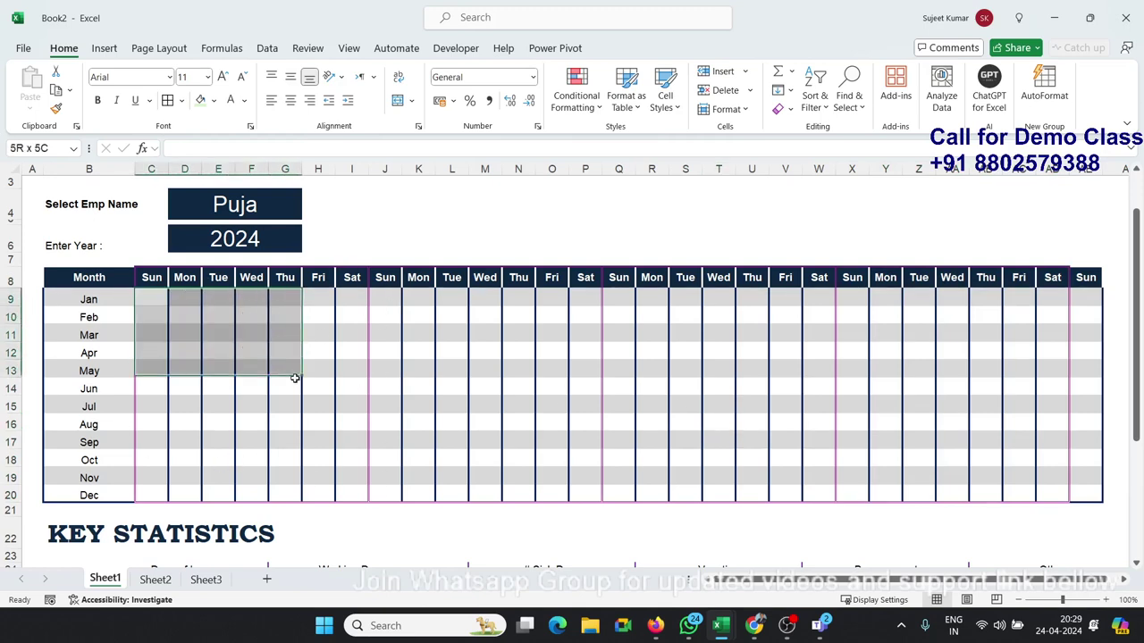
right_click(337, 492)
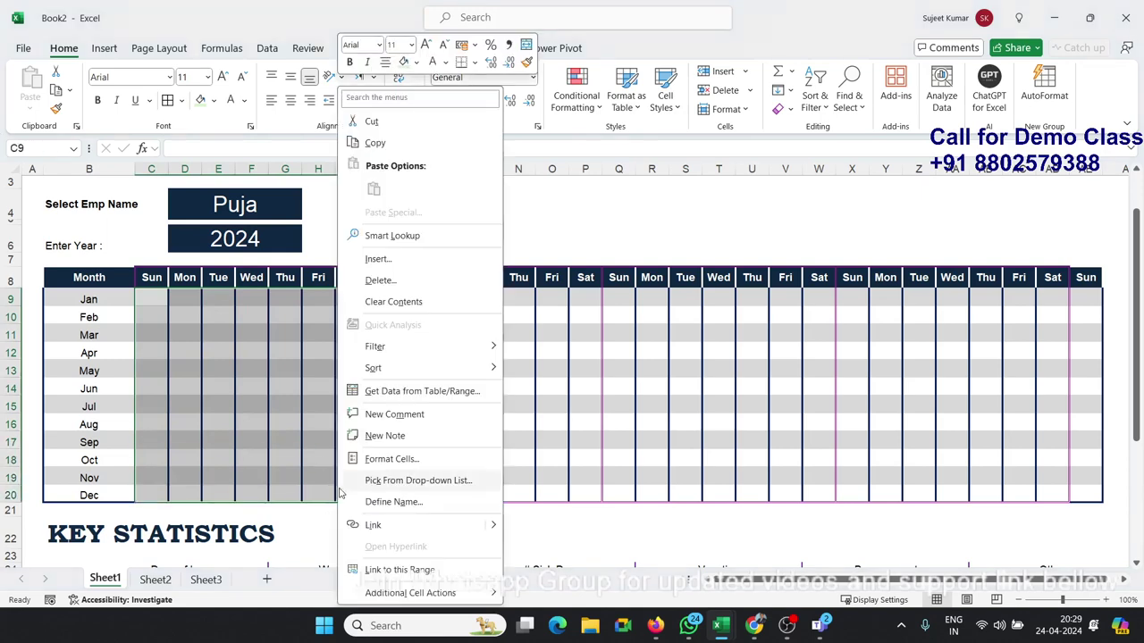
left_click(374, 461)
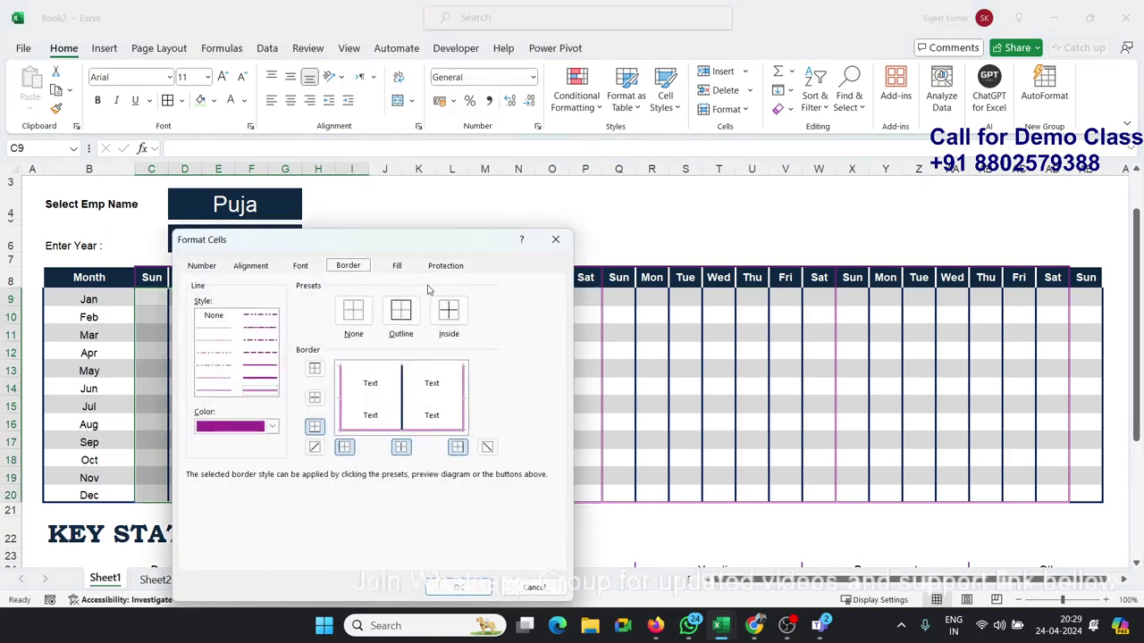
left_click(272, 426)
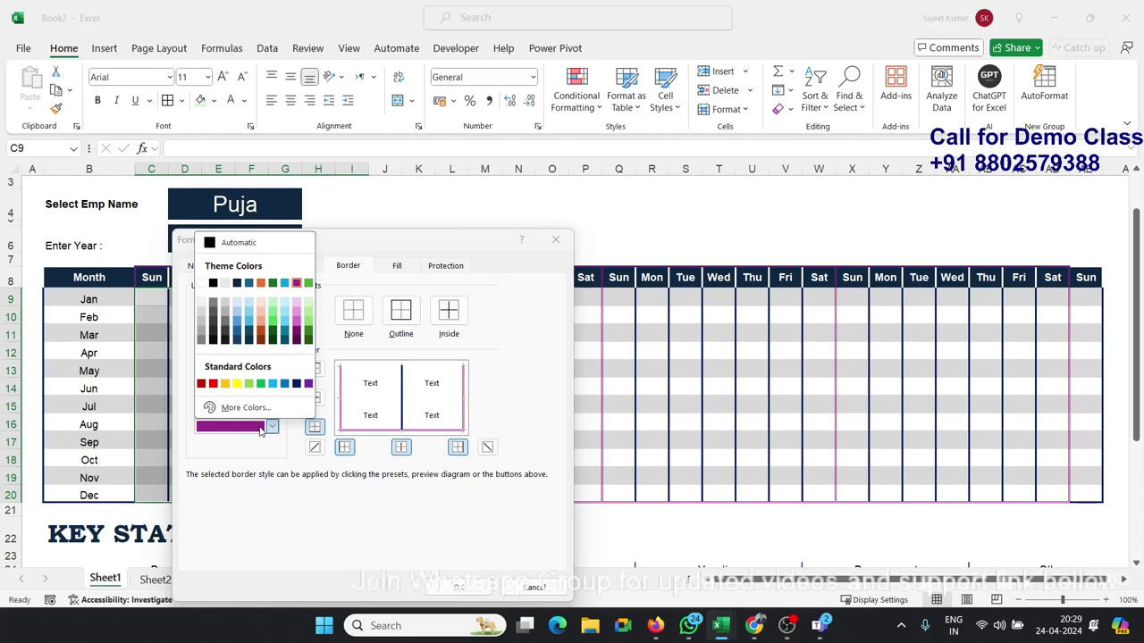
left_click(296, 385)
left_click(270, 374)
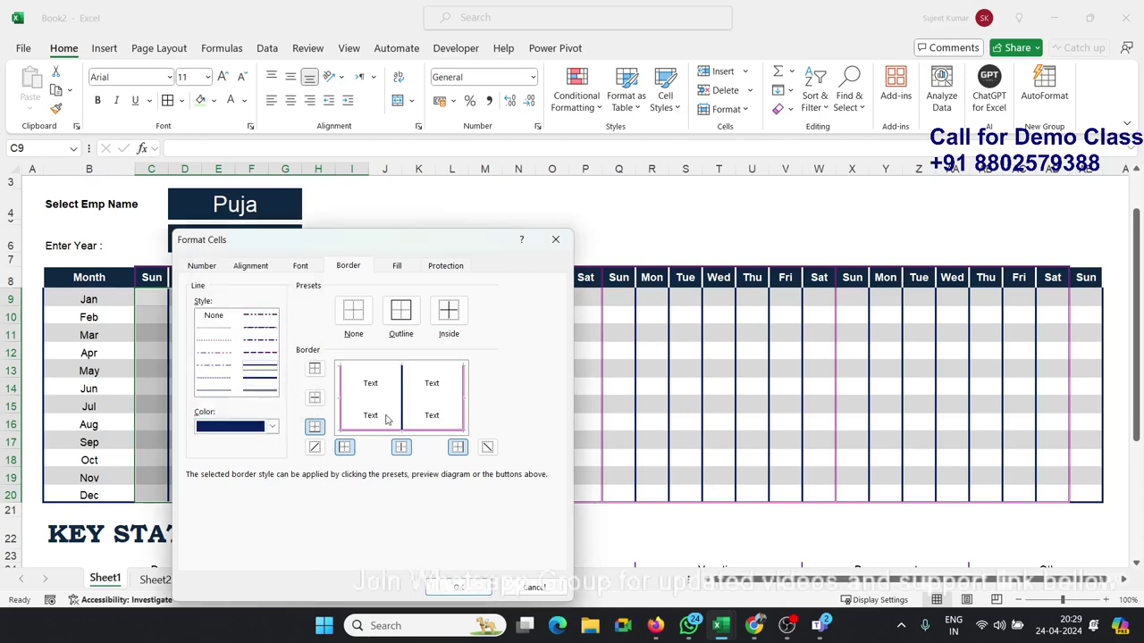
left_click(399, 412)
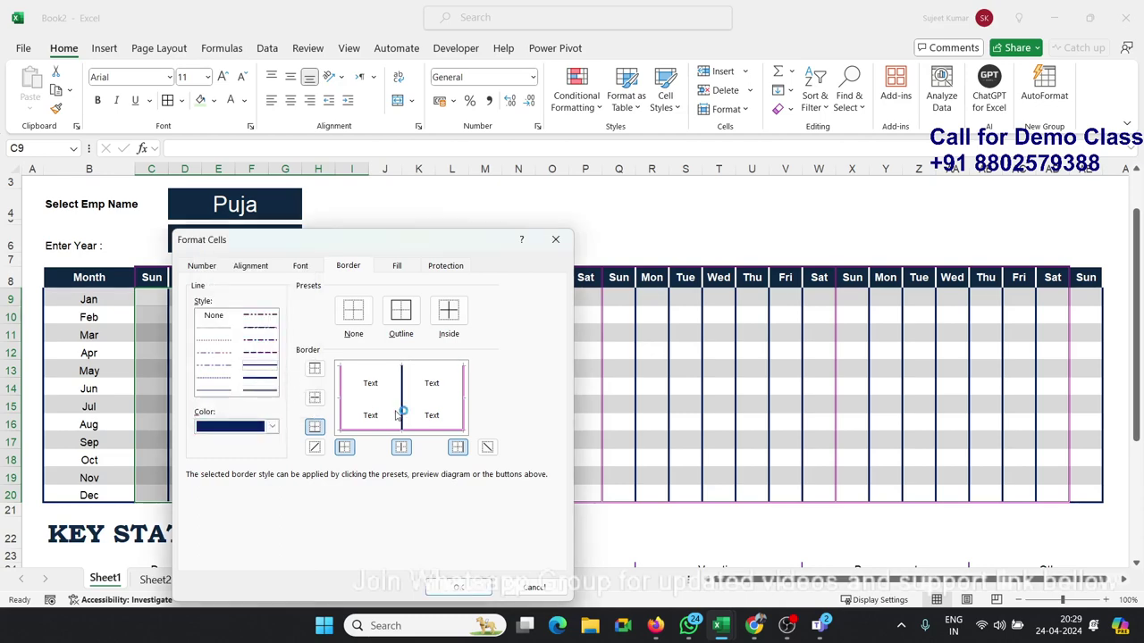
left_click(456, 586)
left_click(446, 442)
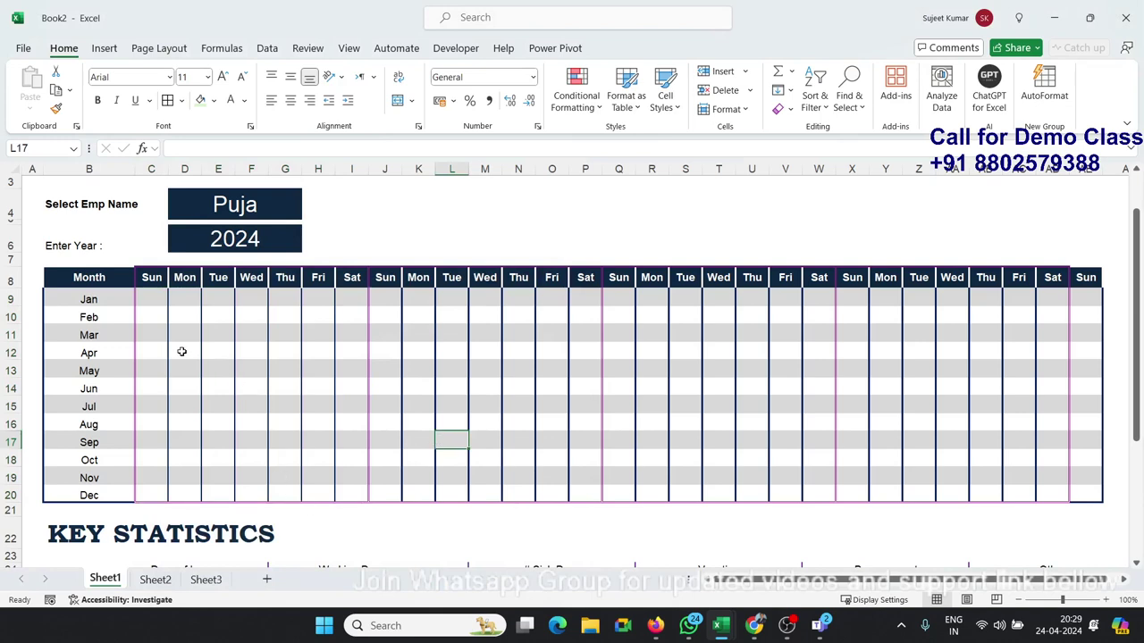
Step: Select the second, third and fourth weeks' day cells in turn
left_click_drag(181, 352, 250, 355)
left_click(352, 389)
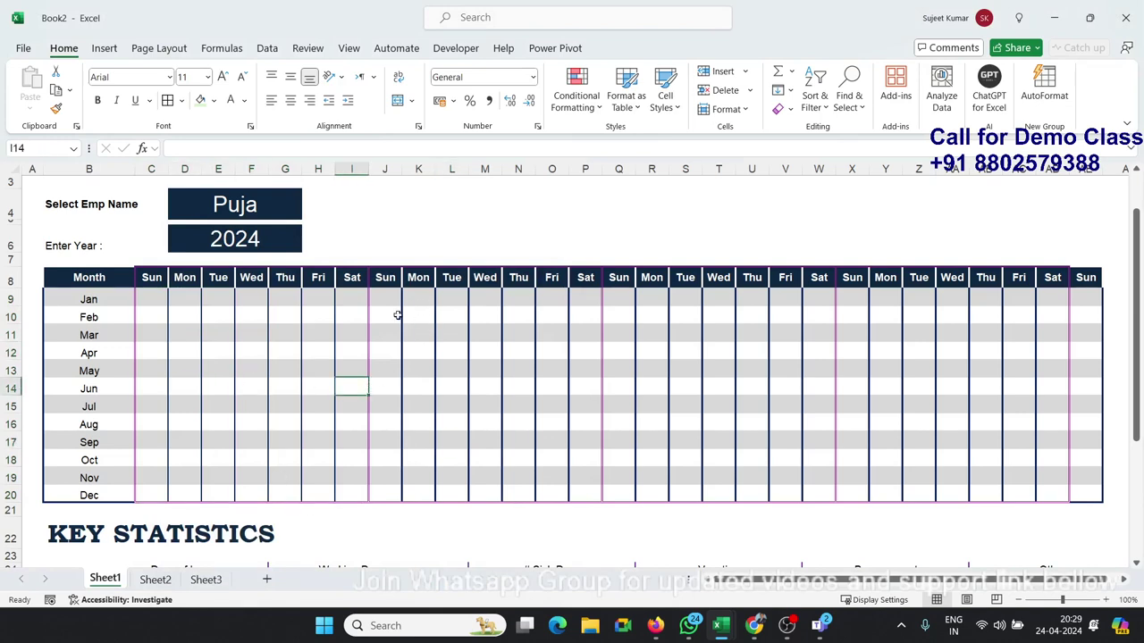
left_click_drag(304, 355, 224, 353)
left_click(375, 350)
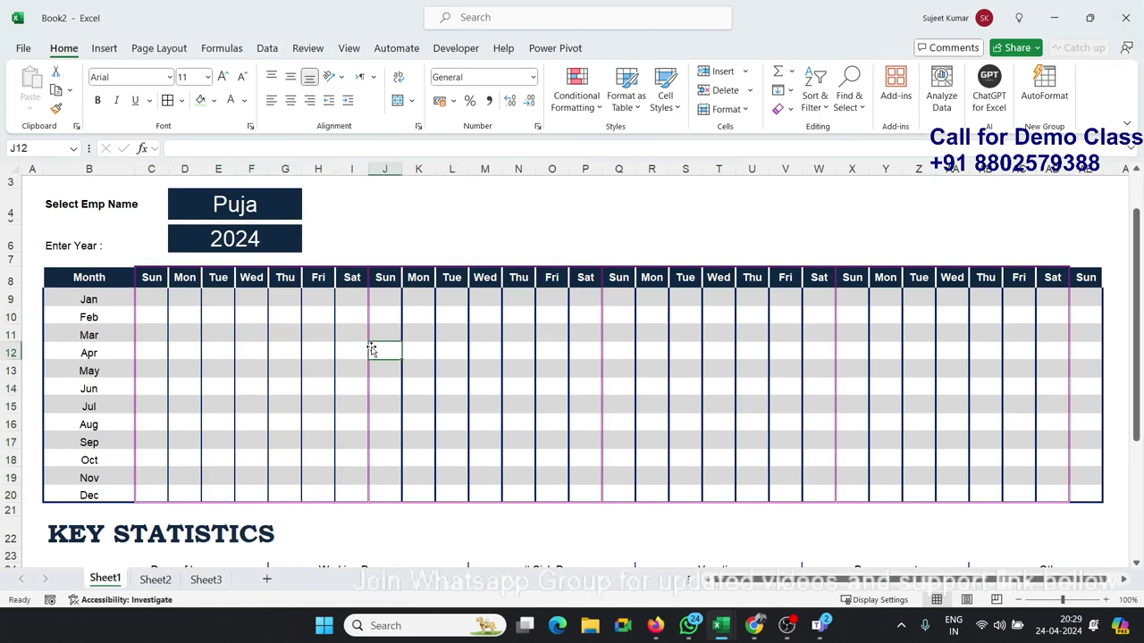
left_click_drag(393, 300, 572, 486)
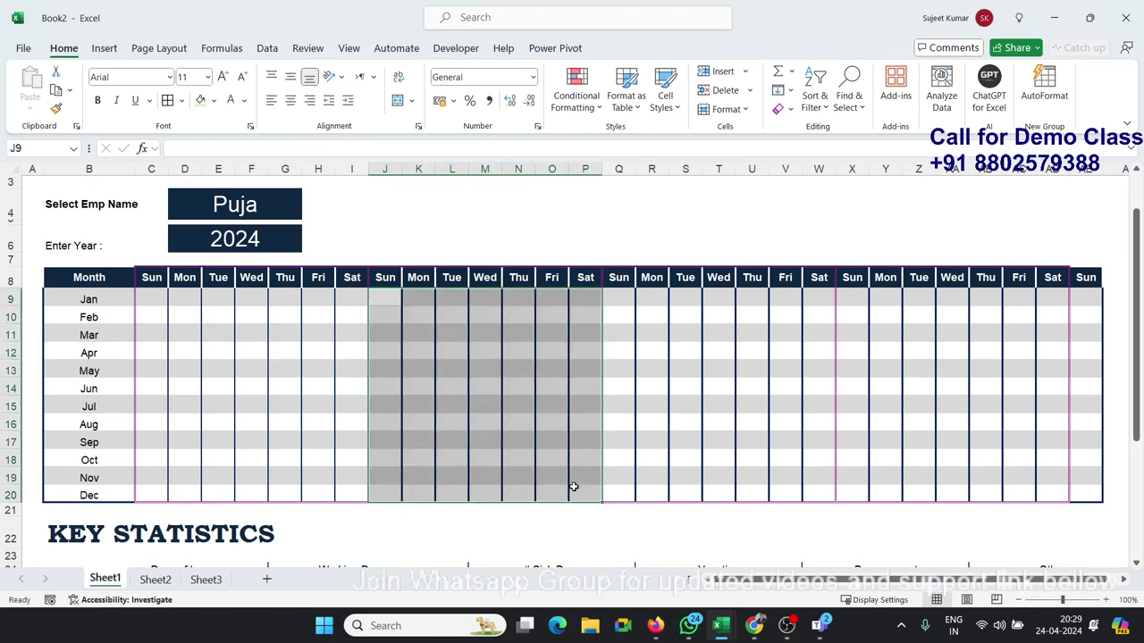
left_click(715, 357)
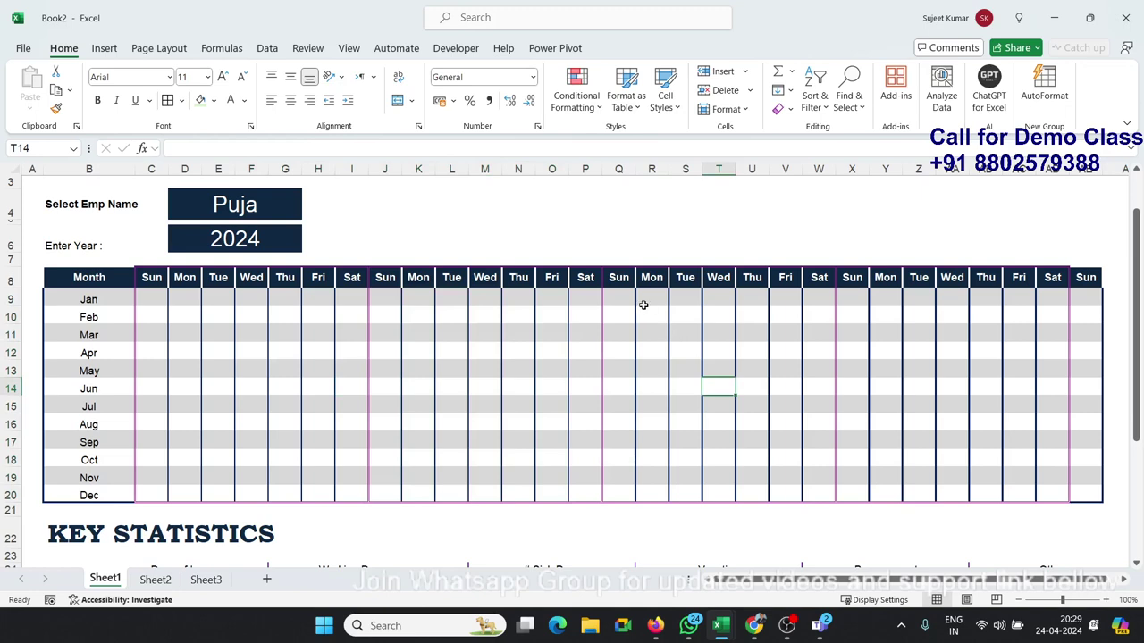
left_click(631, 299)
left_click_drag(631, 299, 814, 491)
left_click_drag(863, 307, 1042, 495)
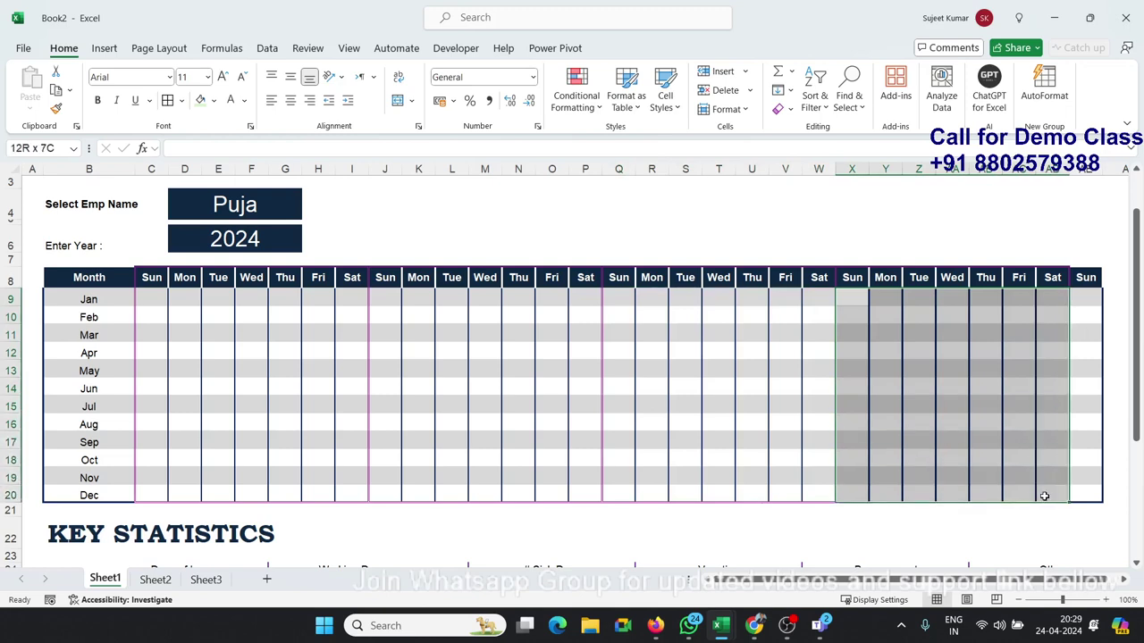
left_click(575, 371)
scroll(546, 351, "down", 2)
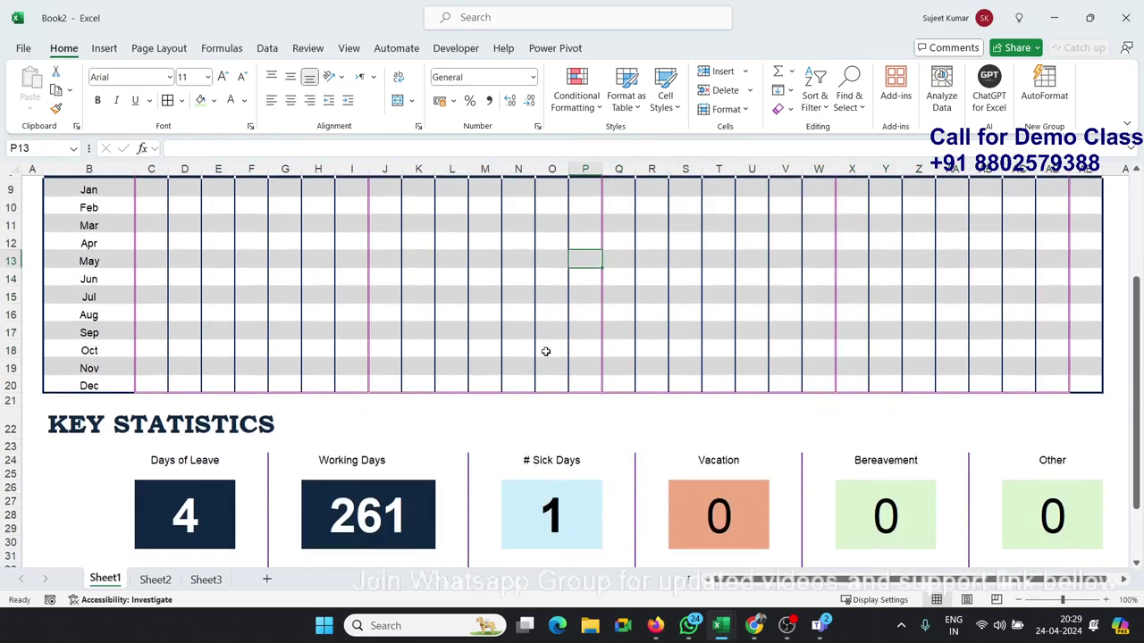
scroll(545, 351, "up", 1)
scroll(545, 351, "up", 2)
scroll(545, 351, "down", 2)
scroll(545, 351, "down", 1)
scroll(545, 350, "up", 3)
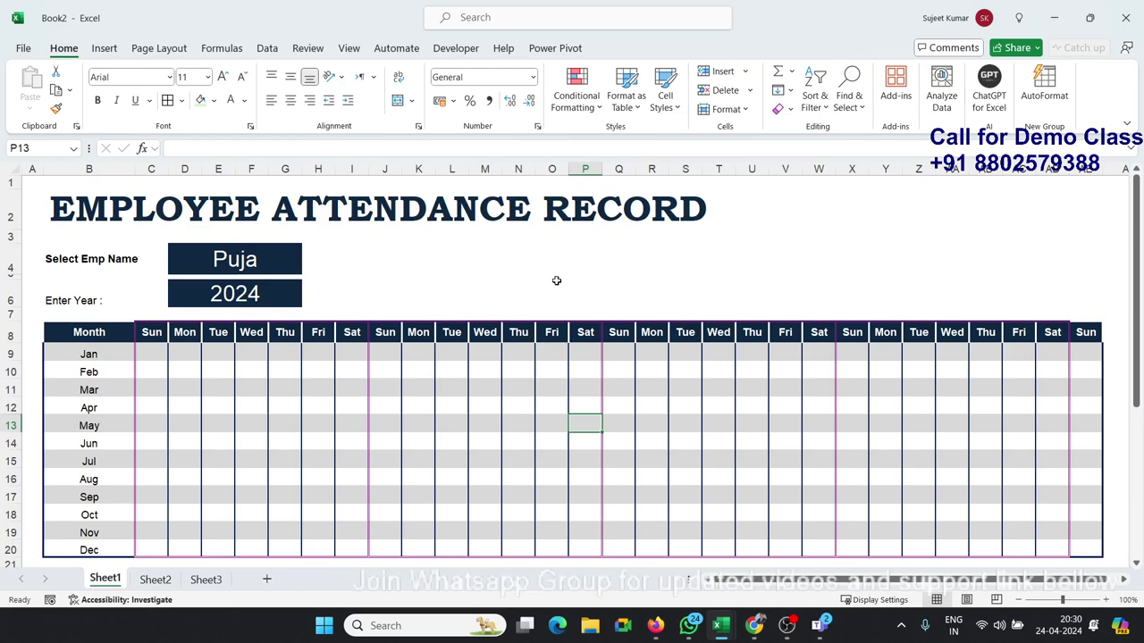
left_click(521, 291)
scroll(522, 293, "down", 3)
scroll(522, 293, "down", 3)
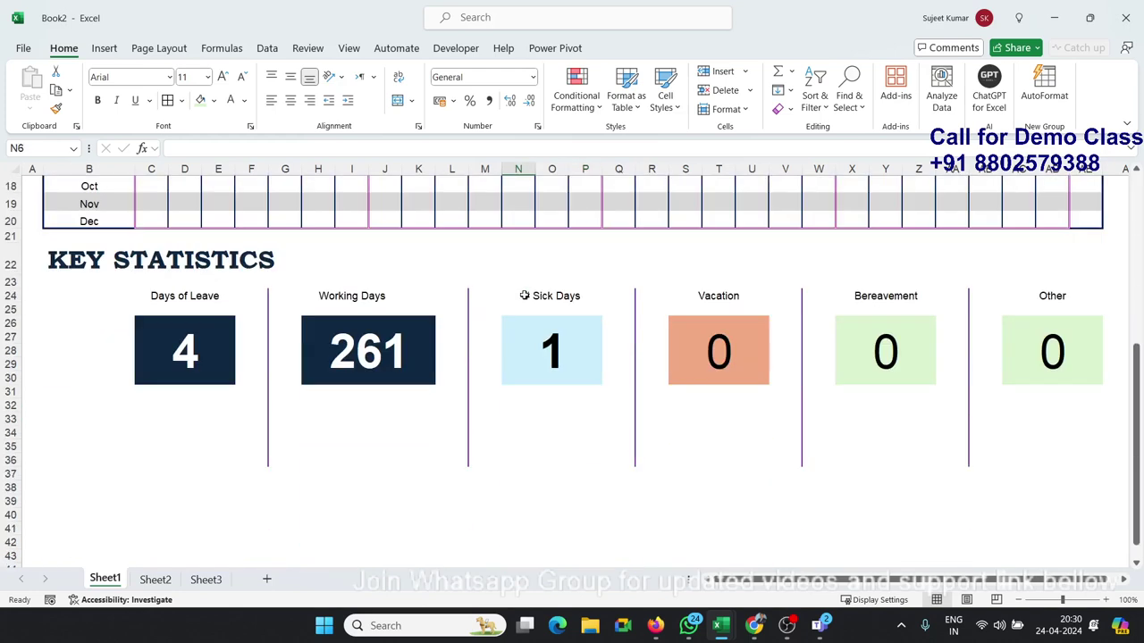
scroll(524, 295, "up", 4)
scroll(524, 295, "up", 2)
left_click(159, 359)
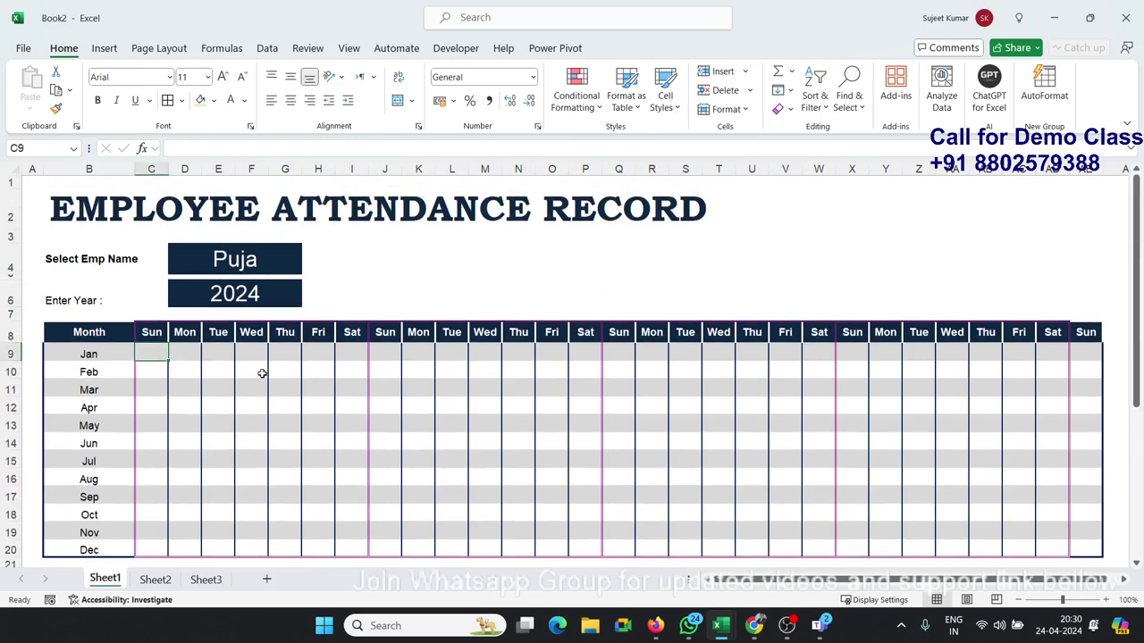
scroll(541, 407, "down", 2)
scroll(542, 408, "up", 2)
Step: Create a new workbook from the Employee absence schedule template
left_click(32, 49)
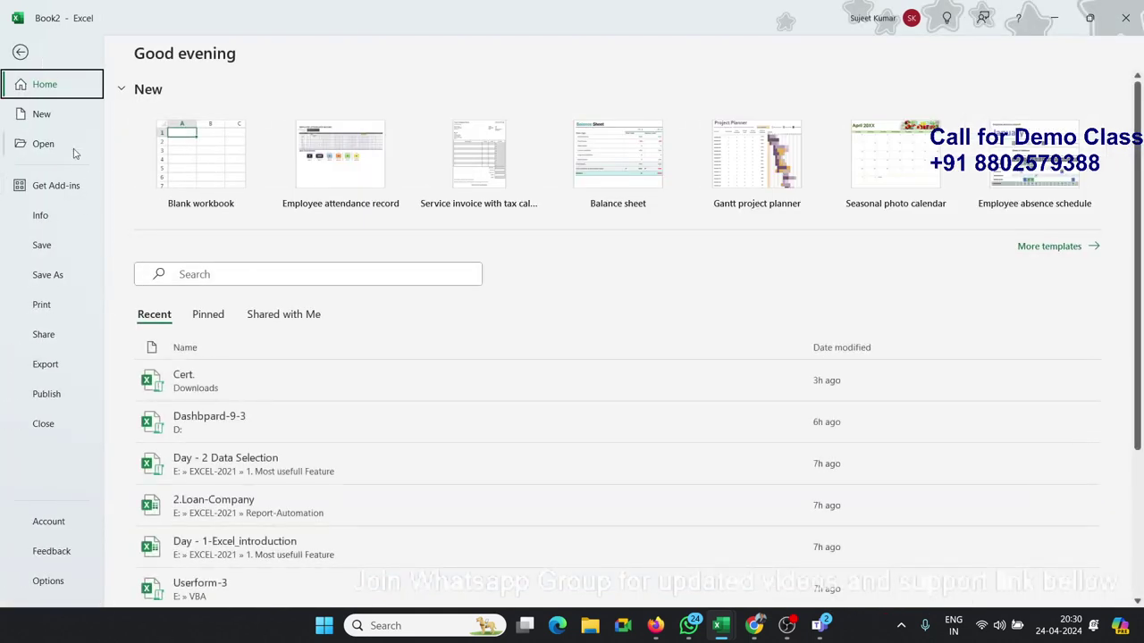
left_click(57, 125)
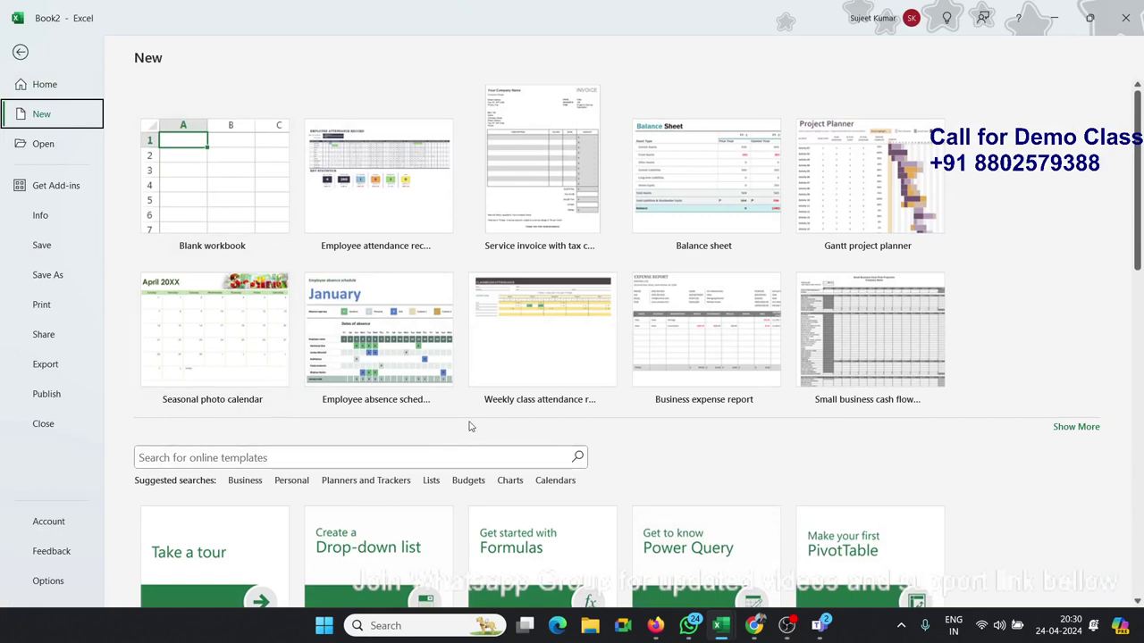
left_click(415, 369)
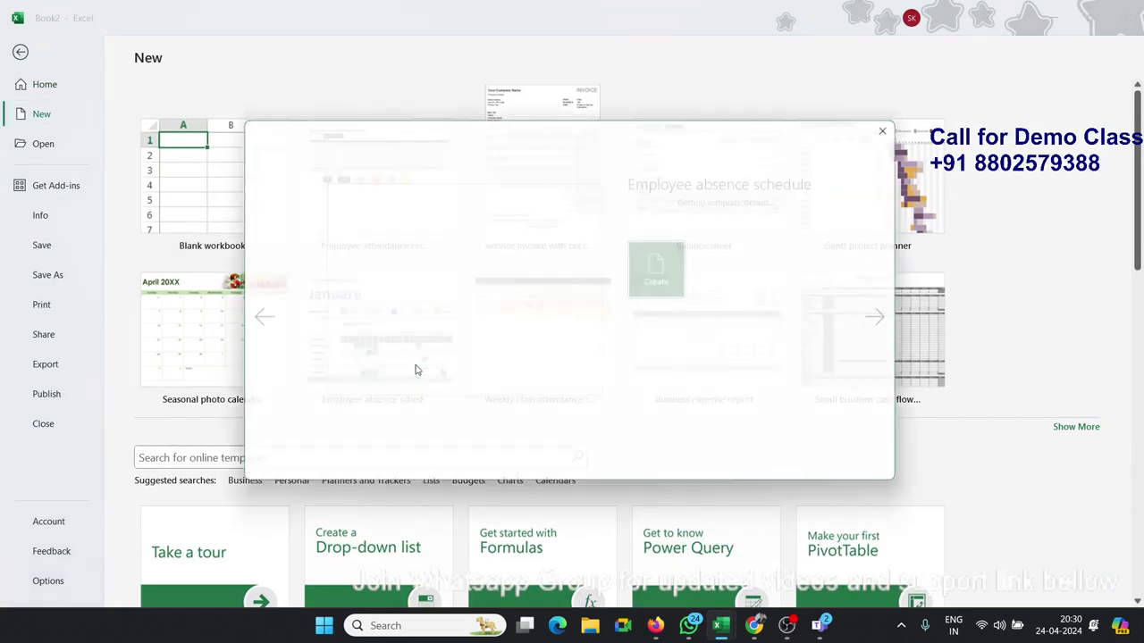
left_click(655, 343)
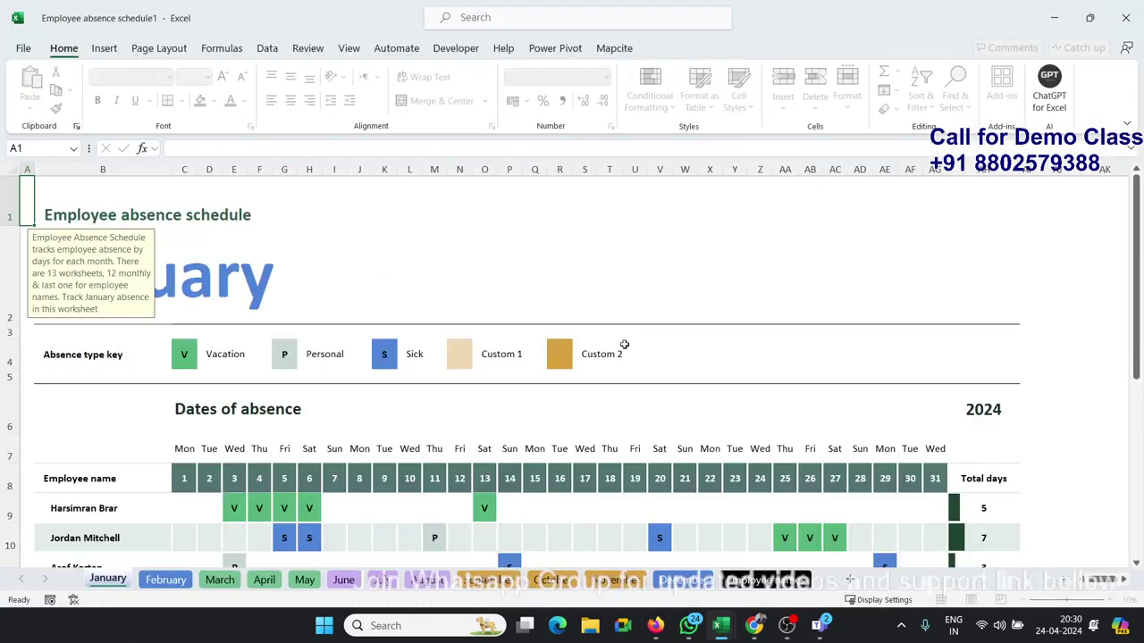
Step: Scroll through the new absence schedule, then switch to the web browser
scroll(450, 486, "down", 2)
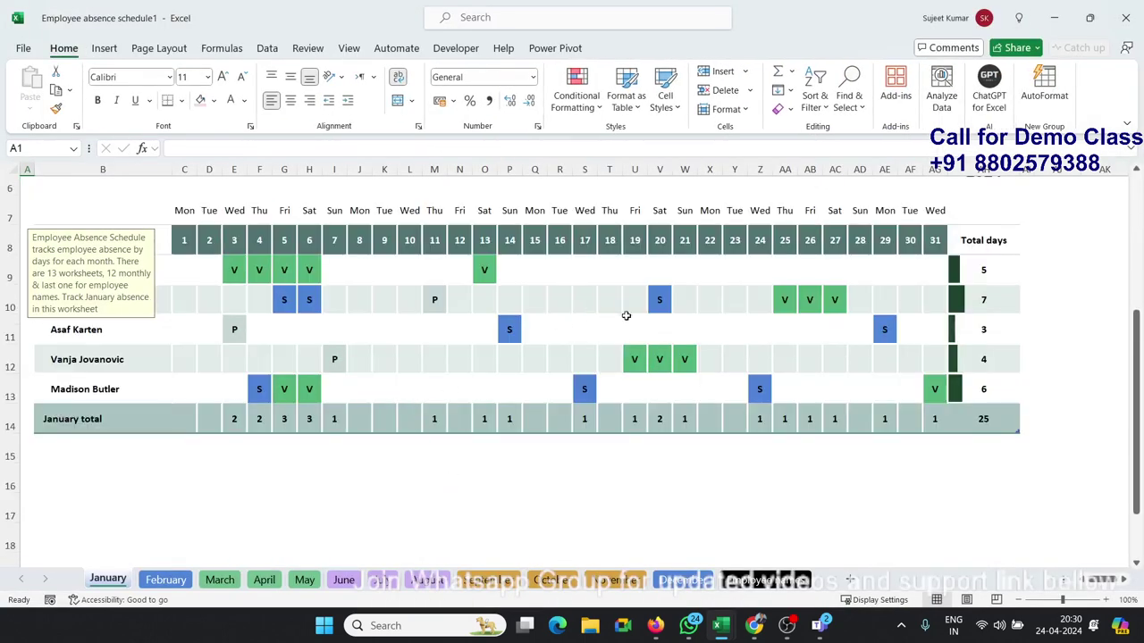
scroll(626, 317, "up", 2)
scroll(617, 324, "up", 2)
scroll(621, 334, "down", 4)
scroll(621, 334, "up", 2)
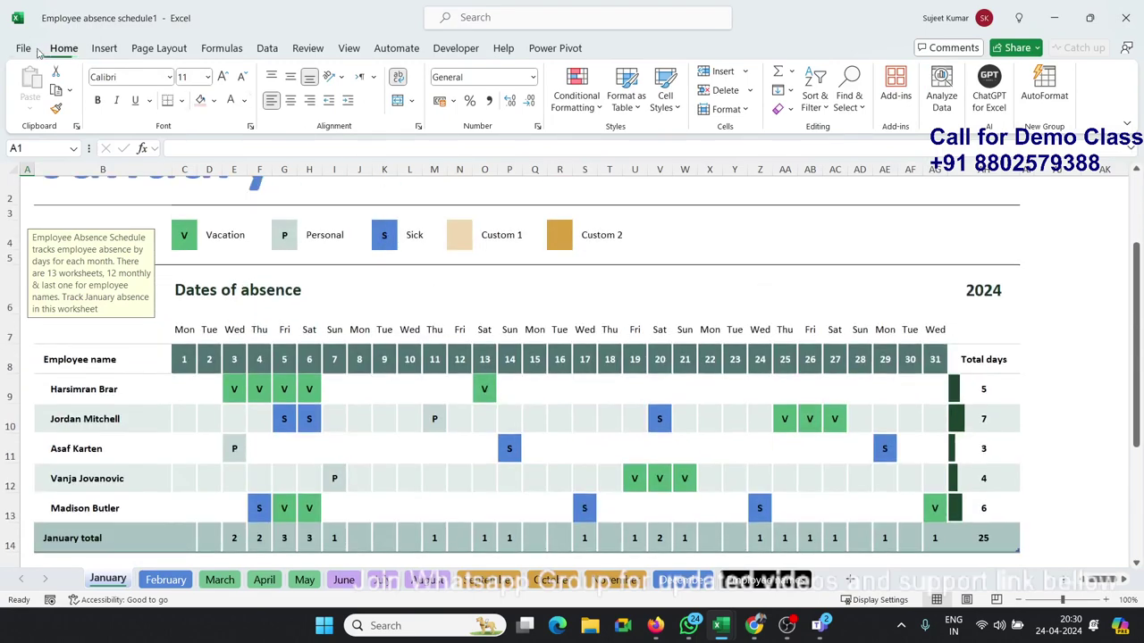
left_click(21, 50)
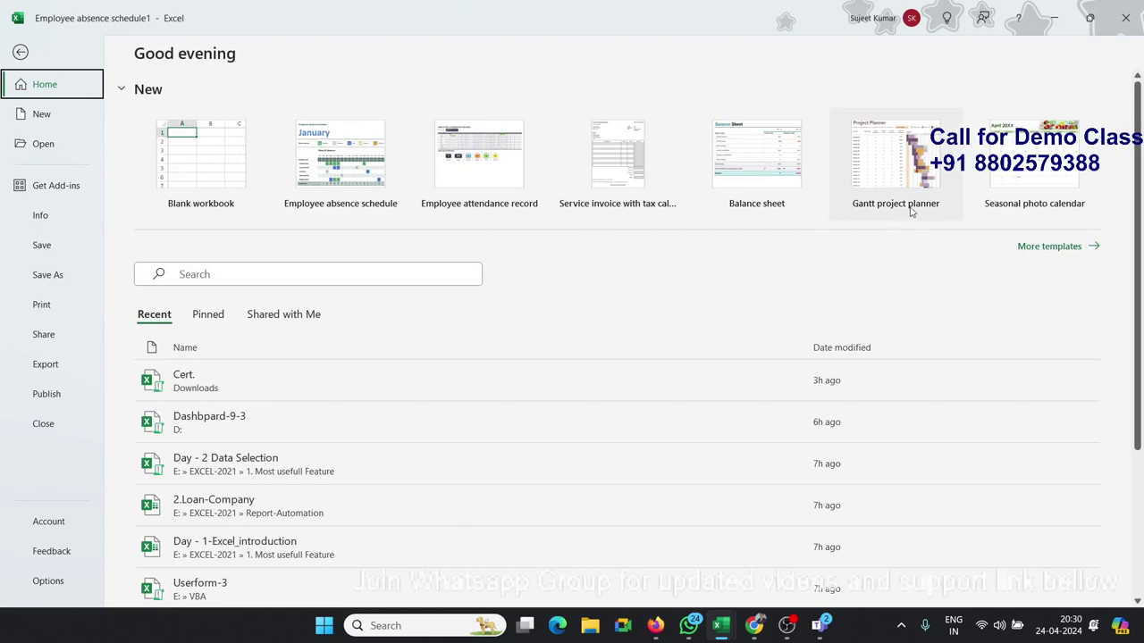
left_click(754, 625)
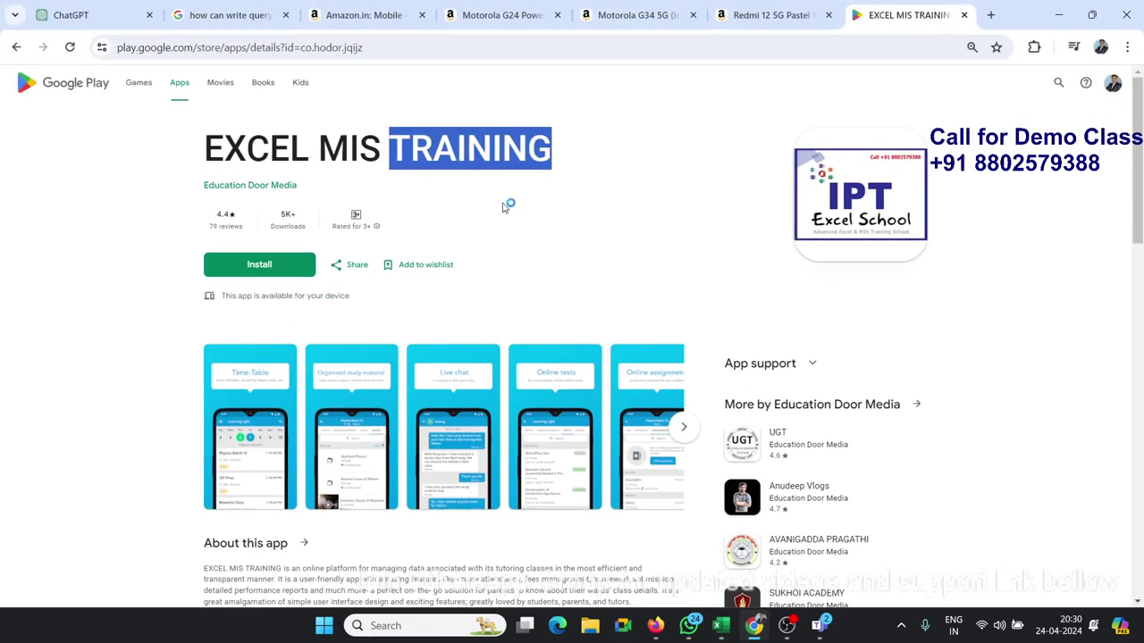
Step: In a new browser tab, search Google for 'report format in excel'
left_click(990, 15)
type("goo")
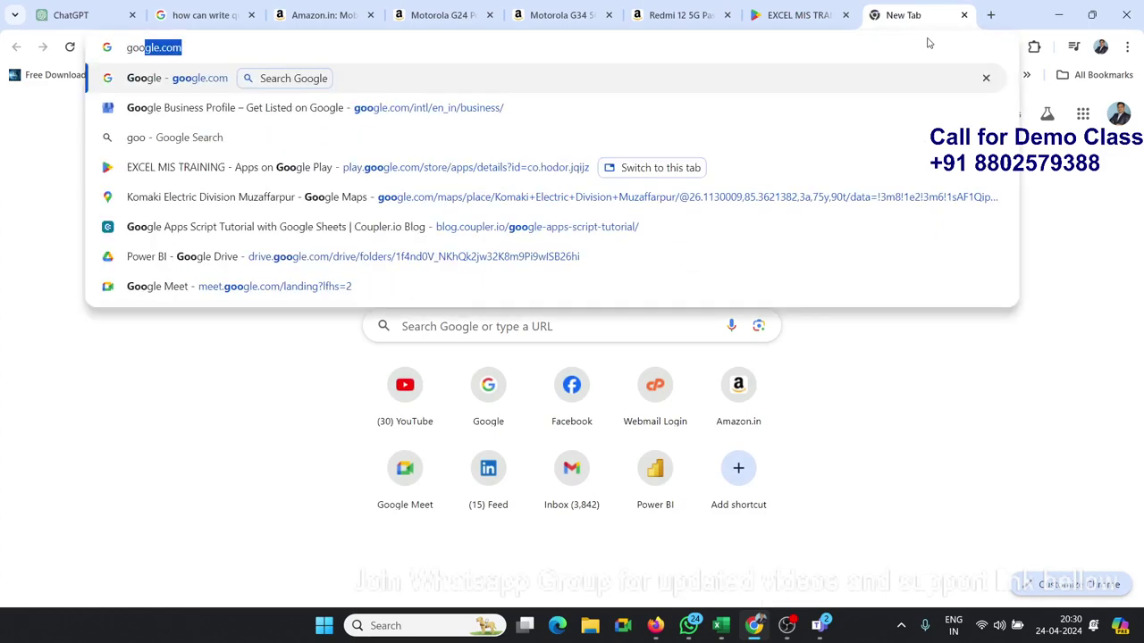
key("Return")
type("repor")
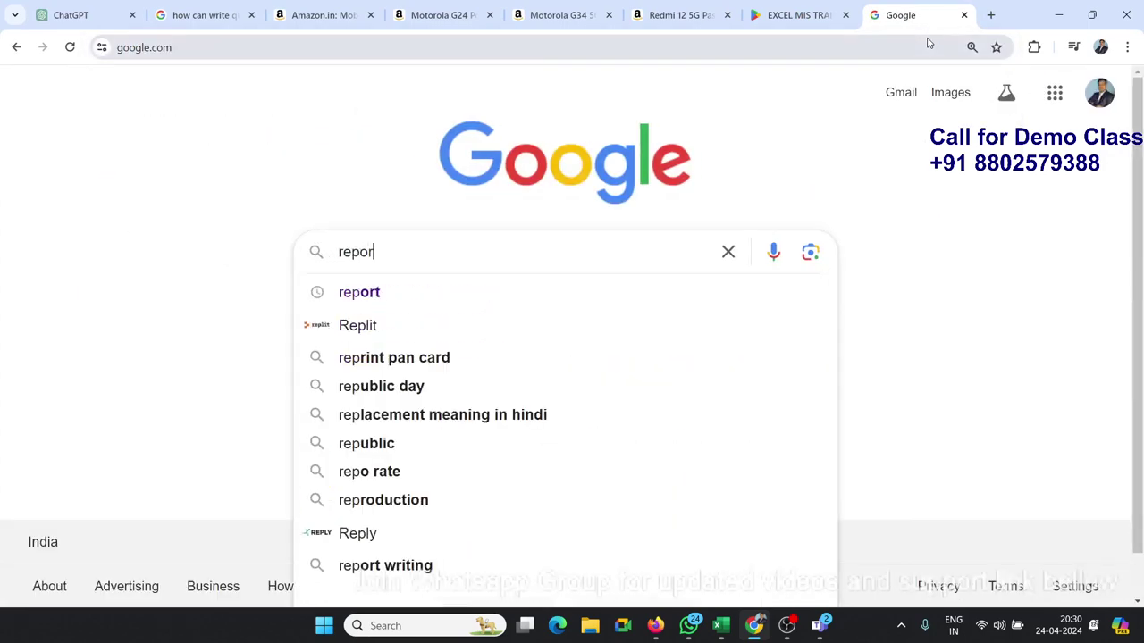
type("t form")
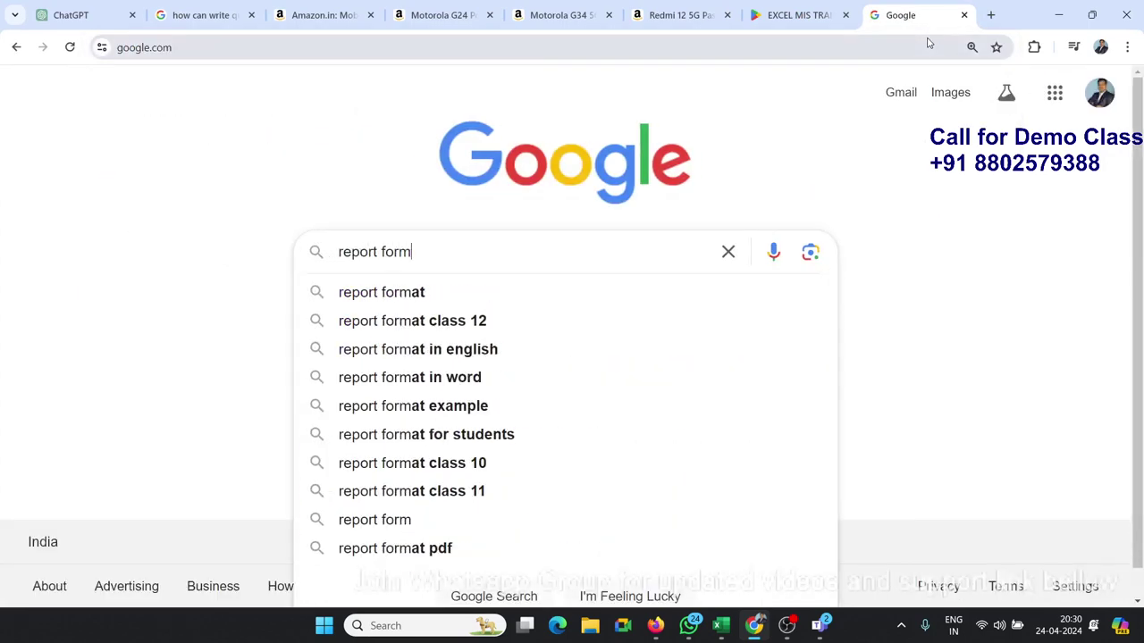
type("at in exc")
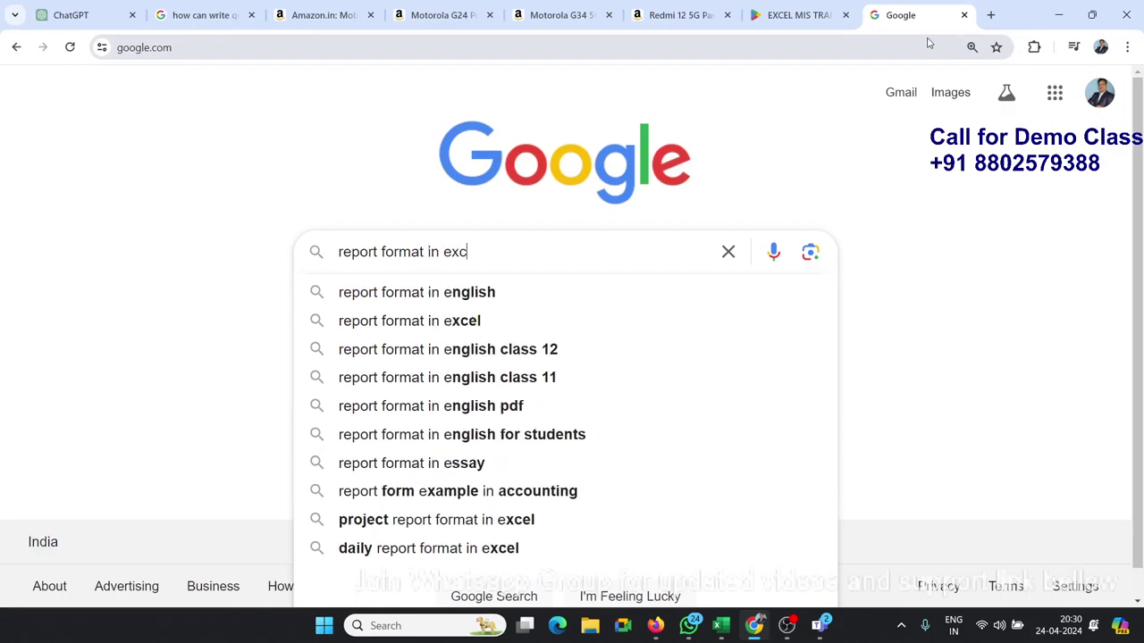
type("el")
key("Return")
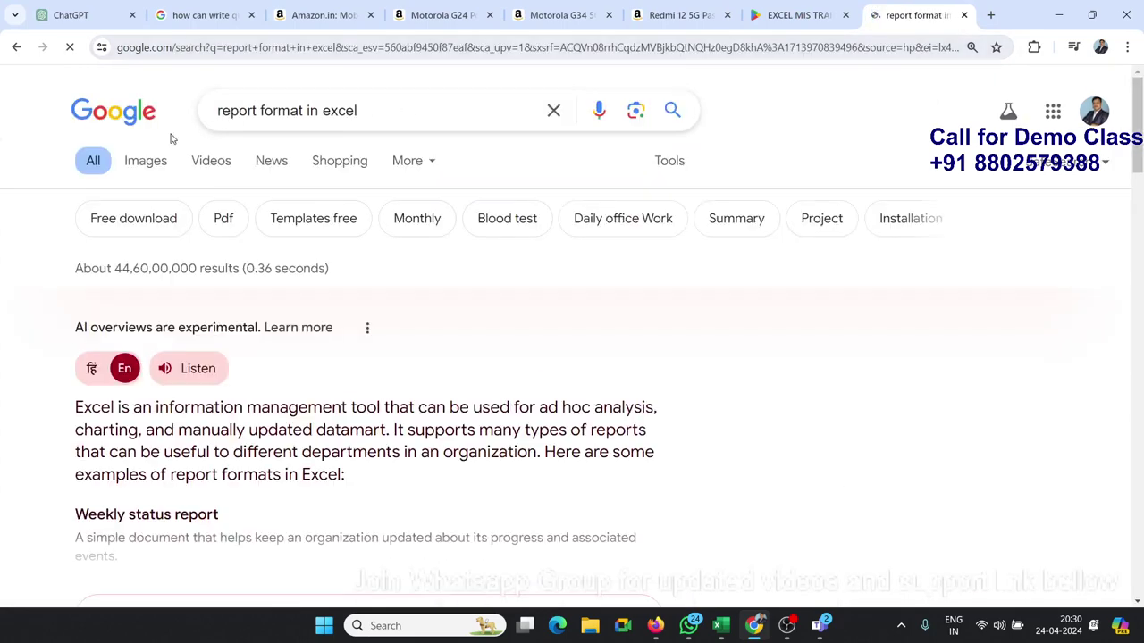
Step: Switch to image results and preview the status report, Sample Weekly Report and Monday.com tax summary
left_click(458, 204)
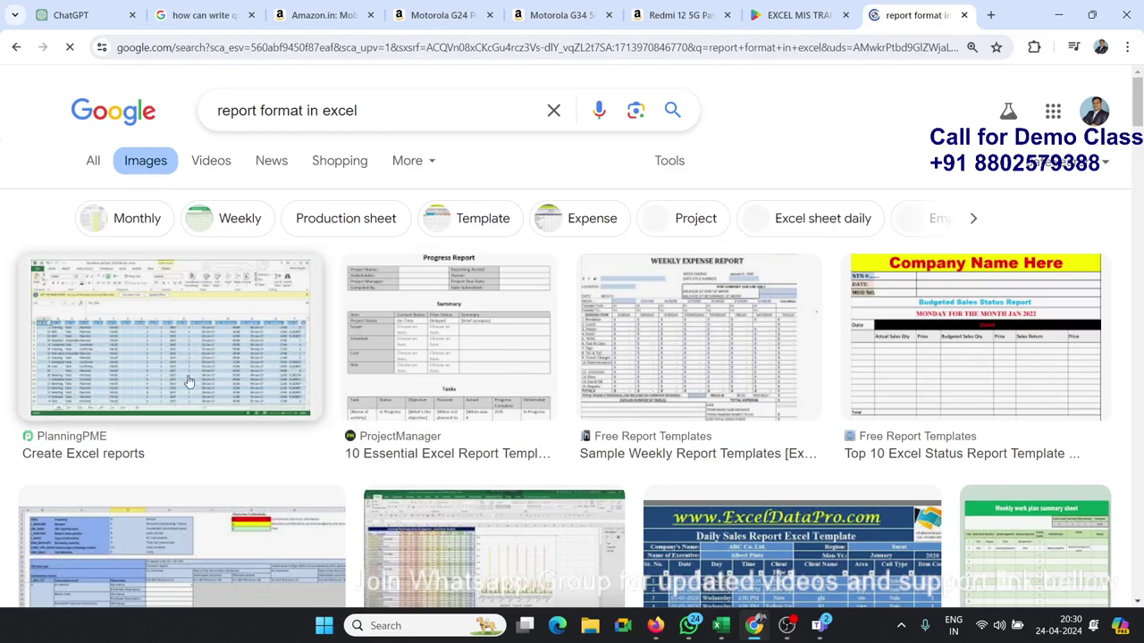
left_click(878, 396)
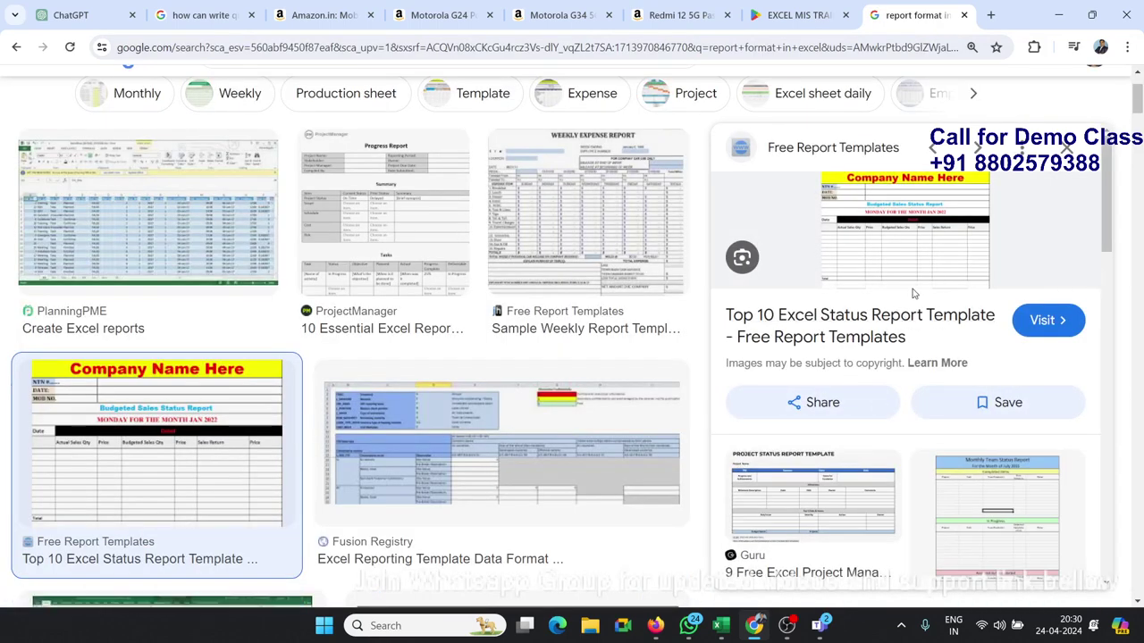
key("Escape")
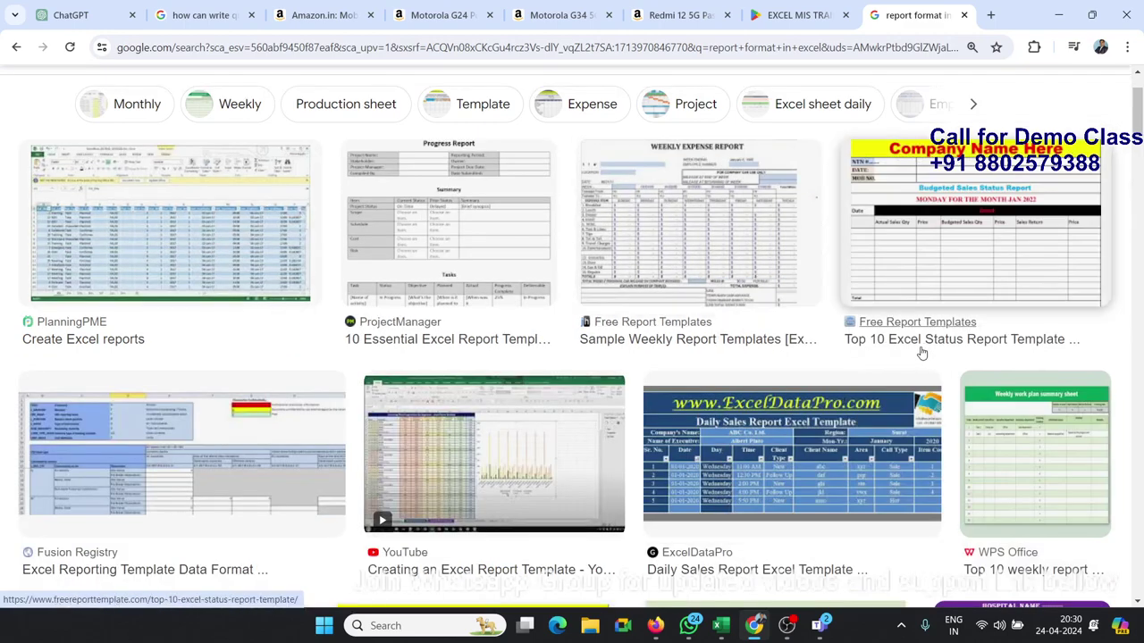
left_click(733, 272)
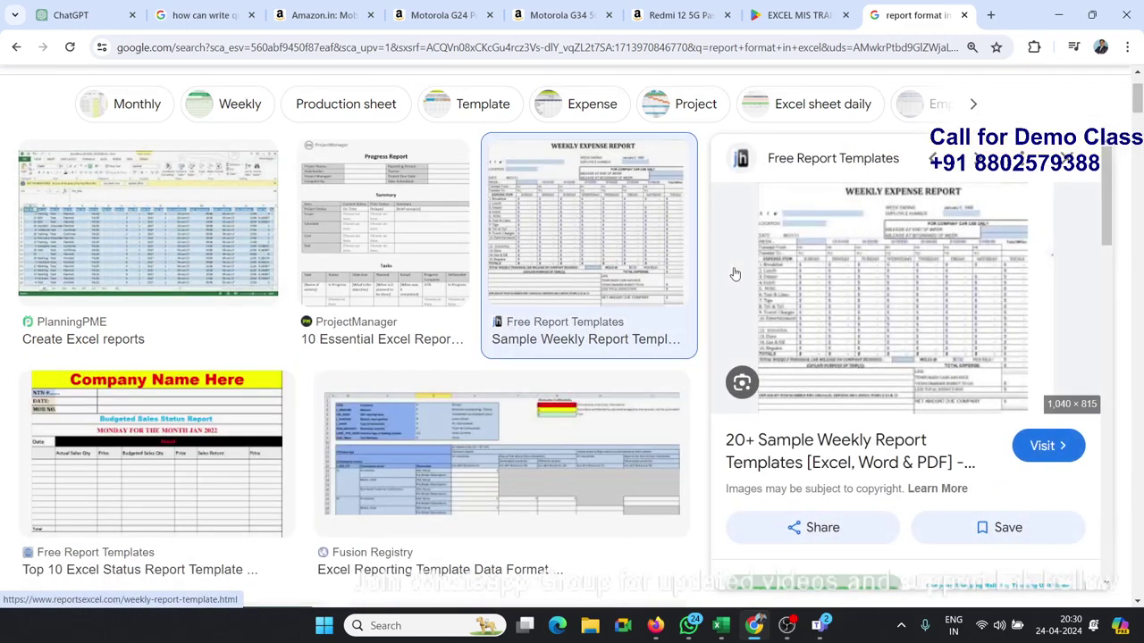
key("Escape")
scroll(587, 398, "down", 3)
left_click(587, 398)
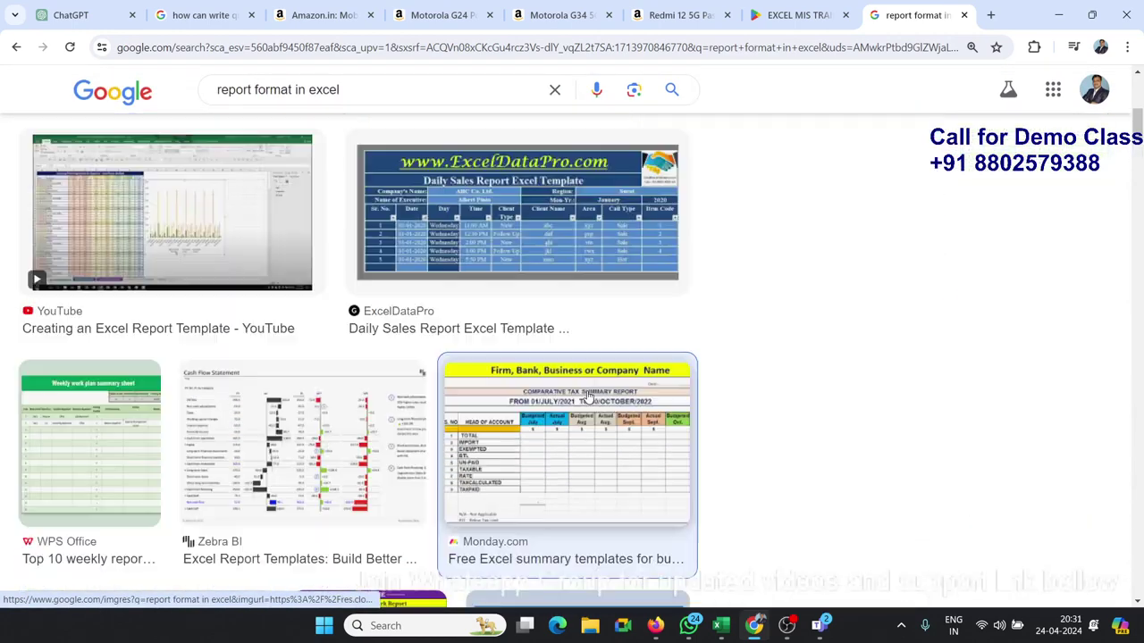
key("Escape")
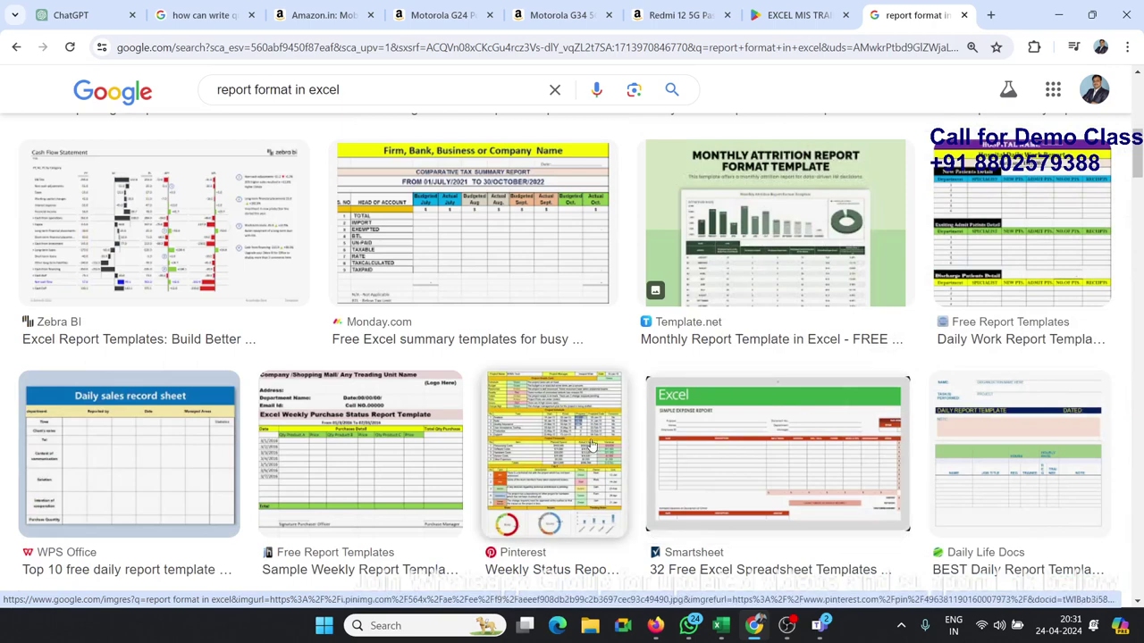
Step: Compare the Smartsheet simple expense report and Sample Weekly Purchase report template previews
left_click(740, 471)
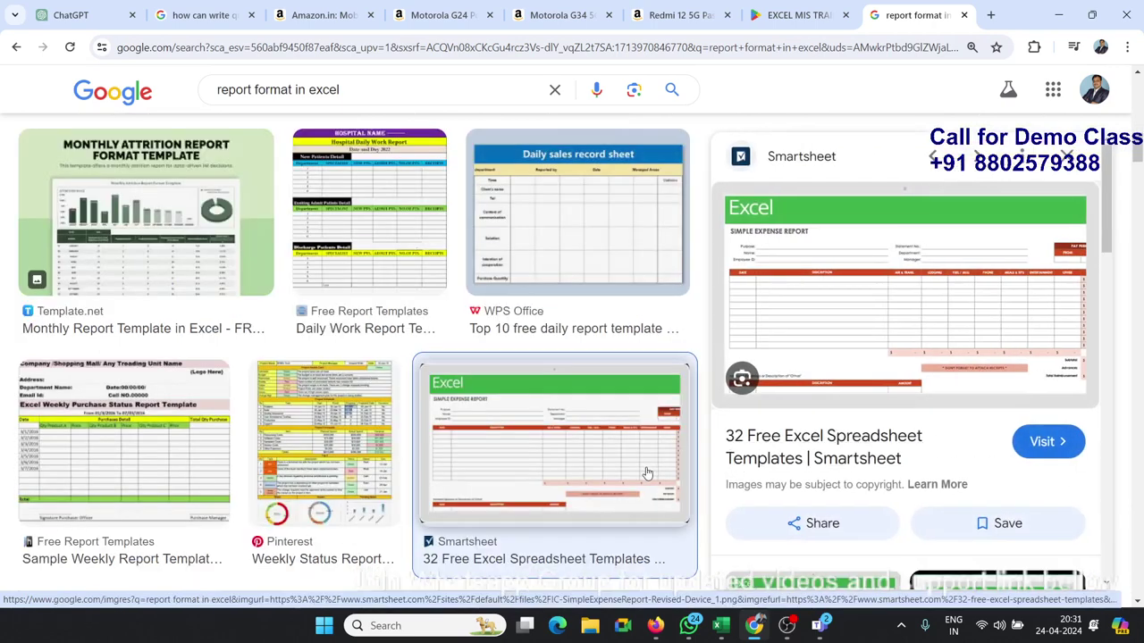
left_click(182, 478)
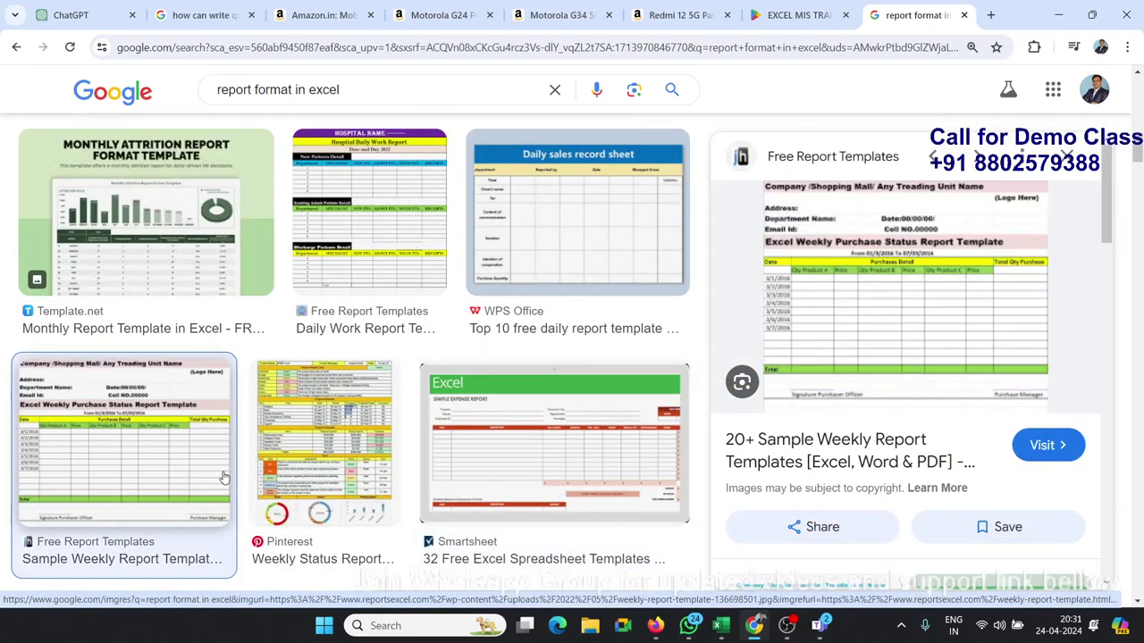
left_click(530, 496)
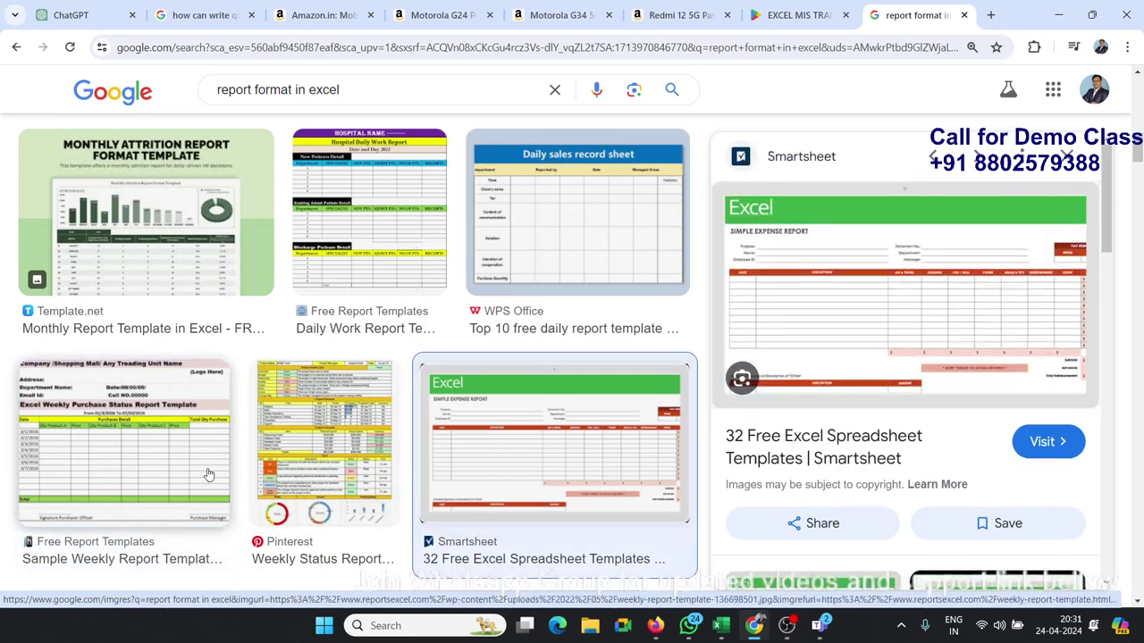
left_click(209, 477)
left_click(481, 472)
left_click(187, 475)
left_click(450, 480)
left_click(225, 483)
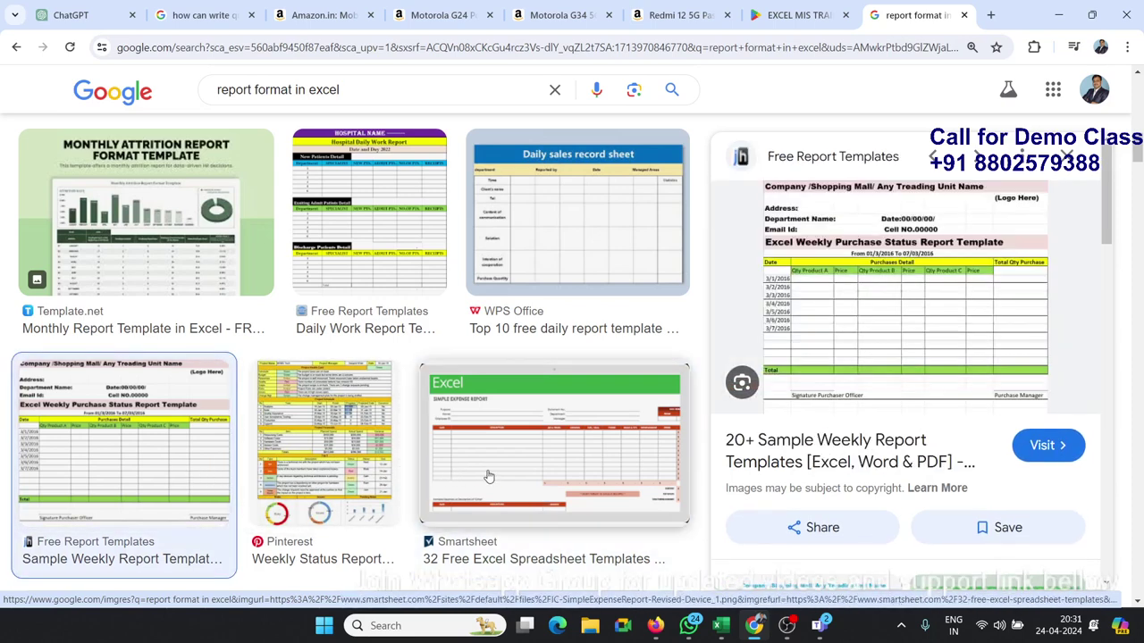
left_click(490, 476)
scroll(489, 476, "down", 2)
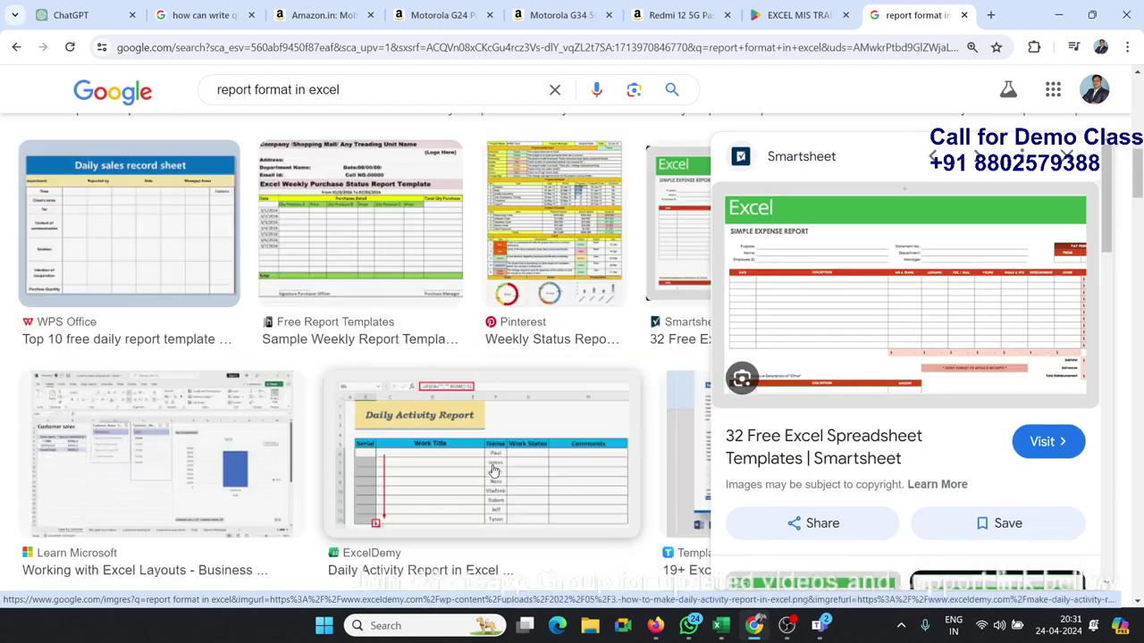
key("Escape")
Step: Scroll further down the results and preview the ExcelDataPro expense report template
scroll(607, 430, "down", 2)
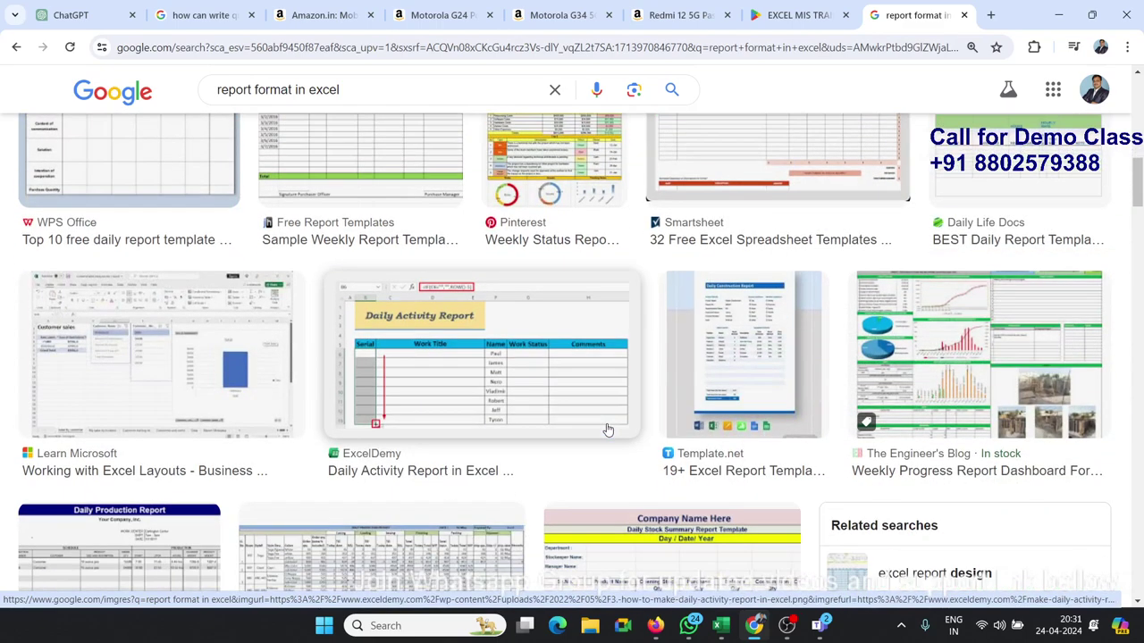
scroll(607, 430, "down", 2)
scroll(607, 430, "down", 2)
scroll(607, 429, "down", 1)
scroll(607, 430, "down", 1)
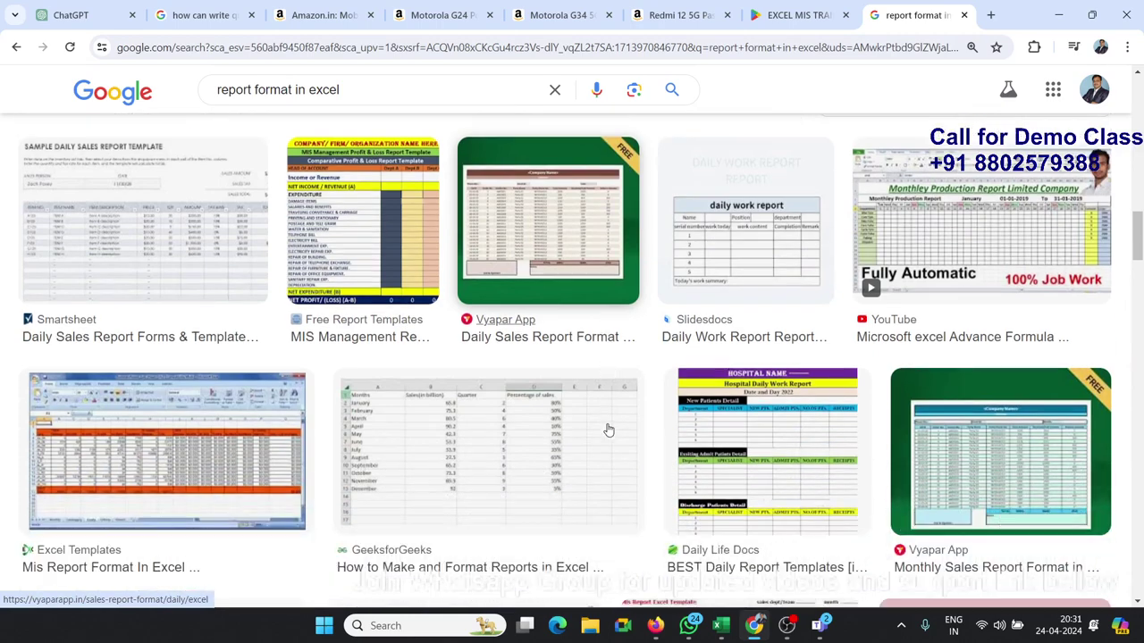
scroll(607, 429, "down", 2)
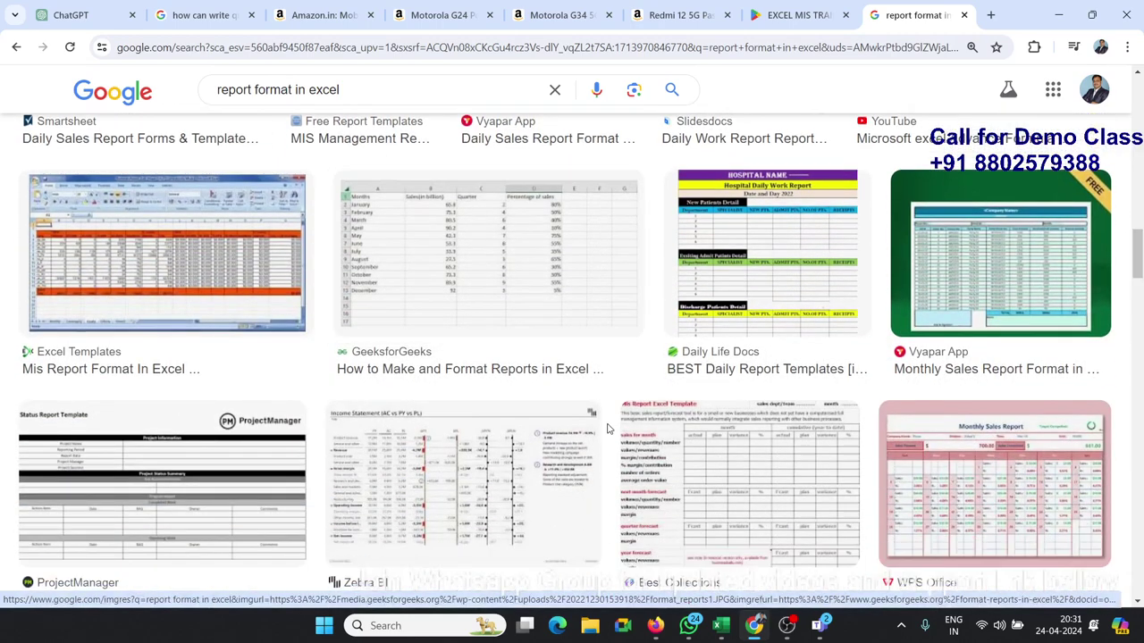
scroll(607, 429, "down", 1)
scroll(607, 430, "down", 3)
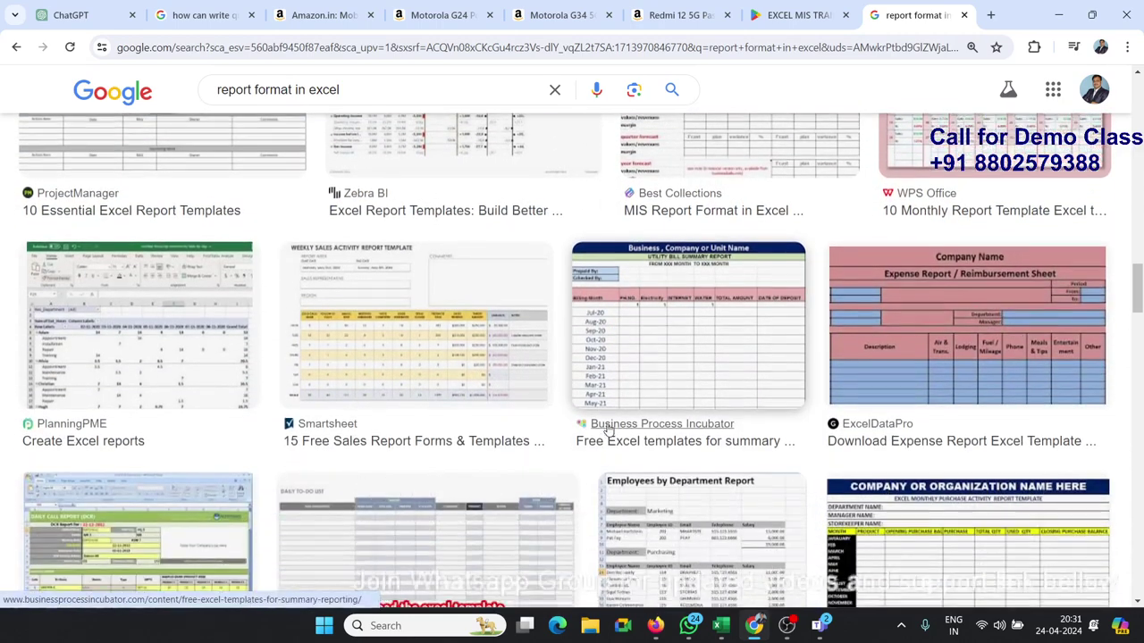
scroll(606, 429, "down", 1)
left_click(871, 286)
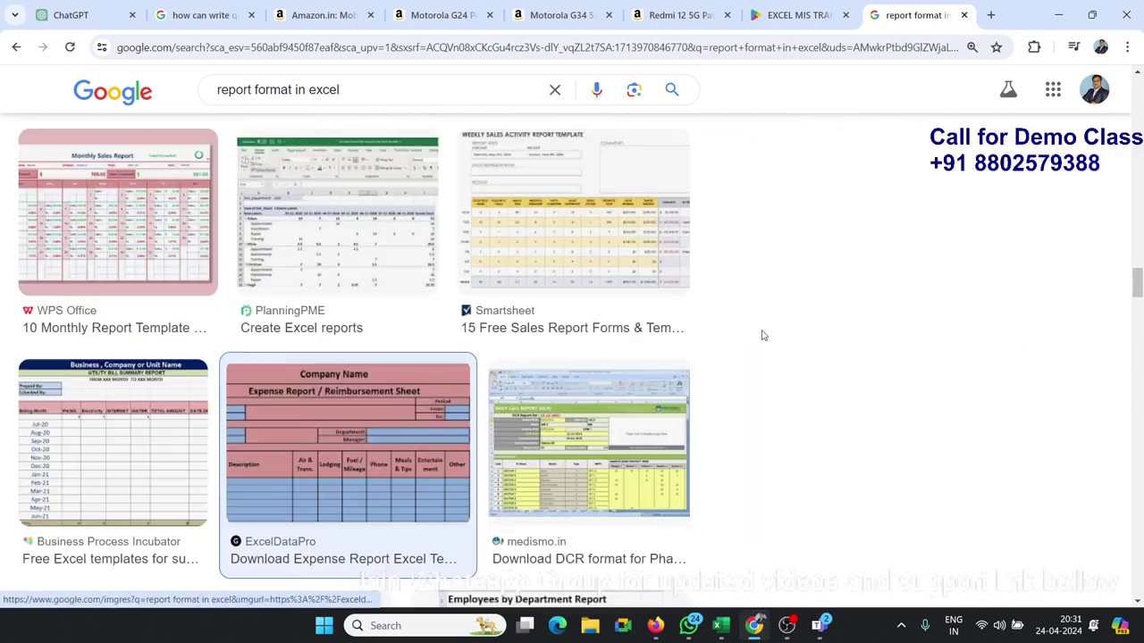
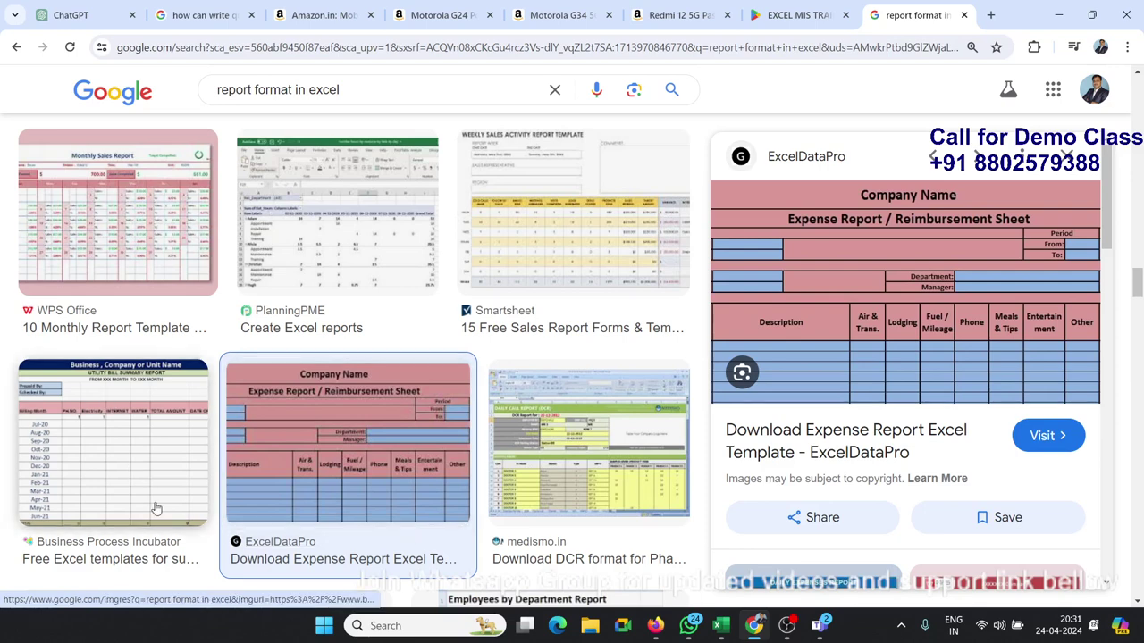
Step: Preview the medismo daily call report image, scroll the results, then bring Book1 forward
left_click(597, 518)
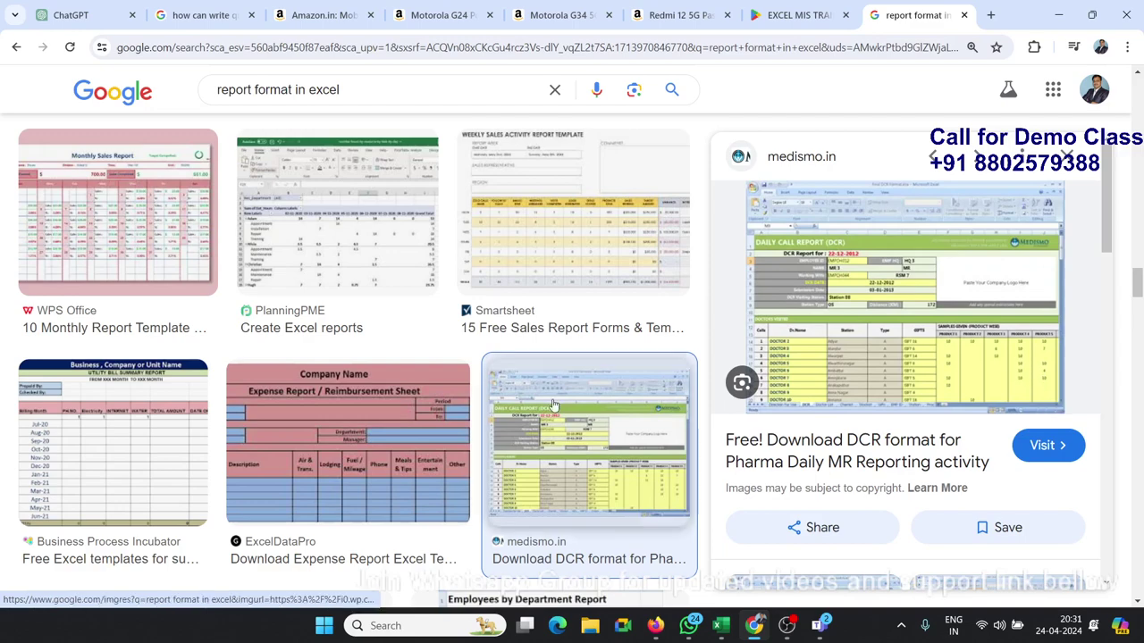
left_click(515, 409)
scroll(514, 409, "down", 3)
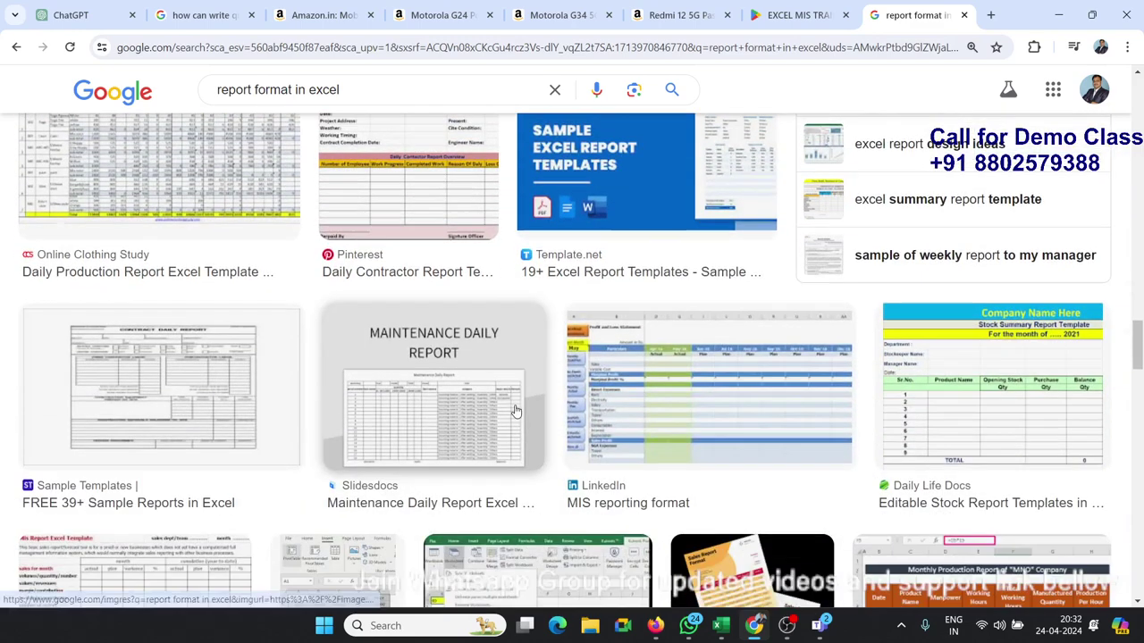
scroll(517, 409, "down", 3)
scroll(517, 410, "down", 2)
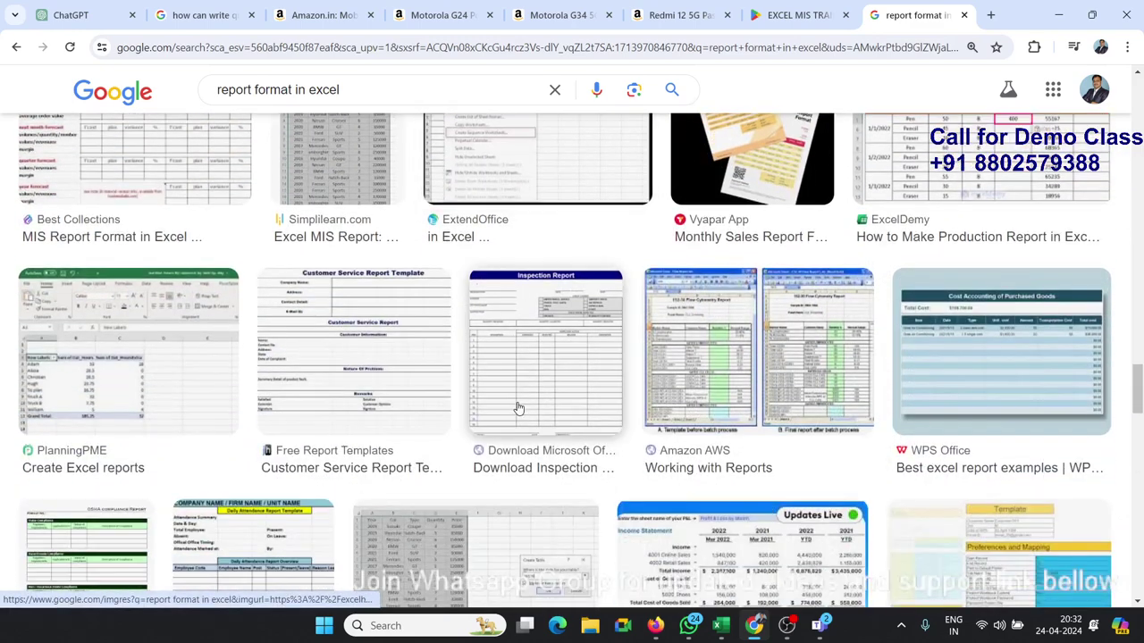
scroll(518, 404, "down", 1)
mouse_move(719, 627)
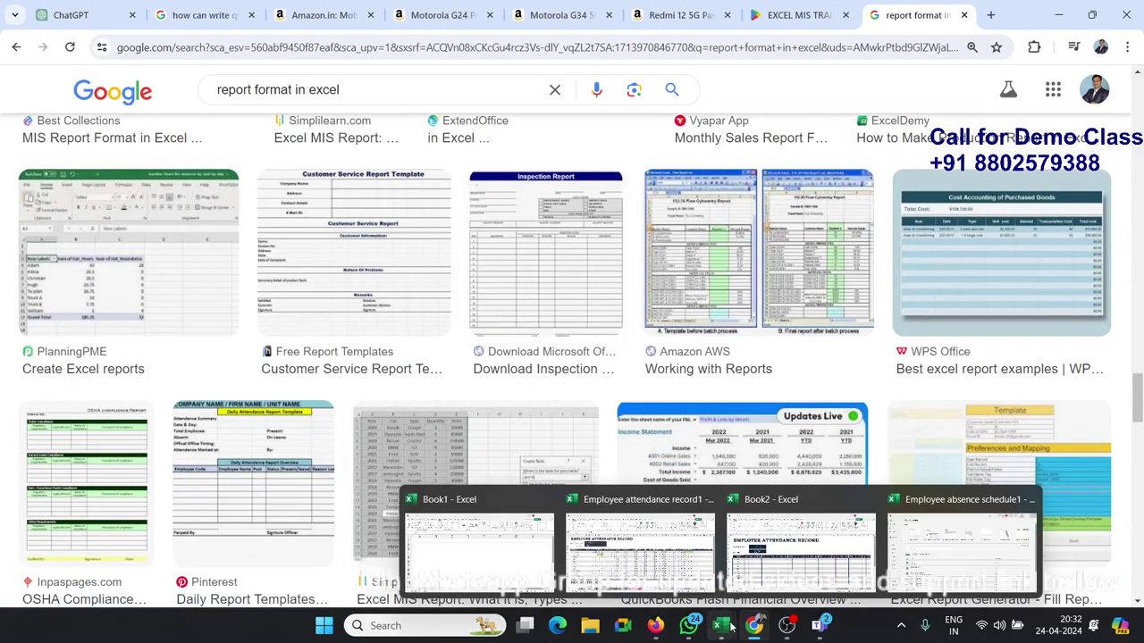
left_click(501, 552)
Step: From Book1, open the File > New template gallery and browse the available templates
left_click(363, 321)
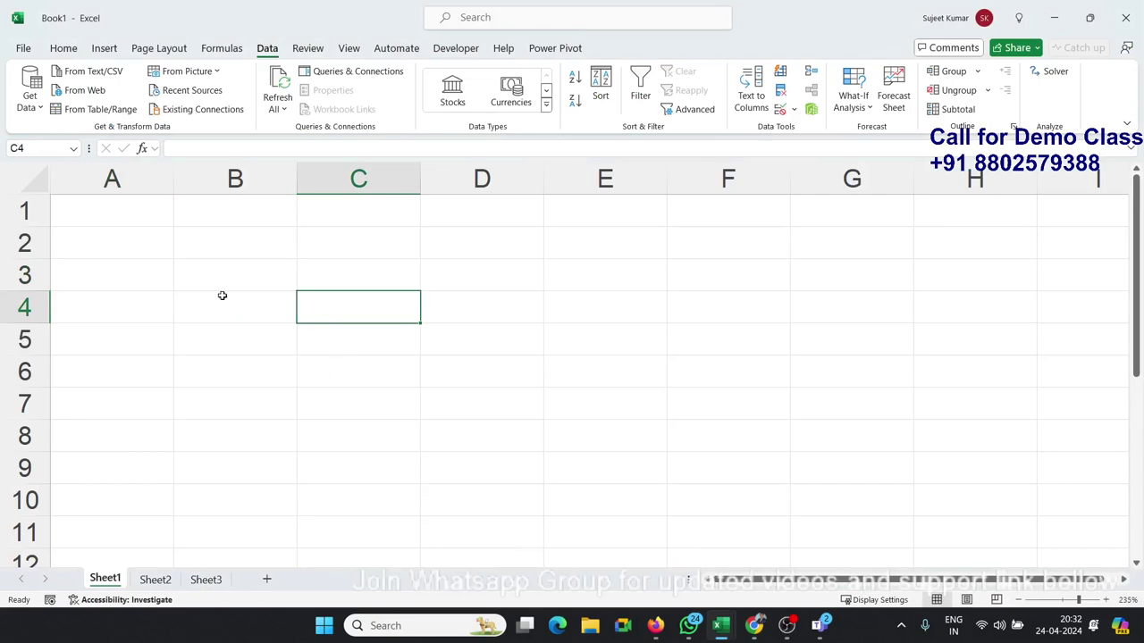
left_click(135, 208)
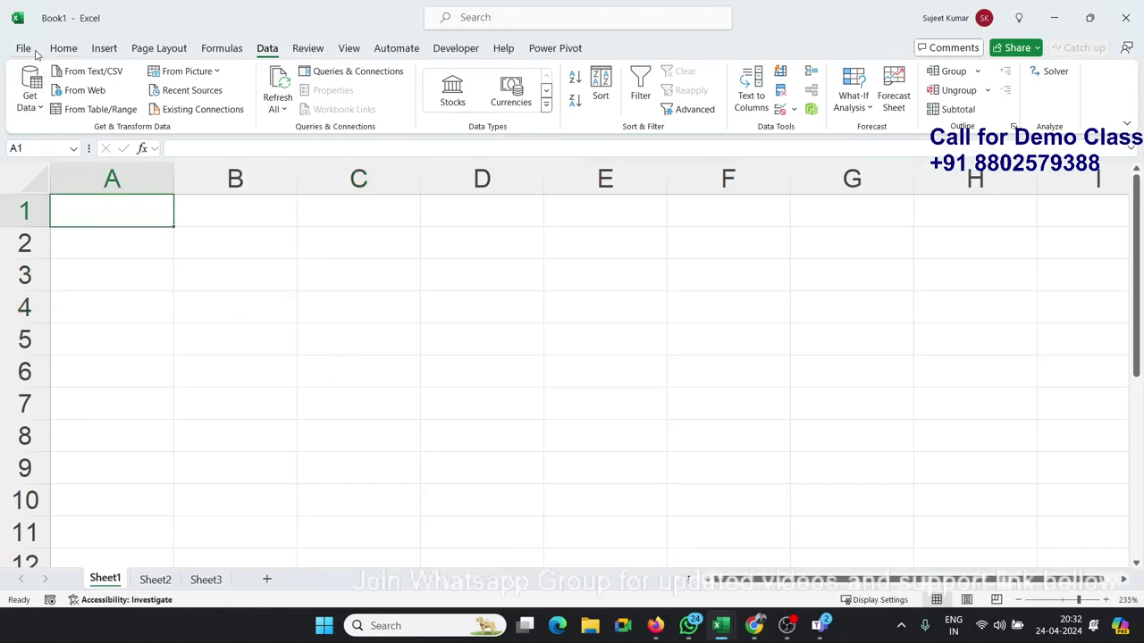
left_click(34, 52)
left_click(42, 114)
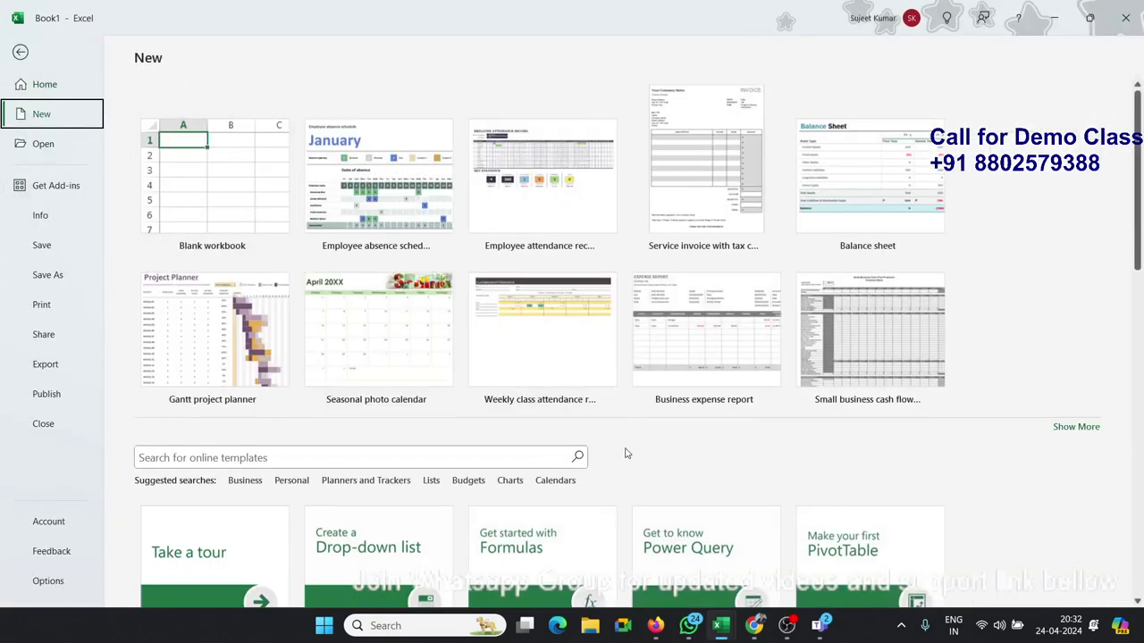
scroll(593, 401, "down", 2)
scroll(592, 400, "down", 2)
scroll(593, 400, "up", 2)
scroll(364, 401, "down", 1)
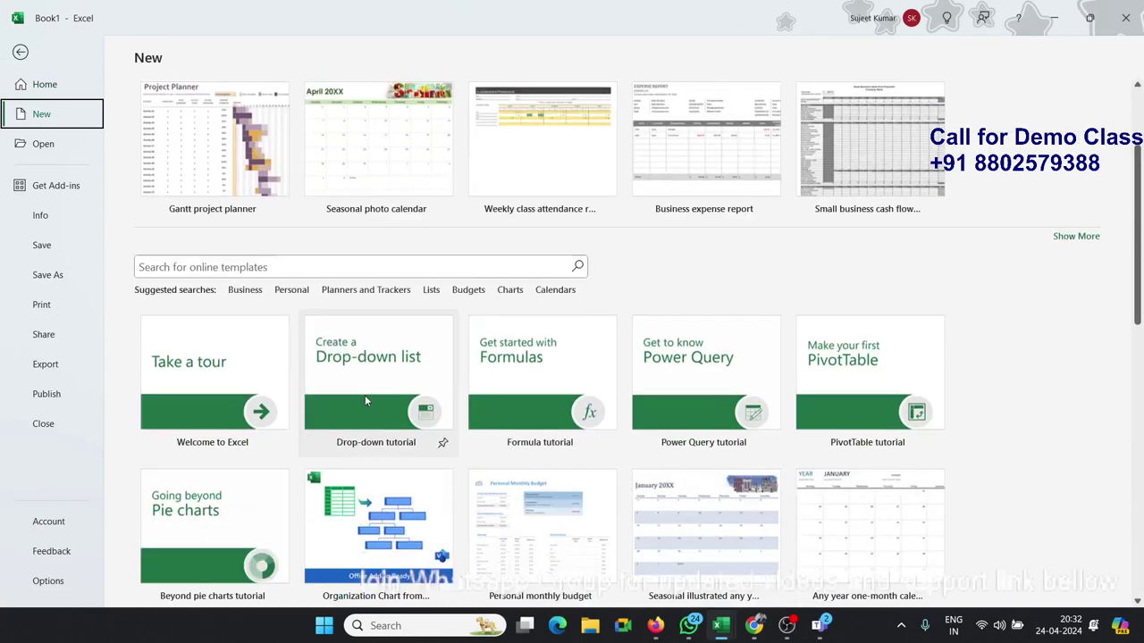
scroll(364, 401, "down", 2)
scroll(365, 401, "down", 2)
scroll(364, 402, "down", 2)
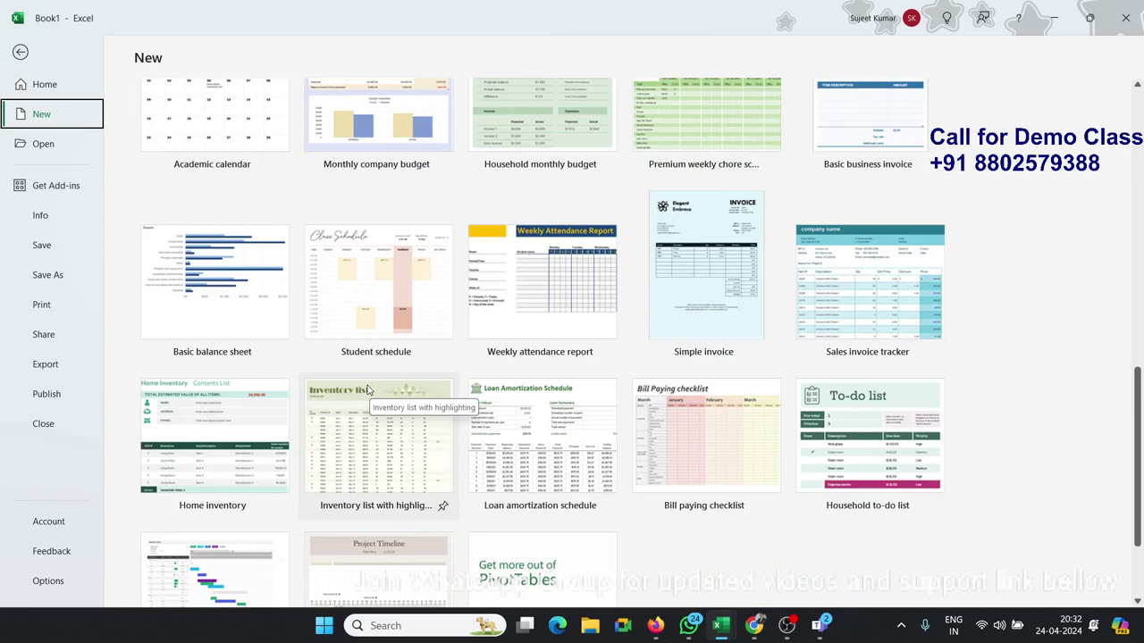
scroll(366, 388, "up", 5)
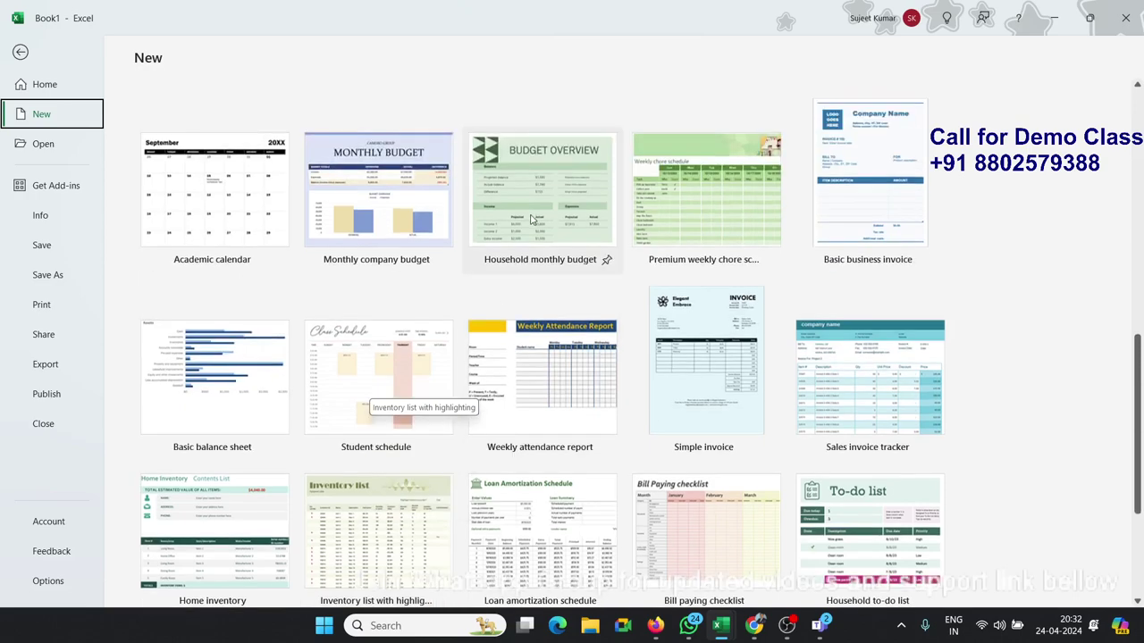
scroll(366, 389, "up", 5)
scroll(529, 222, "up", 5)
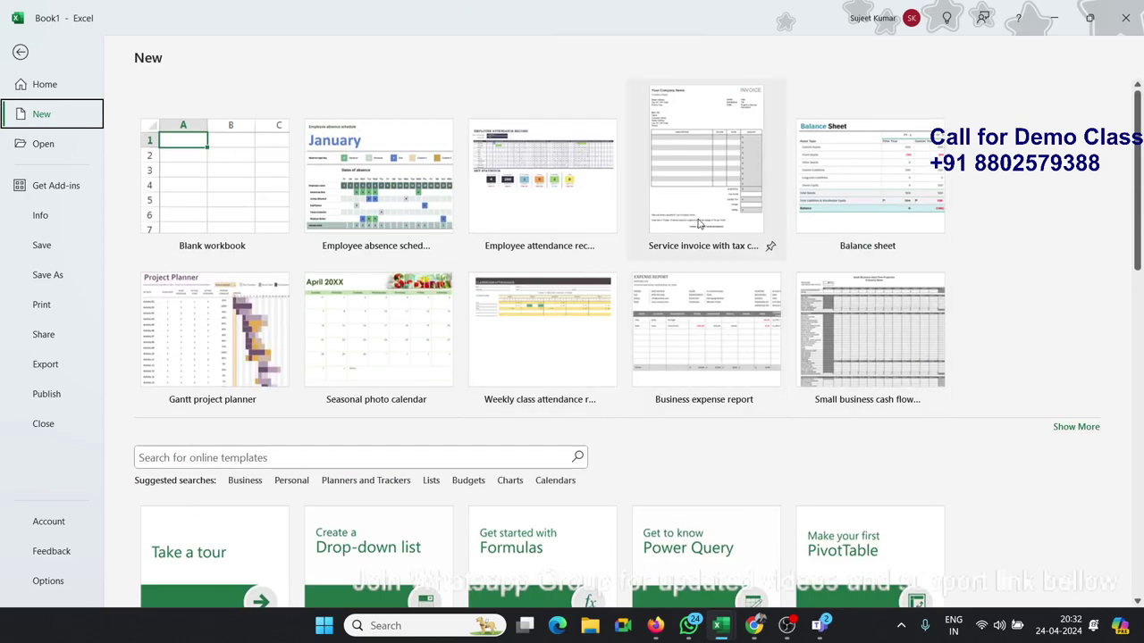
Step: Create Gantt project planner1 from the Gantt project planner template and scroll its activity chart
left_click(212, 331)
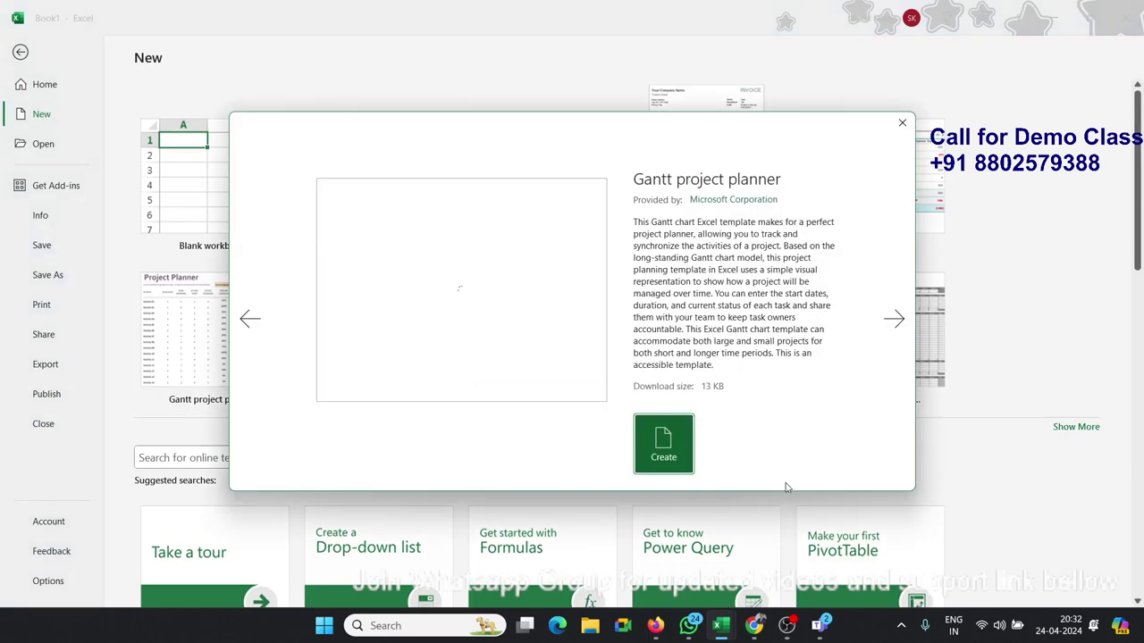
left_click(682, 452)
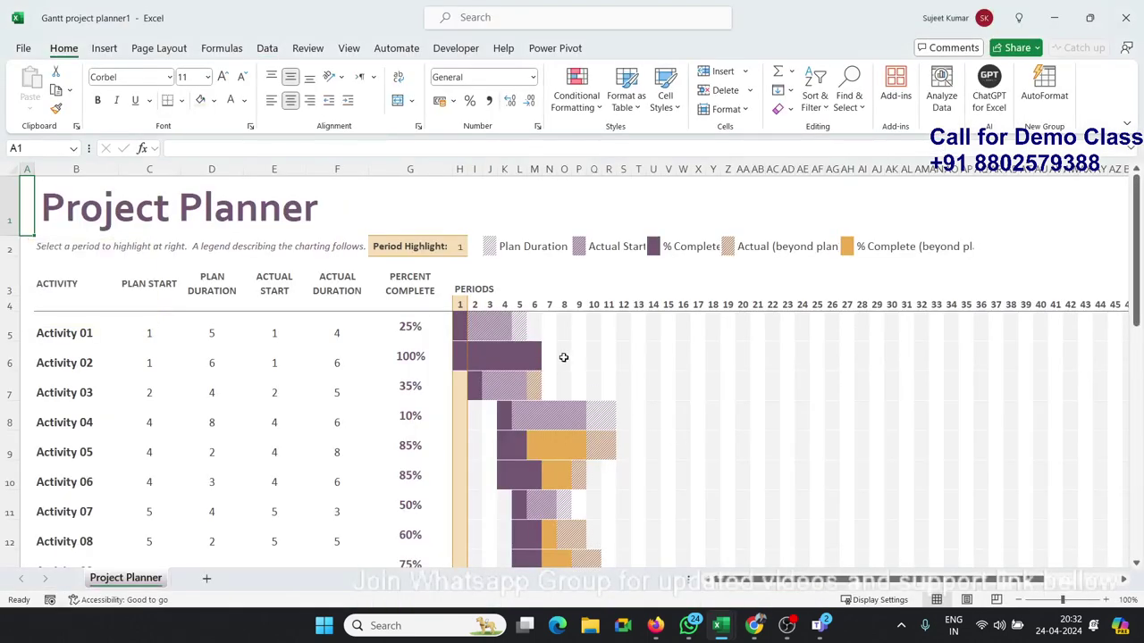
left_click(564, 357)
scroll(564, 358, "down", 2)
scroll(564, 357, "down", 2)
scroll(564, 357, "down", 1)
scroll(625, 353, "down", 1)
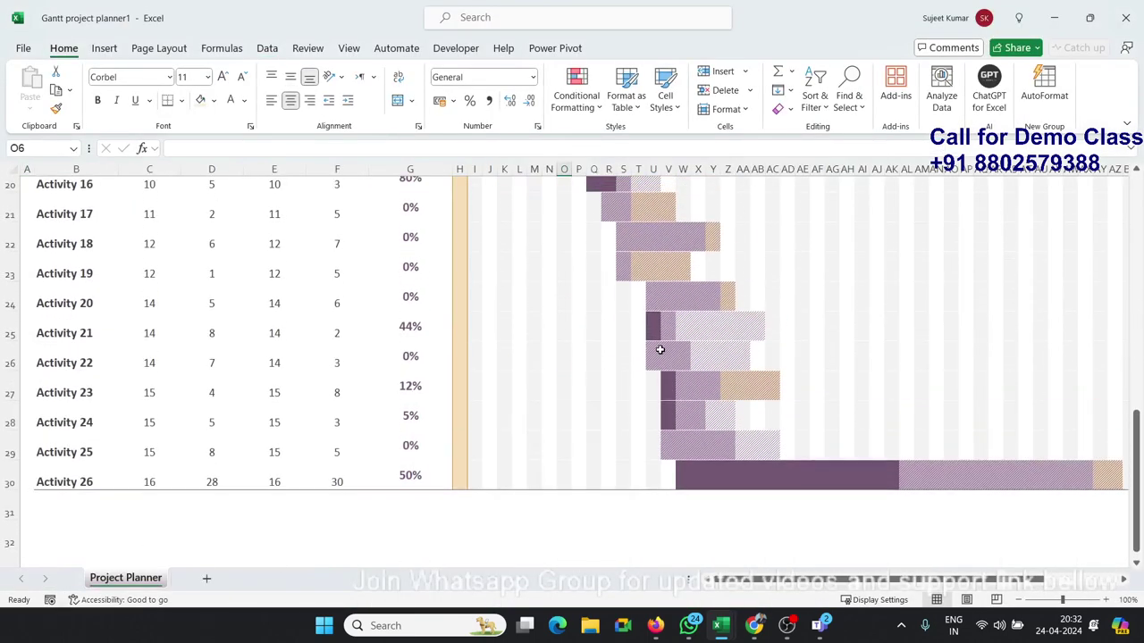
scroll(659, 349, "up", 4)
scroll(658, 350, "up", 1)
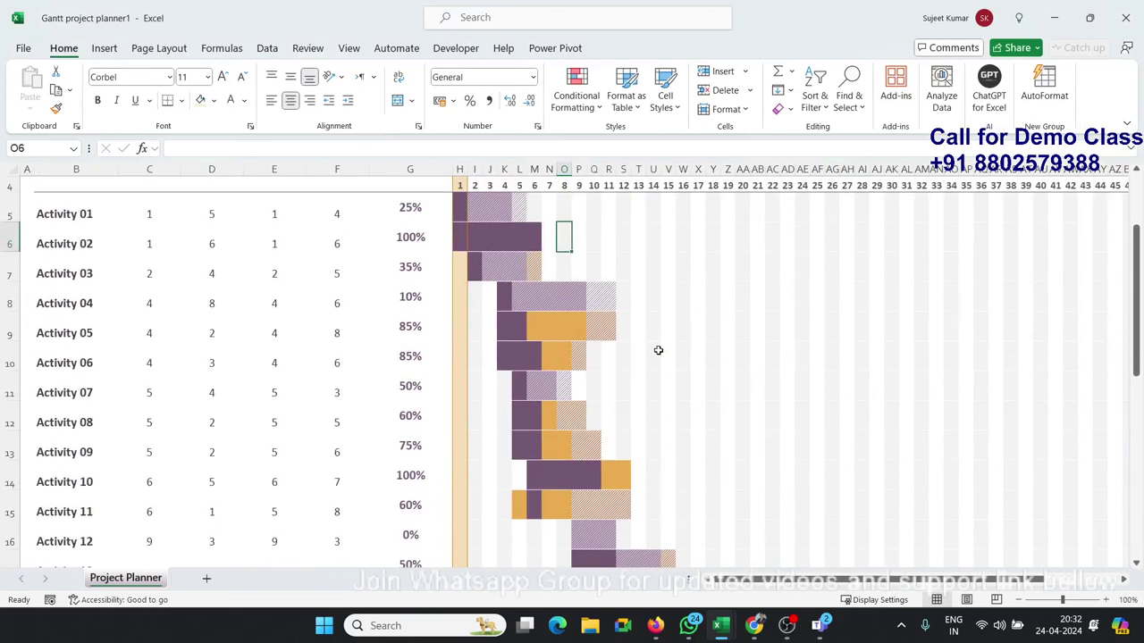
scroll(657, 350, "up", 1)
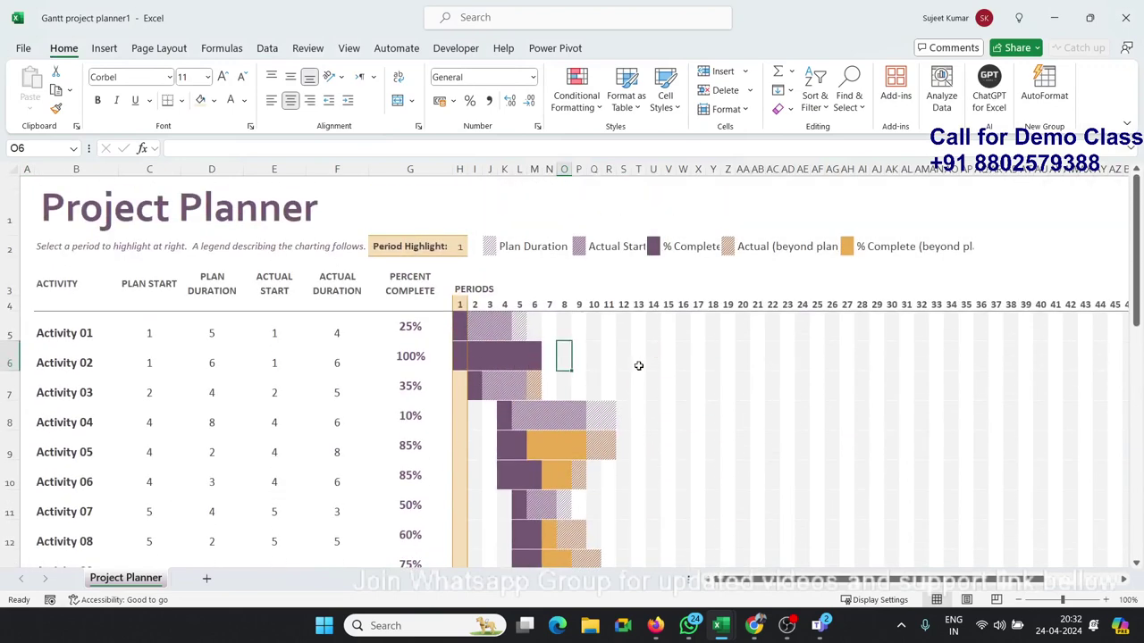
Step: Switch to the Book2 attendance record, test entering 500 in L11, then clear it
mouse_move(720, 626)
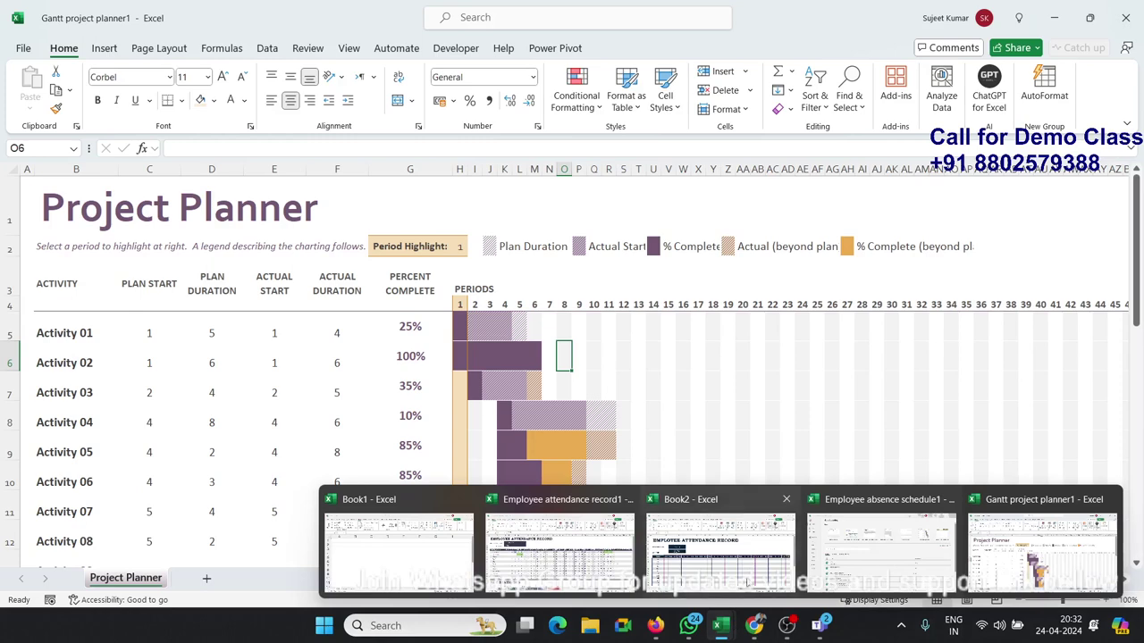
left_click(677, 556)
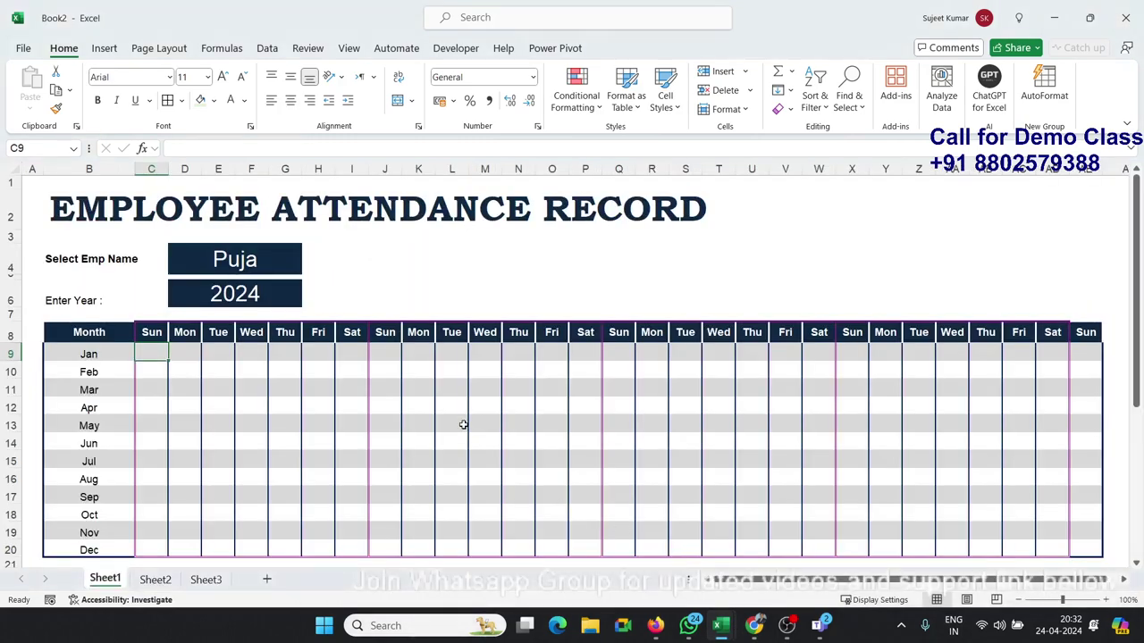
left_click(368, 372)
left_click(431, 392)
left_click(455, 390)
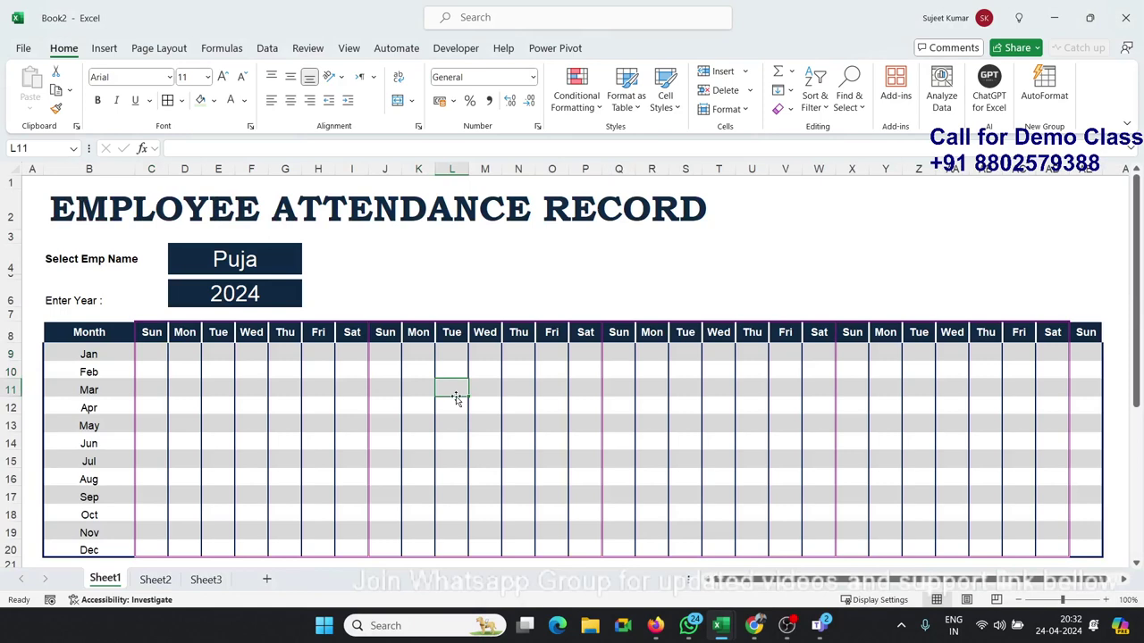
type("500")
key("Return")
key("Up")
key("Delete")
left_click(369, 374)
Step: Scroll to the Key Statistics area, then bring Employee attendance record1 to the front
scroll(362, 382, "down", 2)
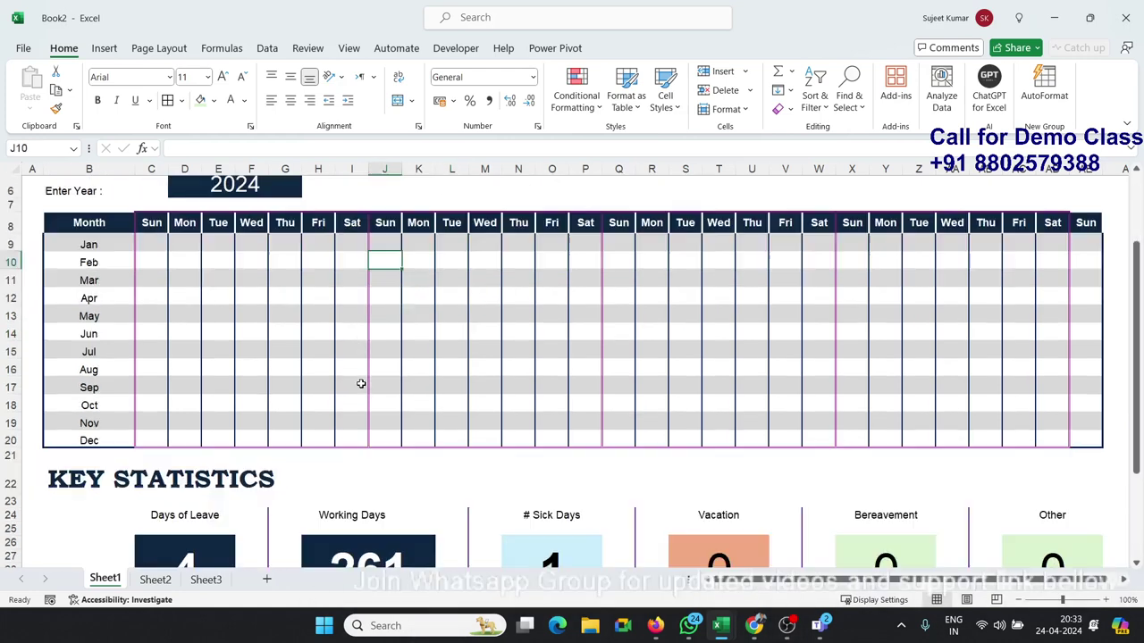
scroll(362, 384, "up", 2)
scroll(364, 384, "down", 3)
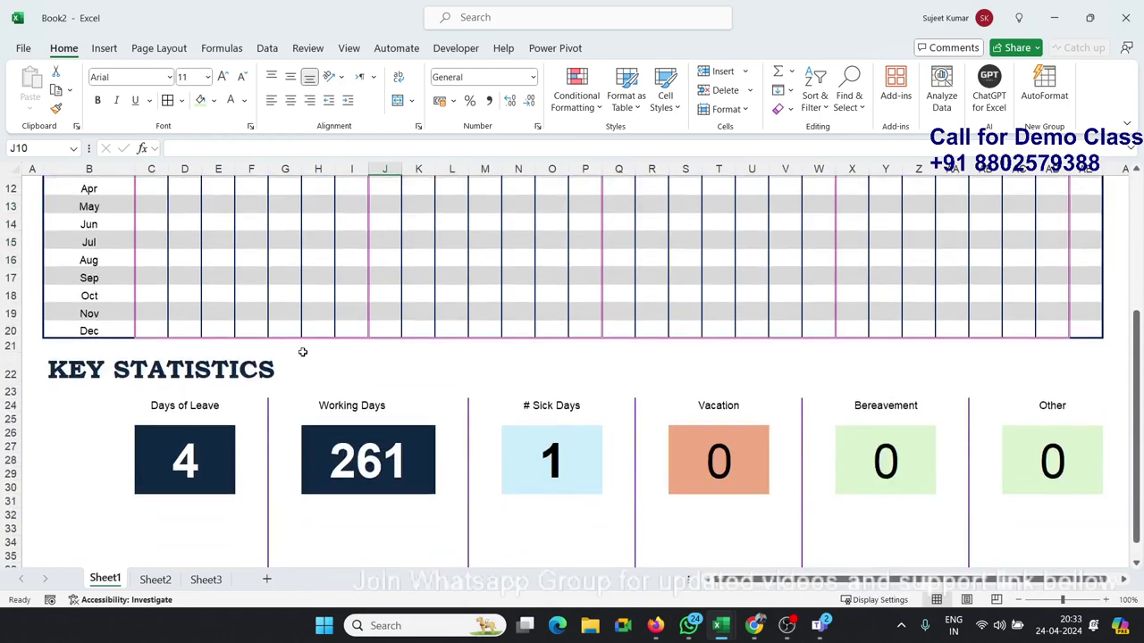
mouse_move(722, 625)
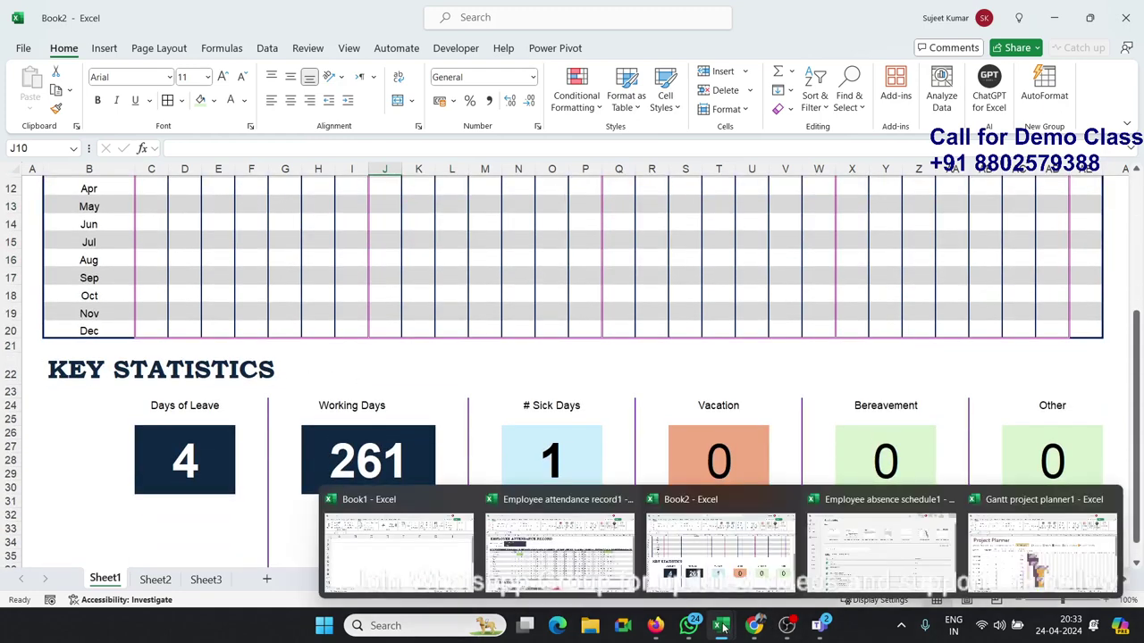
left_click(328, 387)
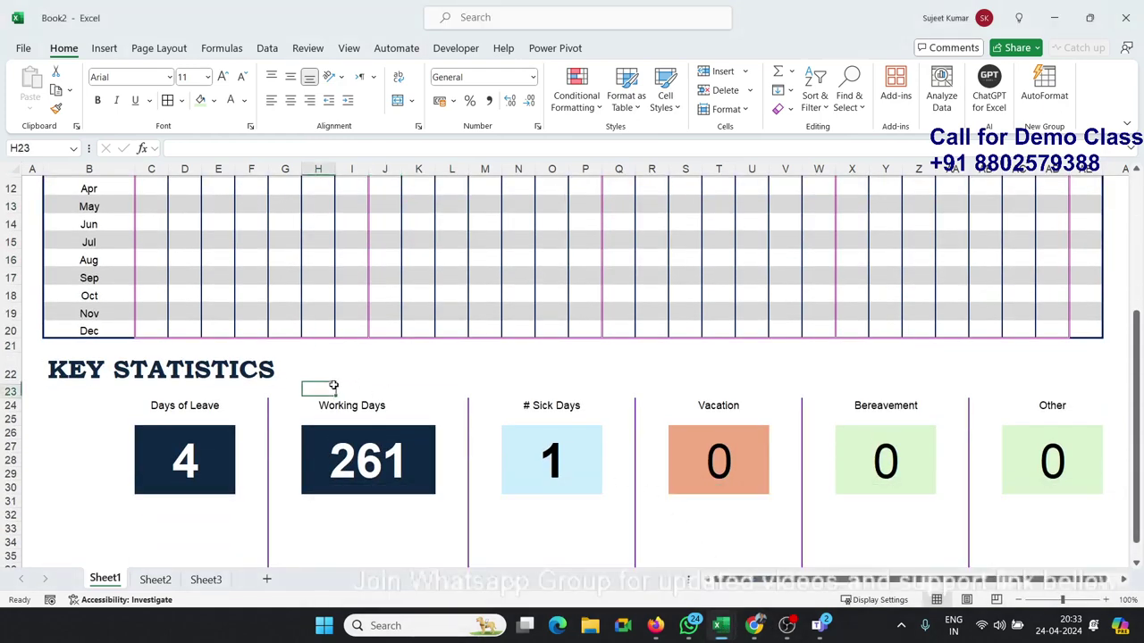
scroll(331, 390, "down", 2)
mouse_move(722, 625)
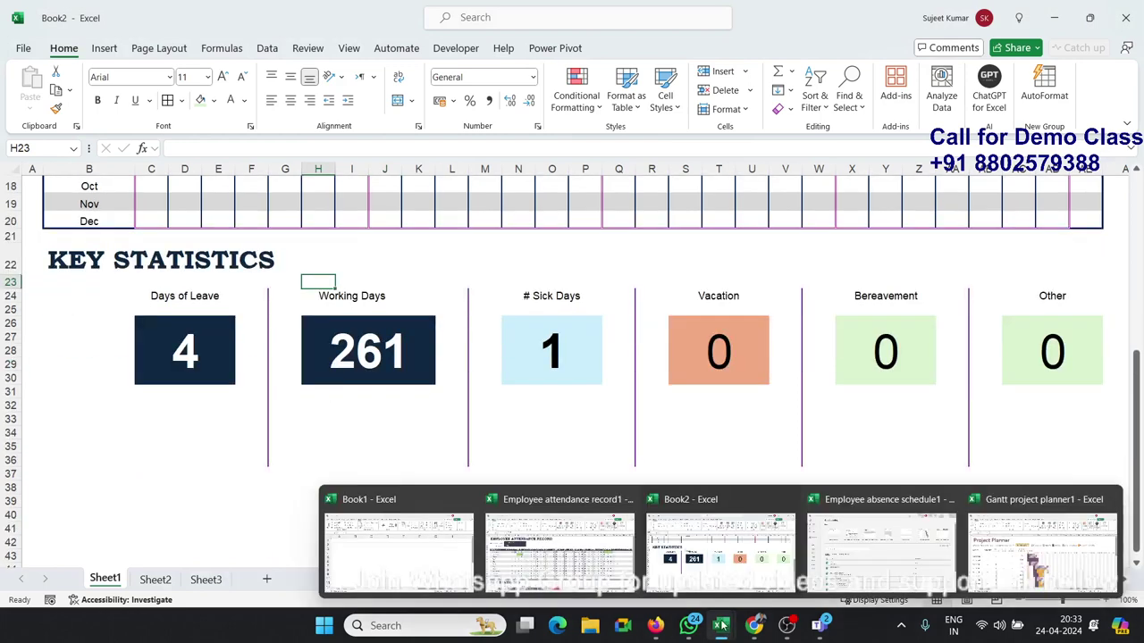
left_click(596, 576)
scroll(397, 524, "down", 3)
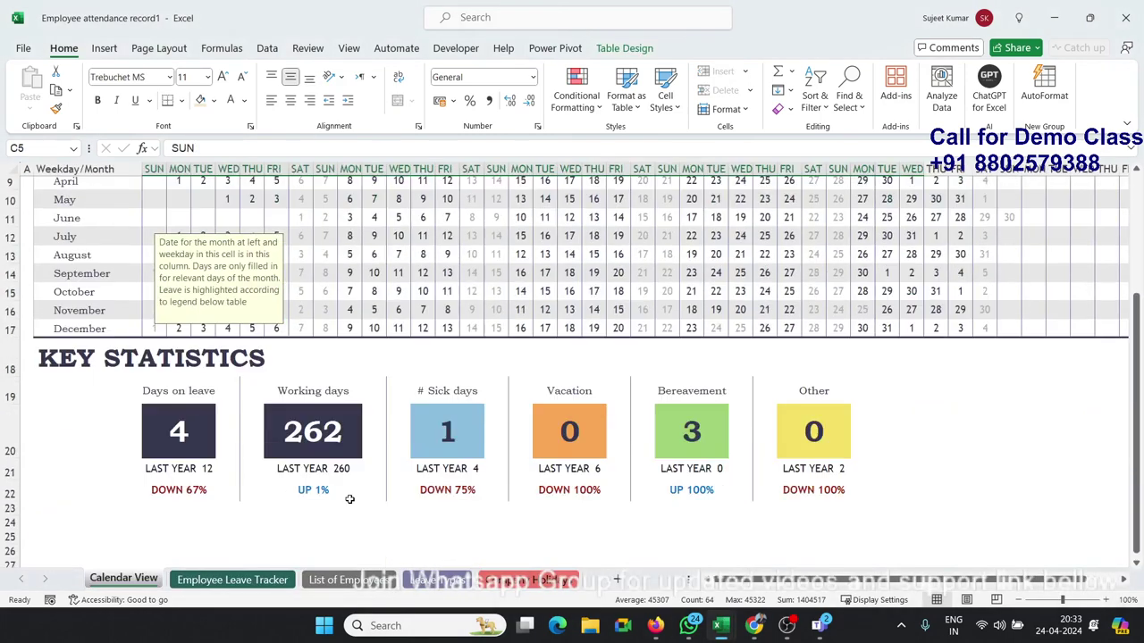
Step: Inspect the UP conditional formatting rule behind H22 and close the Rules Manager unchanged
left_click(198, 494)
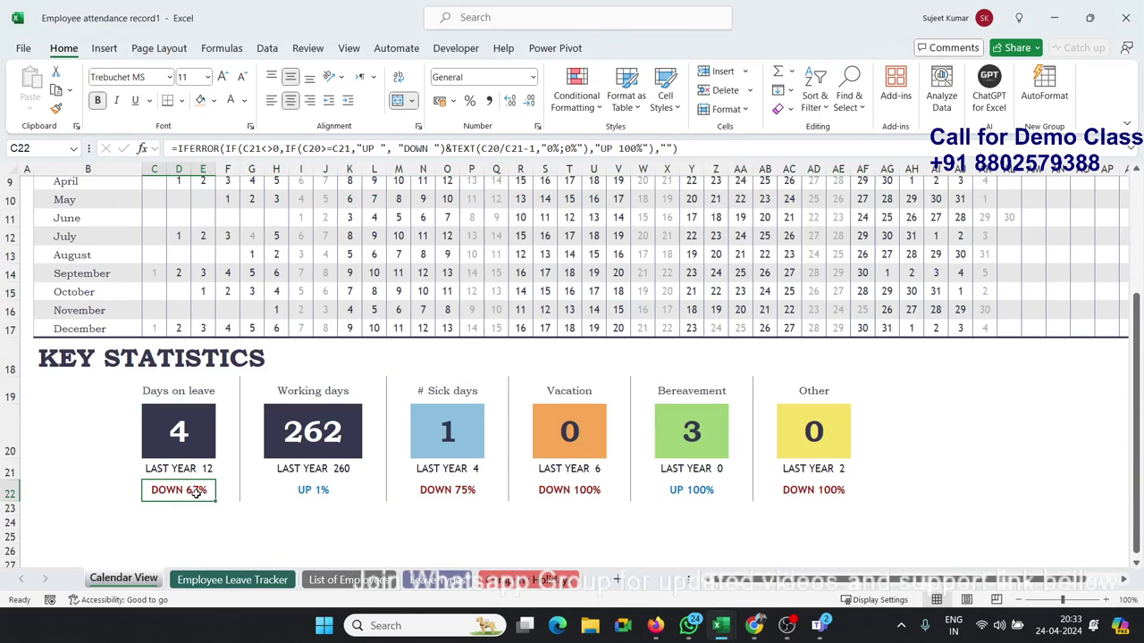
left_click(295, 490)
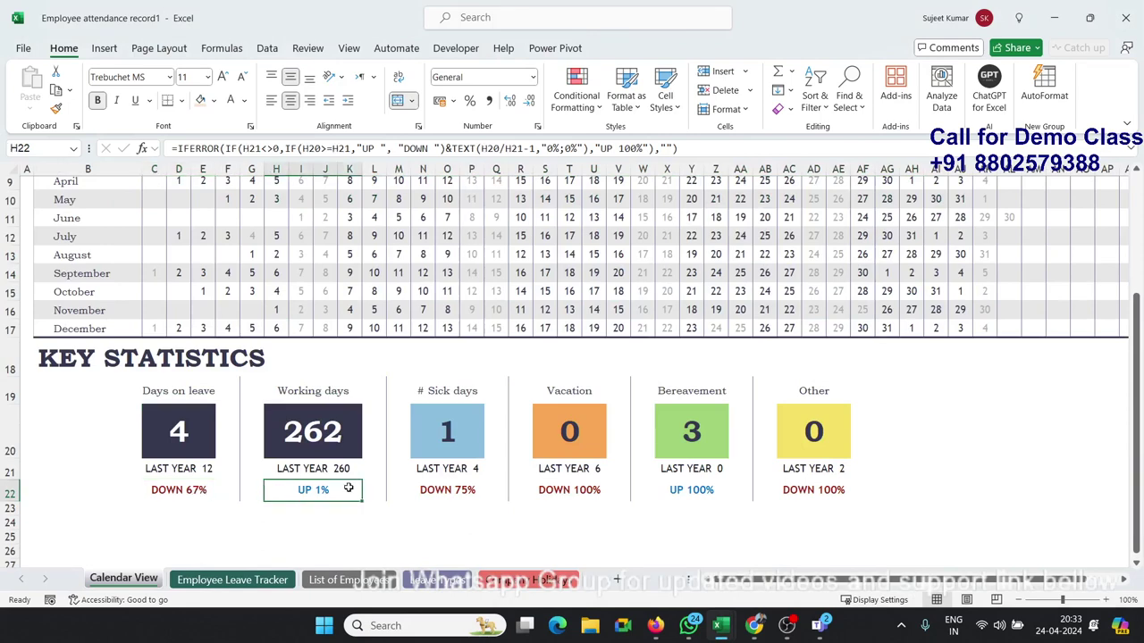
left_click(575, 100)
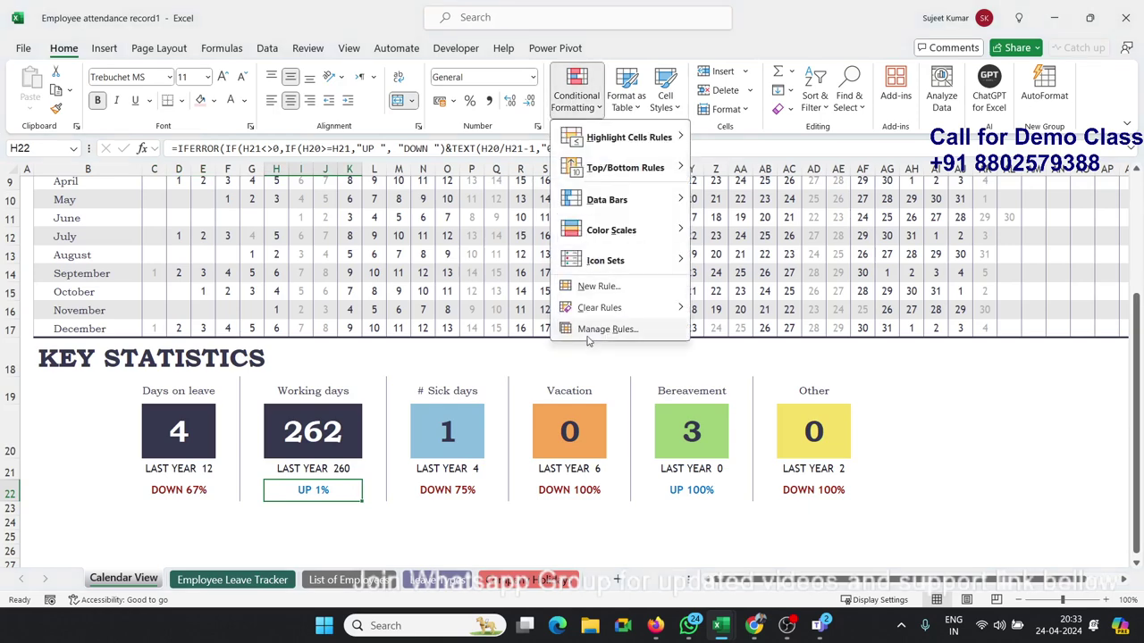
left_click(607, 329)
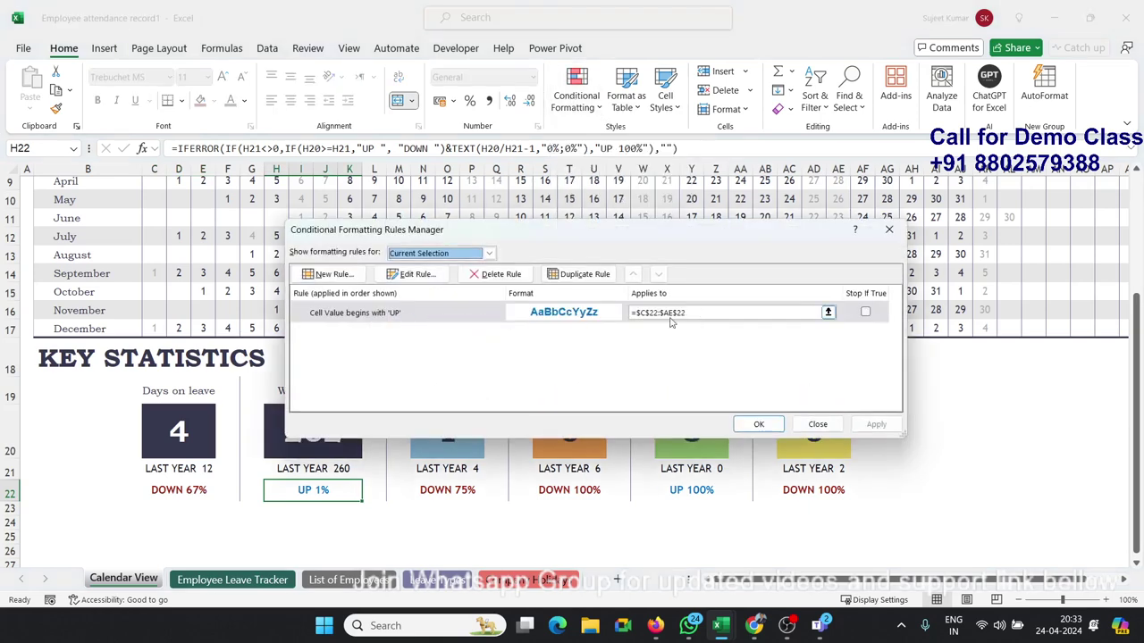
double_click(396, 325)
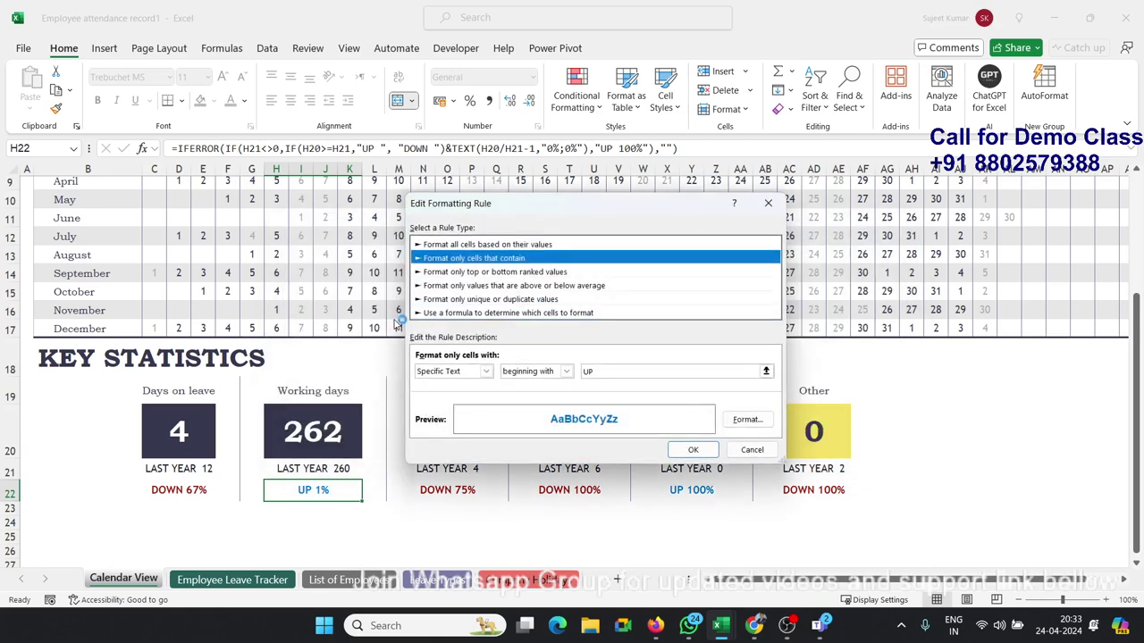
left_click(743, 451)
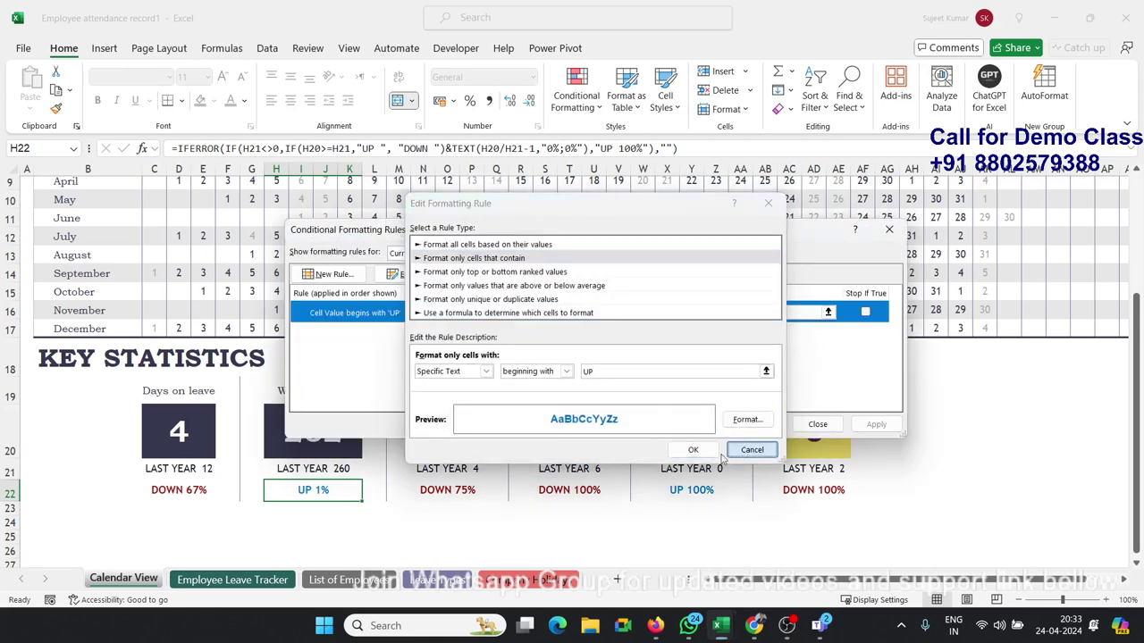
left_click(818, 424)
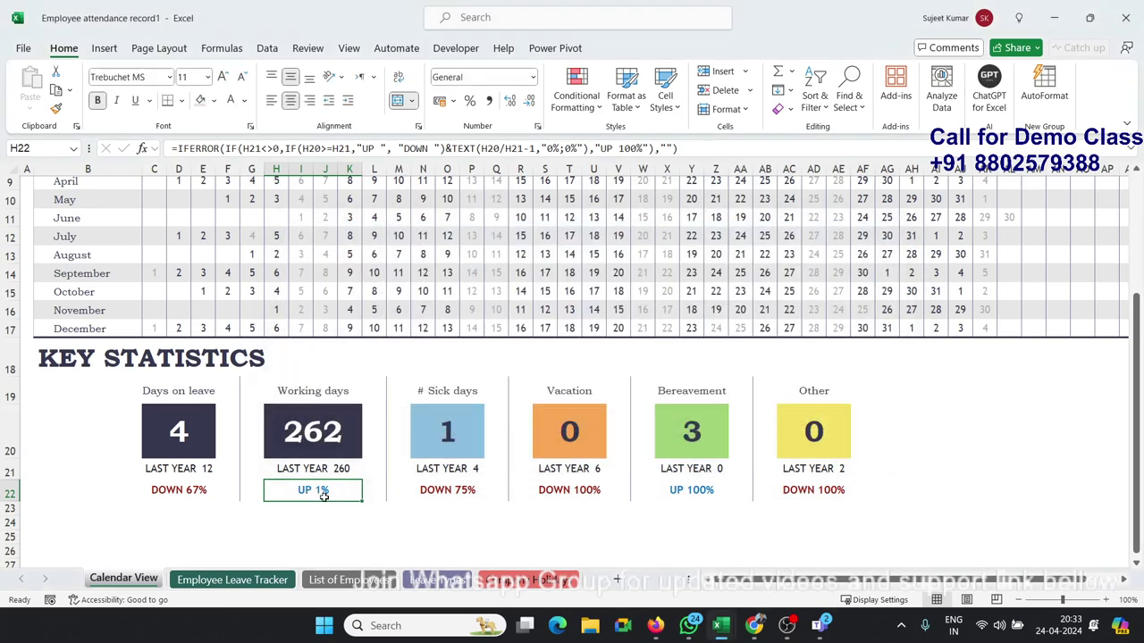
Step: Test 'Down 3%' in H22, undo to restore its formula, and return to Gantt project planner1
type("D")
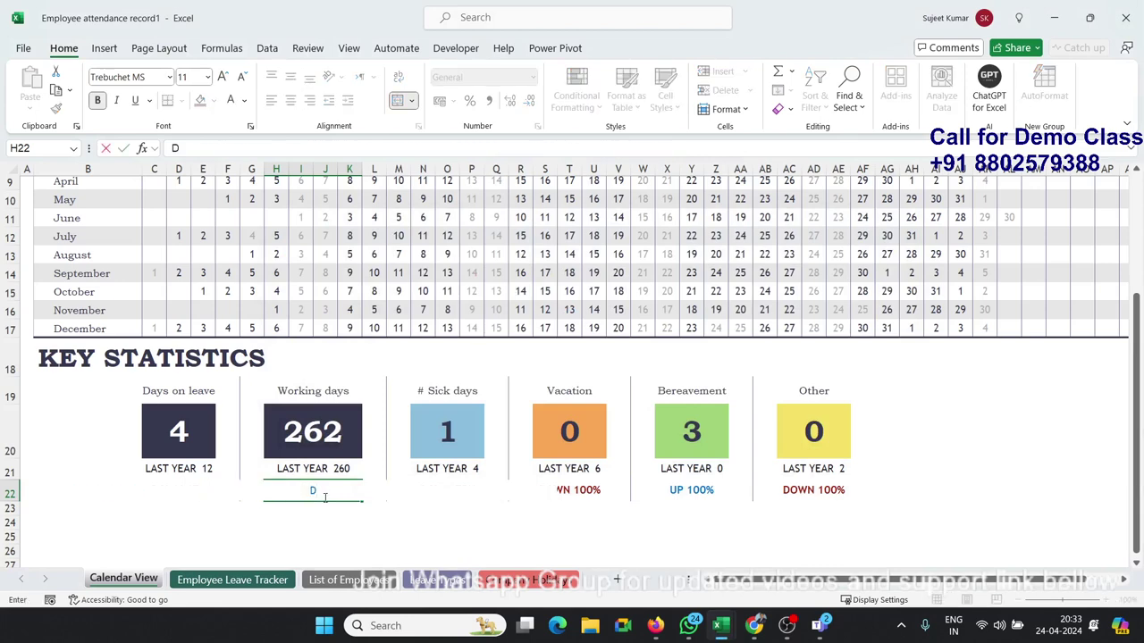
type("own")
type(" 3%")
key("Return")
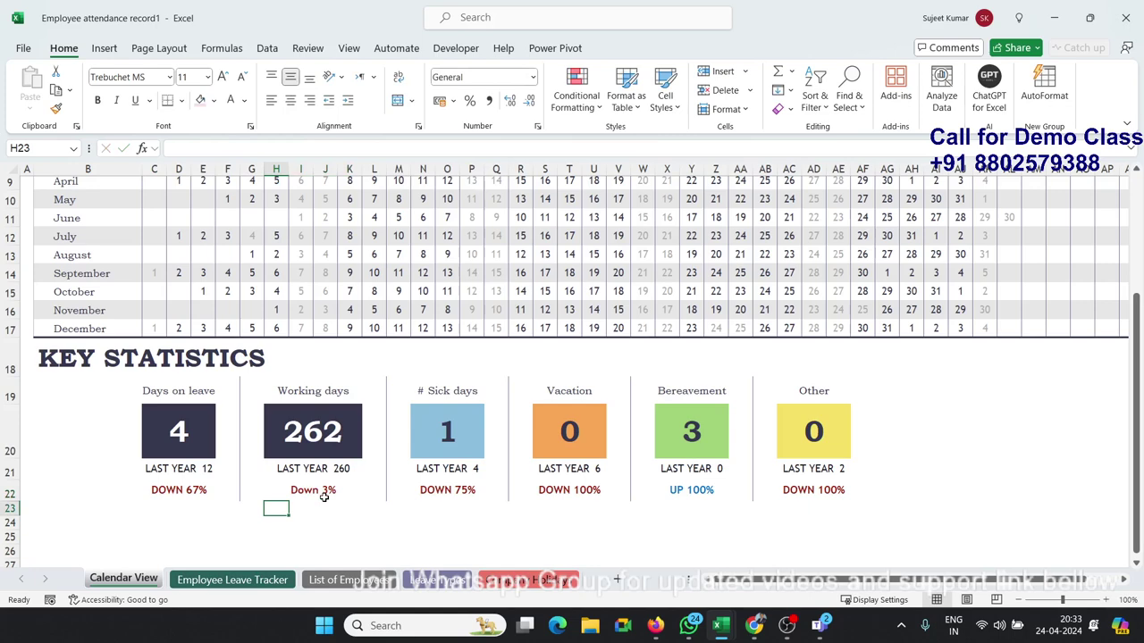
key("ctrl+z")
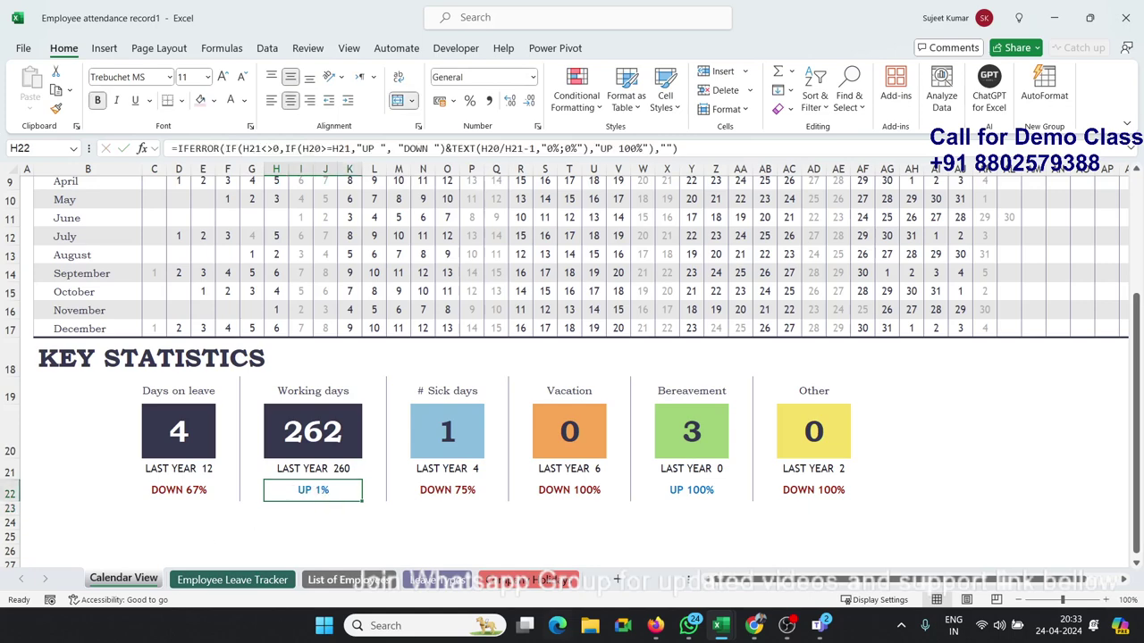
mouse_move(730, 625)
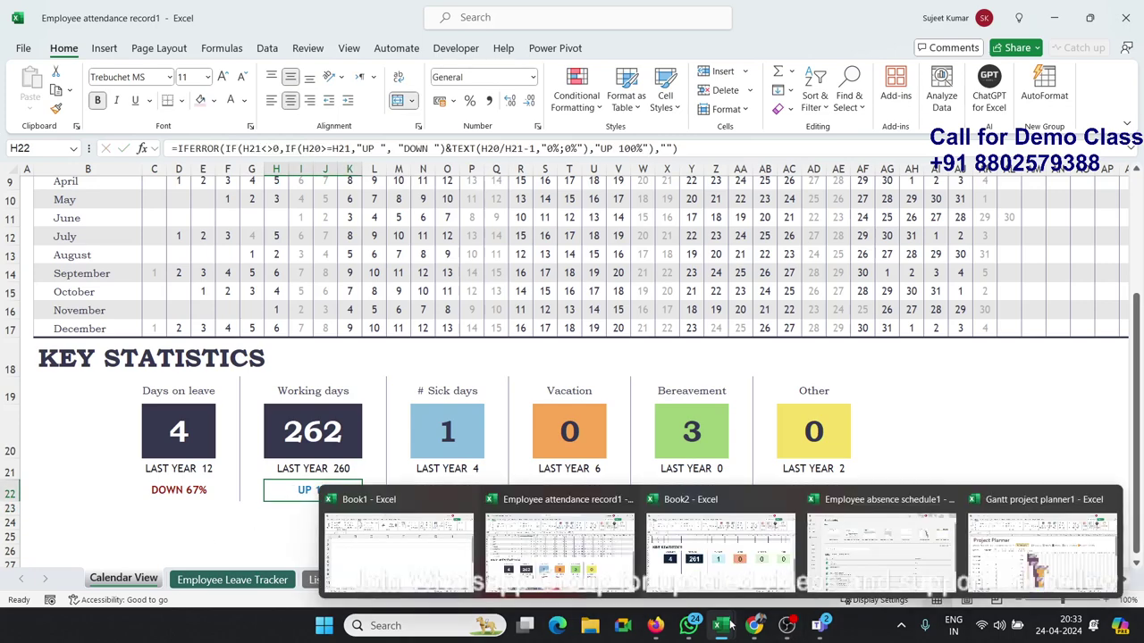
left_click(1075, 577)
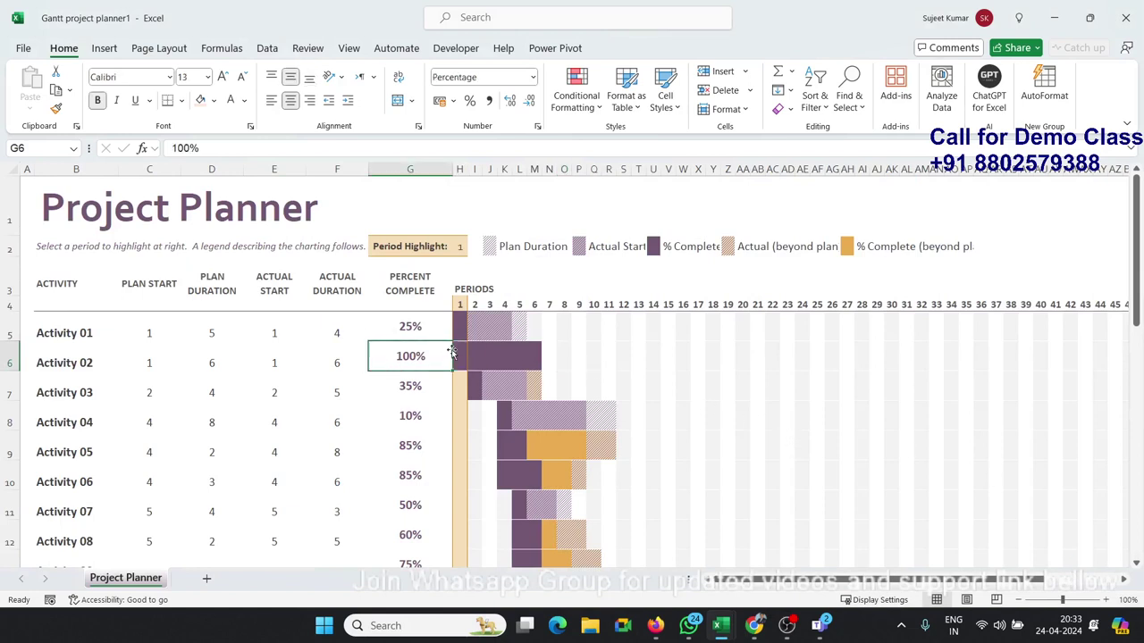
Step: Set Activity 02's plan duration (D6) and actual duration (F6) to 7
left_click(533, 360)
left_click_drag(167, 366, 326, 365)
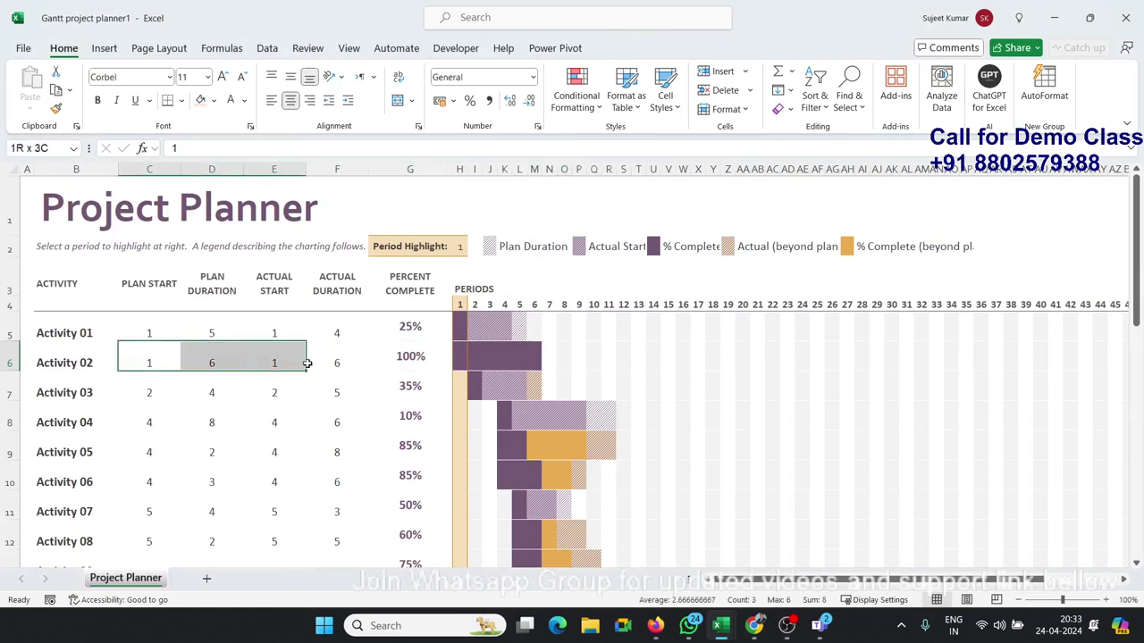
left_click(549, 357)
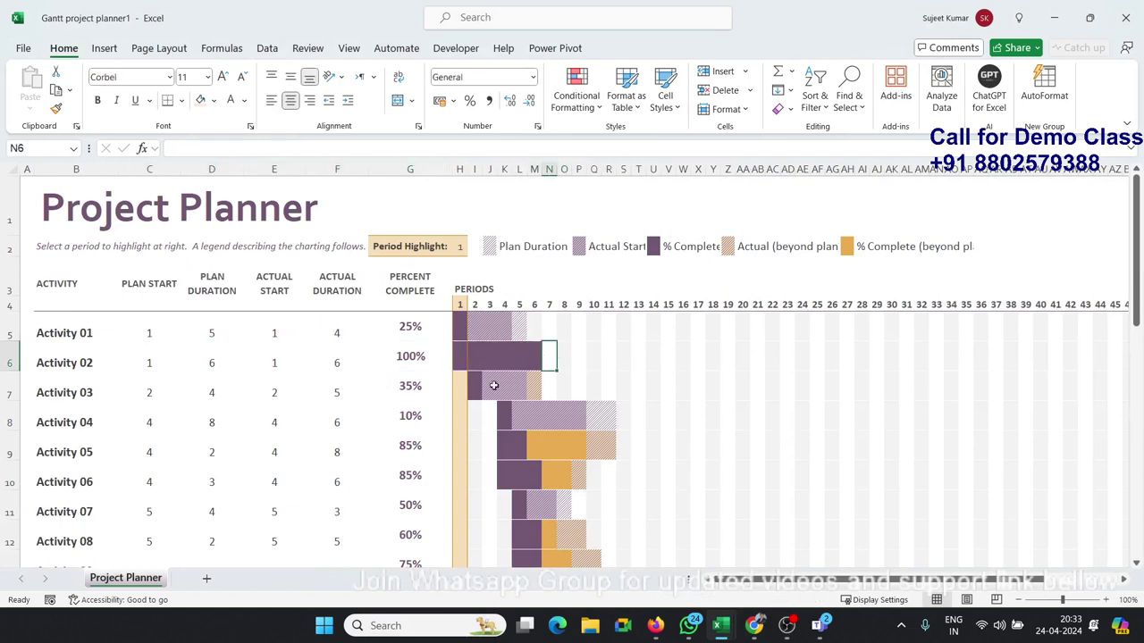
left_click(147, 372)
left_click(212, 382)
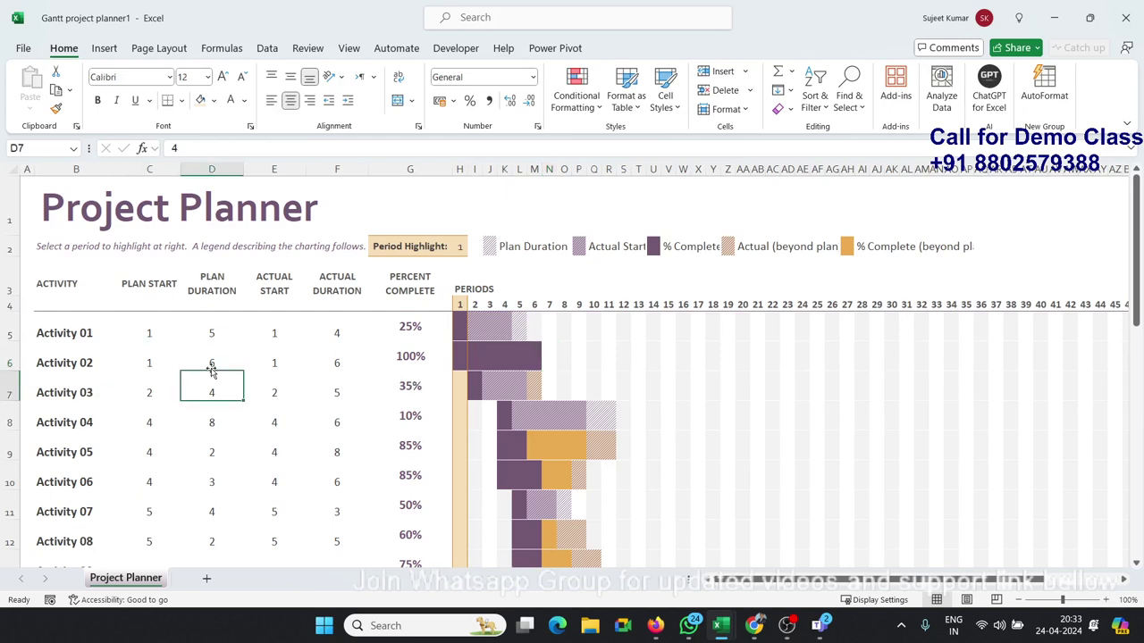
left_click(215, 366)
type("7")
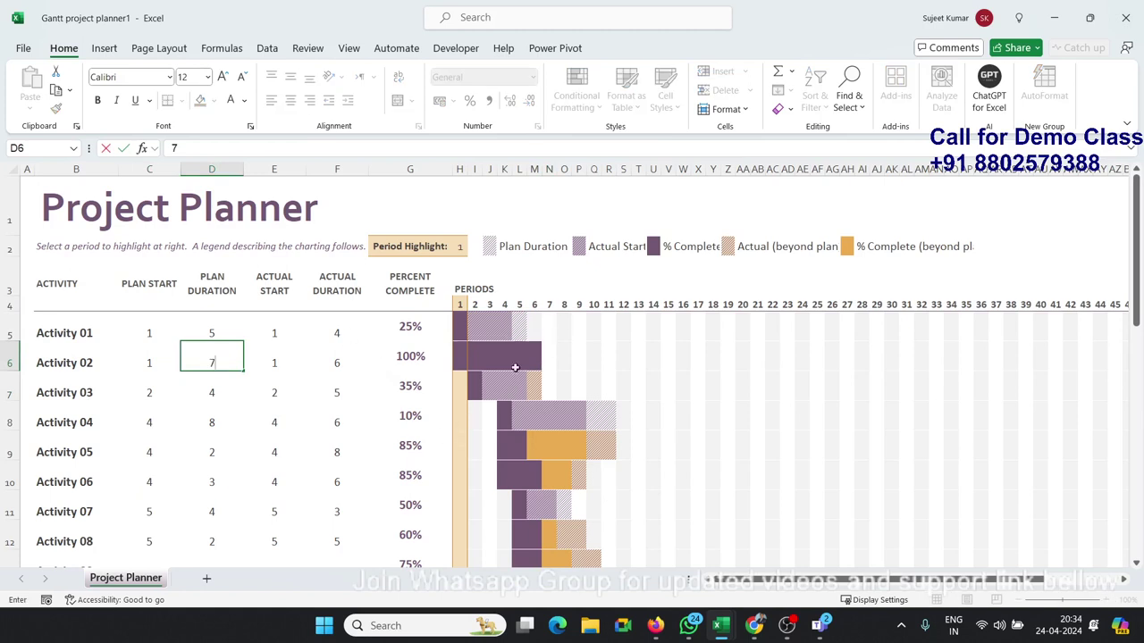
left_click(221, 386)
left_click(225, 360)
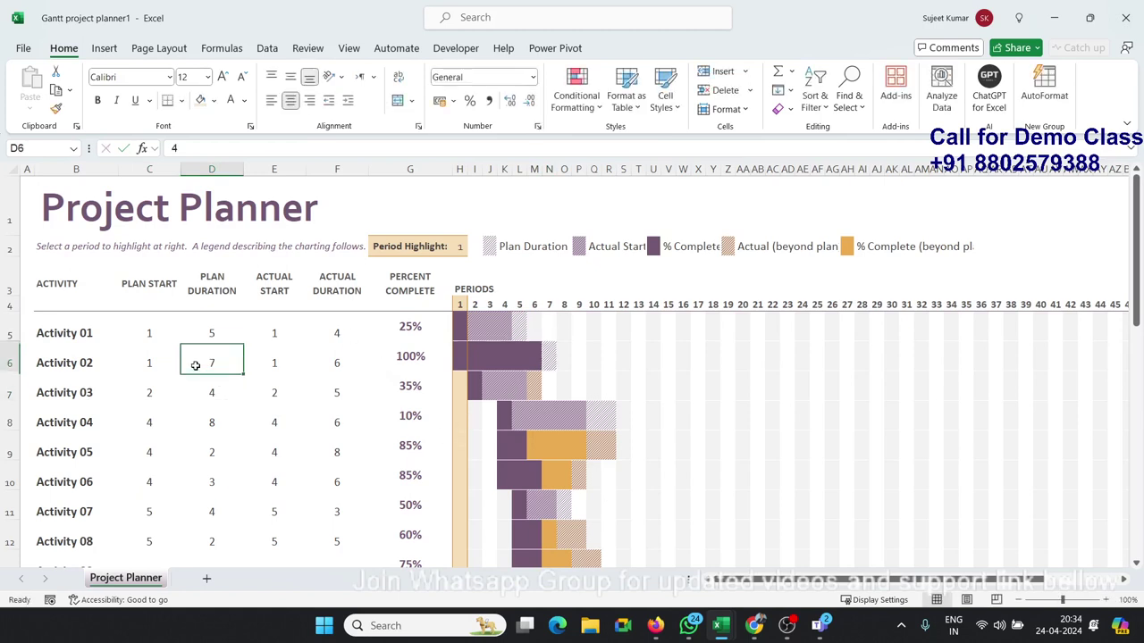
left_click(307, 366)
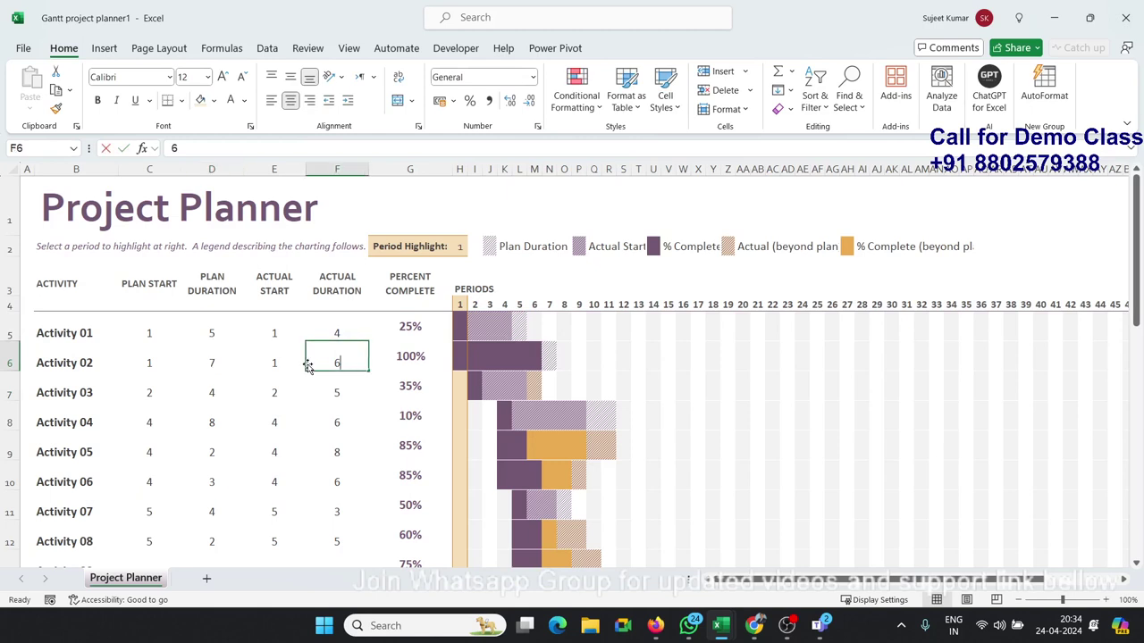
key("BackSpace")
type("7")
key("Return")
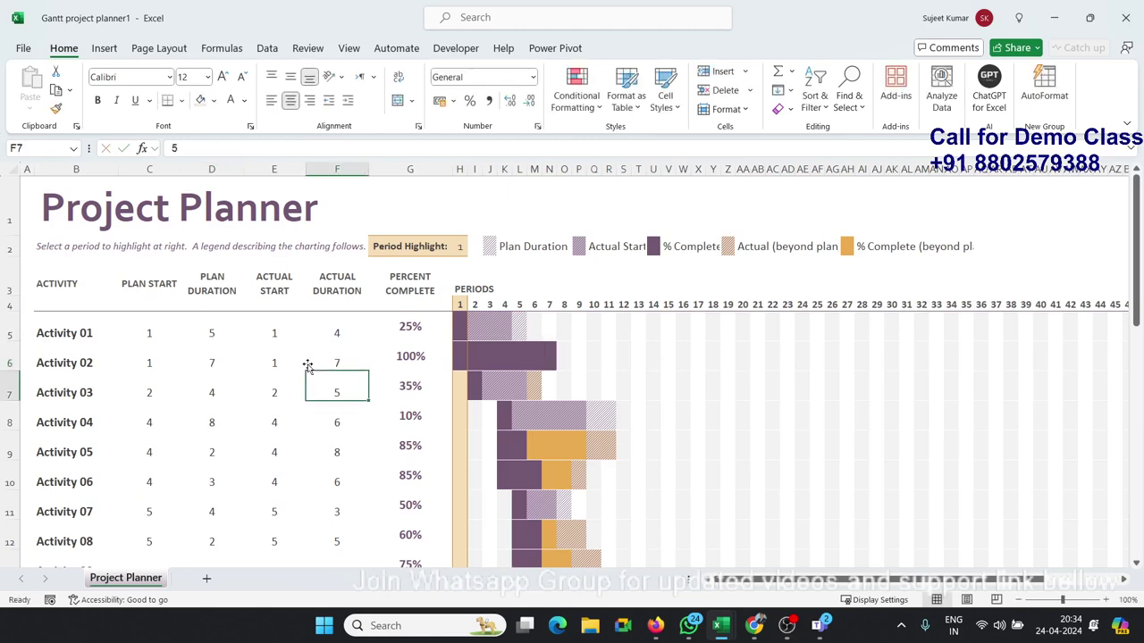
Step: Try actual start 2 and actual duration 6 for Activity 02, then undo back to 1 and 7
left_click(308, 365)
left_click(305, 366)
type("2")
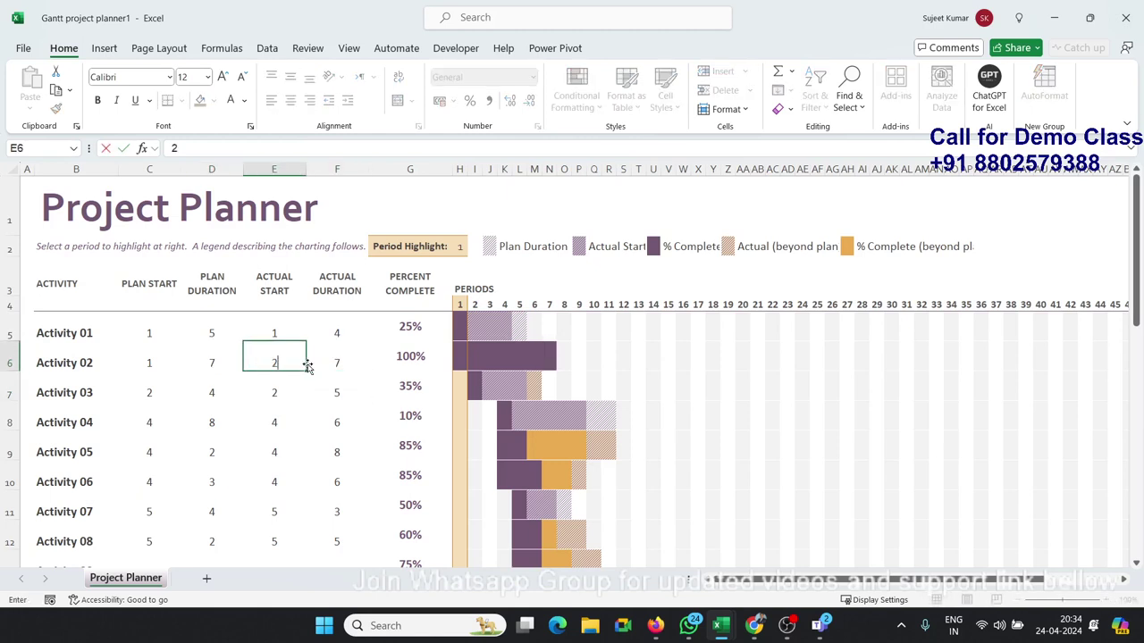
key("Return")
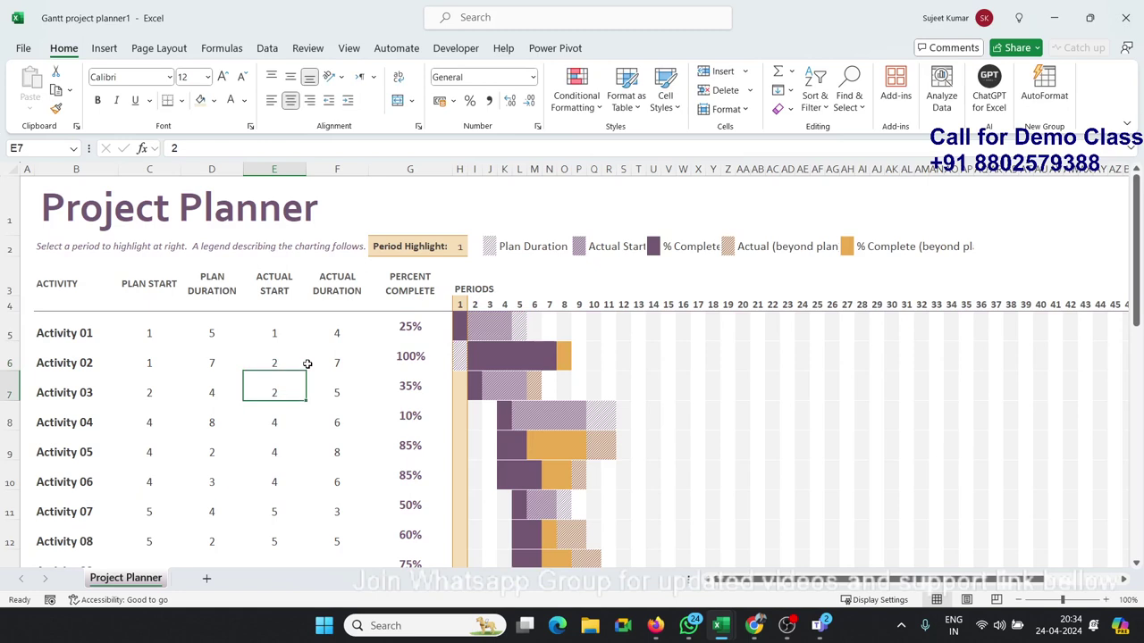
left_click(305, 366)
left_click(307, 366)
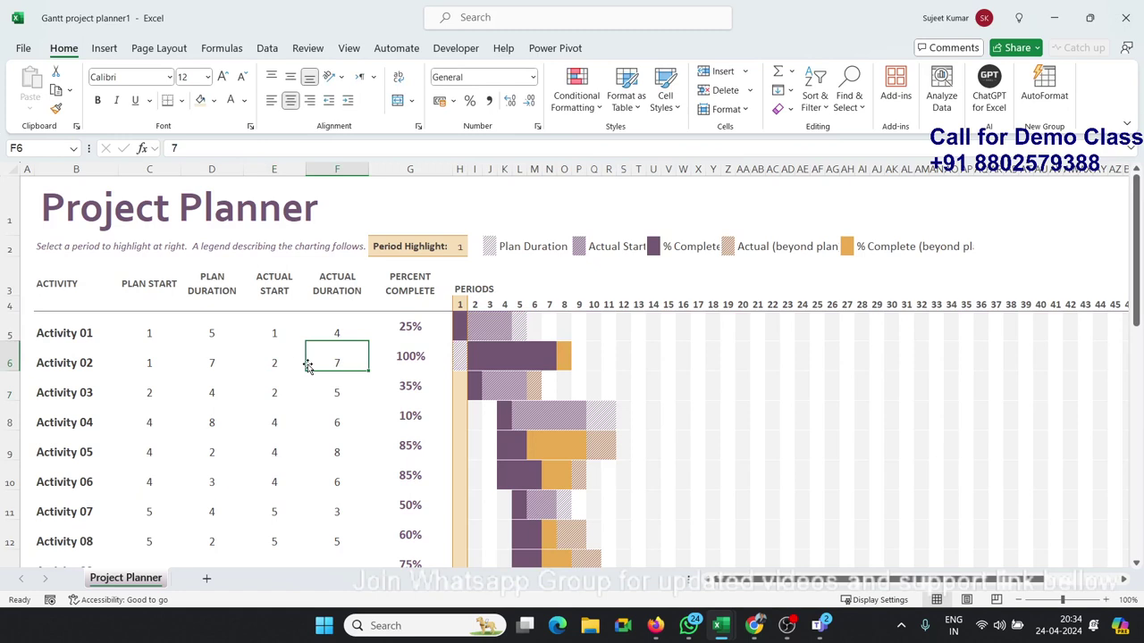
type("6")
key("Return")
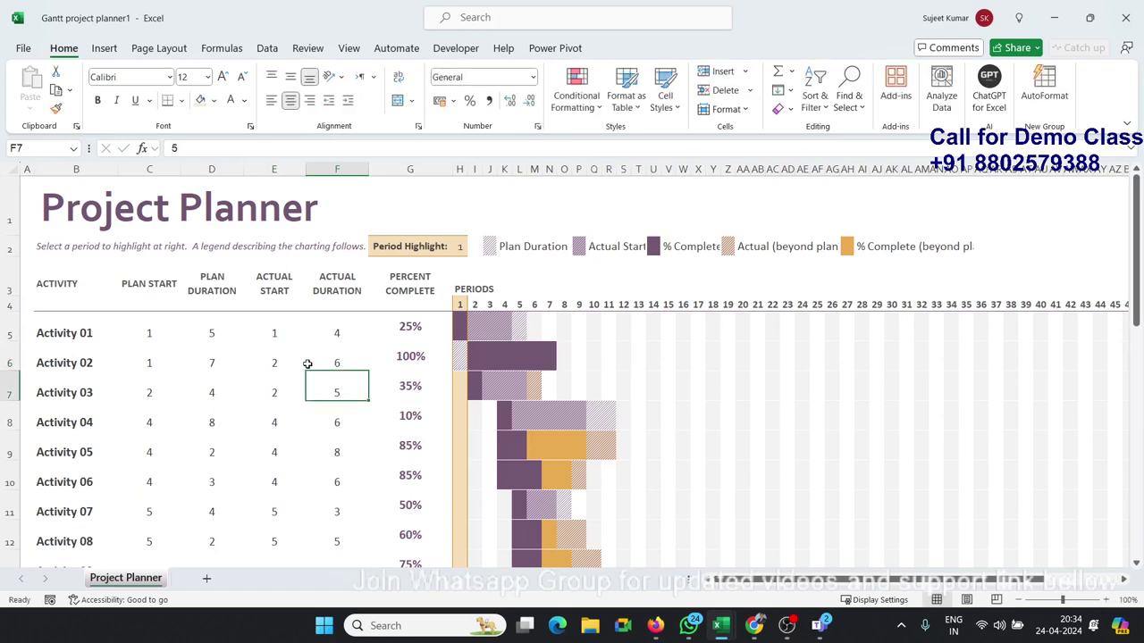
key("Up")
key("Right")
key("Right")
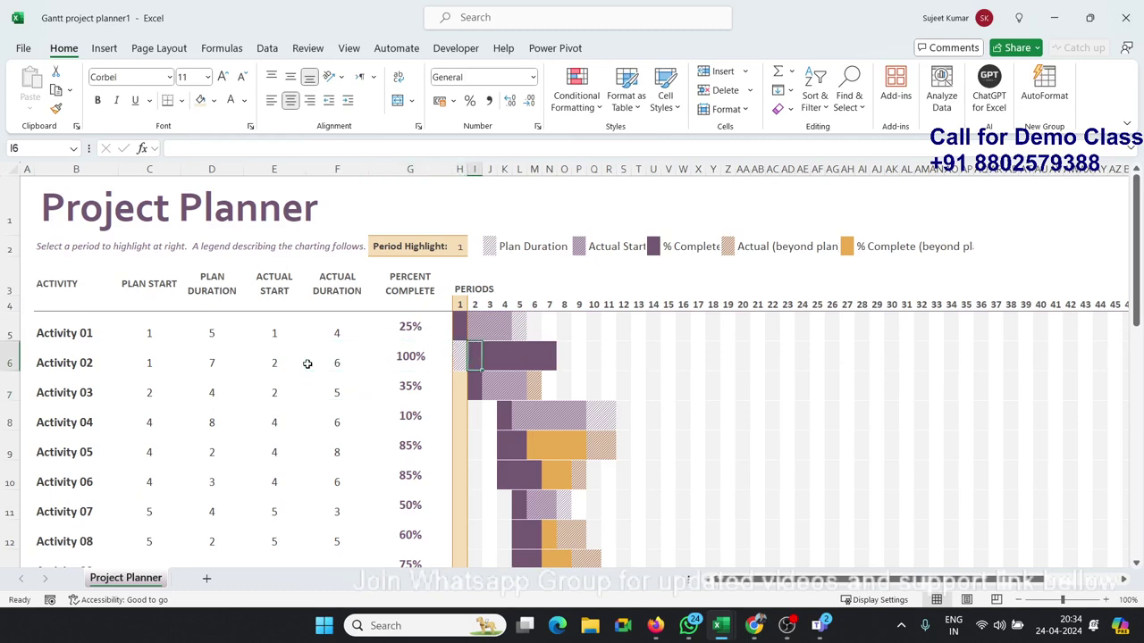
key("Left")
key("ctrl+z")
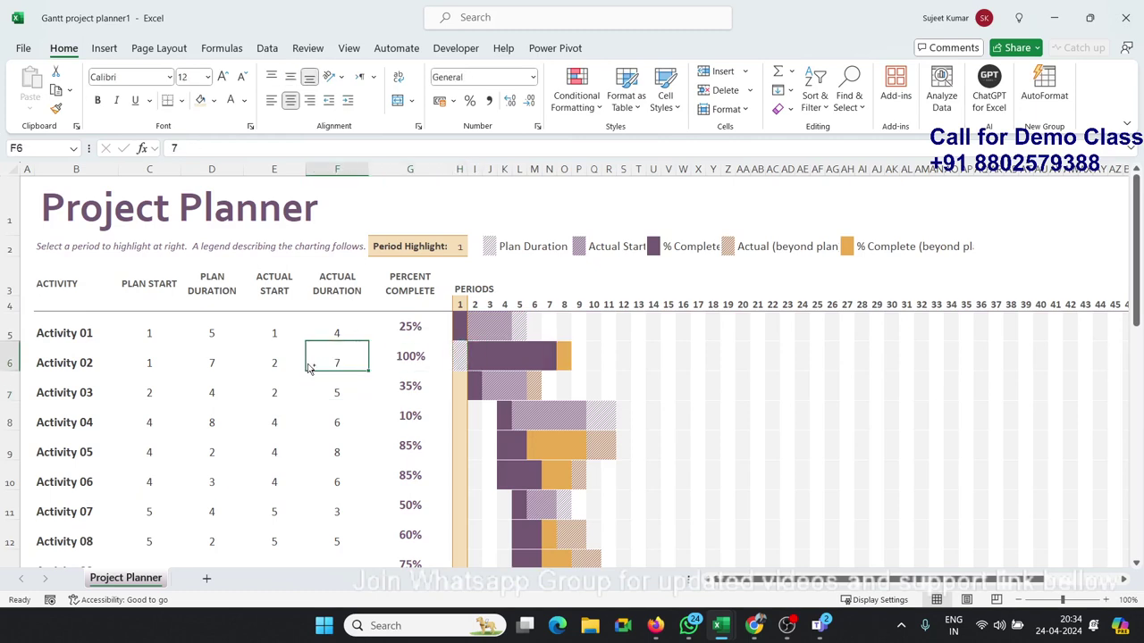
key("ctrl+z")
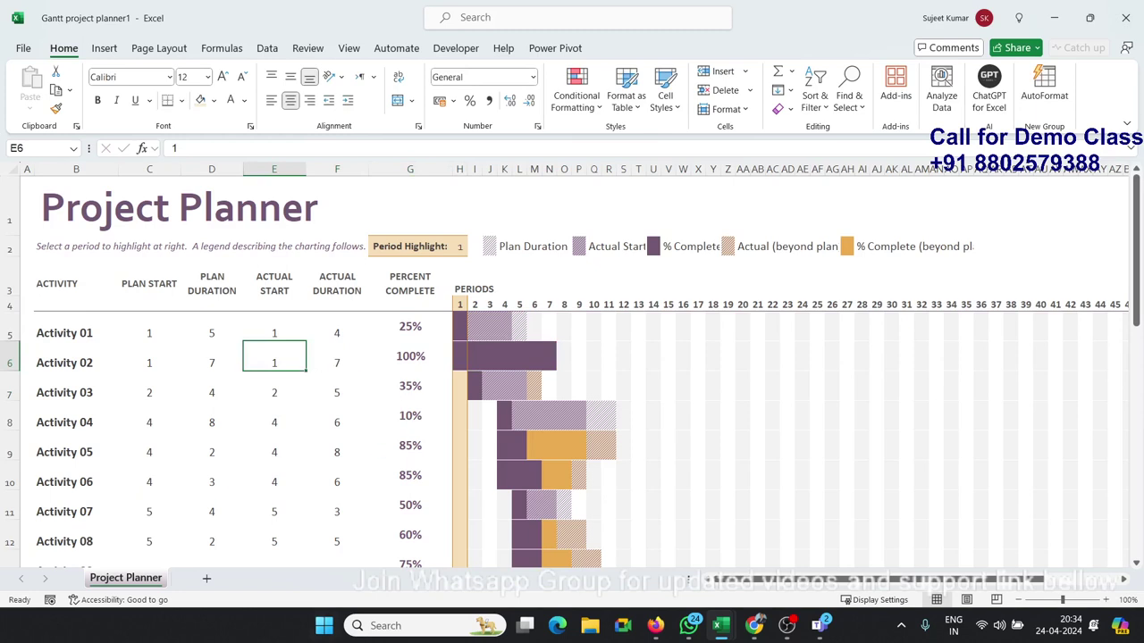
Step: In the WhatsApp batch chat, attach a document from E:\EXCEL-2021\1. Most usefull Feature
left_click(686, 627)
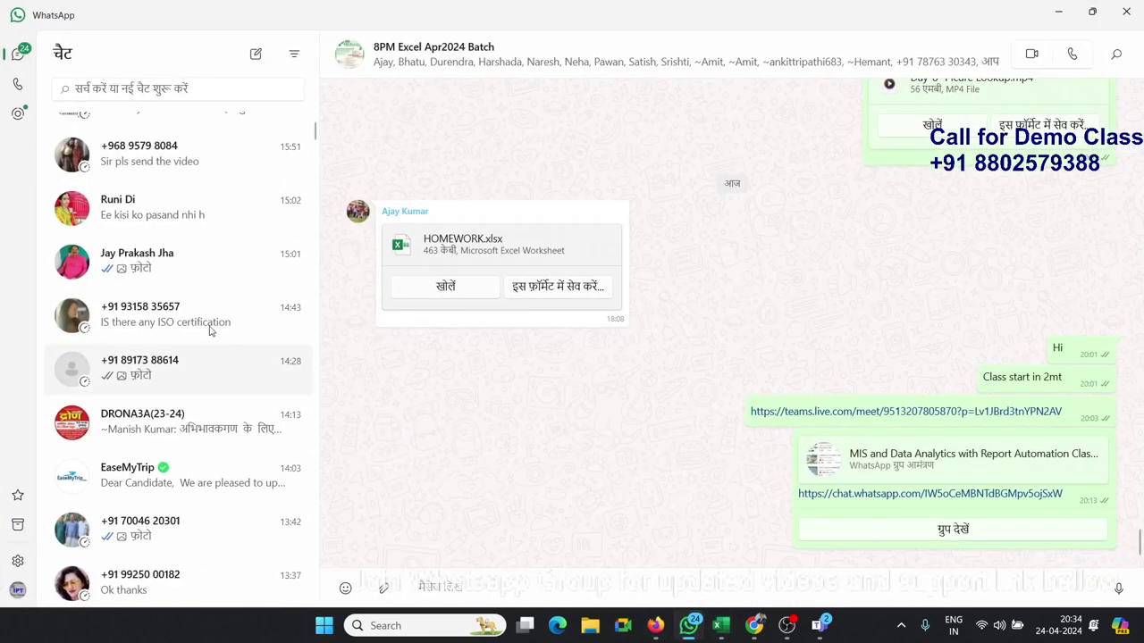
scroll(211, 331, "up", 3)
left_click(384, 588)
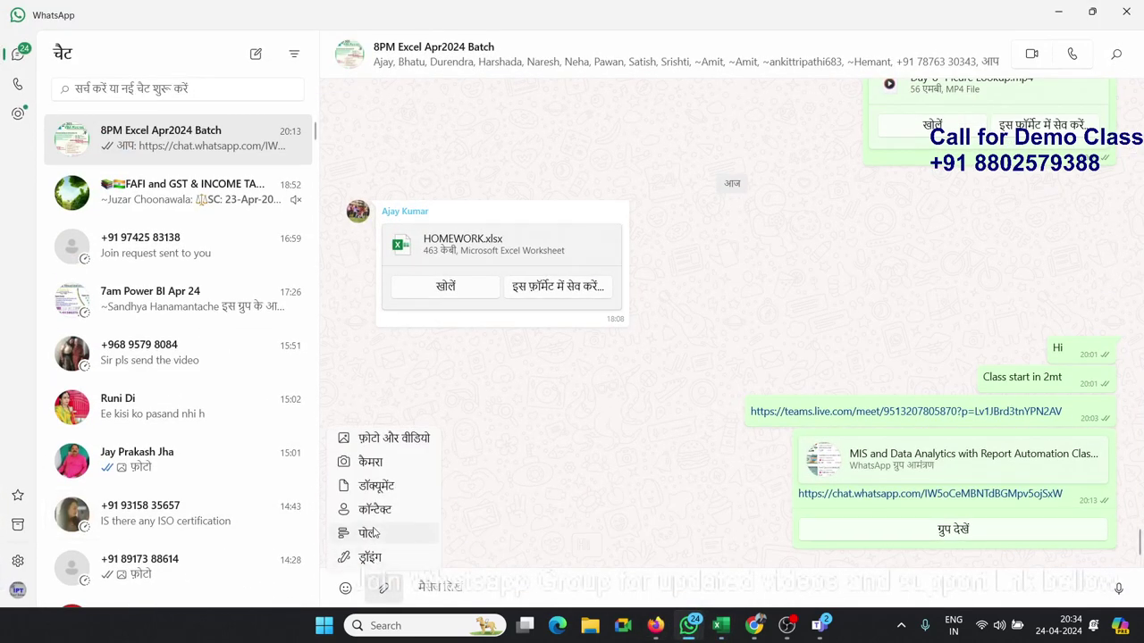
left_click(366, 485)
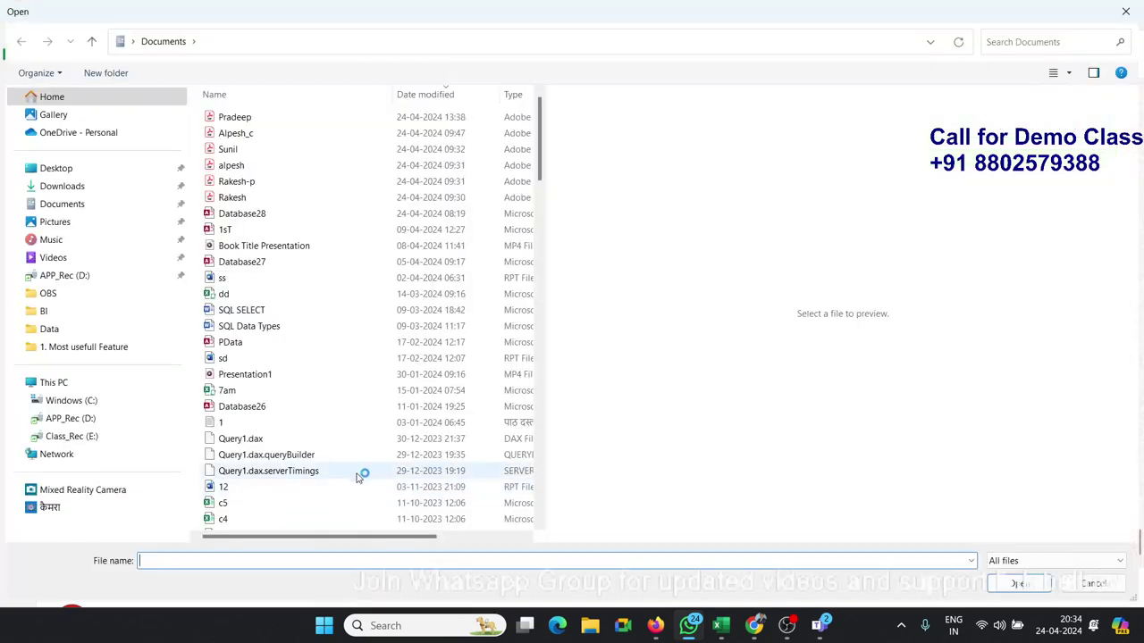
left_click(91, 441)
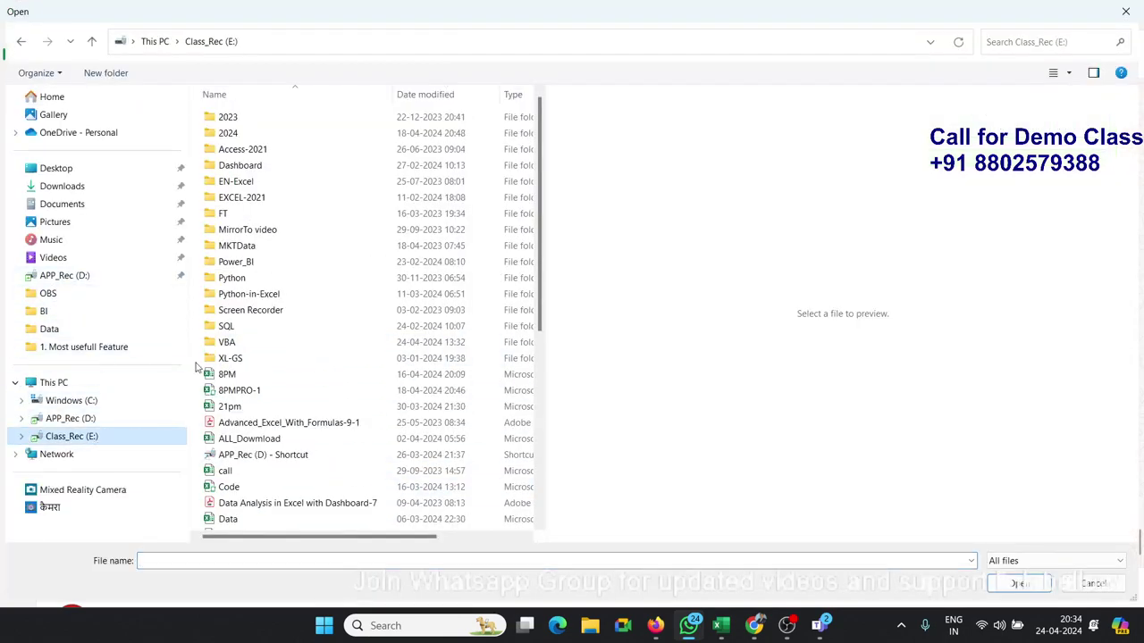
double_click(261, 198)
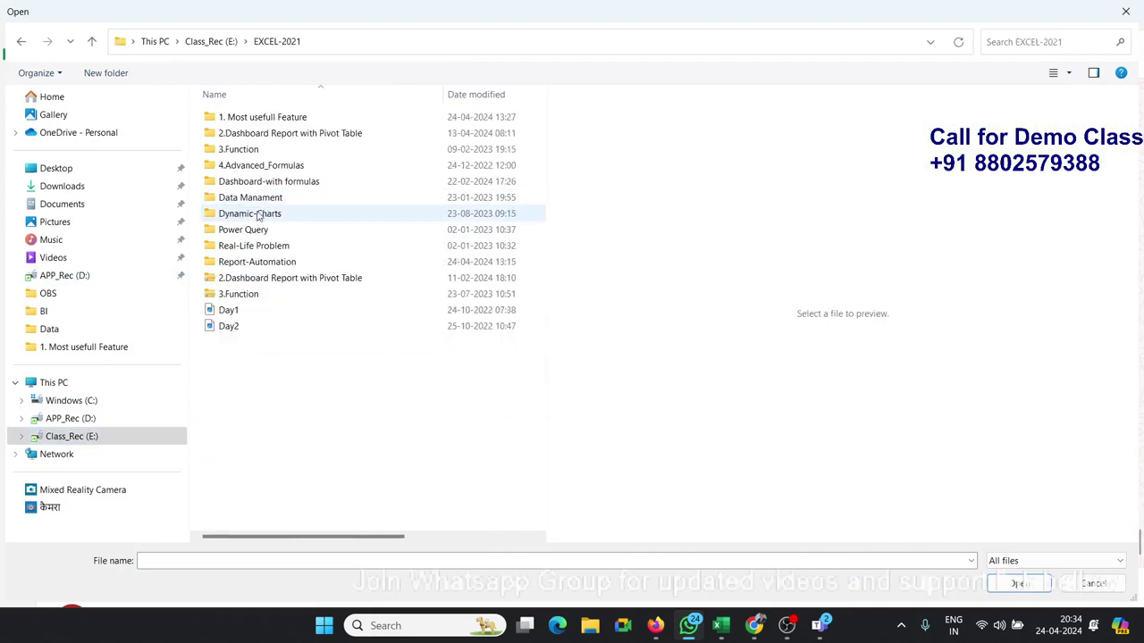
double_click(261, 117)
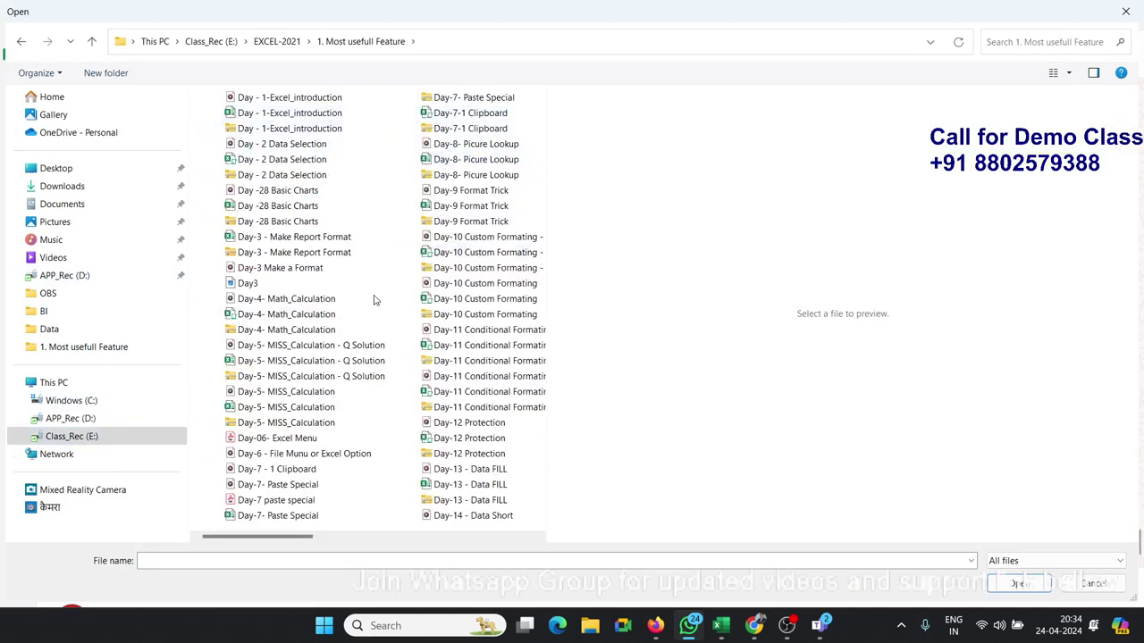
Step: Select the Day-10 Custom Formating and Day-11 Conditional Formating videos and attach them
left_click(268, 360)
scroll(273, 378, "down", 3)
scroll(274, 378, "up", 3)
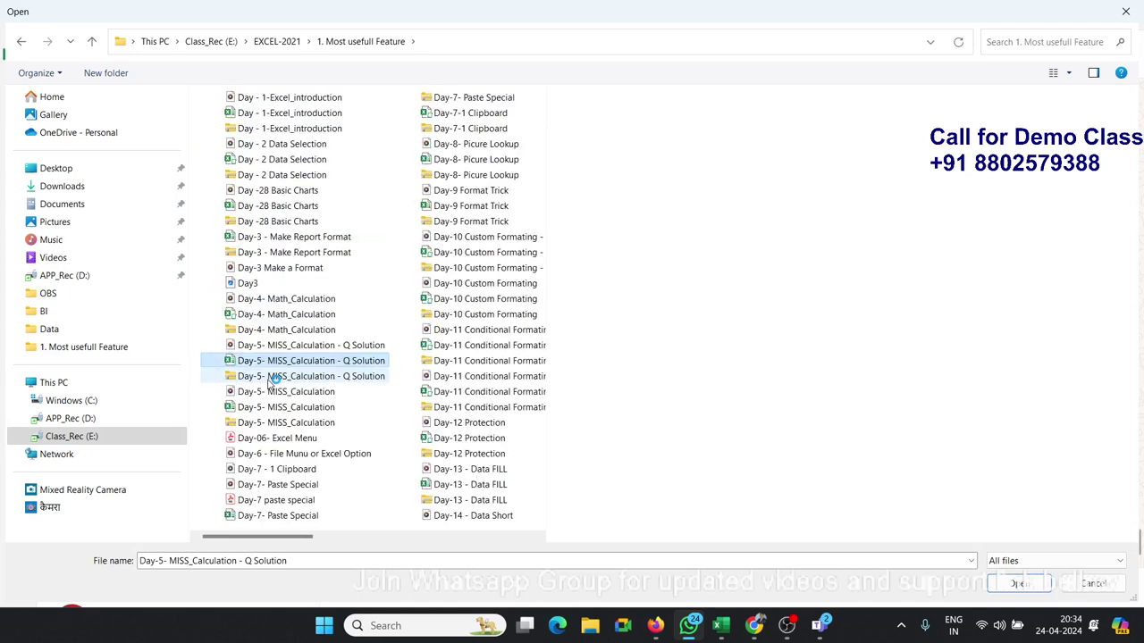
left_click(268, 240)
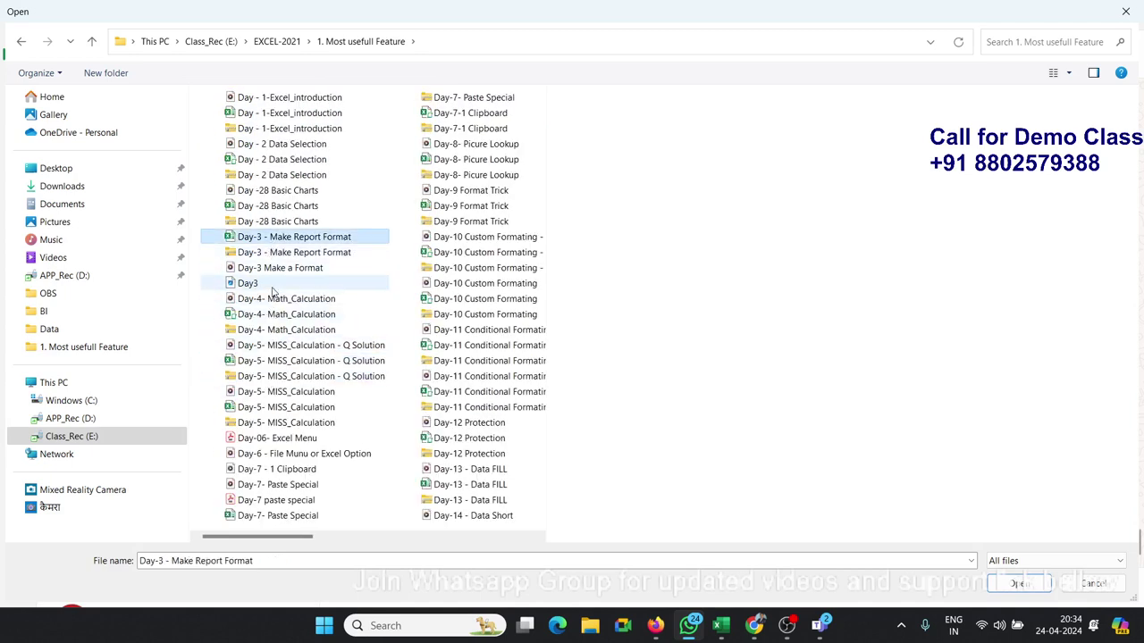
left_click(280, 329)
scroll(279, 376, "down", 3)
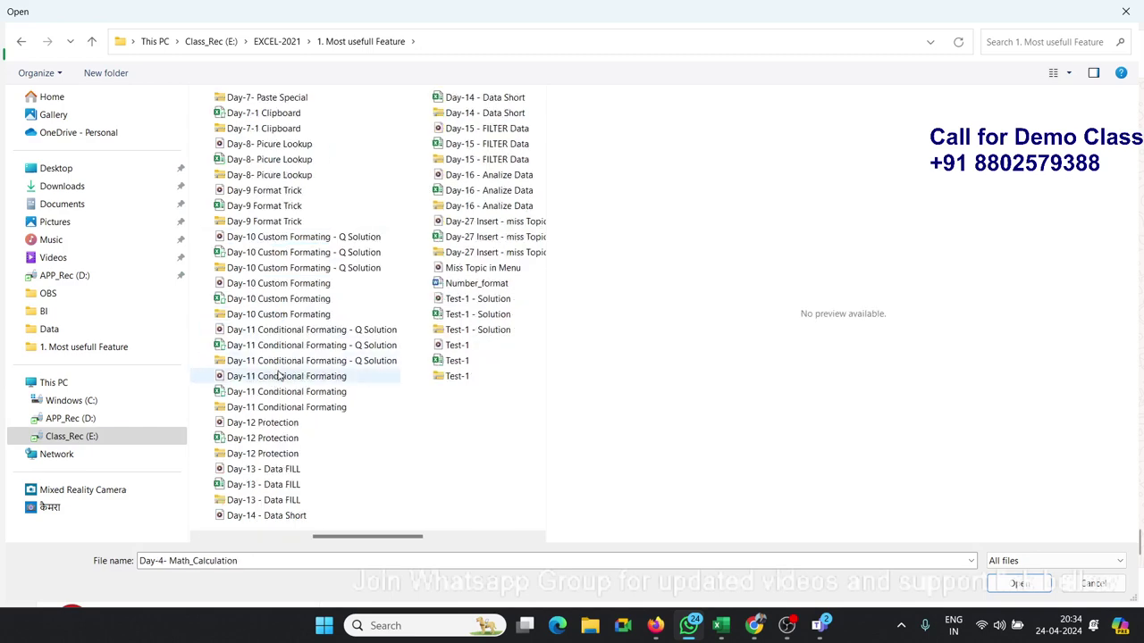
scroll(281, 366, "up", 3)
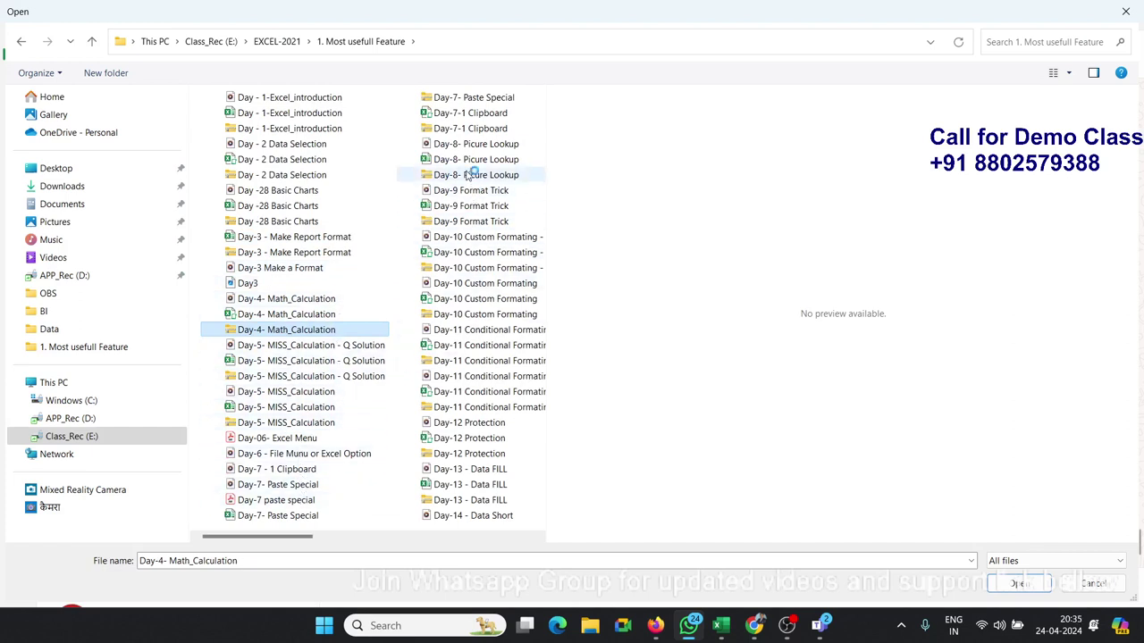
left_click(451, 237)
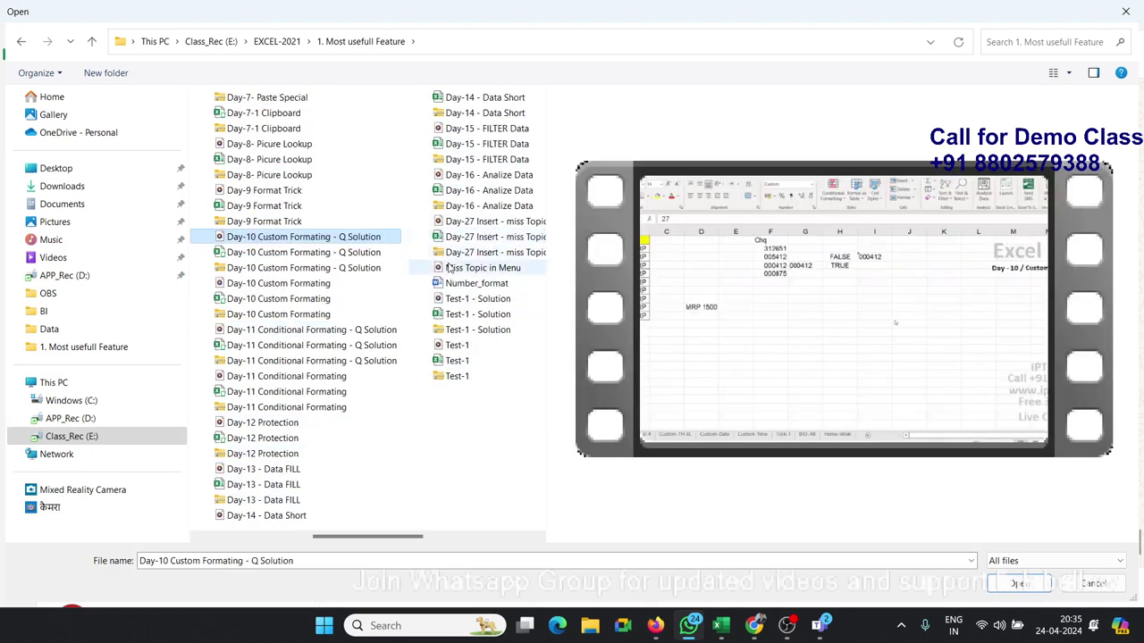
left_click(301, 284)
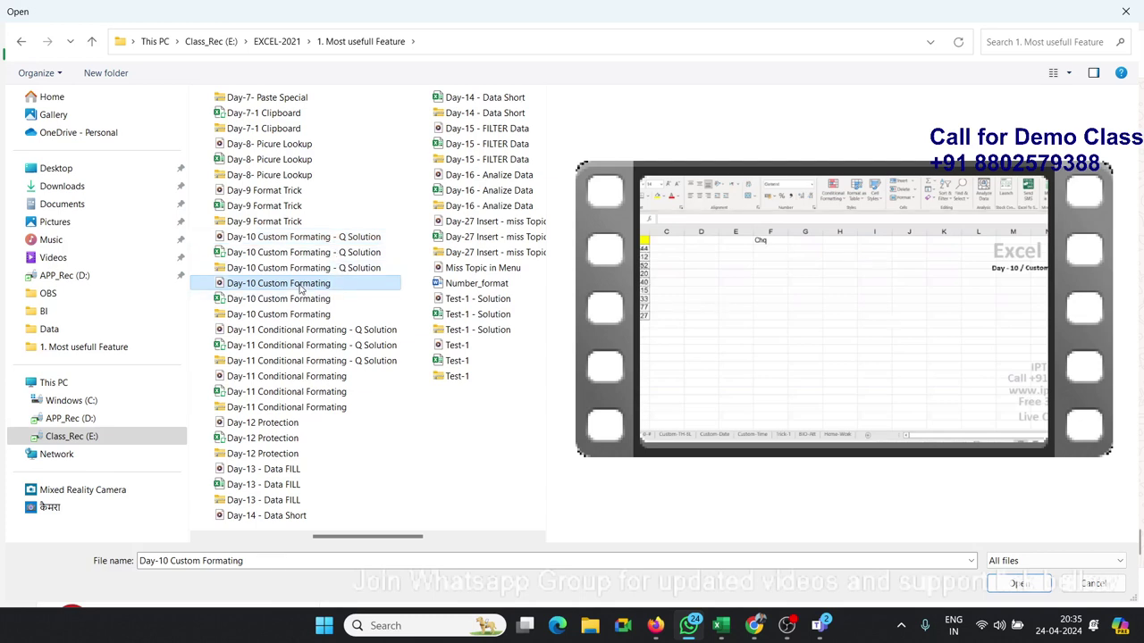
left_click(299, 377, "ctrl")
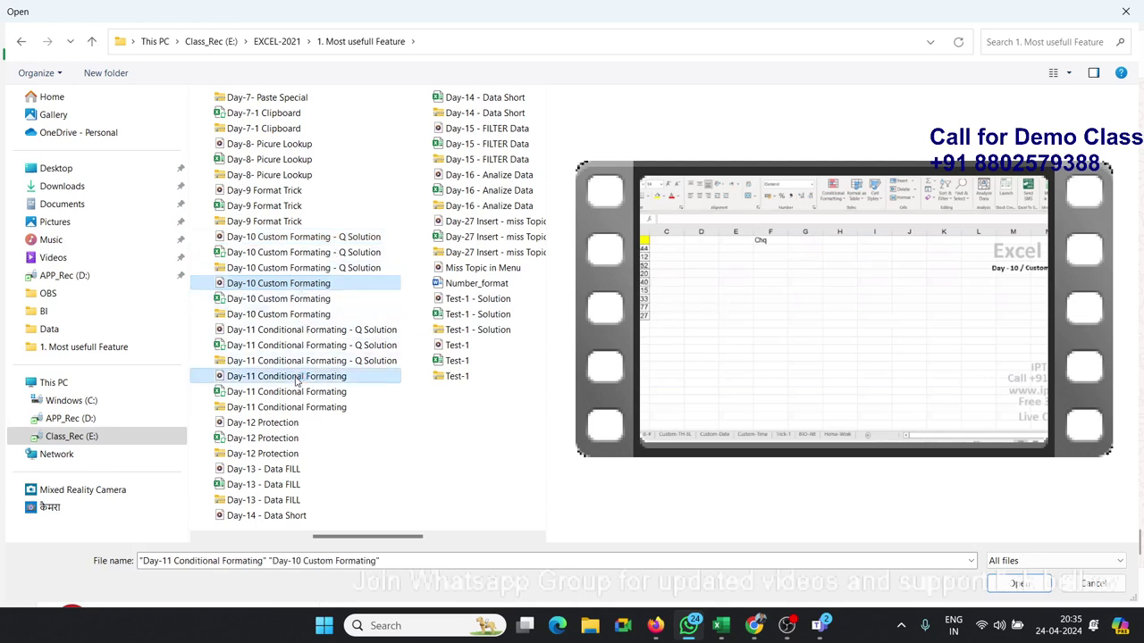
left_click(1003, 586)
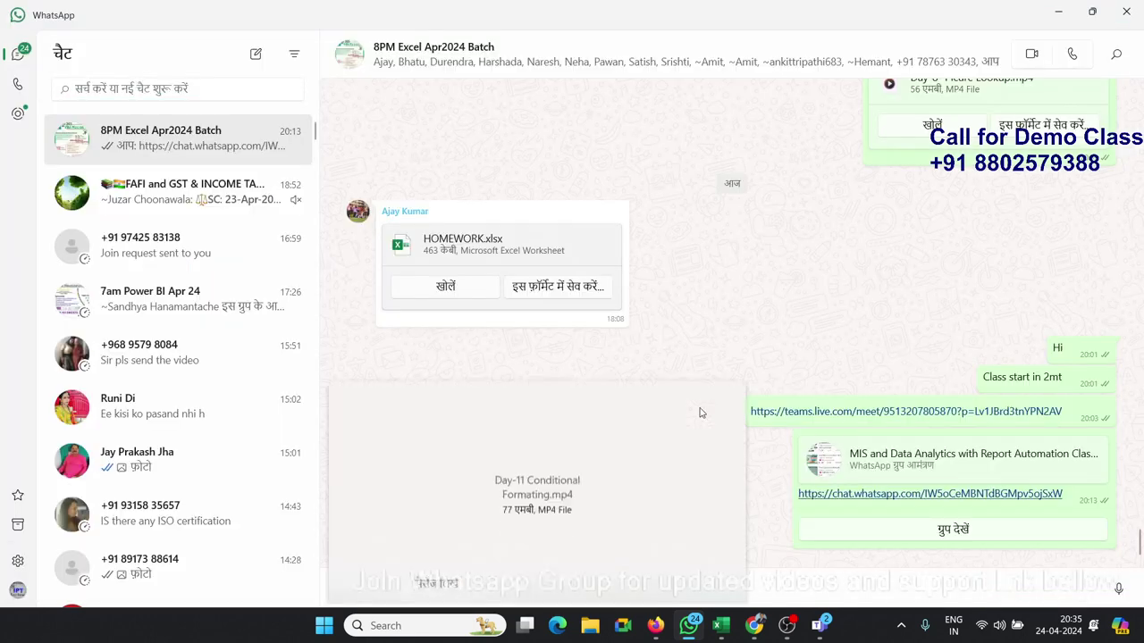
Step: Send both MP4 class videos to the group and open the shared HOMEWORK.xlsx in Excel
left_click(717, 577)
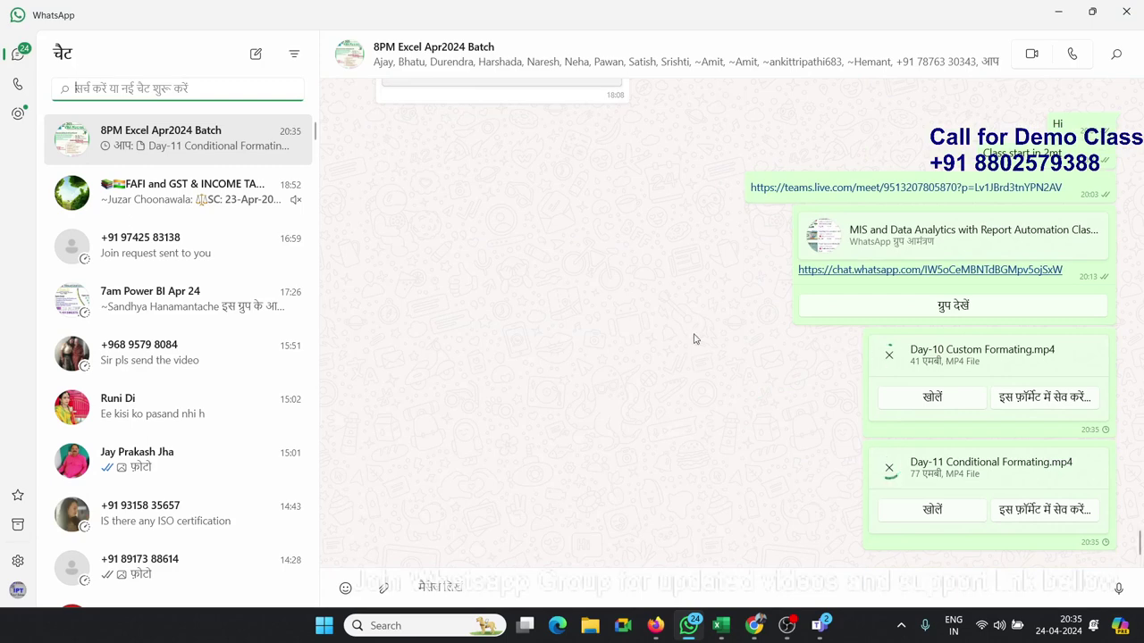
scroll(688, 342, "up", 5)
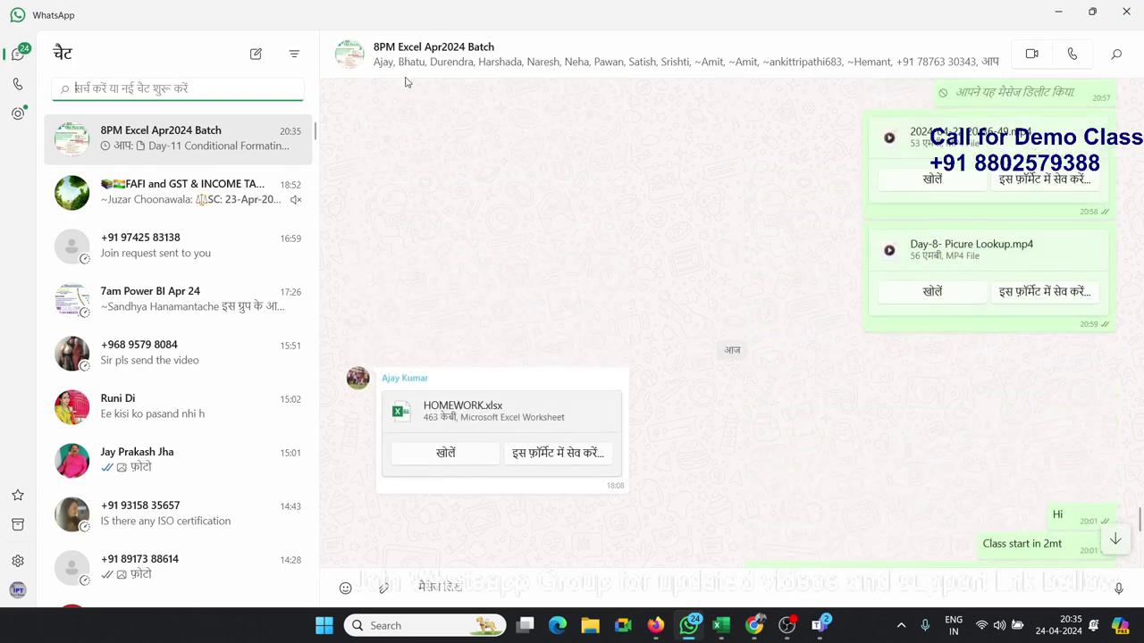
scroll(928, 432, "down", 3)
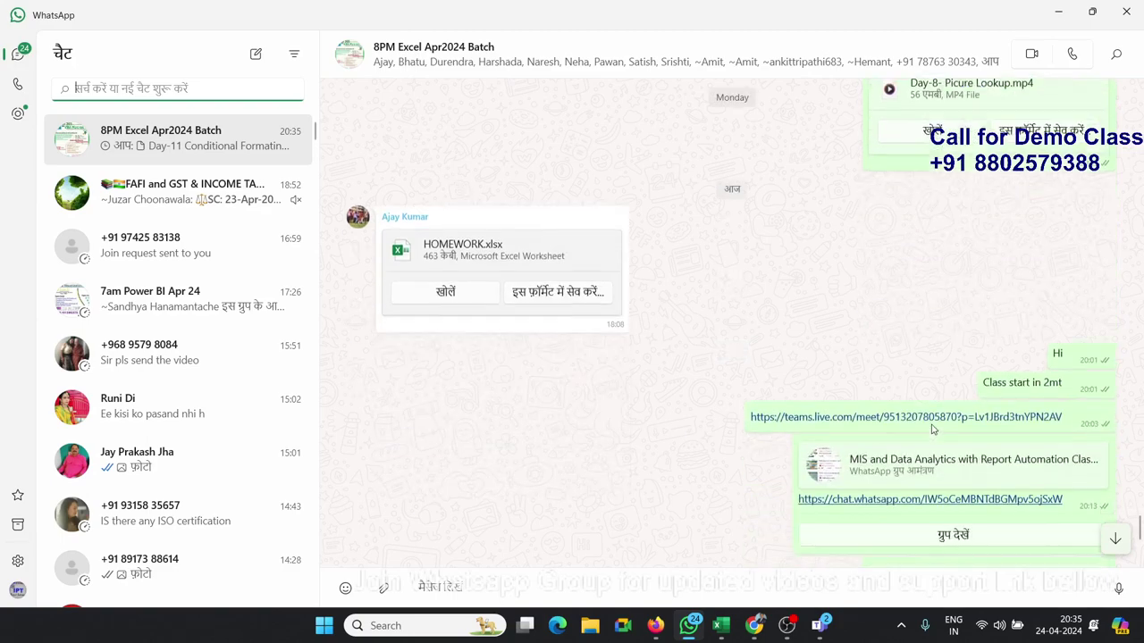
scroll(841, 390, "down", 3)
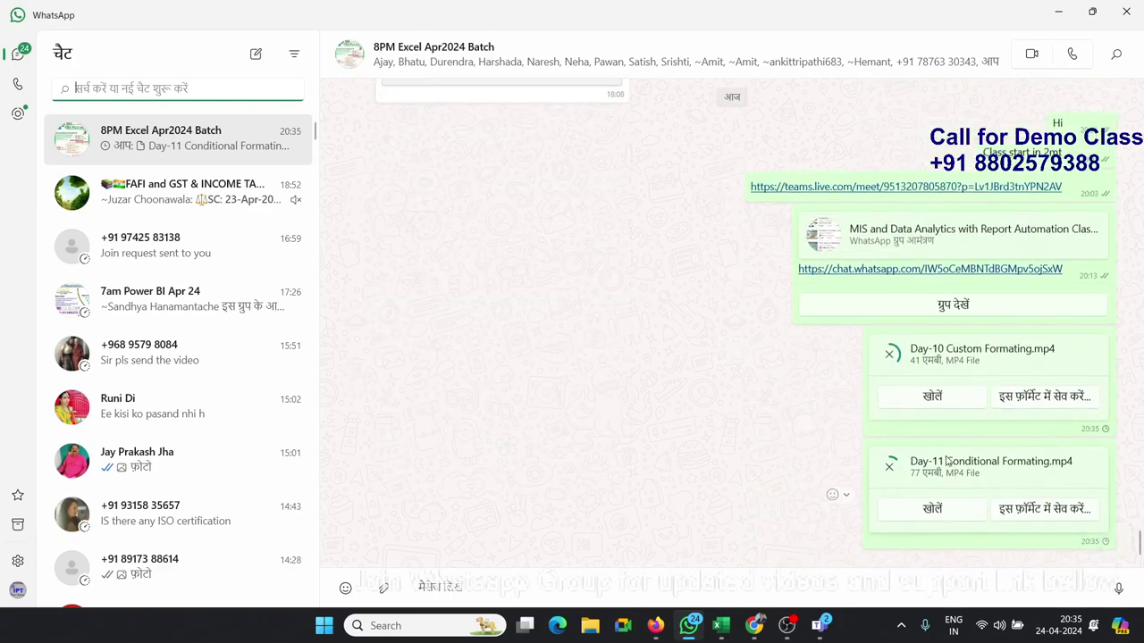
scroll(577, 391, "up", 3)
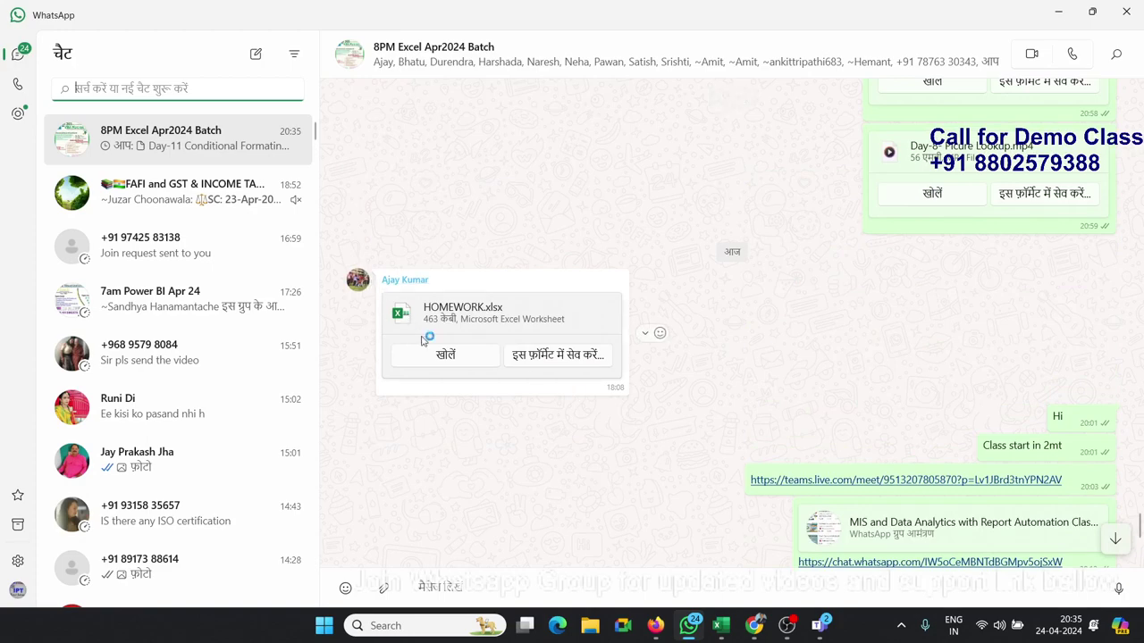
left_click(429, 361)
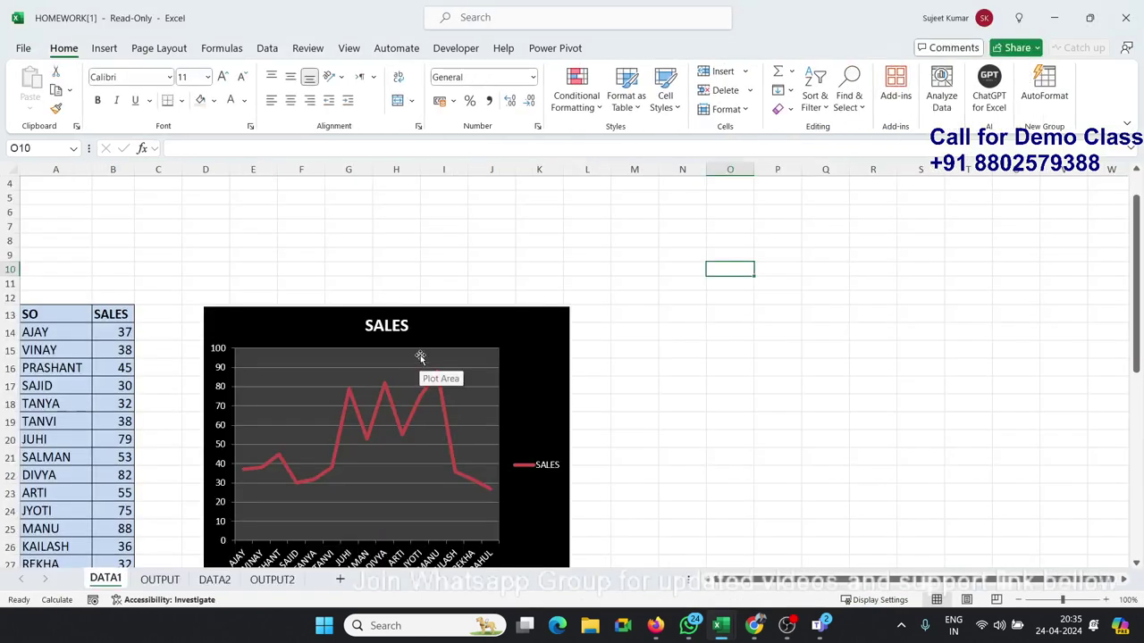
Step: On the OUTPUT sheet, switch B2's report choice to SO and then back to MONTH
left_click(528, 366)
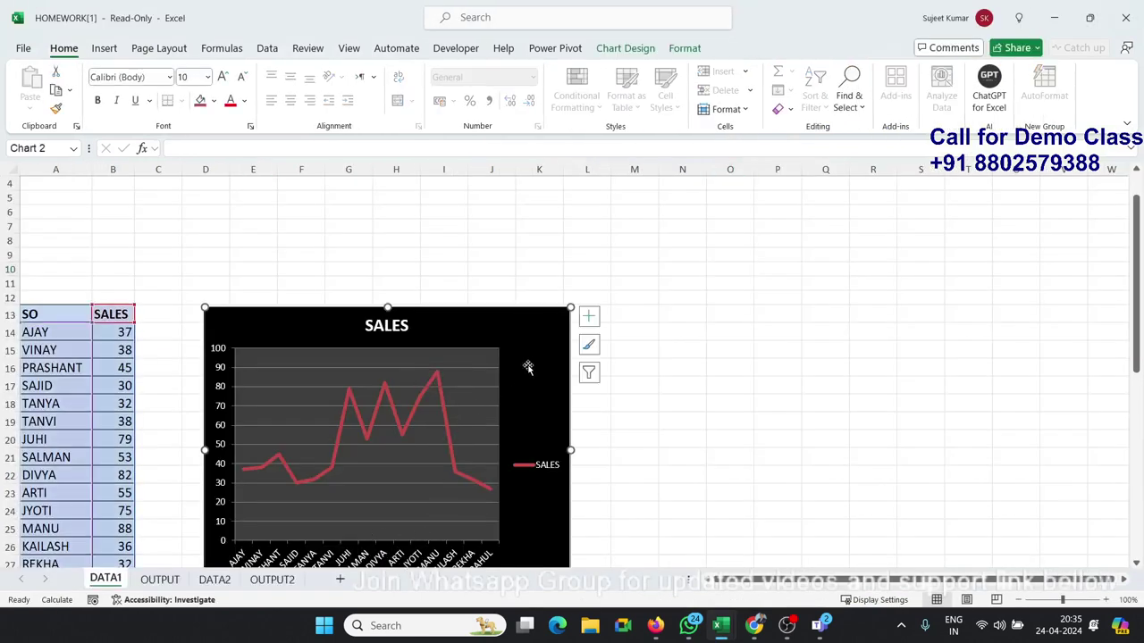
left_click(700, 360)
scroll(697, 365, "down", 3)
scroll(697, 365, "down", 2)
scroll(697, 366, "down", 2)
scroll(697, 365, "down", 2)
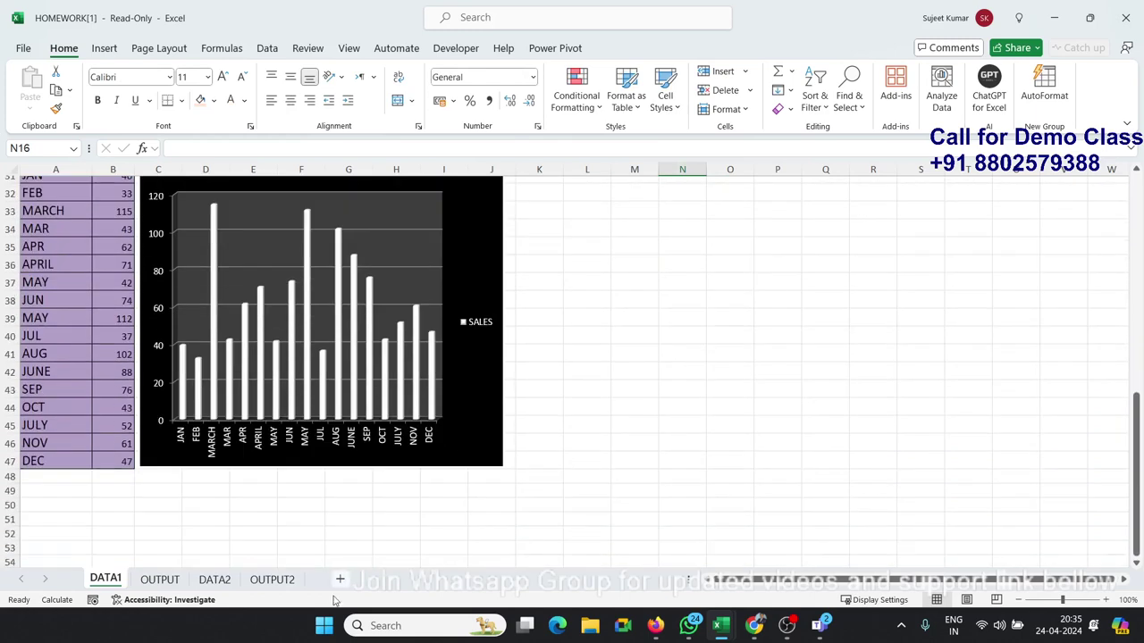
left_click(178, 585)
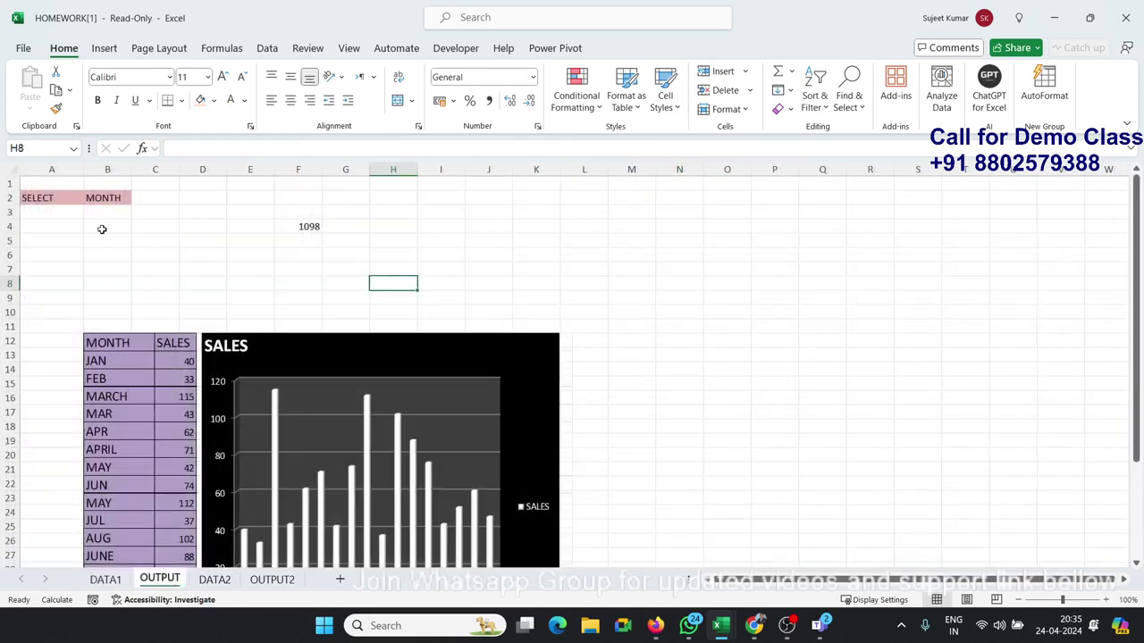
left_click(114, 197)
left_click(137, 199)
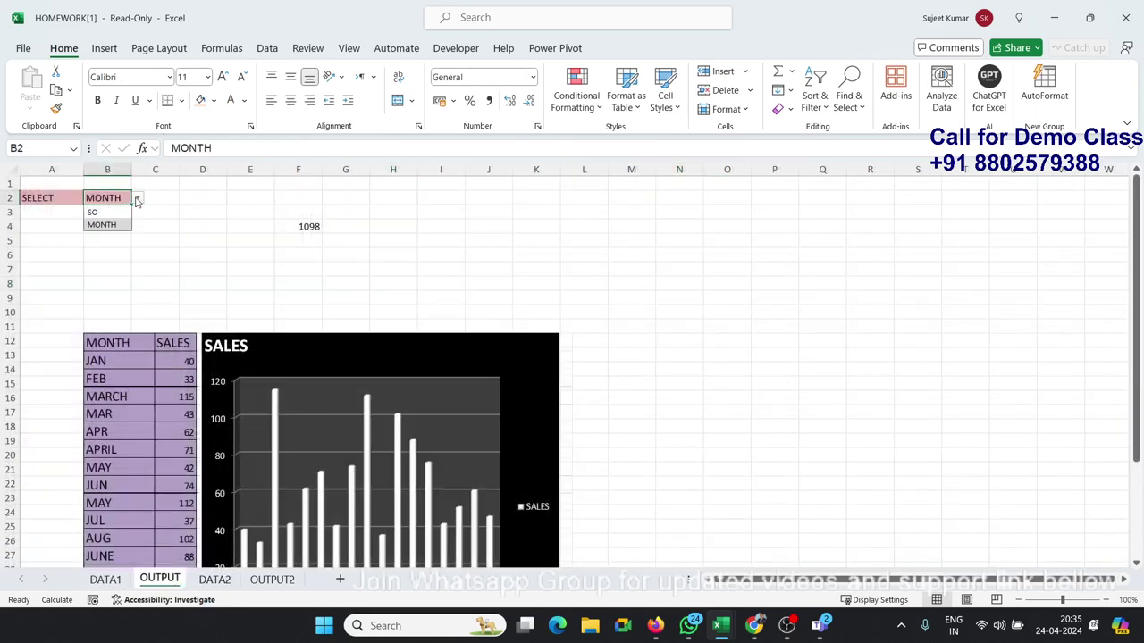
left_click(126, 212)
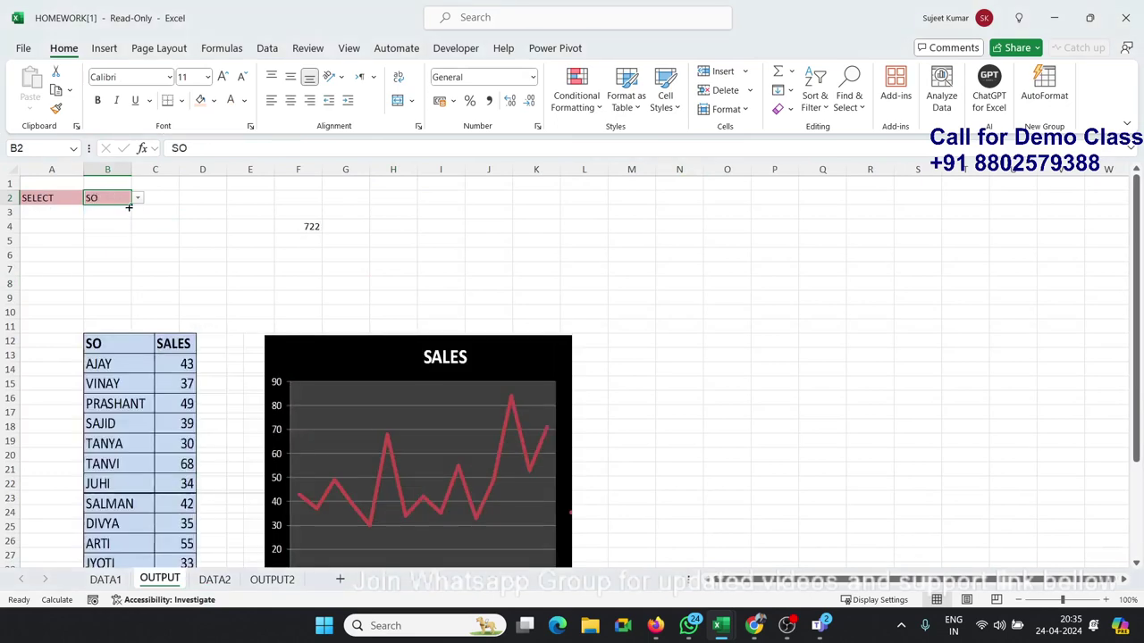
left_click(137, 197)
left_click(107, 225)
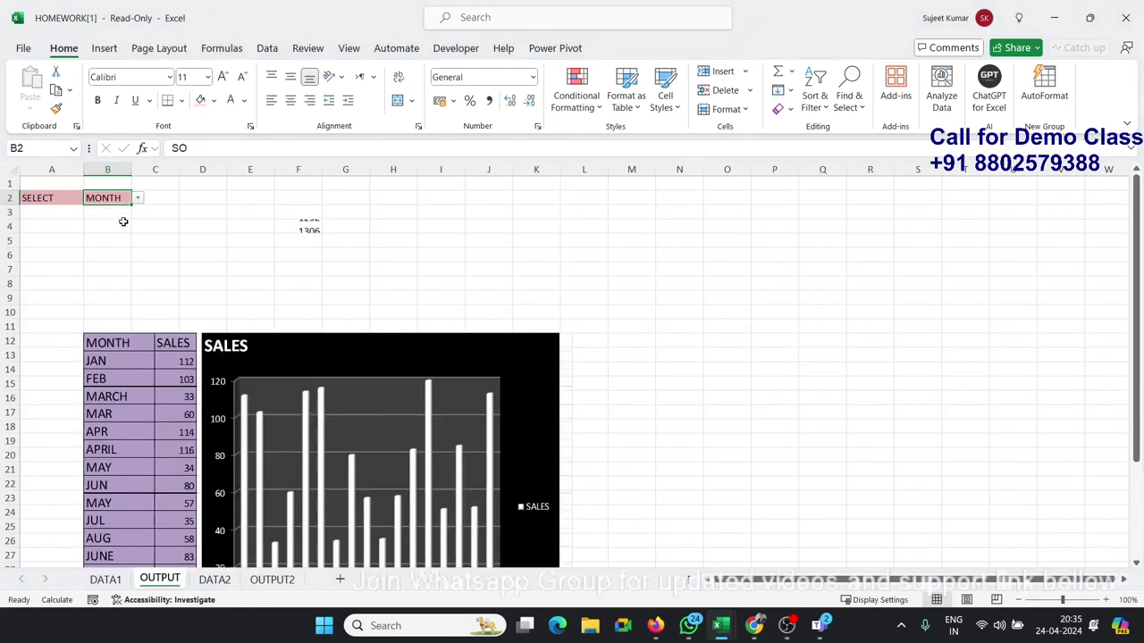
Step: On OUTPUT2, enter ID 7 in B2, making the NAME lookup return #N/A
left_click(214, 579)
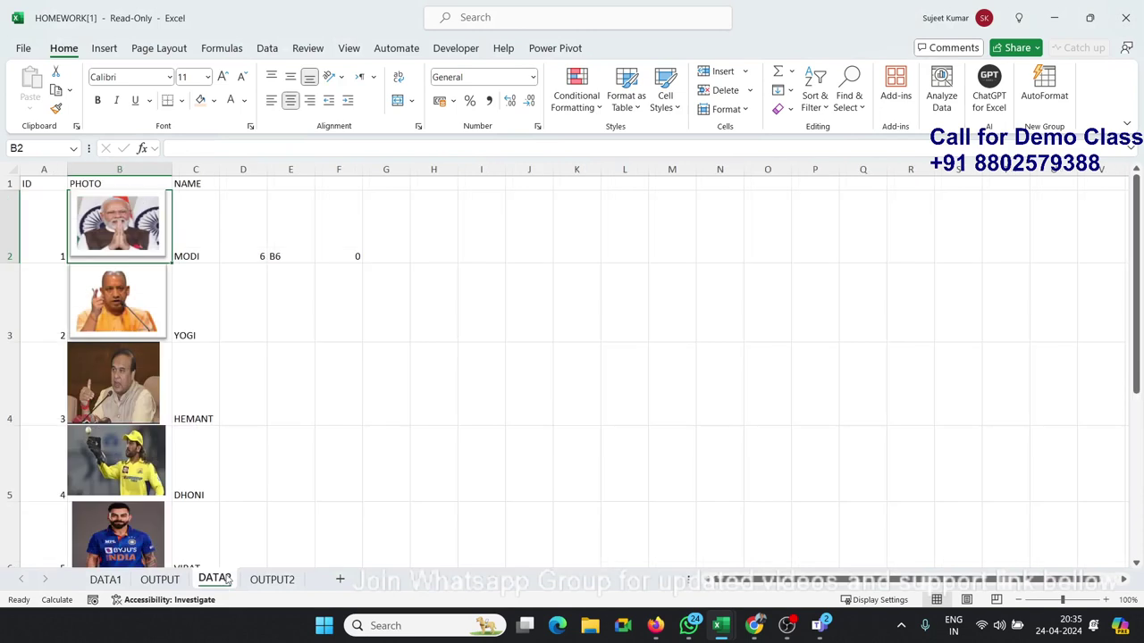
left_click(262, 580)
left_click(149, 202)
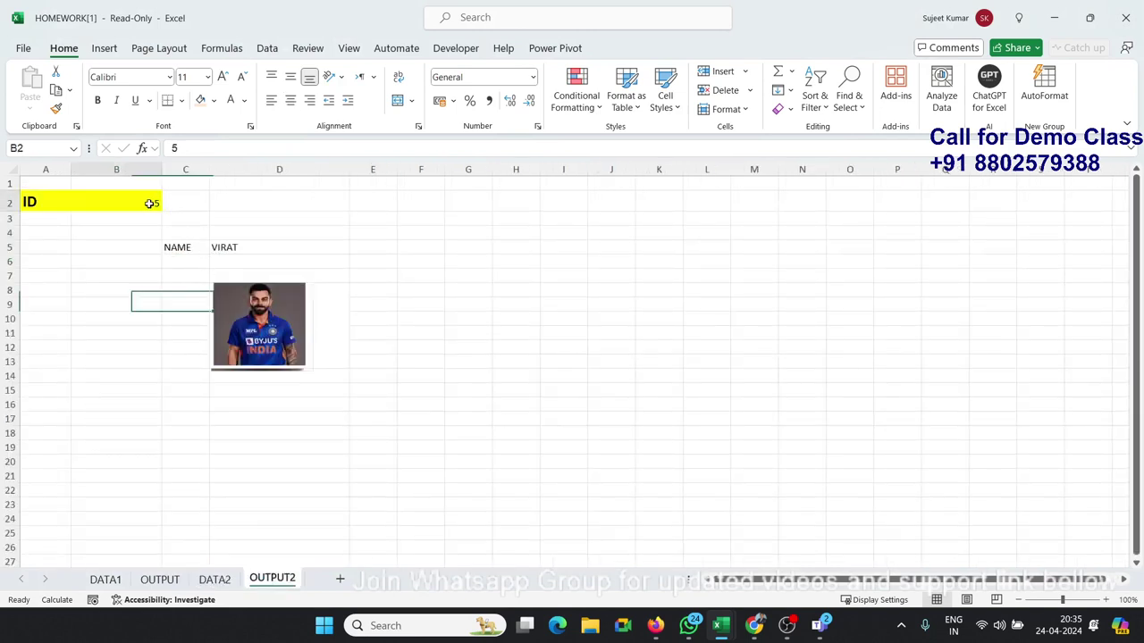
type("7")
key("Return")
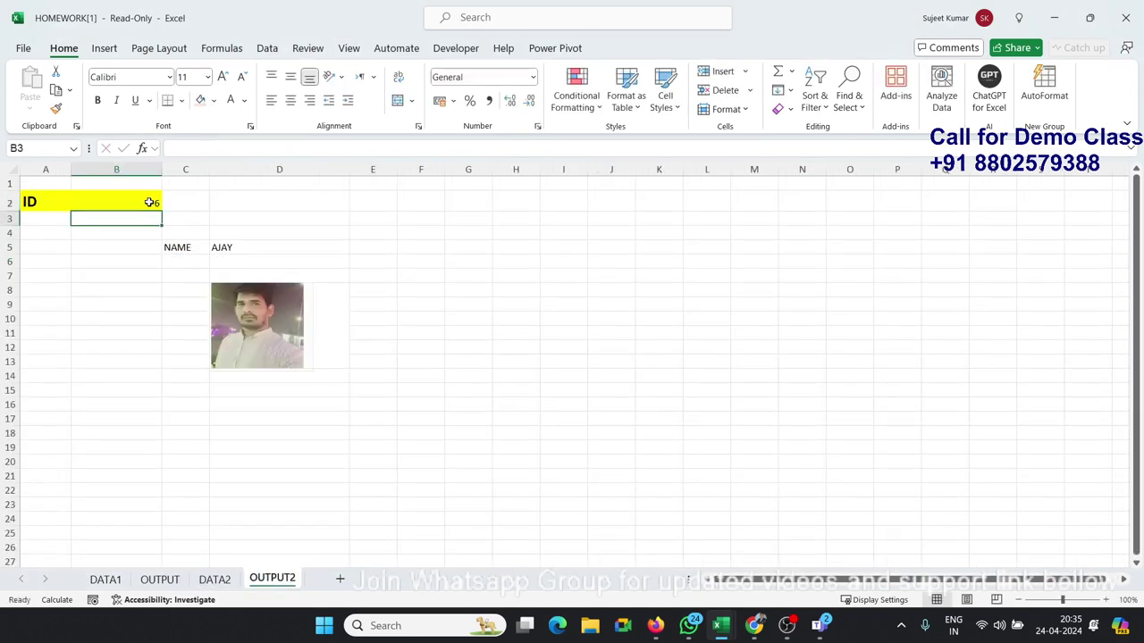
left_click(152, 203)
type("7")
key("Return")
left_click(149, 202)
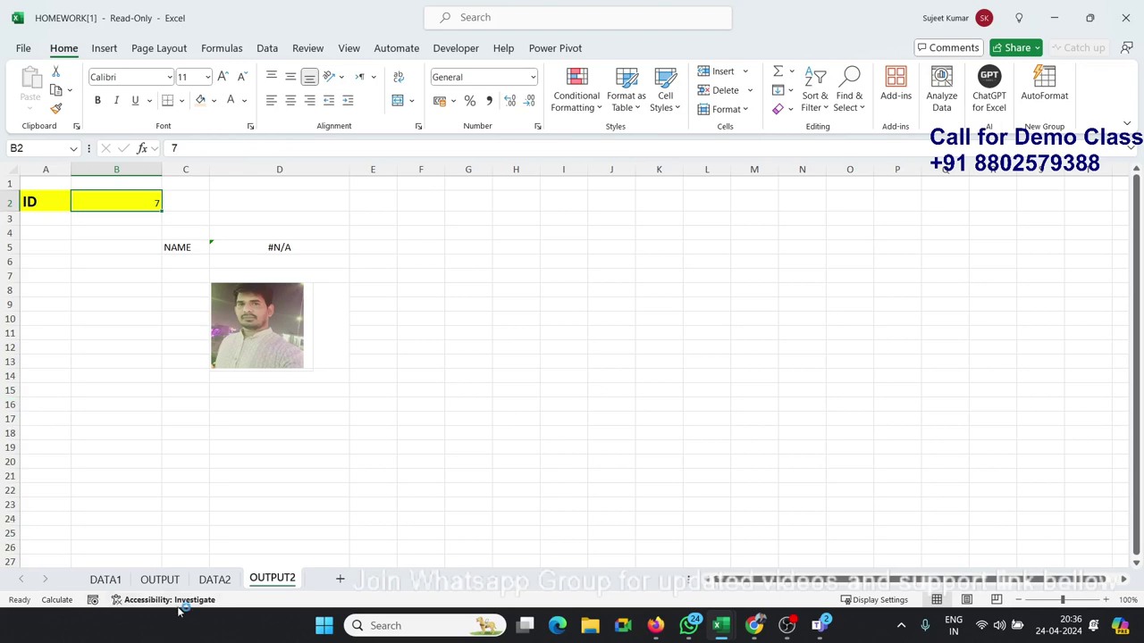
Step: Glance at DATA2, then inspect the photo's =PHOTO formula and D5's name lookup on OUTPUT2
left_click(214, 579)
scroll(182, 497, "down", 3)
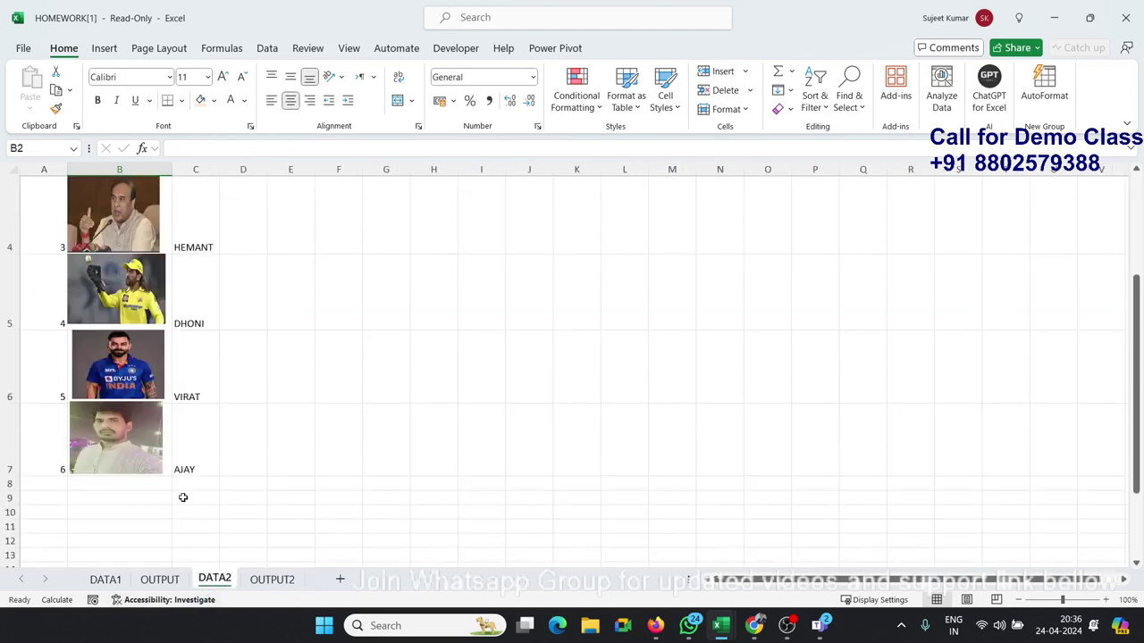
scroll(182, 496, "up", 3)
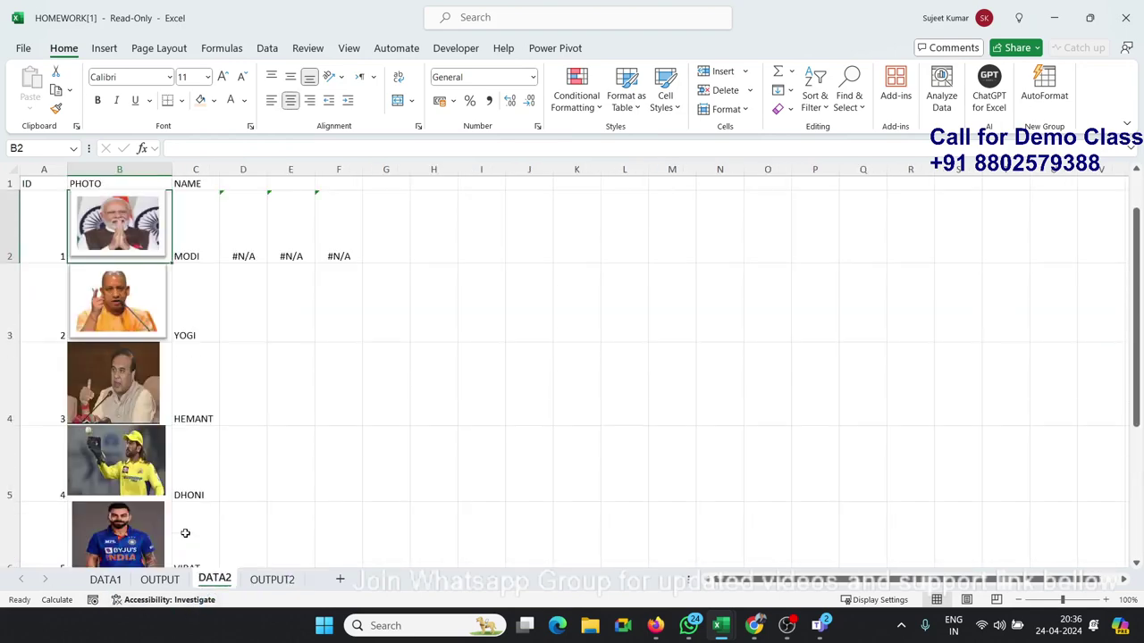
left_click(277, 581)
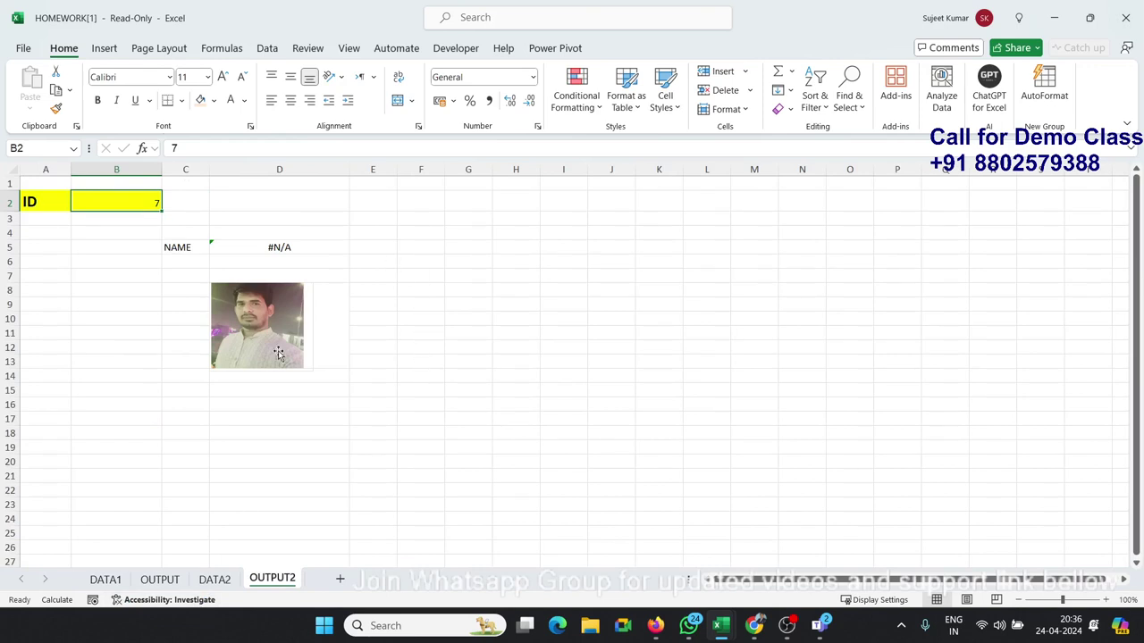
left_click(270, 420)
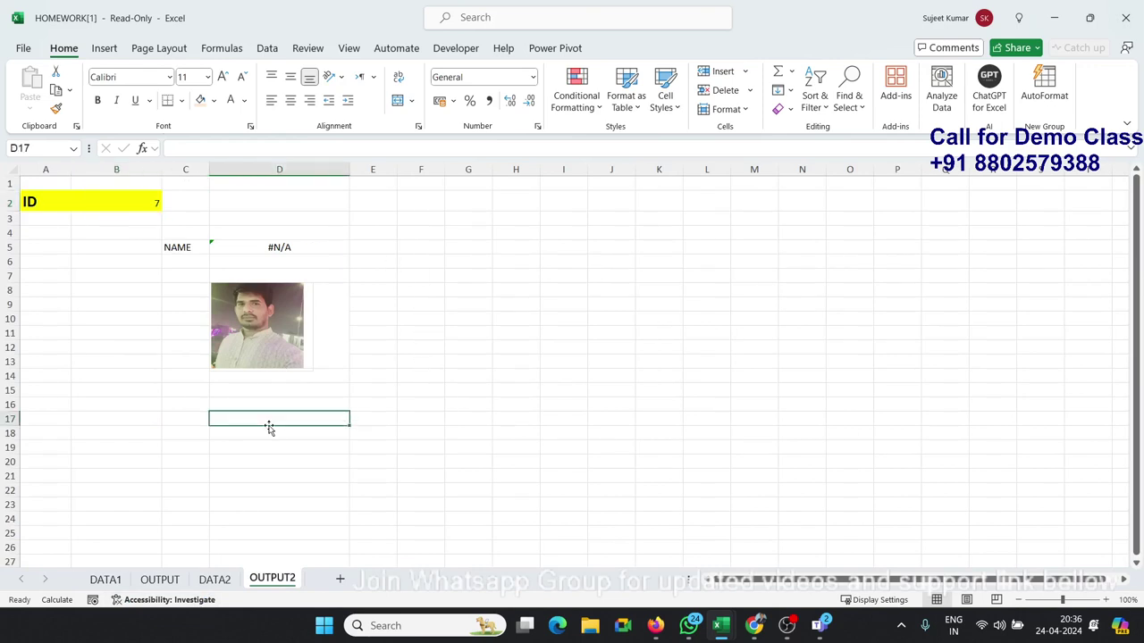
left_click(282, 366)
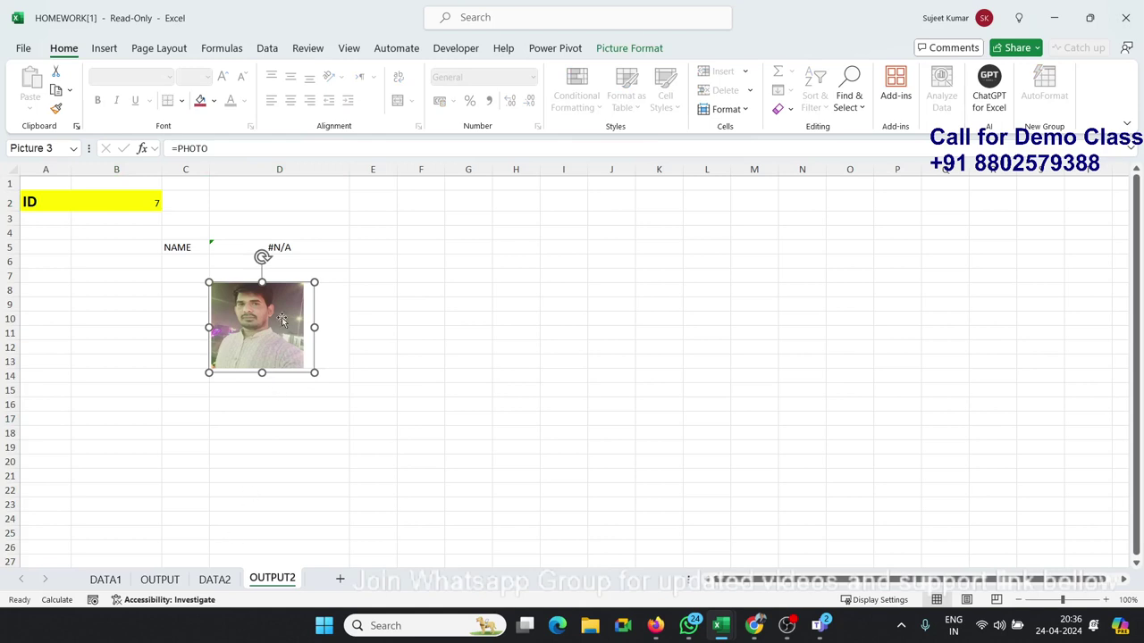
left_click(289, 247)
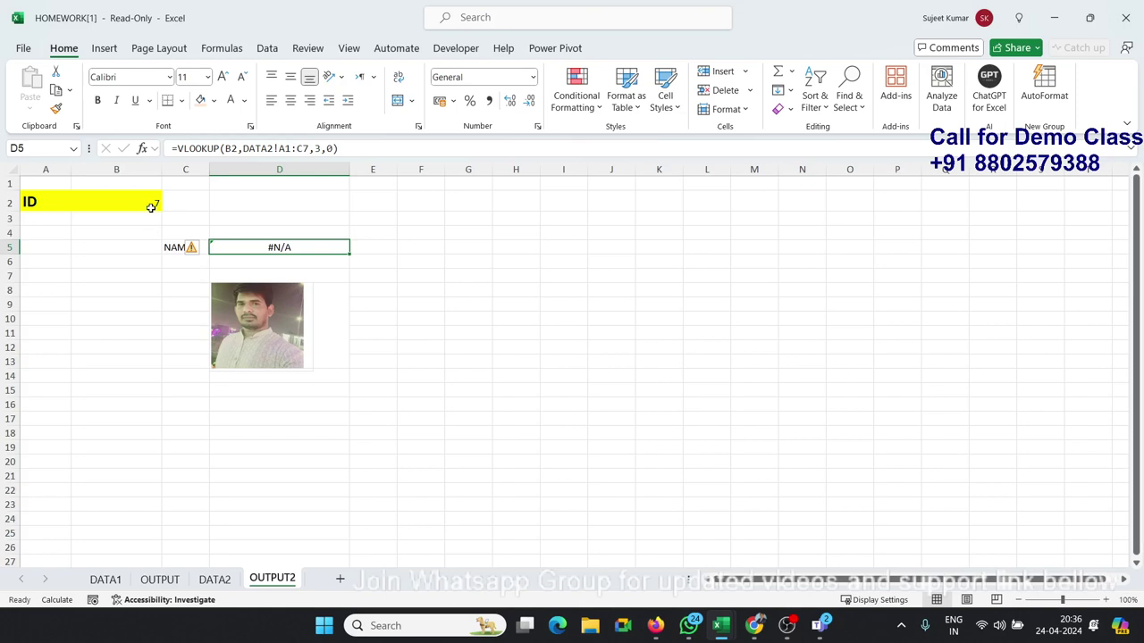
Step: Reselect and deselect the photo while switching between the Formulas and Page Layout ribbon tabs
left_click(274, 321)
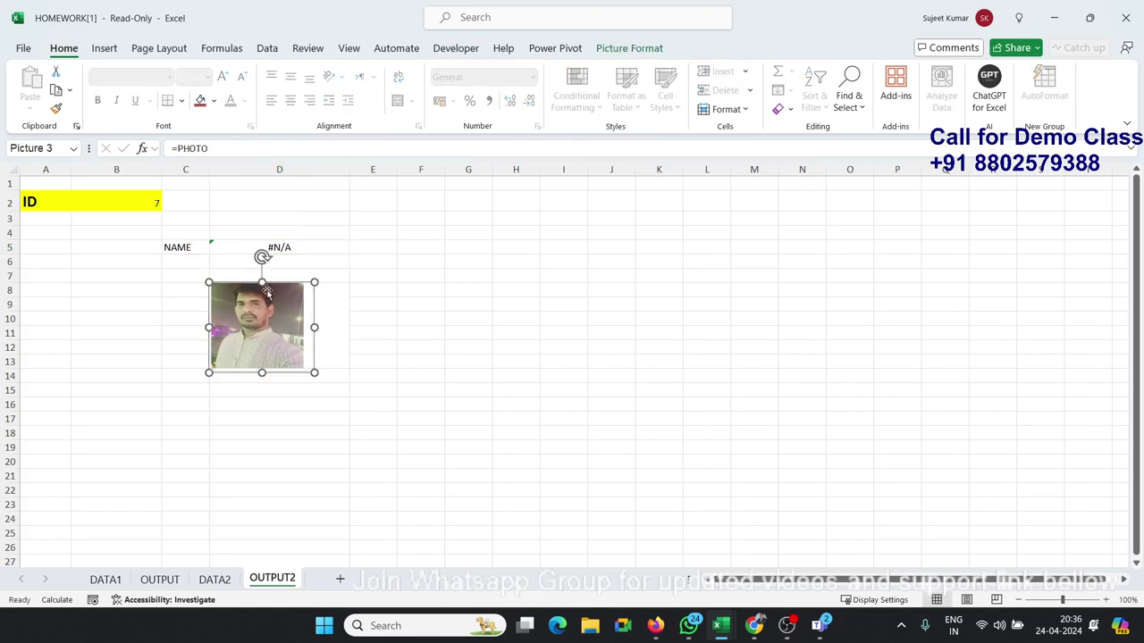
left_click(618, 186)
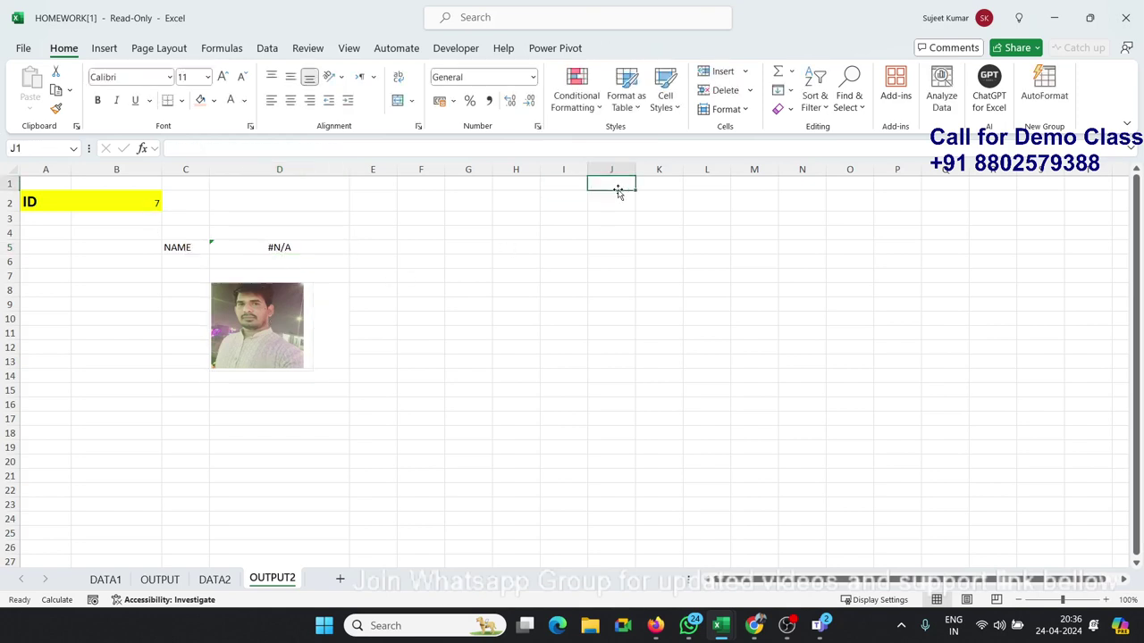
left_click(222, 50)
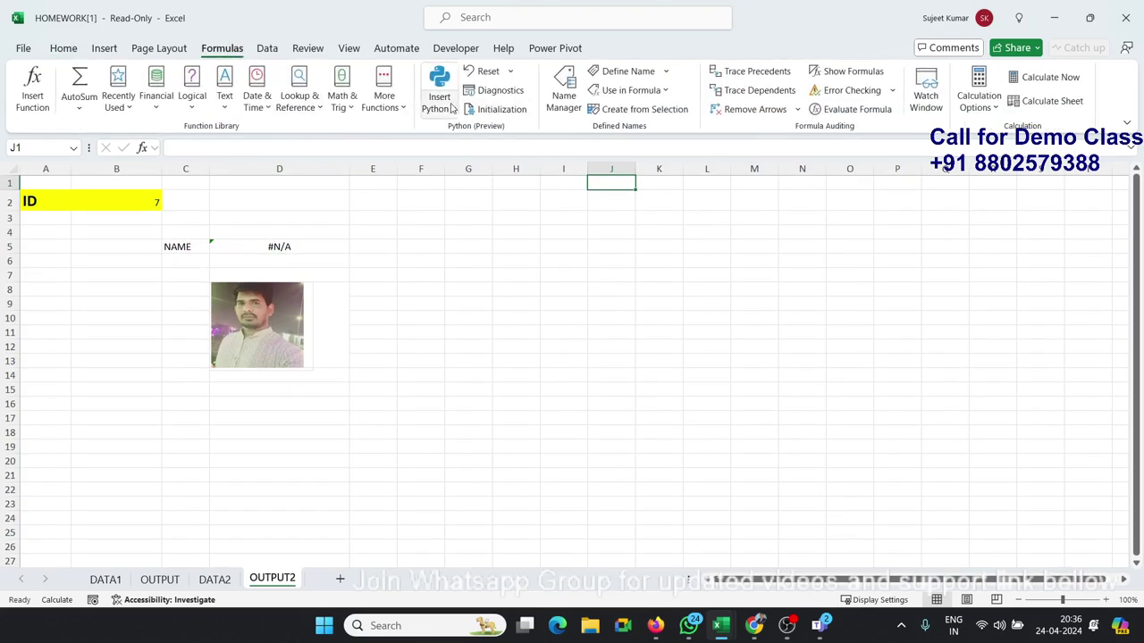
left_click(246, 329)
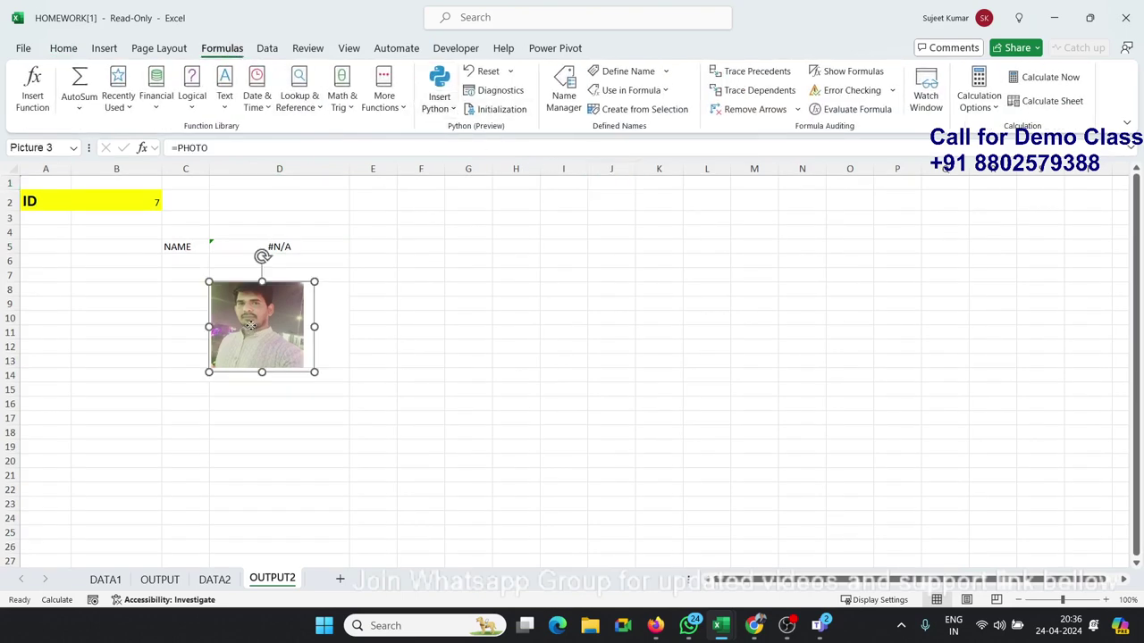
left_click(488, 287)
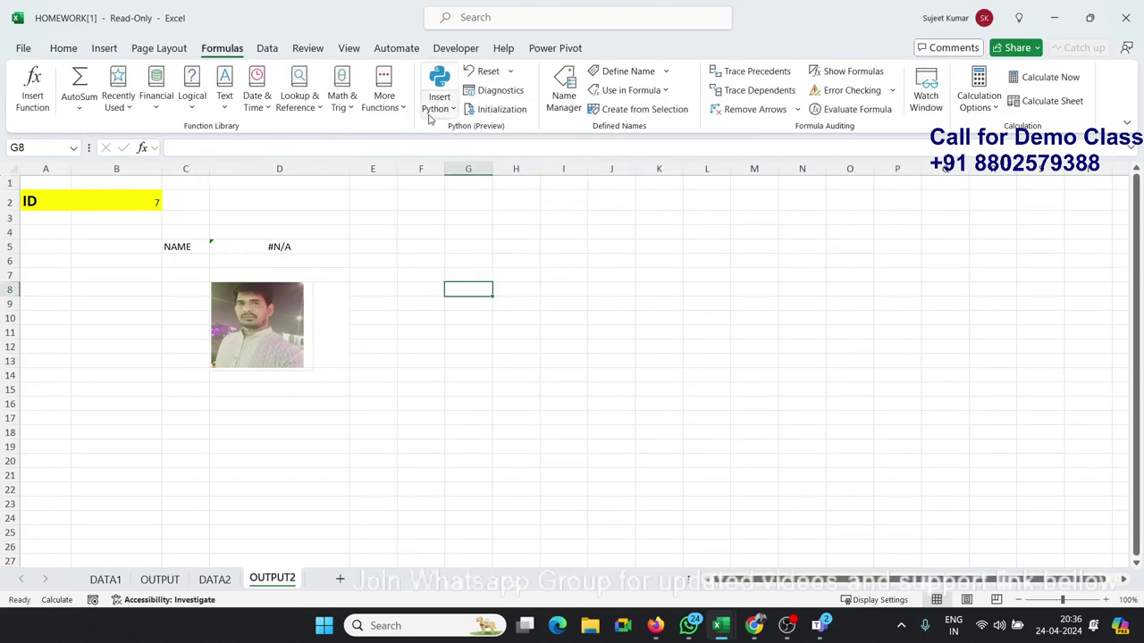
left_click(180, 50)
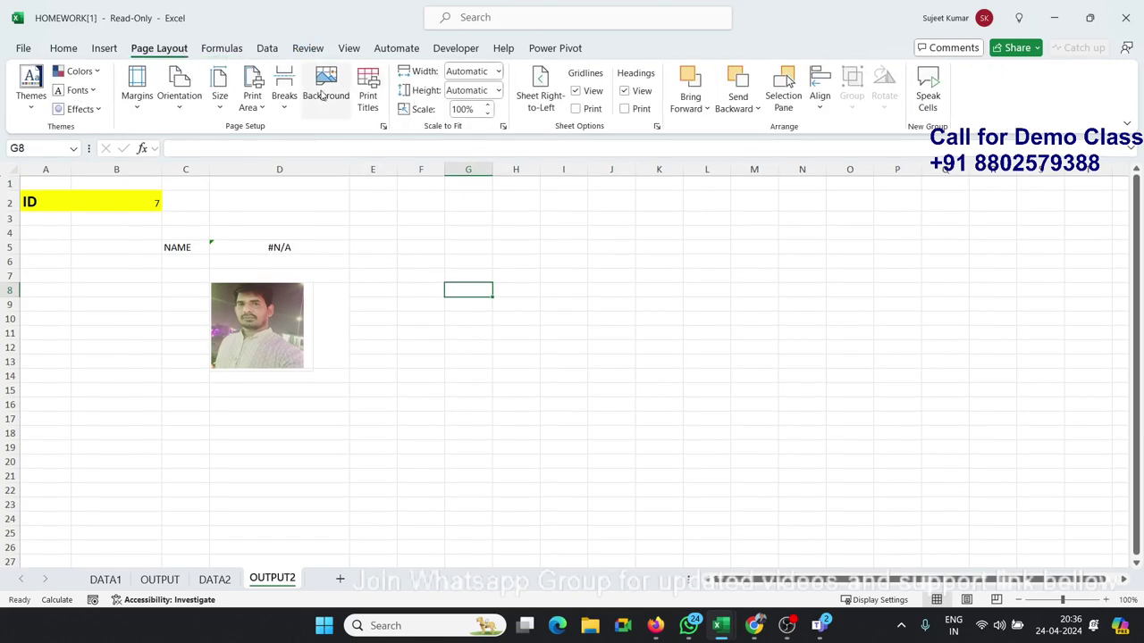
Step: Read PHOTO's INDIRECT/MATCH definition in Name Manager, then close the dialog
left_click(222, 48)
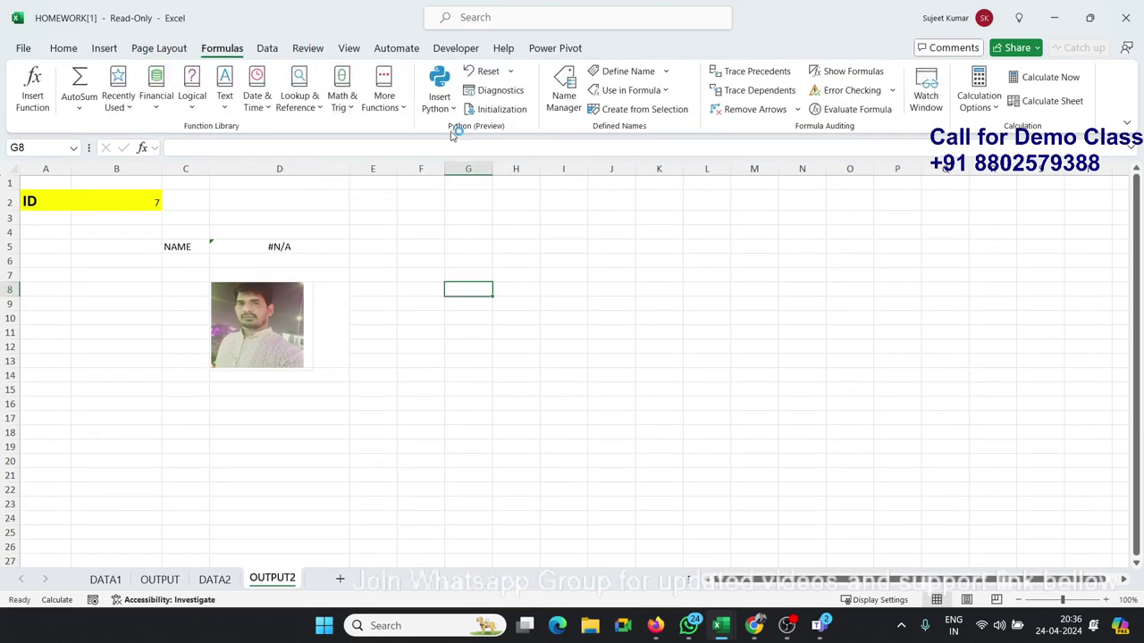
left_click(565, 97)
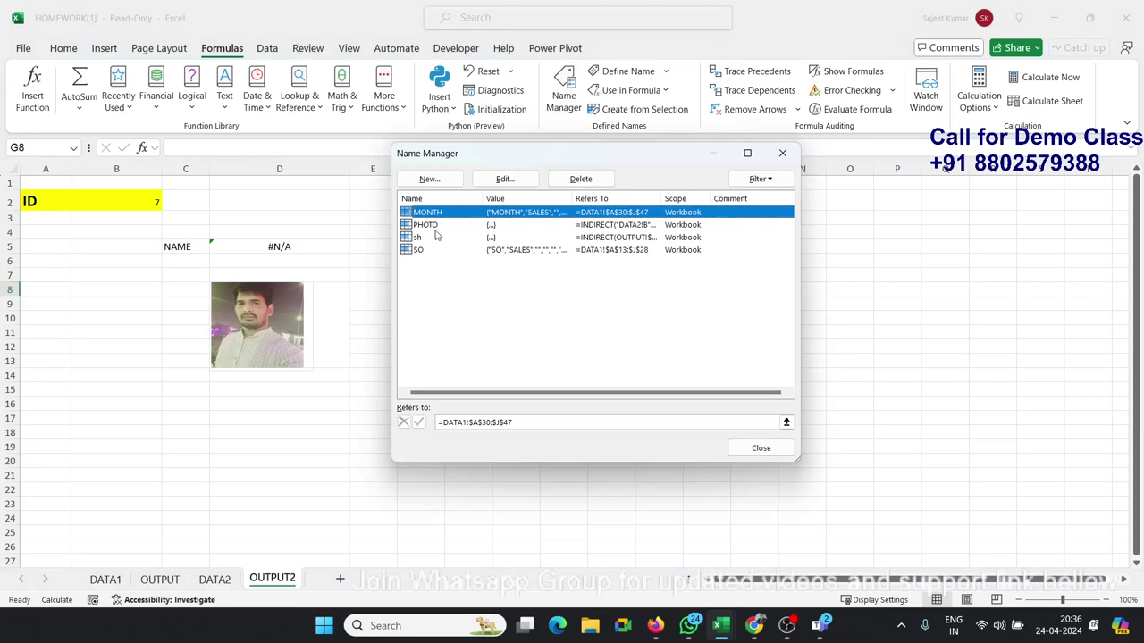
left_click(427, 224)
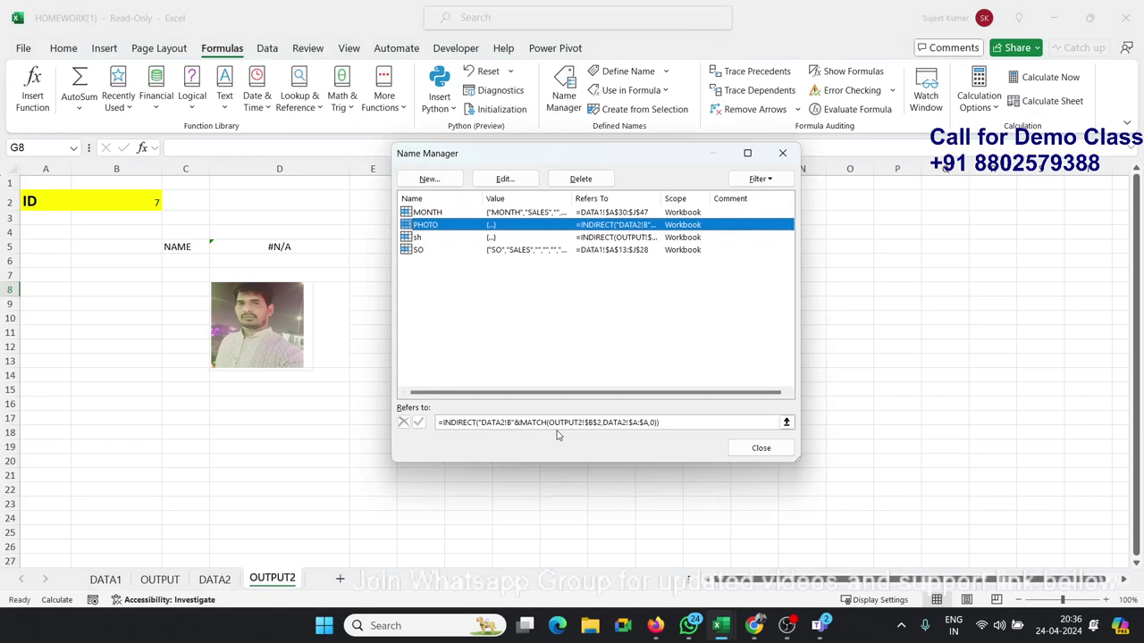
left_click(790, 454)
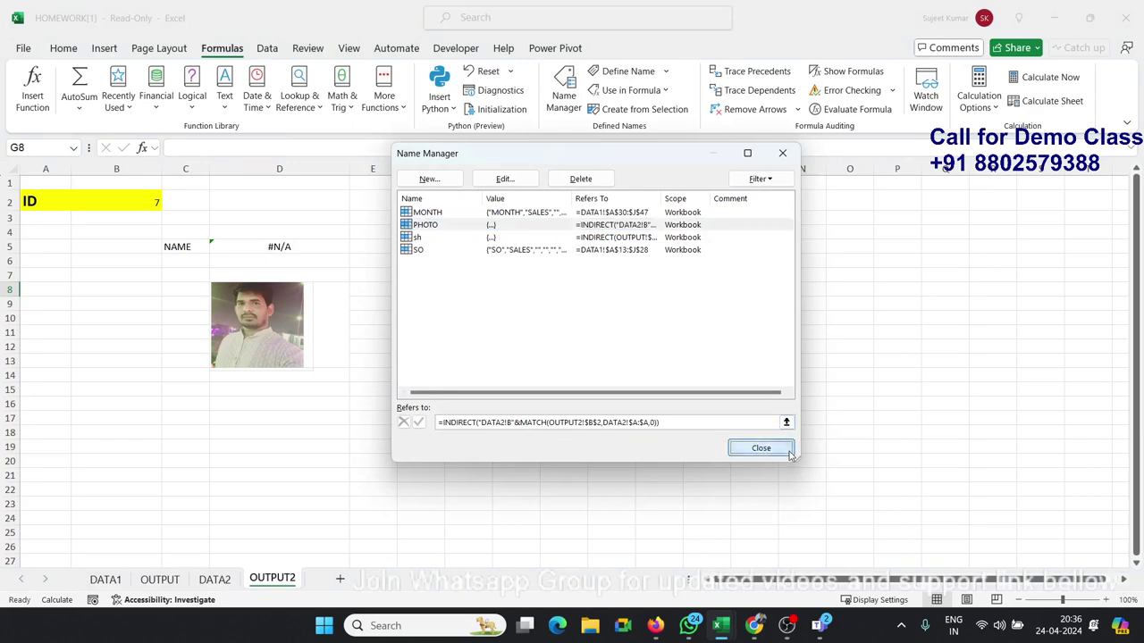
Step: On DATA2, inspect the helper formulas in D2 (MATCH), E2 and F2 (INDIRECT)
left_click(212, 578)
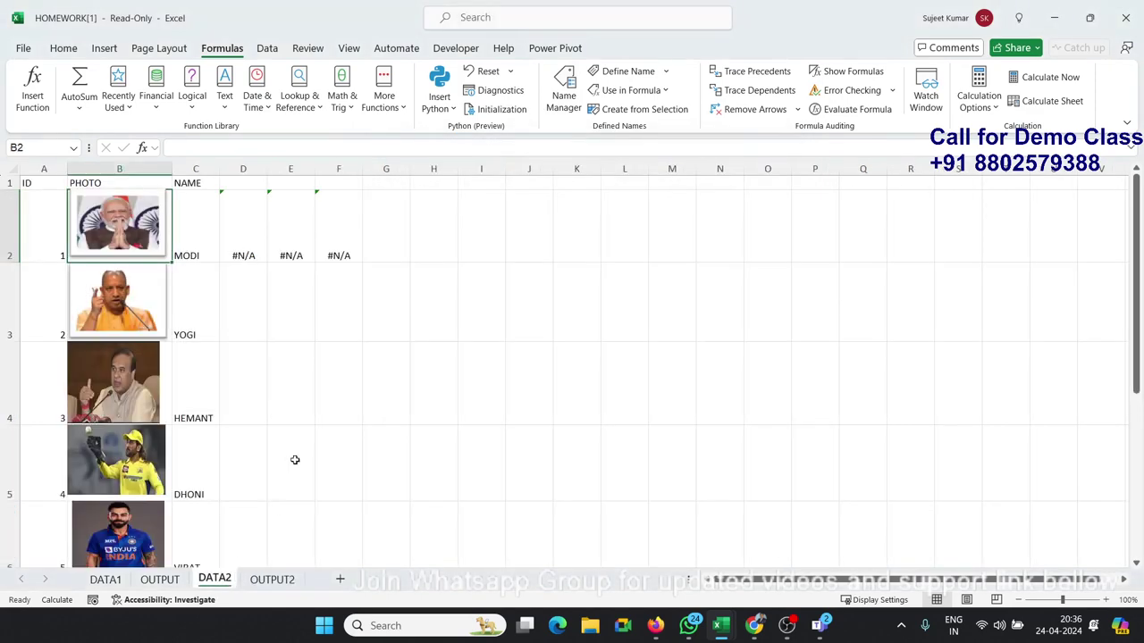
left_click(245, 235)
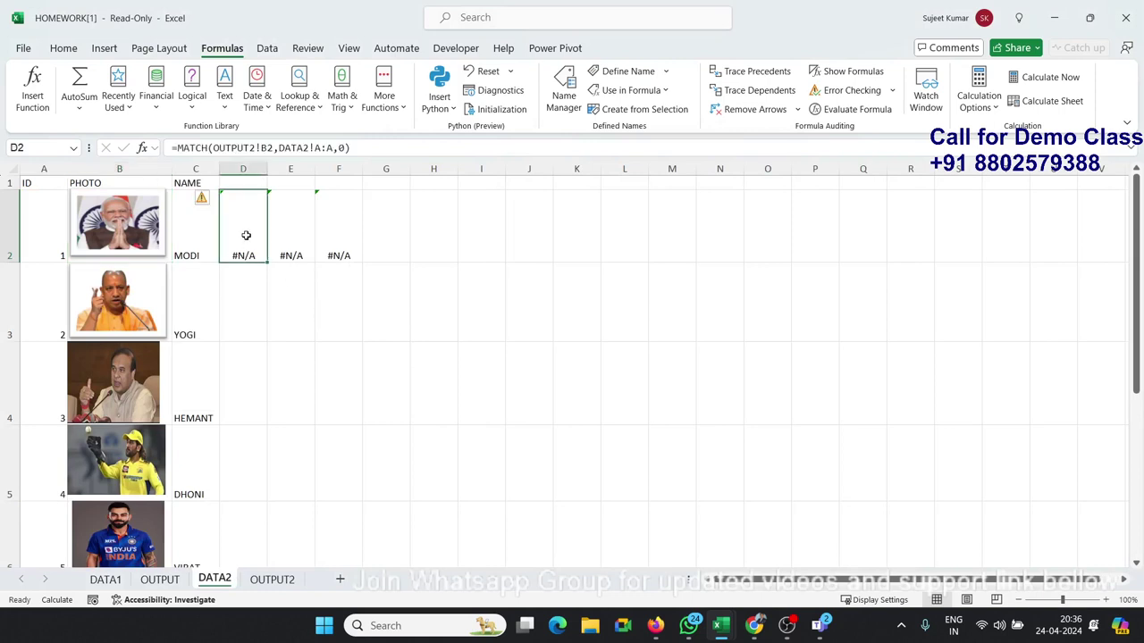
left_click(290, 247)
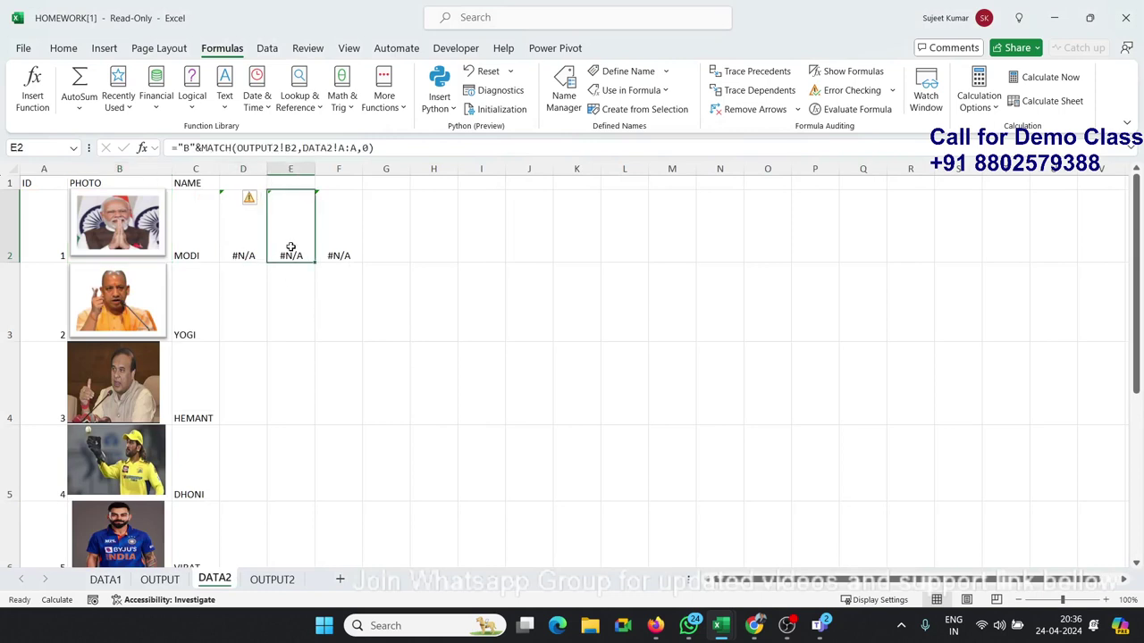
left_click(361, 244)
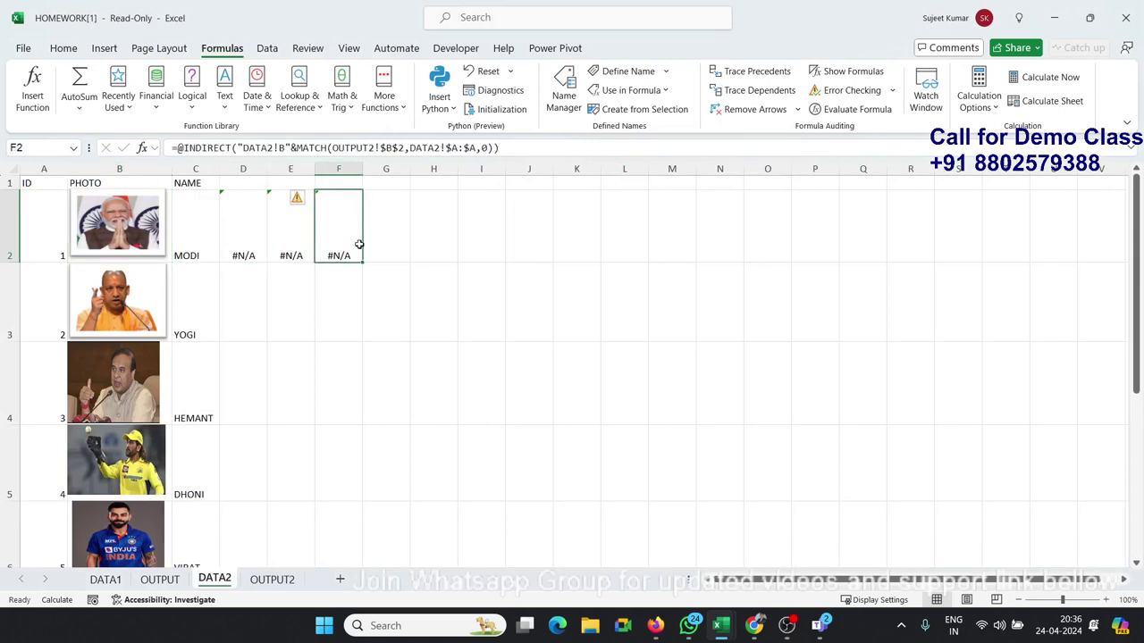
left_click(256, 244)
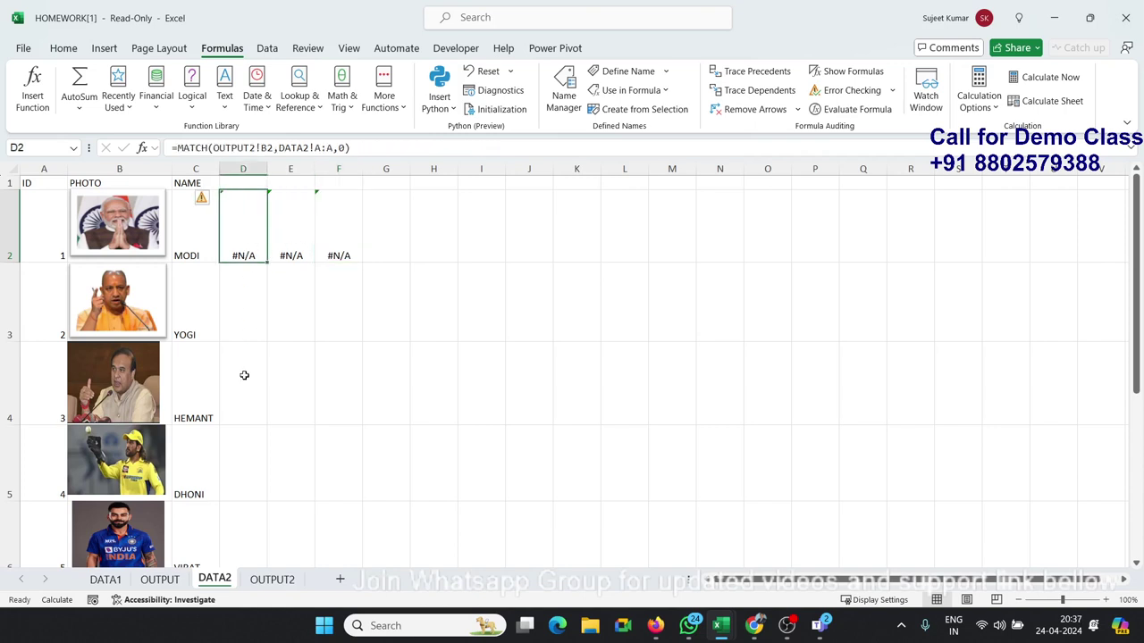
scroll(243, 380, "down", 2)
scroll(243, 380, "up", 2)
Step: Enter the placeholder text 'NO Photo' in DATA2 cell J2
left_click(554, 282)
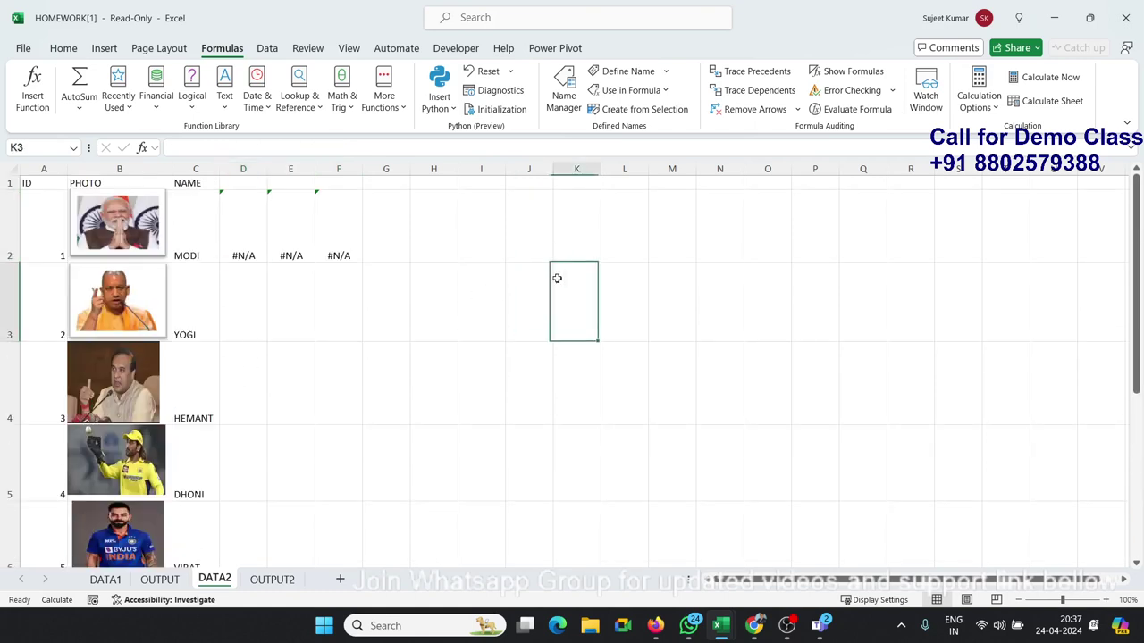
left_click(531, 232)
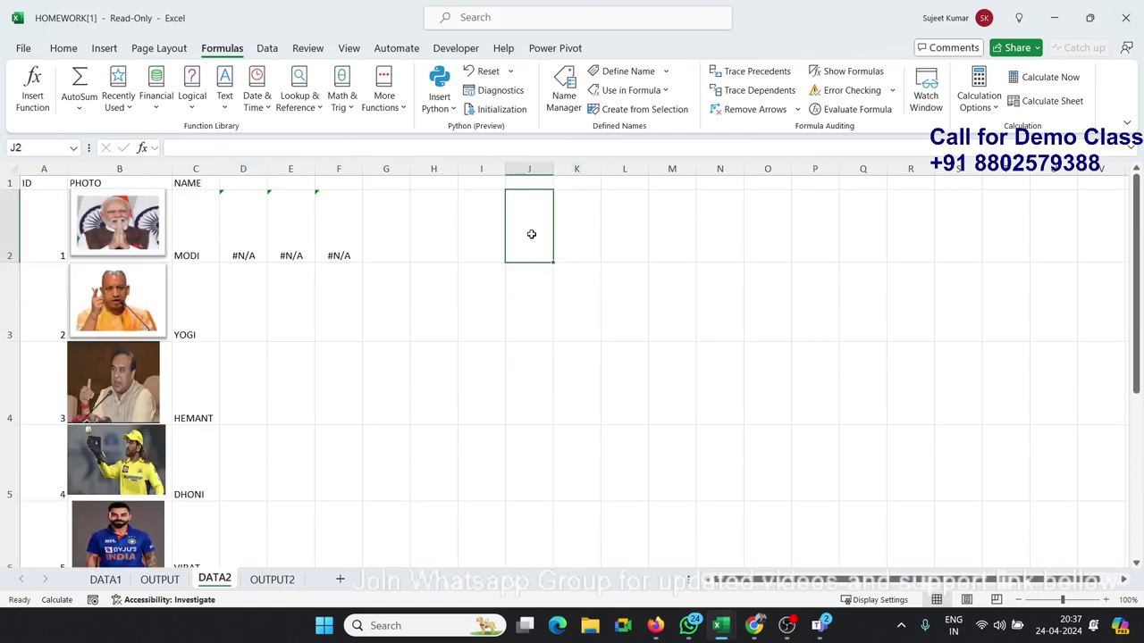
type("NO")
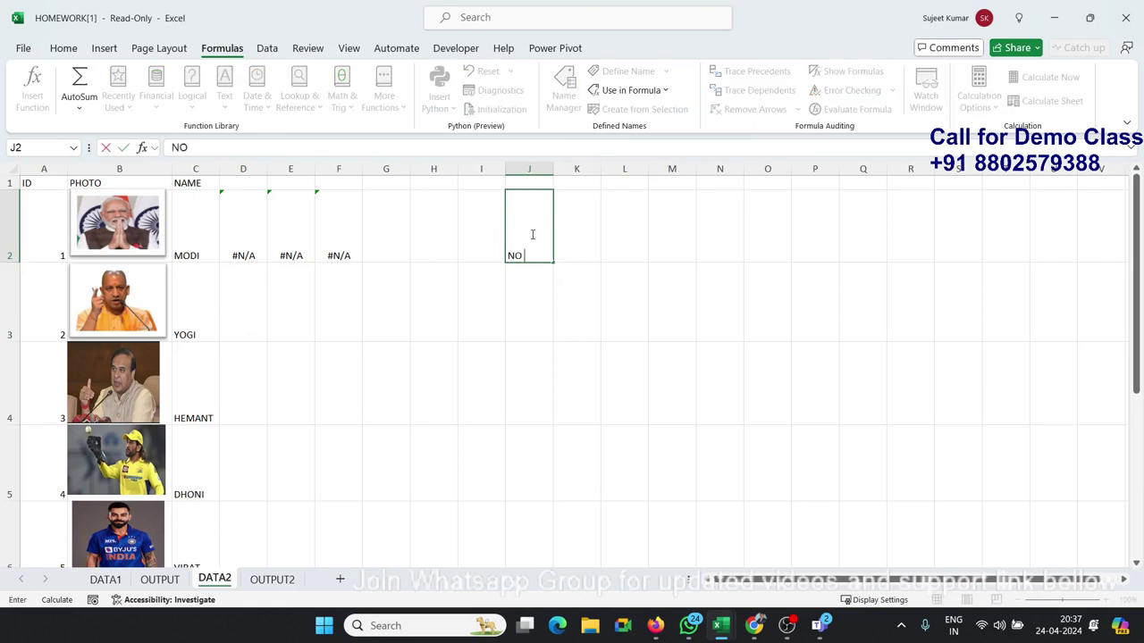
type("to")
key("Return")
left_click(531, 234)
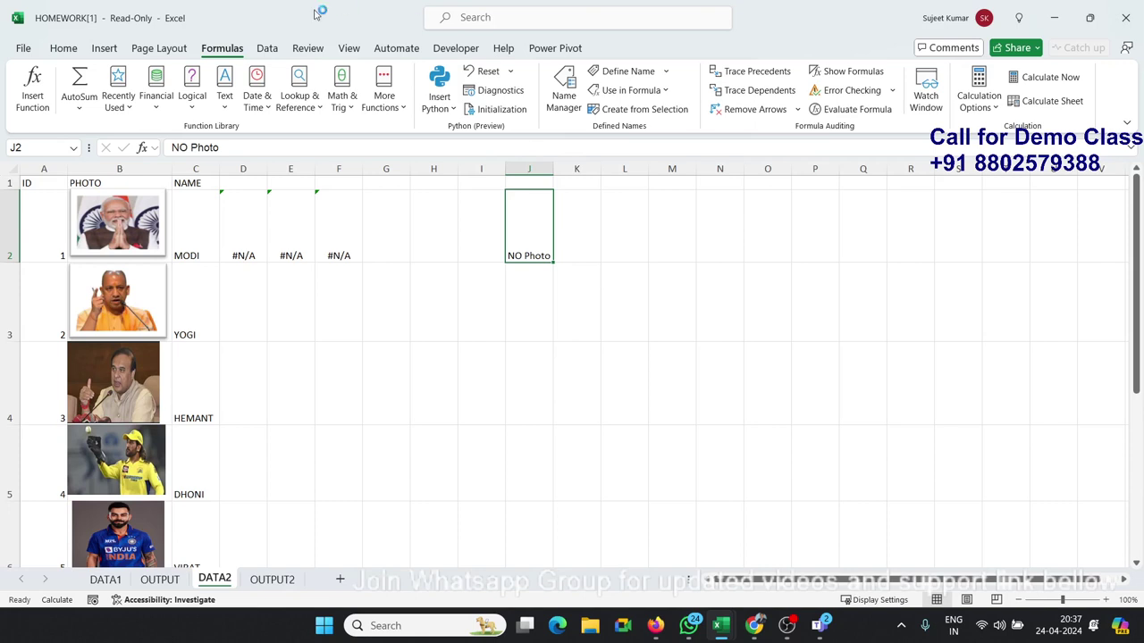
left_click(63, 48)
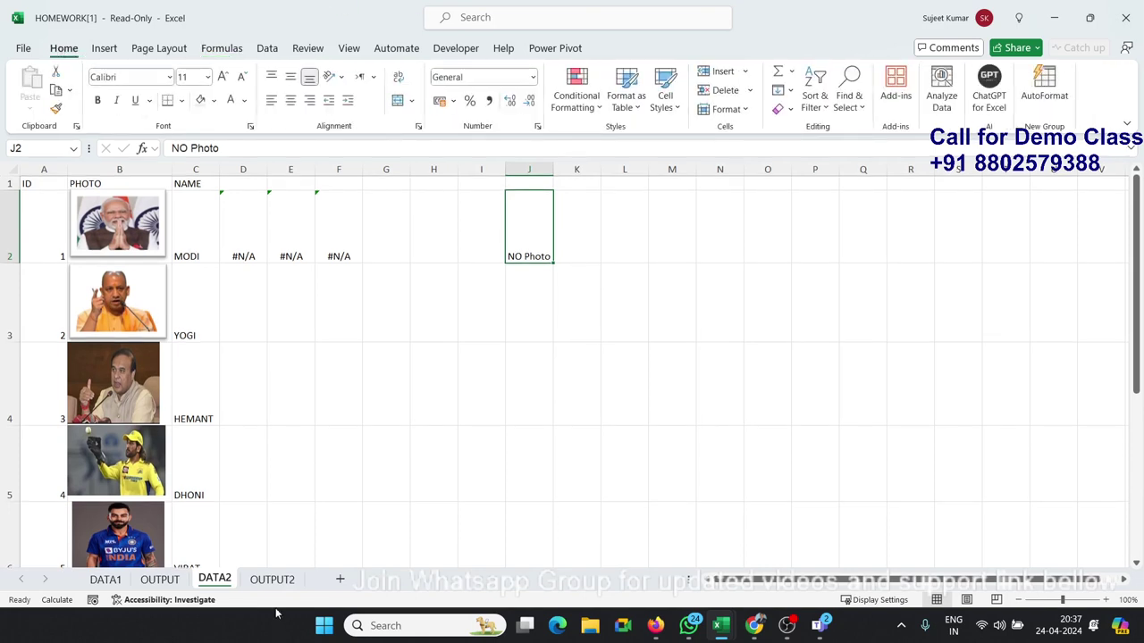
Step: Set the OUTPUT2 ID in B2 to 1, then check the results in DATA2's F2 and E2
left_click(272, 579)
left_click(154, 209)
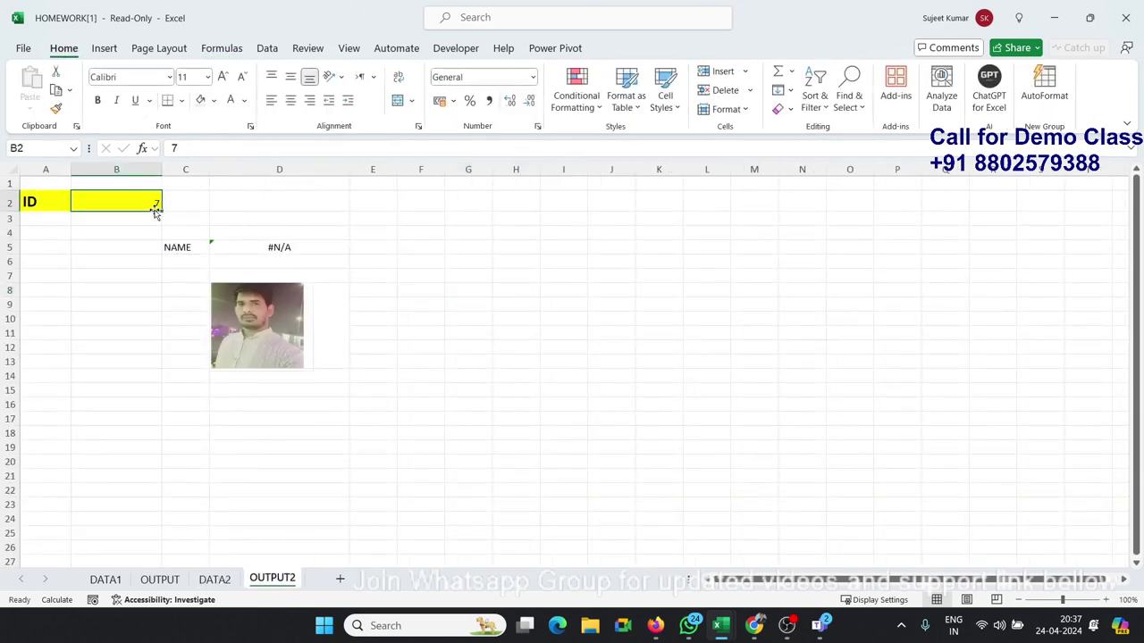
type("1")
key("Return")
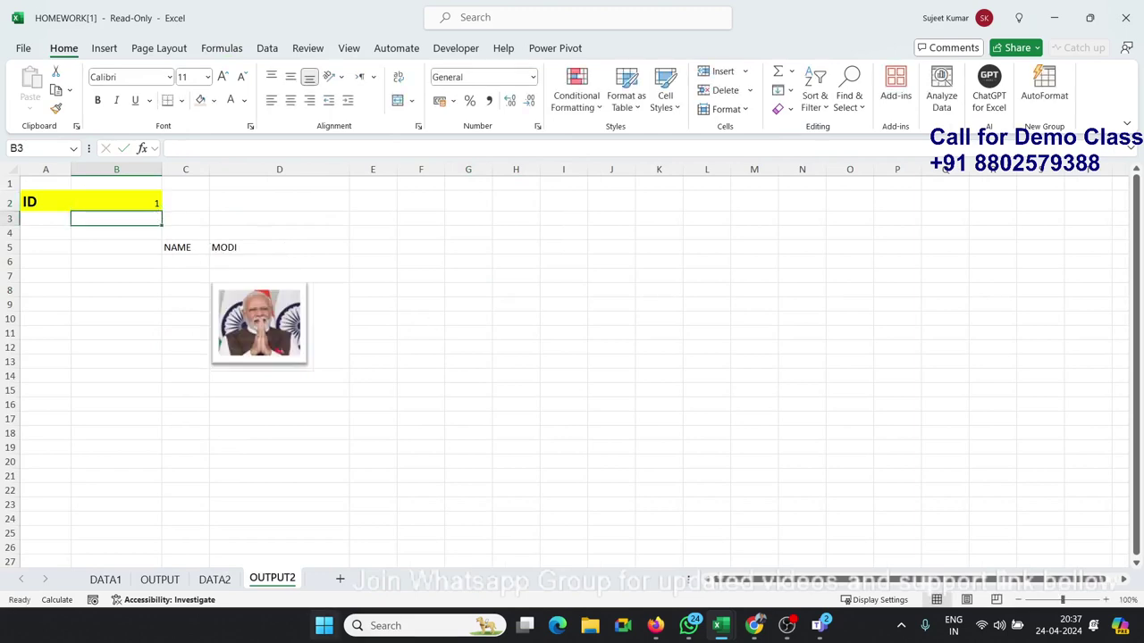
left_click(214, 579)
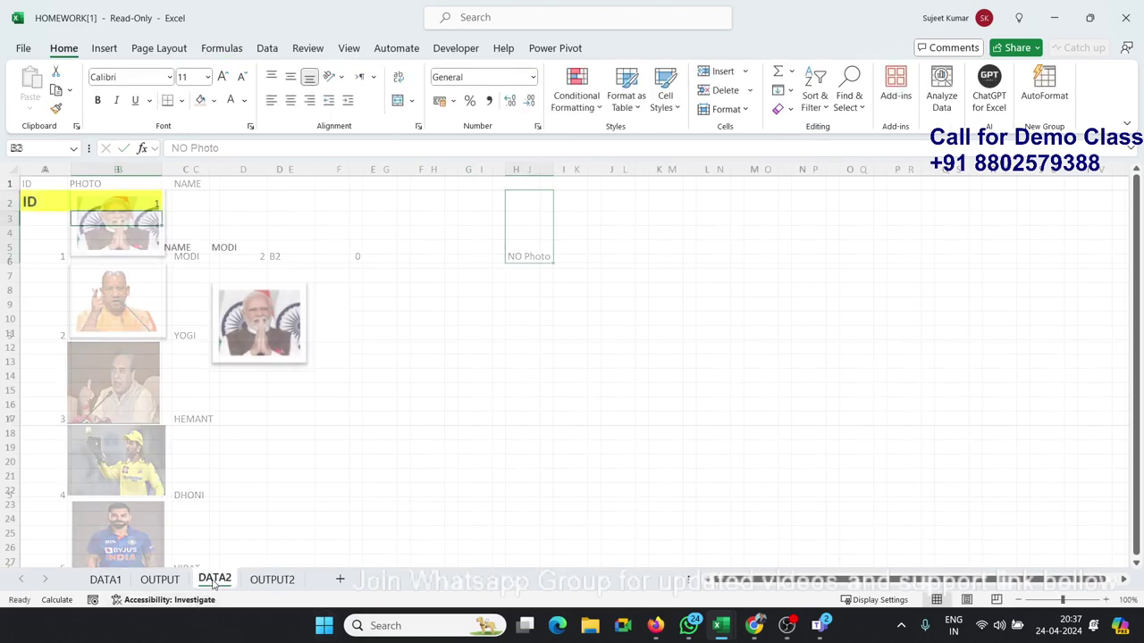
left_click(351, 236)
left_click(284, 257)
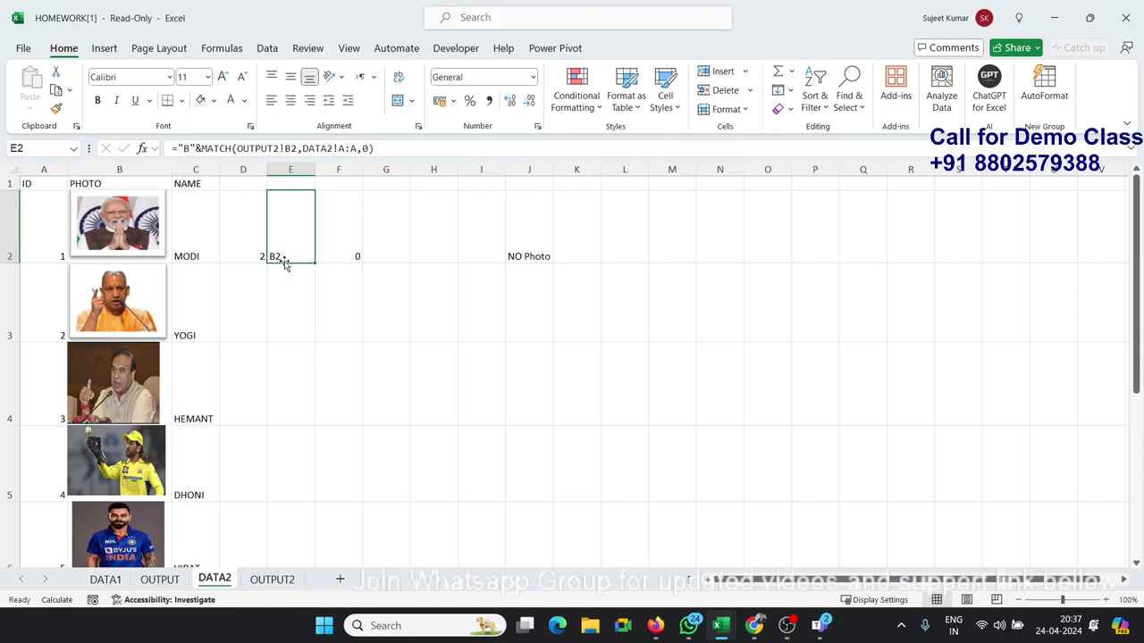
Step: Give J2's NO Photo text a red font, centre and middle alignment, and counterclockwise orientation
left_click(520, 255)
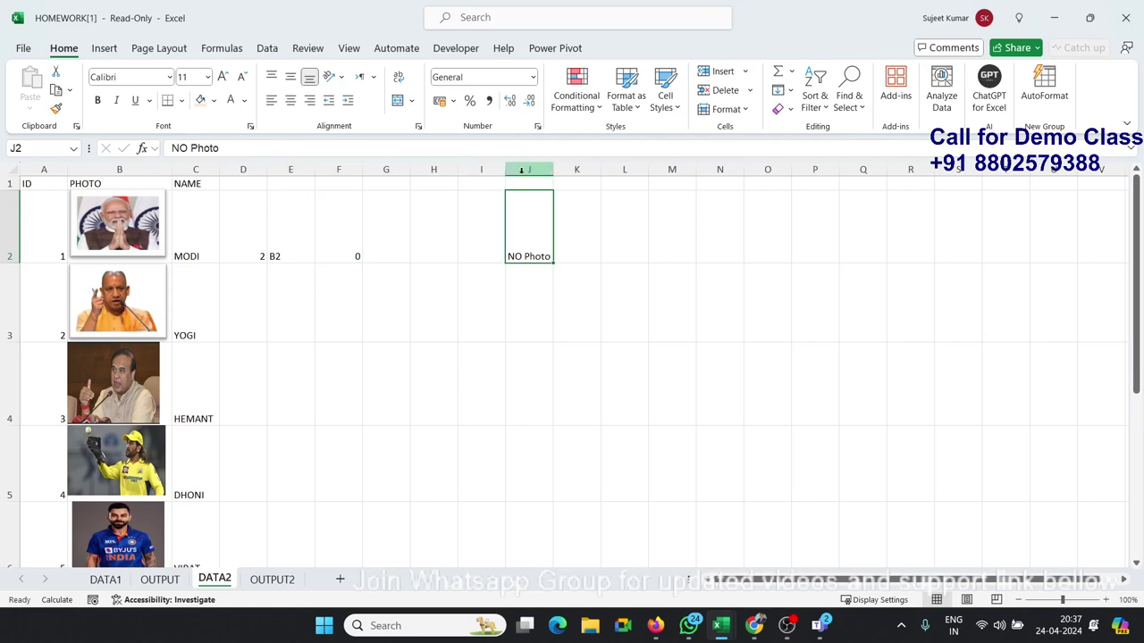
left_click(244, 100)
left_click(241, 260)
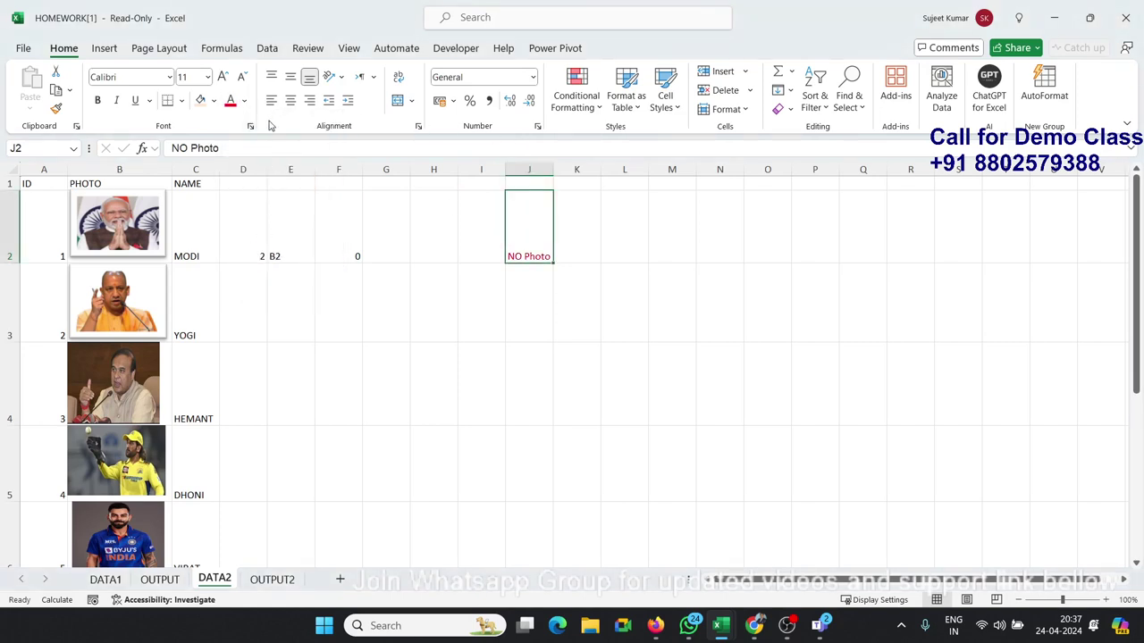
left_click(291, 100)
left_click(291, 77)
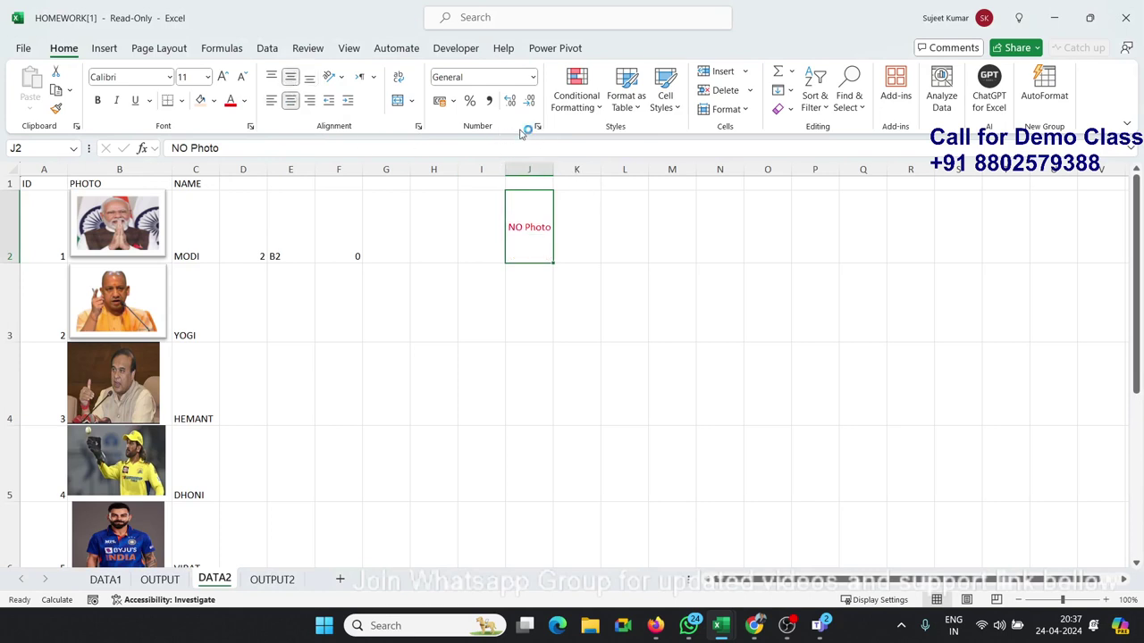
left_click(335, 76)
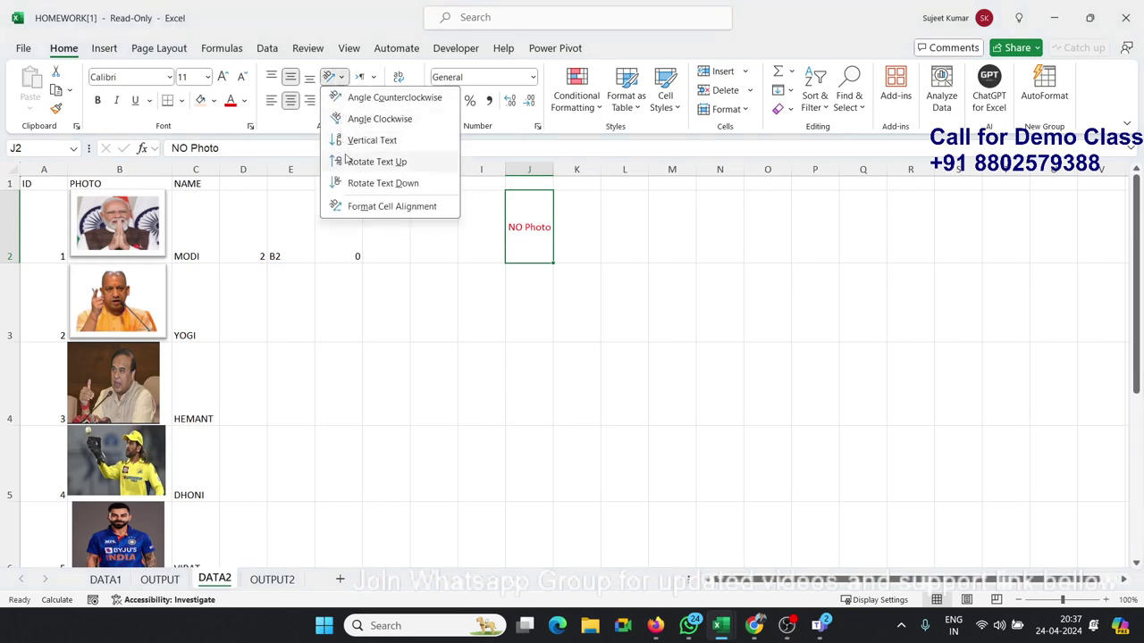
left_click(353, 97)
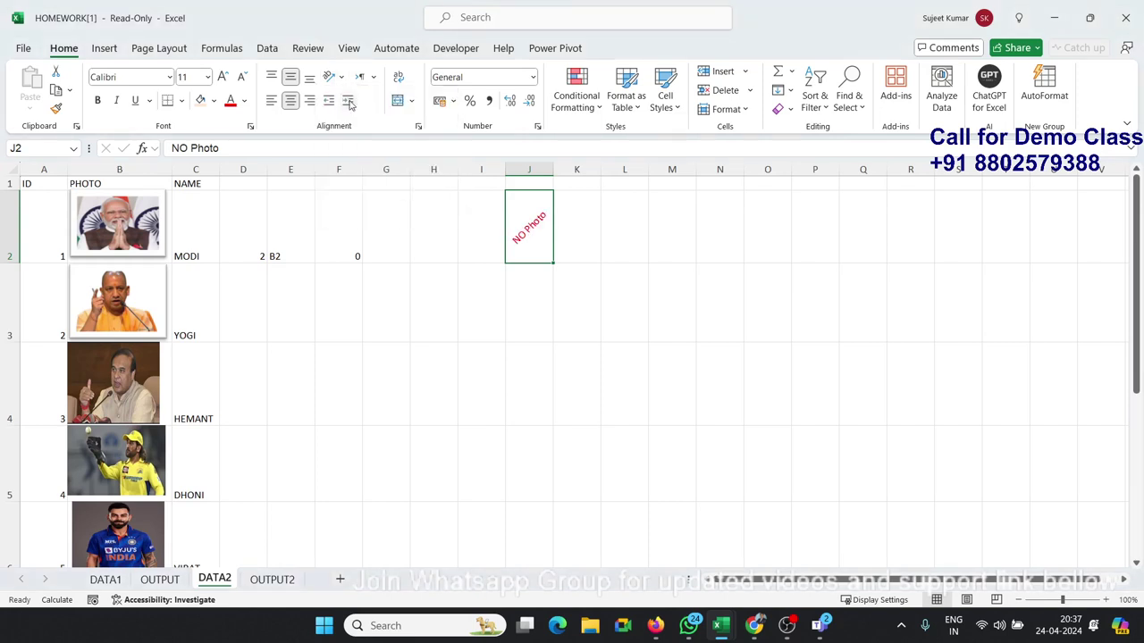
left_click(619, 358)
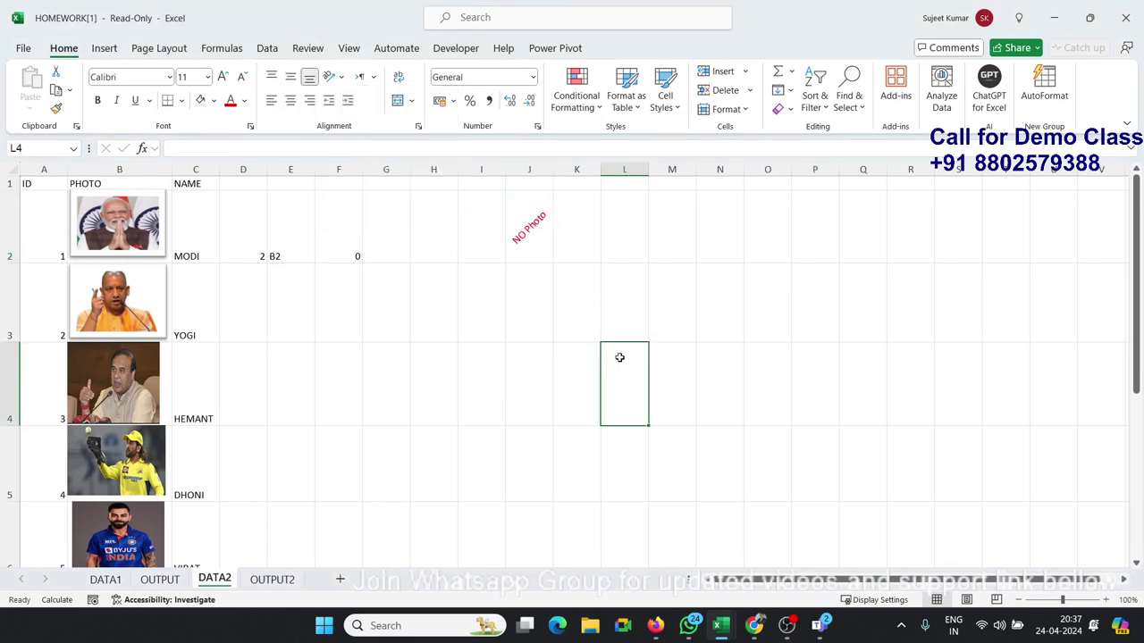
left_click(538, 226)
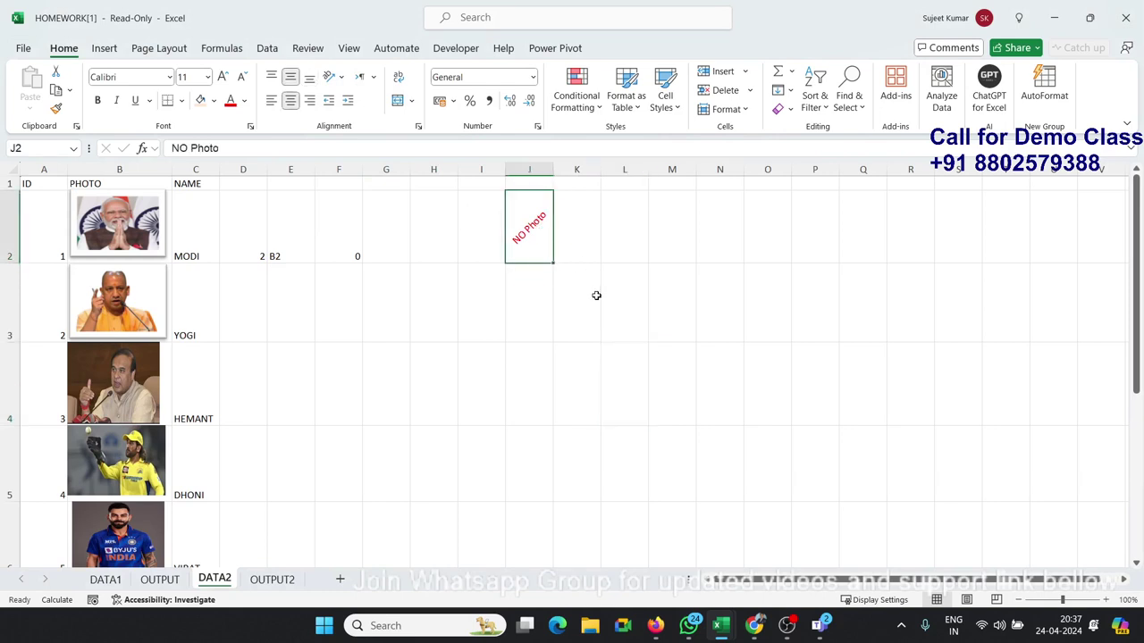
Step: Copy the NO Photo cell and paste it as a picture at L3
key("ctrl+c")
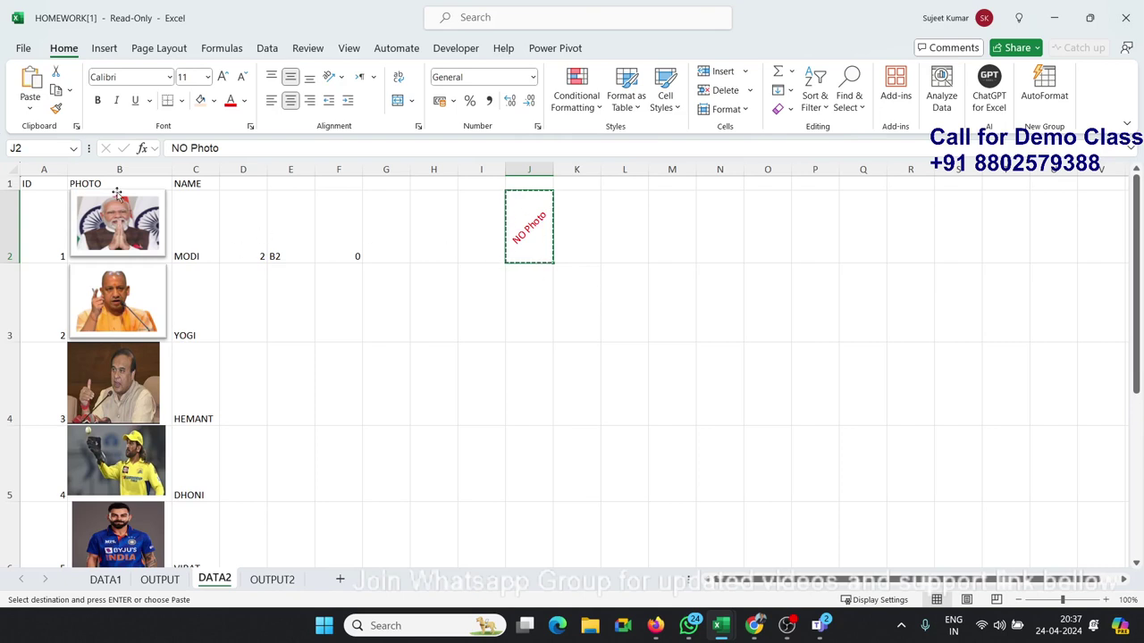
left_click(29, 108)
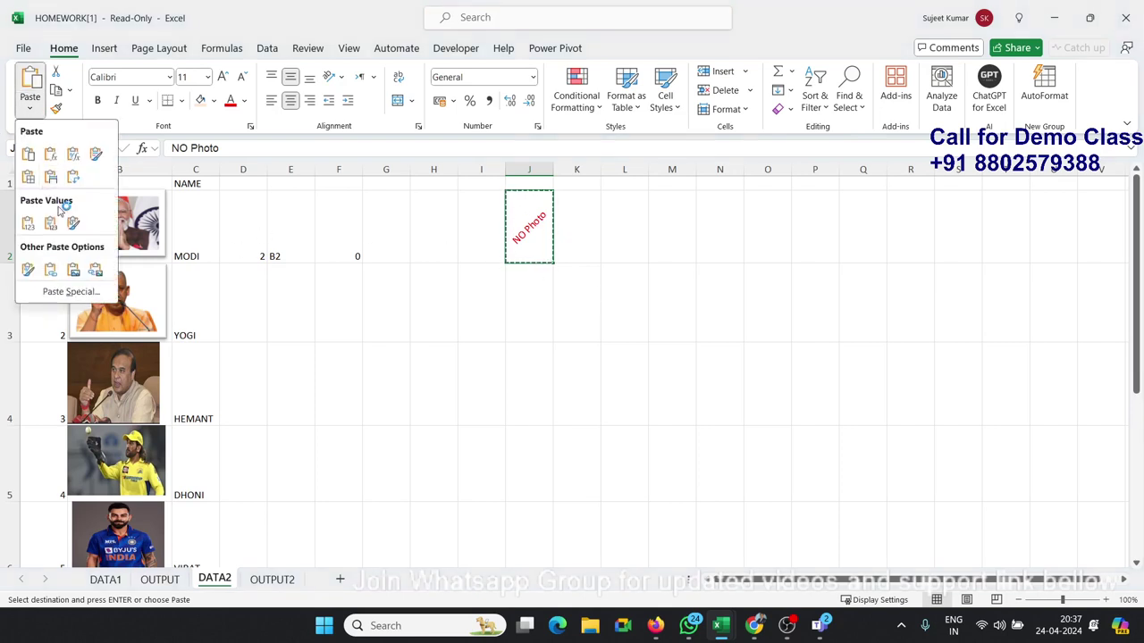
left_click(73, 270)
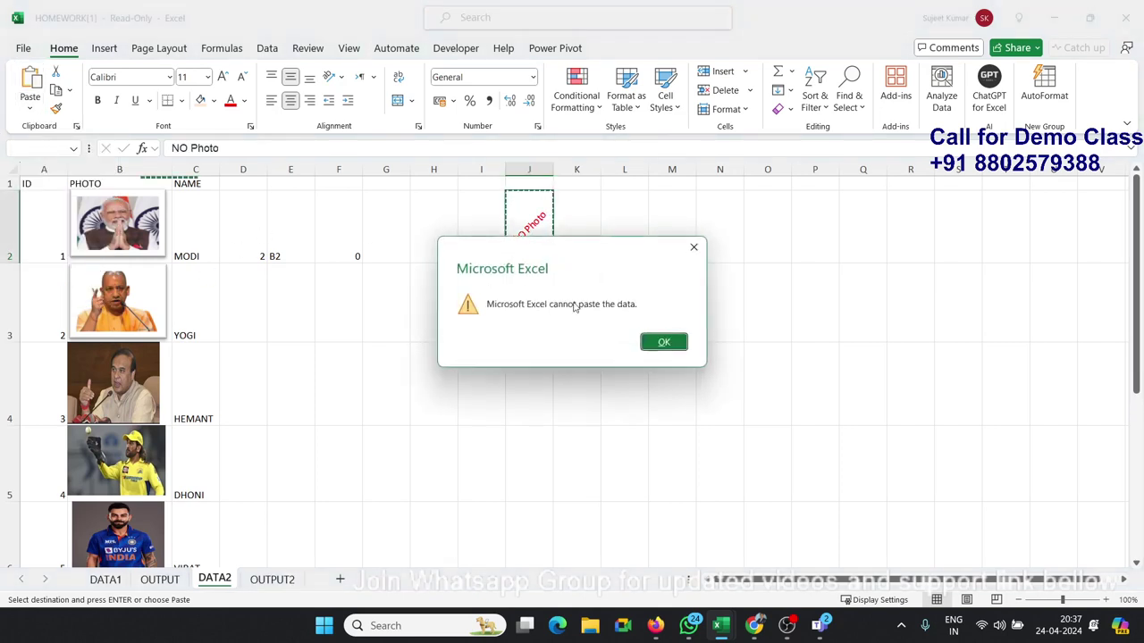
left_click(665, 344)
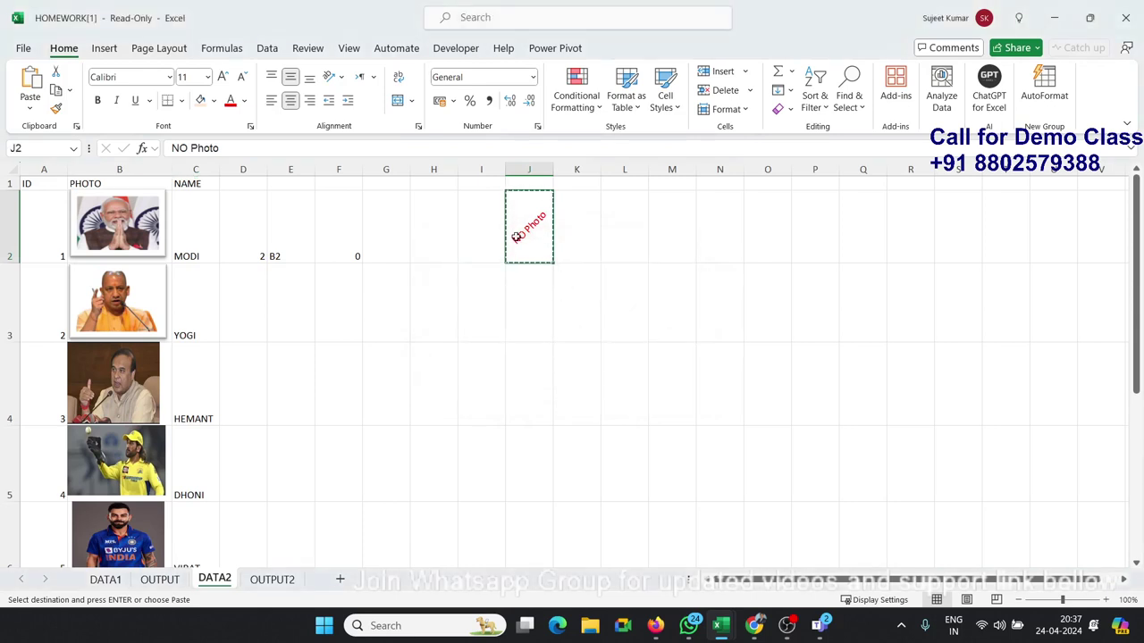
left_click(608, 292)
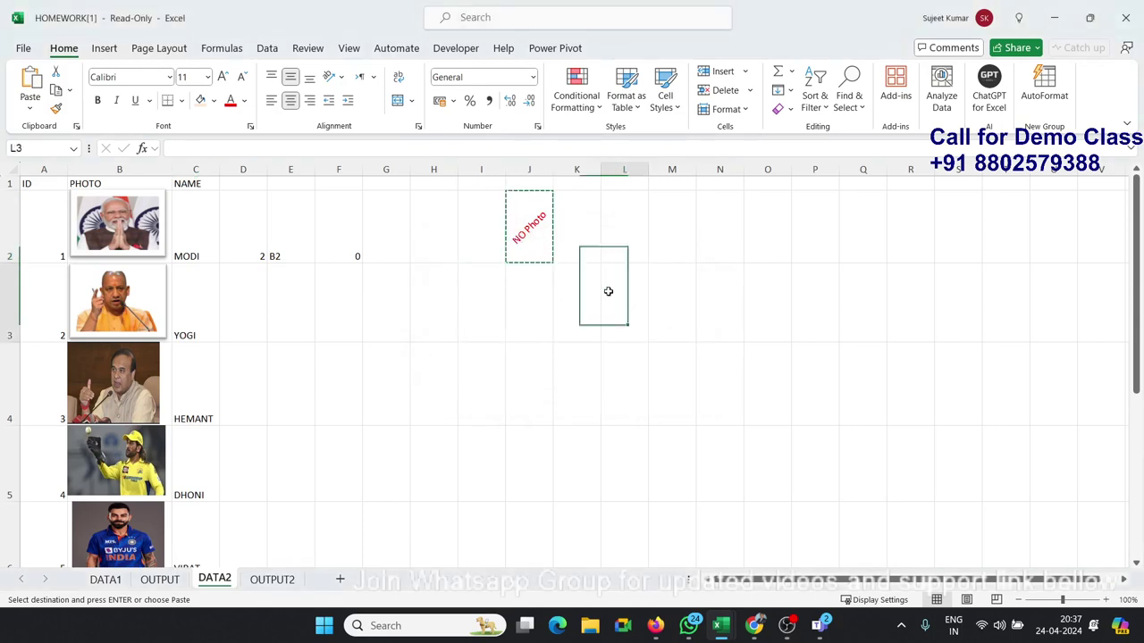
left_click(30, 107)
left_click(96, 270)
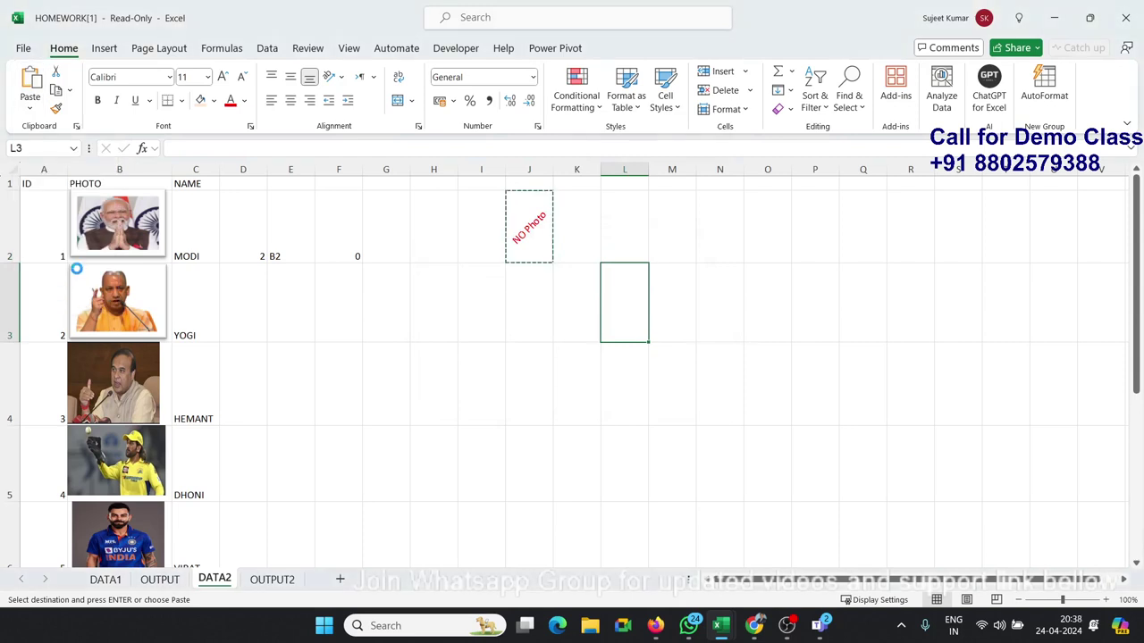
left_click(404, 307)
Step: Clear J2's NO Photo text and move the NO Photo picture onto J2
left_click(529, 226)
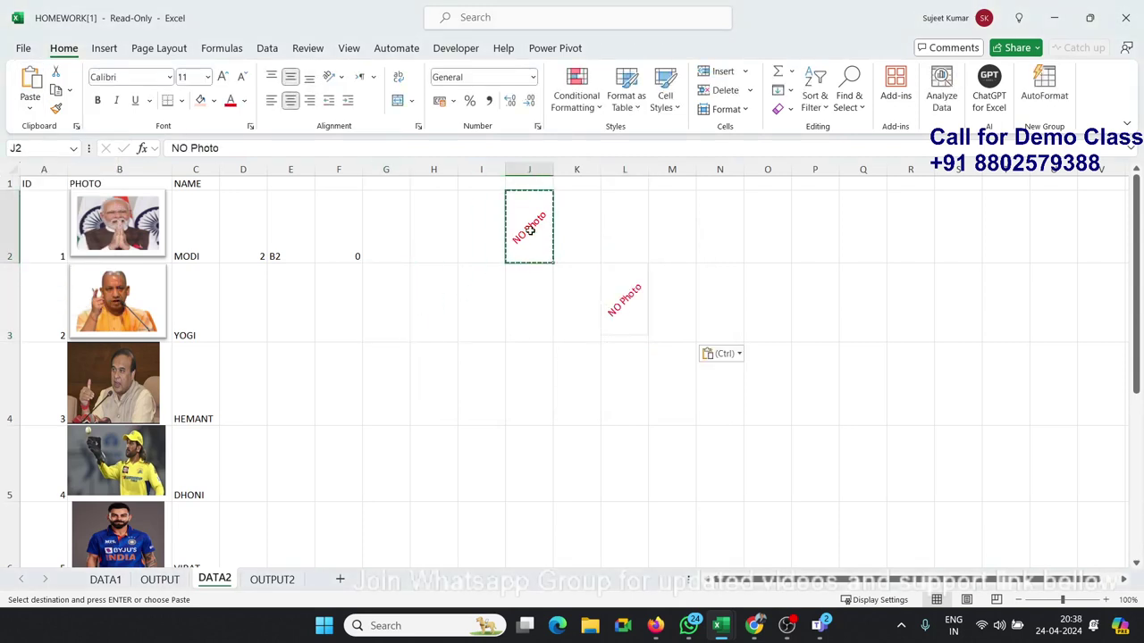
key("Delete")
left_click_drag(613, 299, 521, 227)
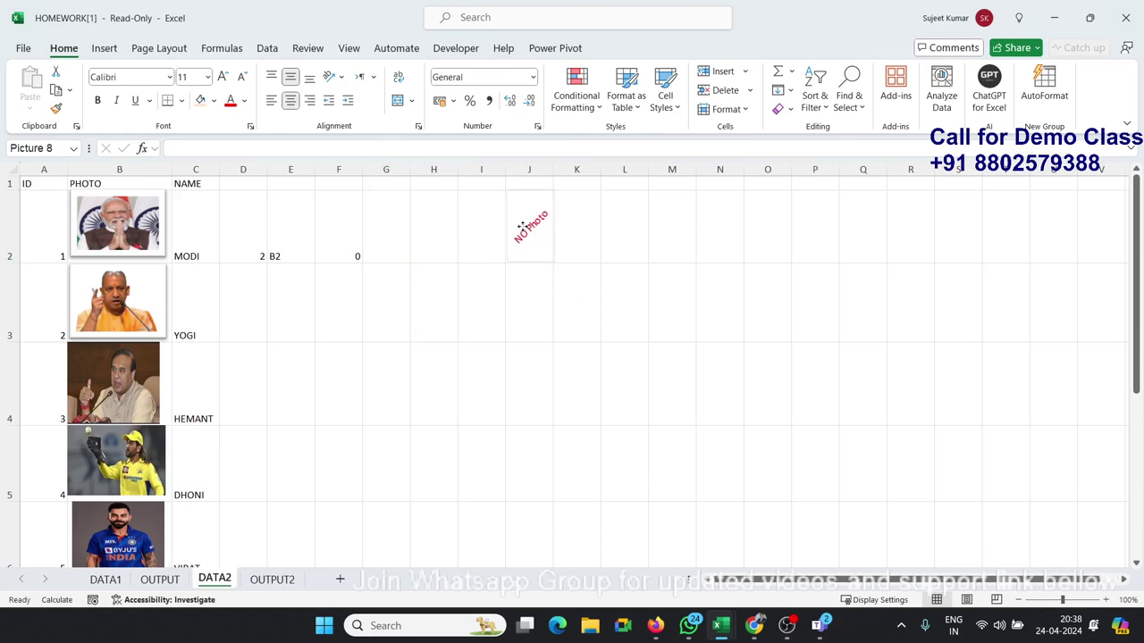
left_click(435, 309)
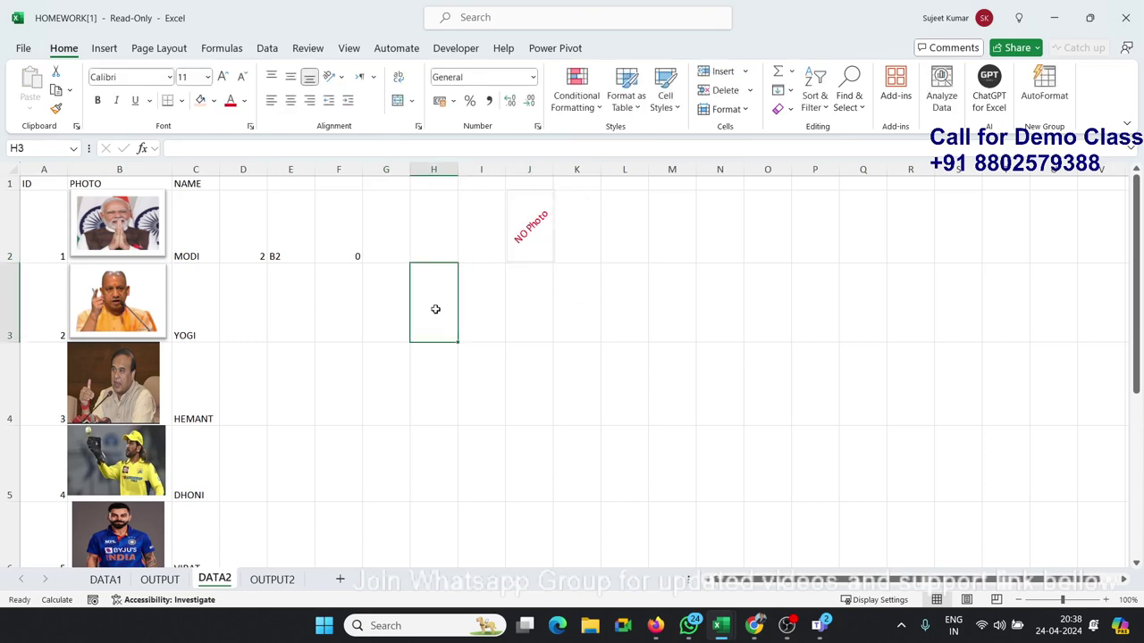
Step: Change E2 to =IFERROR("B"&MATCH(OUTPUT2!B2,DATA2!A:A,0),"J2") and go back to OUTPUT2
left_click(272, 255)
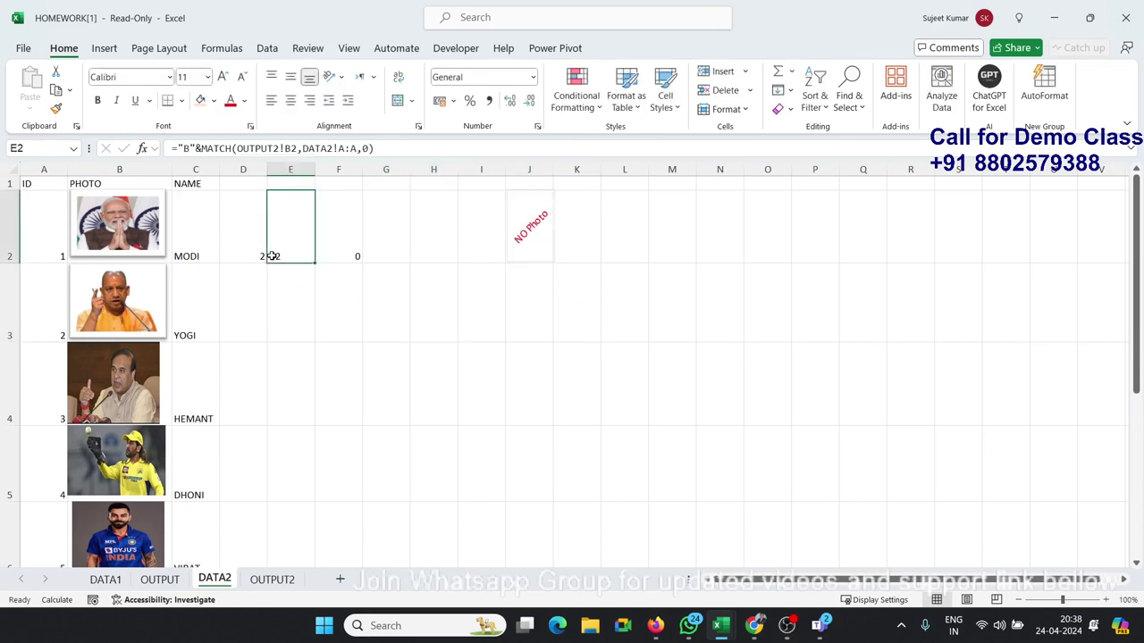
double_click(272, 255)
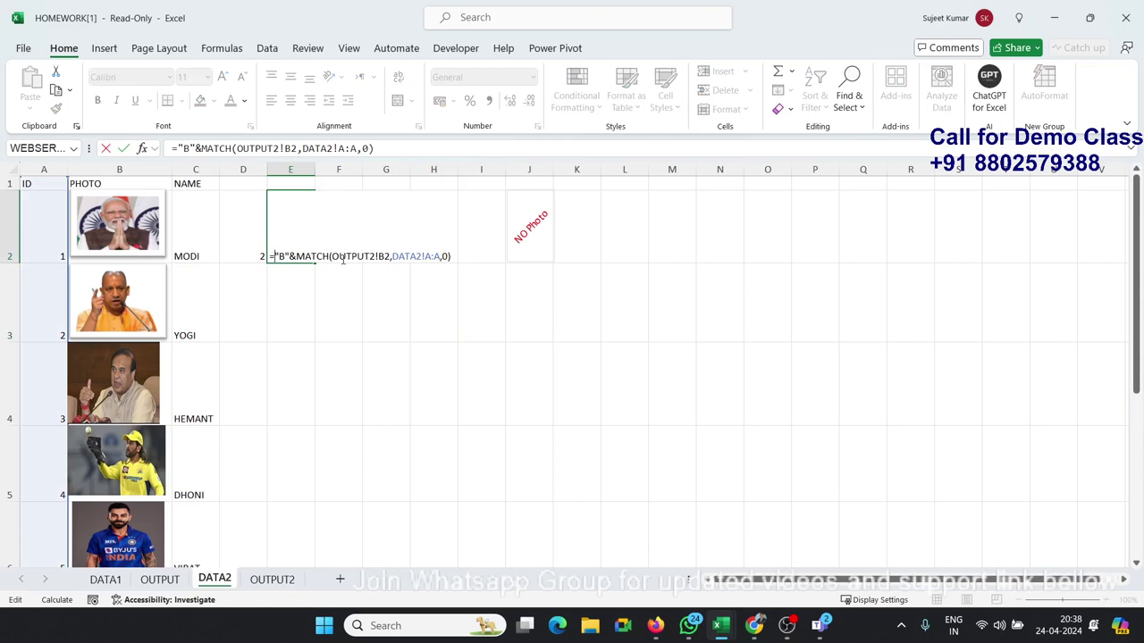
type("if")
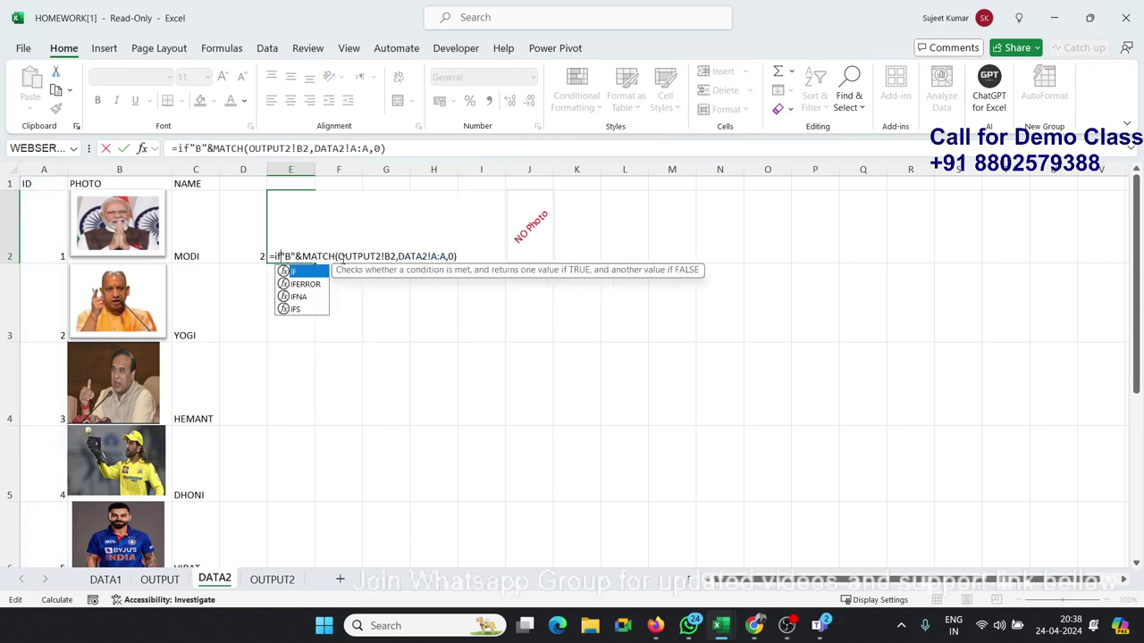
key("Down")
key("Tab")
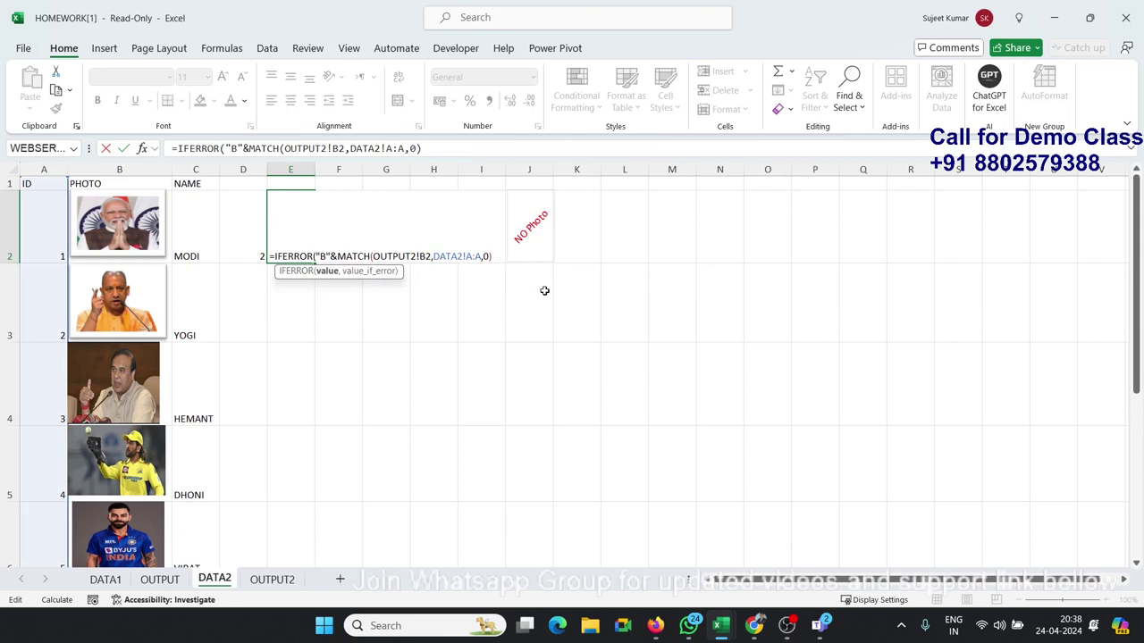
type(",\"J")
type("2")
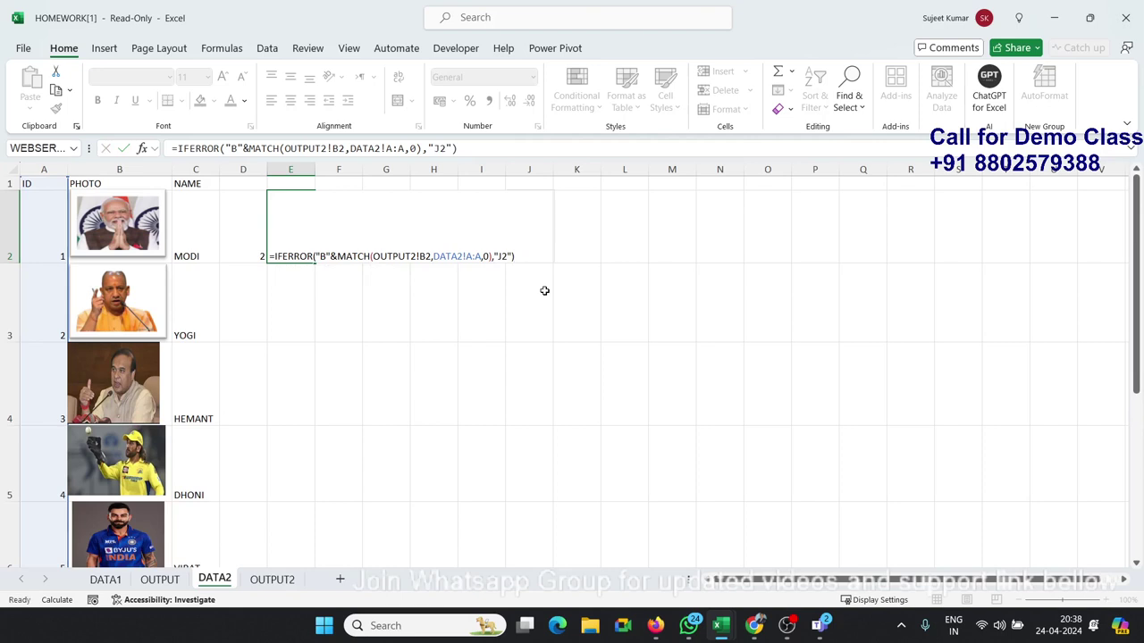
key("Return")
key("Up")
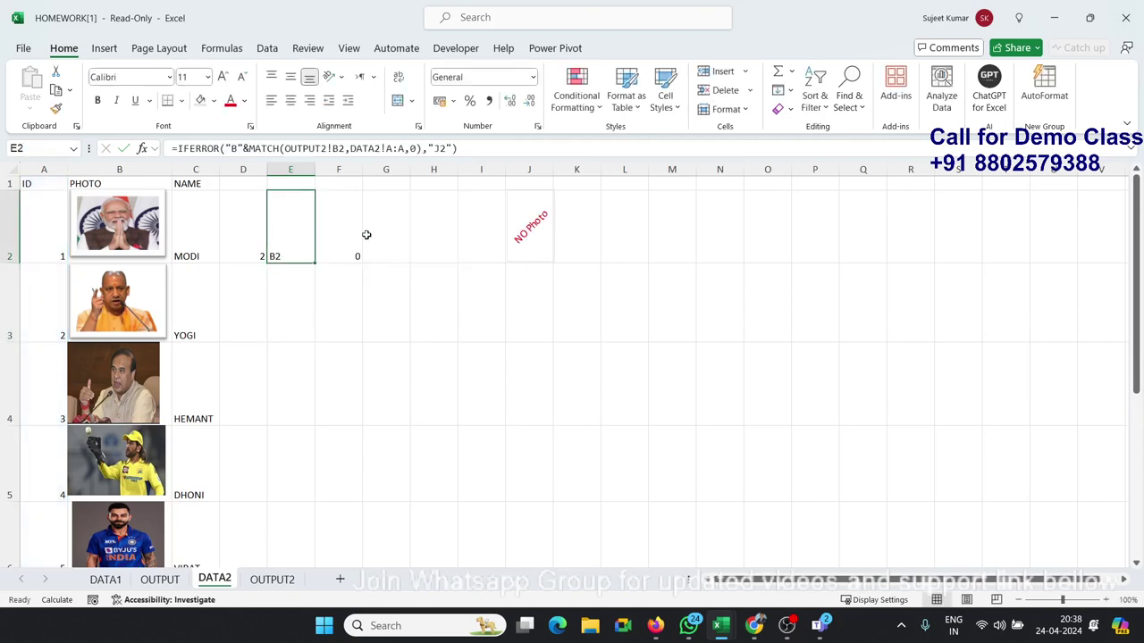
left_click(273, 579)
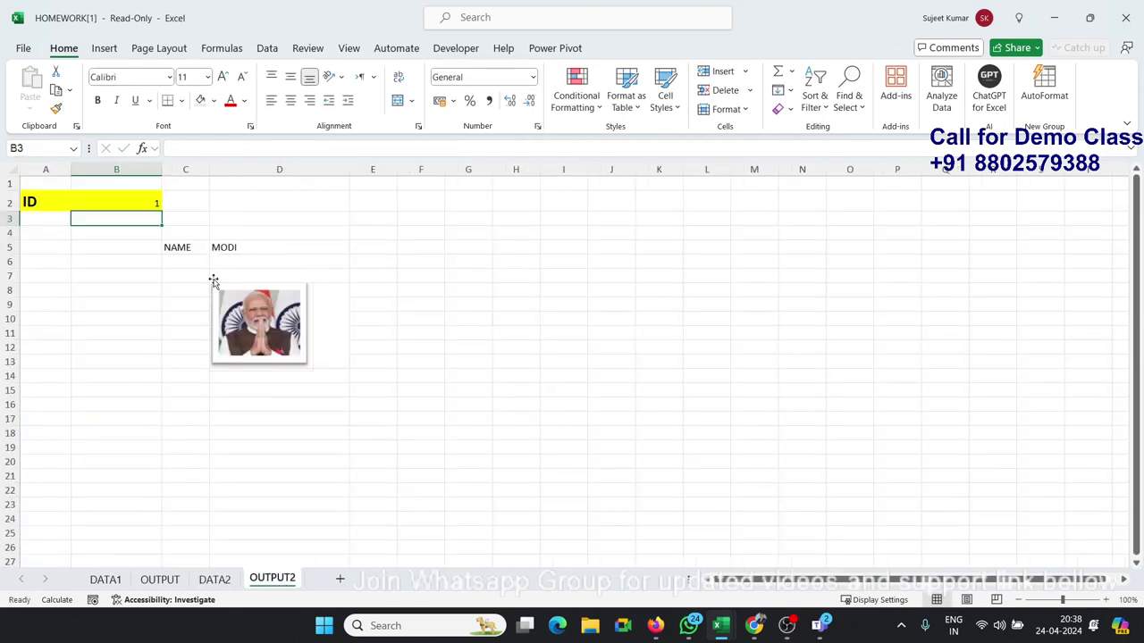
Step: Enter the unknown ID 10 on OUTPUT2 and confirm DATA2's E2 now returns J2
left_click(157, 201)
type("7")
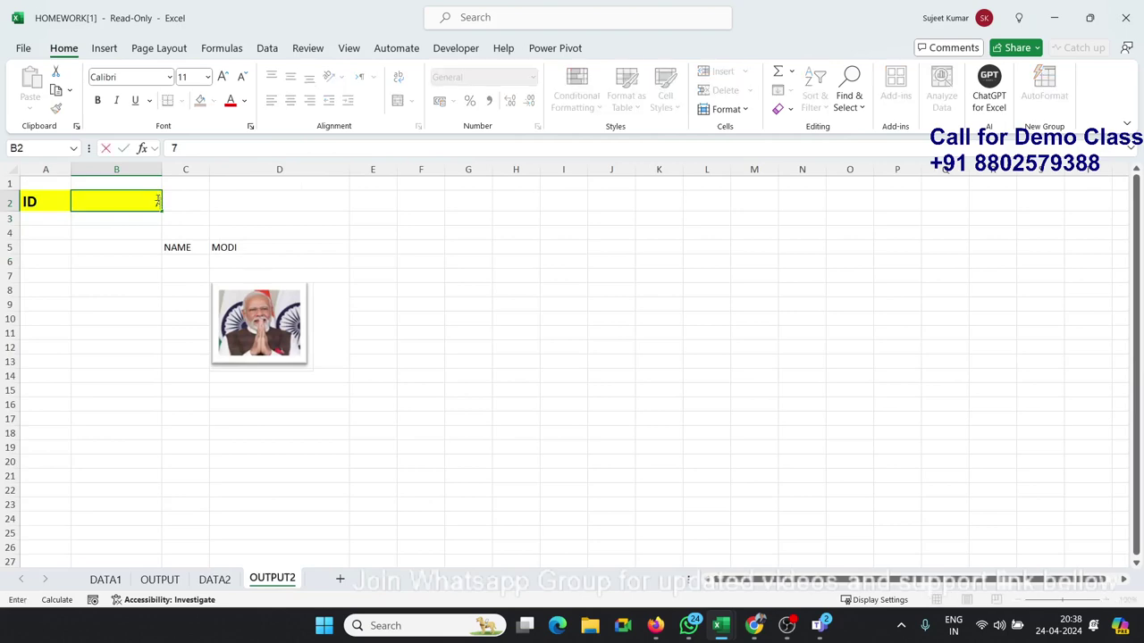
type("10")
key("Return")
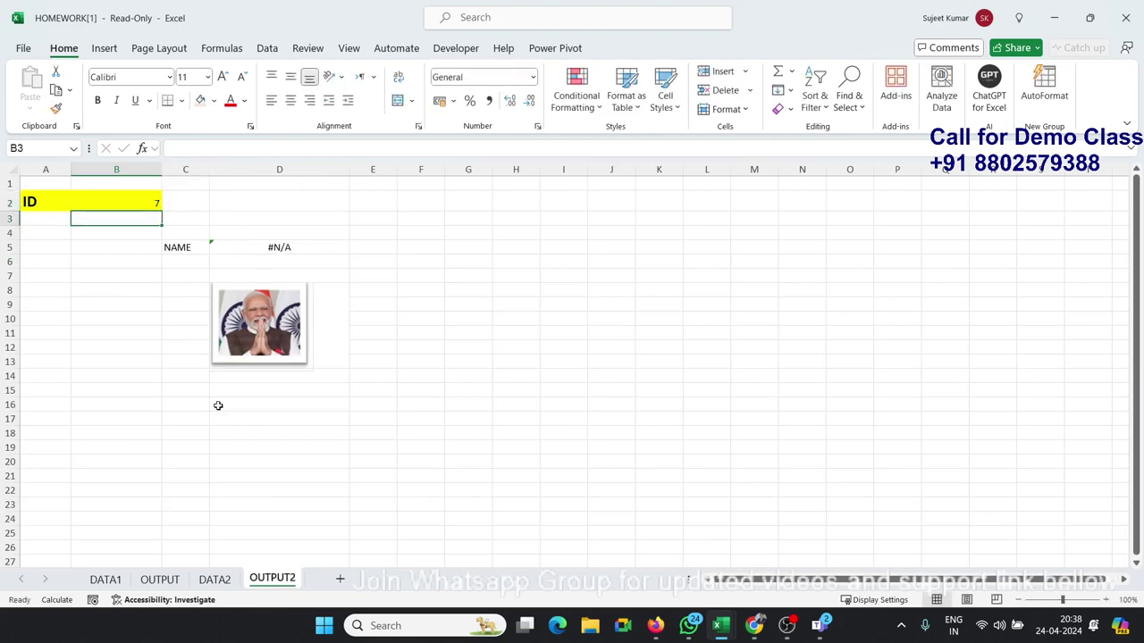
left_click(218, 580)
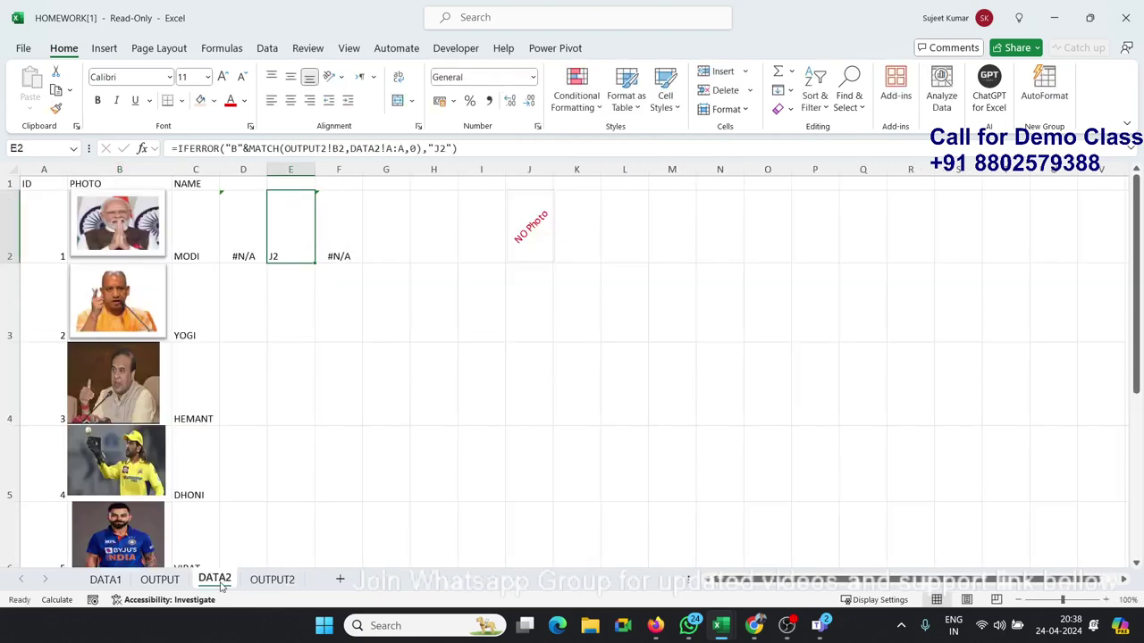
left_click(240, 254)
left_click(277, 254)
left_click(274, 579)
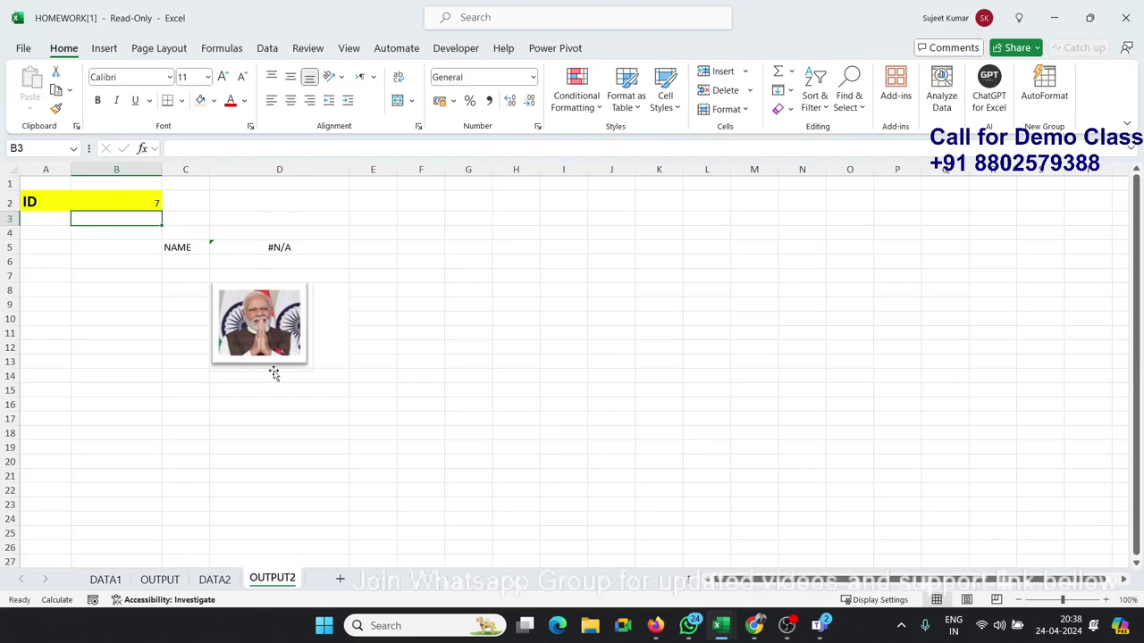
left_click(214, 579)
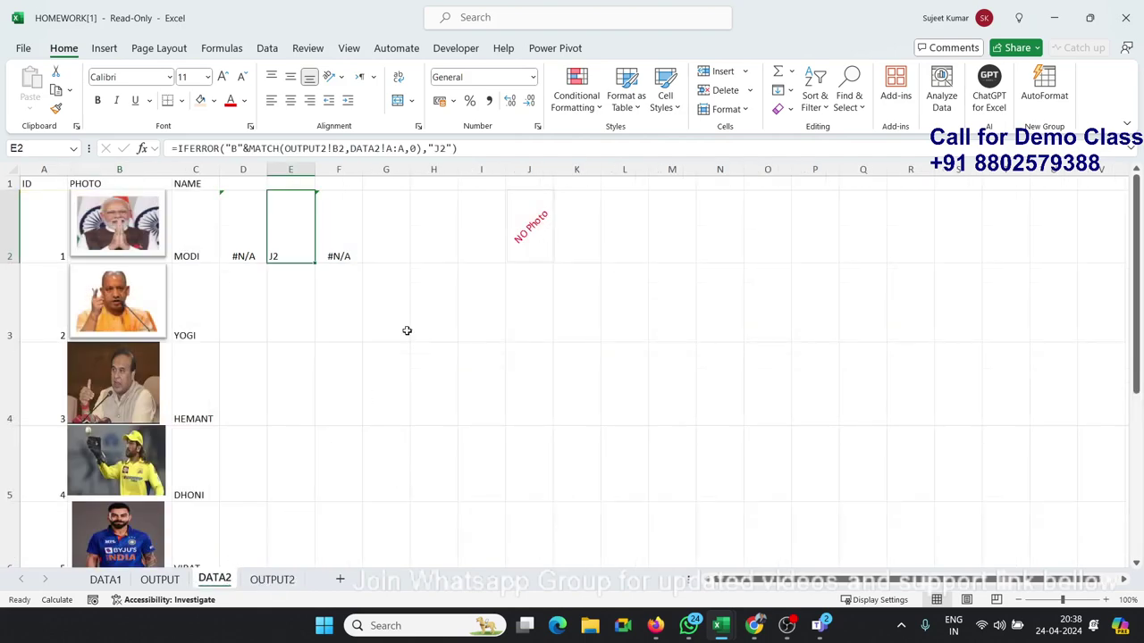
Step: Open Name Manager to review PHOTO's INDIRECT definition, moving the dialog aside
left_click(221, 48)
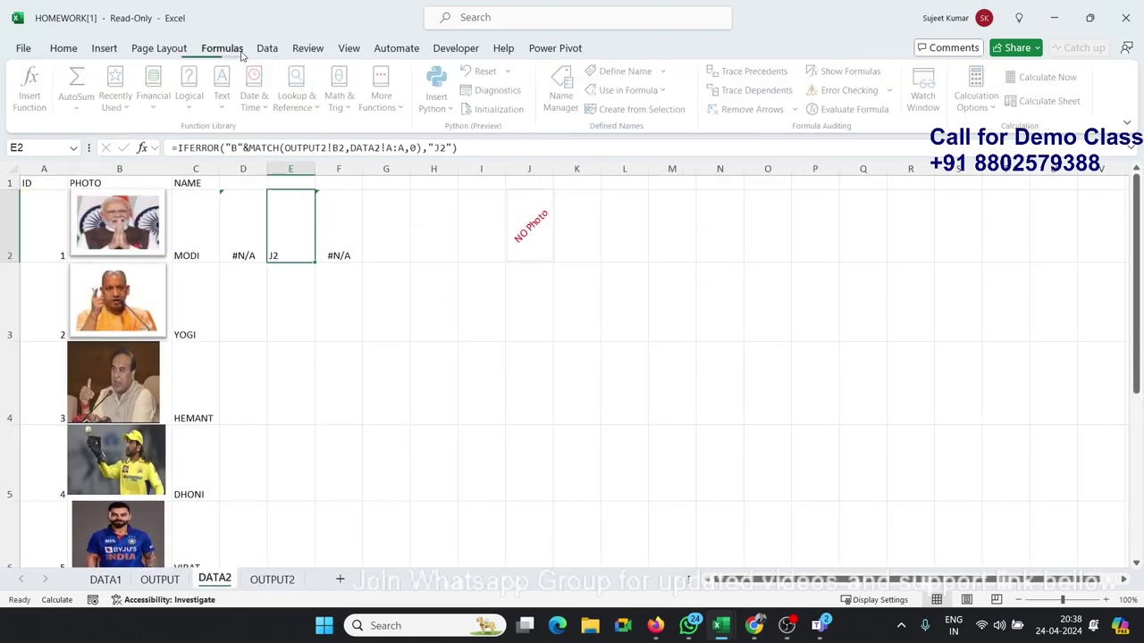
left_click(564, 89)
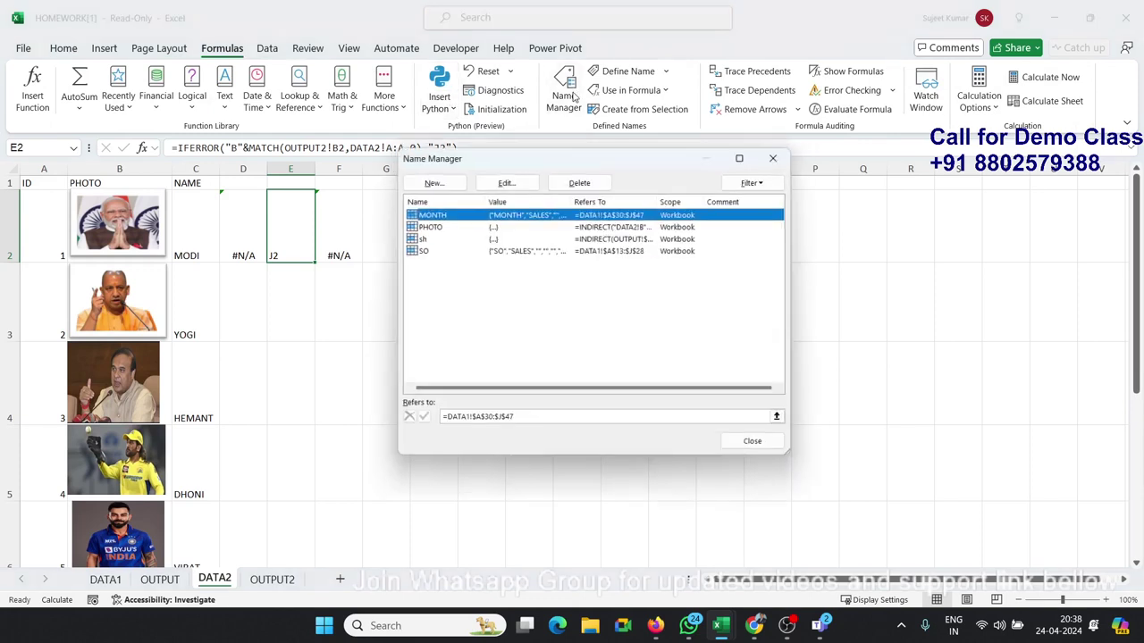
left_click(467, 227)
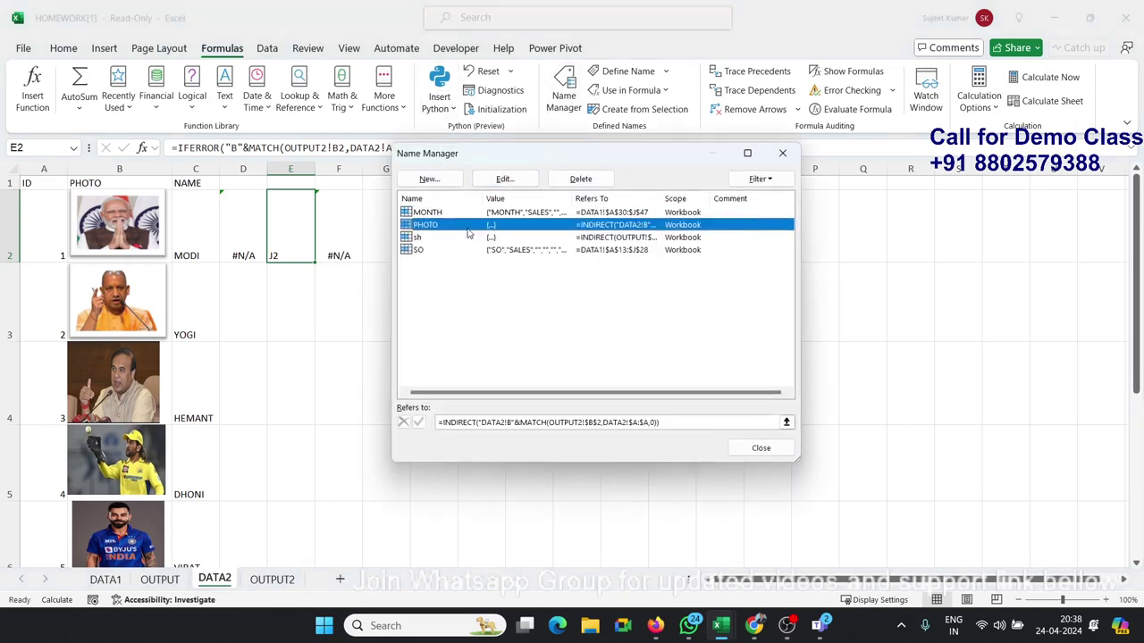
left_click(498, 427)
left_click_drag(527, 158, 614, 168)
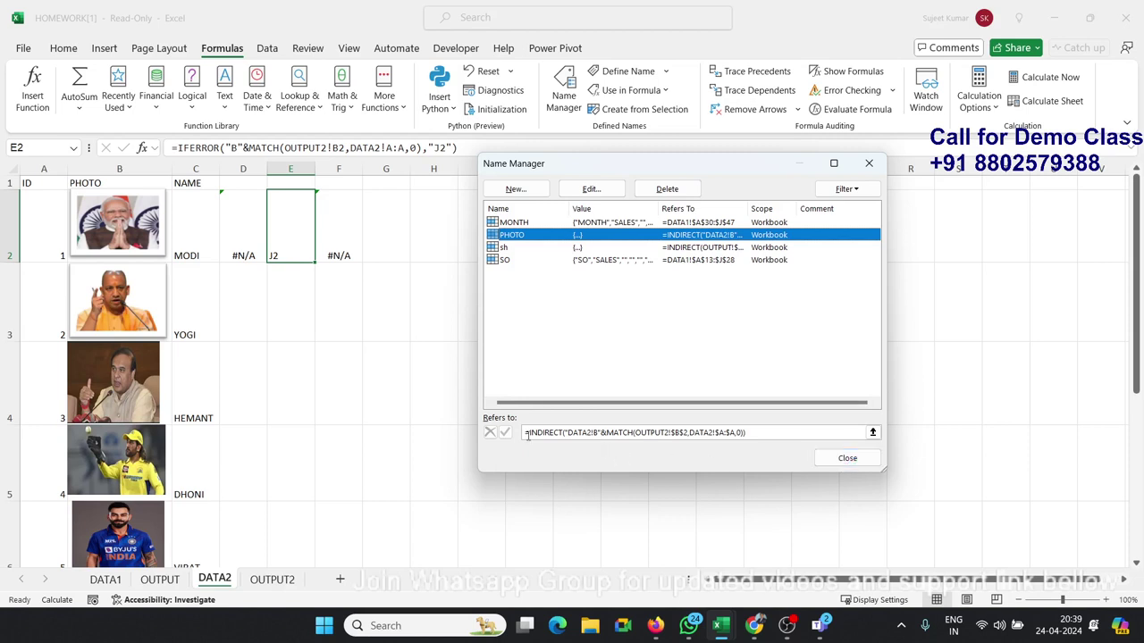
Step: Close Name Manager and set the OUTPUT2 ID back to 1
key("Escape")
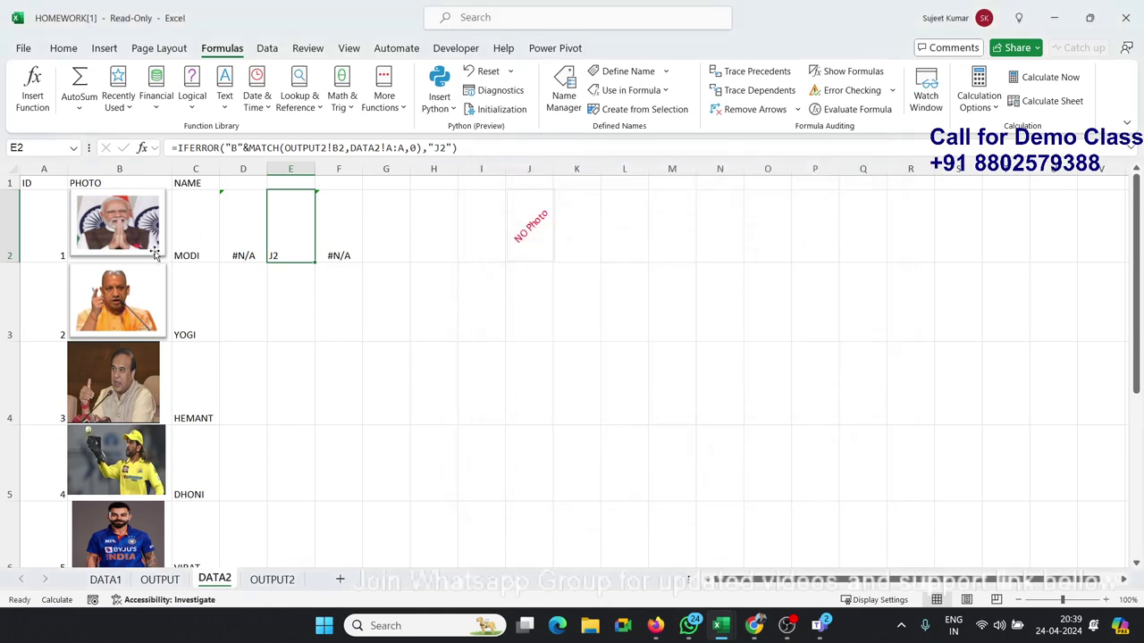
left_click(307, 266)
left_click(292, 260)
left_click(273, 579)
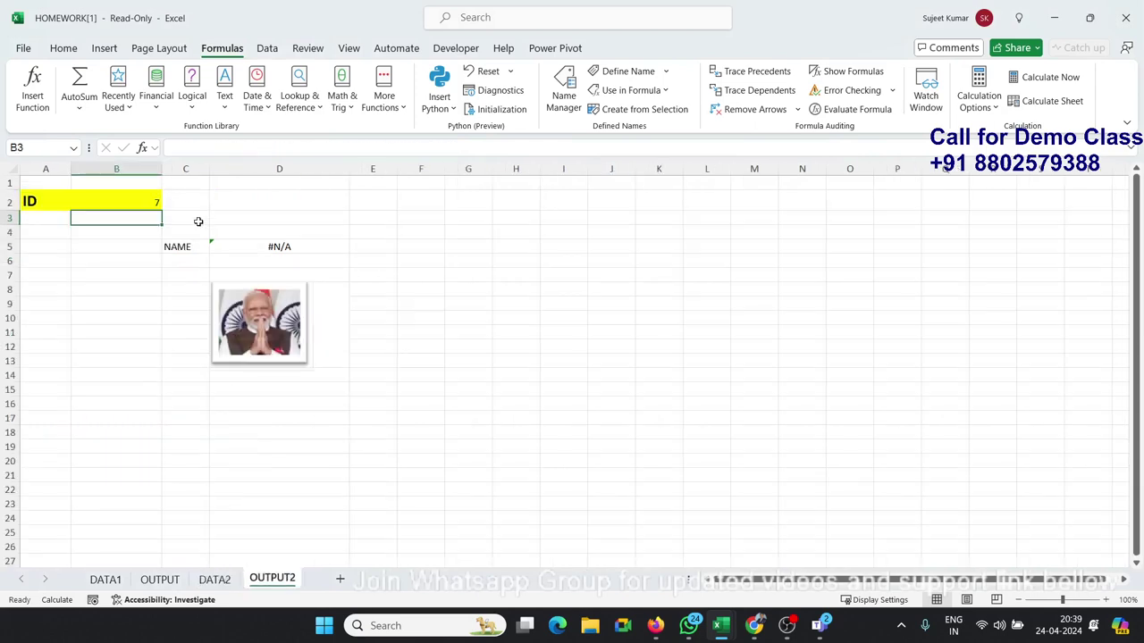
left_click(155, 203)
type("1")
key("Return")
Step: Delete the helper formulas in DATA2 cells E2 and F2
left_click(214, 579)
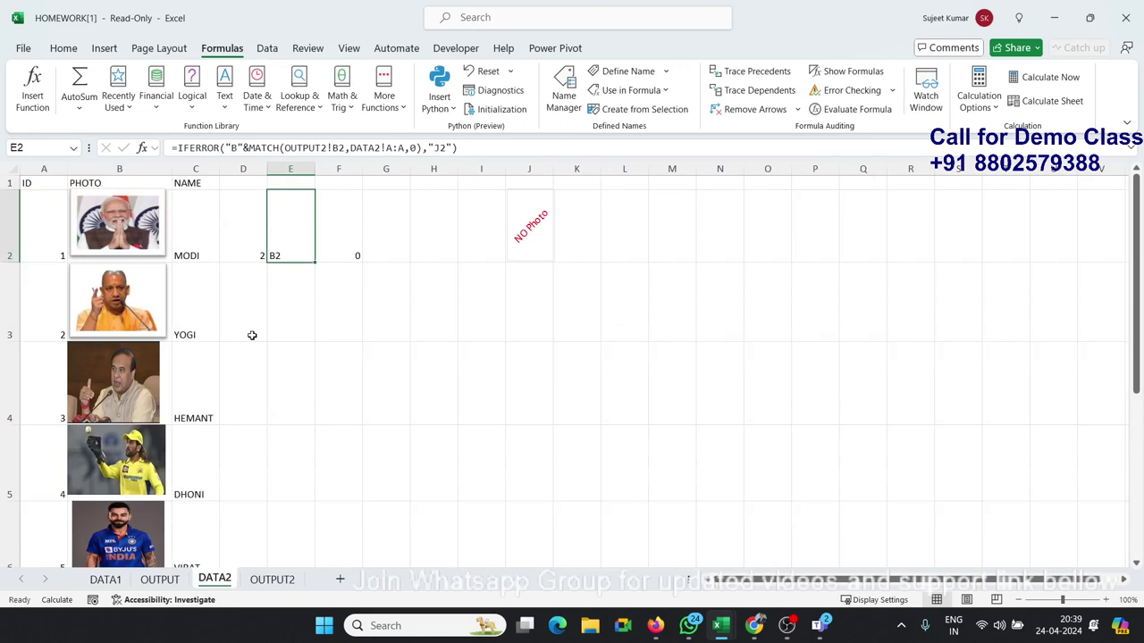
key("Delete")
key("Right")
key("Delete")
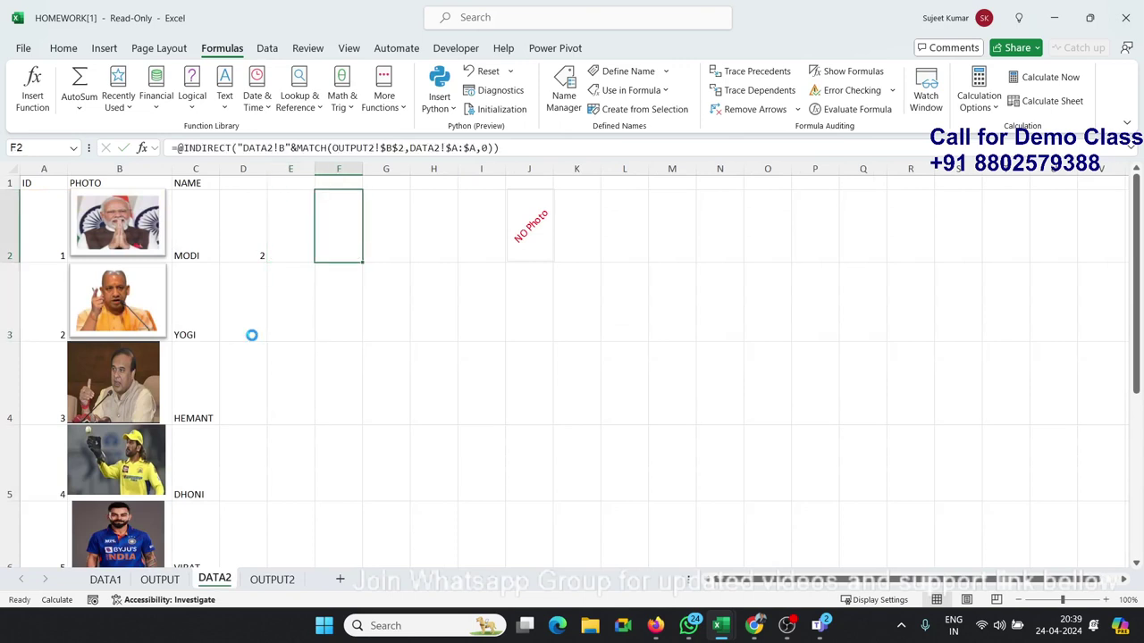
left_click(275, 586)
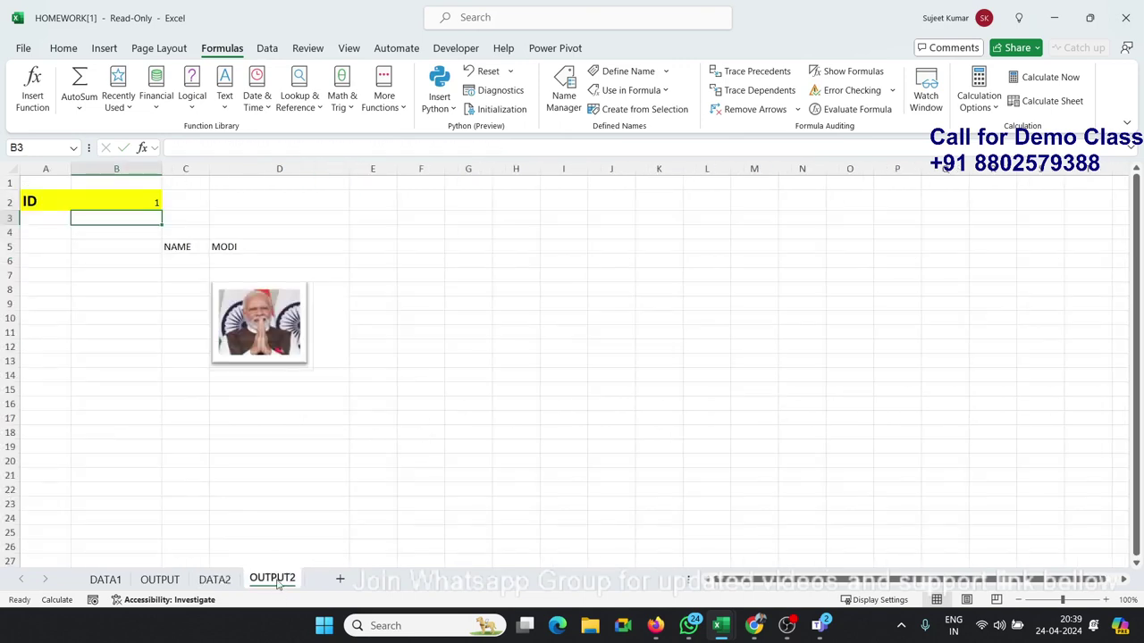
left_click(224, 582)
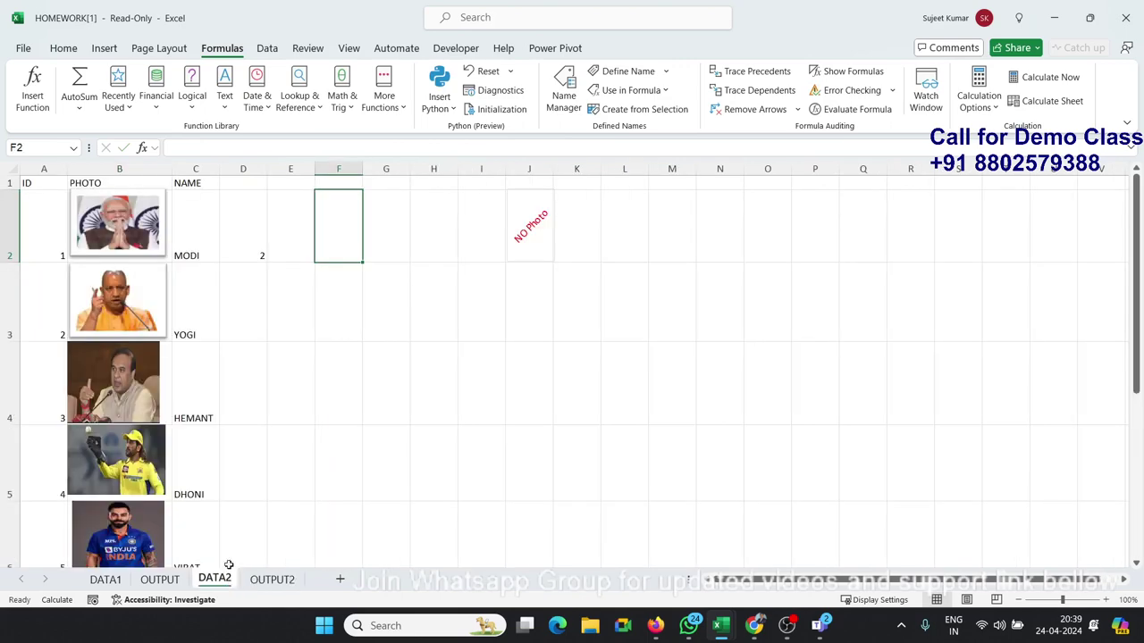
left_click(262, 252)
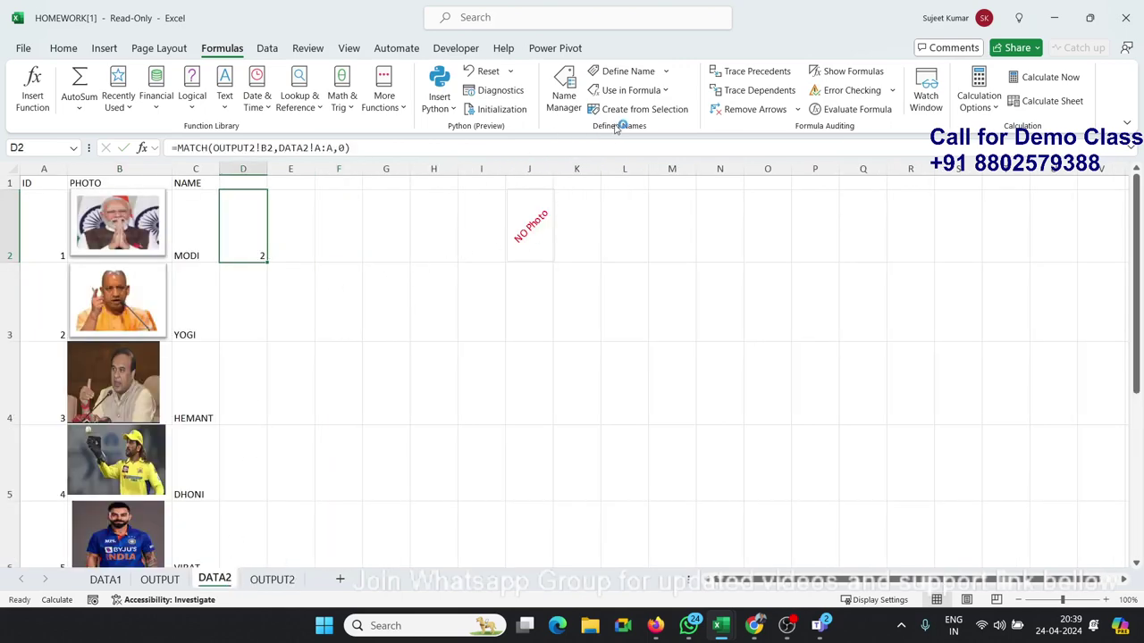
Step: Copy PHOTO's INDIRECT/MATCH formula from Name Manager and start editing cell F3
left_click(563, 93)
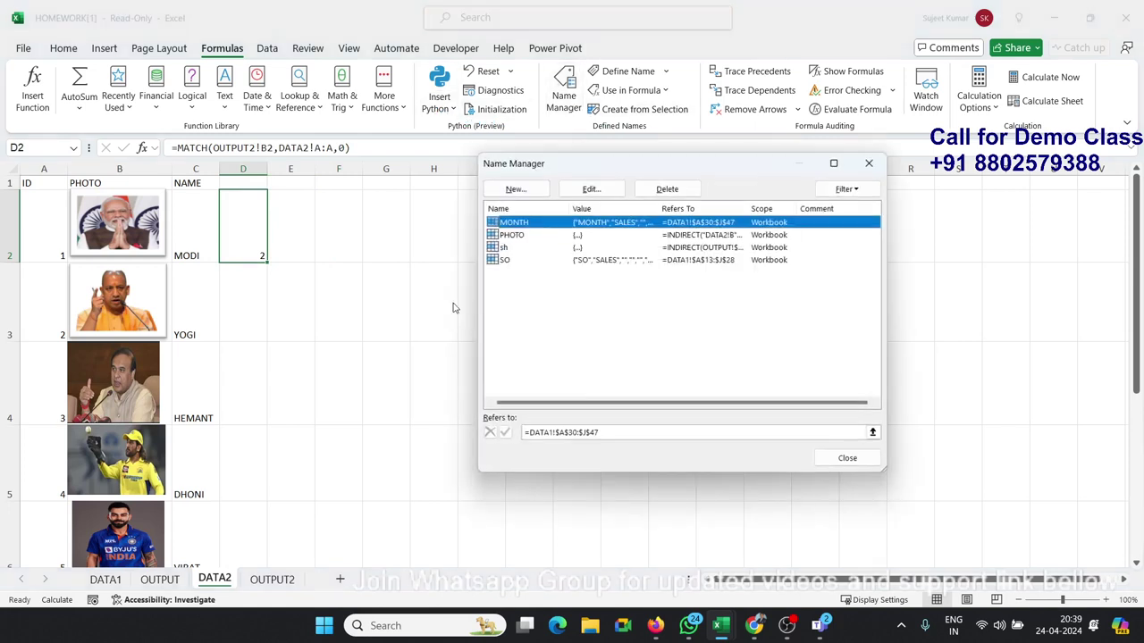
left_click(510, 236)
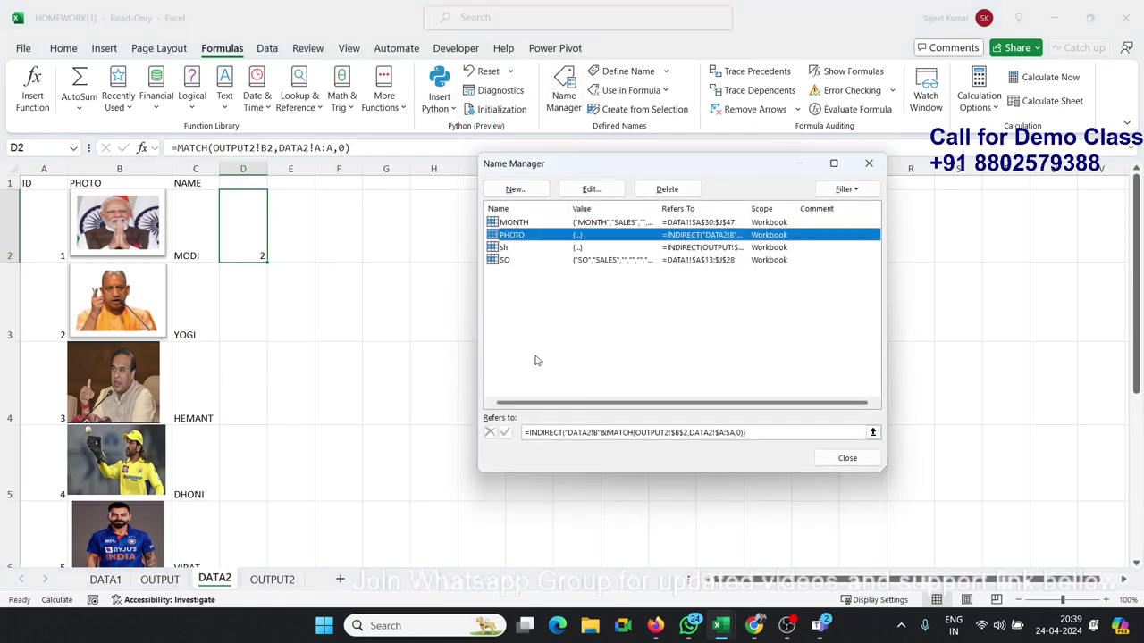
left_click(527, 433)
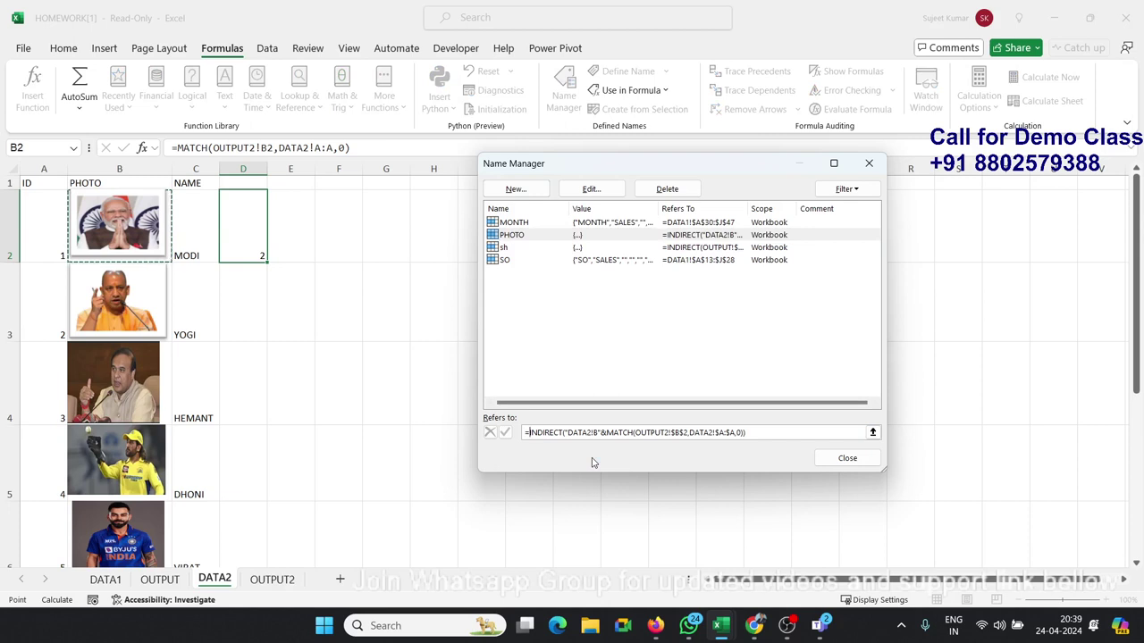
key("F2")
type("if")
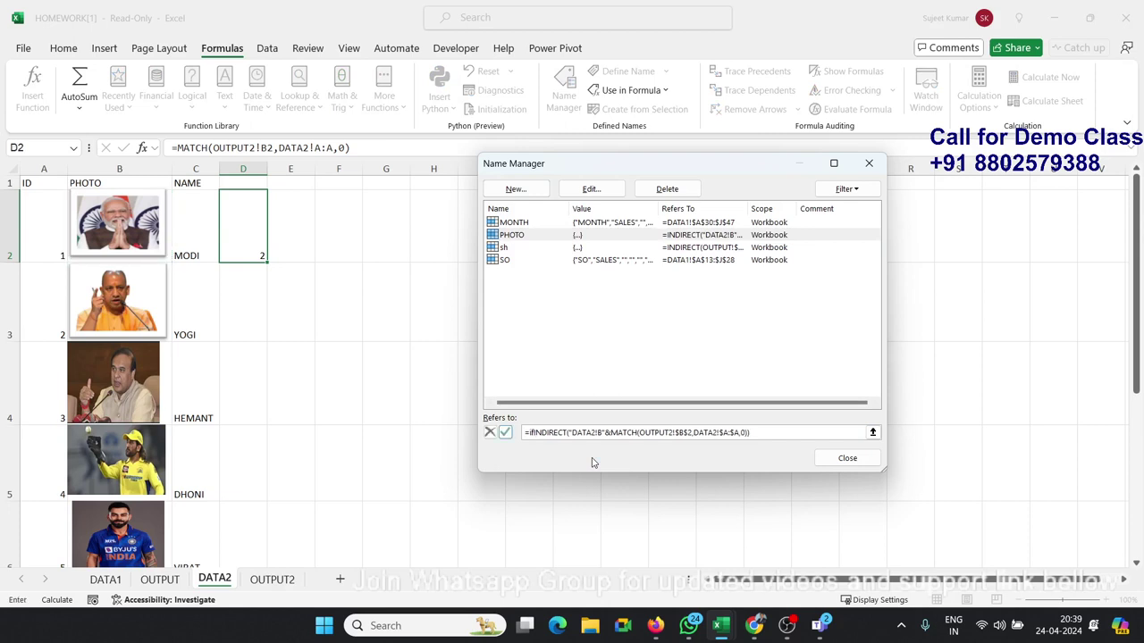
key("Return")
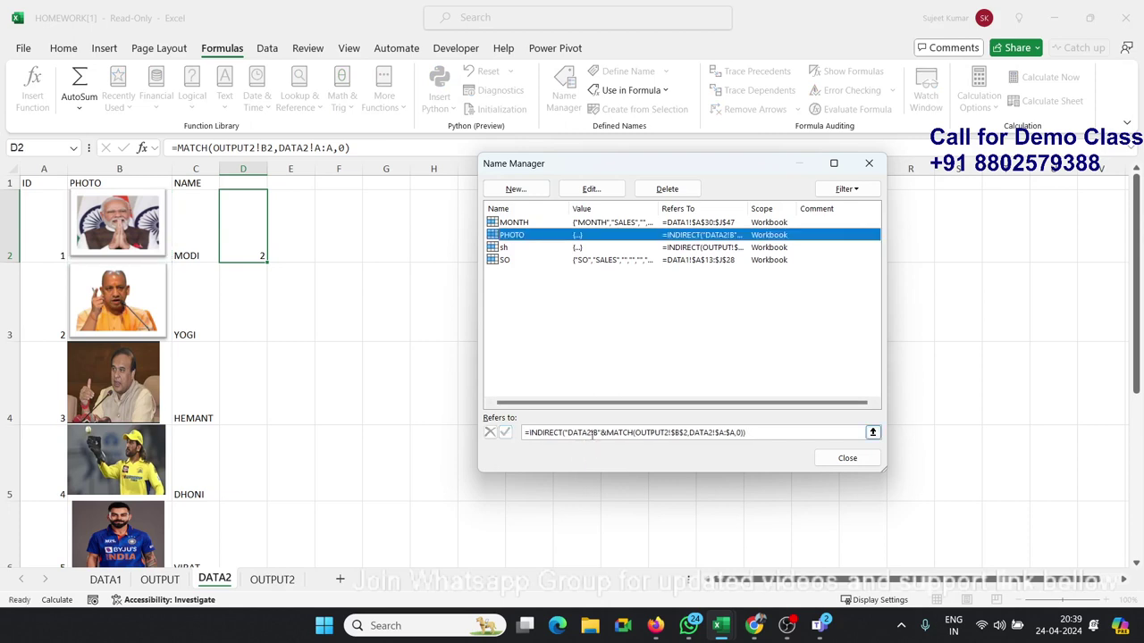
left_click(755, 432)
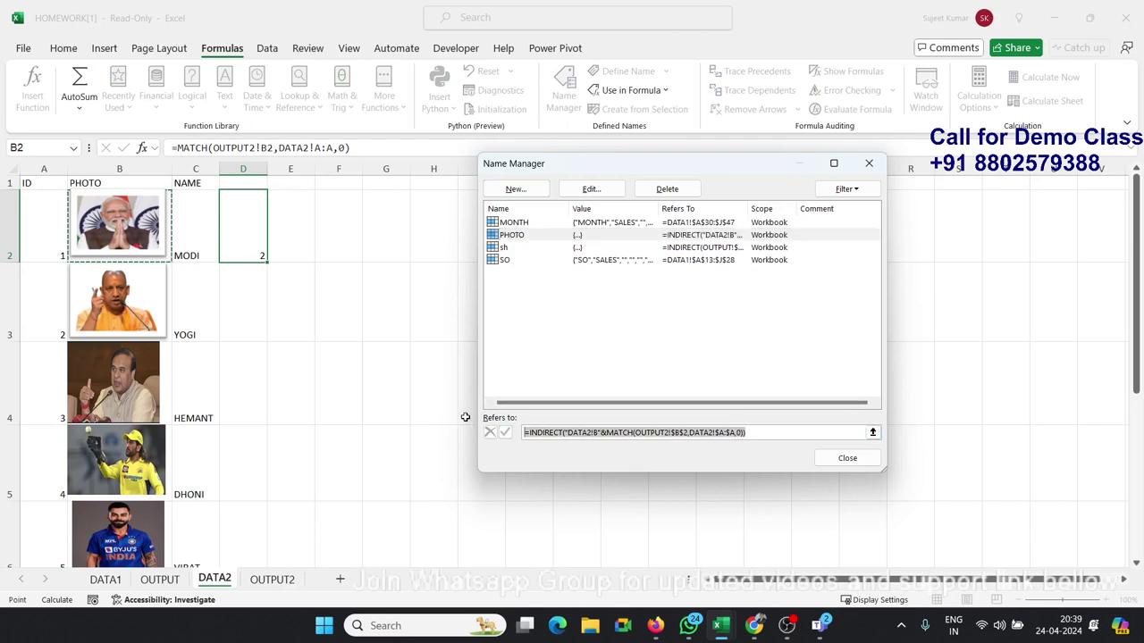
key("Return")
key("Escape")
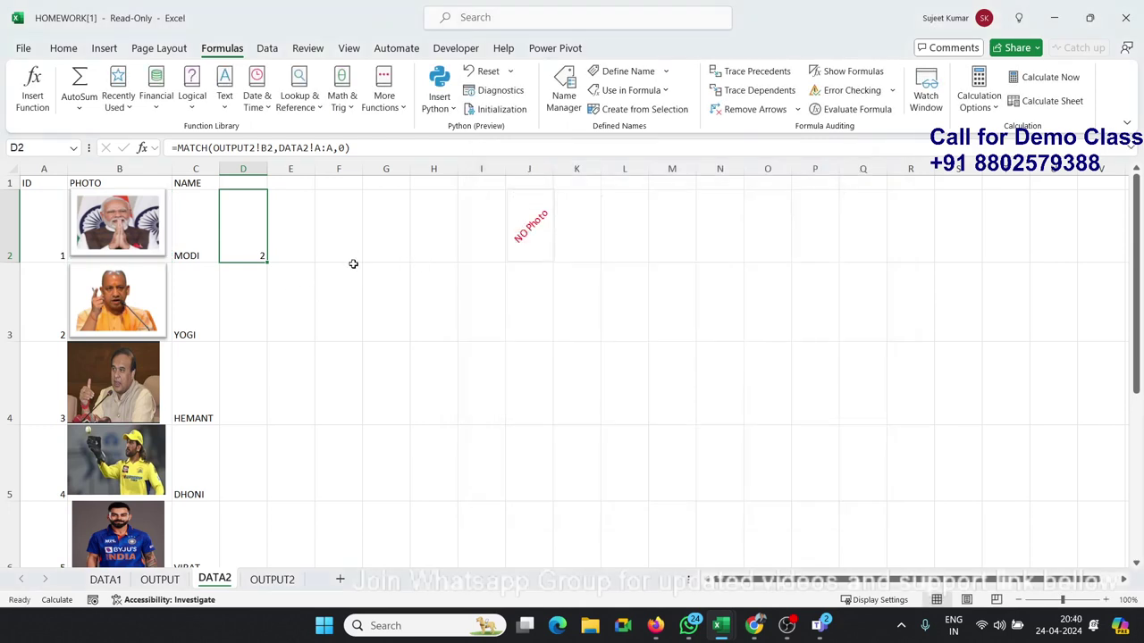
left_click(348, 260)
left_click(341, 271)
double_click(327, 288)
Step: Enter =IFERROR(INDIRECT("DATA2!B"&MATCH(...)),$J$2) in F3 from the pasted PHOTO formula
key("ctrl+v")
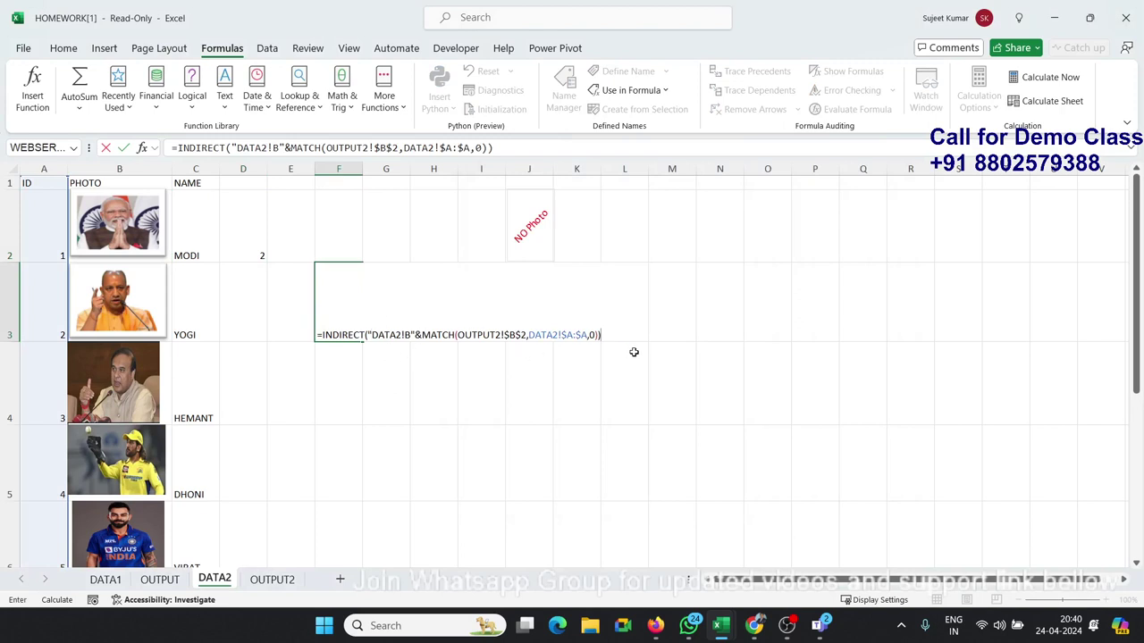
left_click(322, 334)
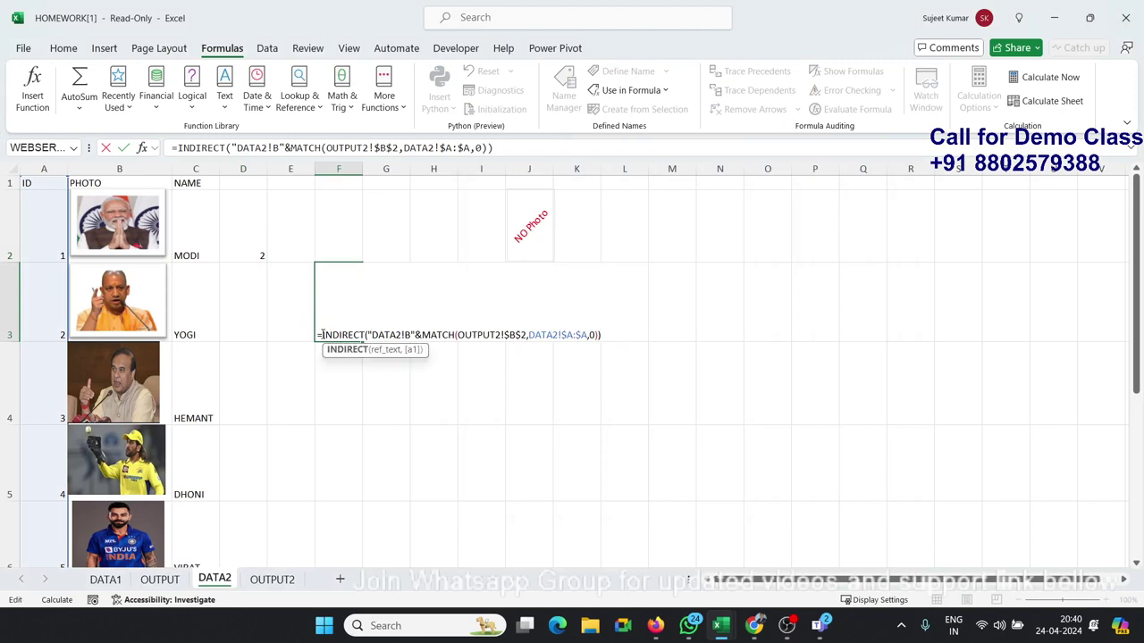
type("IF")
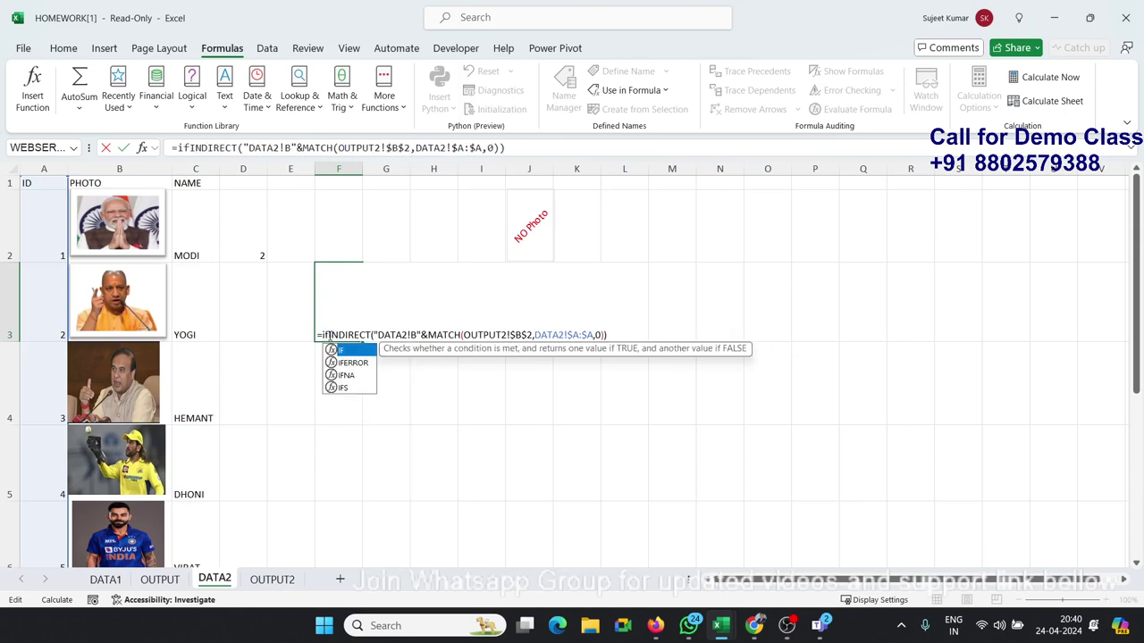
key("Down")
key("Tab")
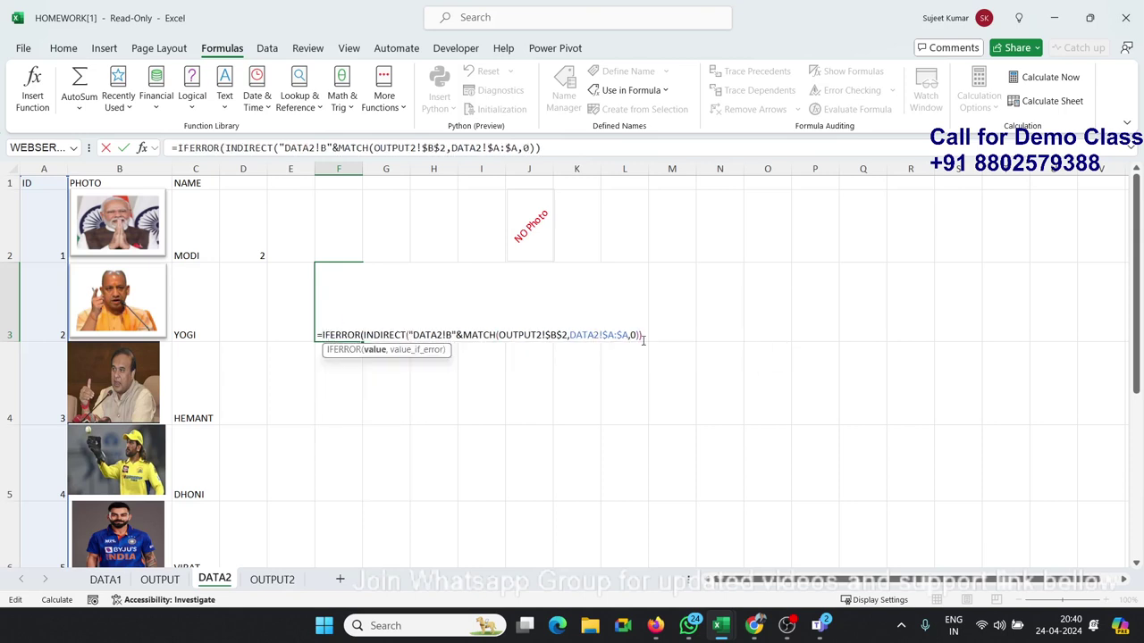
type(",")
left_click(578, 206)
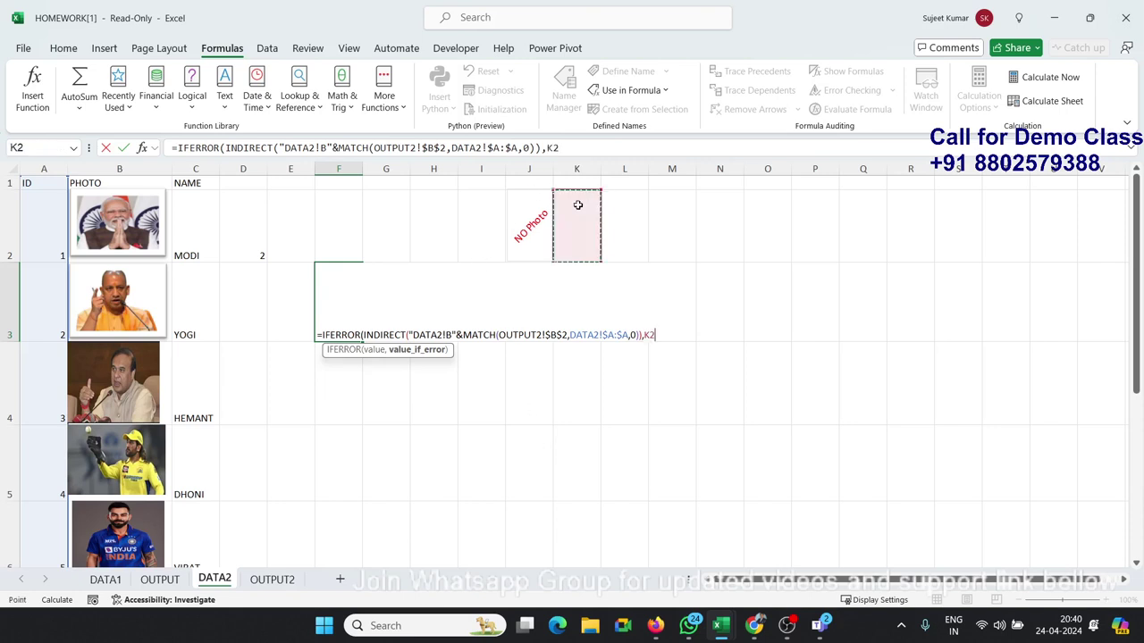
key("Left")
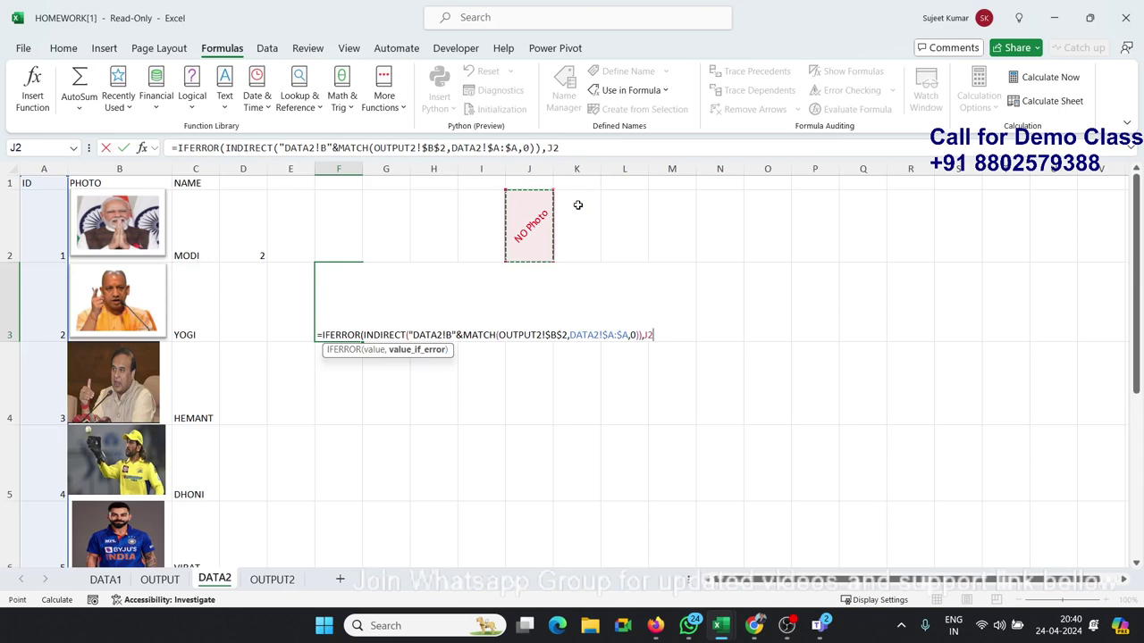
key("F4")
type(")")
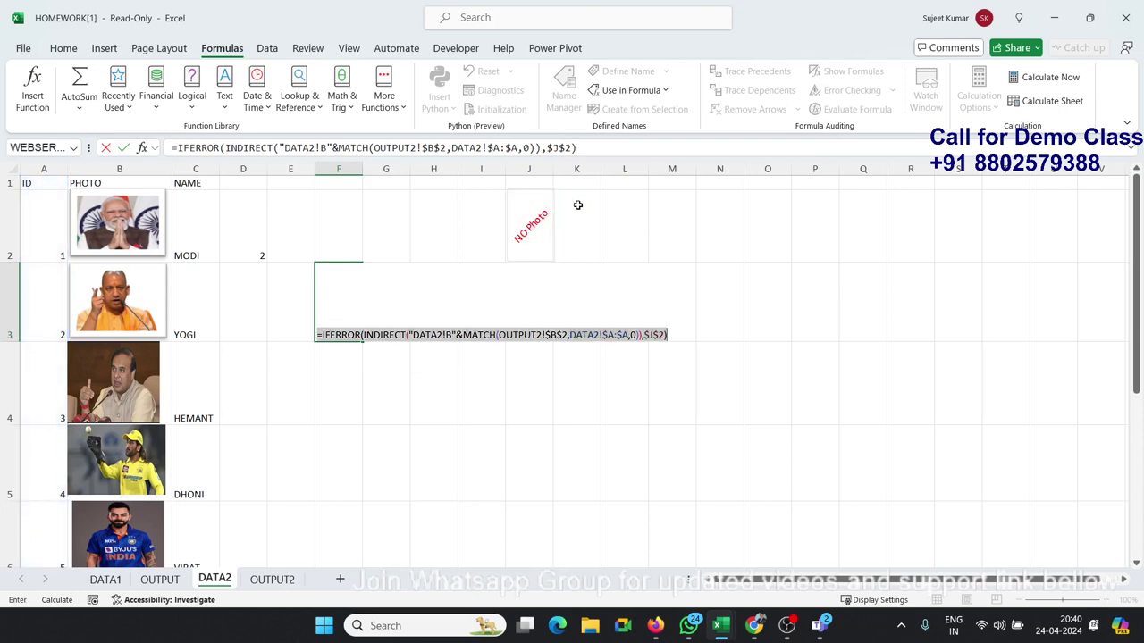
key("Return")
key("Up")
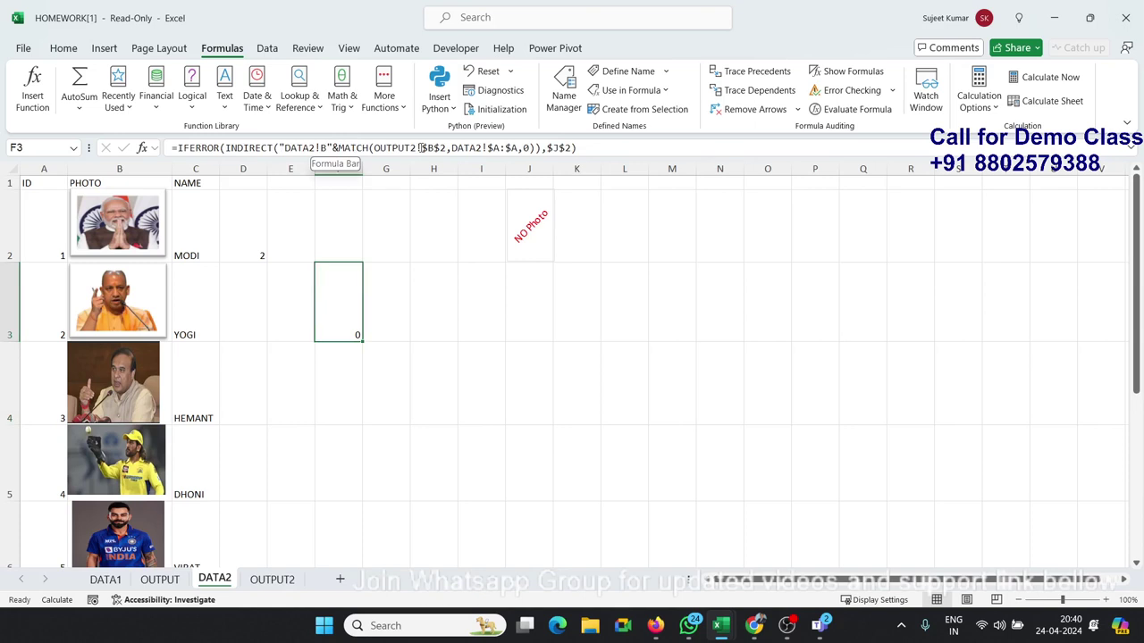
Step: Check the OUTPUT2 ID, then copy F3's full IFERROR formula from the formula bar
left_click(281, 583)
left_click(152, 200)
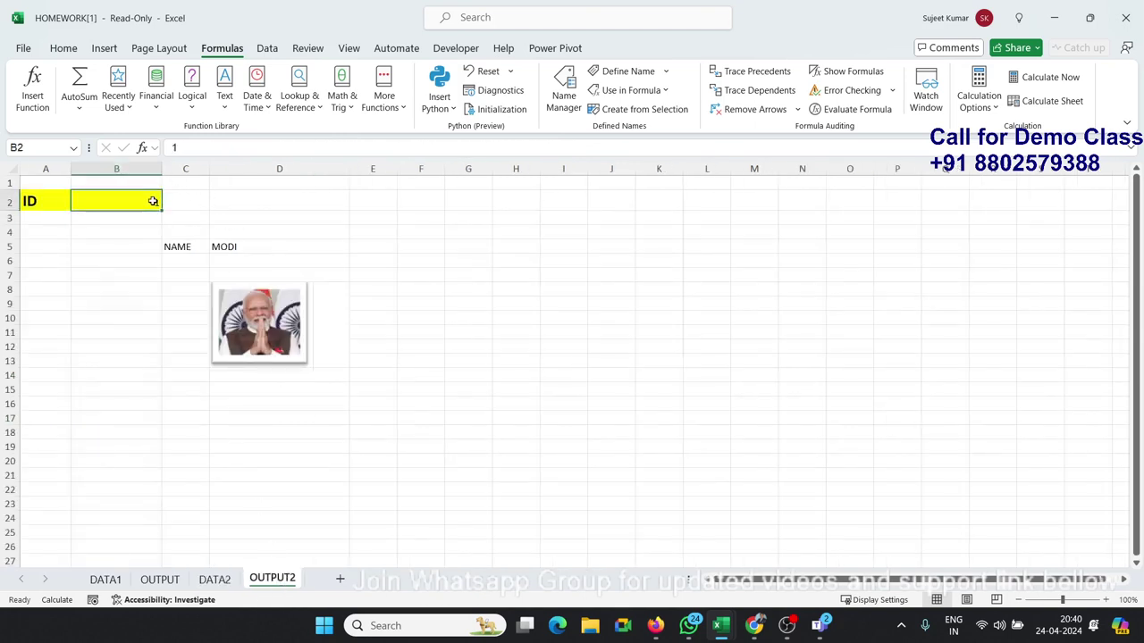
left_click(224, 585)
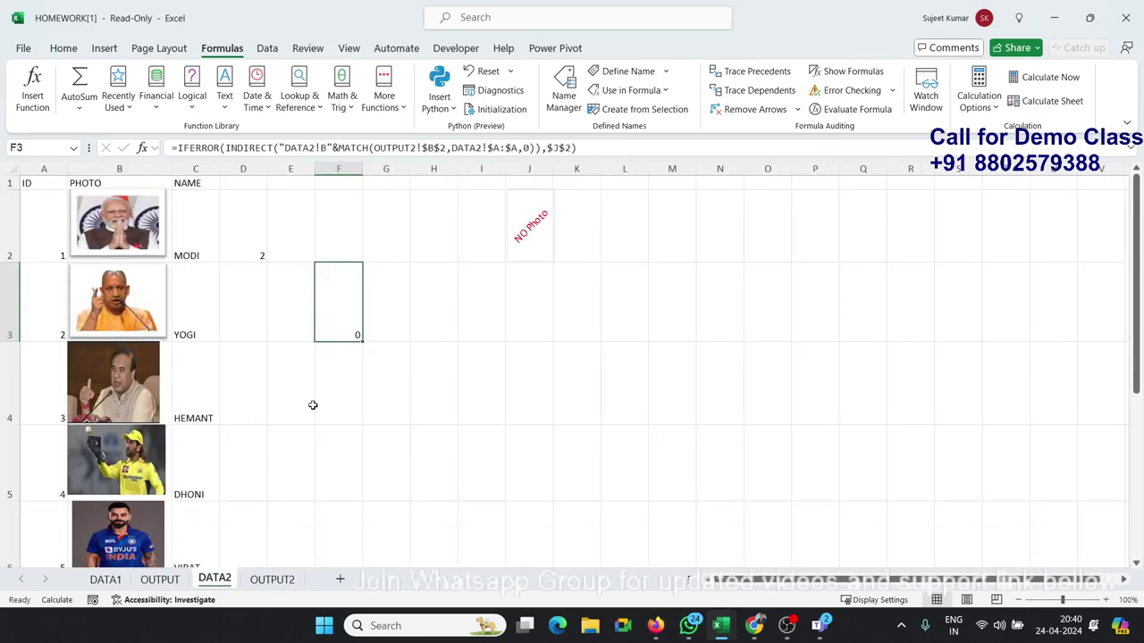
double_click(339, 281)
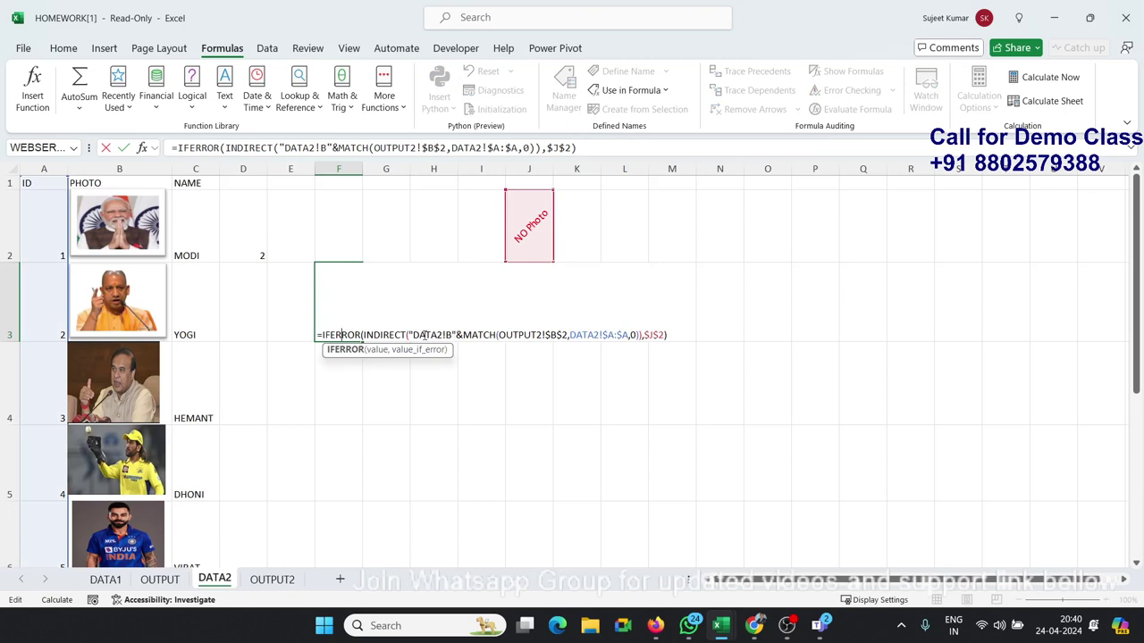
key("ctrl+Return")
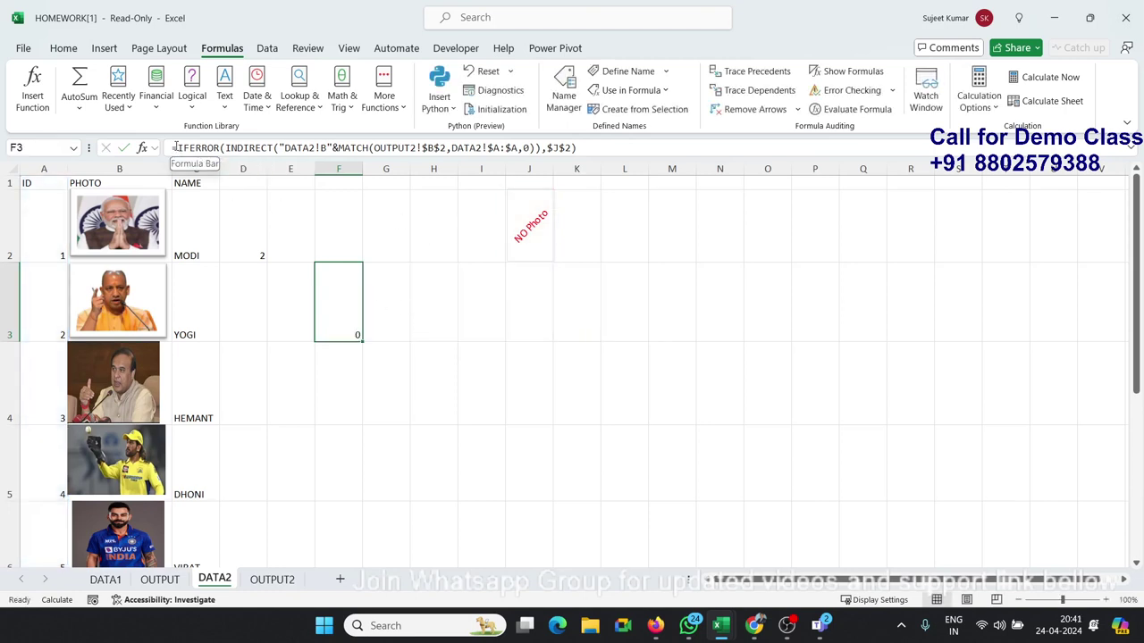
left_click_drag(177, 147, 589, 162)
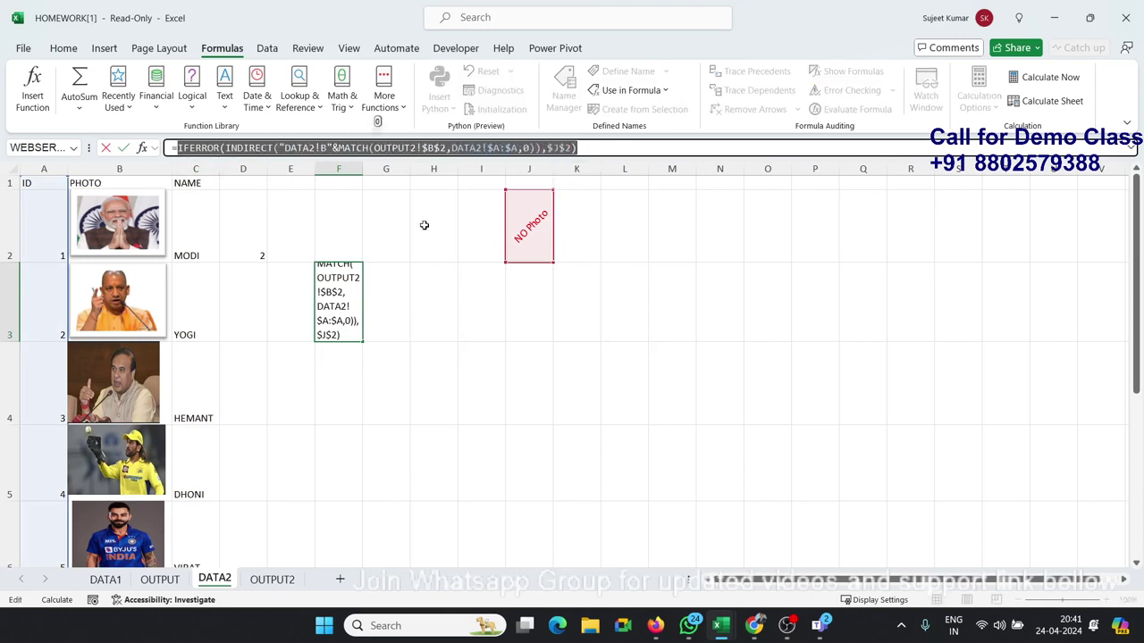
key("Escape")
left_click(257, 236)
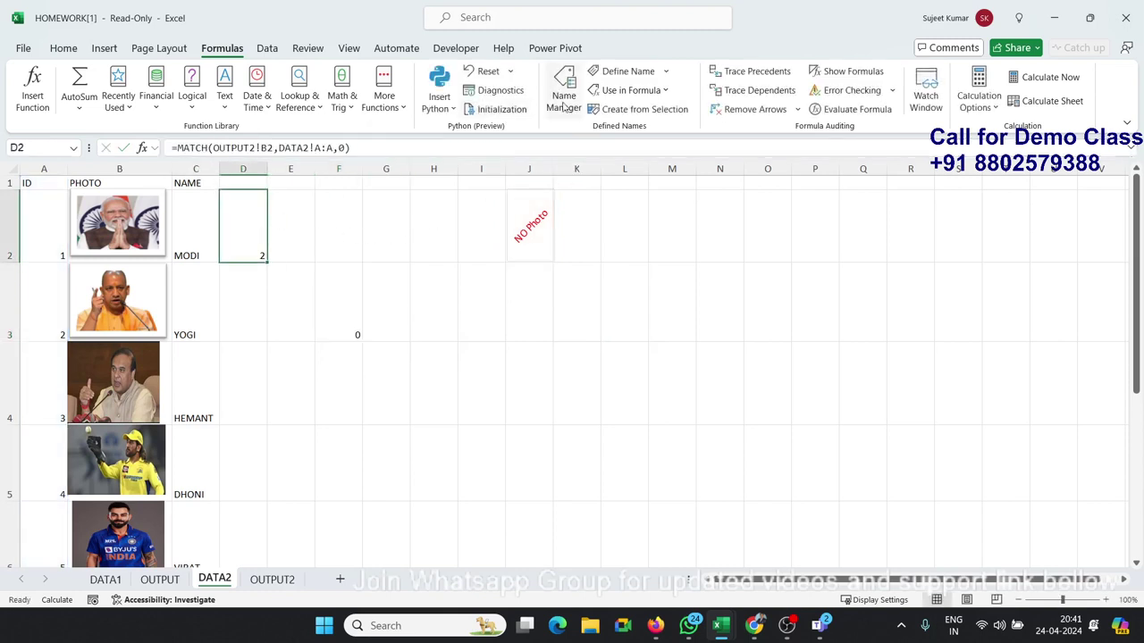
Step: Paste the IFERROR formula into PHOTO's Refers to box in Name Manager and confirm it
left_click(563, 89)
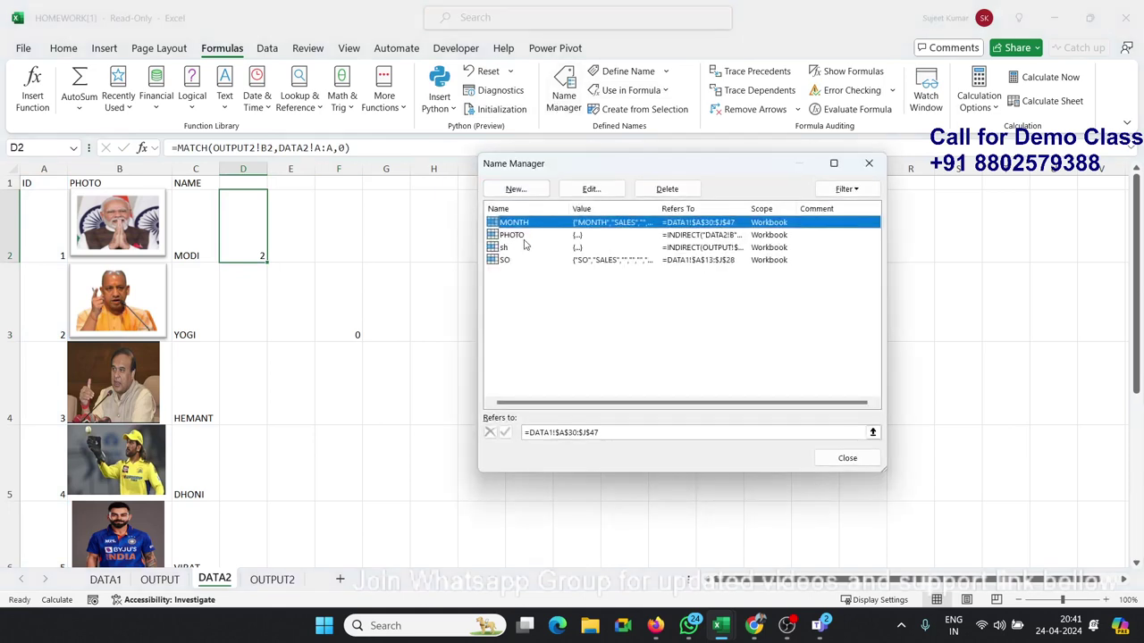
left_click(526, 235)
left_click(526, 432)
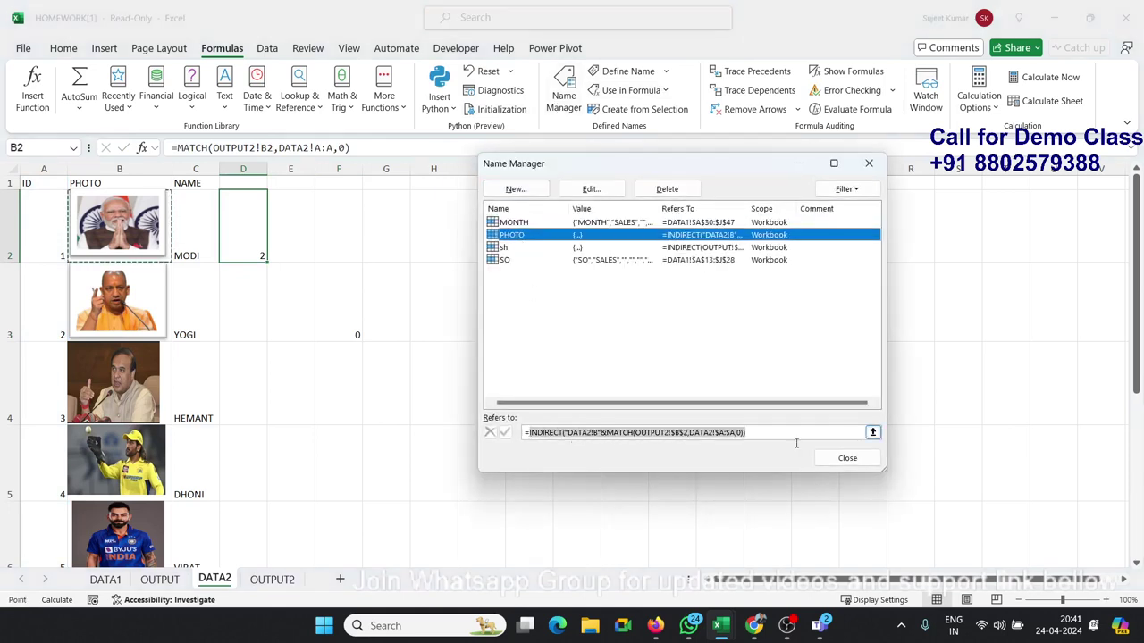
key("ctrl+v")
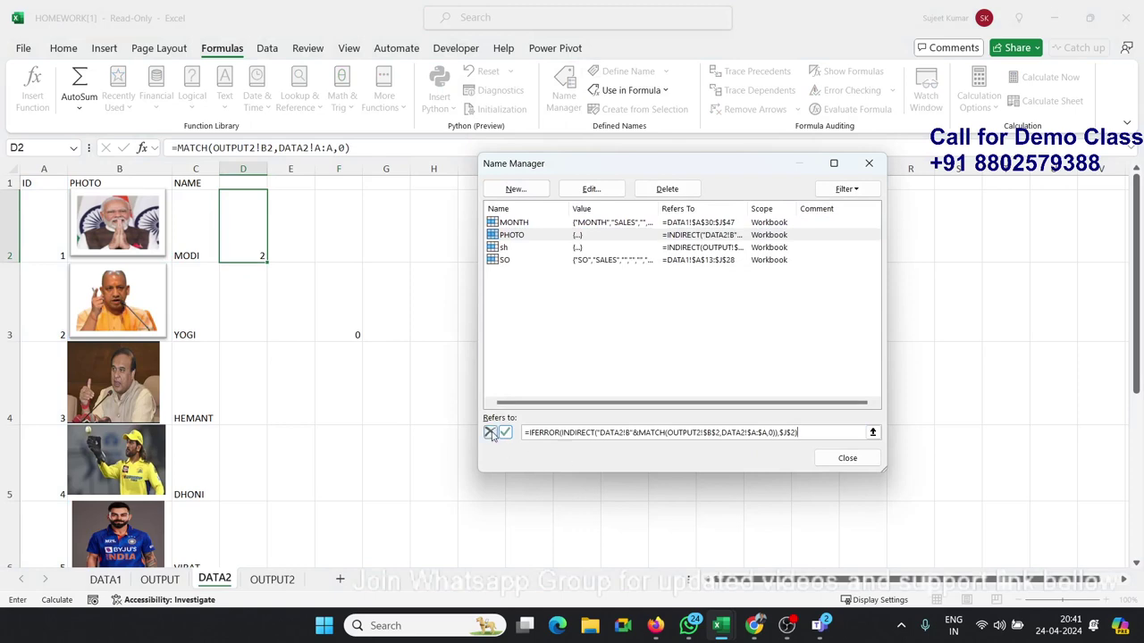
left_click(505, 433)
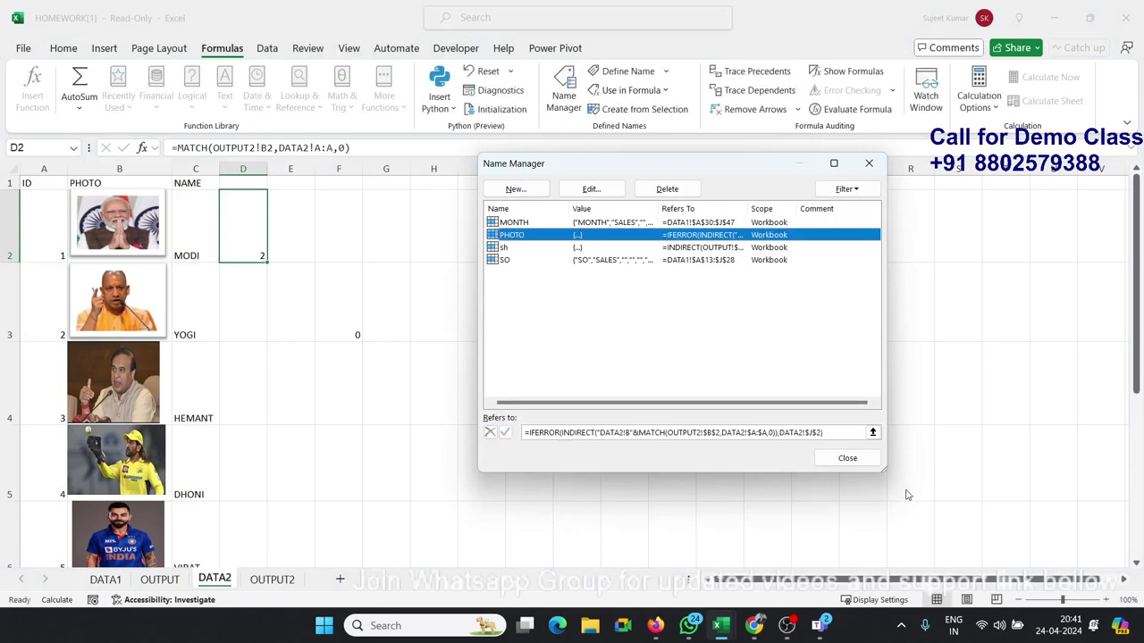
left_click(863, 460)
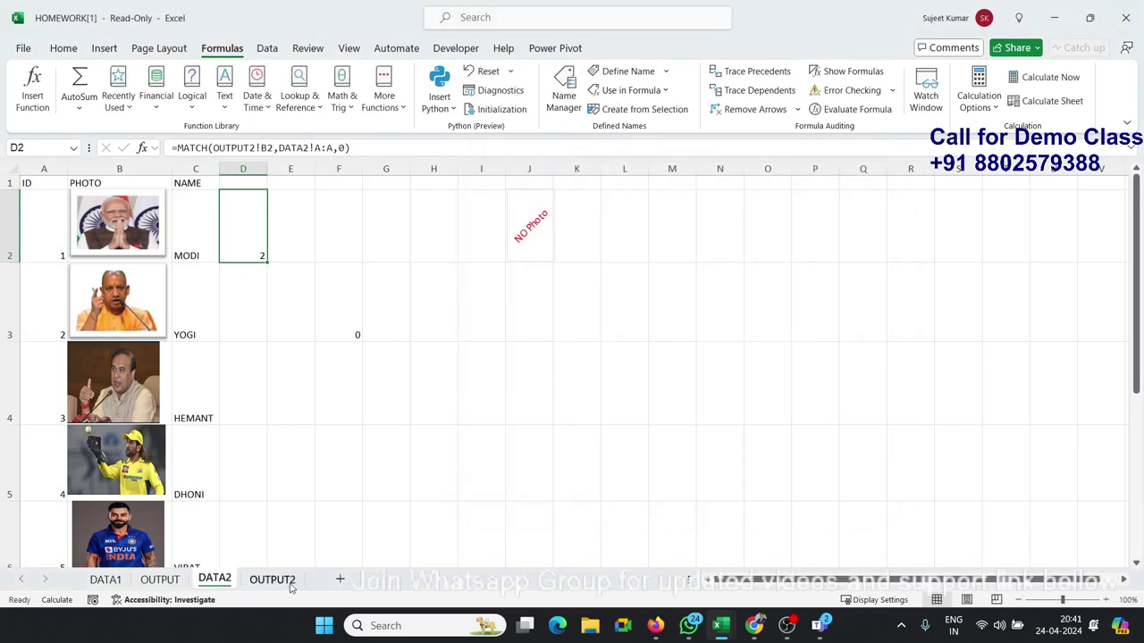
Step: On OUTPUT2, enter test ID 7 in B2 to see the NO Photo placeholder, then restore ID 1
left_click(291, 581)
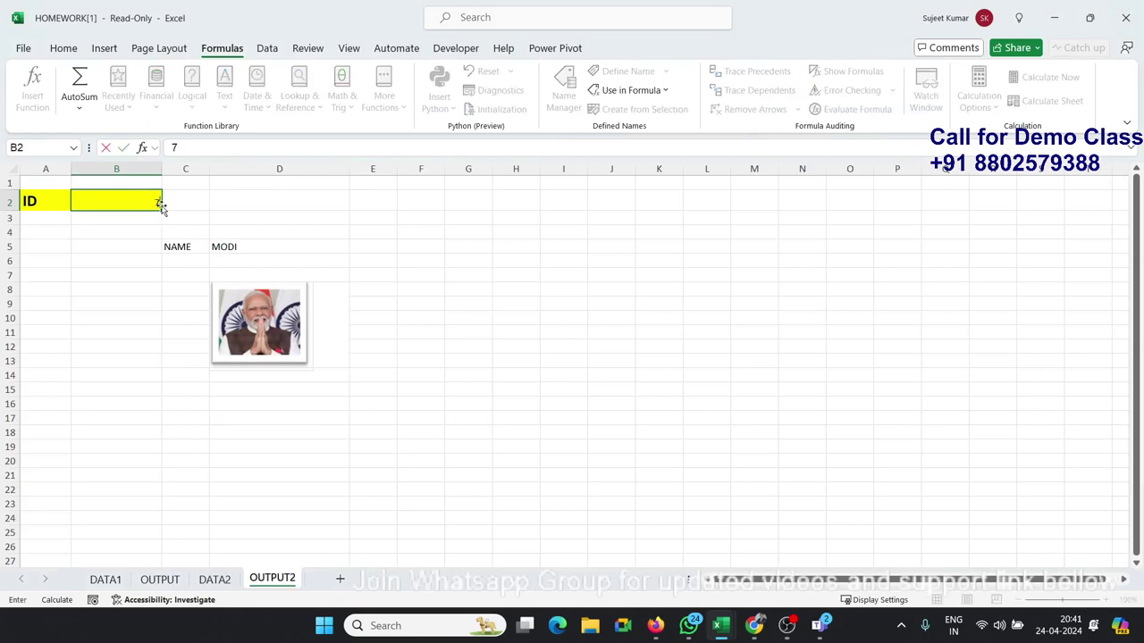
type("7")
key("Return")
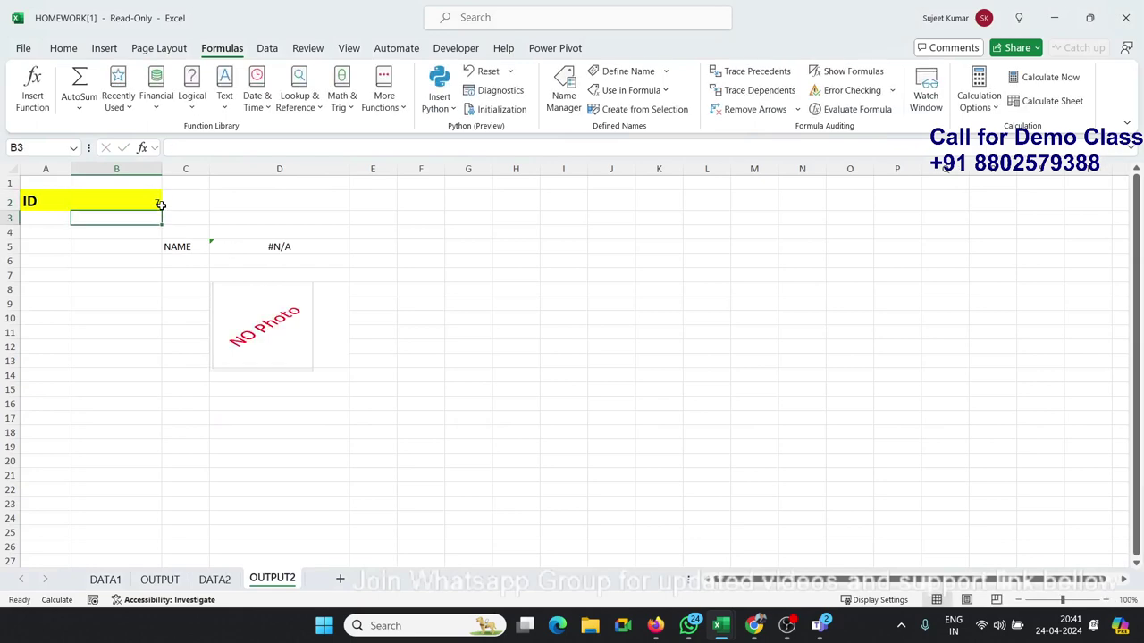
key("Up")
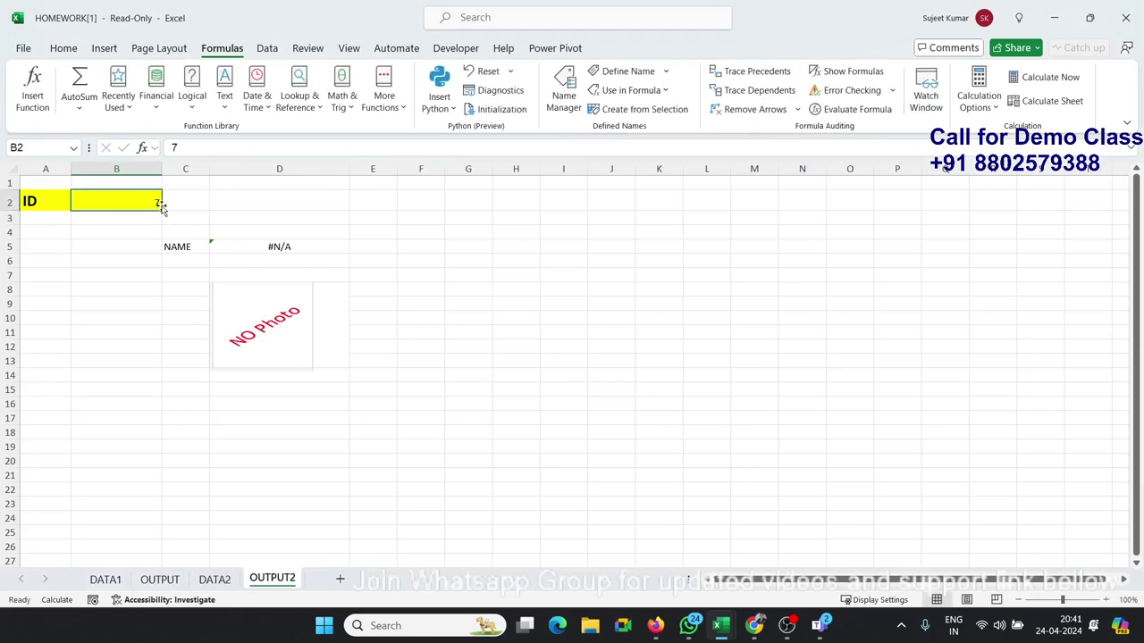
key("BackSpace")
type("1")
key("Return")
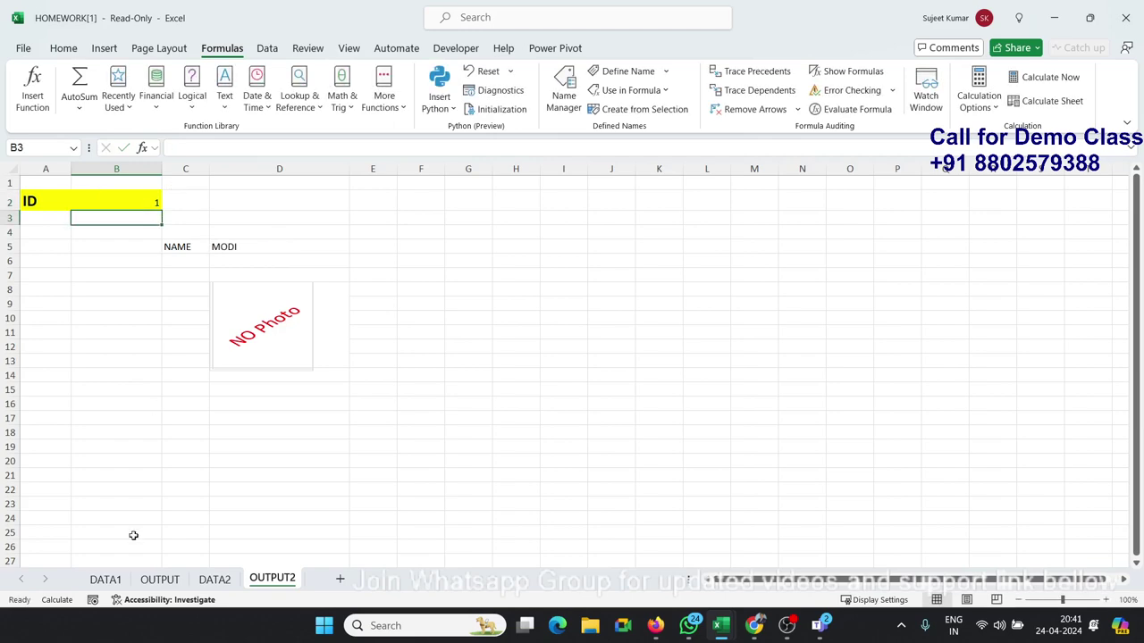
Step: On DATA2, nudge the NO Photo picture slightly within cell J2
left_click(215, 579)
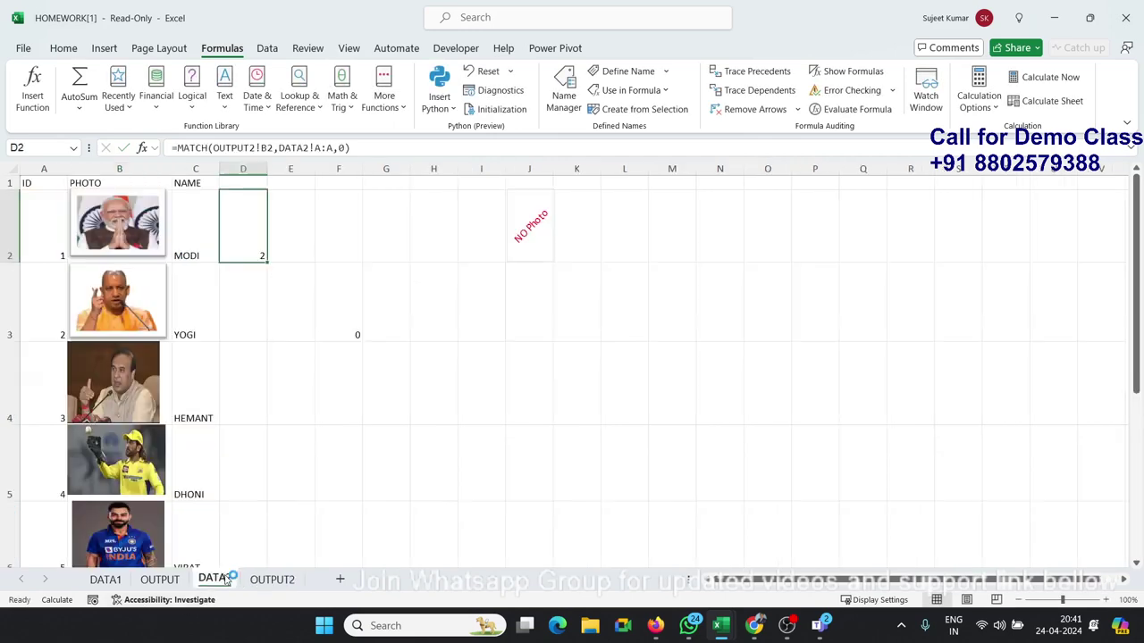
left_click(531, 318)
left_click(534, 259)
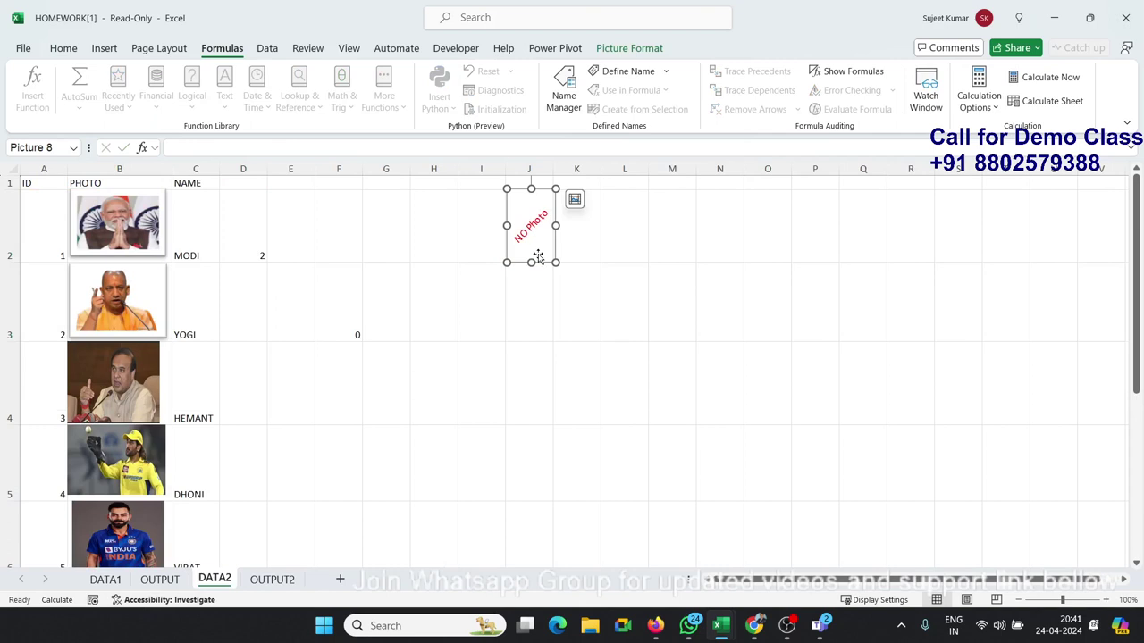
left_click_drag(538, 257, 536, 253)
left_click(417, 313)
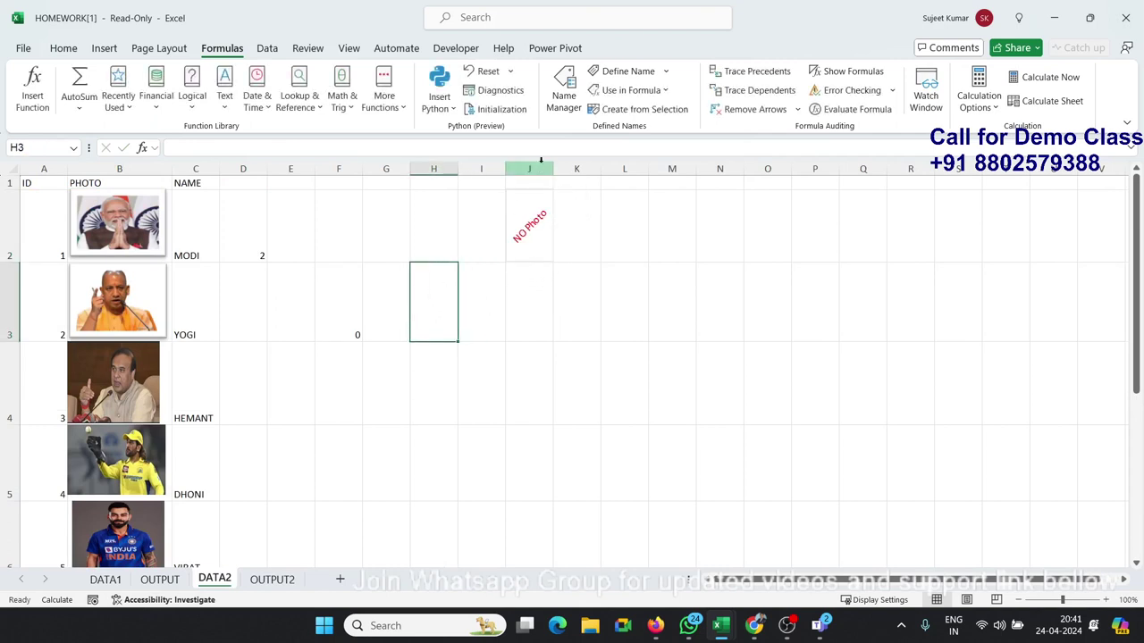
Step: Inspect the INDIRECT part of the PHOTO name's formula, then close Name Manager and return to OUTPUT2
left_click(564, 89)
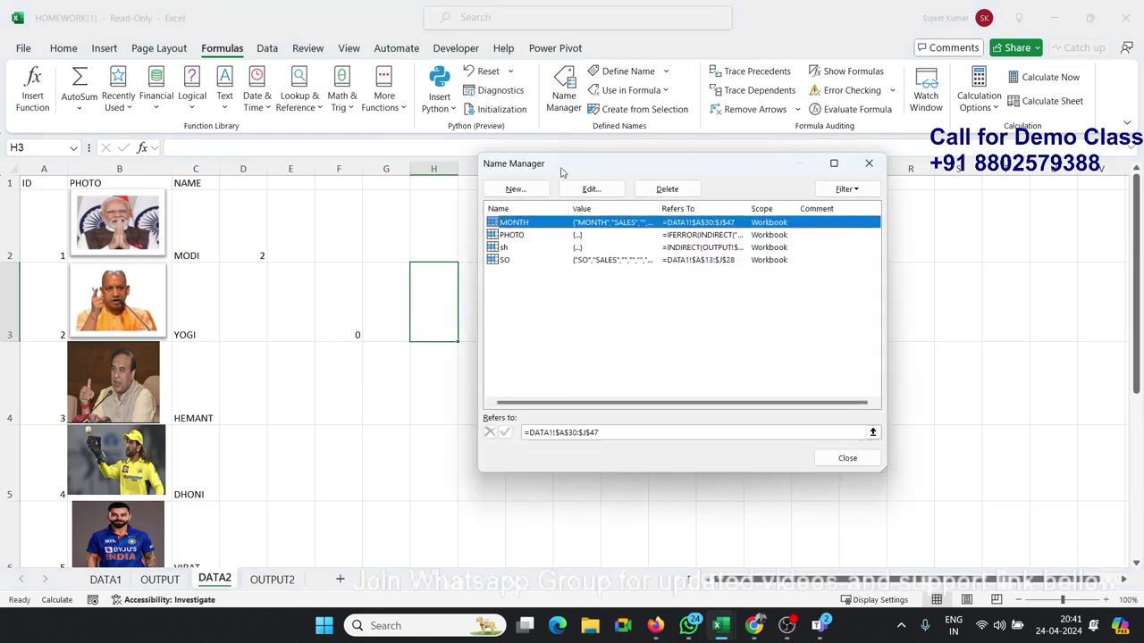
left_click(547, 235)
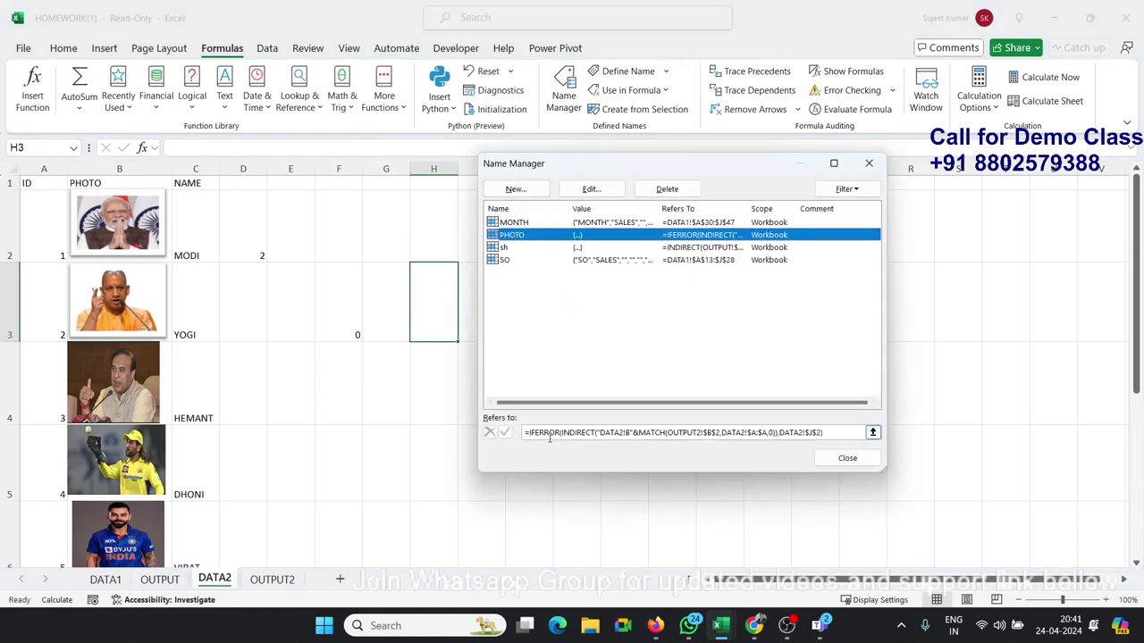
mouse_move(564, 432)
left_mouse_down()
mouse_move(823, 434)
mouse_move(781, 431)
left_mouse_up()
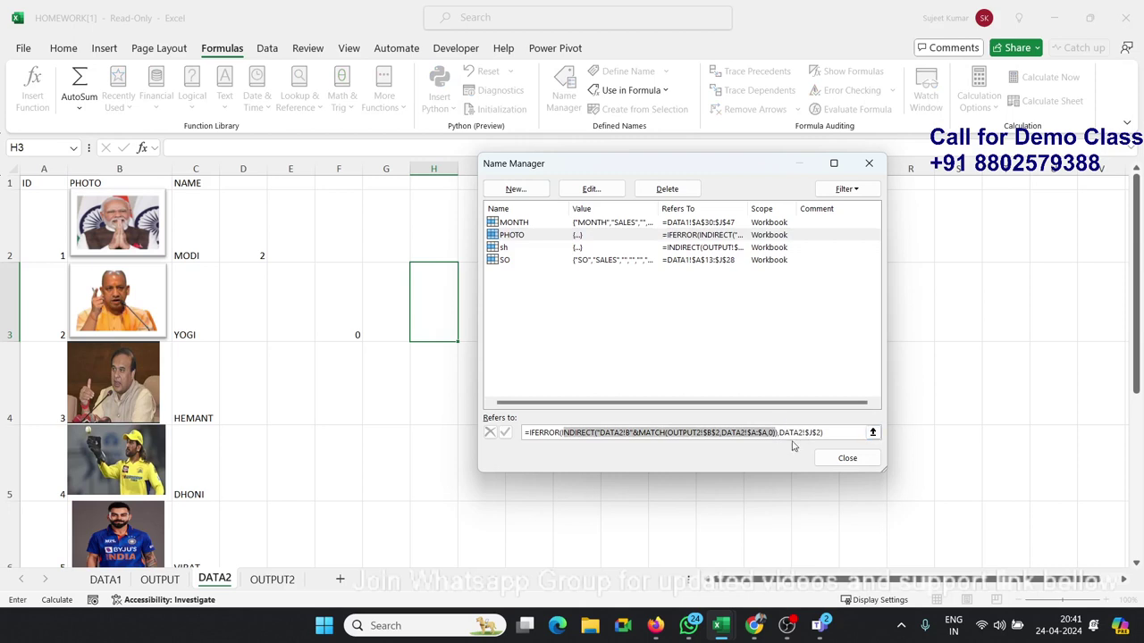
left_click_drag(682, 163, 634, 262)
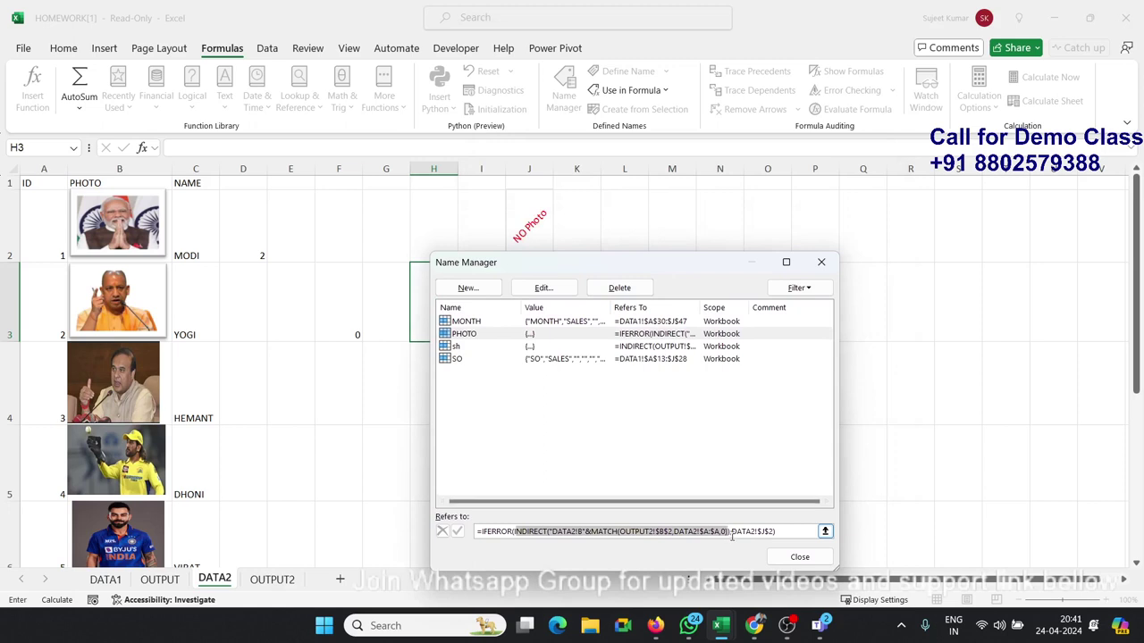
left_click(799, 556)
left_click(277, 580)
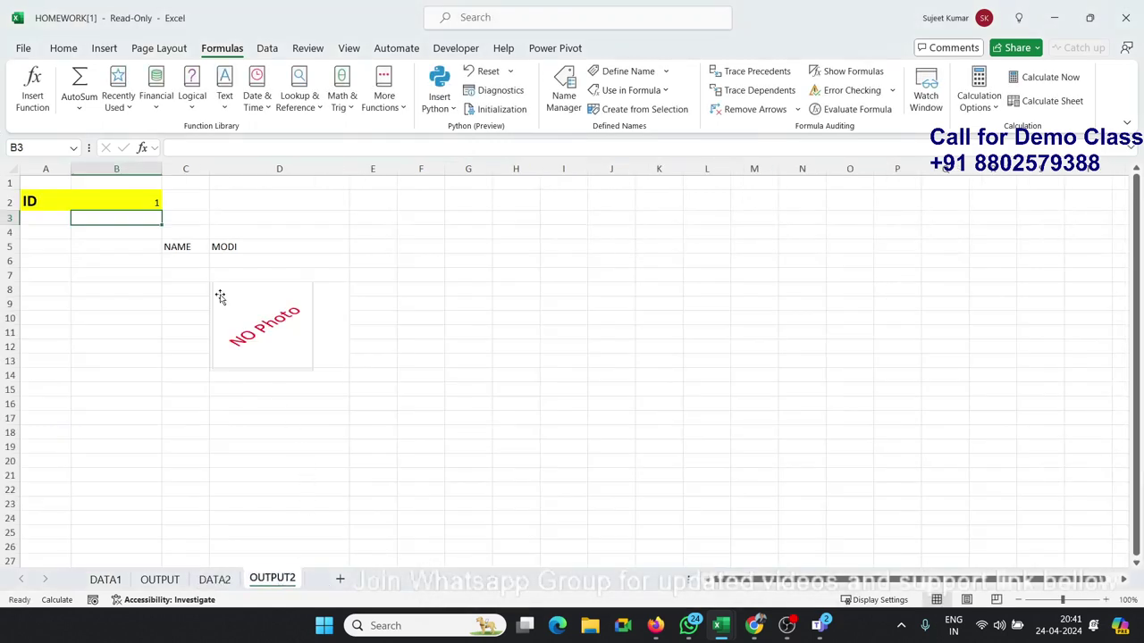
left_click(158, 201)
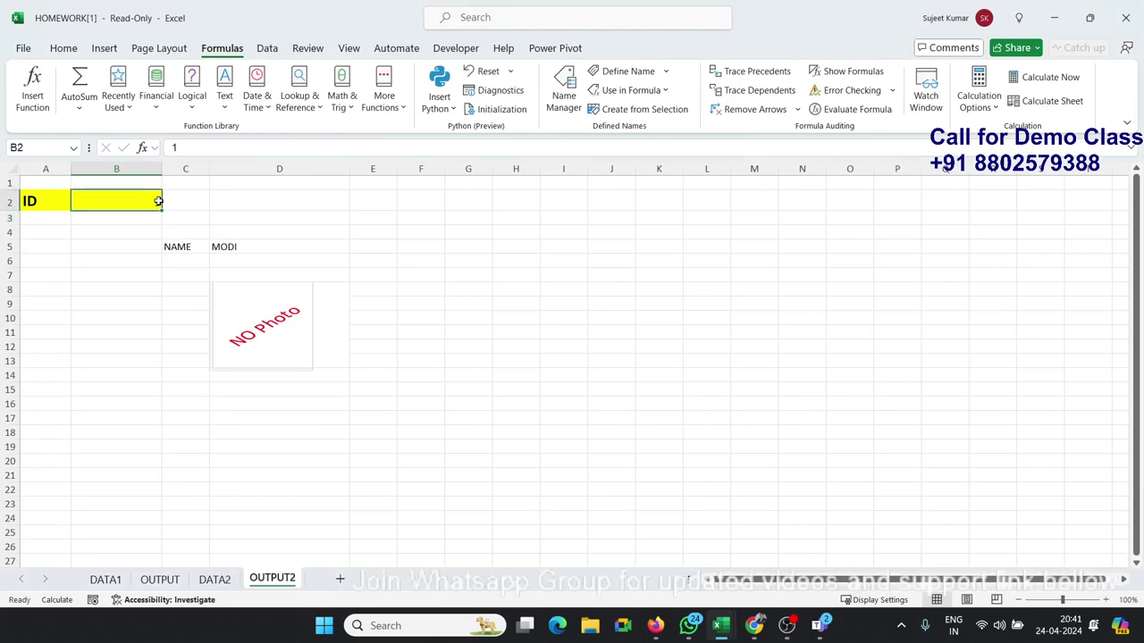
double_click(158, 201)
key("Return")
left_click(159, 201)
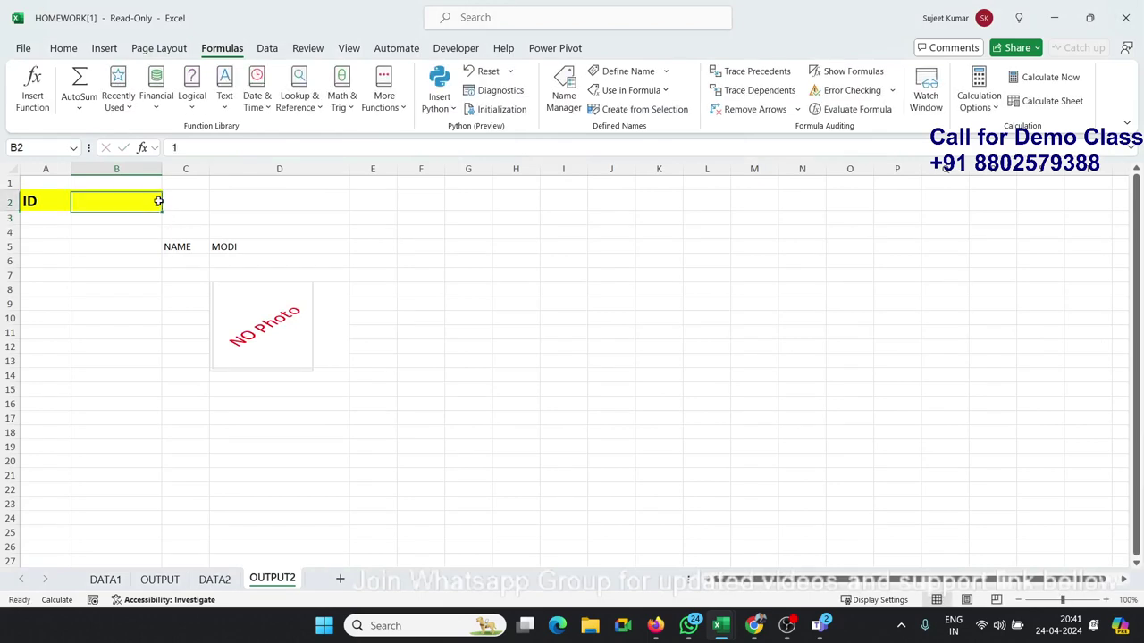
type("2")
key("Return")
left_click(158, 201)
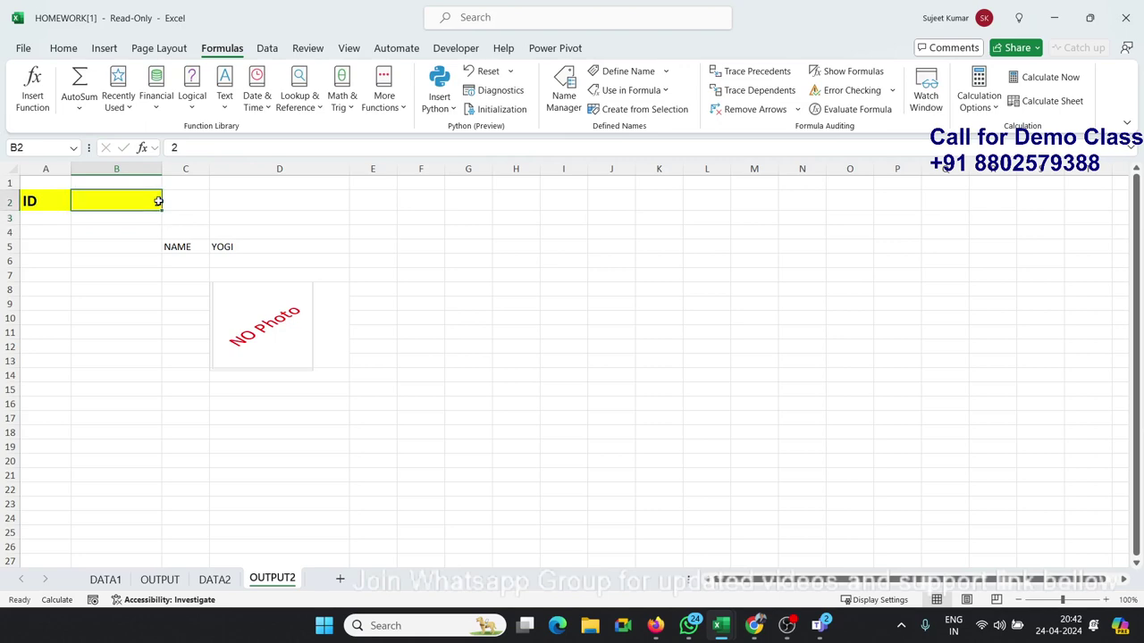
type("3")
key("Return")
left_click(159, 201)
type("1")
key("Return")
left_click(477, 278)
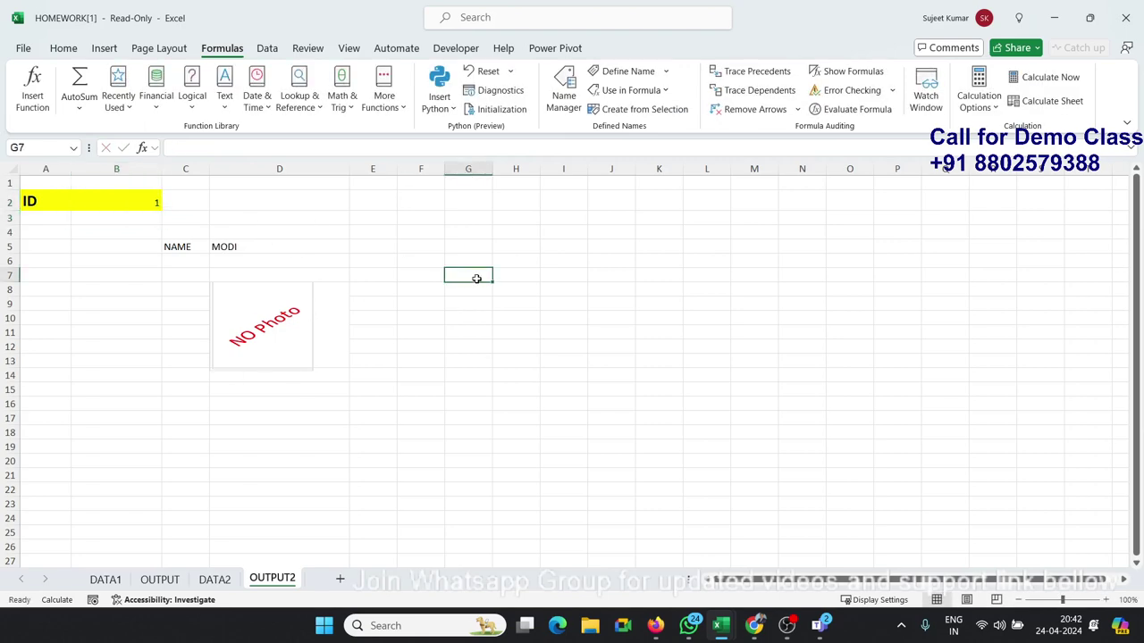
left_click(563, 92)
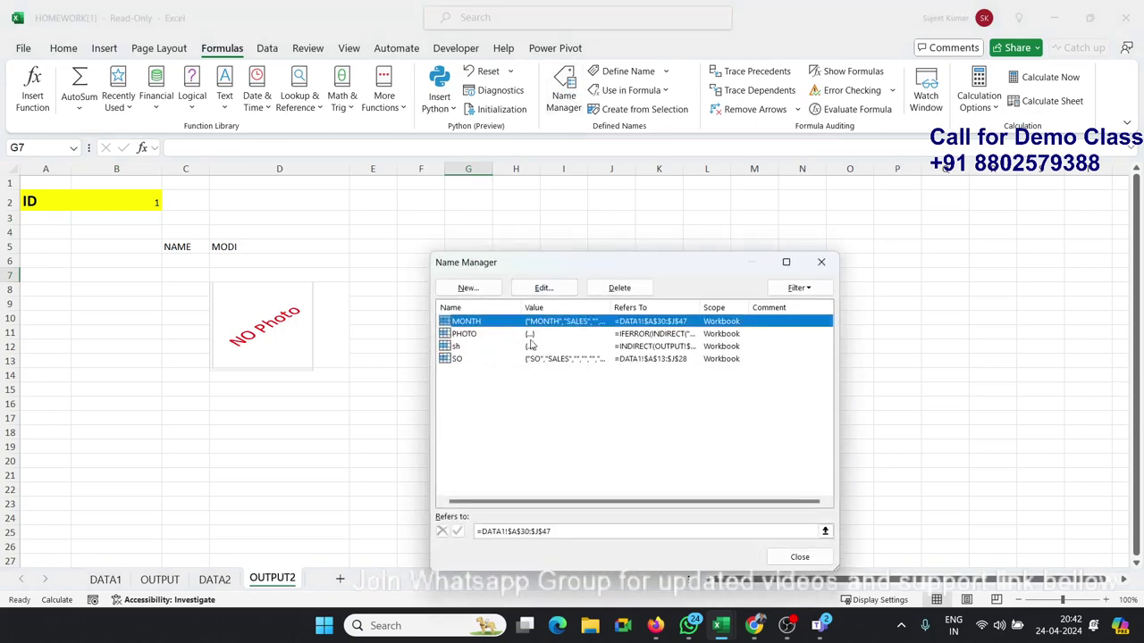
left_click(509, 336)
left_click(509, 322)
left_click(507, 335)
left_click(498, 532)
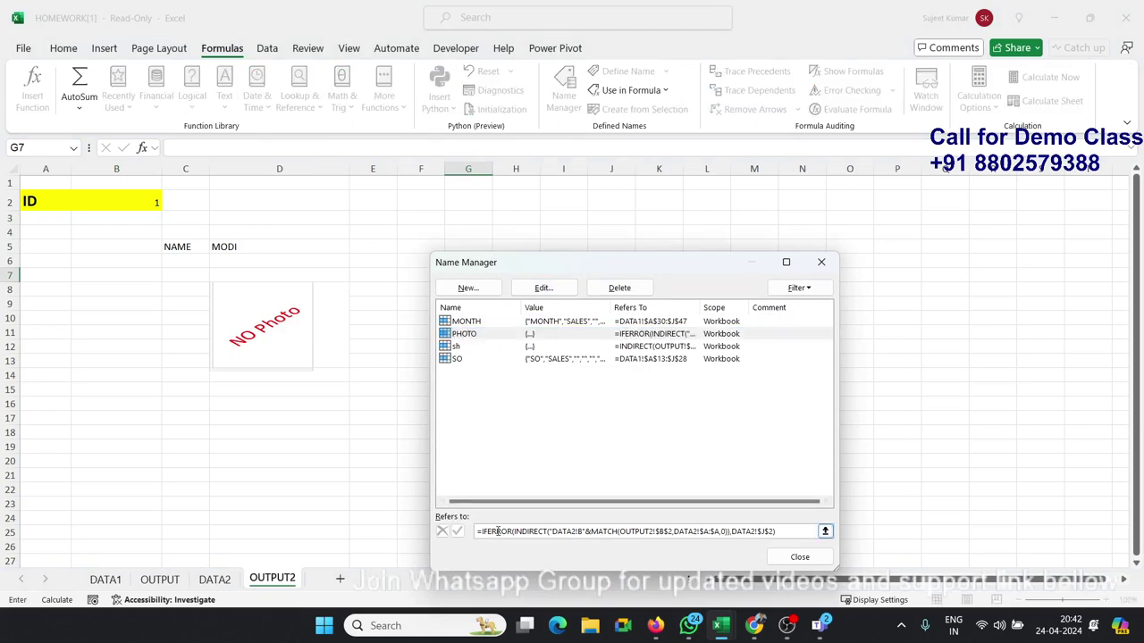
left_click(482, 531)
Step: Close the defined names list and check the MATCH formula in DATA2's D2
left_click(798, 557)
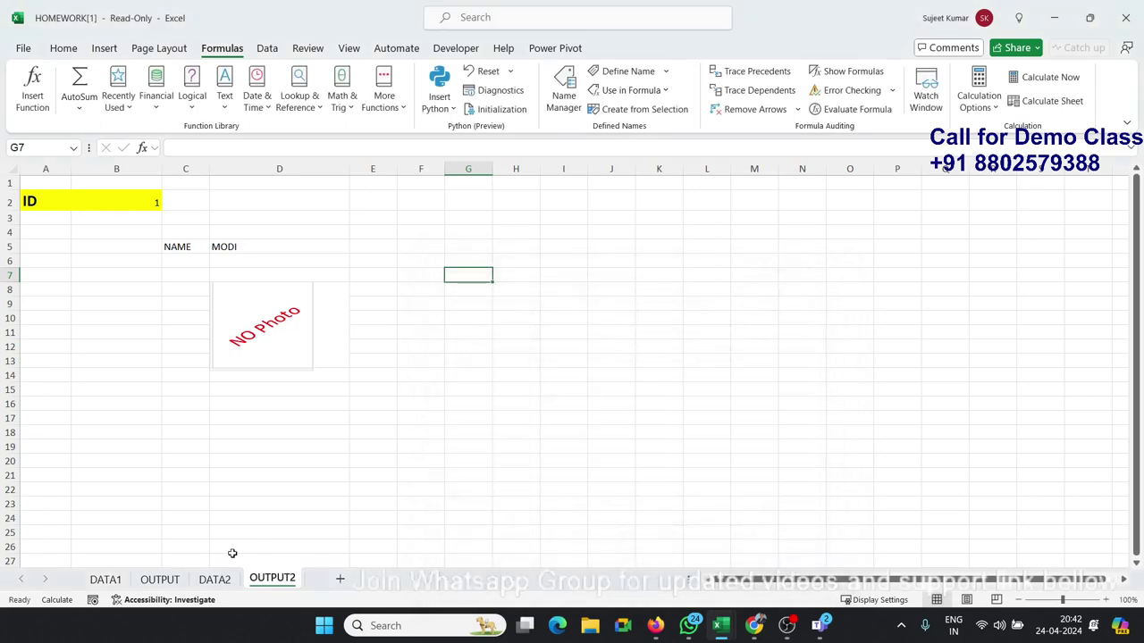
left_click(215, 579)
left_click(239, 233)
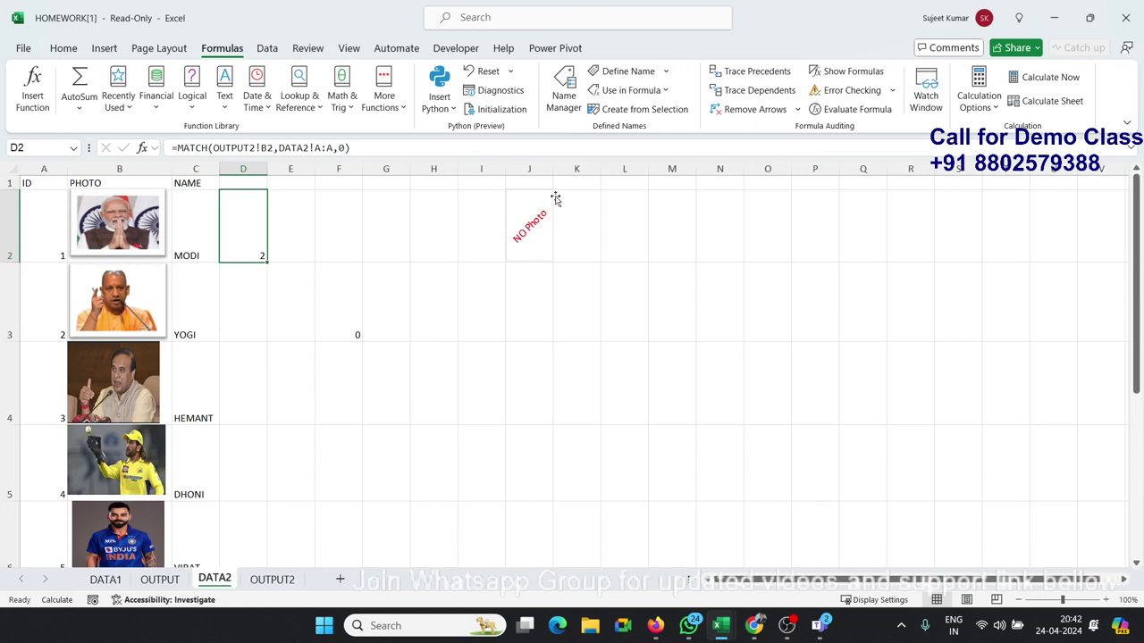
Step: Try recommitting the NO Photo picture's =PHOTO formula on OUTPUT2, then dismiss the invalid reference warning and cancel
left_click(272, 580)
left_click(263, 338)
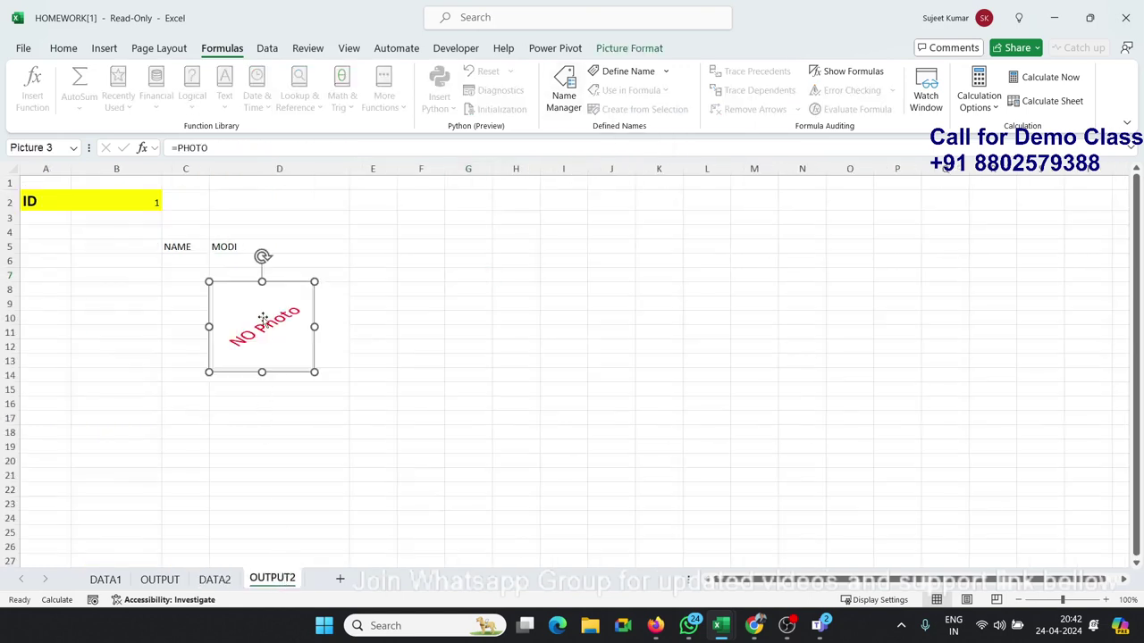
left_click(221, 150)
key("Return")
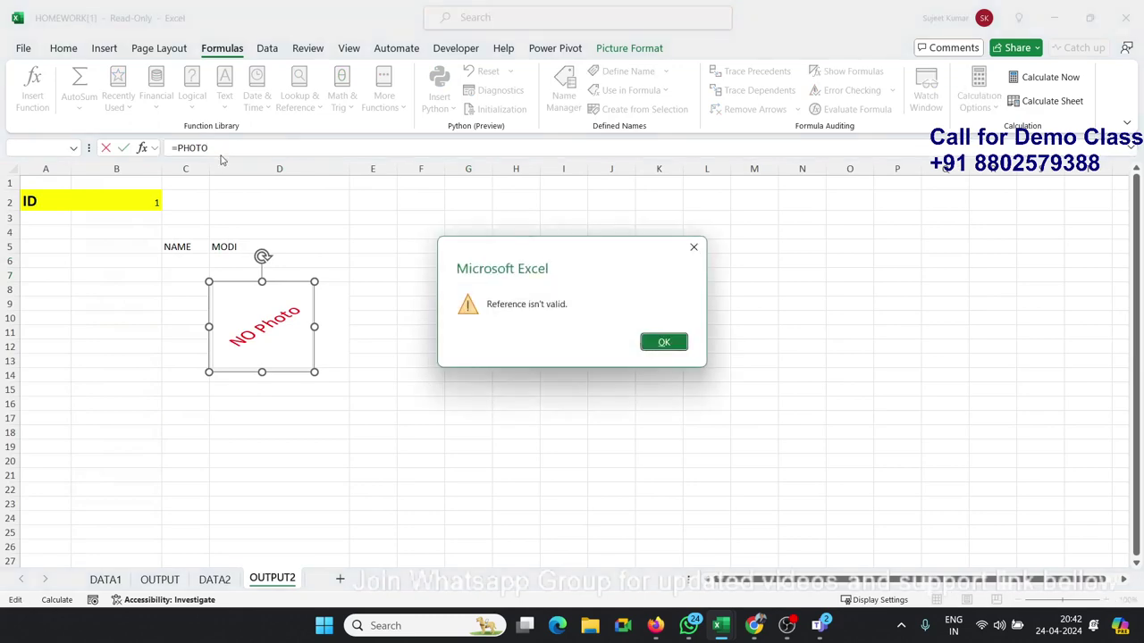
left_click(670, 347)
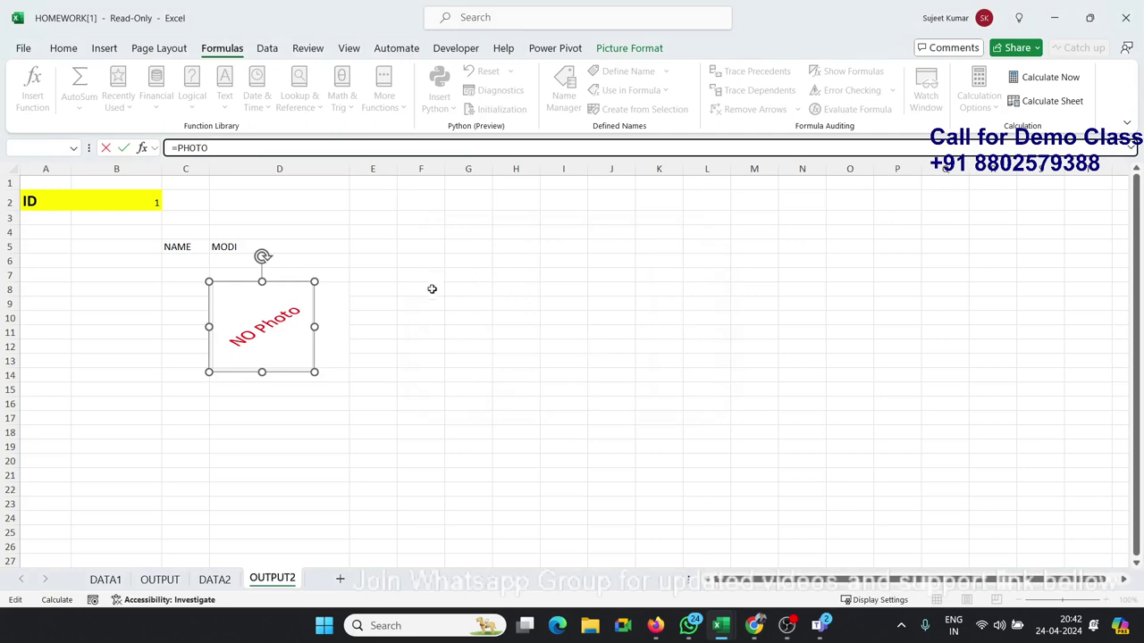
key("Escape")
Step: Open DATA2 cell F3's IFERROR photo formula for editing
left_click(228, 577)
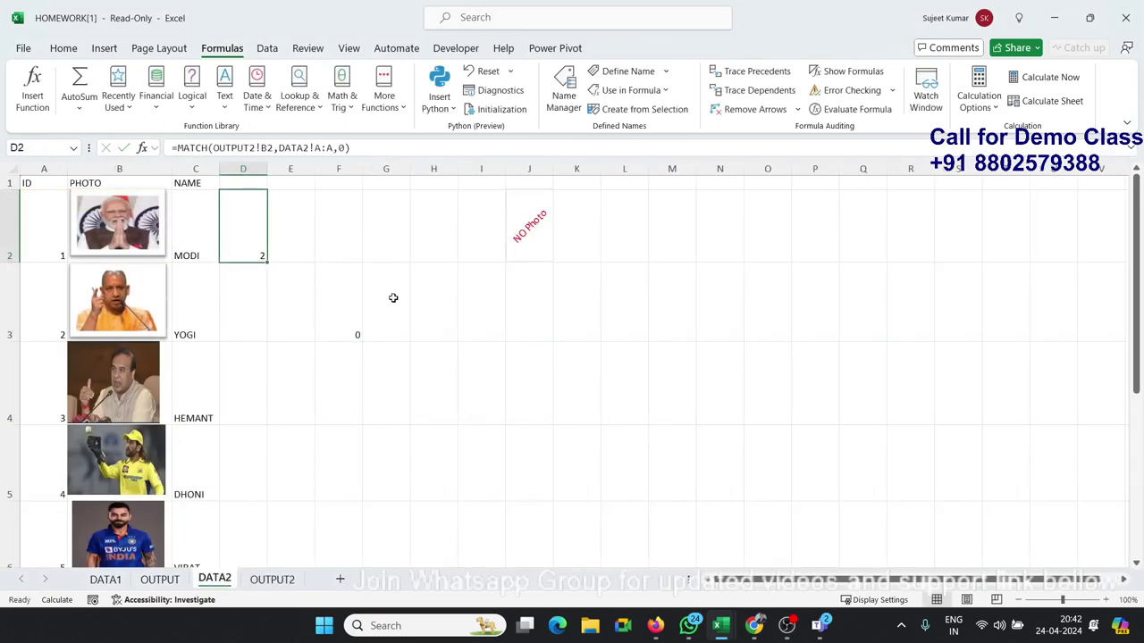
left_click(360, 321)
double_click(351, 320)
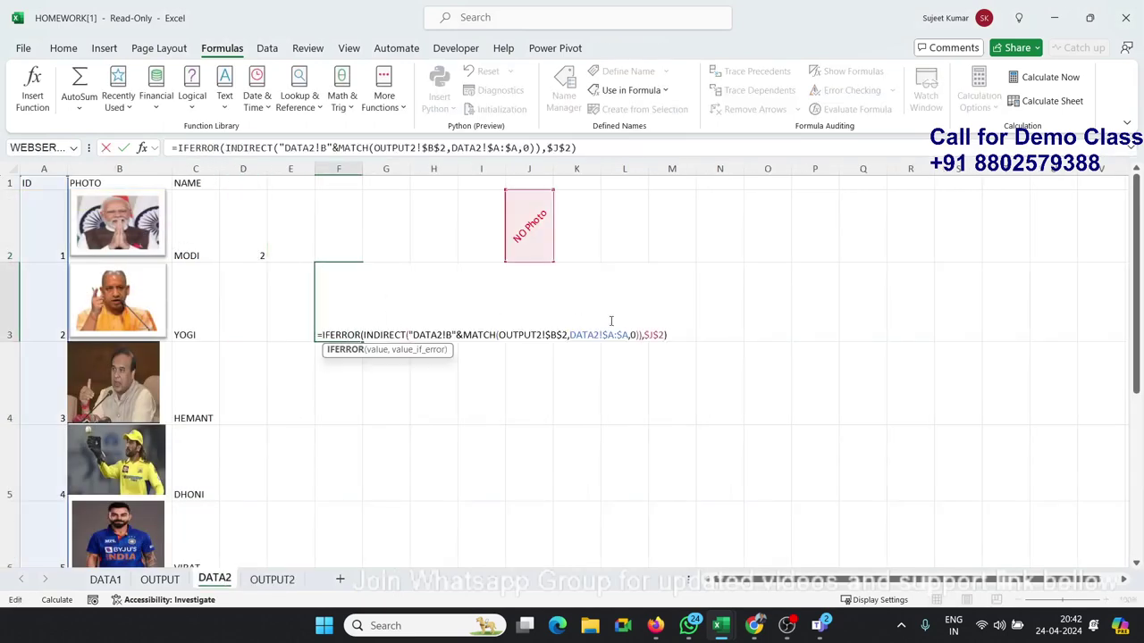
left_click(365, 336)
key("Escape")
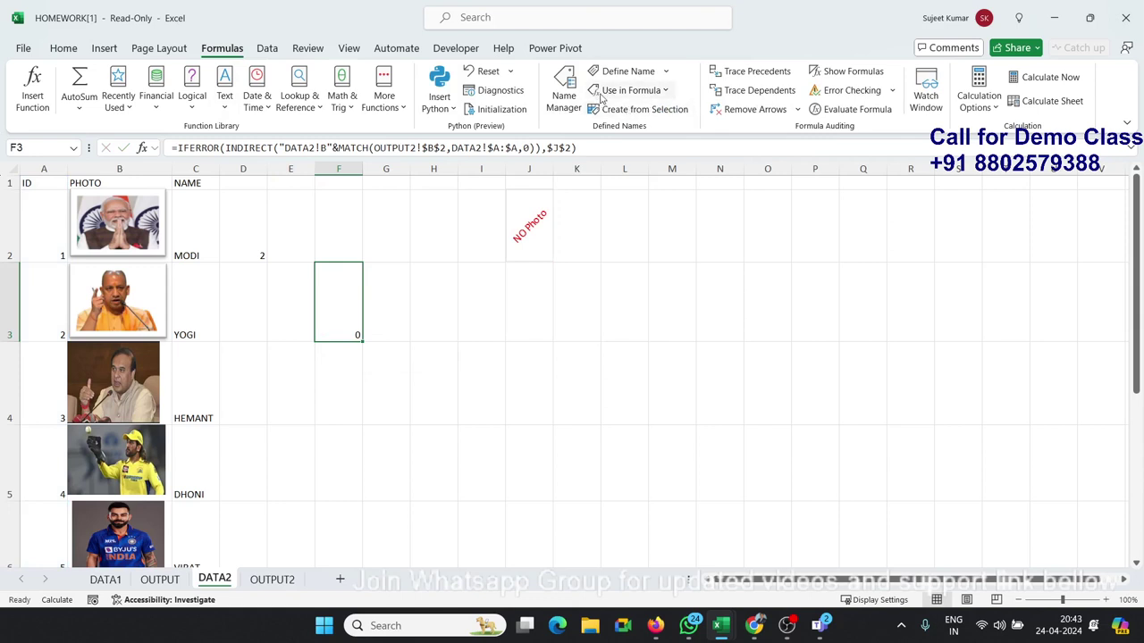
left_click(631, 91)
left_click(631, 90)
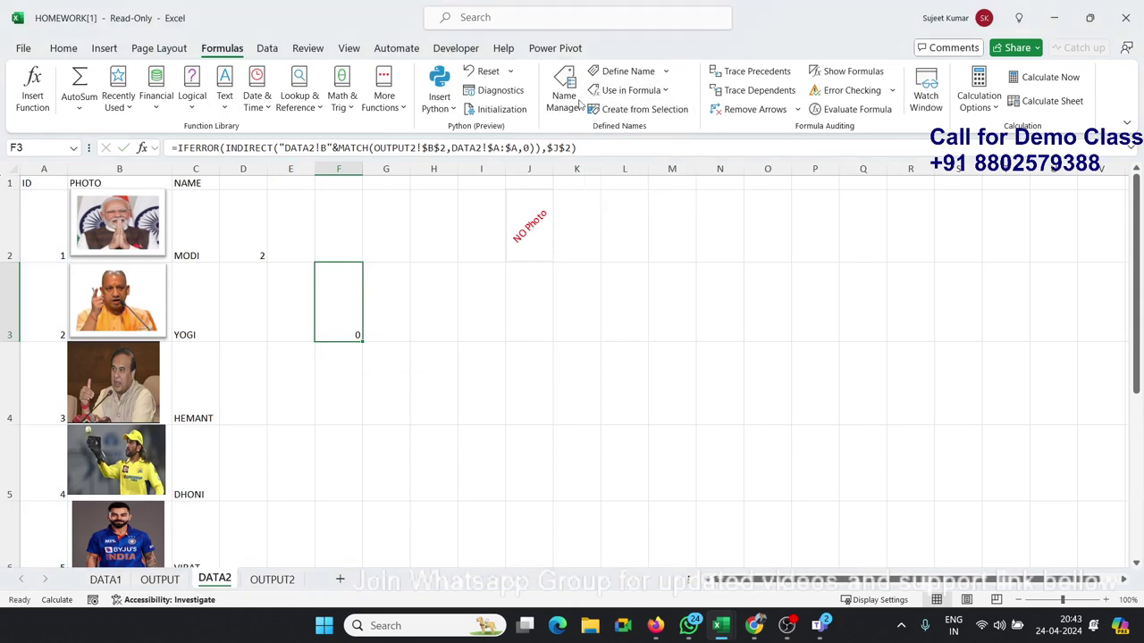
left_click(847, 109)
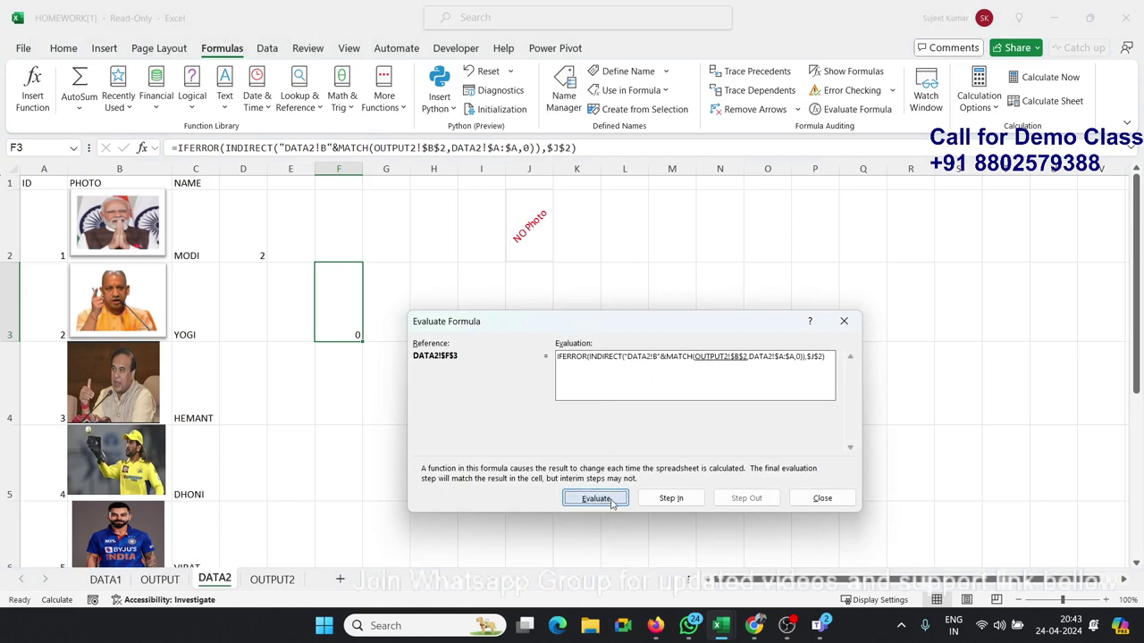
left_click(612, 499)
left_click(613, 503)
left_click(595, 499)
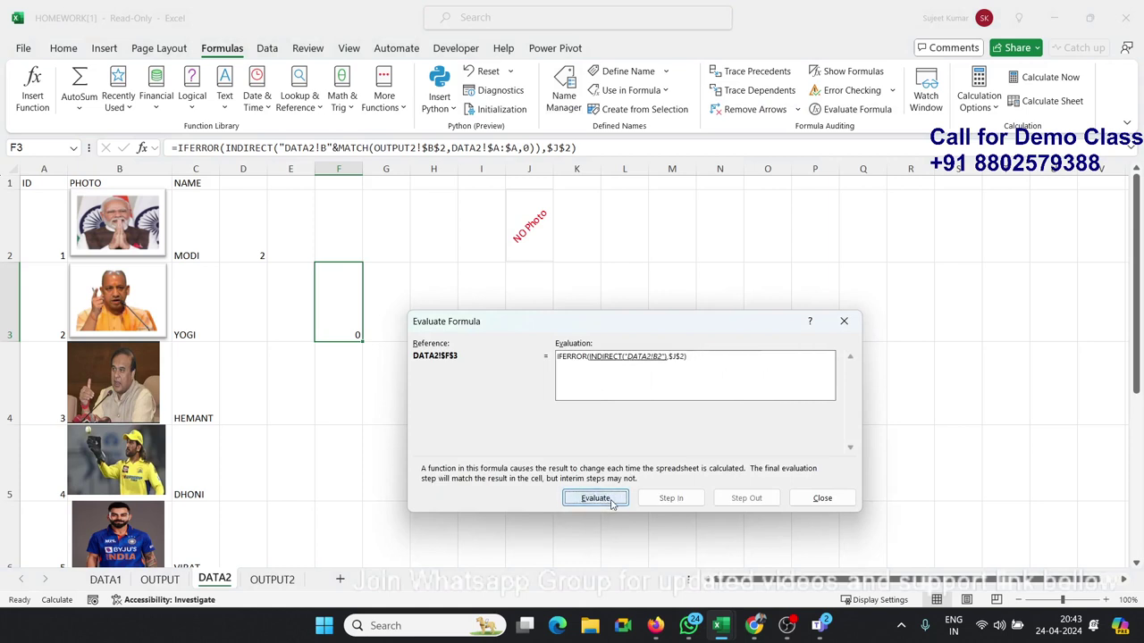
left_click(613, 500)
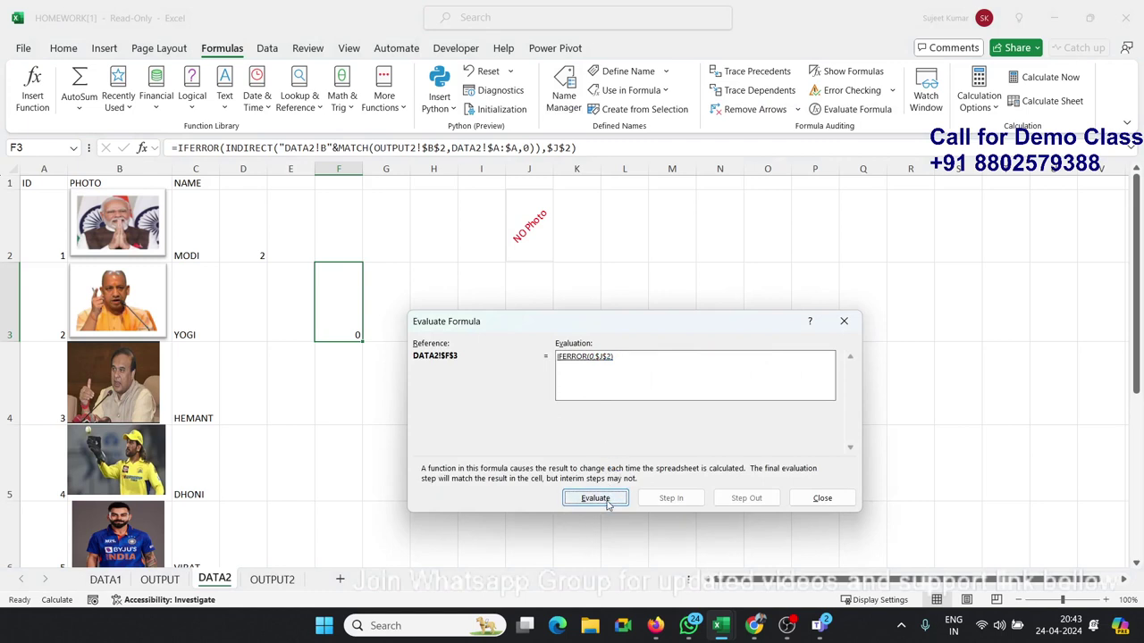
left_click(601, 499)
left_click(820, 498)
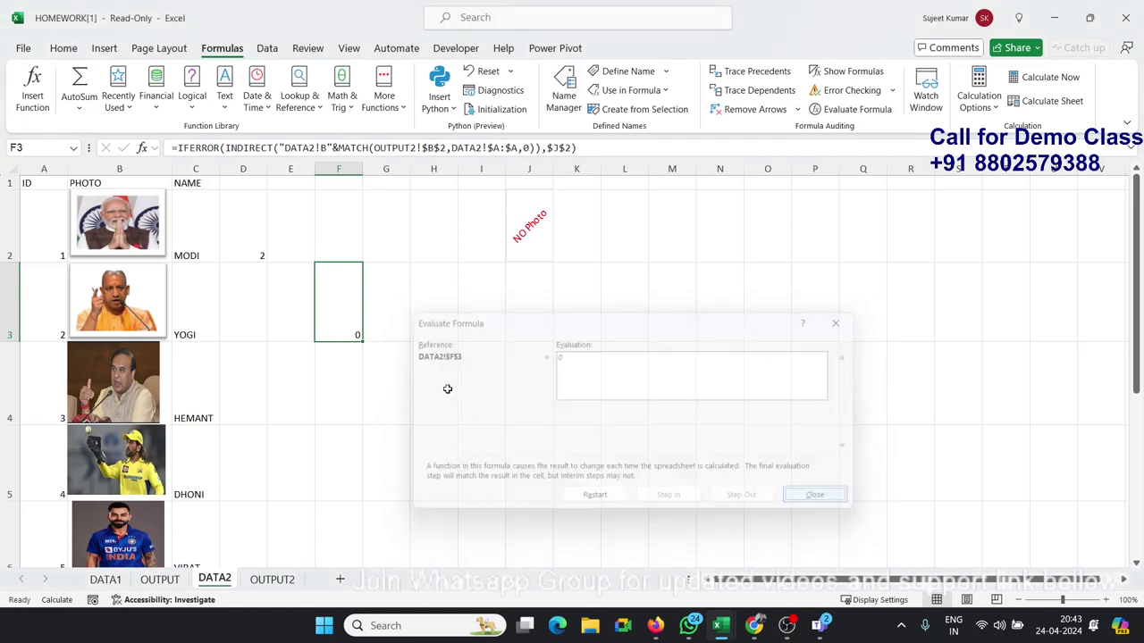
double_click(332, 321)
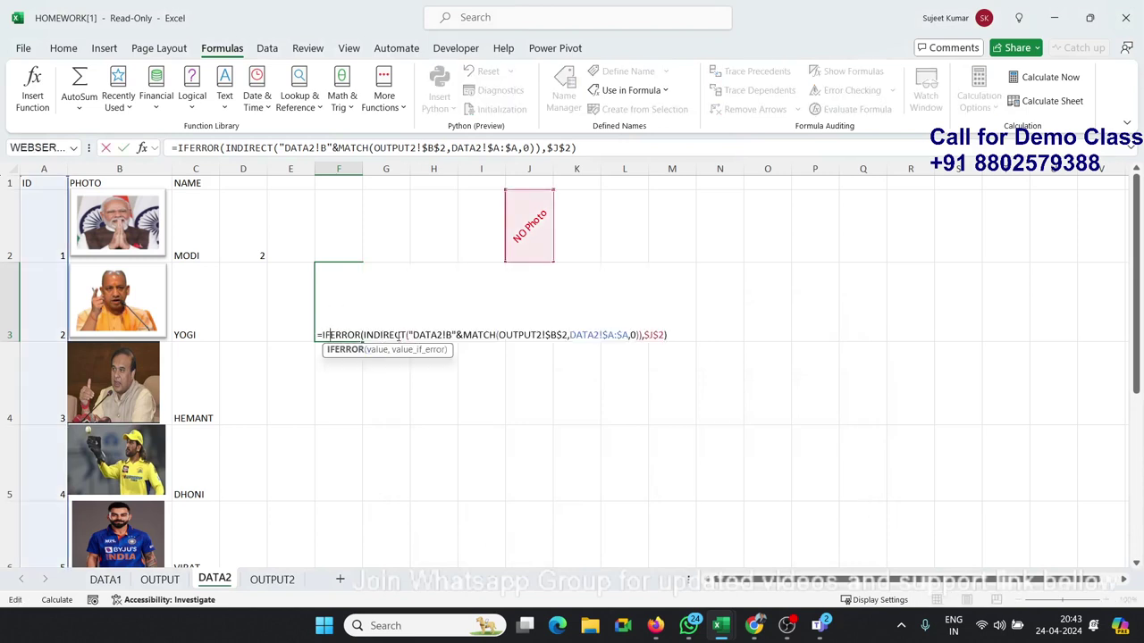
key("Escape")
left_click(820, 109)
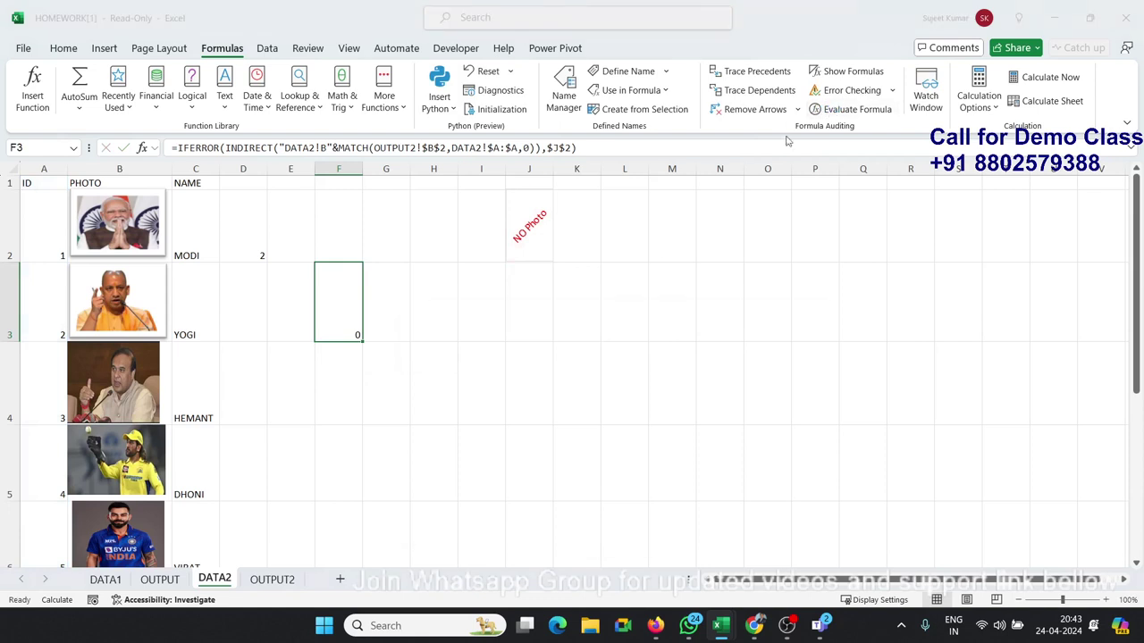
left_click(595, 499)
left_click(595, 499)
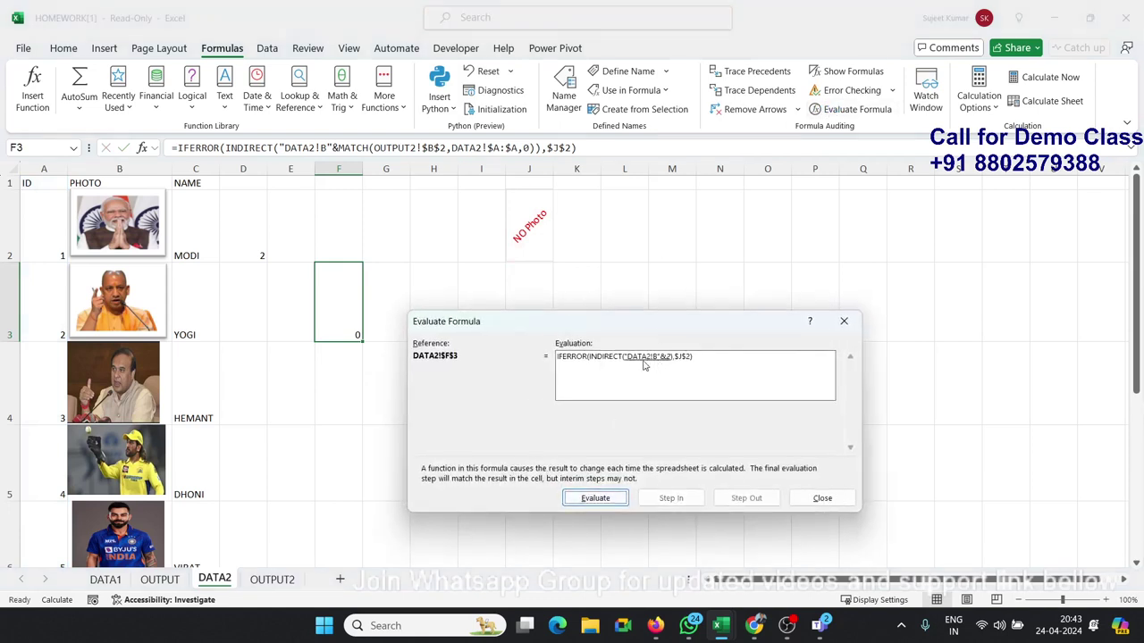
left_click(607, 499)
left_click(822, 498)
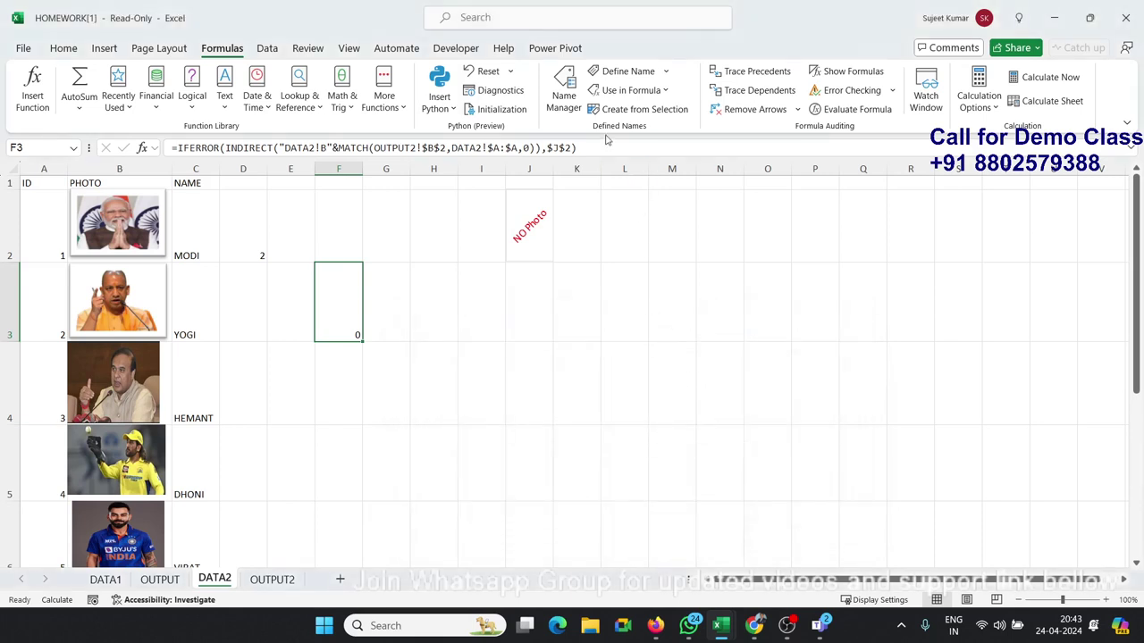
Step: In Name Manager, replace INDIRECT in the PHOTO name's Refers to formula with a retyped indirect(
left_click(564, 94)
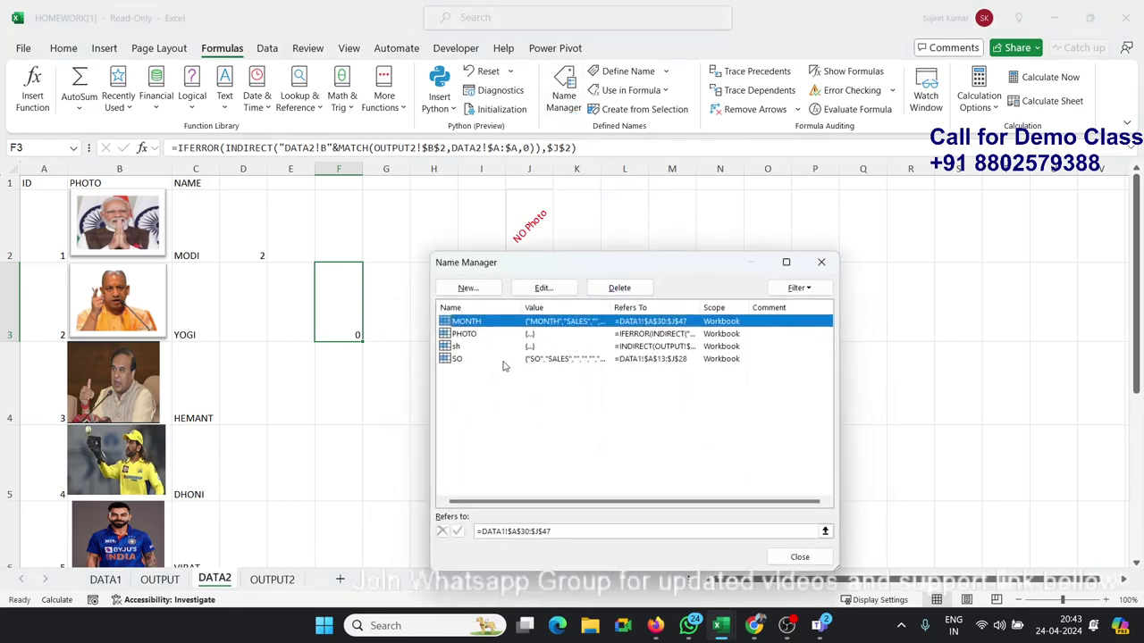
left_click(503, 360)
left_click(498, 334)
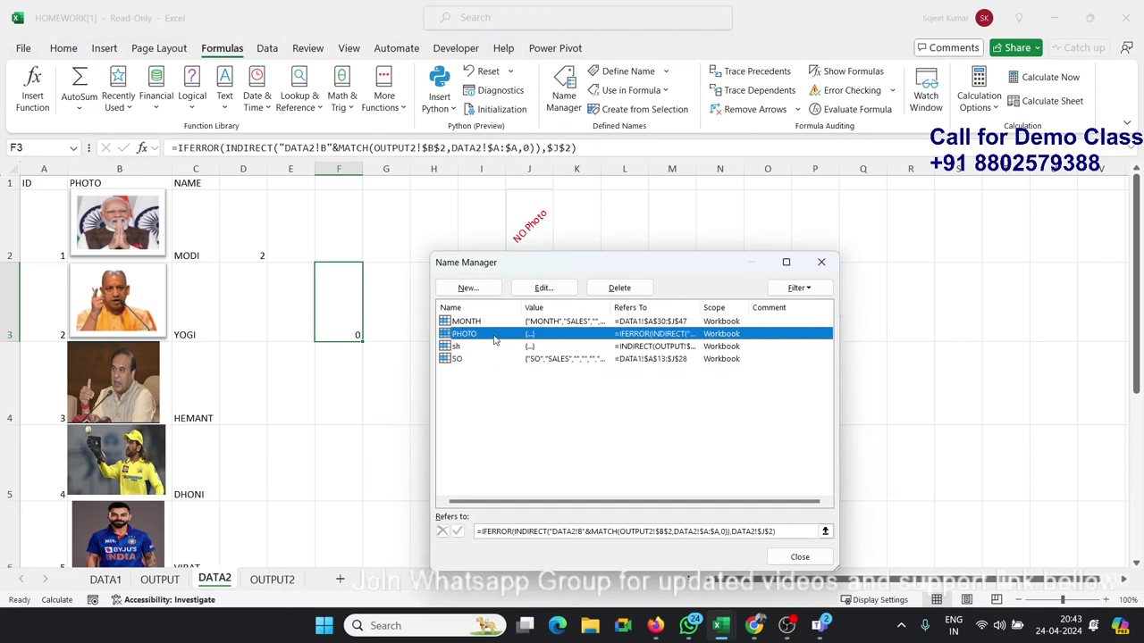
double_click(536, 539)
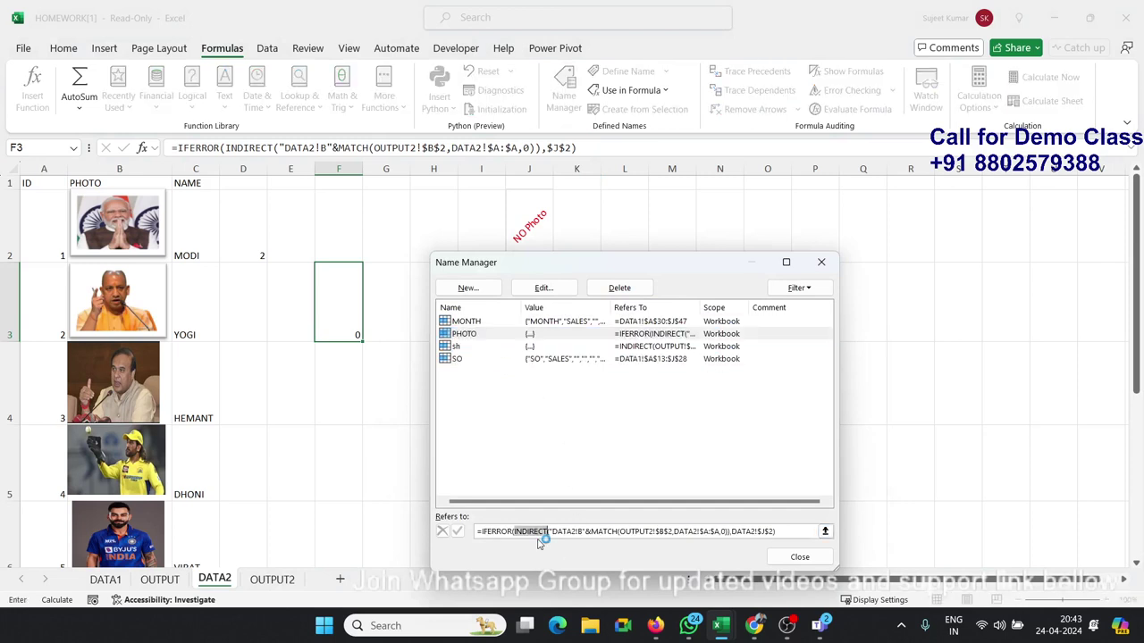
key("BackSpace")
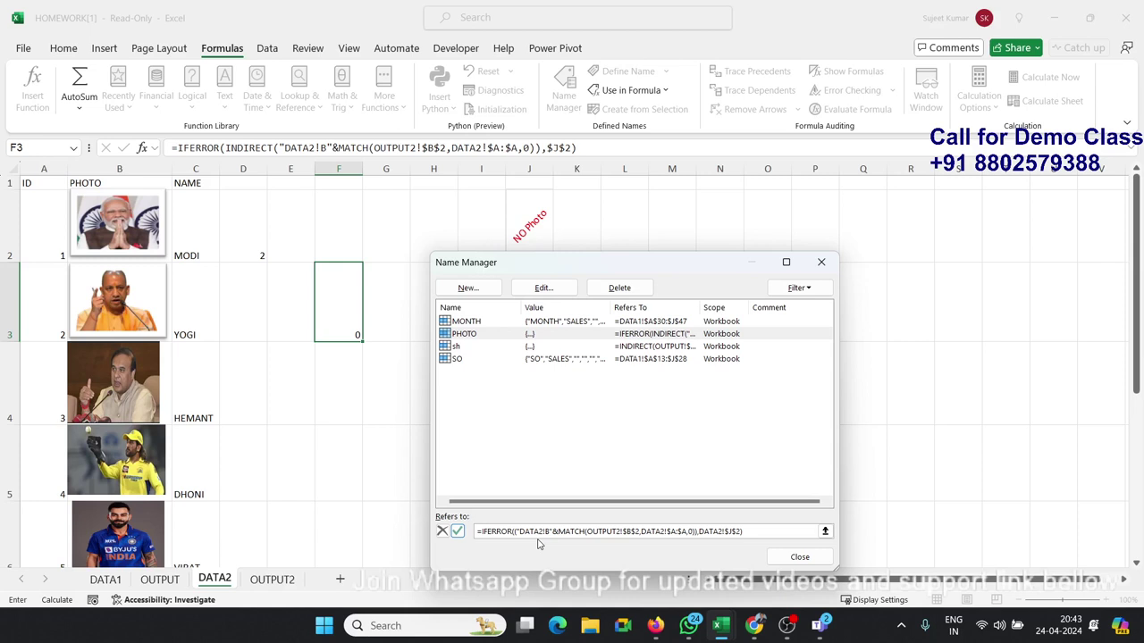
key("BackSpace")
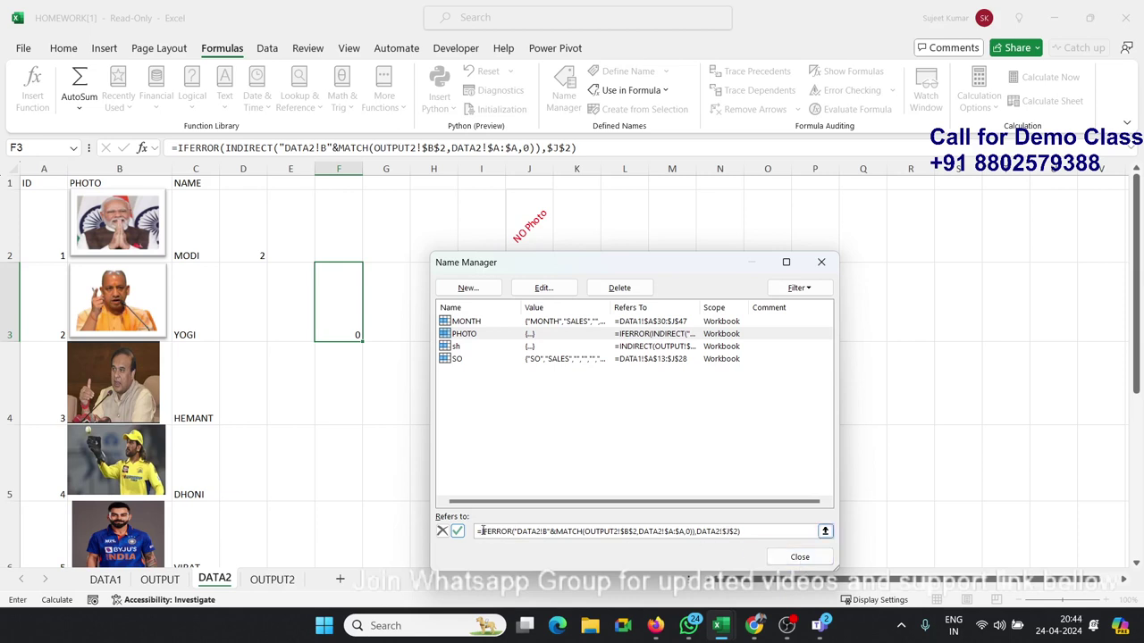
type("in")
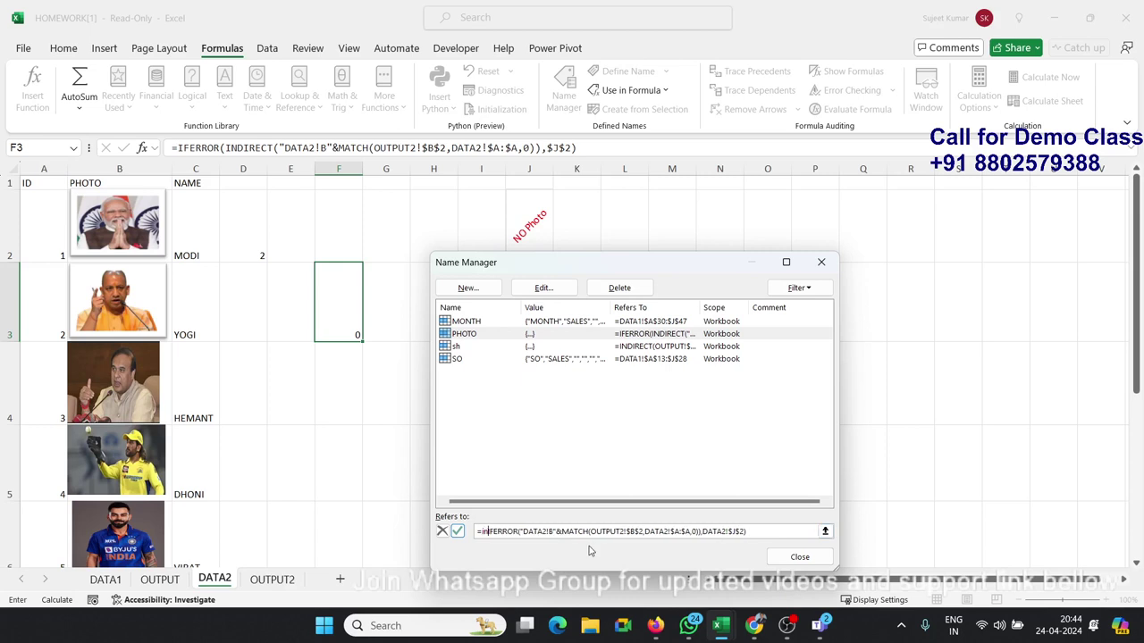
type("di")
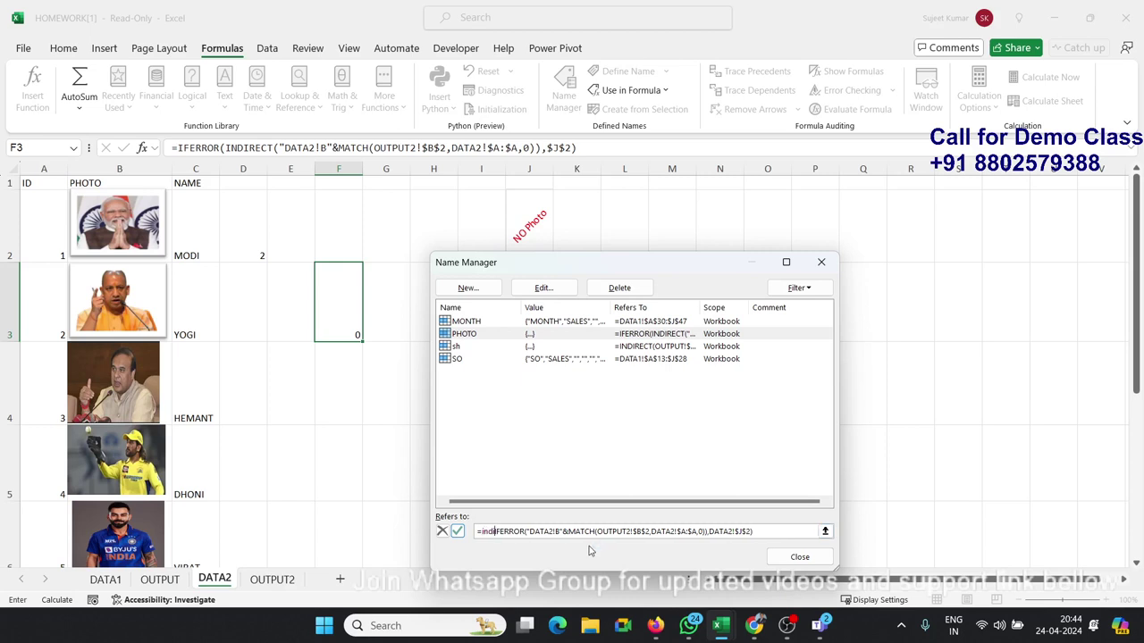
type("rect(")
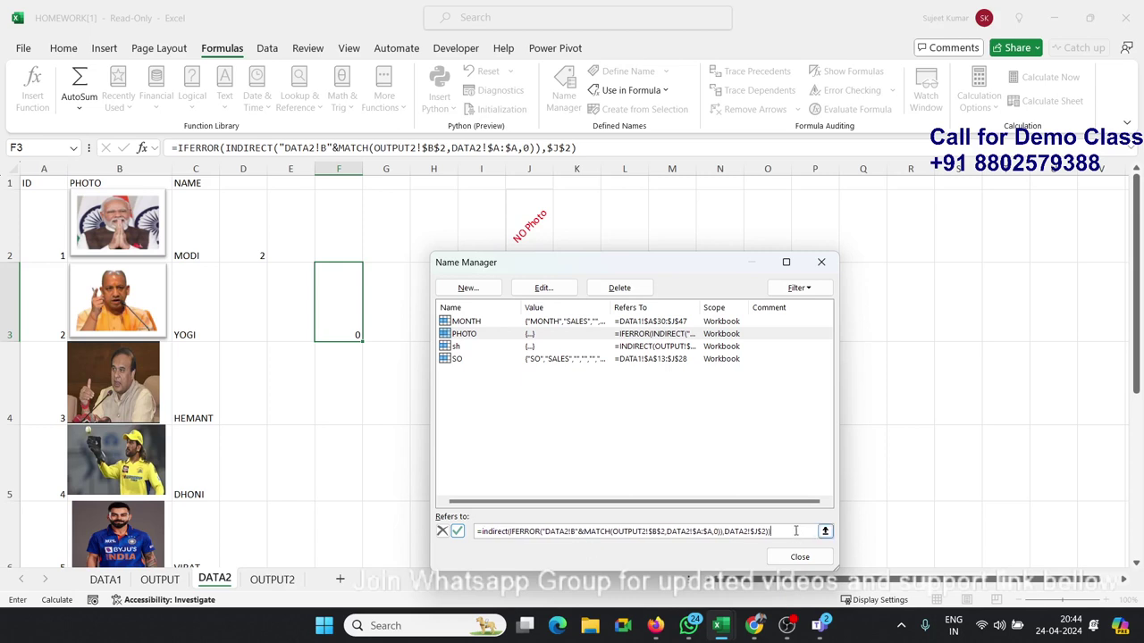
Step: Apply the edit, dismiss the too-few-arguments error, revert PHOTO's definition and close Name Manager
left_click(458, 532)
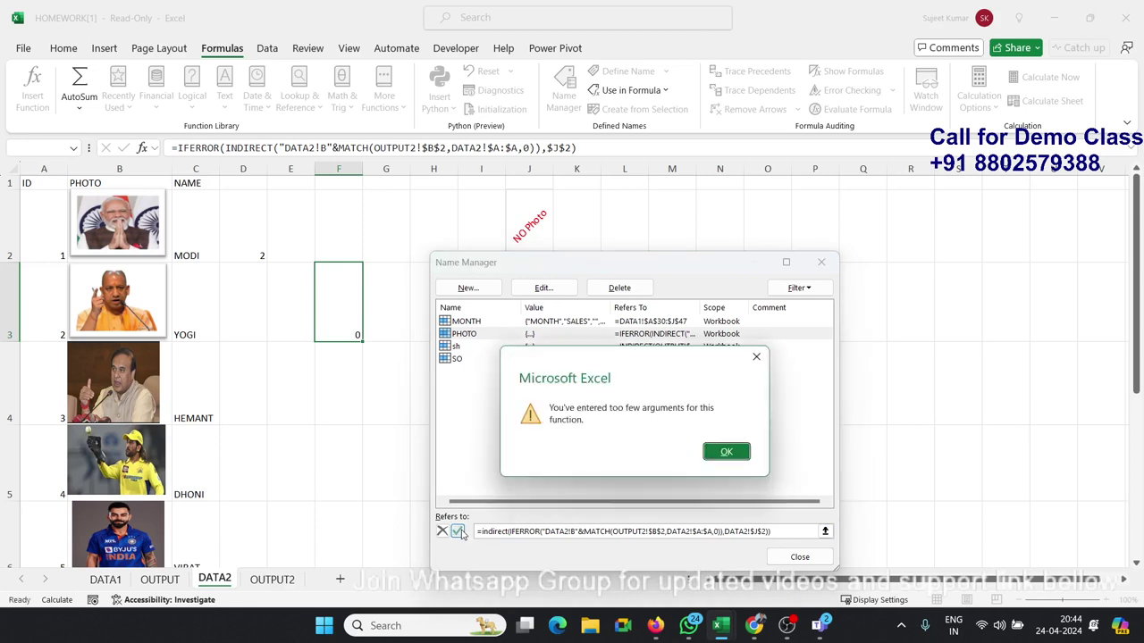
left_click(726, 452)
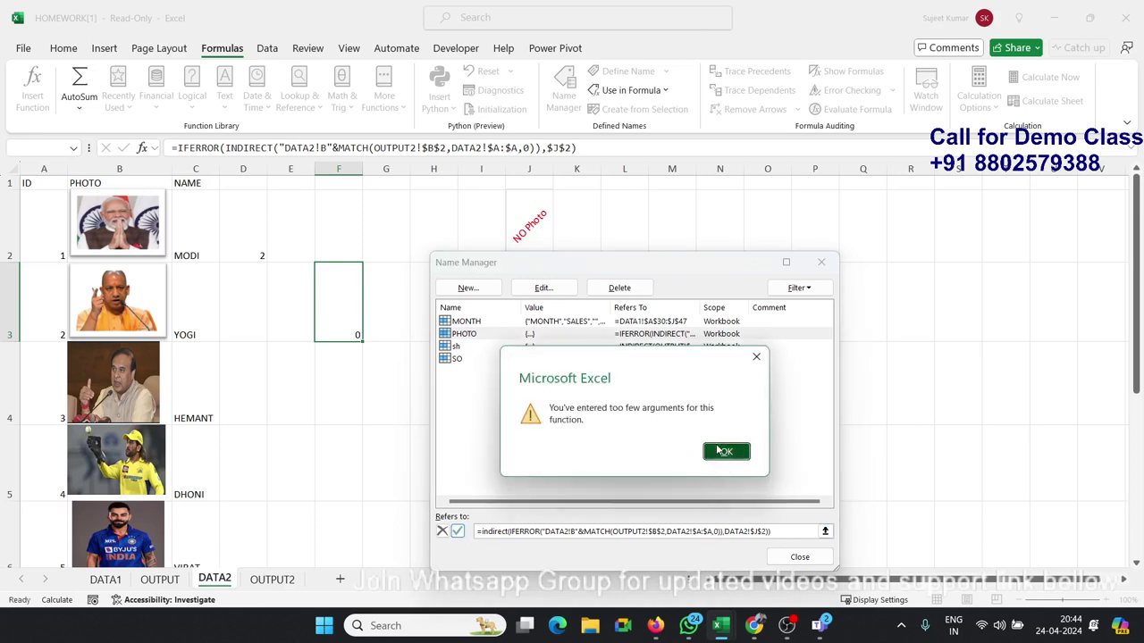
key("Escape")
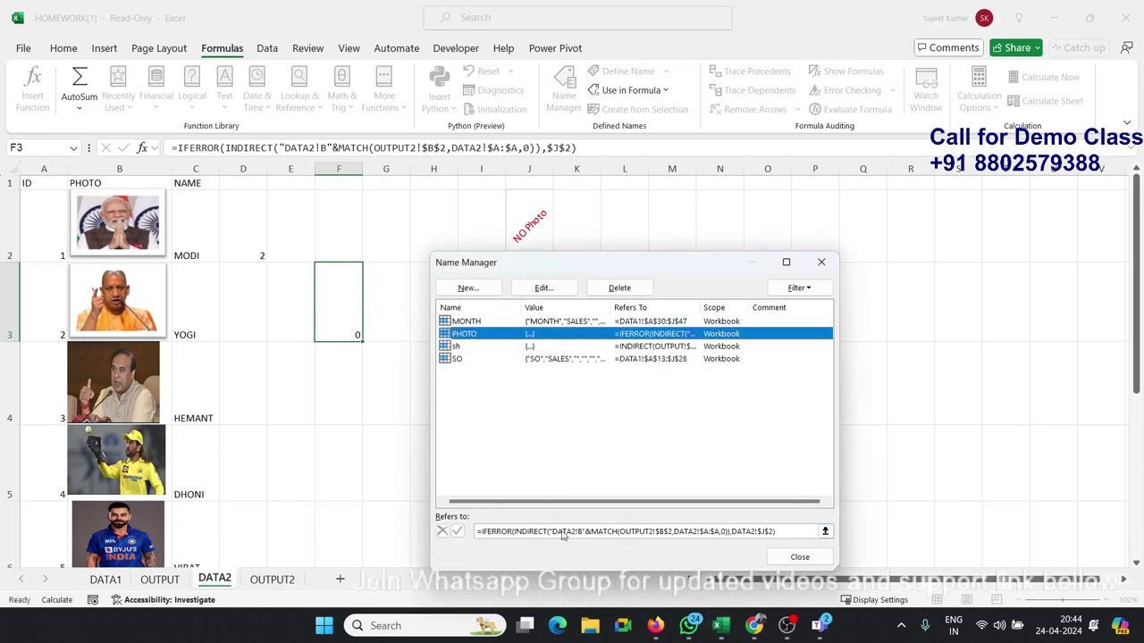
key("Escape")
left_click(367, 401)
Step: In F3's formula bar, delete the IFERROR( wrapper and try adding if before MATCH, then cancel
left_click(347, 338)
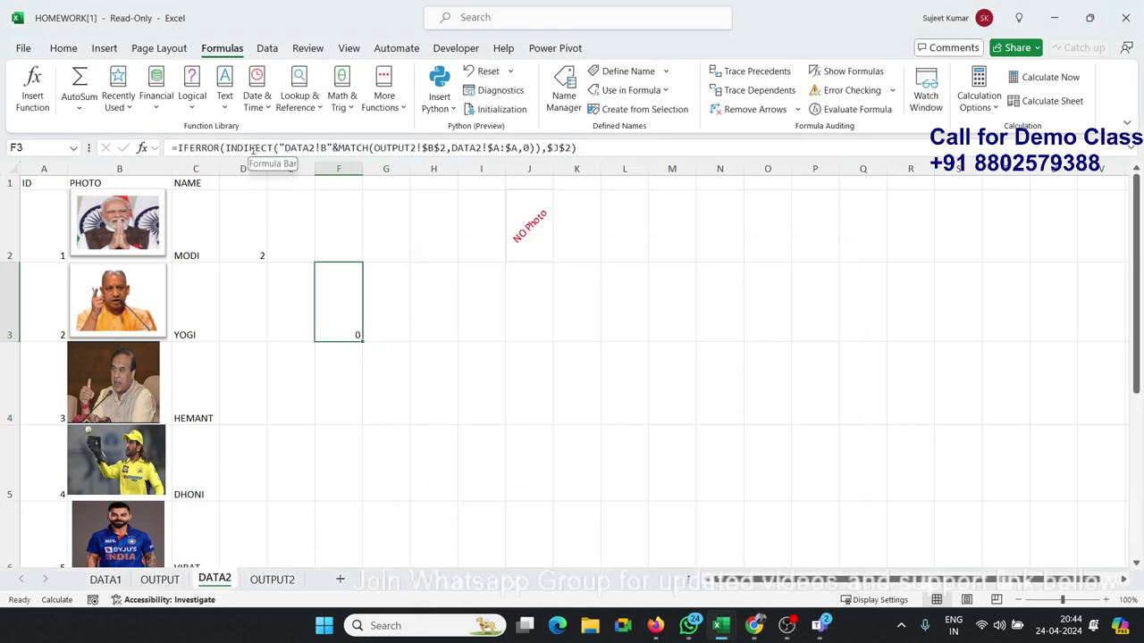
left_click_drag(226, 147, 440, 148)
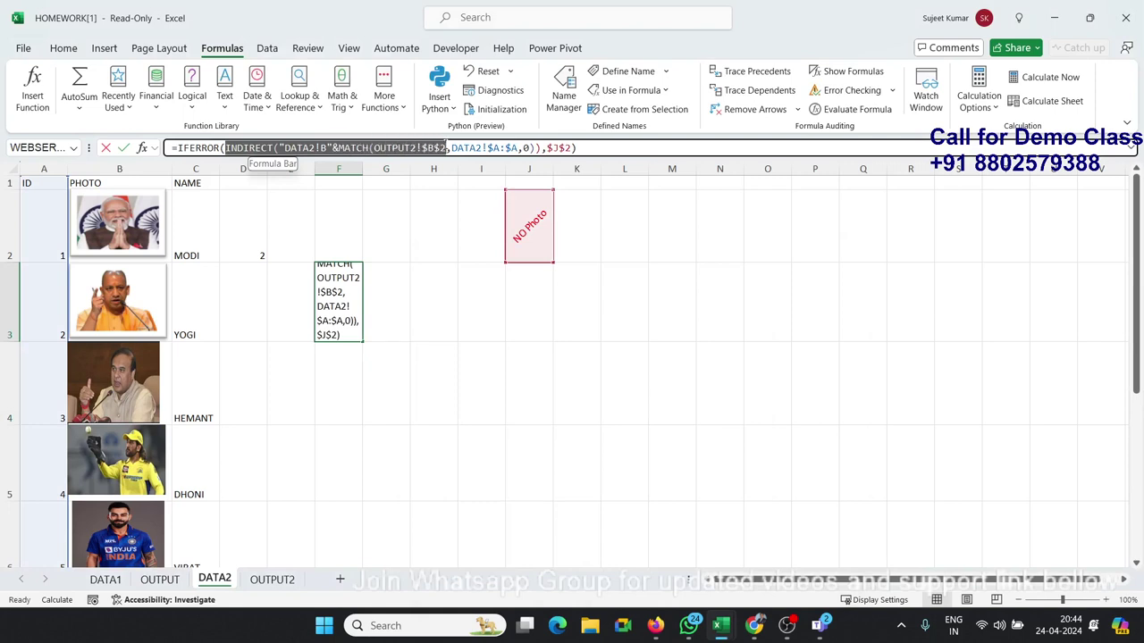
left_click_drag(444, 148, 537, 147)
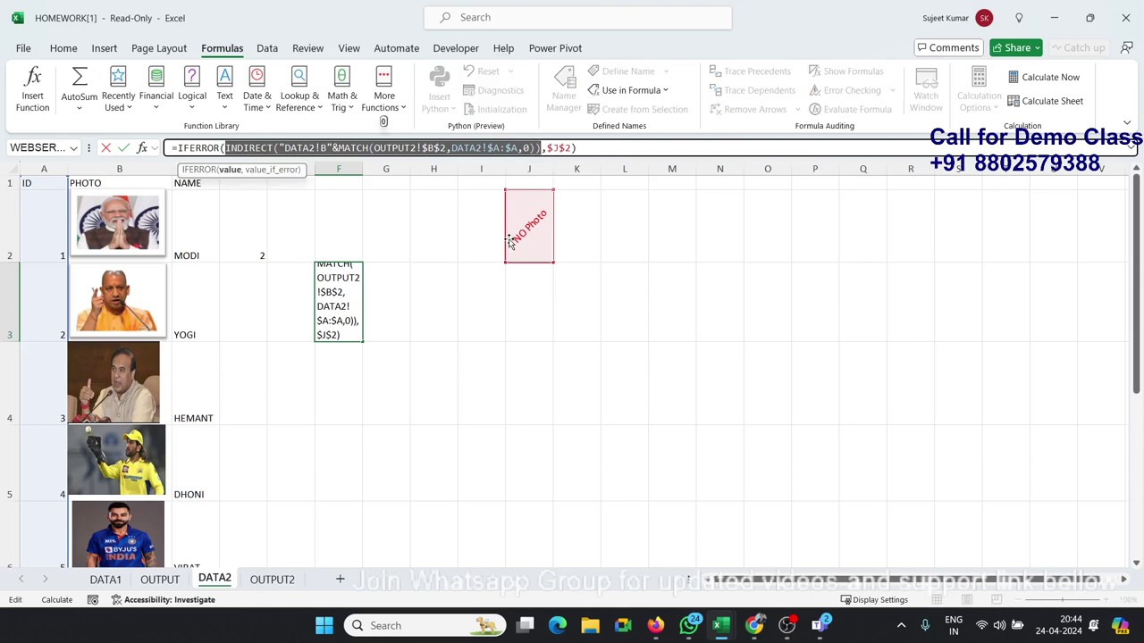
left_click(227, 147)
left_click_drag(227, 147, 178, 143)
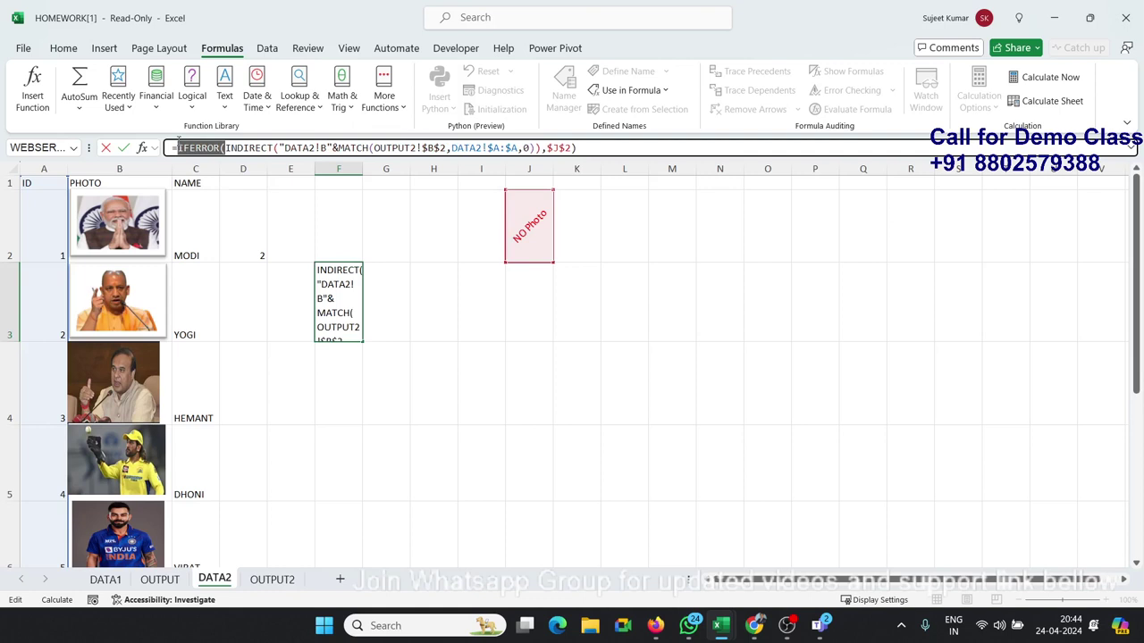
key("BackSpace")
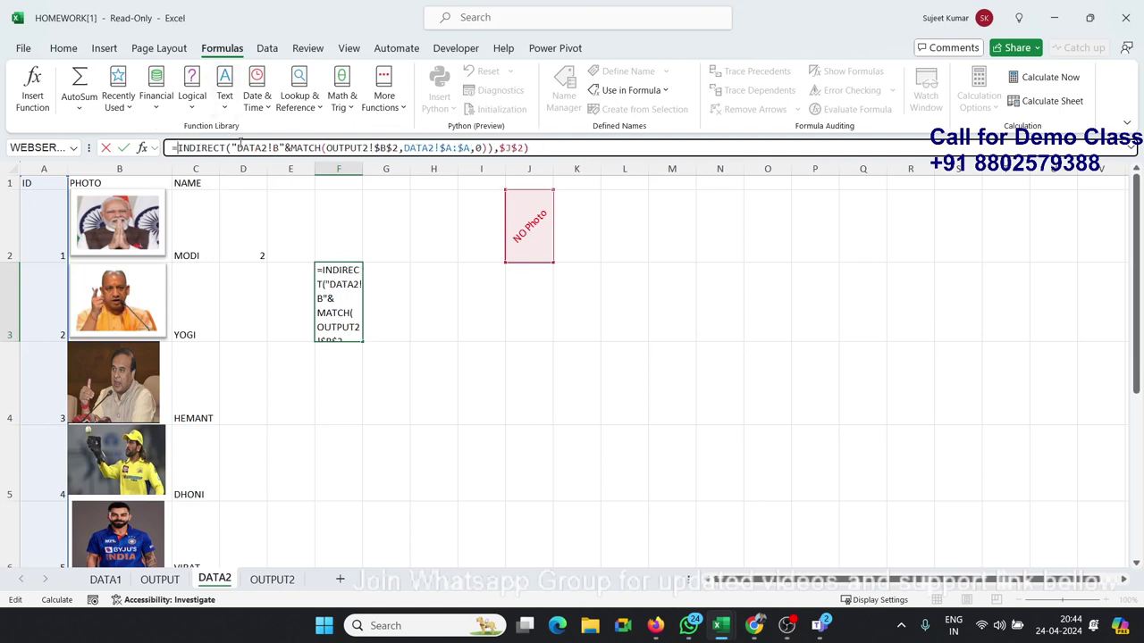
left_click(288, 148)
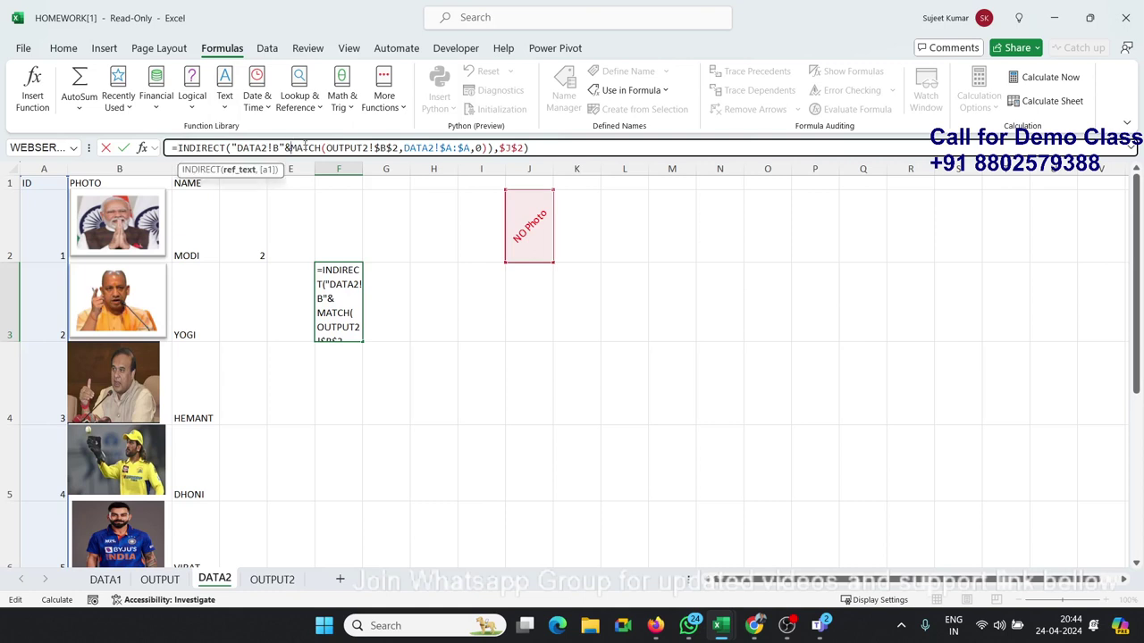
type("if")
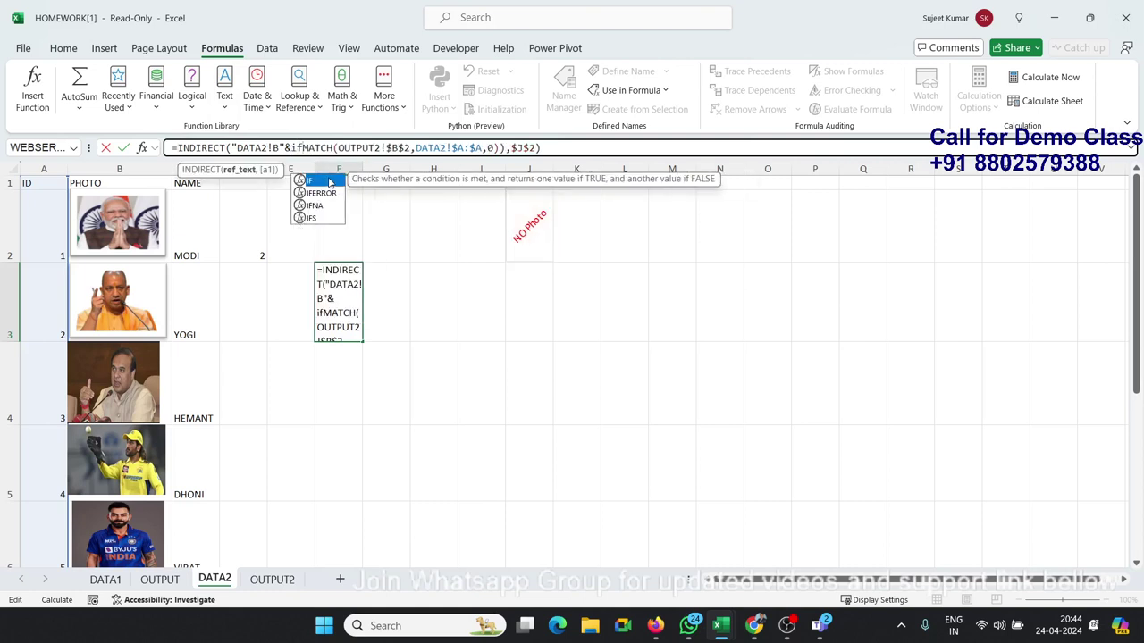
key("Down")
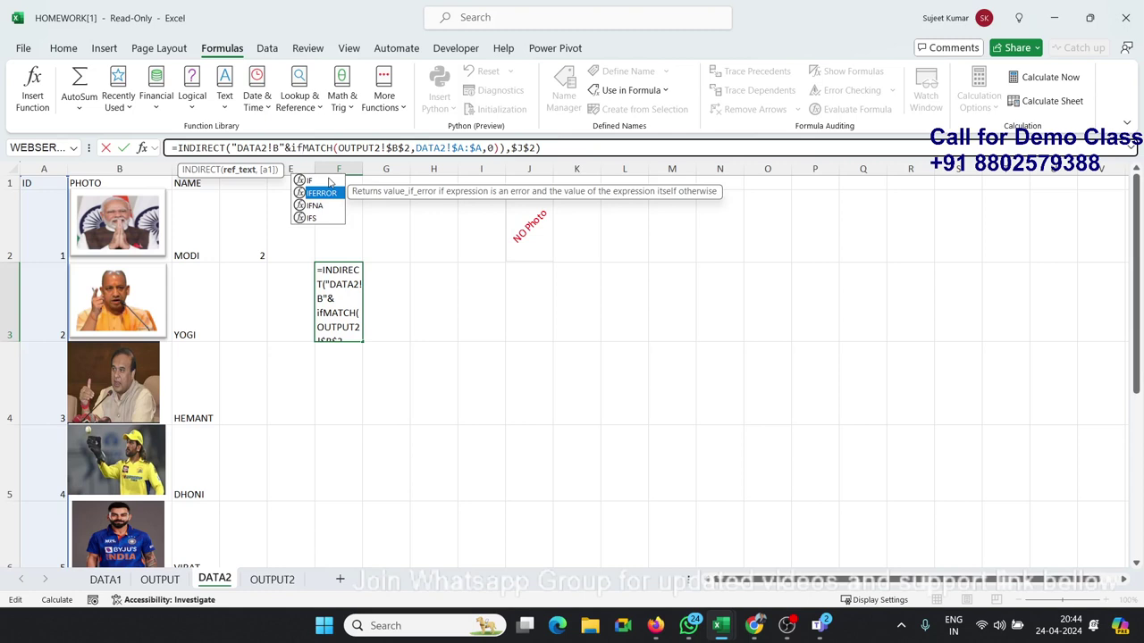
key("Escape")
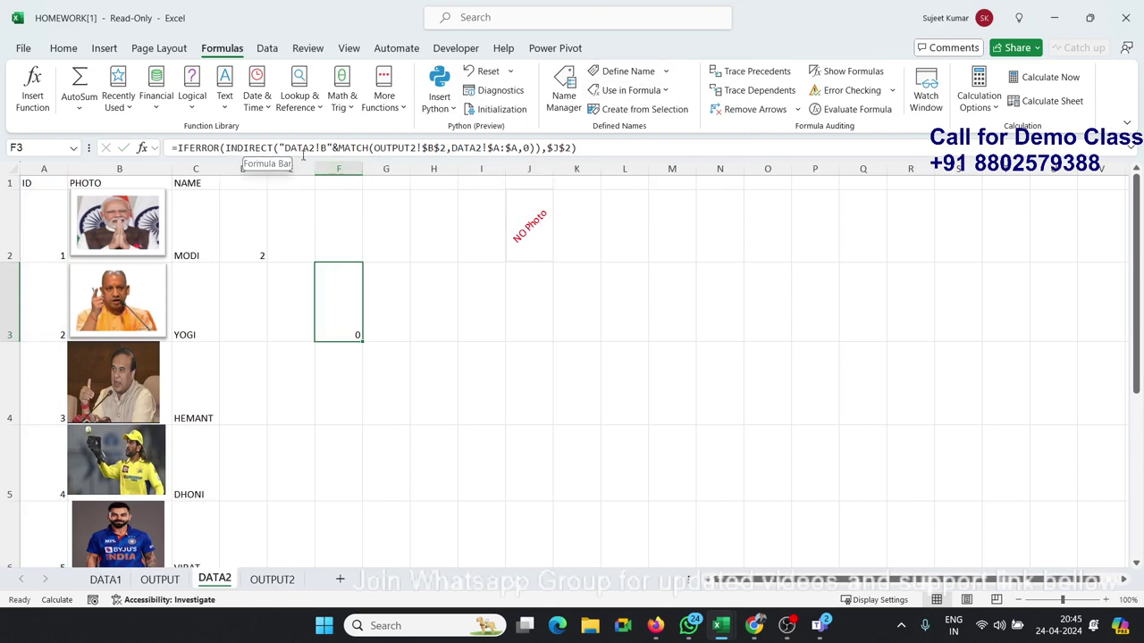
Step: Drag the NO Photo picture out of J2 to beside the HEMANT row
left_click(532, 256)
scroll(527, 251, "down", 2)
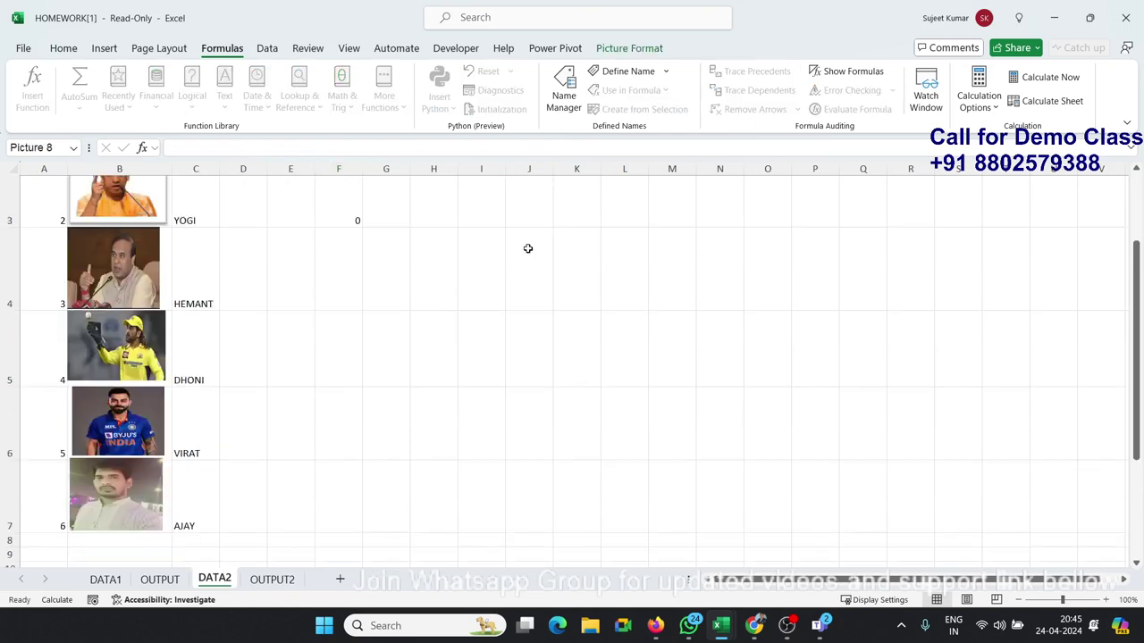
scroll(526, 247, "down", 1)
scroll(526, 248, "up", 1)
scroll(527, 236, "up", 1)
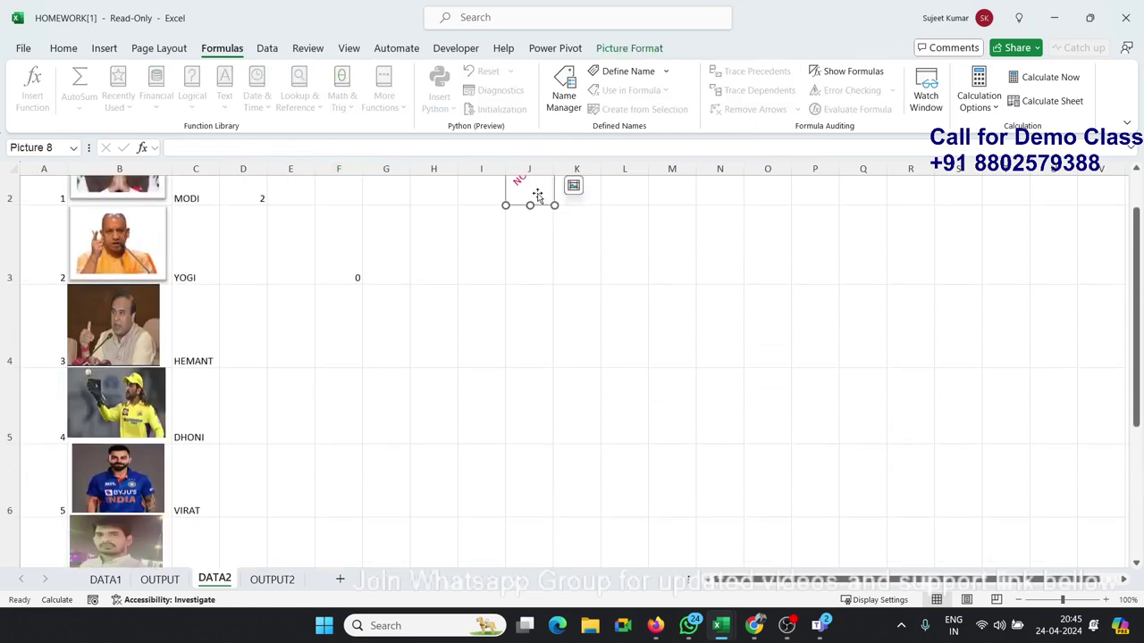
left_click_drag(536, 193, 415, 404)
scroll(418, 376, "down", 2)
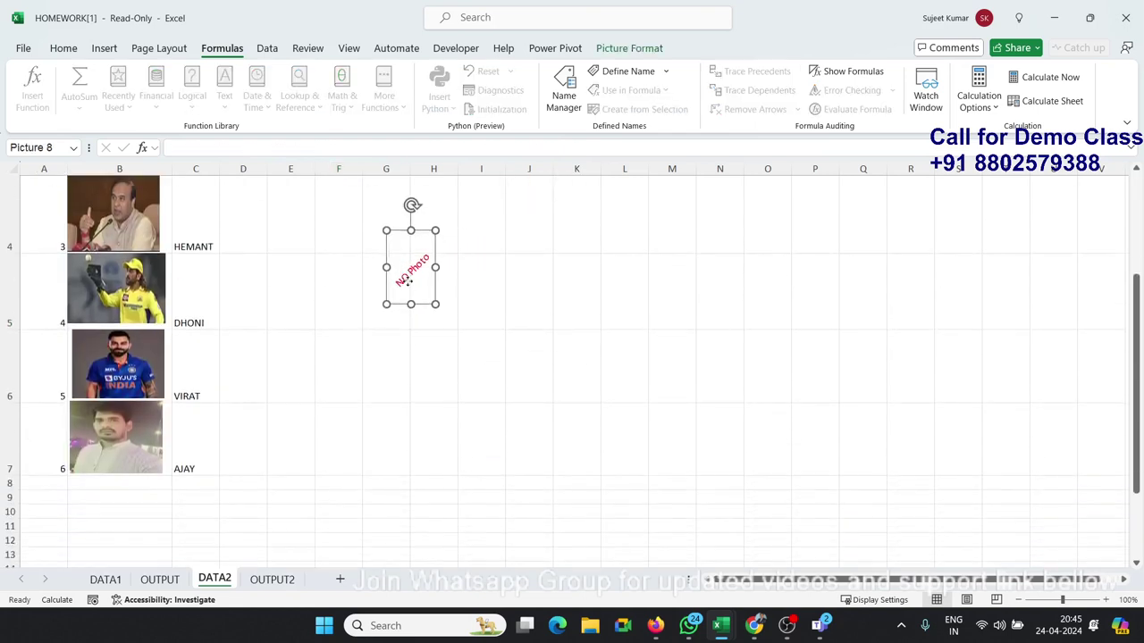
Step: Make row 8 taller and move the NO Photo picture into B8 under AJAY
left_click_drag(391, 274, 317, 480)
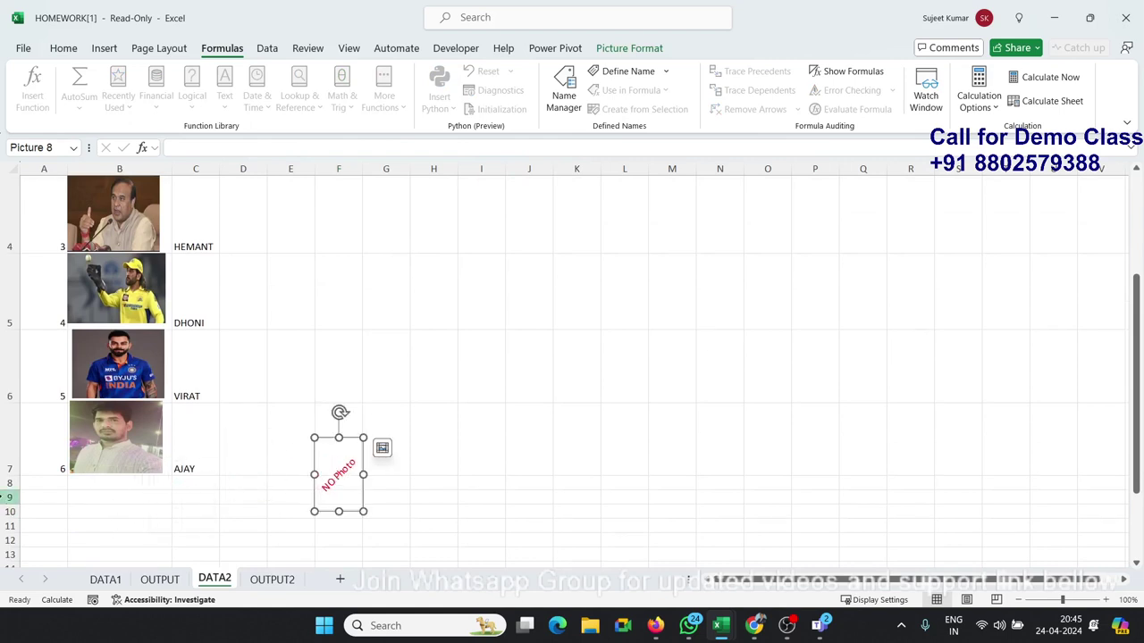
left_click_drag(6, 477, 7, 550)
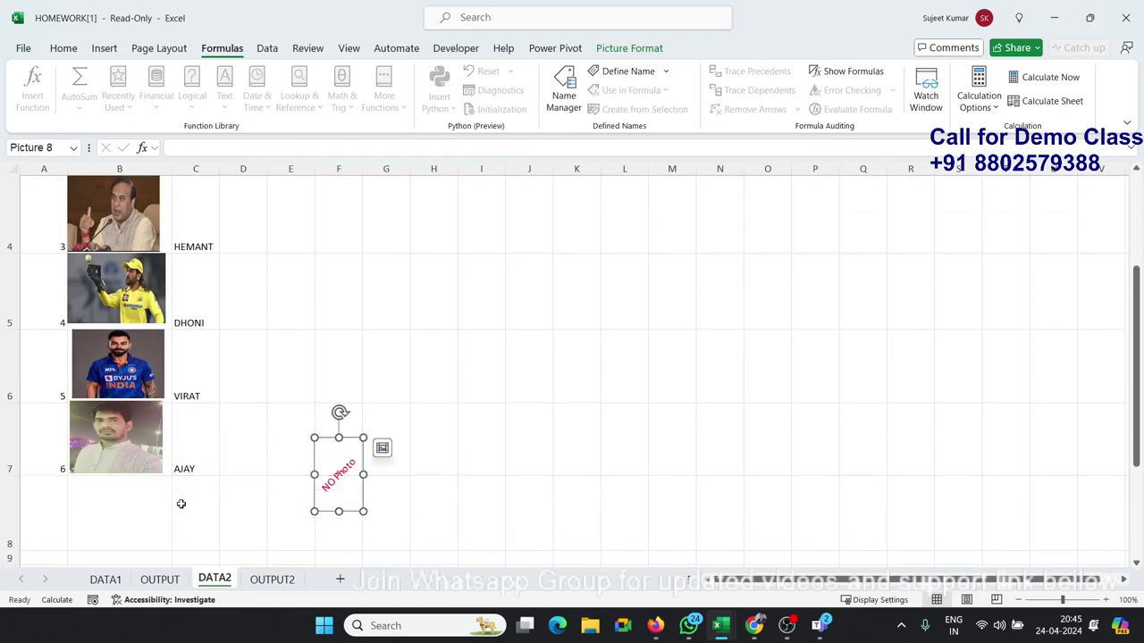
left_click_drag(334, 474, 128, 512)
left_click(428, 363)
scroll(431, 319, "up", 1)
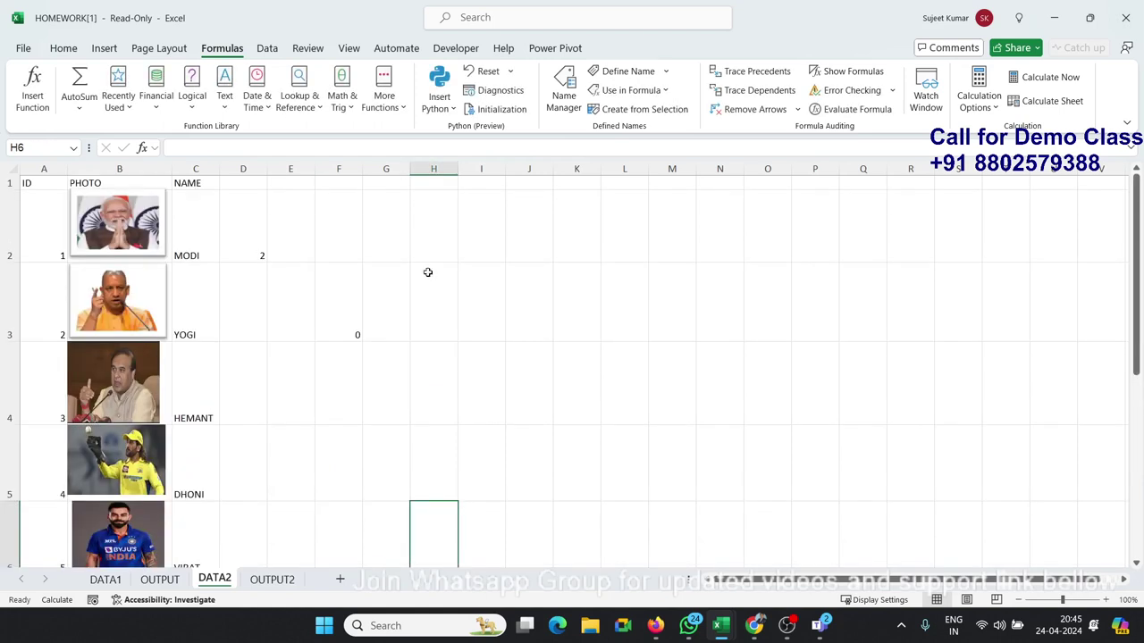
Step: Select F3 and begin editing its formula in the formula bar
left_click(352, 336)
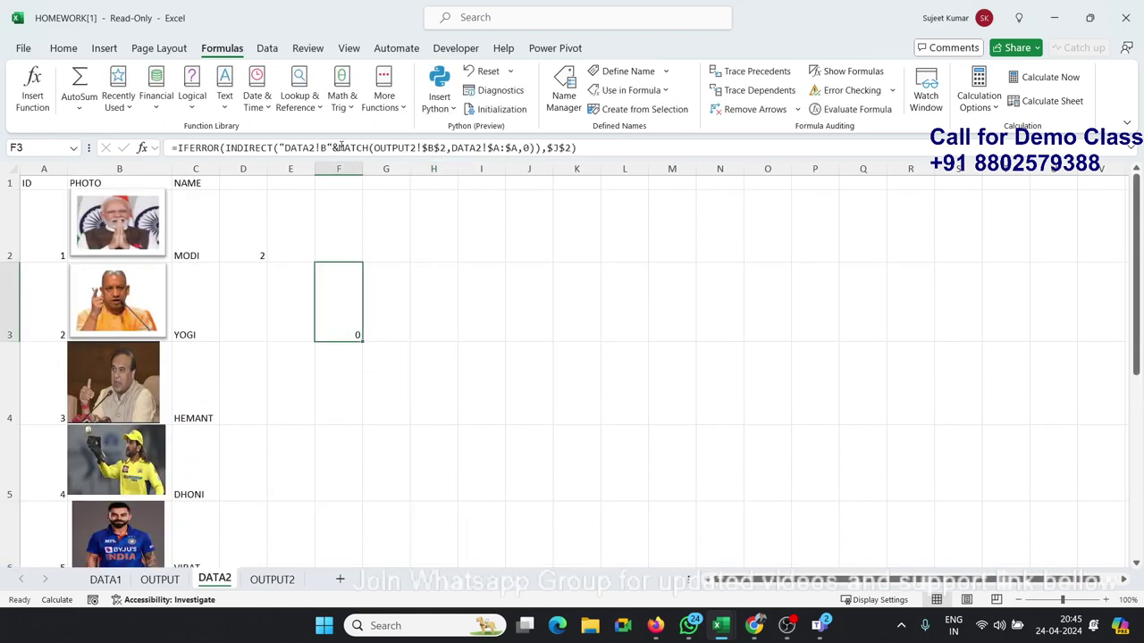
scroll(205, 365, "down", 1)
scroll(286, 355, "down", 1)
scroll(285, 357, "down", 2)
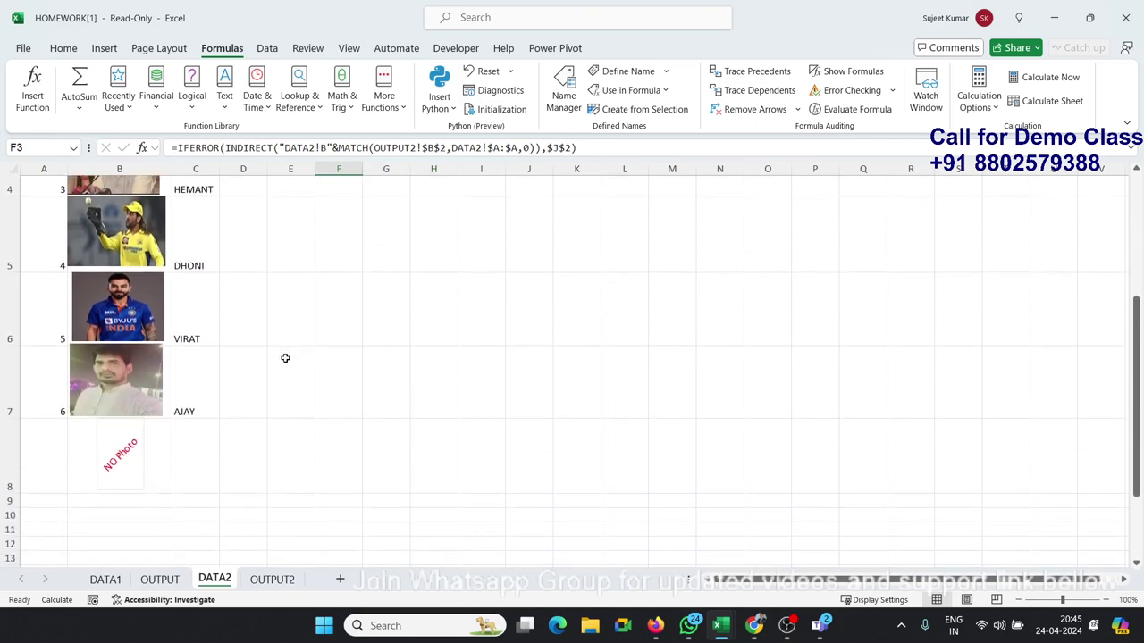
scroll(285, 358, "up", 3)
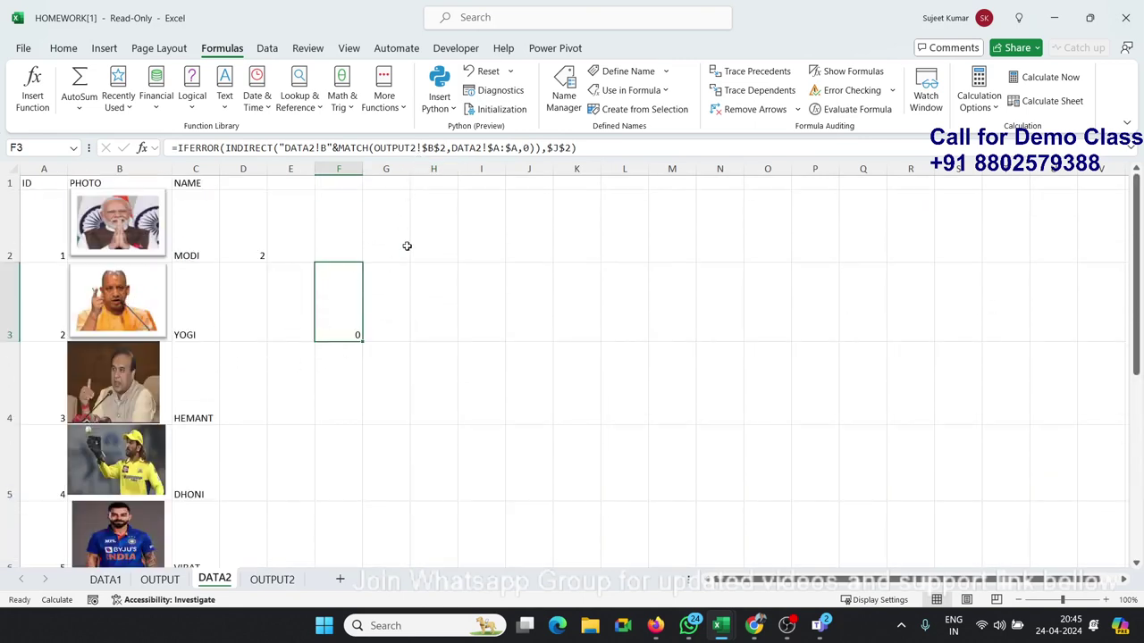
left_click(343, 149)
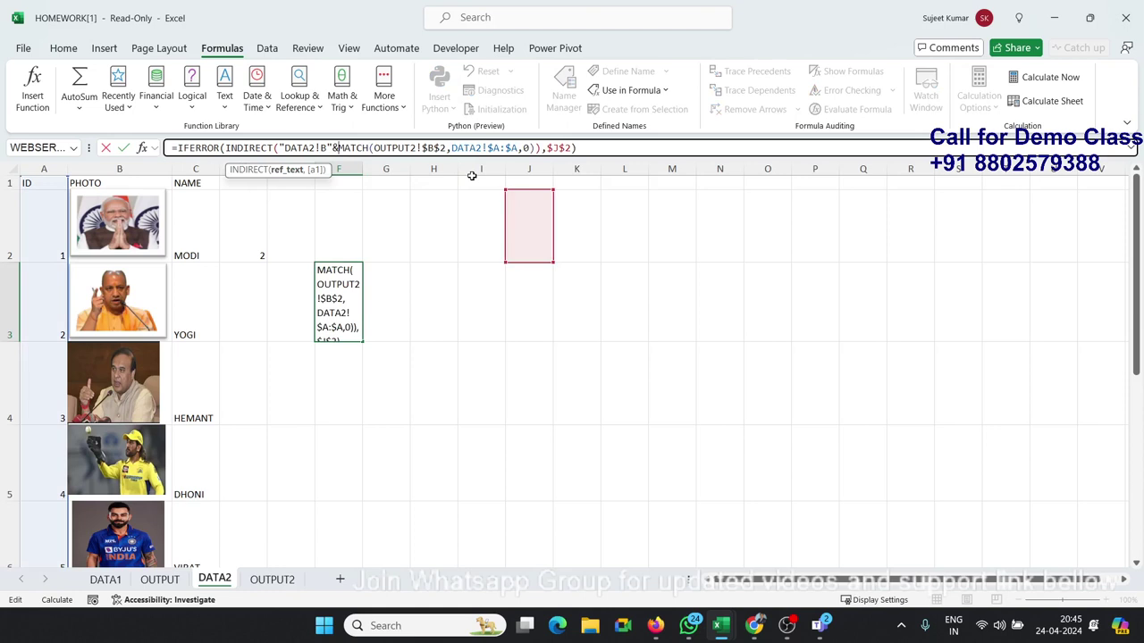
Step: In F3, remove the outer IFERROR( and wrap the MATCH lookup in IFERROR instead
key("ctrl+Return")
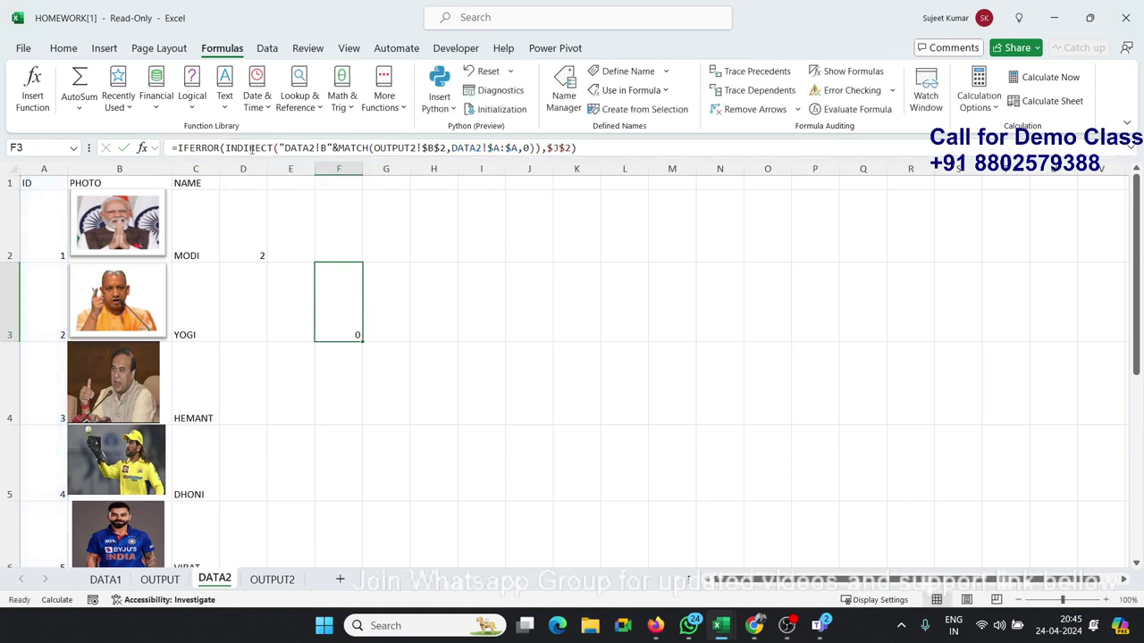
left_click_drag(231, 147, 179, 147)
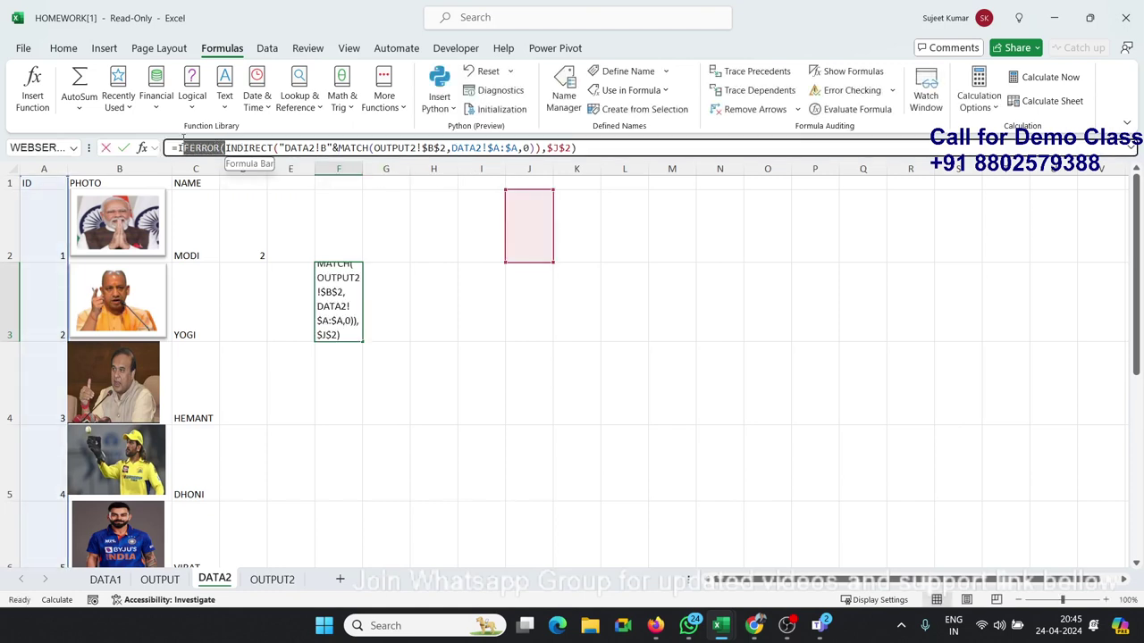
key("BackSpace")
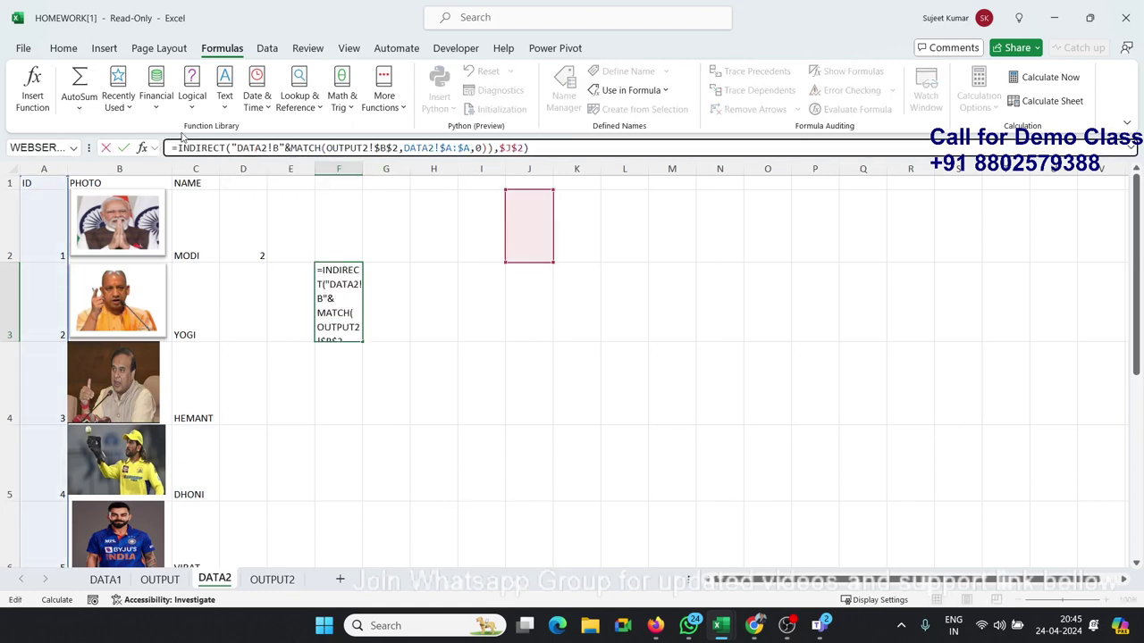
left_click(288, 150)
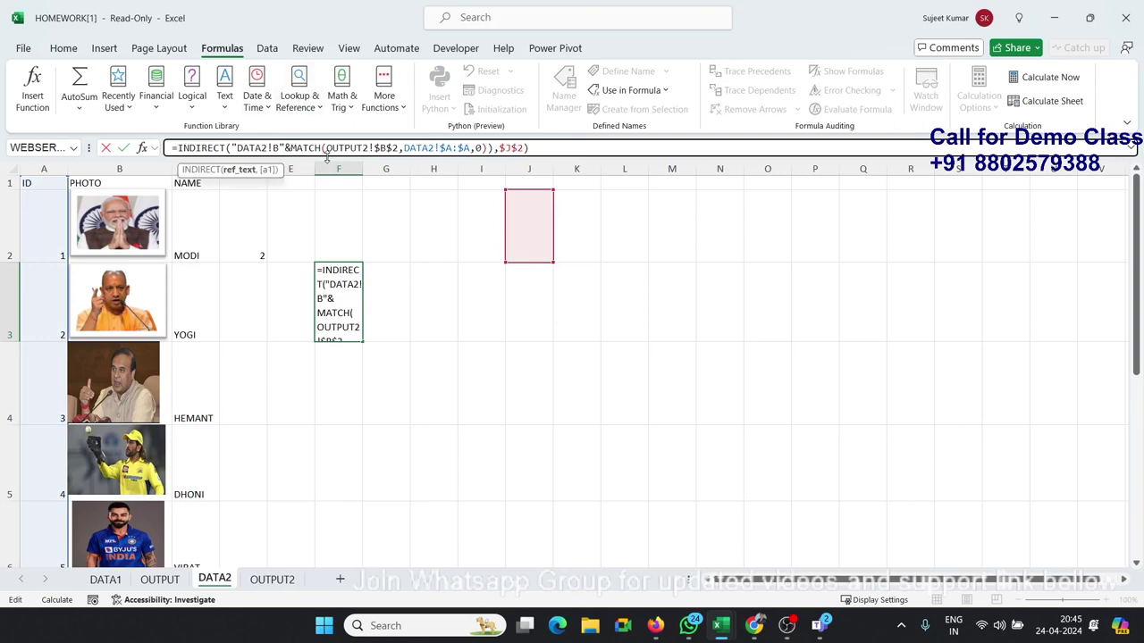
type("if")
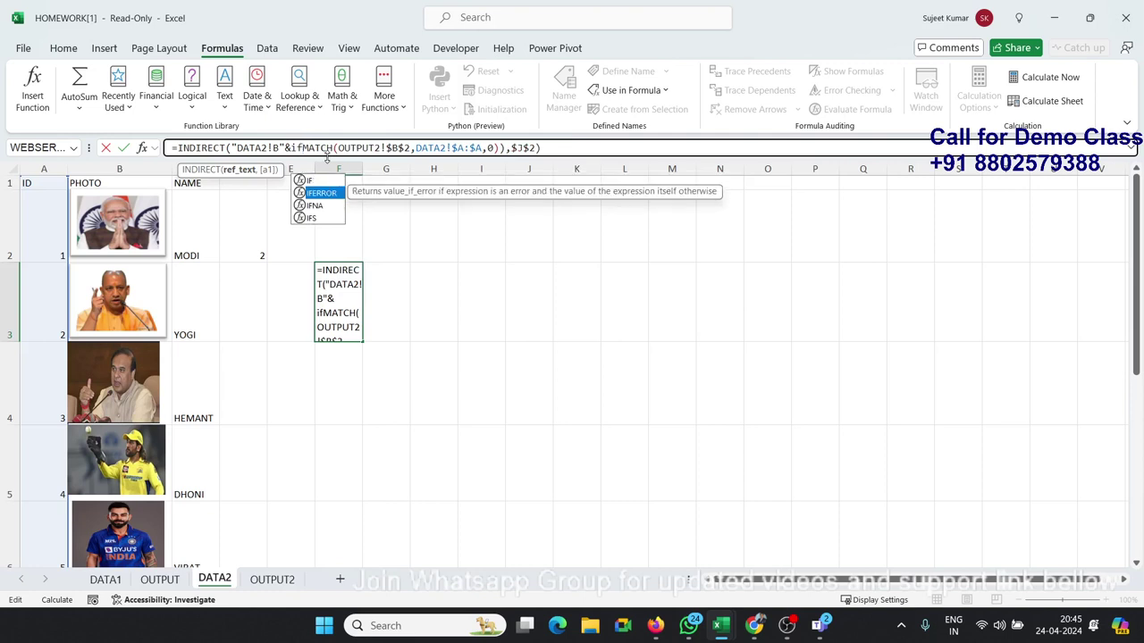
key("Tab")
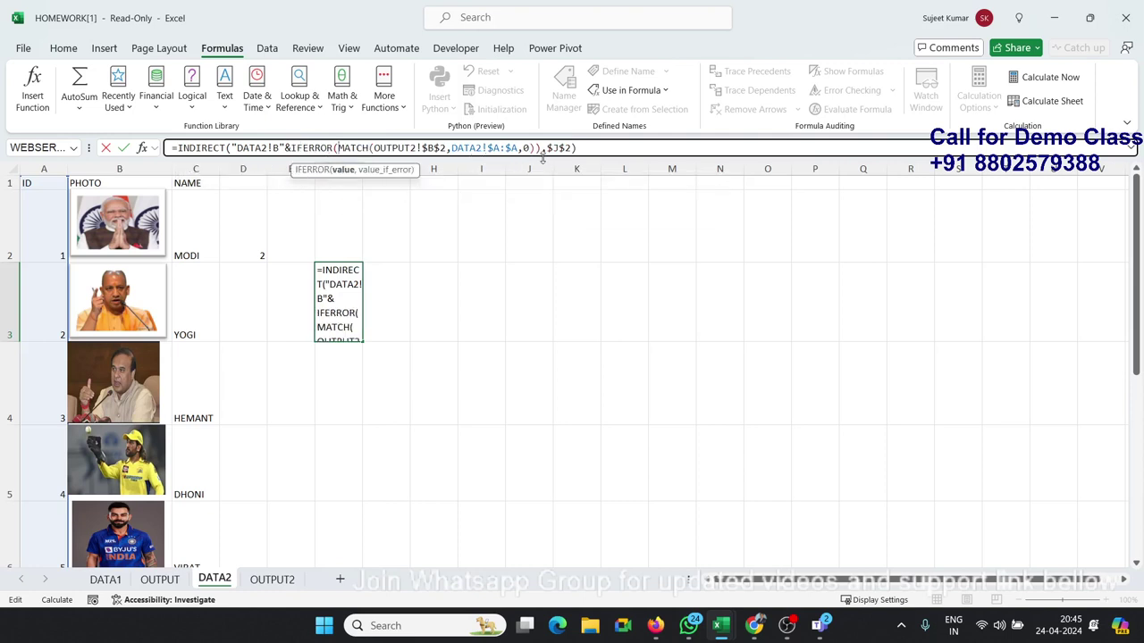
Step: Replace the $J$2 fallback with 8, committing F3 and accepting Excel's suggested correction
left_click(586, 153)
key("BackSpace")
key("BackSpace")
key("BackSpace")
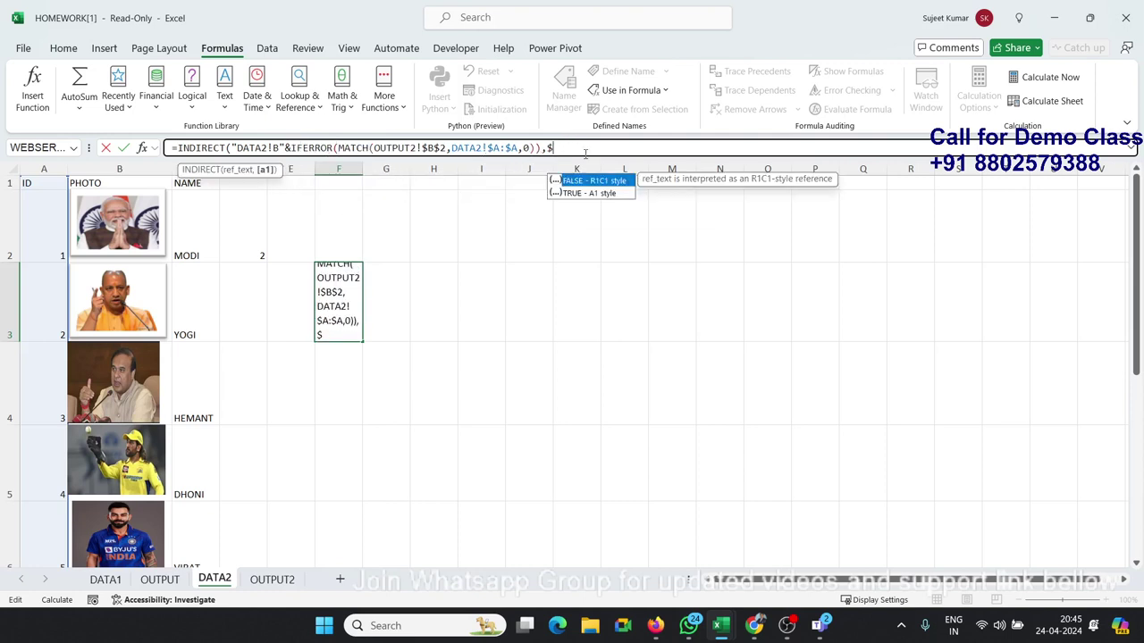
key("BackSpace")
key("BackSpace")
key("BackSpace")
key("Left")
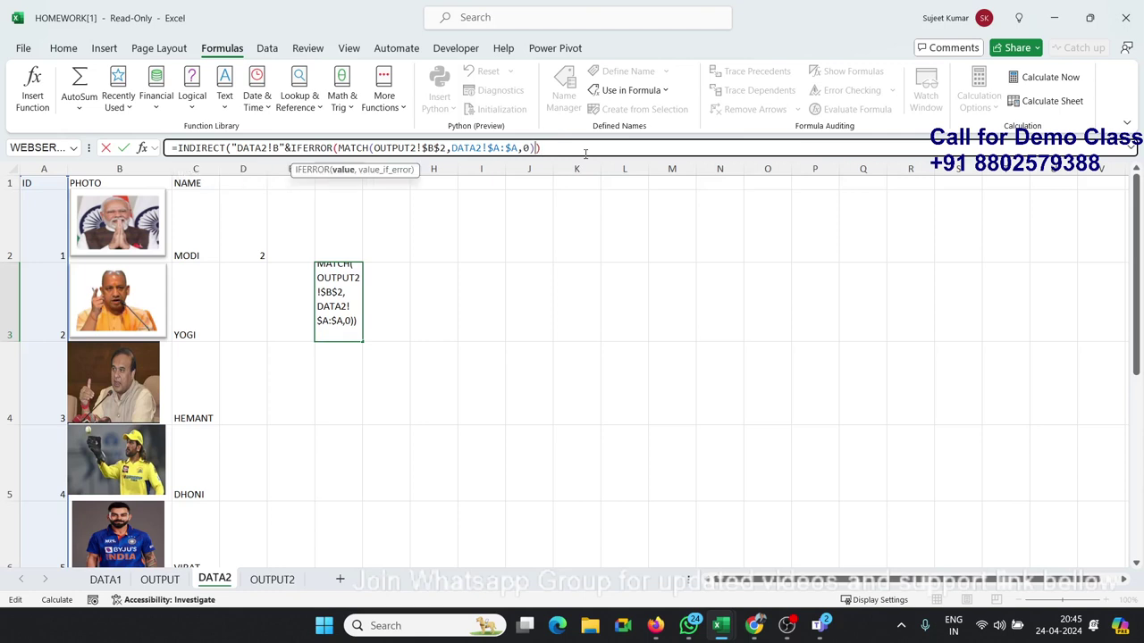
type(",8")
key("Return")
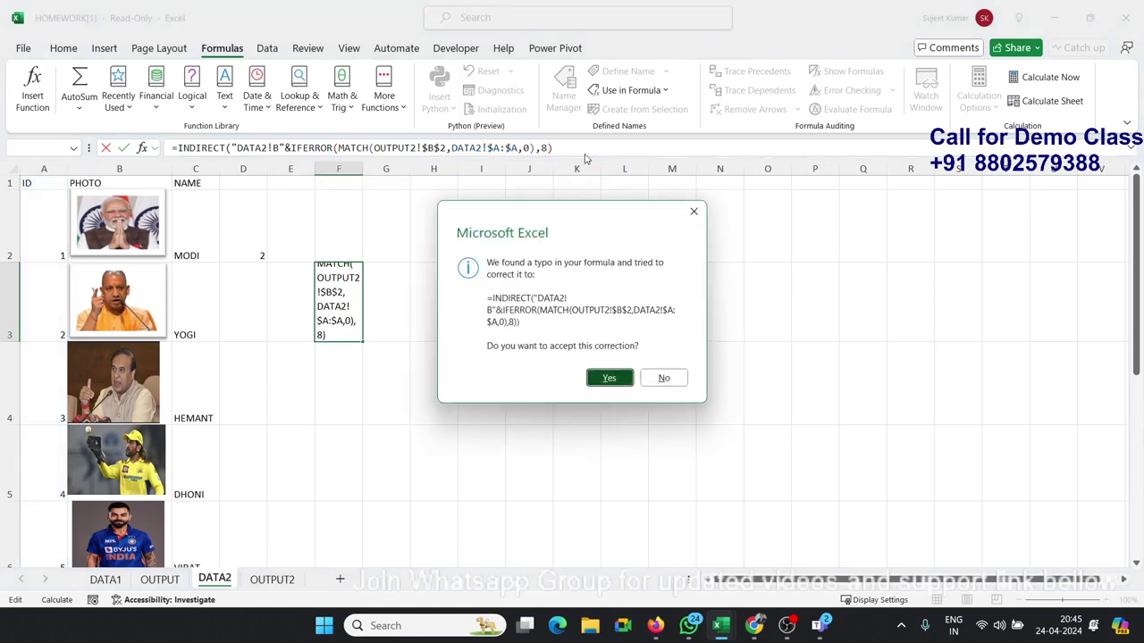
key("Return")
key("Up")
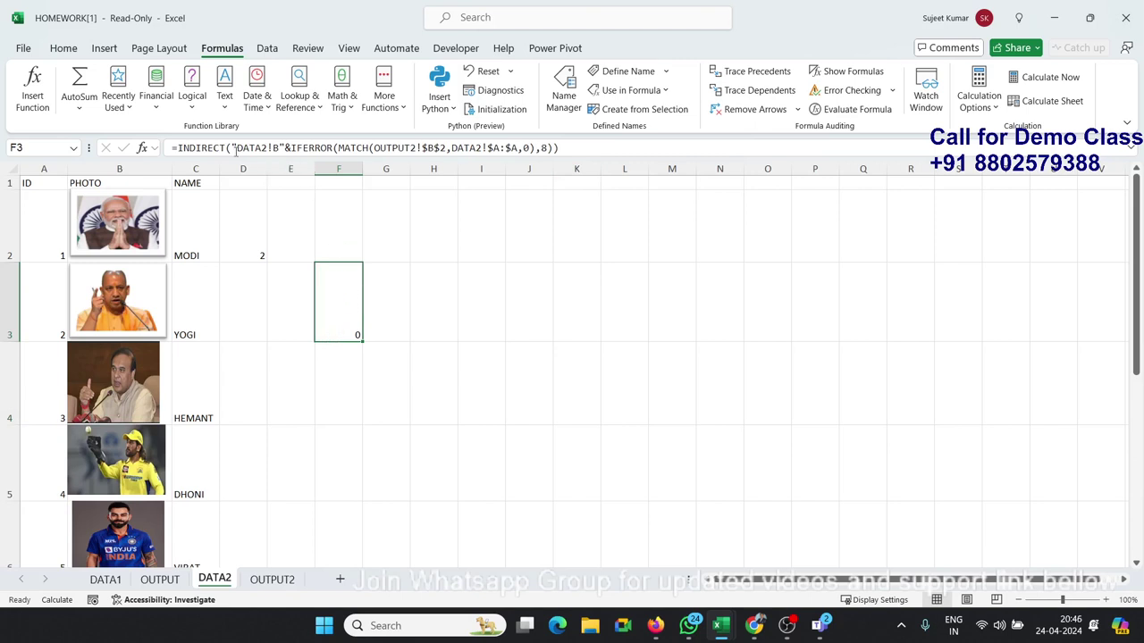
Step: Copy F3's full INDIRECT formula text from the formula bar
left_click(178, 147)
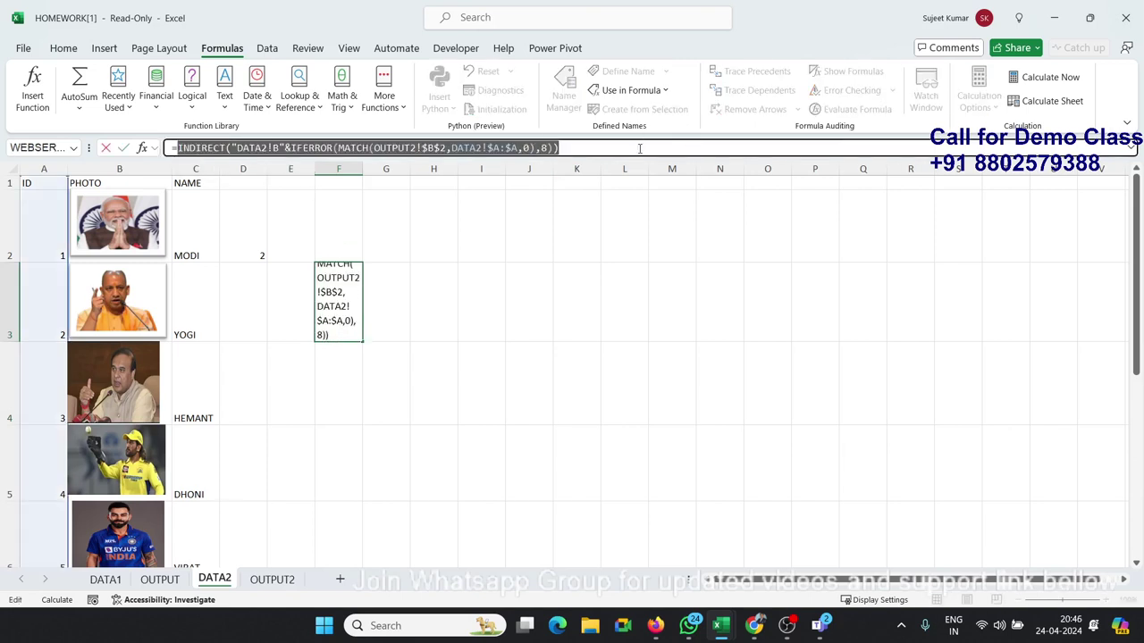
left_click_drag(638, 148, 70, 169)
key("ctrl+c")
key("Escape")
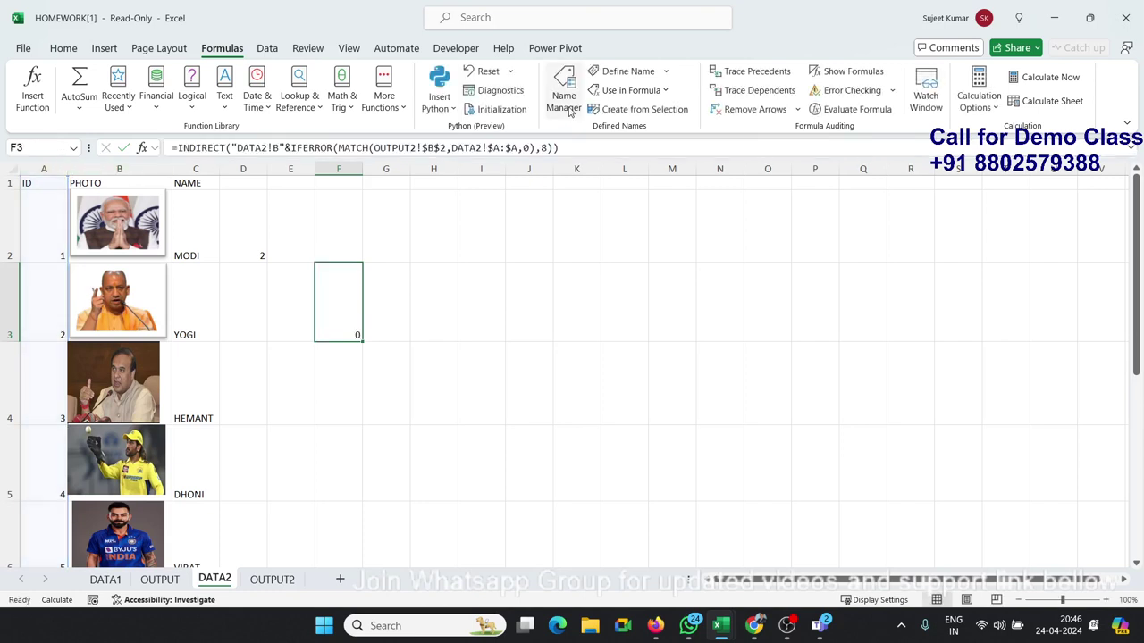
Step: Replace the PHOTO name's Refers to with the copied INDIRECT formula and close Name Manager
left_click(563, 100)
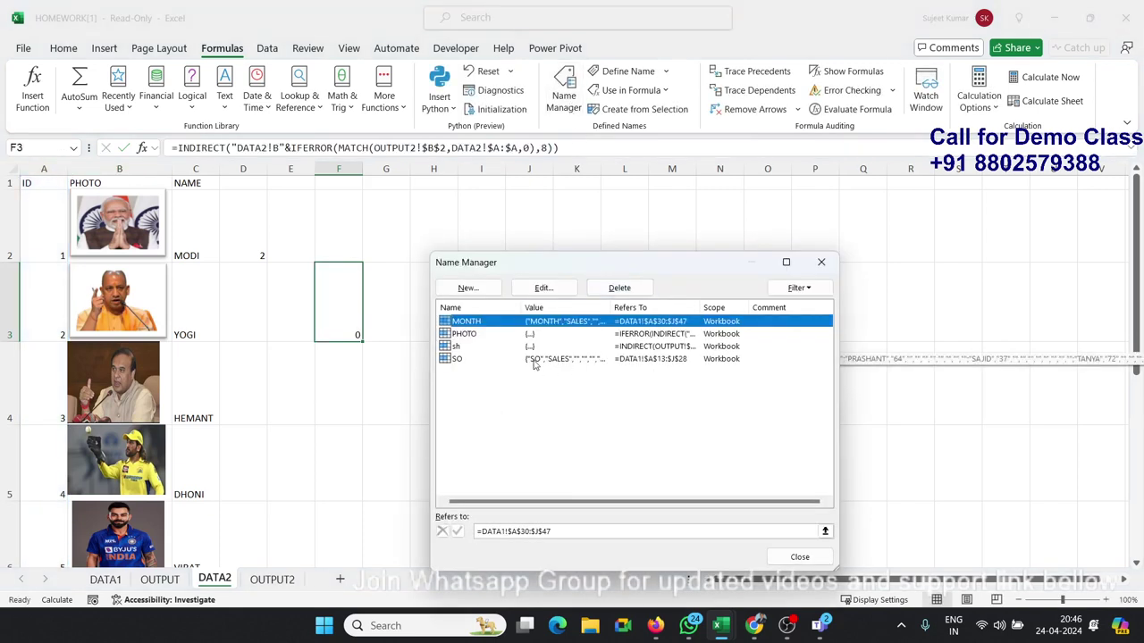
left_click(533, 335)
left_click(497, 531)
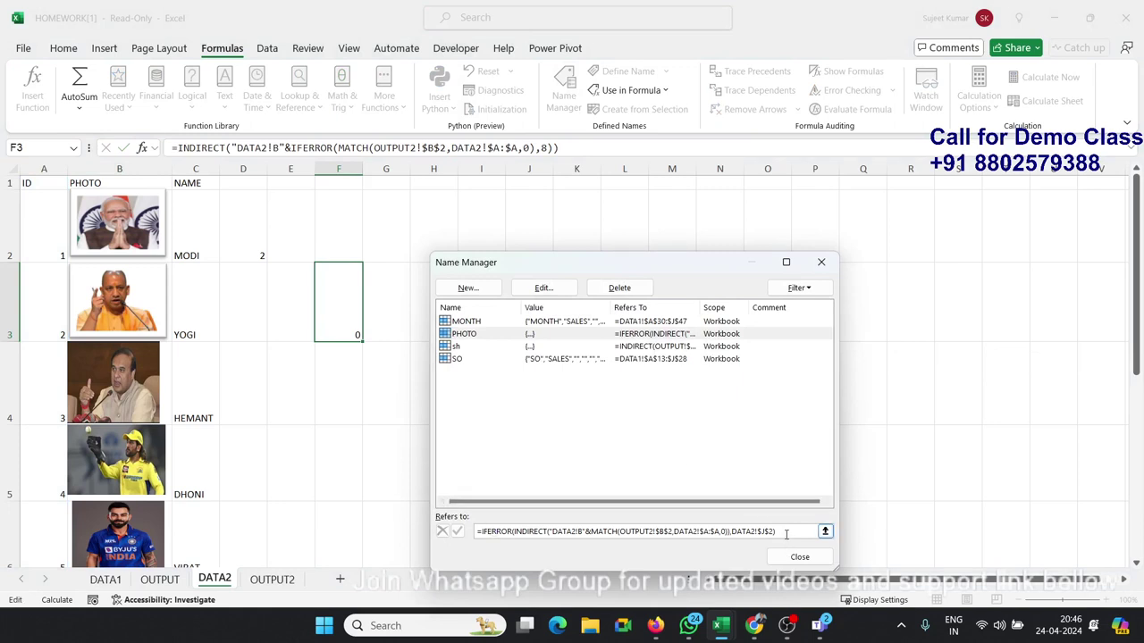
left_click_drag(788, 531, 288, 484)
key("Delete")
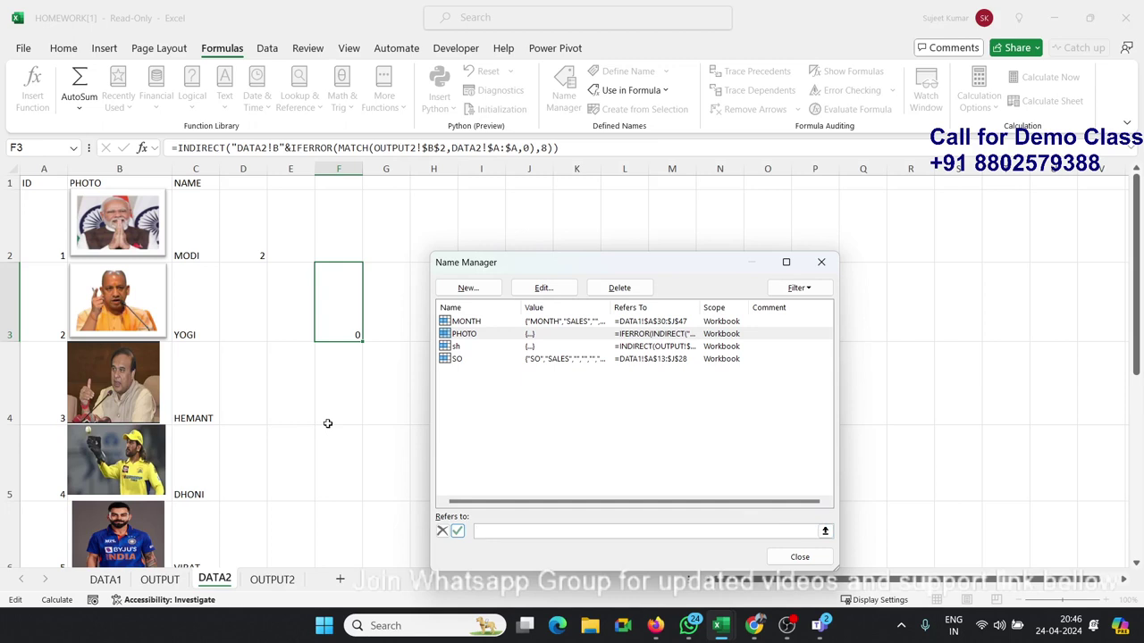
key("ctrl+v")
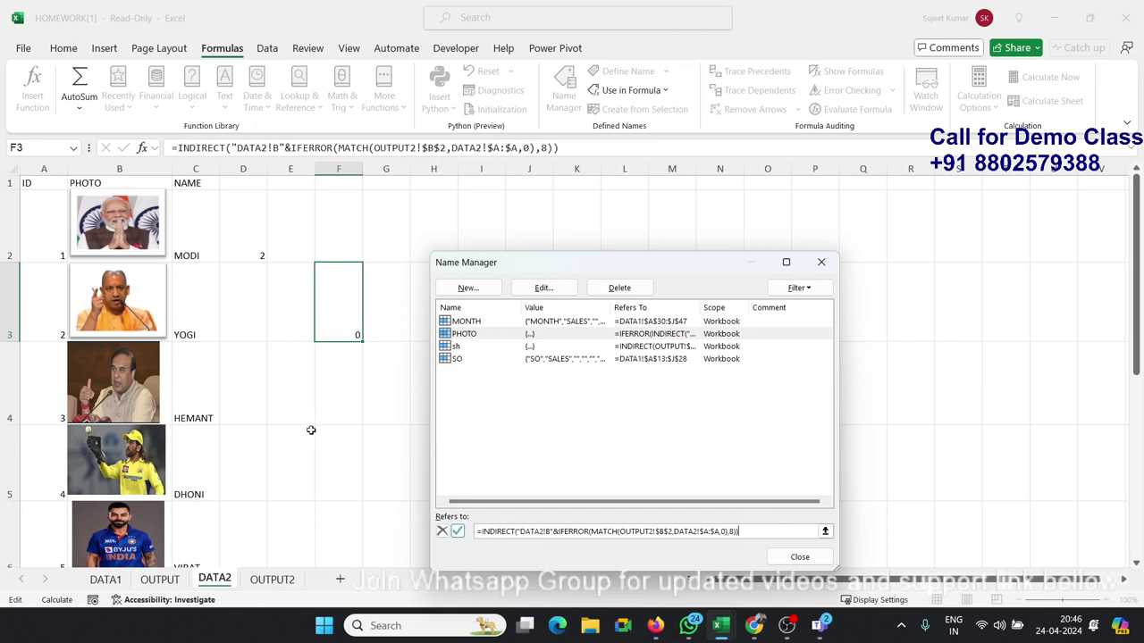
left_click(457, 530)
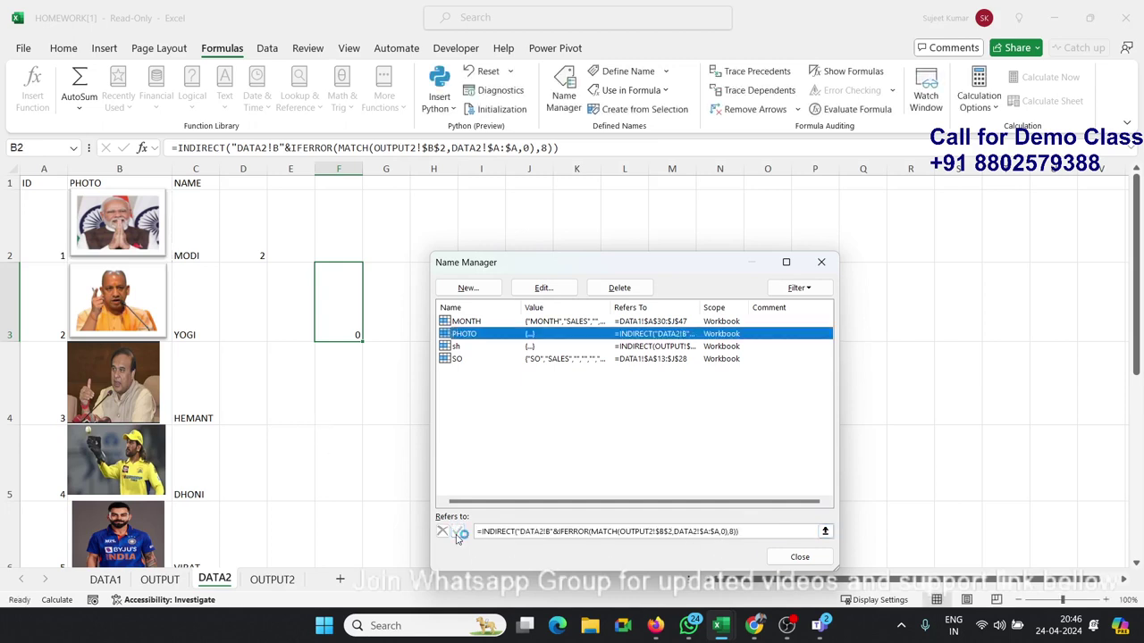
left_click(786, 555)
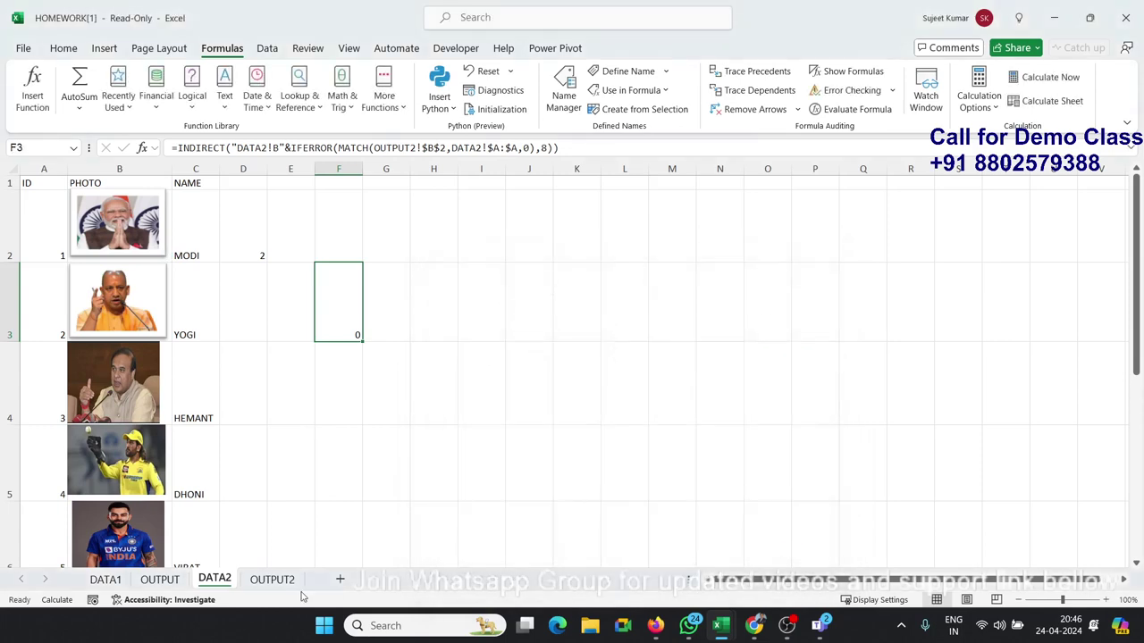
left_click(277, 583)
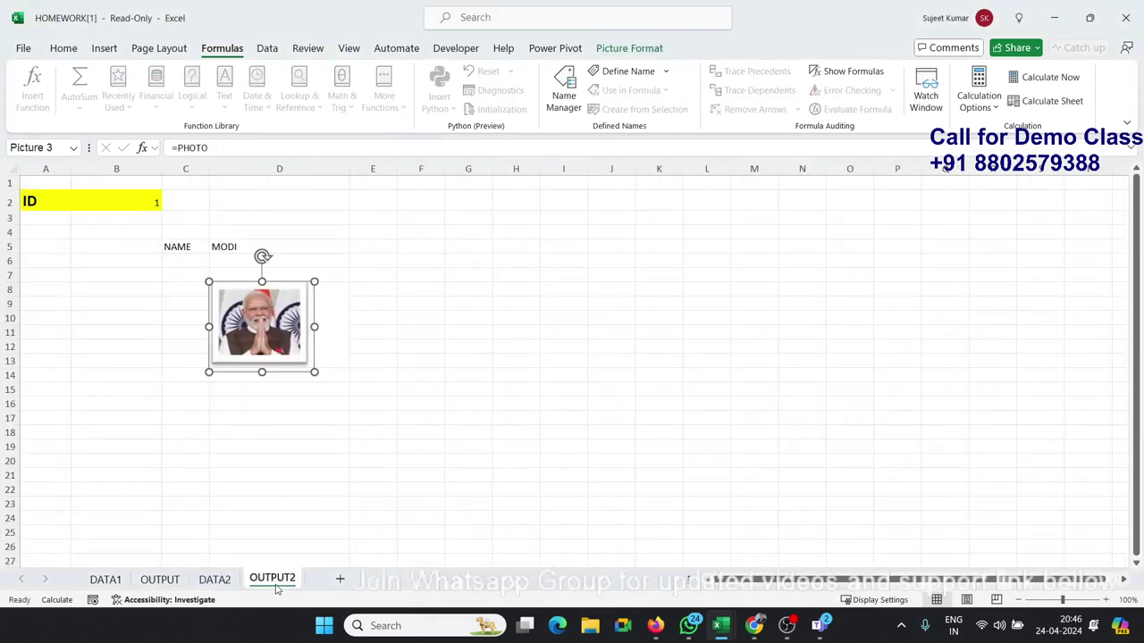
left_click(141, 205)
type("2")
key("Return")
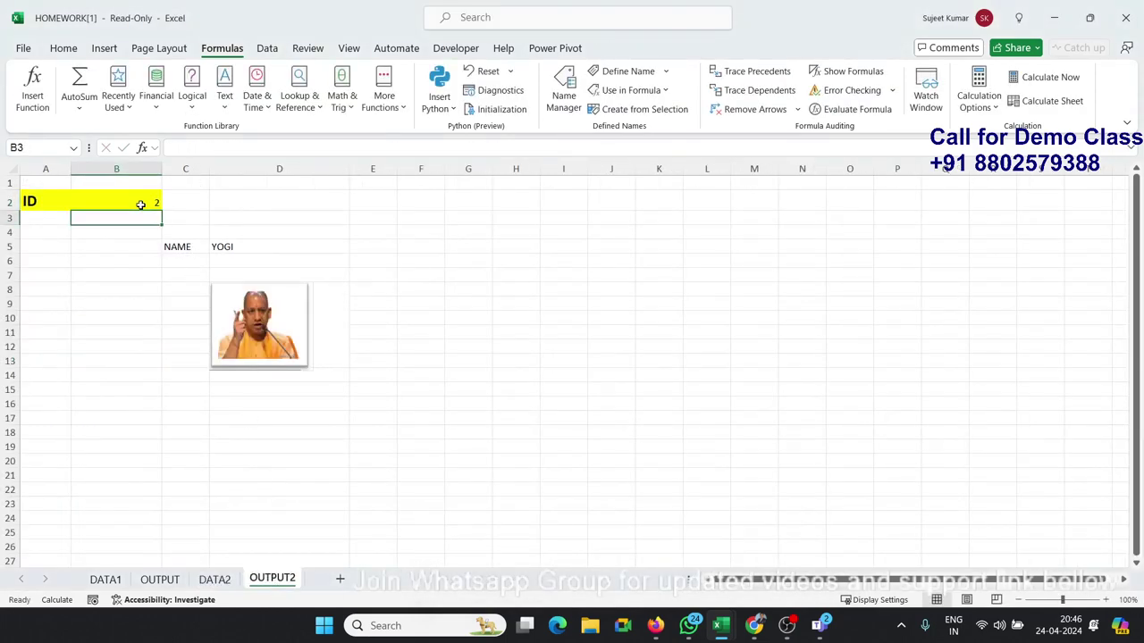
left_click(140, 204)
type("3")
key("Return")
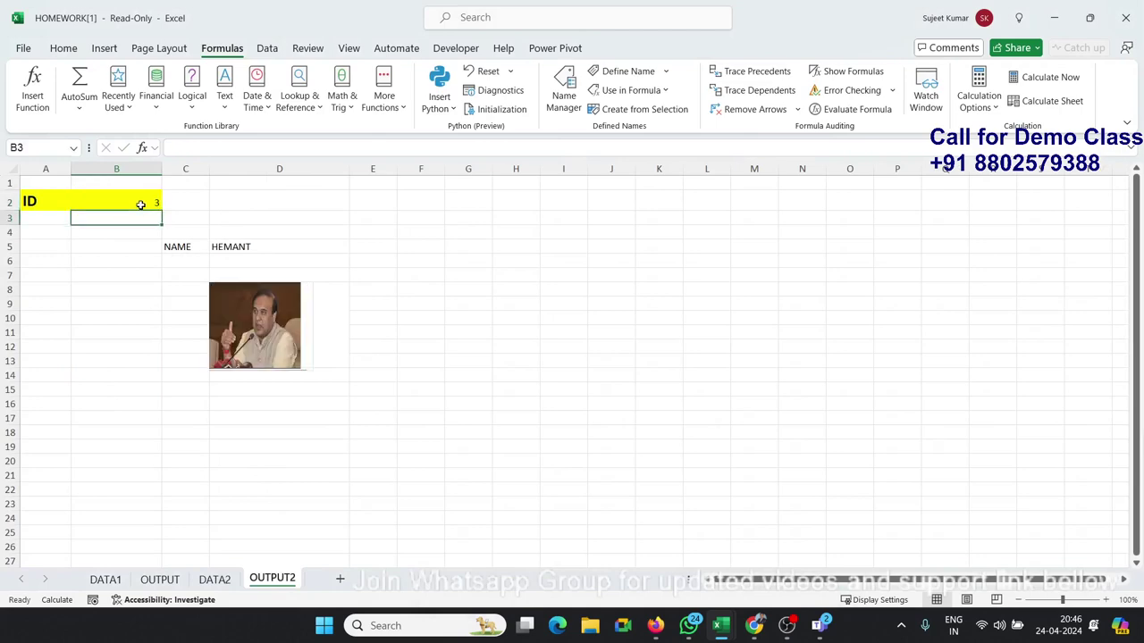
left_click(141, 205)
type("7")
key("Return")
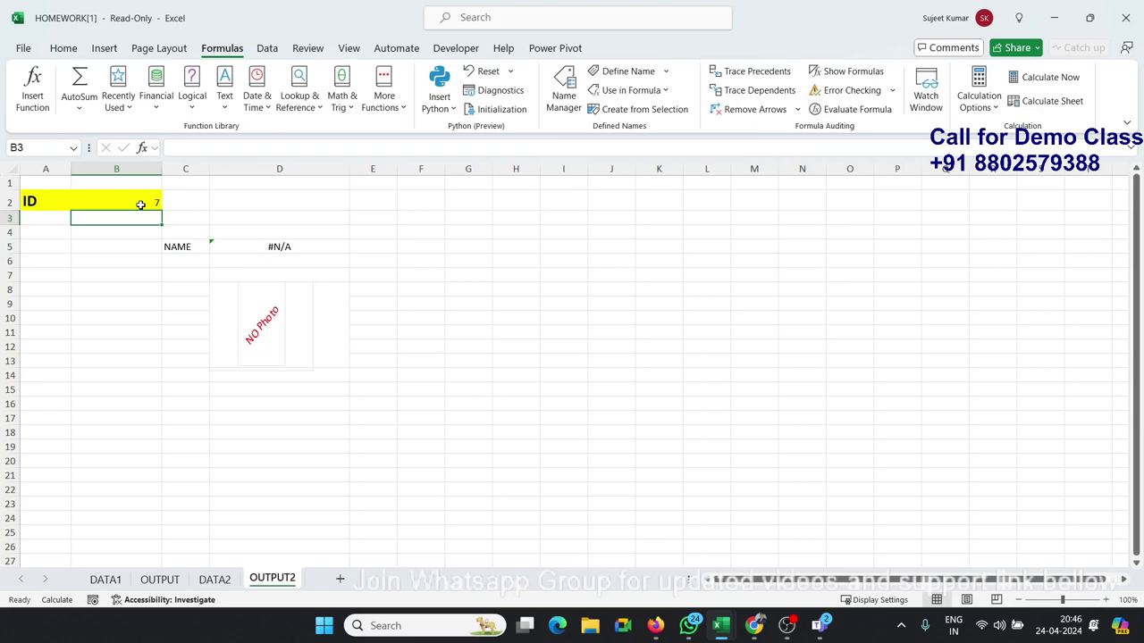
left_click(140, 204)
type("8")
key("Return")
left_click(141, 205)
type("1")
key("Return")
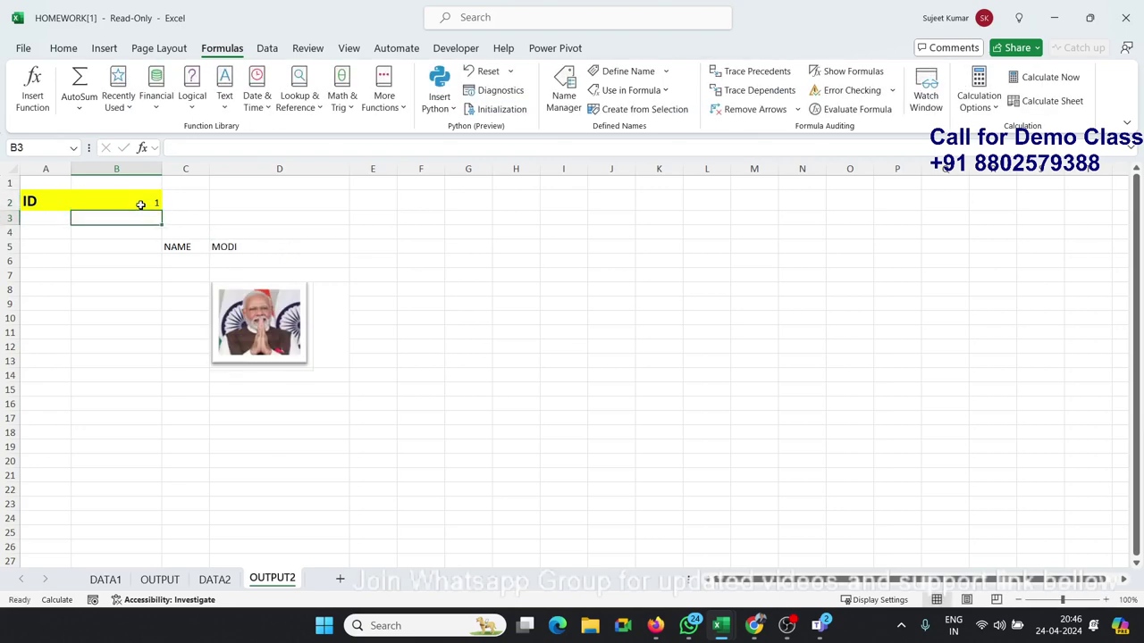
left_click(212, 579)
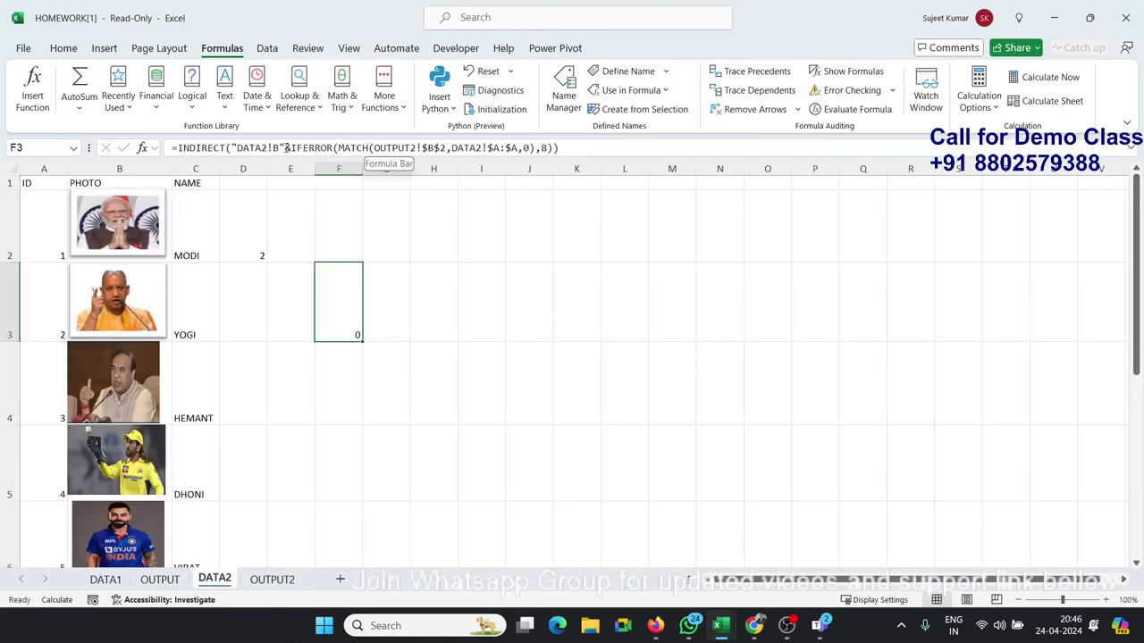
left_click_drag(286, 147, 555, 149)
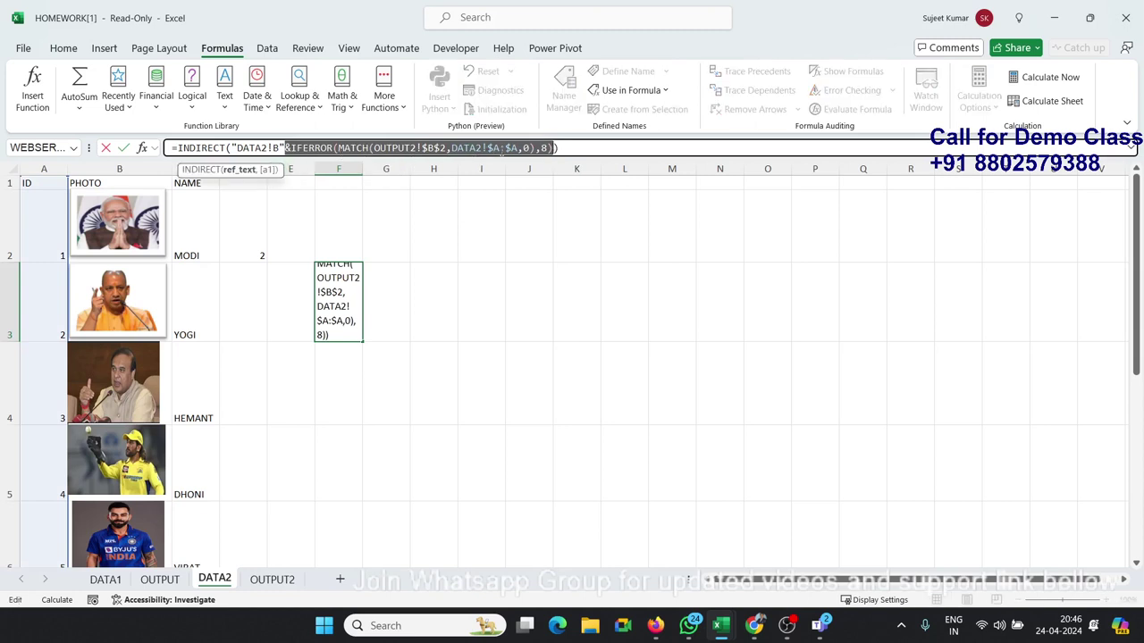
key("Escape")
left_click(325, 431)
scroll(92, 465, "down", 1)
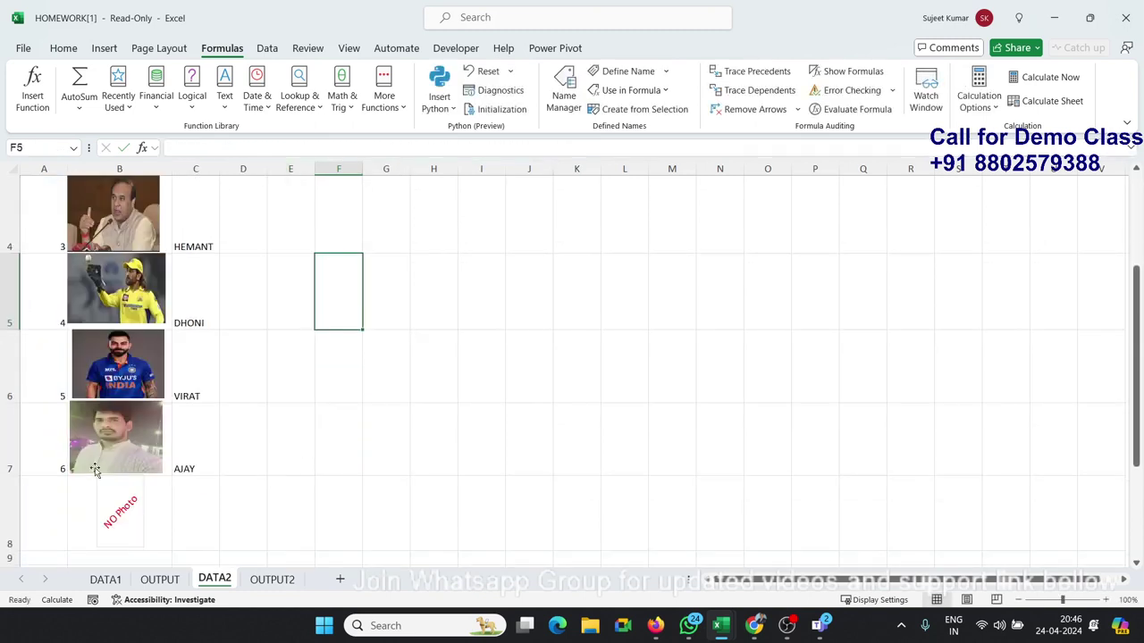
scroll(319, 412, "up", 1)
left_click(338, 327)
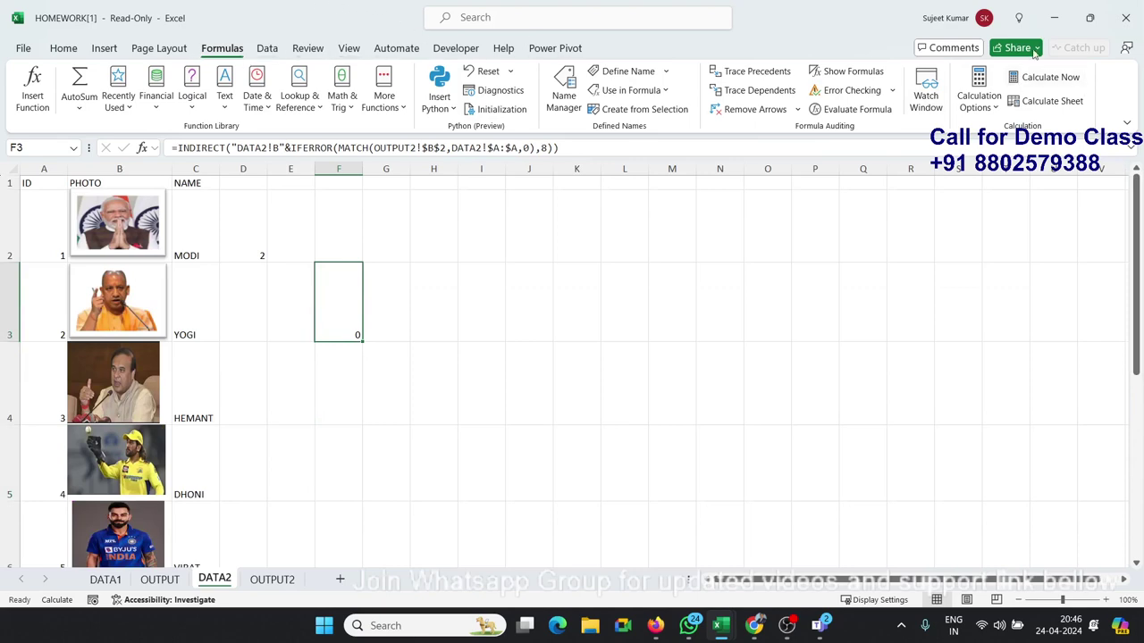
left_click(1126, 18)
Step: Close HOMEWORK, Gantt project planner and Employee attendance record, choosing Don't Save each time
left_click(599, 331)
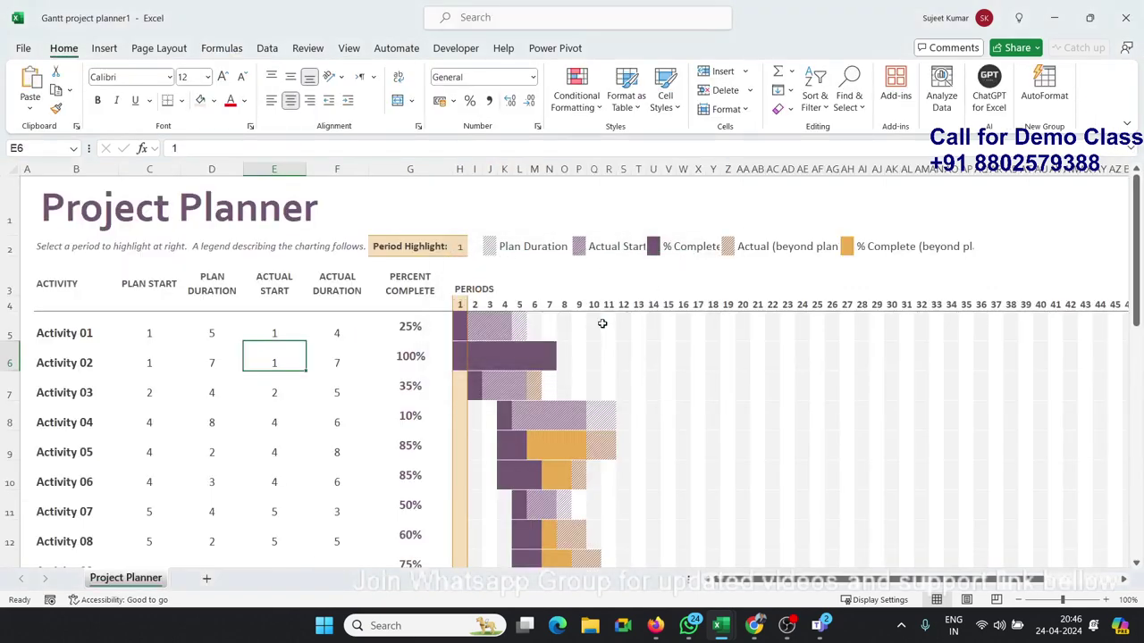
left_click(1126, 17)
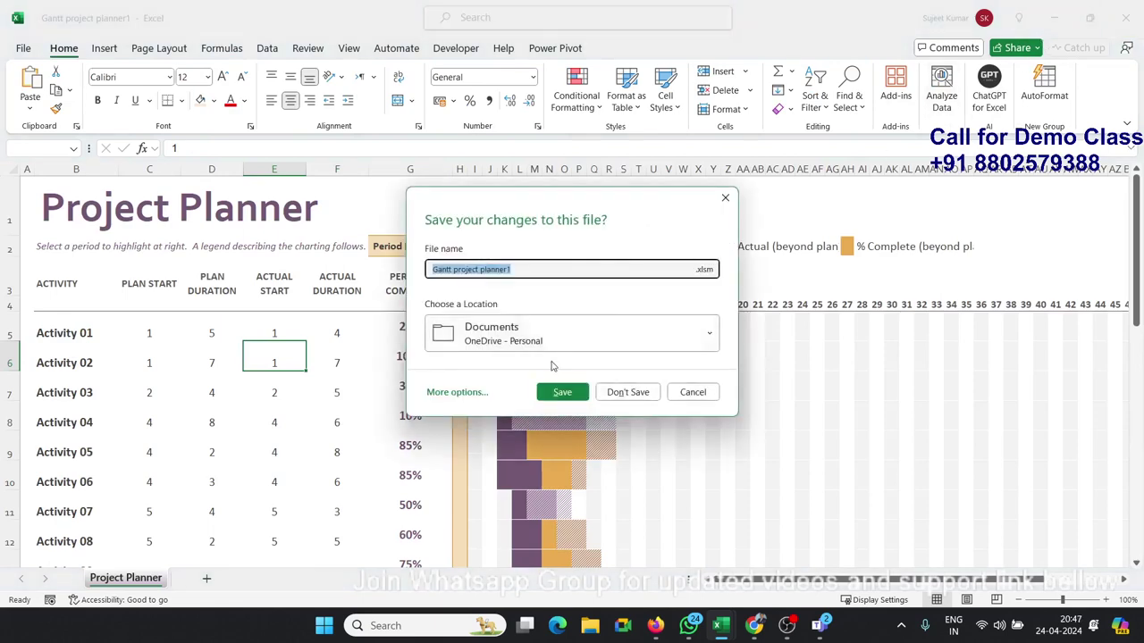
left_click(600, 389)
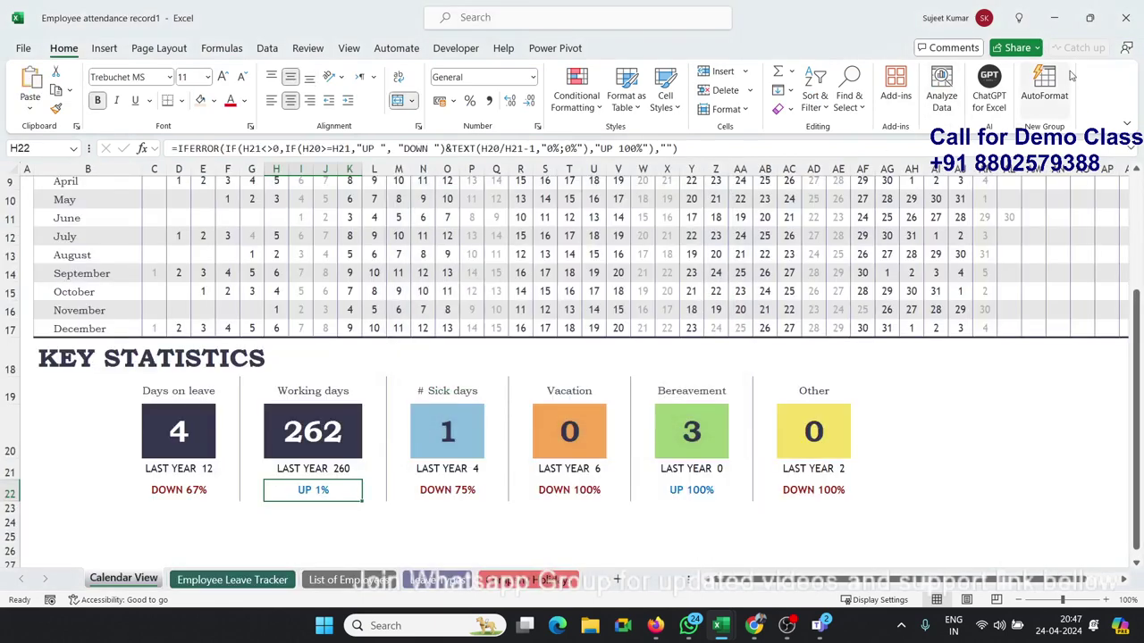
left_click(1125, 19)
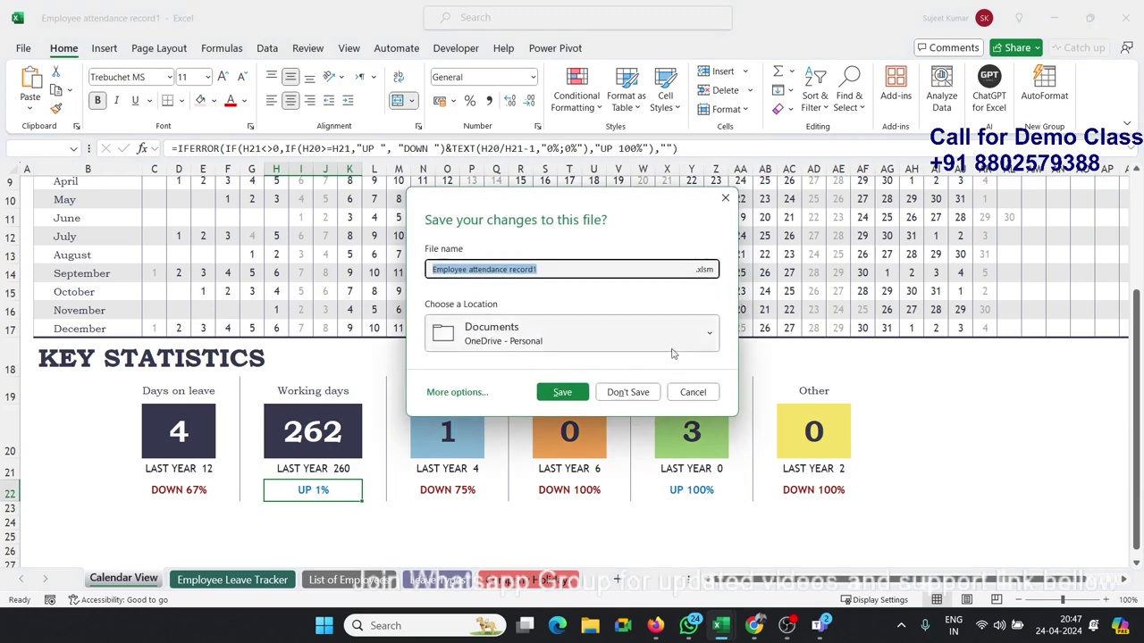
left_click(616, 393)
Step: Browse Book2's attendance sheet, then briefly bring up WhatsApp and minimise it
scroll(614, 386, "up", 3)
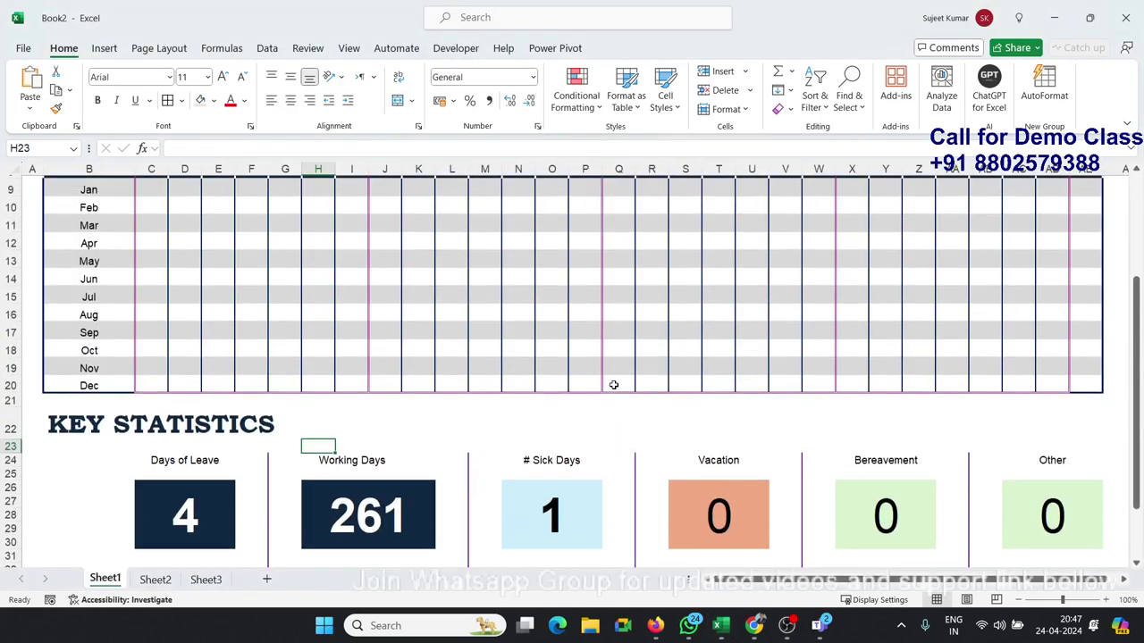
scroll(614, 385, "up", 2)
scroll(617, 375, "down", 2)
scroll(621, 366, "down", 1)
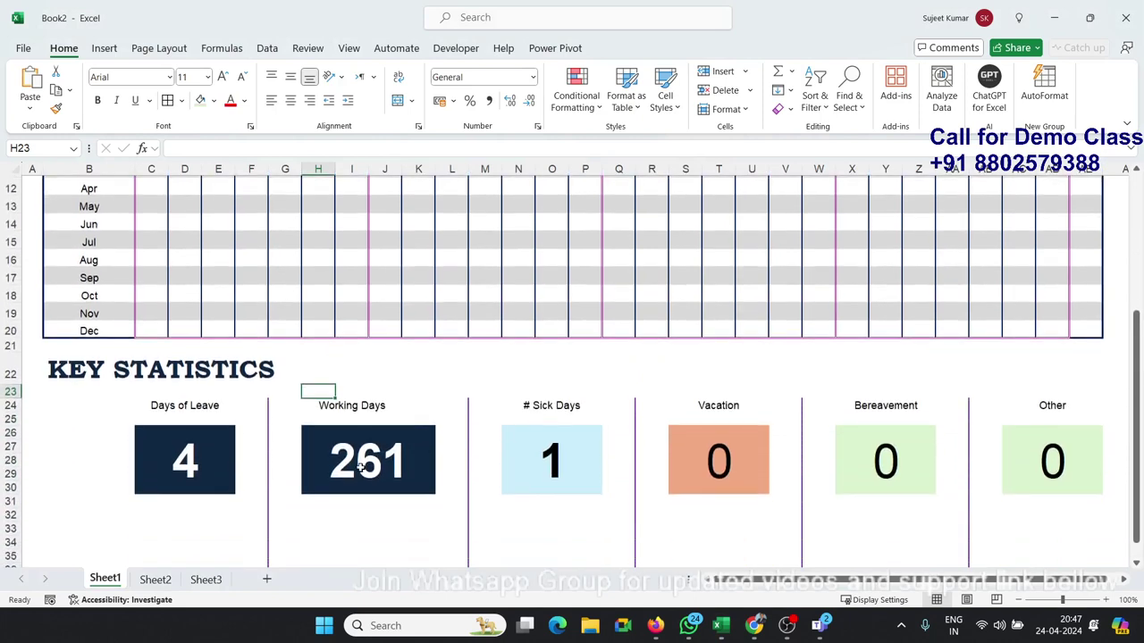
scroll(98, 518, "down", 1)
mouse_move(64, 523)
left_mouse_down()
mouse_move(1079, 115)
mouse_move(1079, 125)
left_mouse_up()
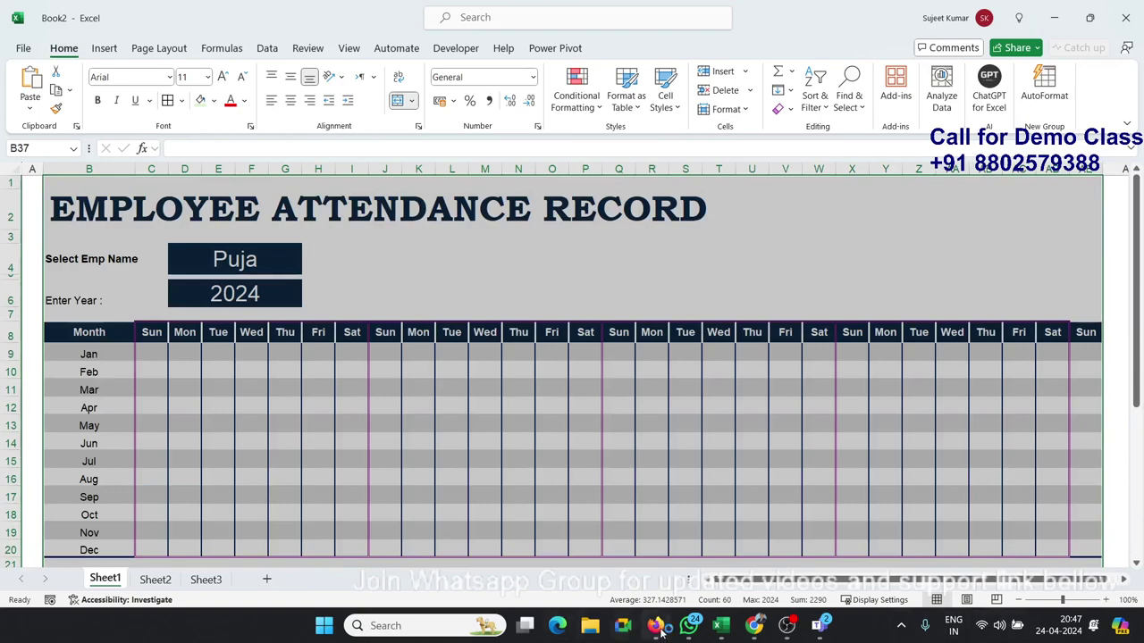
left_click(688, 626)
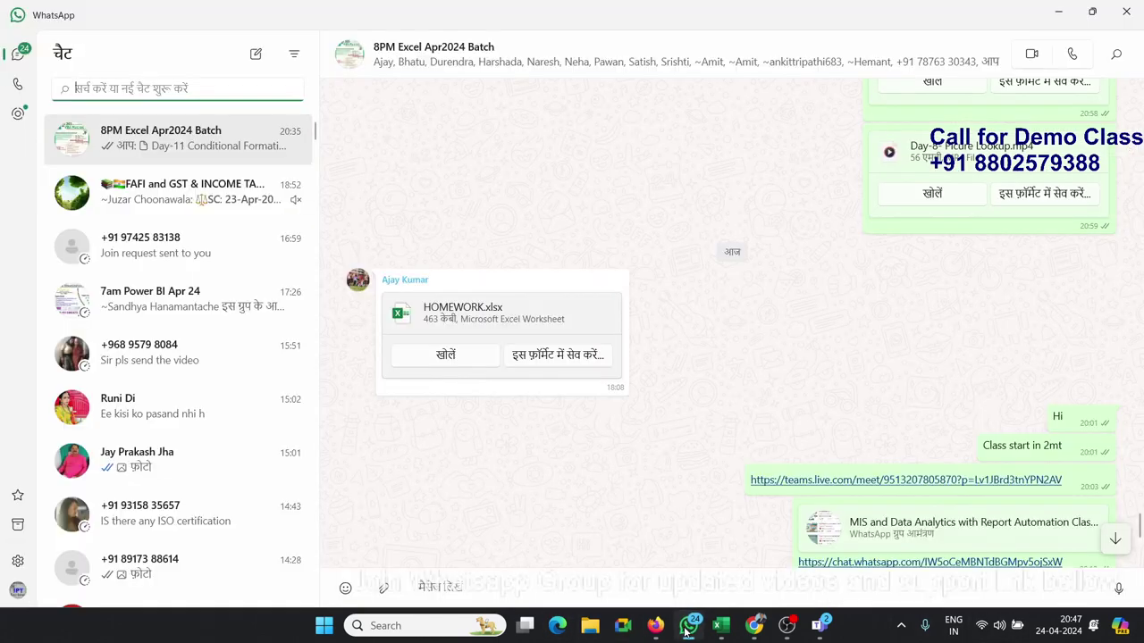
left_click(688, 625)
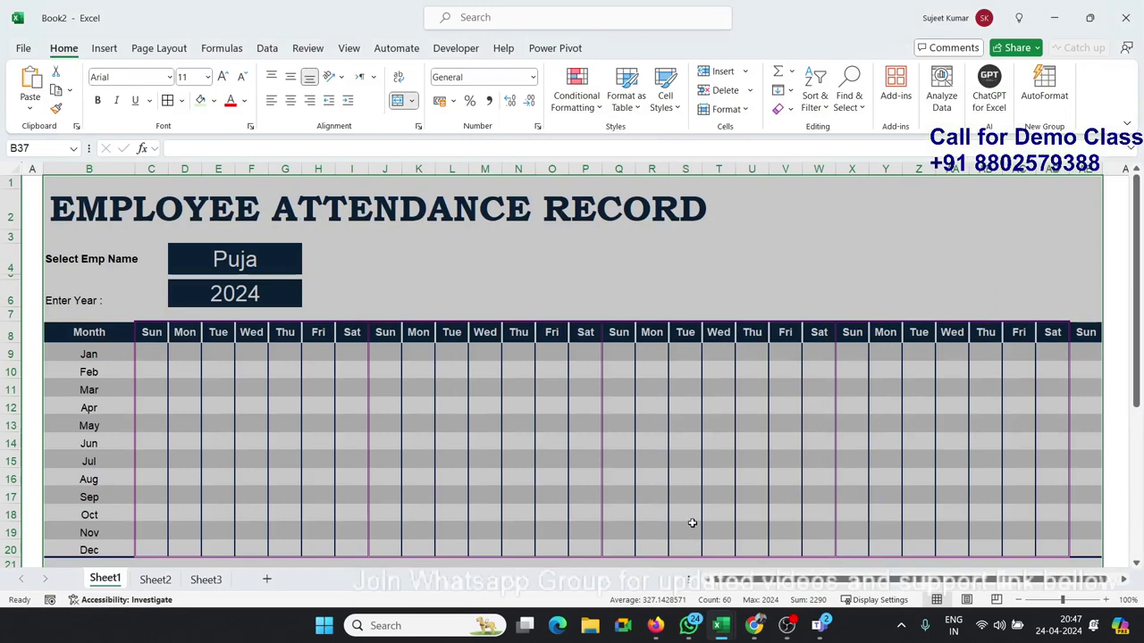